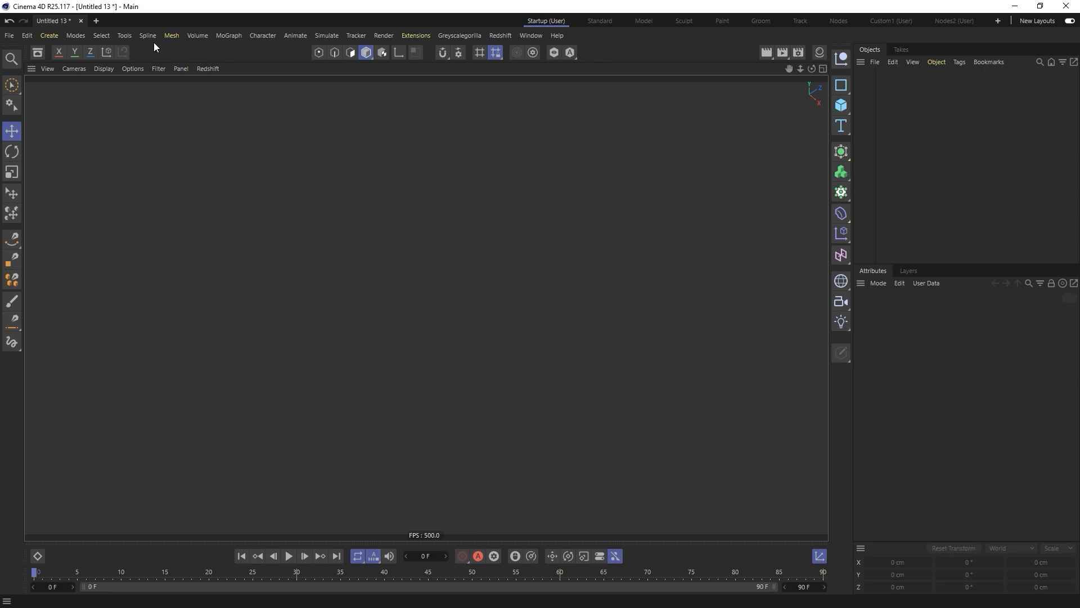
- Search the asset library for FUI and add the Grid (FUI) node operator to the scene
left_click(37, 52)
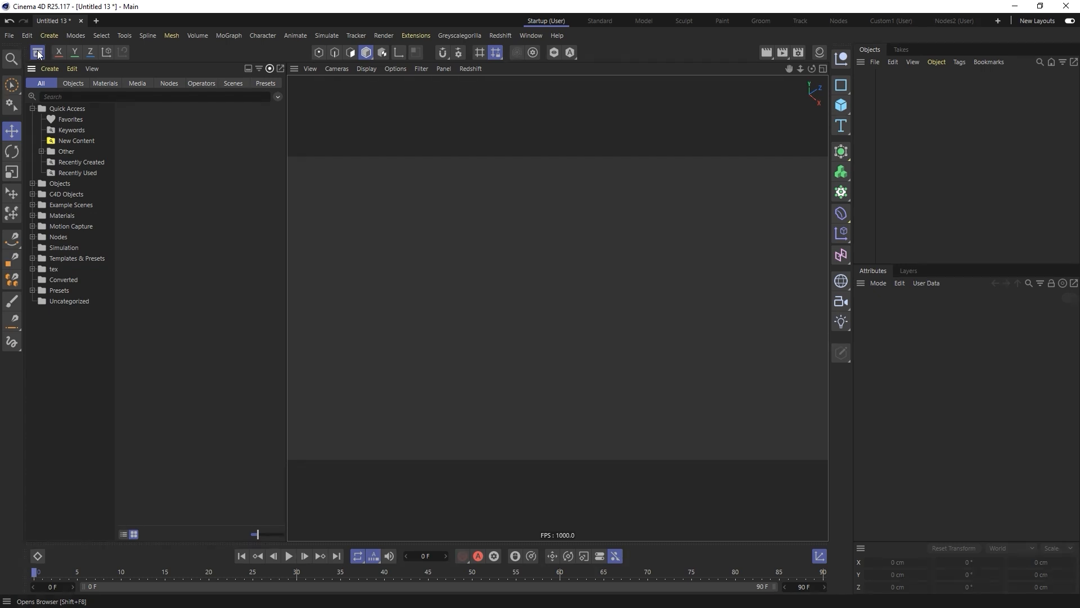
left_click(64, 95)
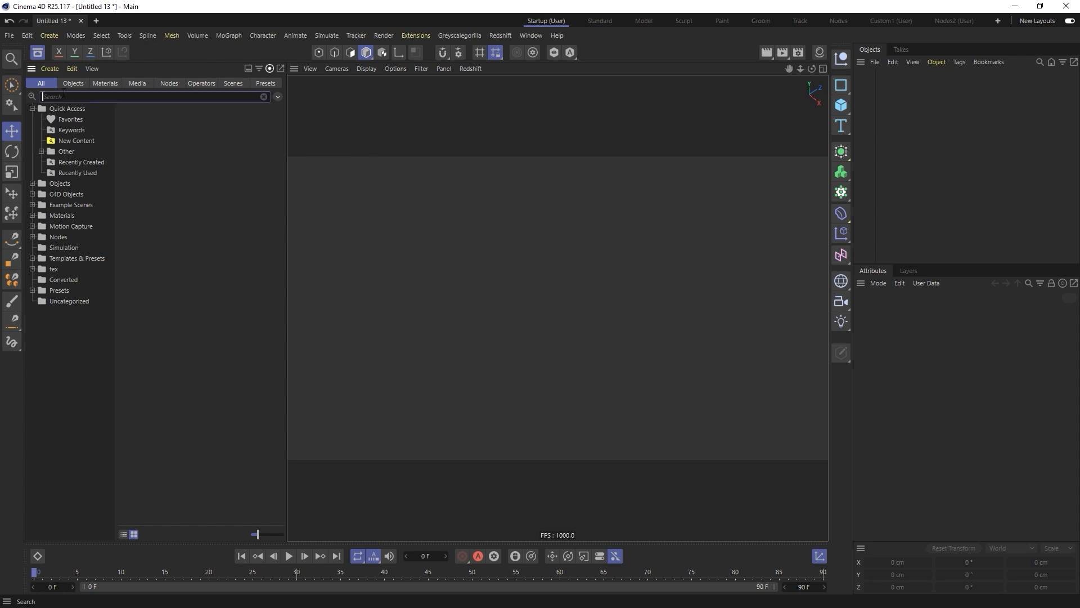
type("FUI")
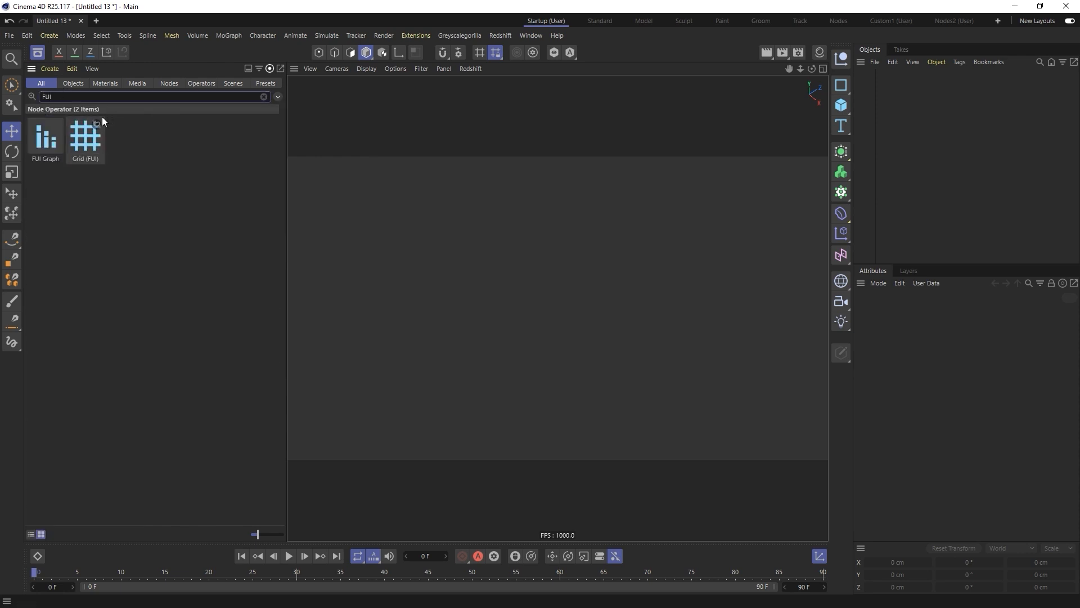
key("BackSpace")
key("BackSpace")
type("I")
key("BackSpace")
type("I")
double_click(81, 136)
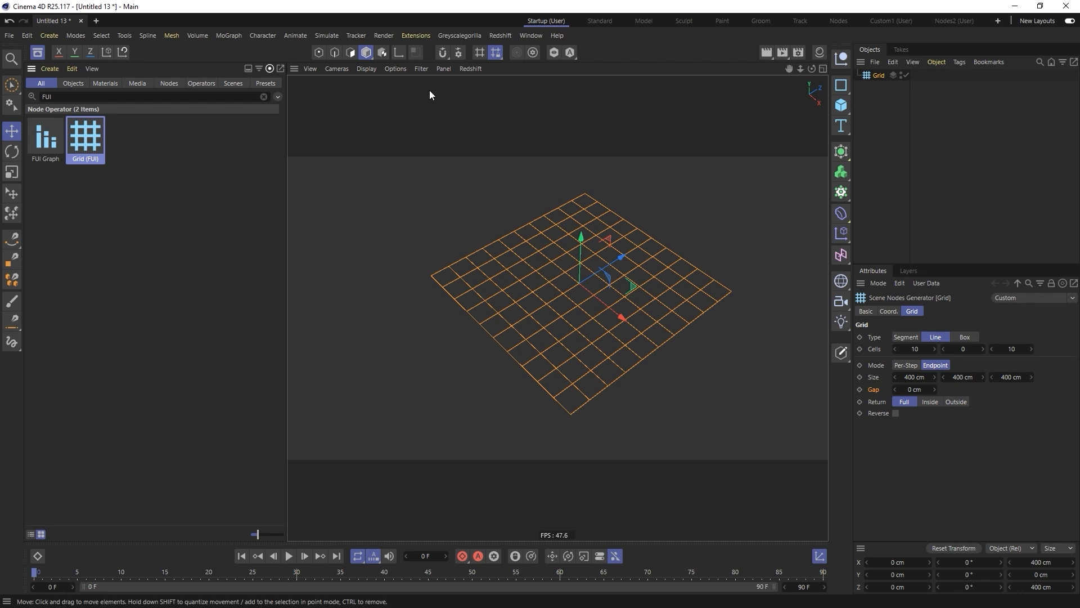
left_click(38, 52)
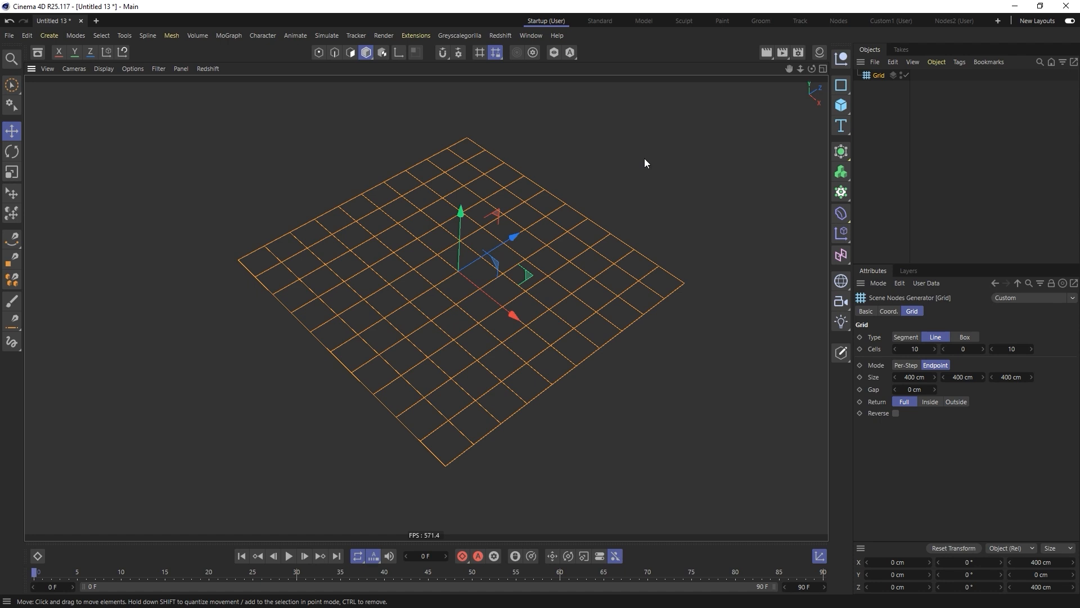
- Convert the grid generator into an editable spline and undo the conversion
key("c")
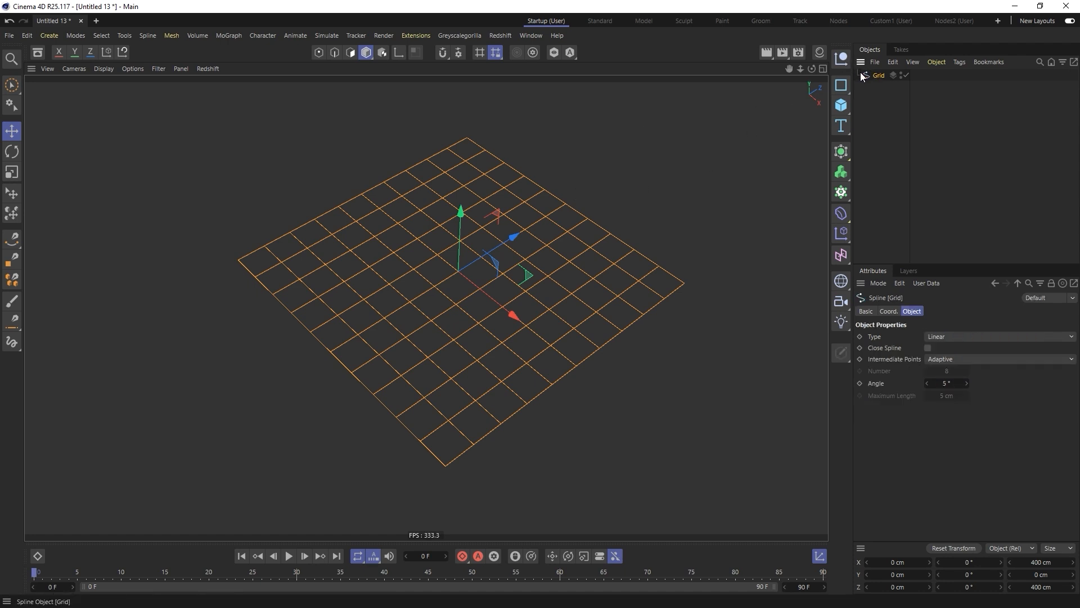
key("ctrl+z")
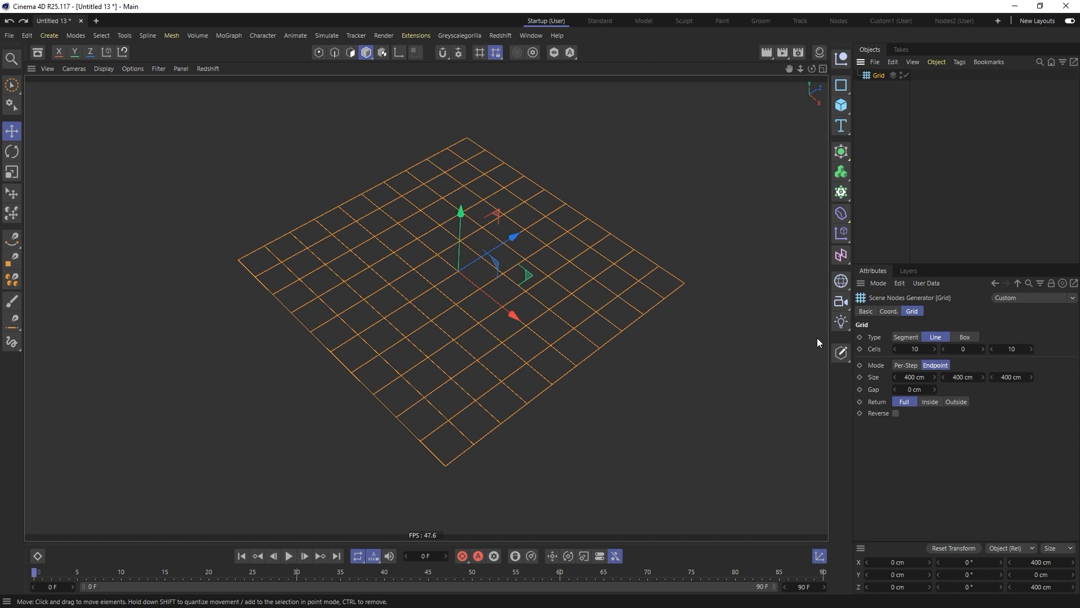
- Switch the grid's sizing mode to Per-Step and set the cell size to 50 cm on all three axes
left_click(906, 365)
double_click(918, 376)
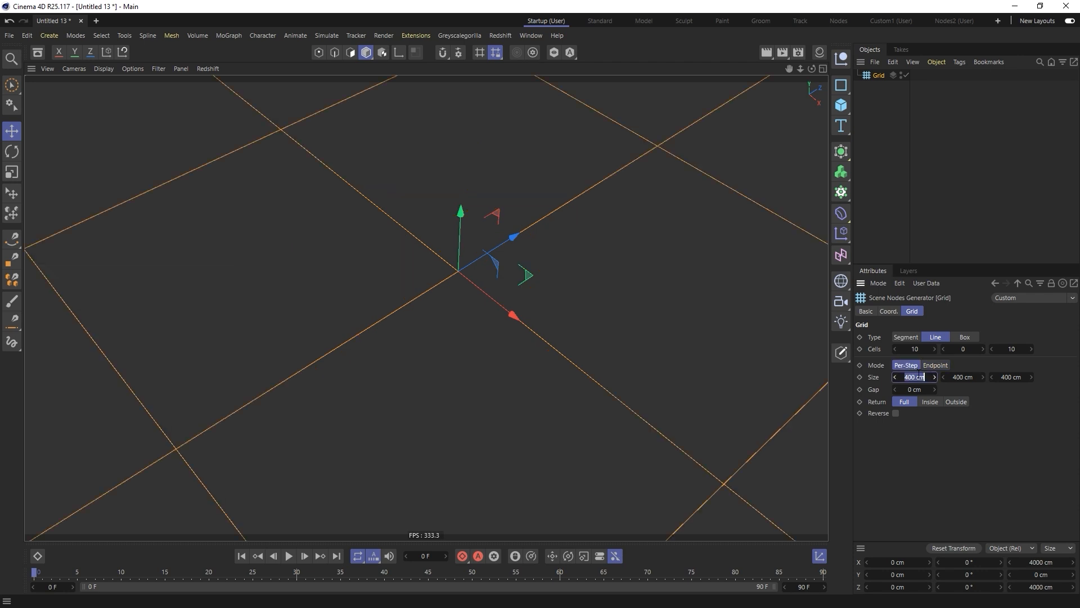
type("50")
key("Tab")
type("50")
key("Tab")
type("50")
key("Return")
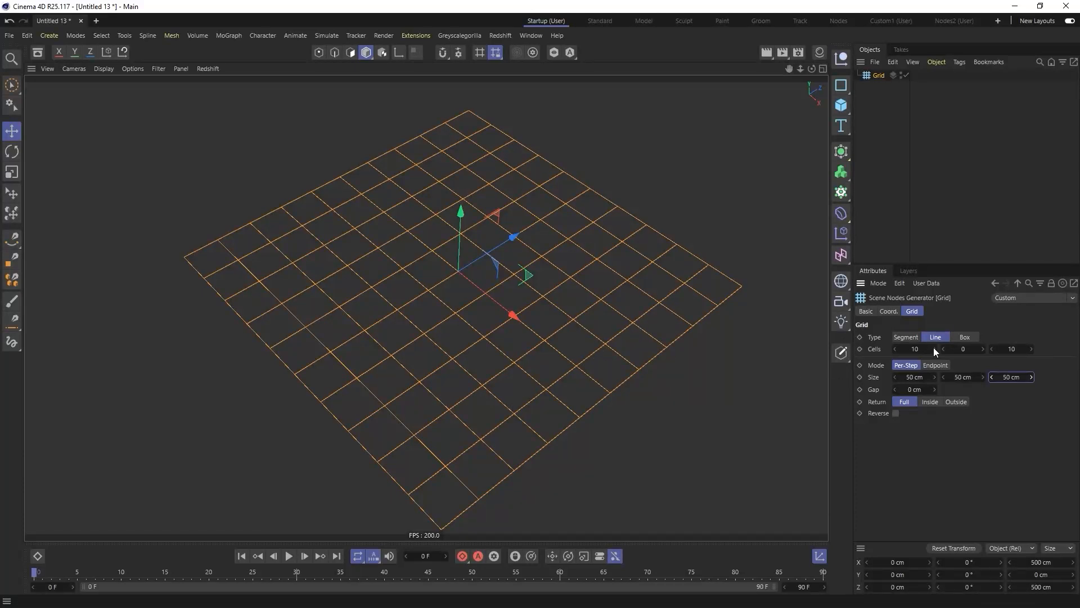
- Set the grid's cell counts to 8 along X, 10 along Y and 12 along Z
left_click_drag(934, 346, 918, 348)
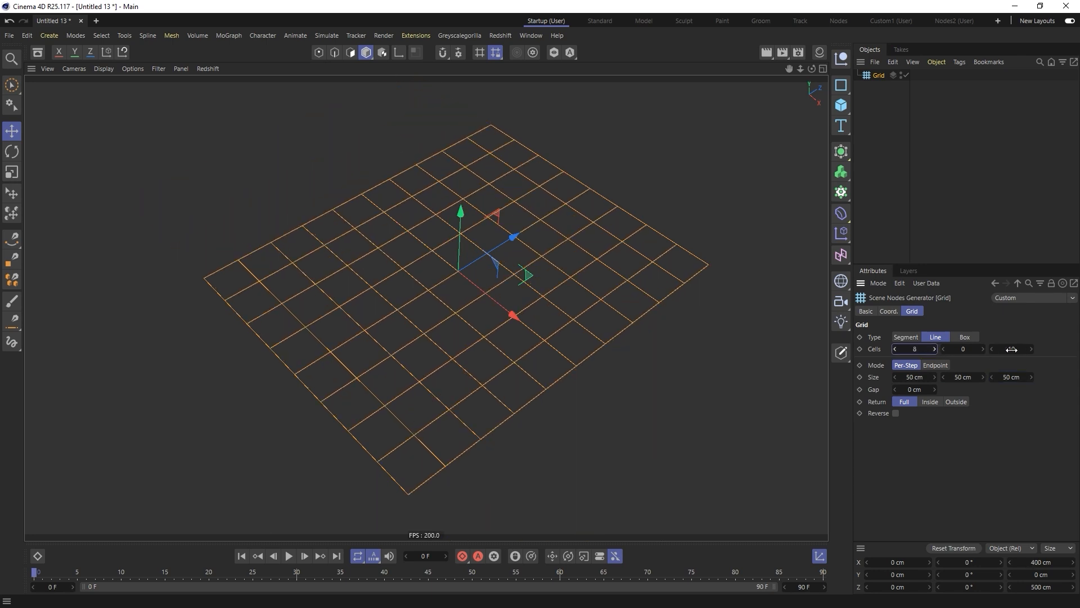
mouse_move(1006, 349)
left_mouse_down()
mouse_move(1020, 348)
mouse_move(1007, 346)
left_mouse_up()
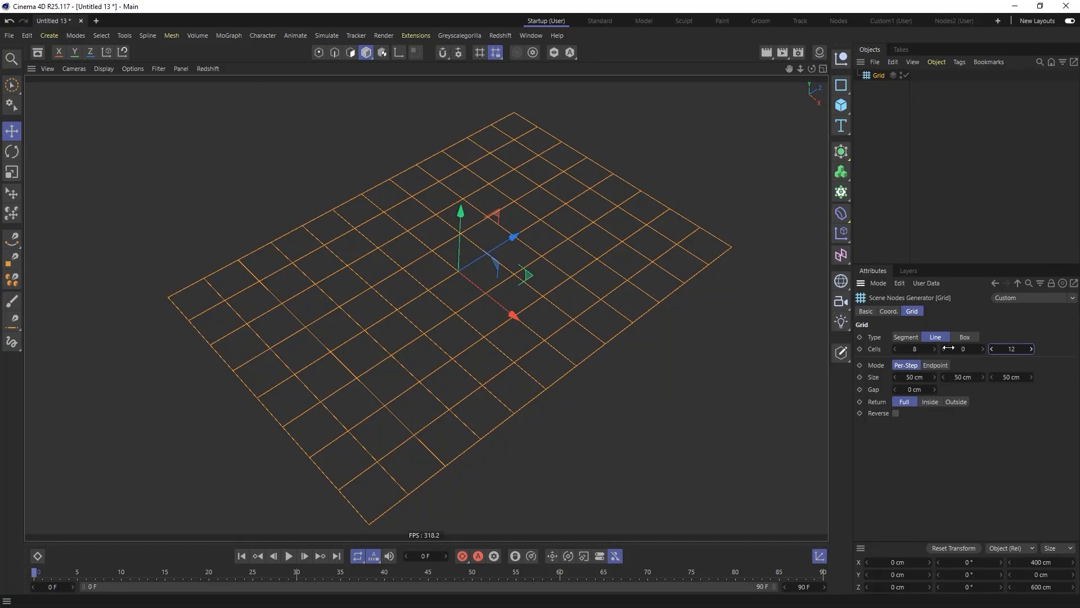
left_click(983, 349)
left_click_drag(466, 316, 406, 281, "alt")
left_click(983, 349)
double_click(983, 349)
left_click(982, 349)
left_click(982, 349)
left_click(982, 349)
left_click(983, 348)
left_click(983, 349)
left_click(982, 349)
- Set the grid's X and Z cell counts to 10
double_click(934, 349)
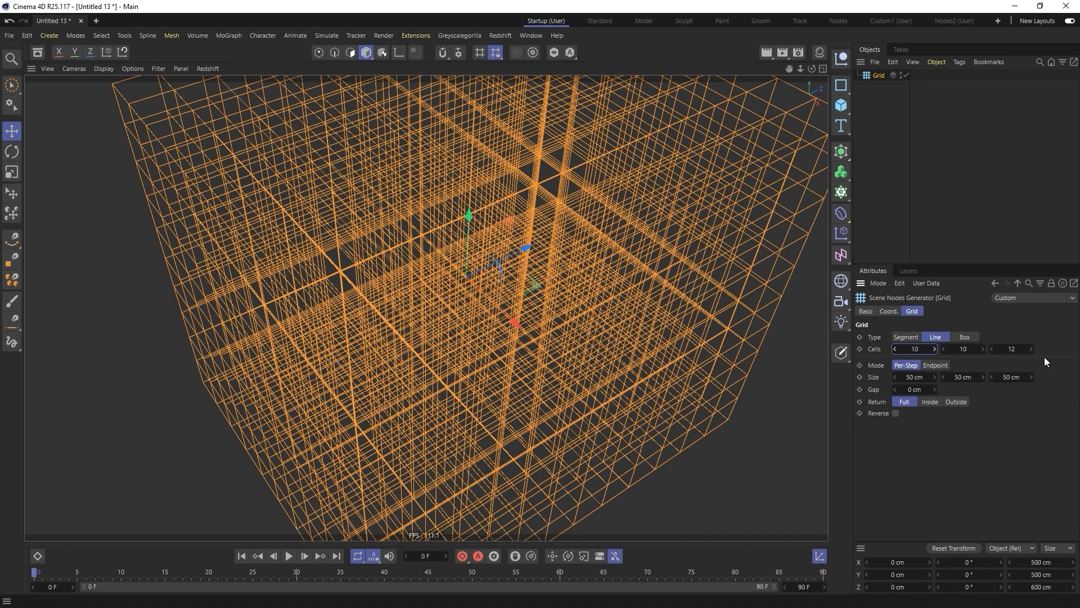
right_click(1035, 349)
right_click(1032, 348)
left_click_drag(602, 251, 472, 327, "alt")
- Flatten the grid into a vertical plane by setting its X cell count to 0
left_click(918, 349)
type("0")
key("Return")
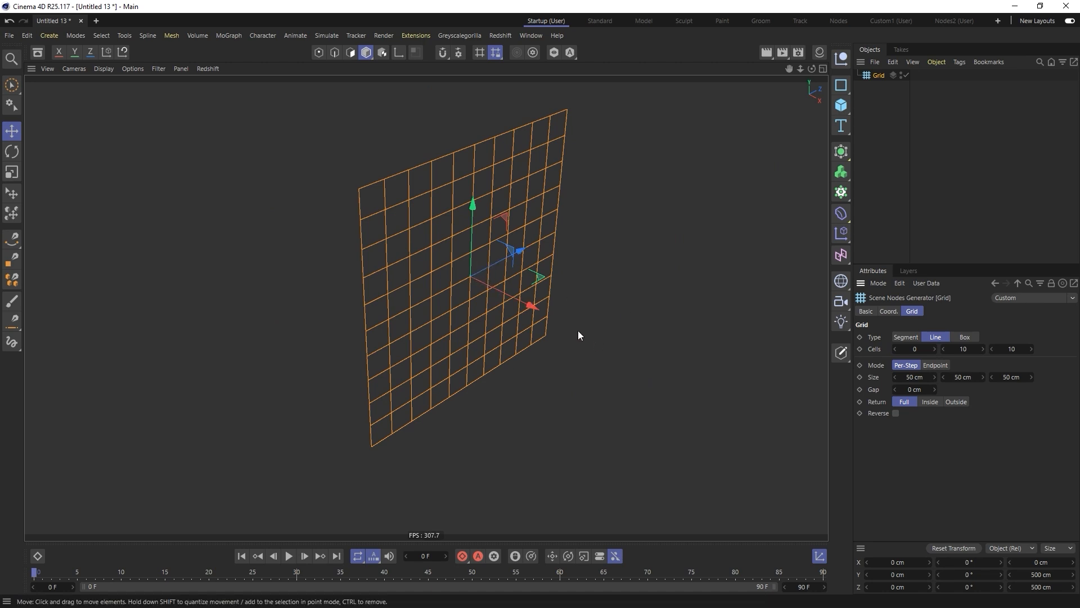
- Restore the horizontal grid by setting the X cell count to 10 and the Y cell count to 0
left_click(927, 348)
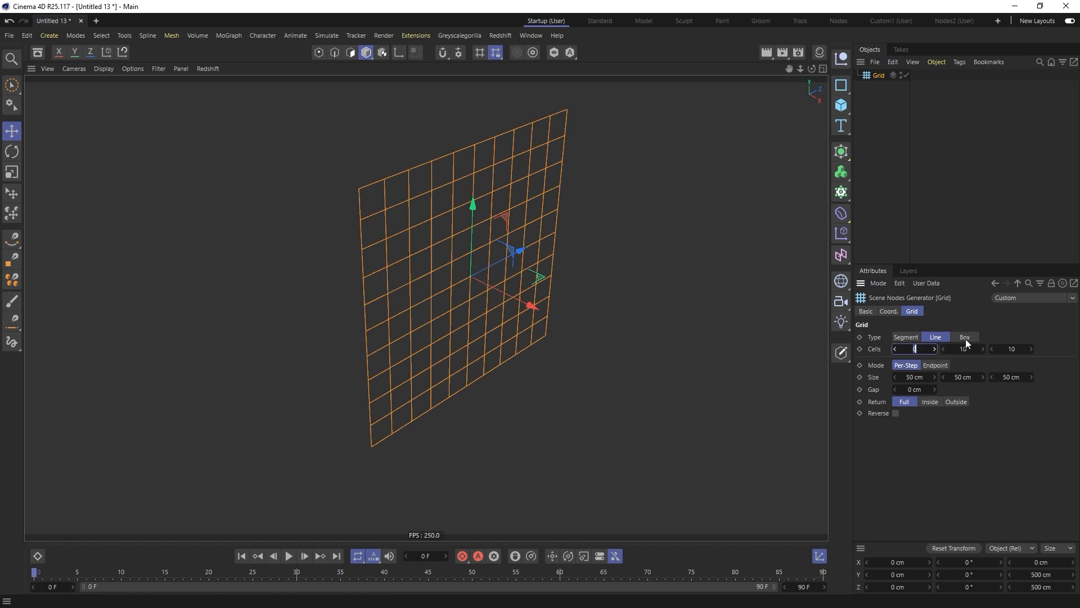
key("Return")
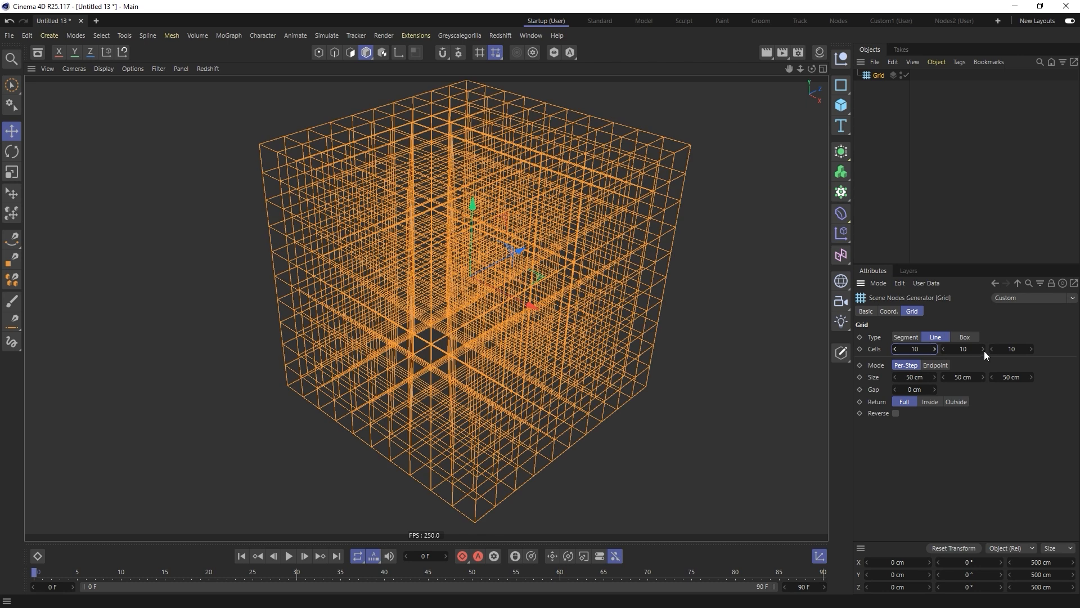
right_click(982, 349)
left_click_drag(473, 256, 484, 305, "alt")
right_click_drag(498, 303, 571, 298, "alt")
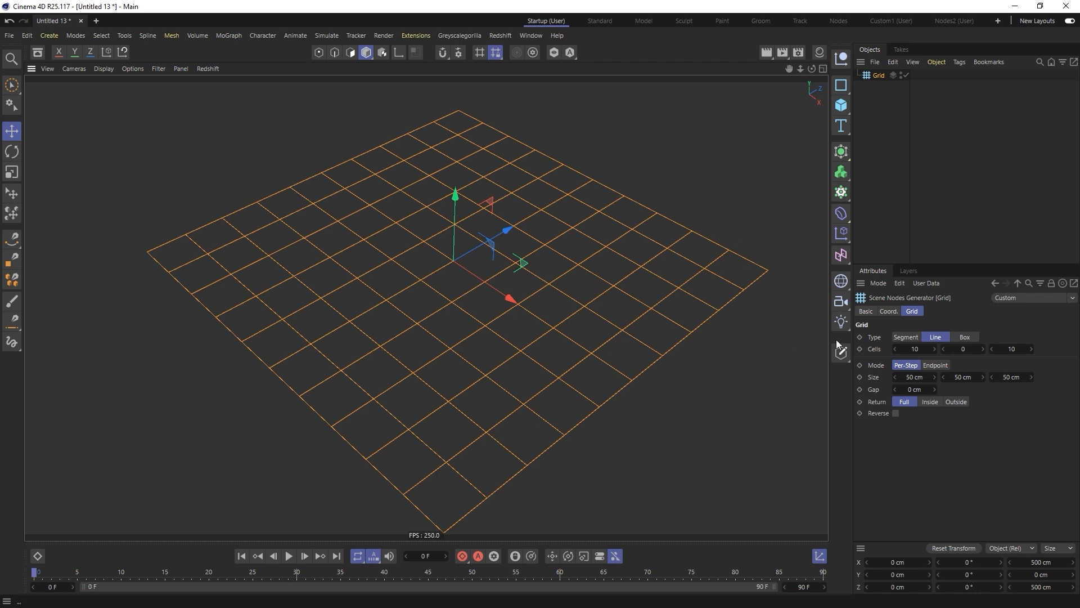
- Change the grid type to Segment and set the gap to 10 cm
left_click(904, 336)
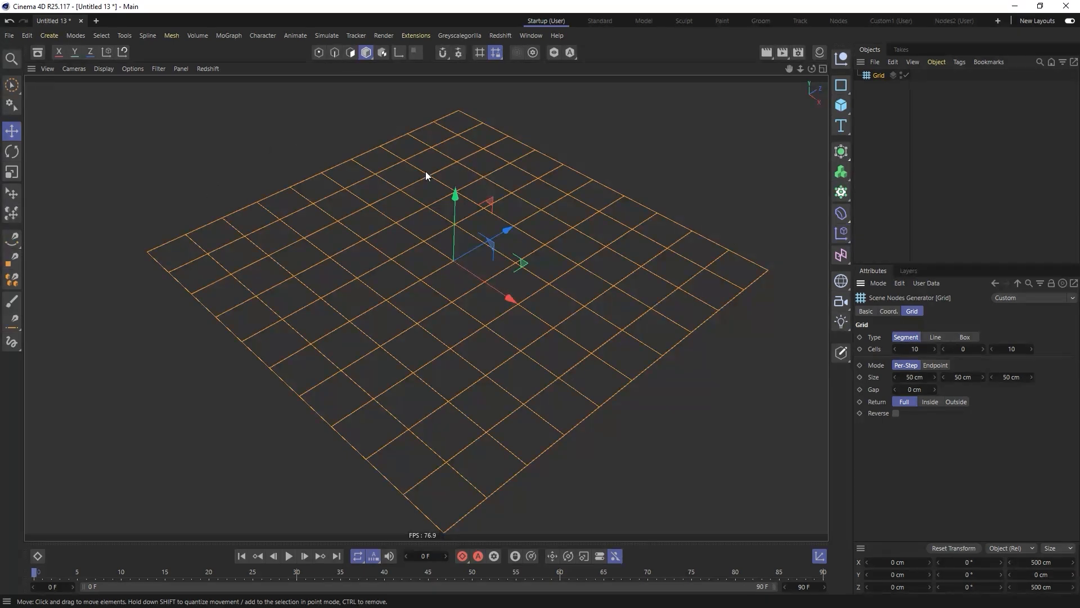
left_click_drag(907, 389, 917, 390)
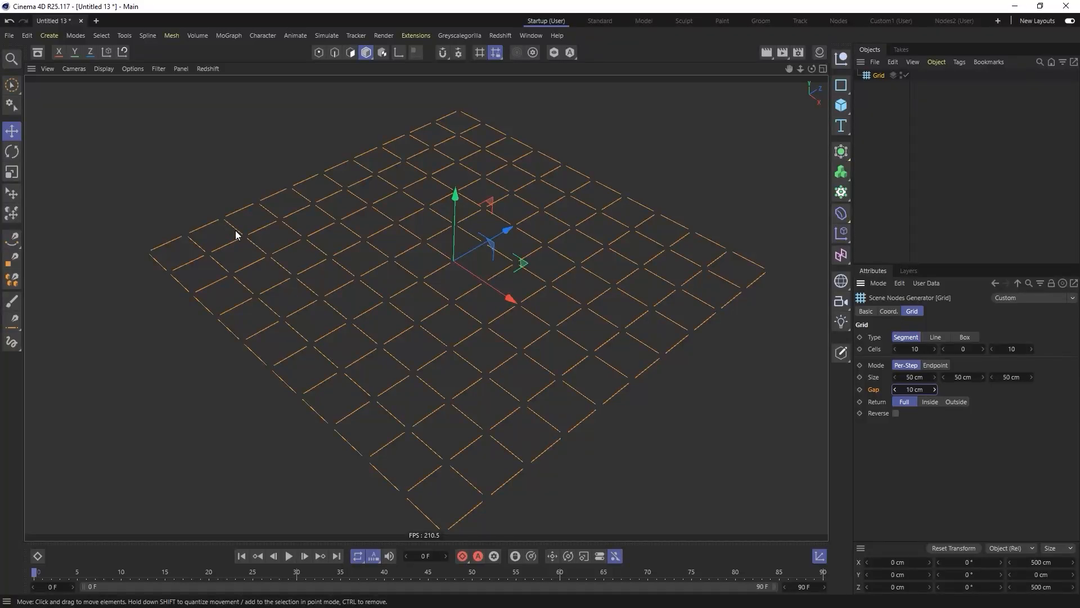
left_click_drag(504, 337, 796, 390, "alt")
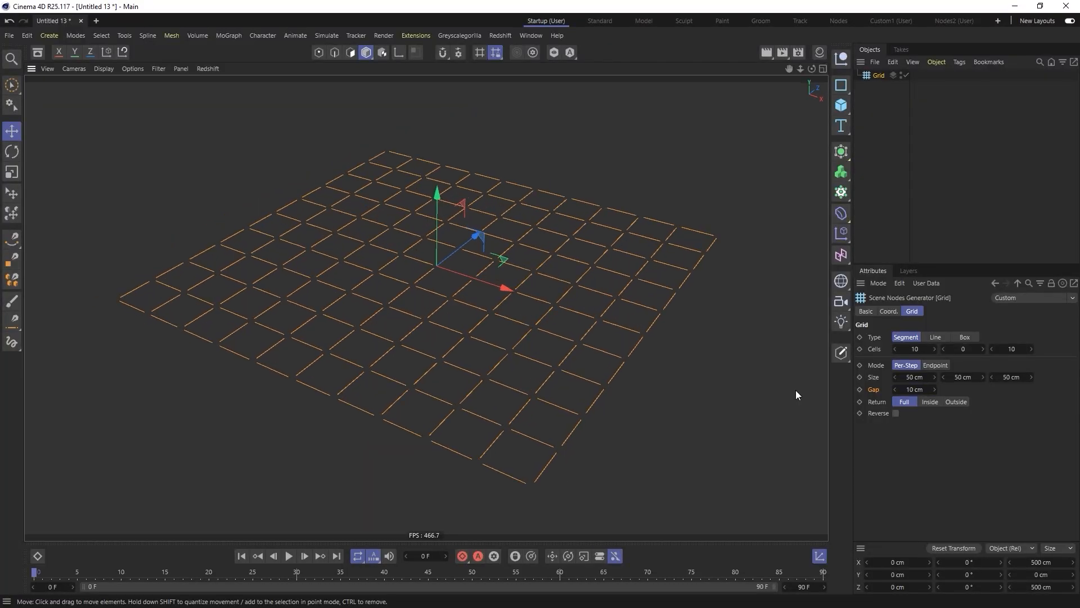
- Raise the segment grid's Y cell count to 10 to form a three-dimensional lattice
left_click(983, 349)
left_click(983, 349)
left_click(984, 349)
left_click(983, 349)
left_click(983, 349)
left_click(984, 349)
left_click(984, 349)
left_click(984, 349)
left_click(983, 349)
left_click(983, 349)
left_click_drag(528, 325, 600, 344, "alt")
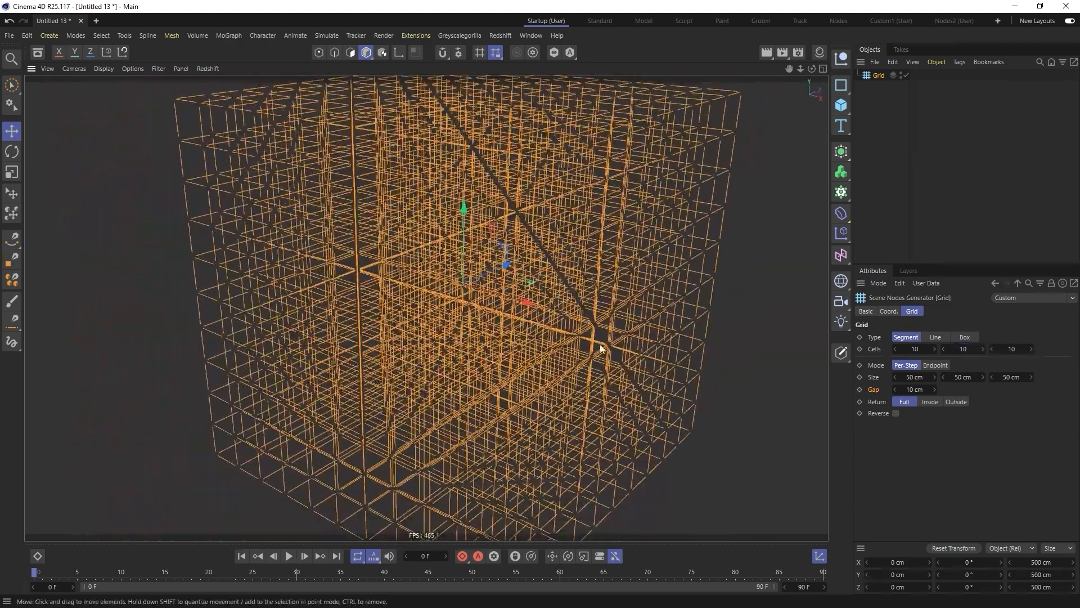
- Widen the gap between the lattice segments to 39 cm and inspect the result from other angles
left_click_drag(904, 390, 960, 390)
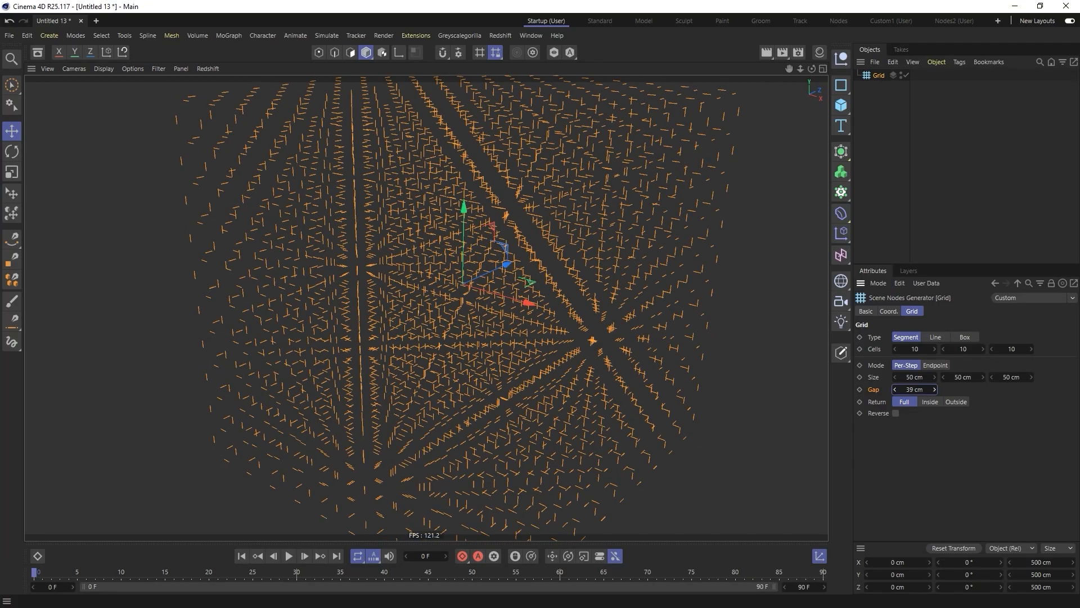
left_click_drag(549, 325, 661, 302, "alt")
mouse_move(553, 354)
left_mouse_down("alt")
mouse_move(535, 341)
mouse_move(576, 299)
left_mouse_up("alt")
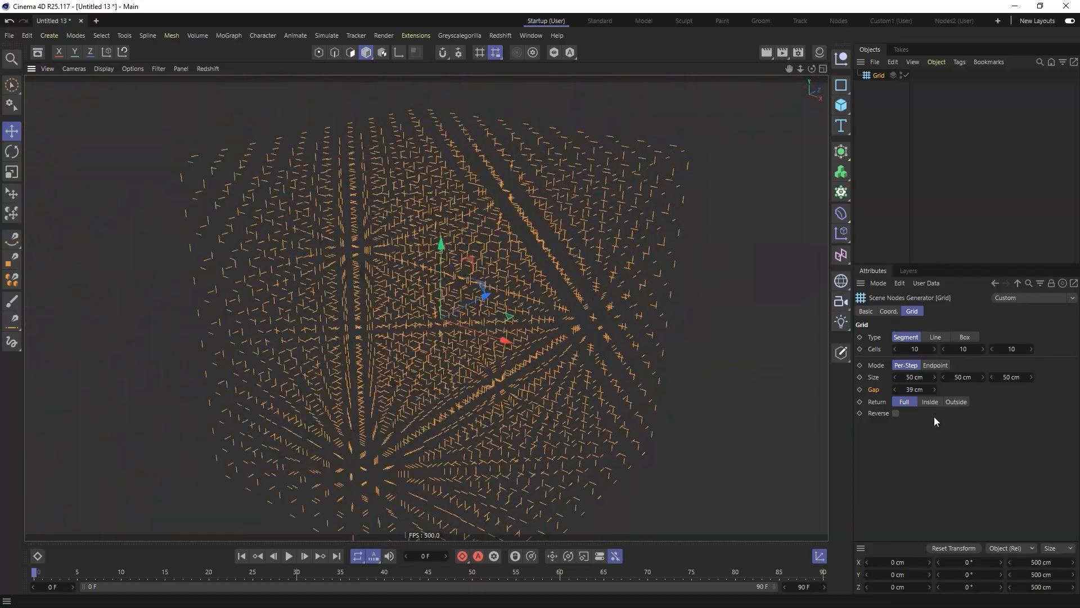
- Reset the grid's Y cell count to 0 and the gap to 0 cm
right_click(981, 348)
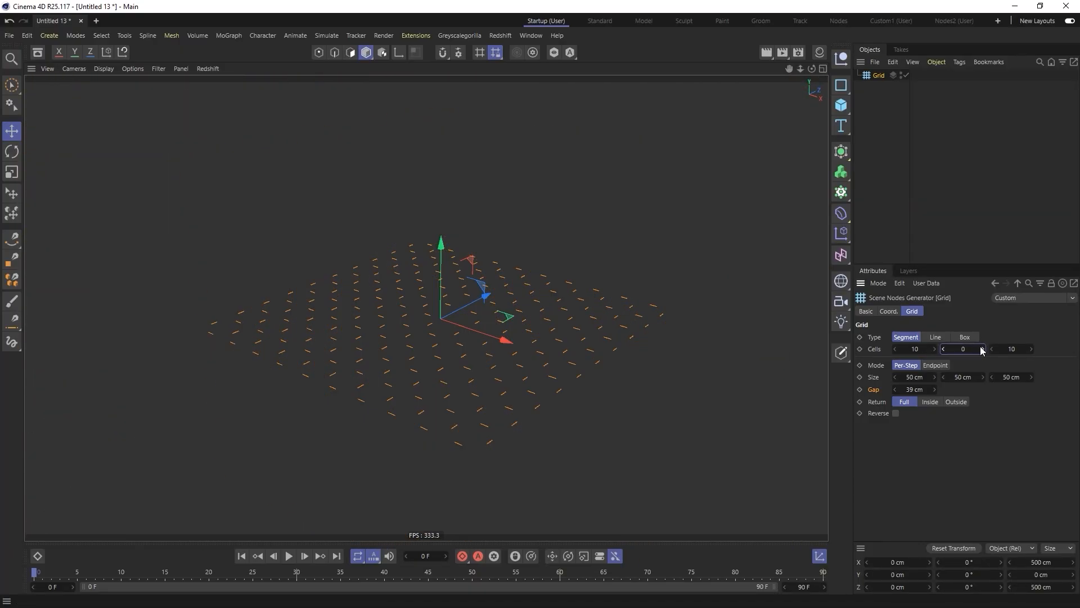
right_click(934, 389)
scroll(450, 343, "up", 2)
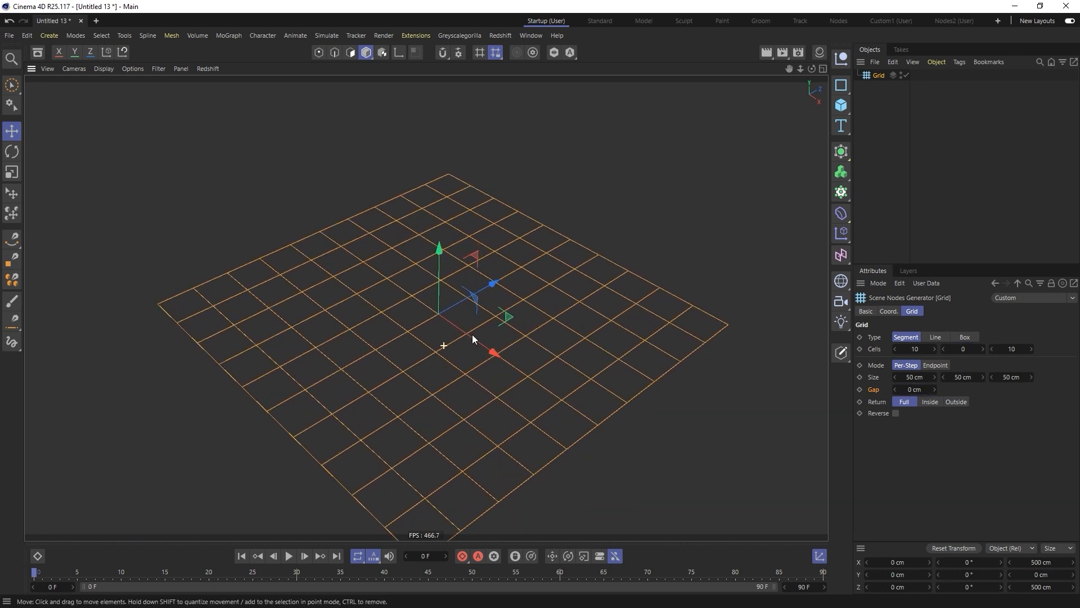
- Try a 23 cm gap on the flat segment grid and reset it to 0 cm
mouse_move(915, 389)
left_mouse_down()
mouse_move(925, 390)
mouse_move(915, 390)
left_mouse_up()
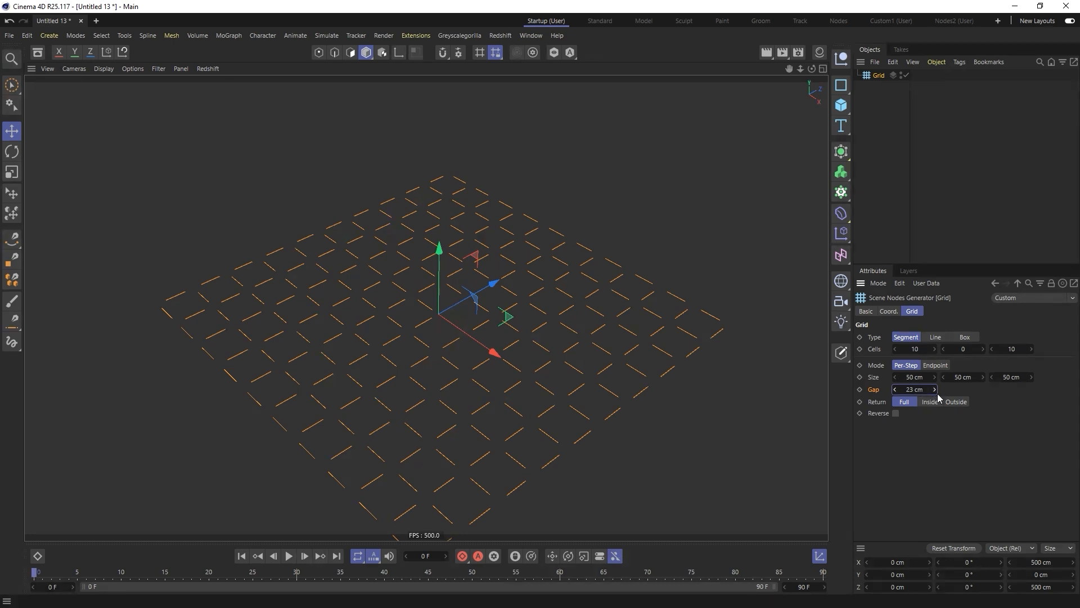
right_click(936, 389)
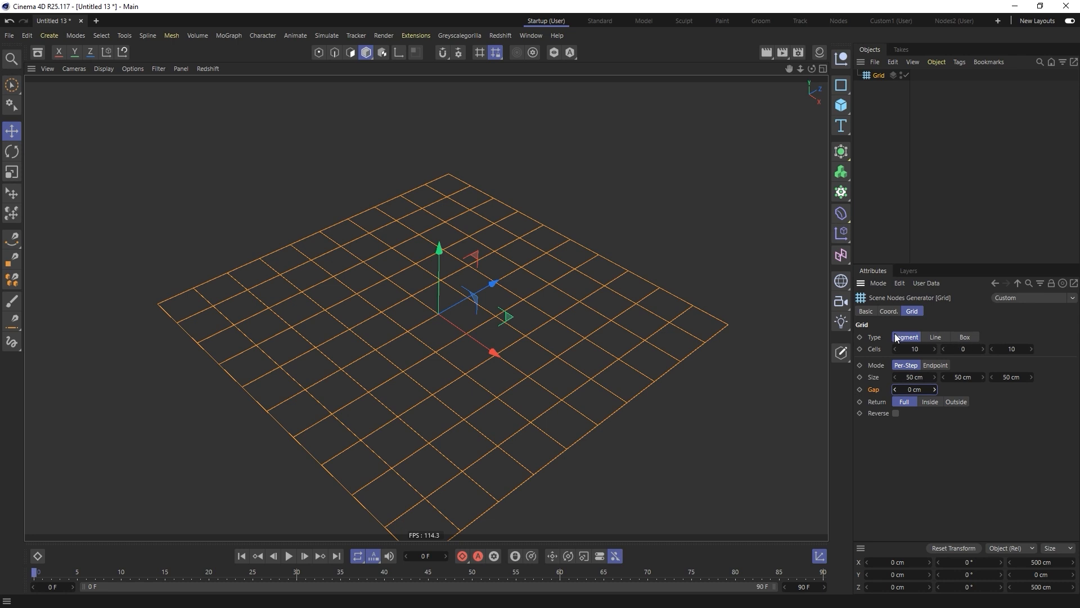
- Change the grid type to Box and set the gap between the boxes to 6 cm
left_click(967, 337)
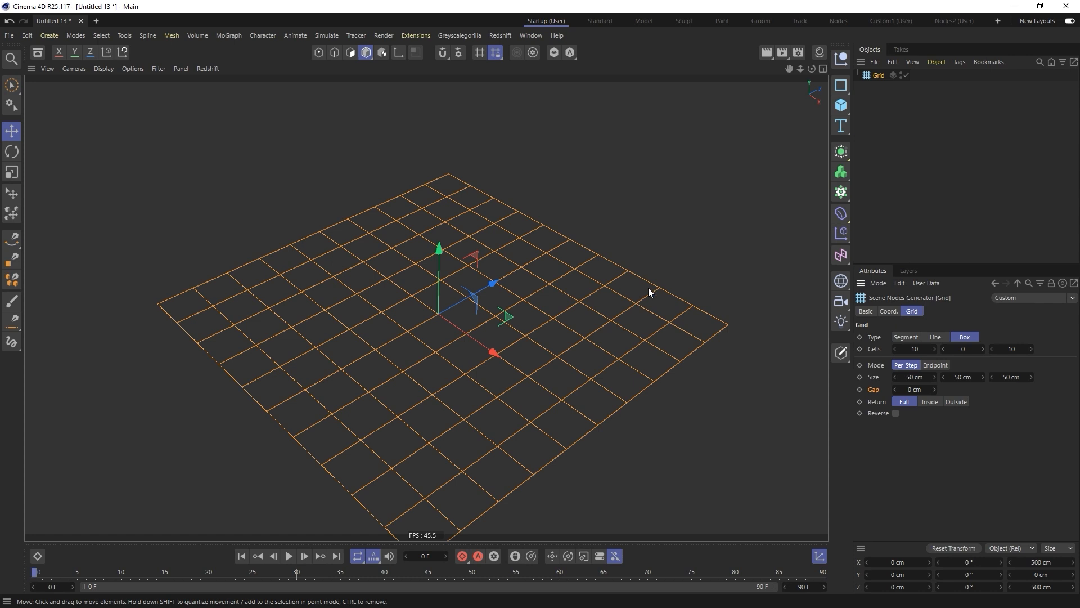
left_click(916, 389)
type("5")
key("Return")
left_click_drag(915, 390, 923, 390)
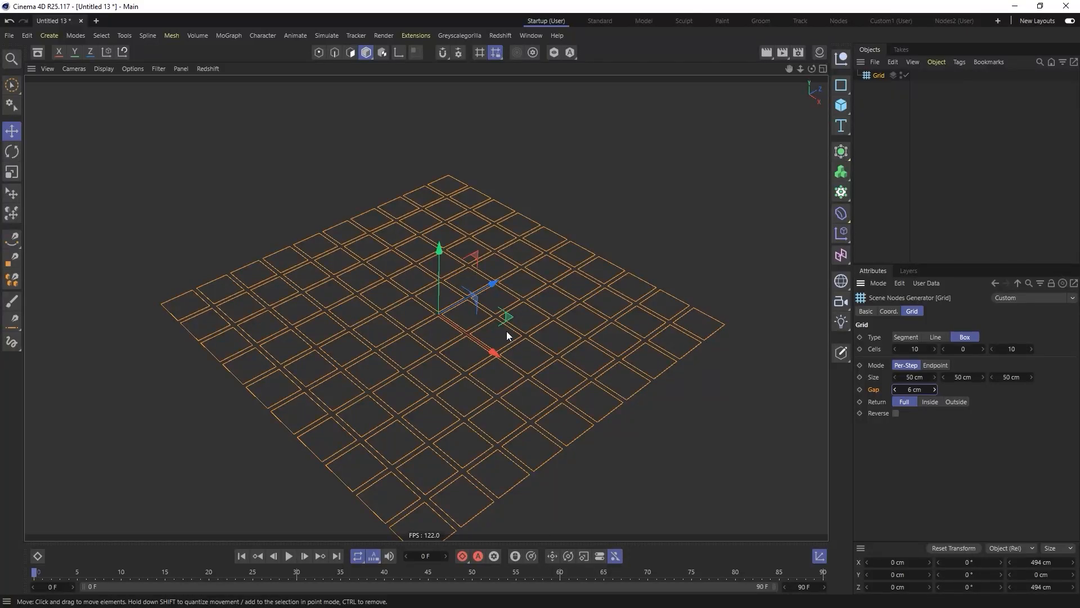
- Raise the box grid's Y cell count to 9 and inspect the stacked boxes from several angles
left_click(983, 348)
left_click(984, 347)
left_click(983, 347)
left_click(984, 347)
left_click(983, 347)
left_click(983, 346)
left_click(984, 347)
left_click(984, 346)
left_click(984, 347)
left_click_drag(506, 339, 589, 330, "alt")
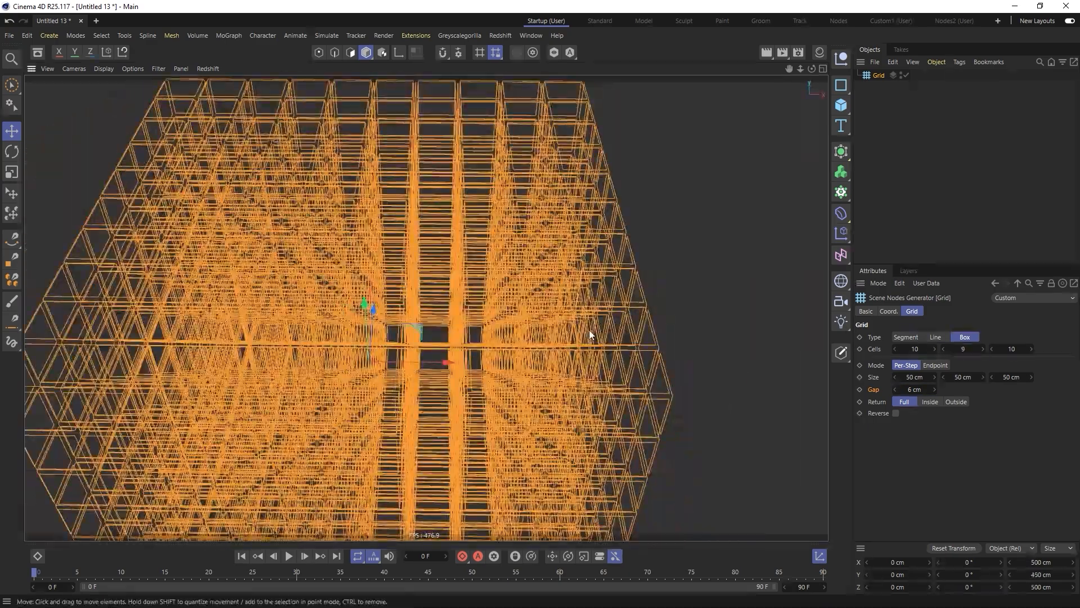
left_click_drag(485, 376, 412, 376, "alt")
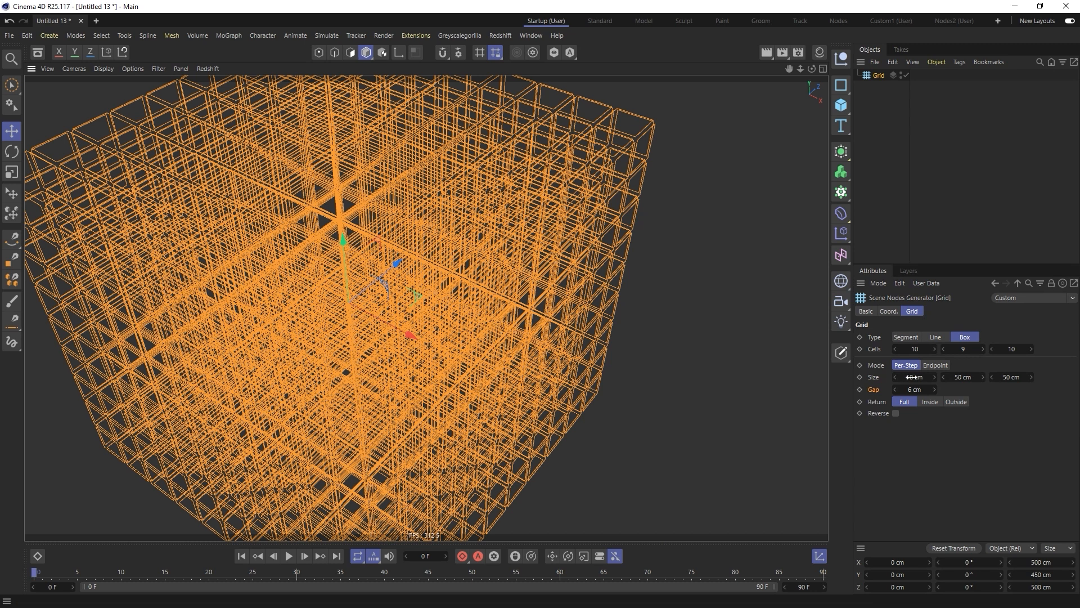
- Flatten the box grid by resetting its Y cell count to 0
right_click(984, 349)
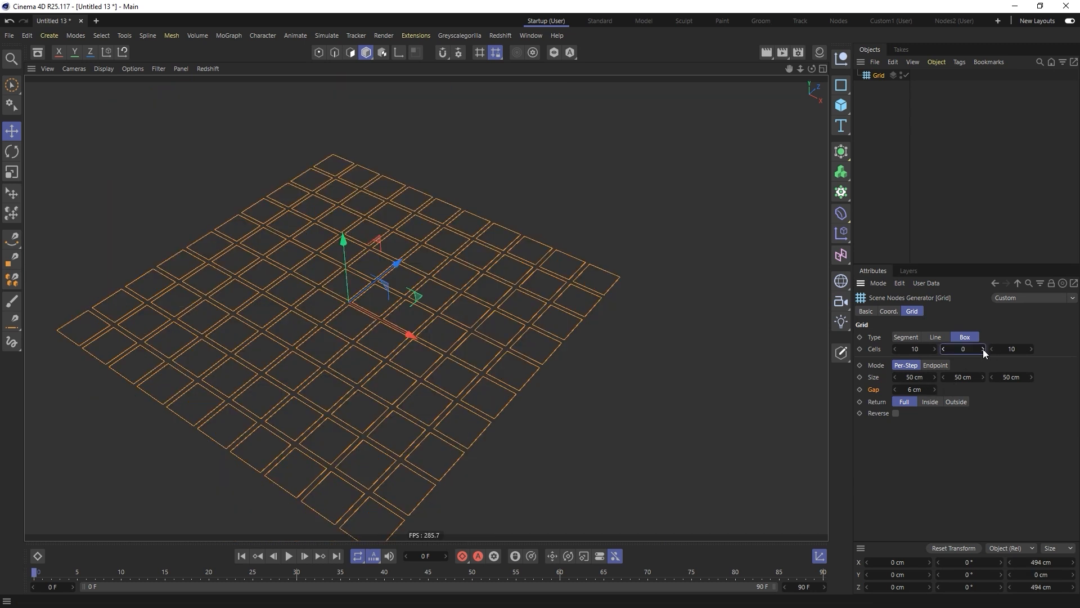
left_click_drag(448, 354, 403, 353, "alt")
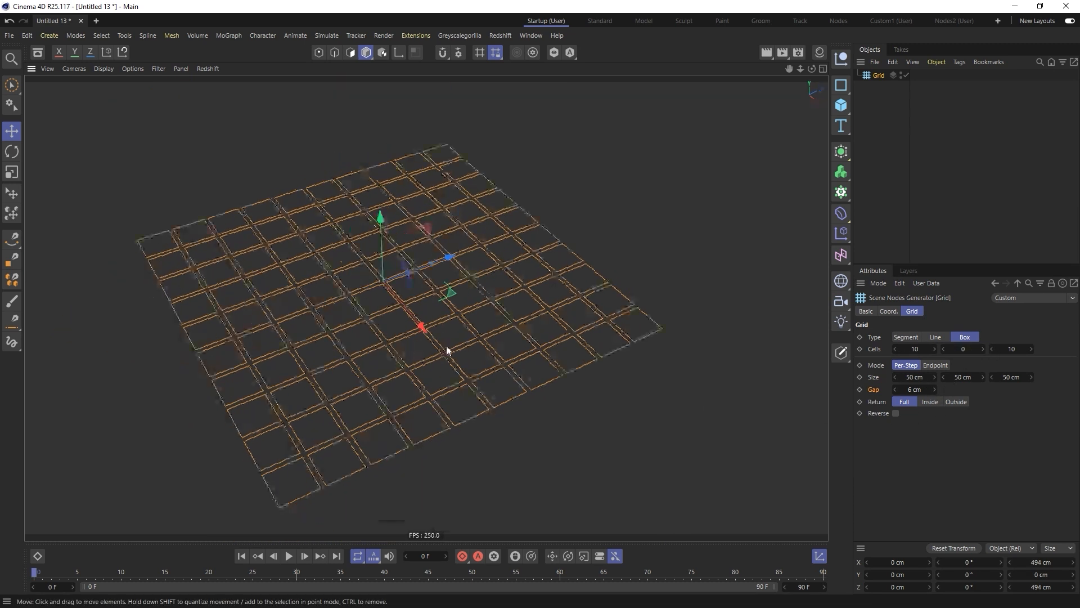
middle_click_drag(448, 353, 465, 332, "alt")
left_click_drag(428, 310, 463, 312, "alt")
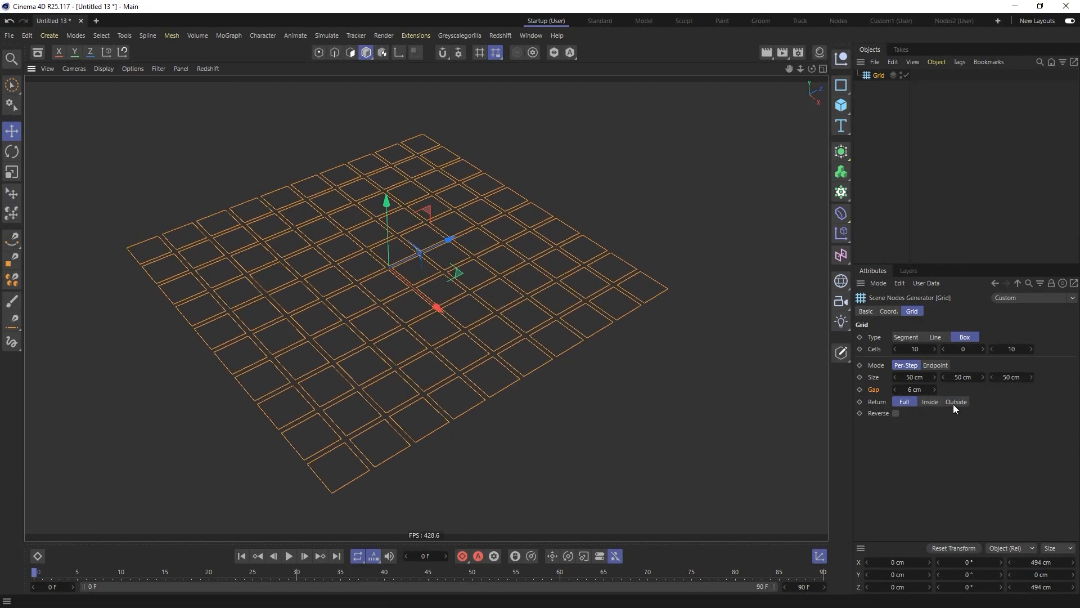
- Try the Outside return option on the box grid and settle on Inside
left_click(955, 402)
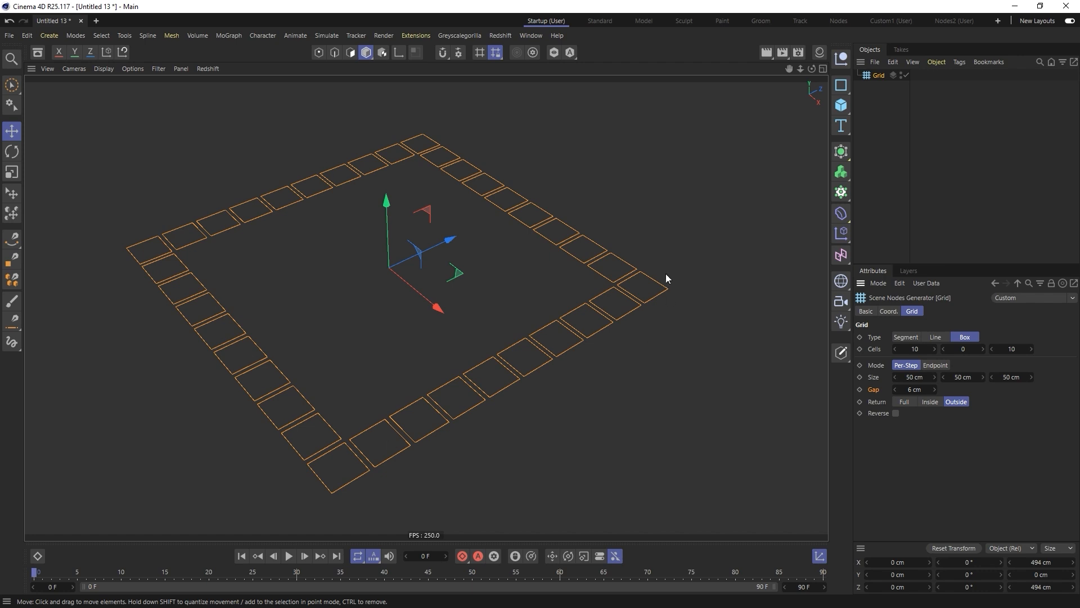
left_click(934, 402)
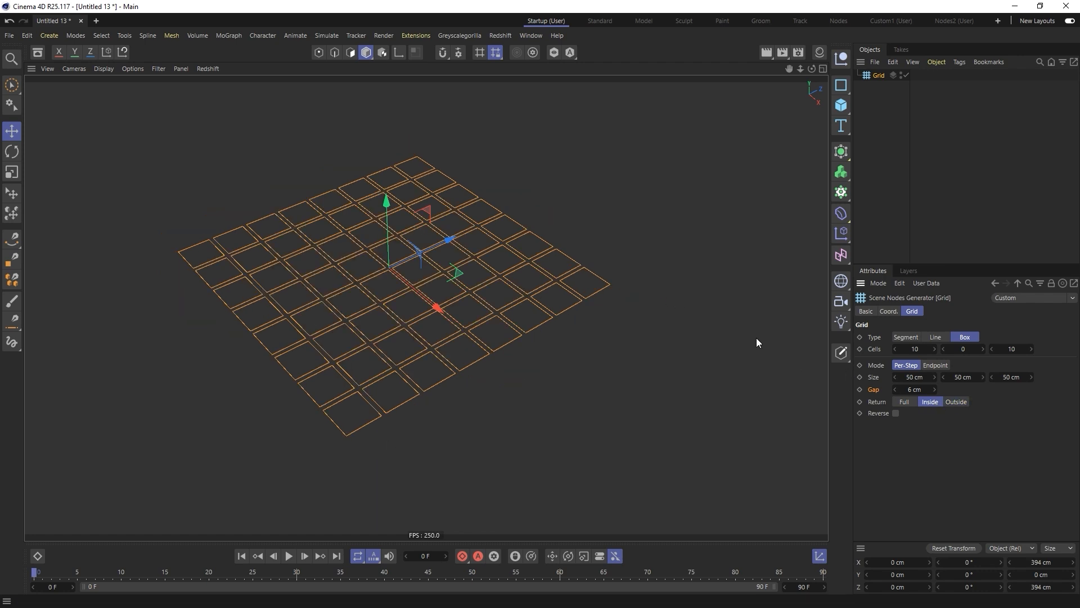
- Compare the Outside, Inside and Full return options on the flat box grid
left_click(954, 402)
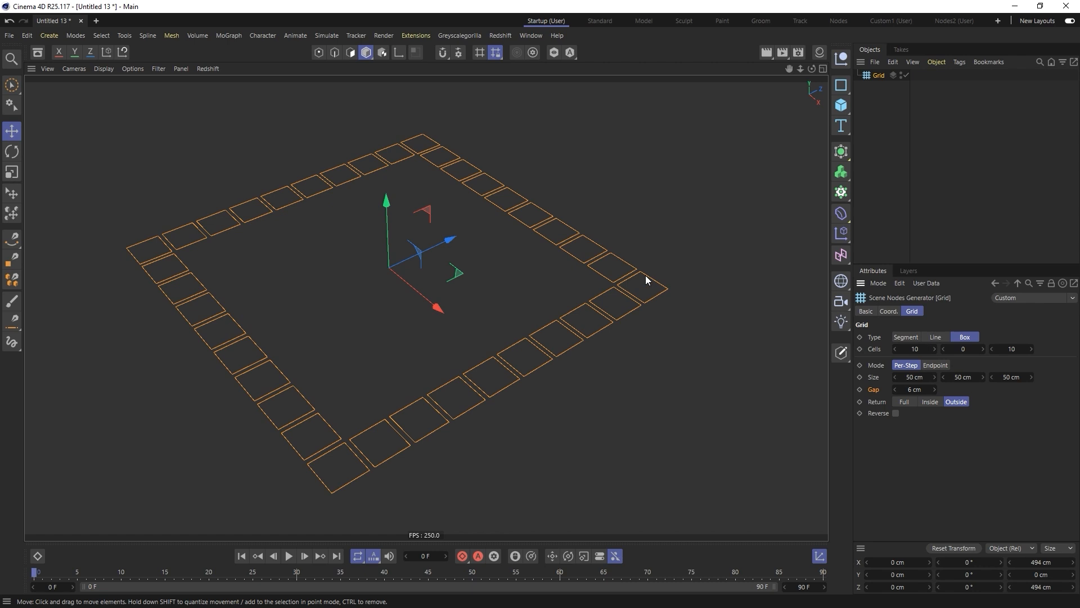
left_click(930, 402)
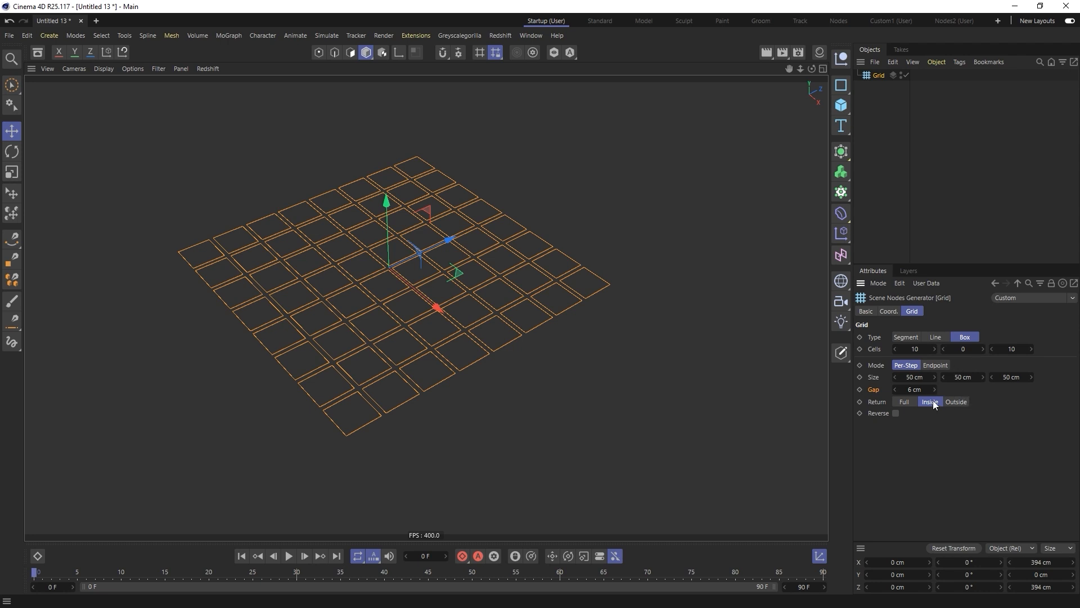
left_click(901, 402)
- Raise the box grid's Y cell count to 6 and set its return option to Outside
left_click(982, 349)
left_click(982, 349)
left_click(982, 349)
left_click(982, 349)
left_click(982, 348)
left_click(982, 348)
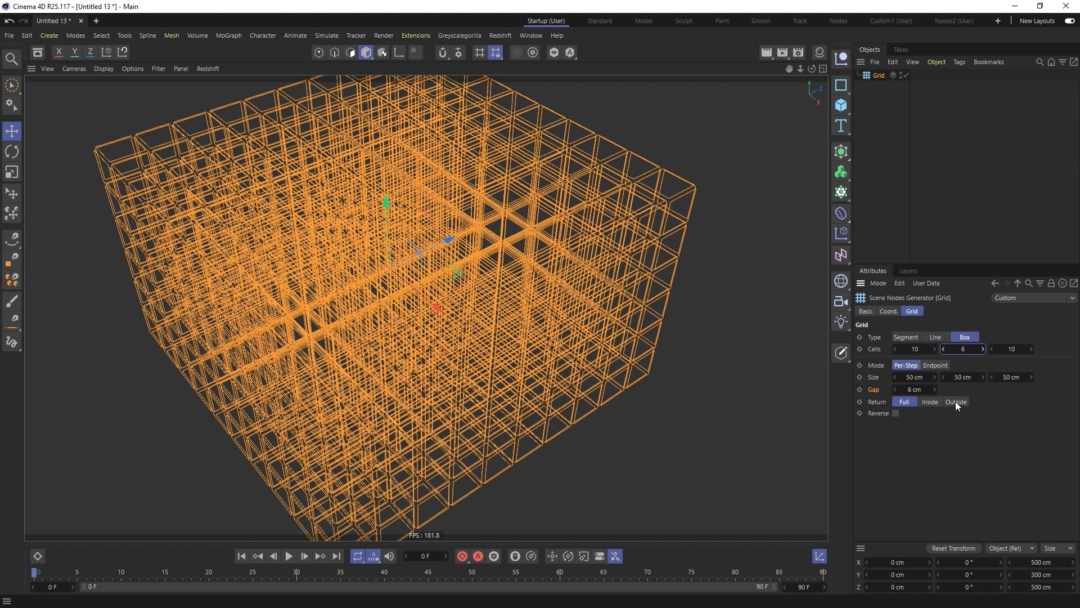
left_click(955, 401)
left_click_drag(400, 336, 532, 269, "alt")
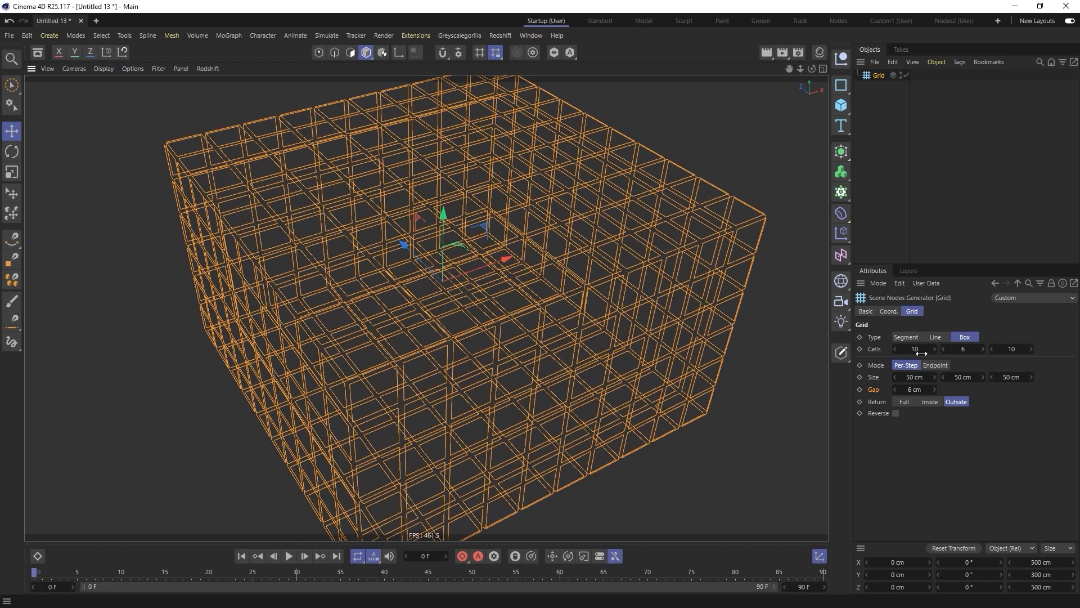
- Change the grid type to Segment, set its return option to Inside and inspect the crossing segments
left_click(906, 337)
left_click_drag(610, 314, 372, 156, "alt")
scroll(511, 233, "down", 2)
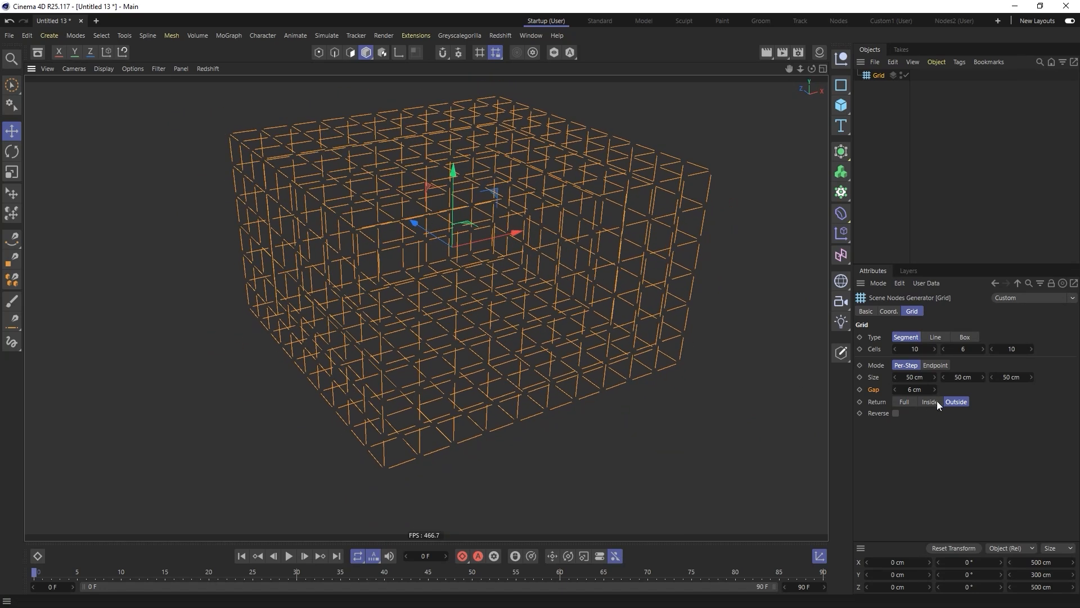
left_click(930, 402)
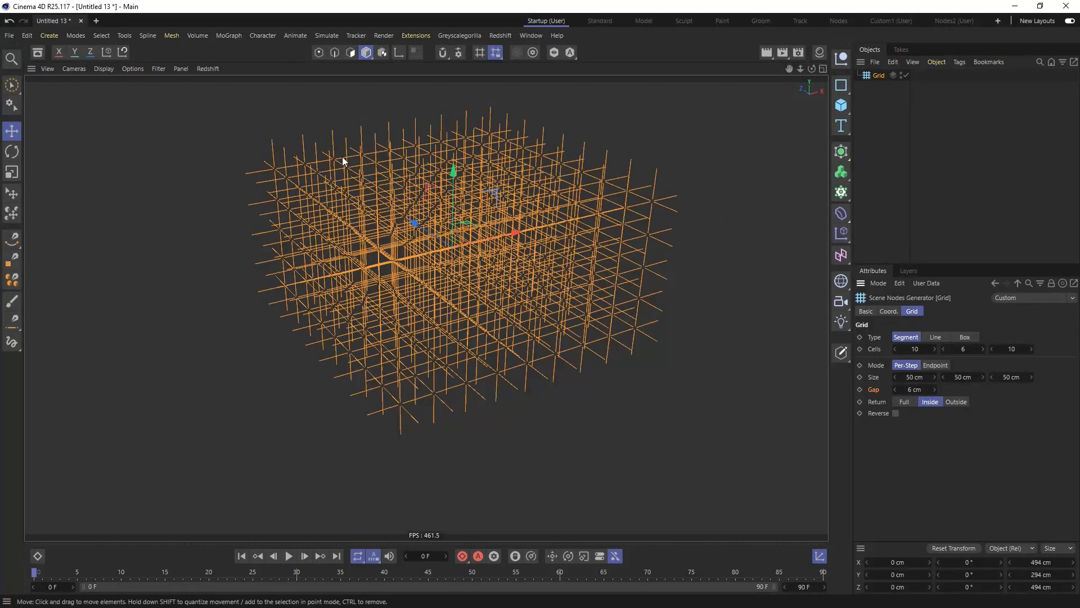
left_click_drag(326, 141, 373, 116, "alt")
left_click_drag(464, 133, 508, 239, "alt")
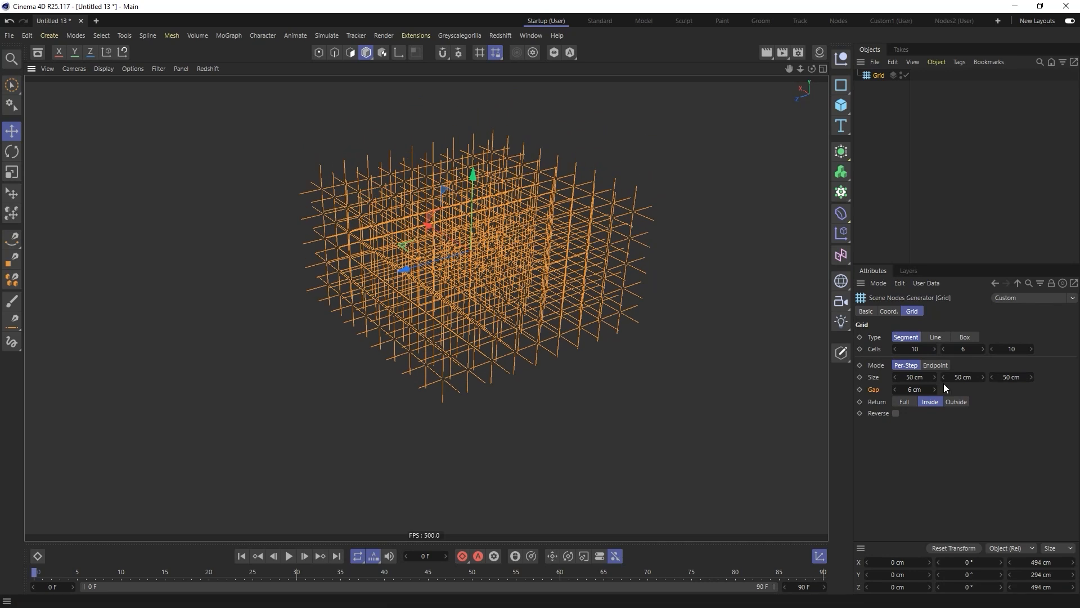
scroll(539, 276, "up", 5)
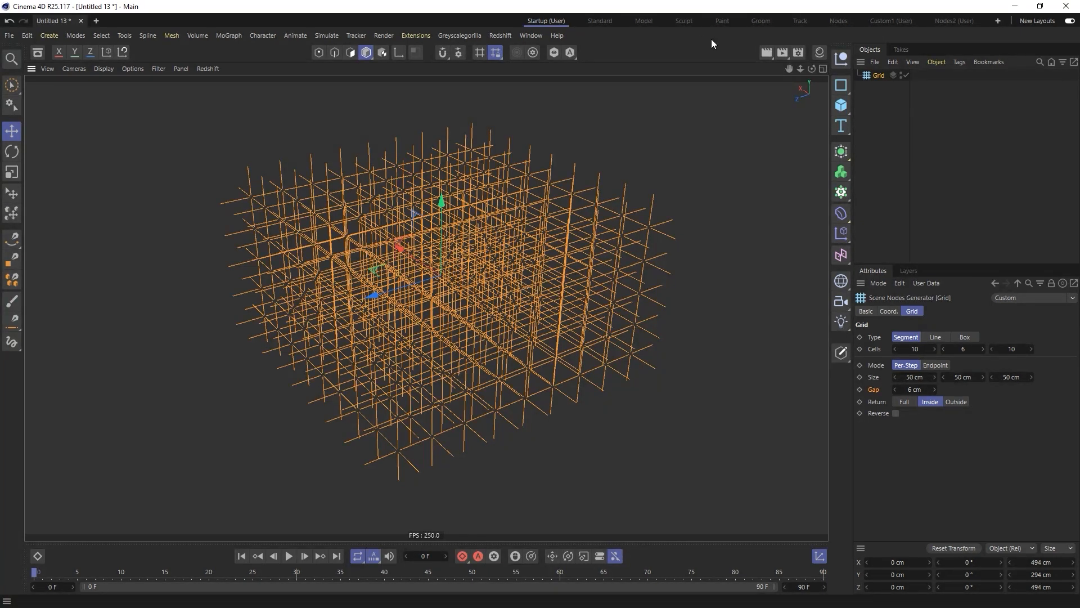
- Save the scene in the Presentation folder as BasicGrid
key("ctrl+s")
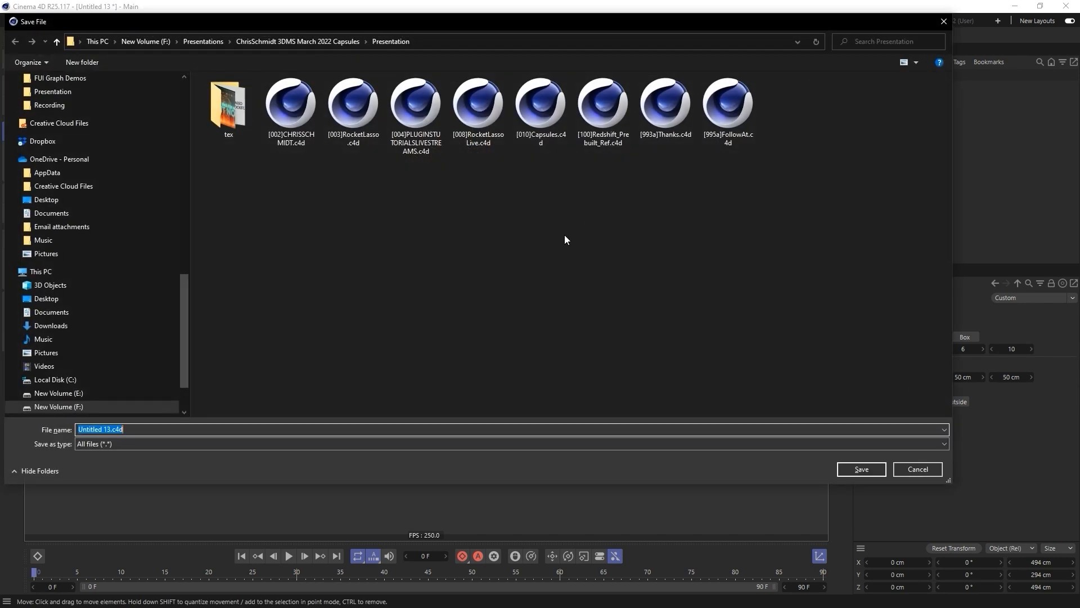
type("BasicGrid")
left_click(862, 469)
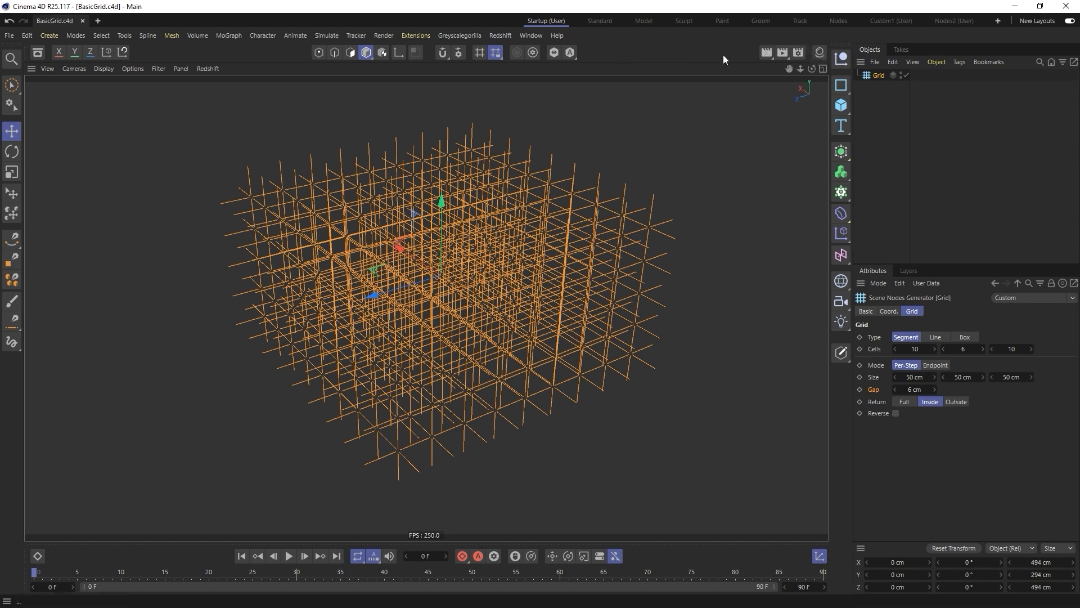
- Create a new standard Redshift material and assign it to the Grid object
left_click(819, 52)
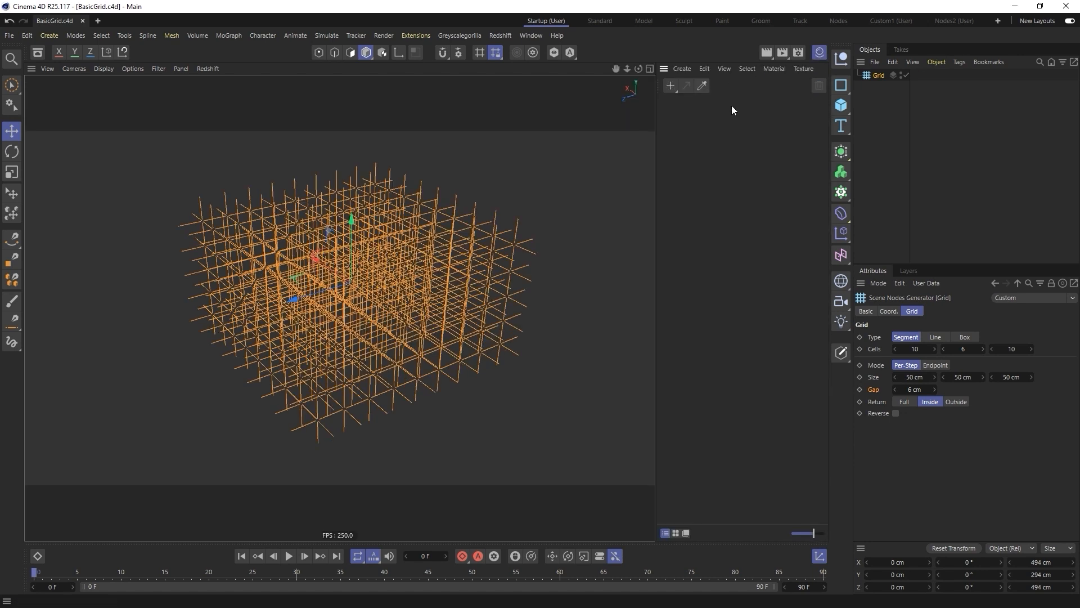
left_click(683, 69)
mouse_move(707, 125)
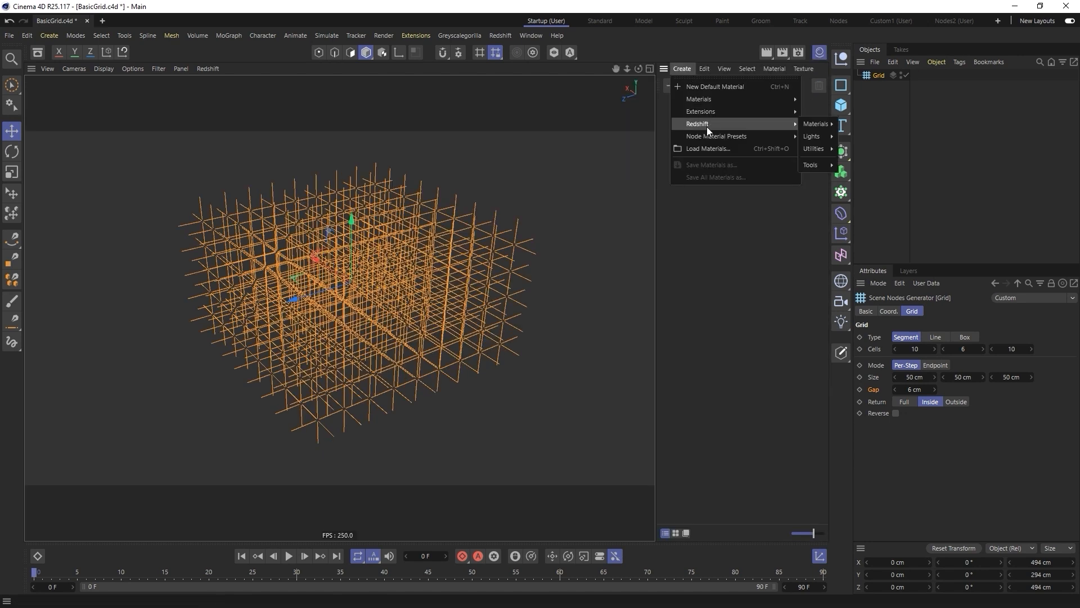
mouse_move(817, 128)
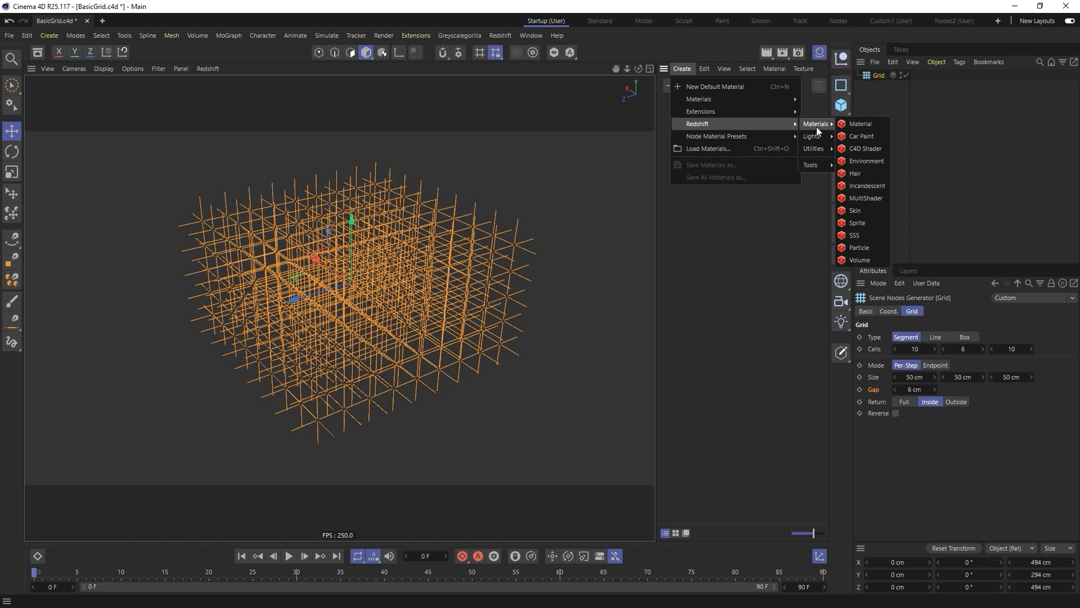
left_click(866, 125)
left_click_drag(670, 107, 882, 78)
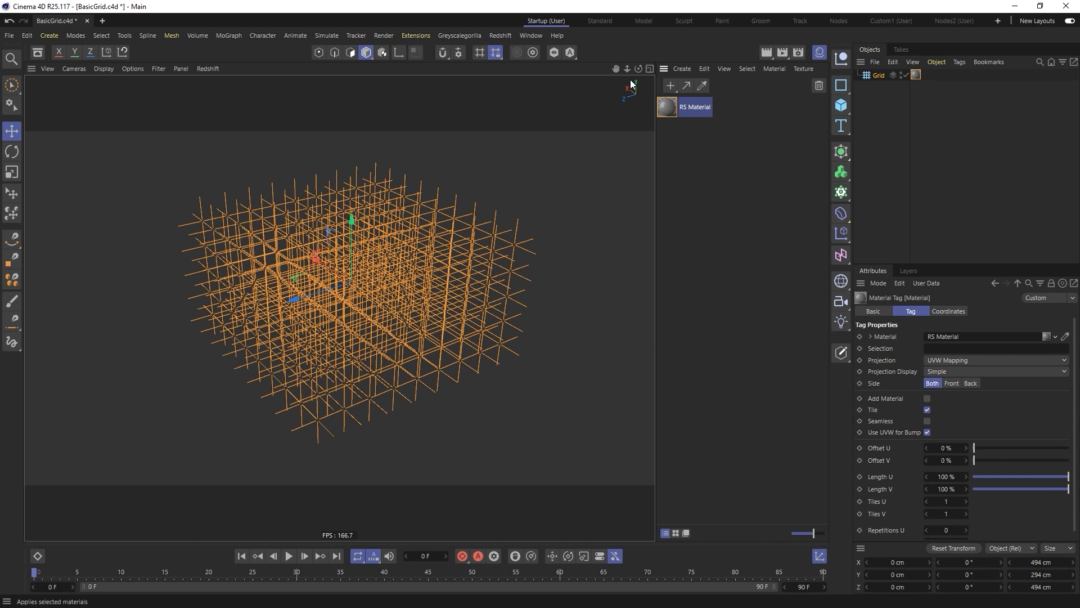
- Open the Redshift RenderView over the viewport and start the interactive render
left_click(498, 36)
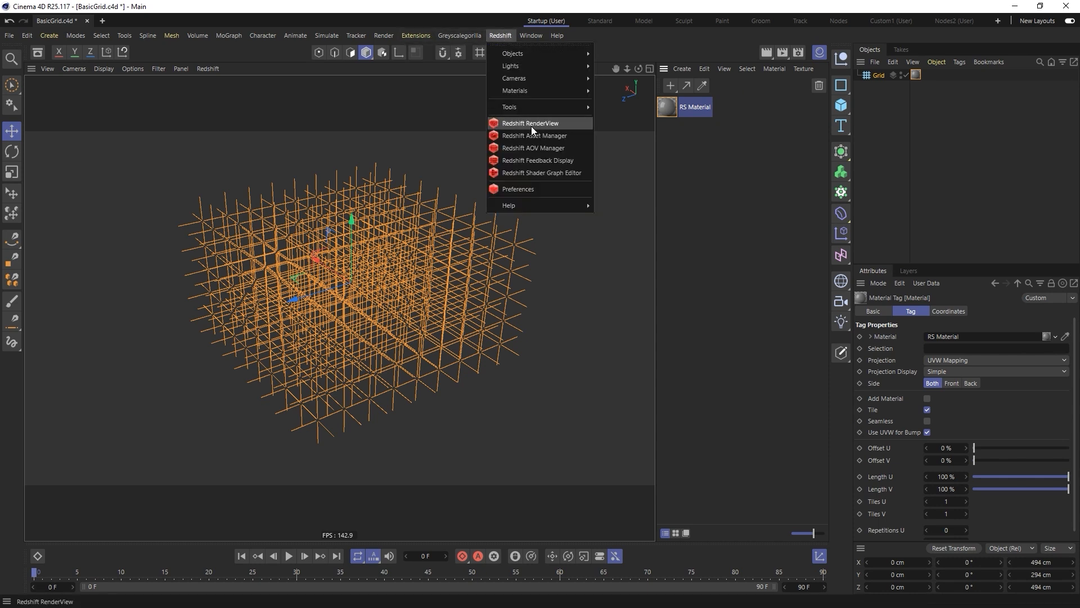
left_click(564, 125)
left_click_drag(614, 124, 189, 107)
left_click(117, 145)
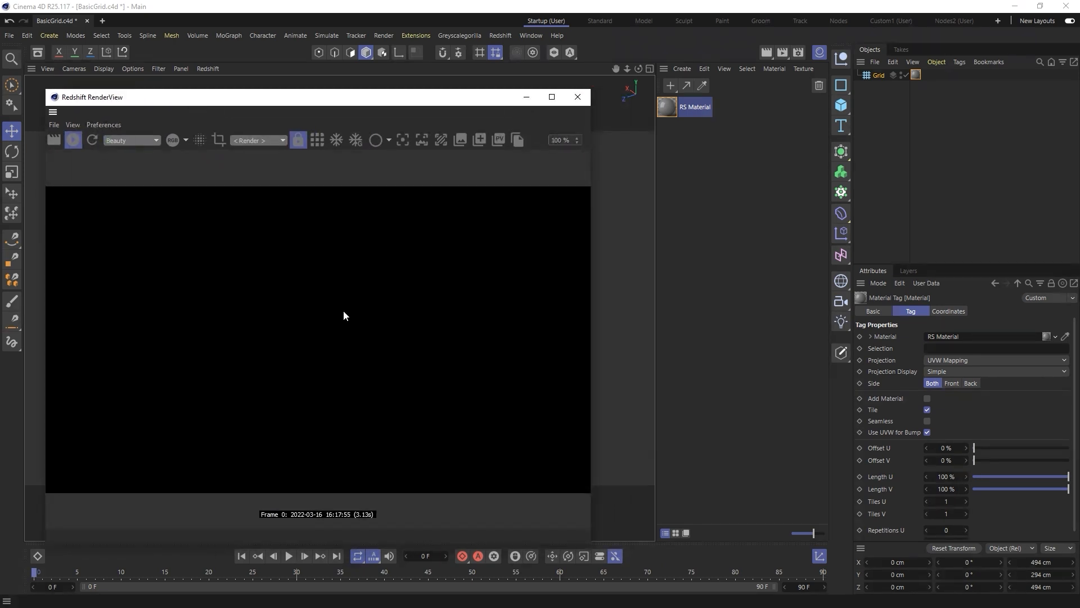
- Add a Redshift Object tag to the Grid and set its curve mode to Hair Strands
right_click(870, 75)
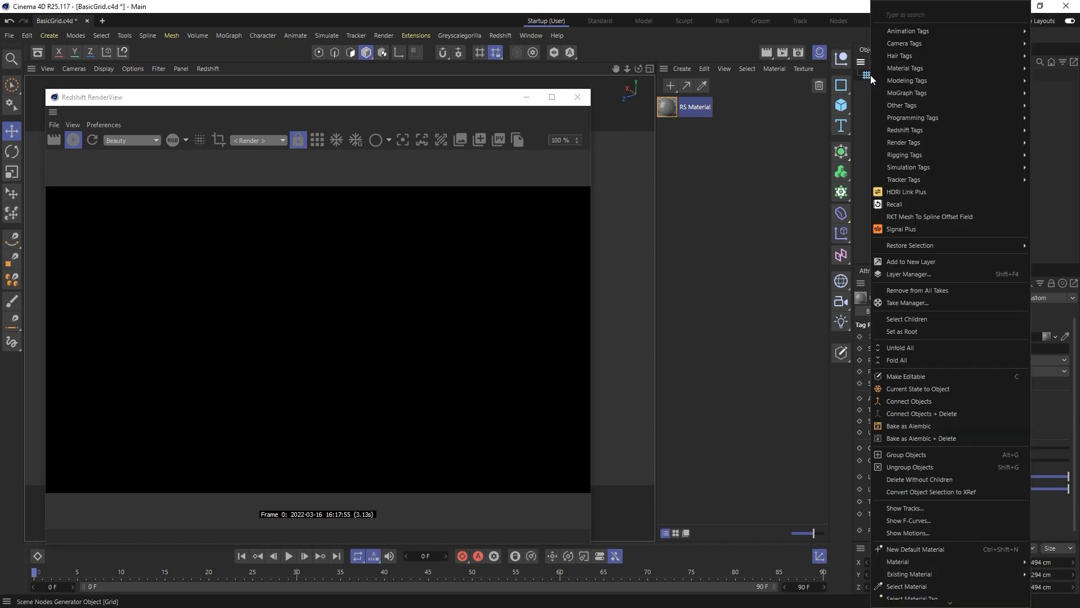
mouse_move(917, 130)
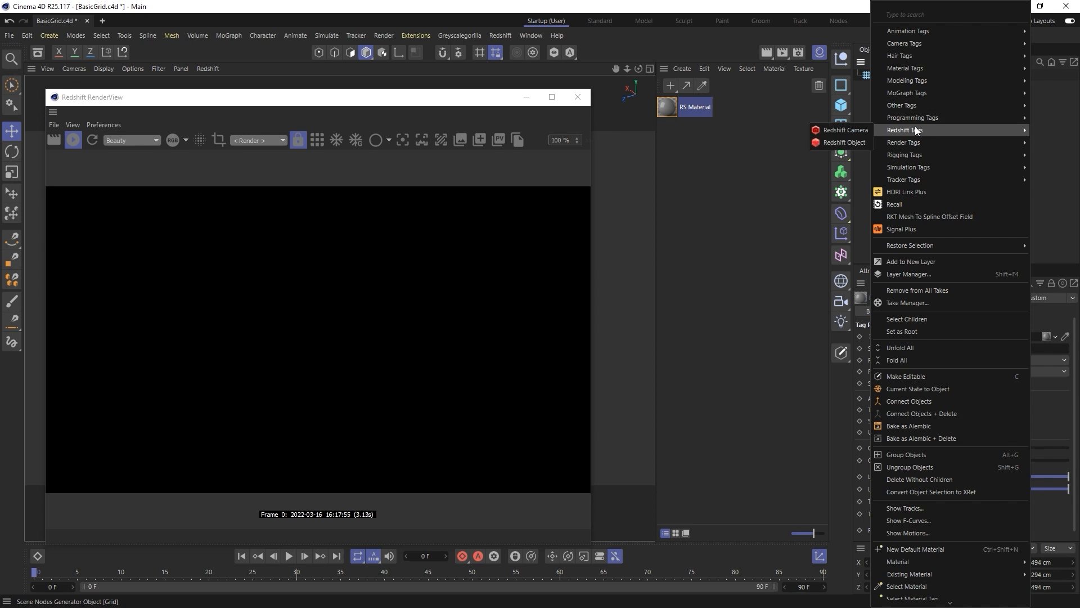
left_click(856, 143)
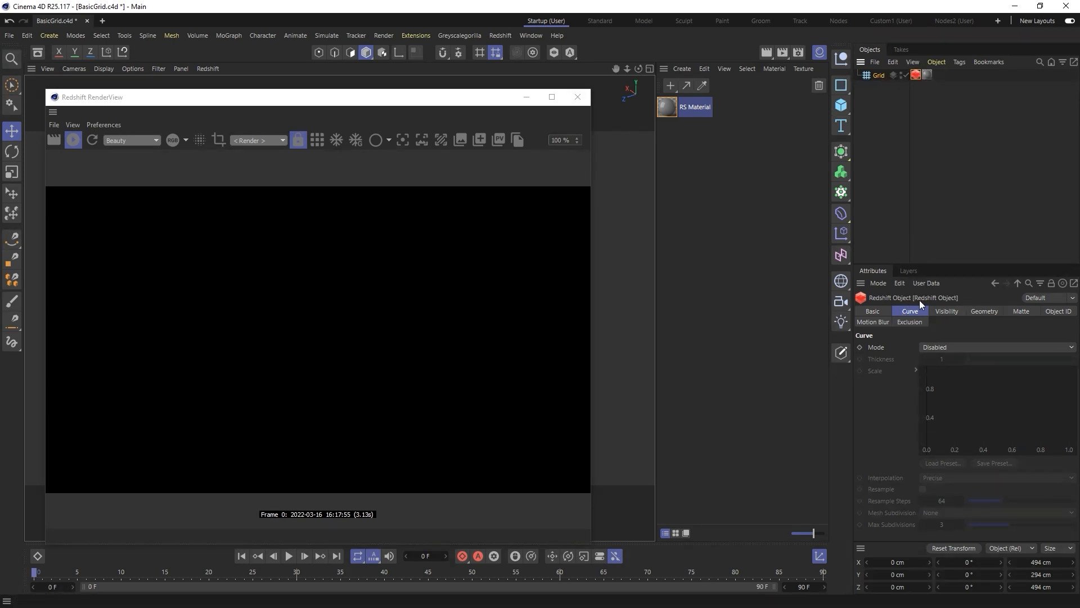
left_click(925, 347)
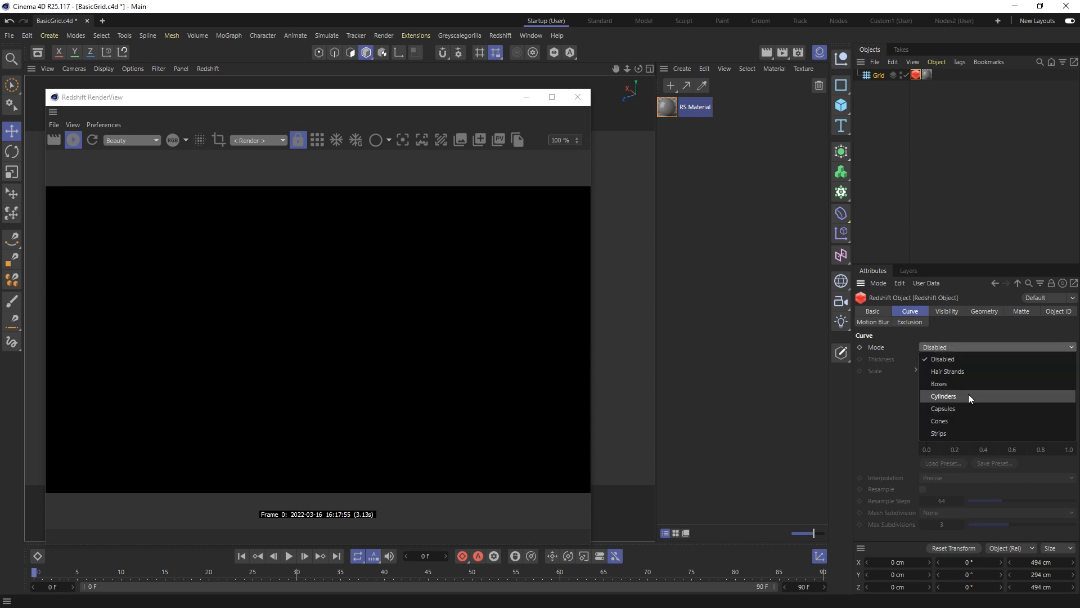
left_click(965, 369)
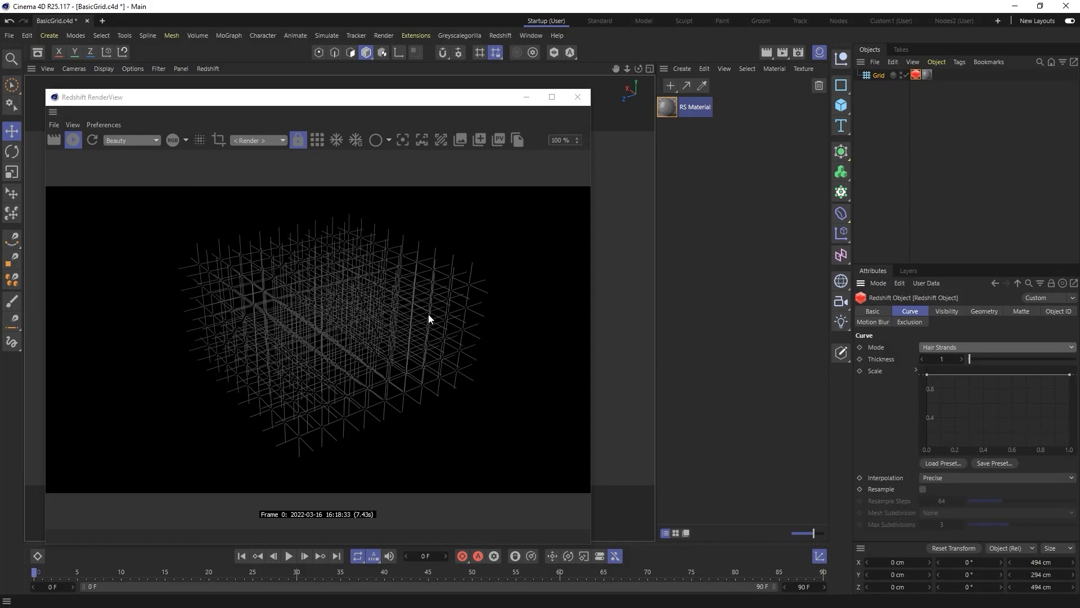
- Duplicate the Grid object and set the copy's return option to Outside
left_click(872, 76)
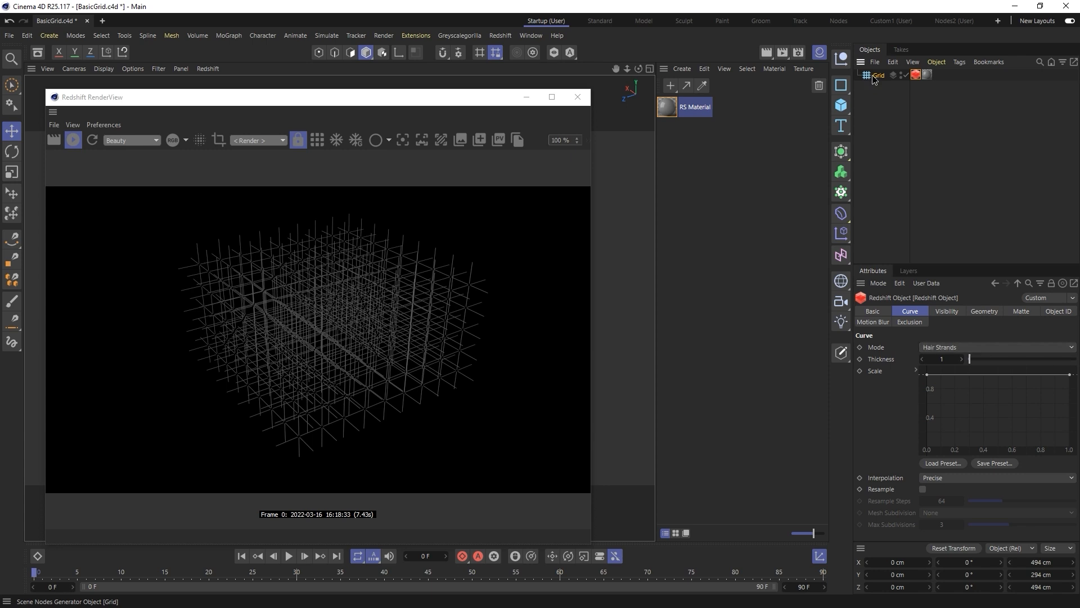
left_click_drag(873, 75, 874, 96, "ctrl")
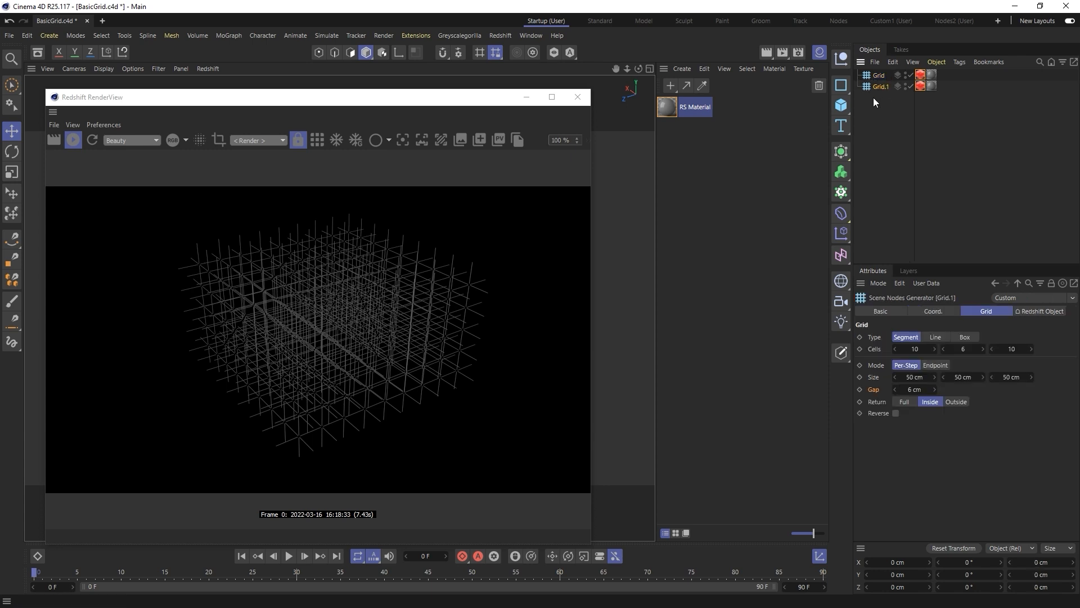
left_click(956, 402)
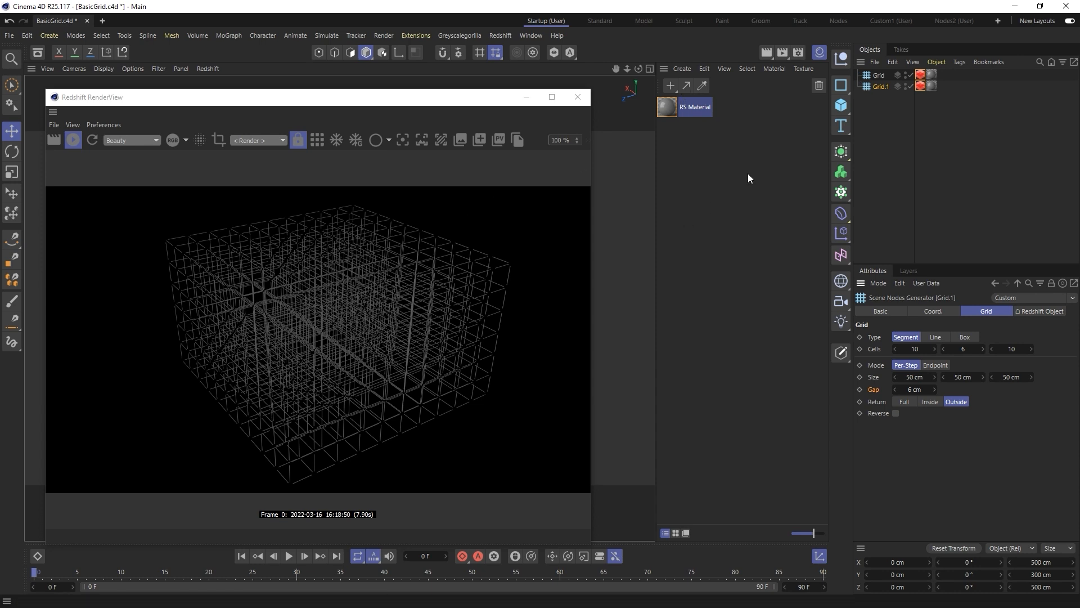
- Set the display color of both grid objects to Custom
left_click(876, 76)
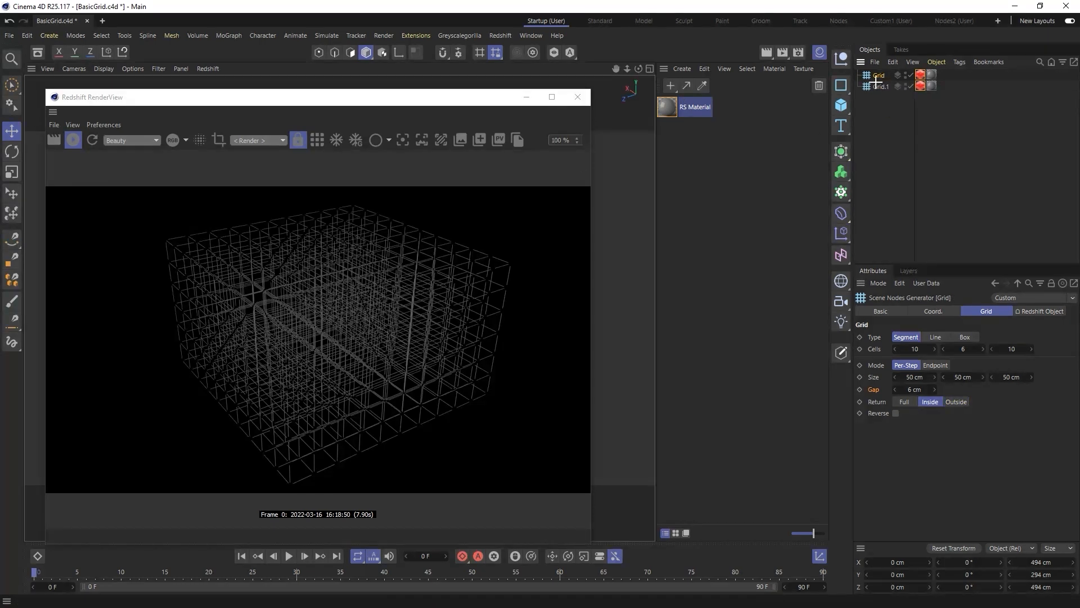
left_click(878, 86, "shift")
left_click(885, 313)
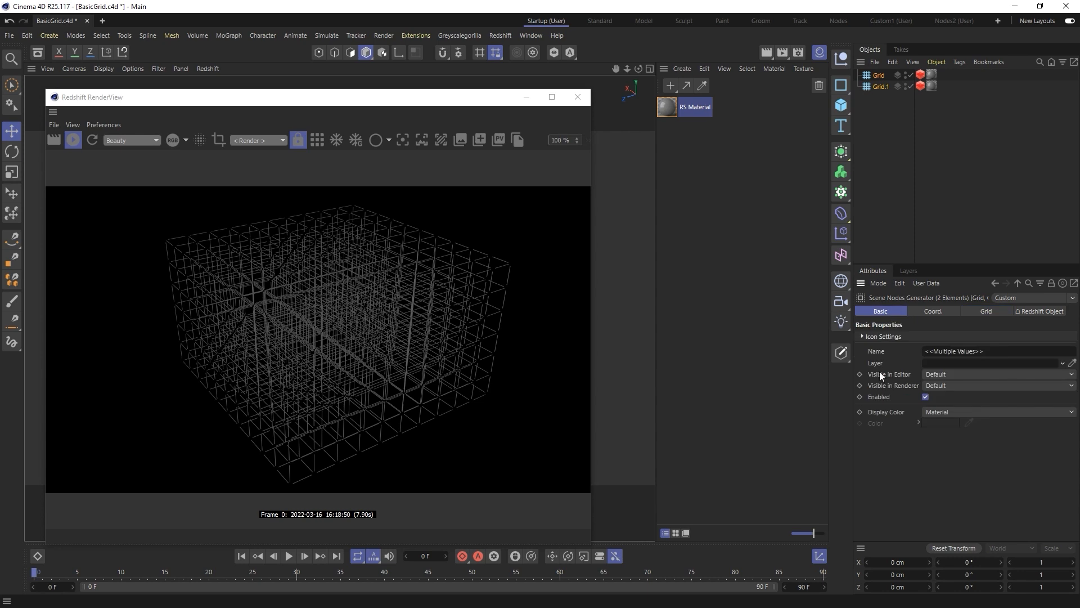
left_click(931, 413)
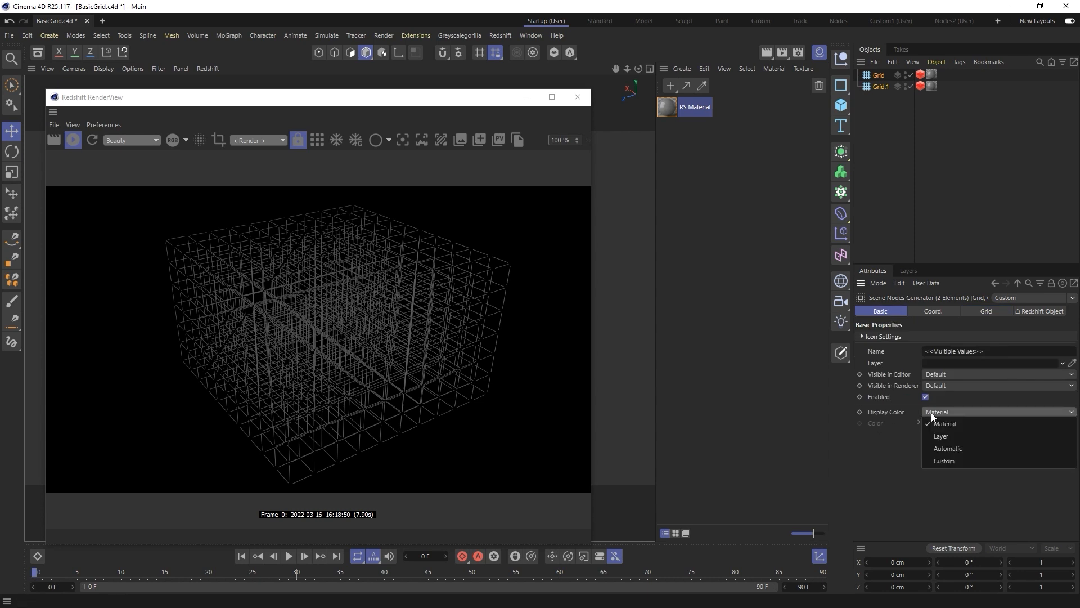
left_click(943, 462)
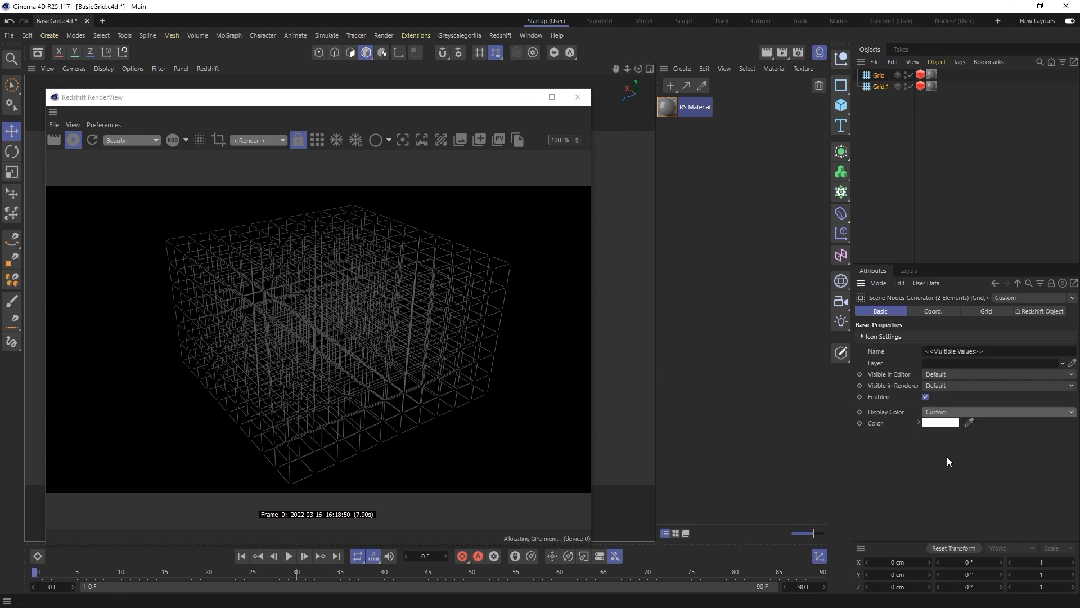
- Give the original Grid object an orange custom display color
left_click(867, 76)
left_click(939, 423)
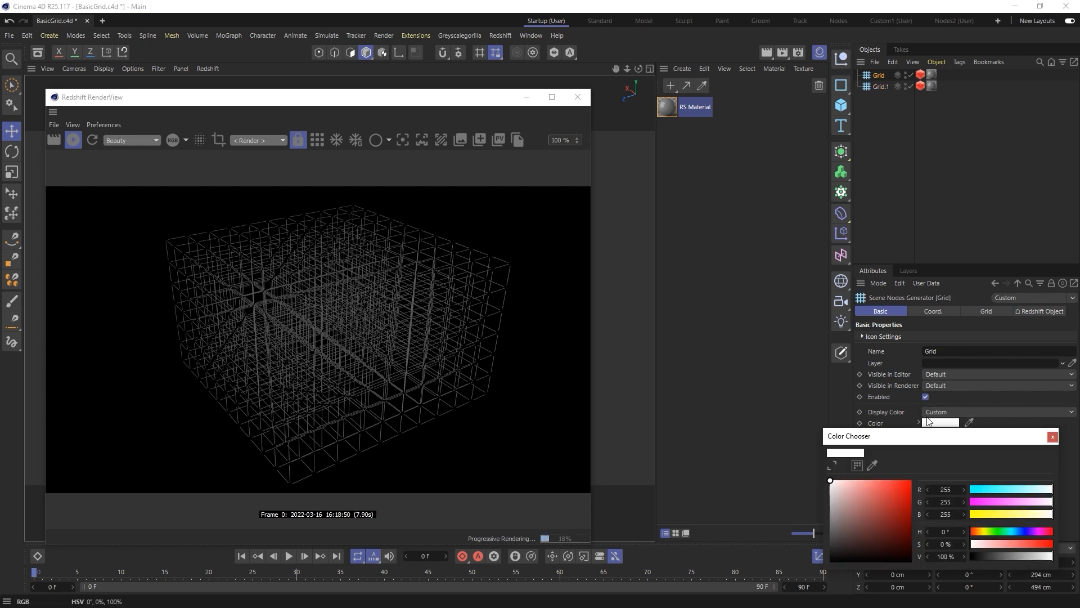
left_click_drag(985, 513, 1053, 495)
left_click(1006, 501)
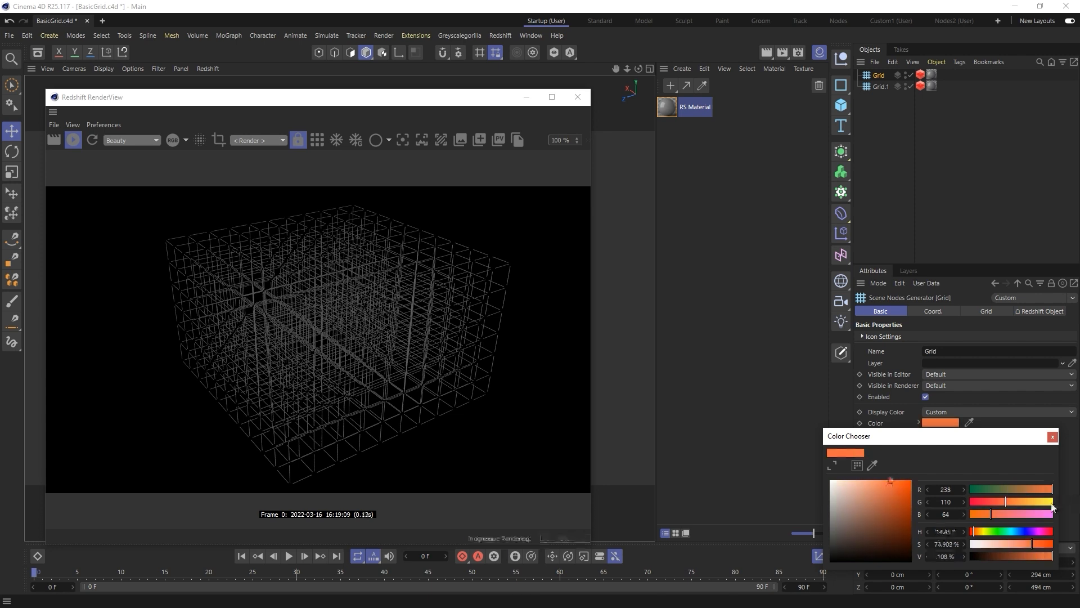
- Give the duplicate Grid.1 object a blue-violet custom display color and close the color chooser
left_click(879, 88)
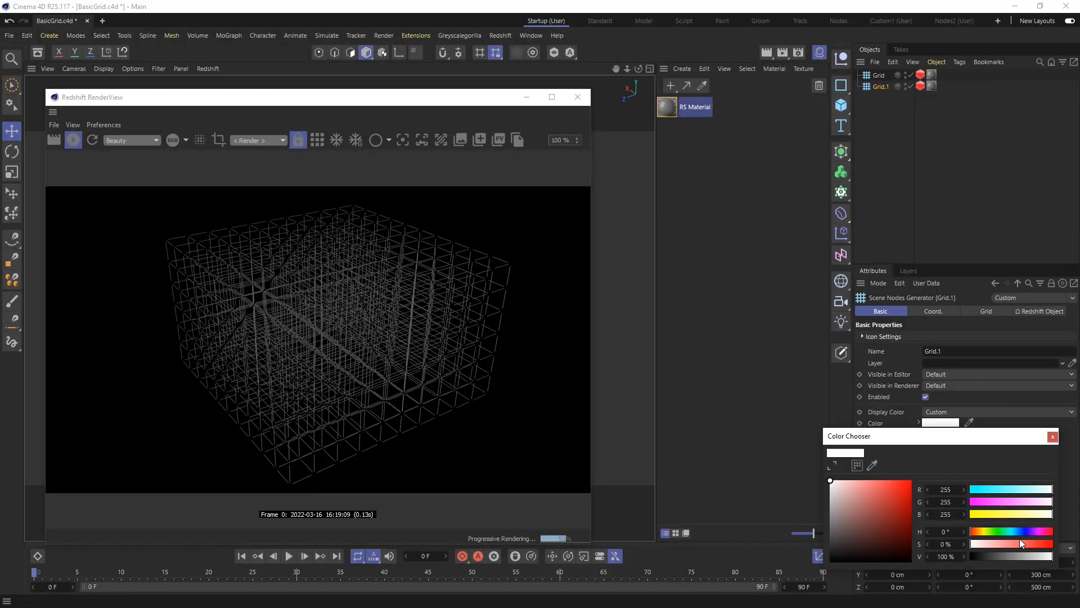
left_click(993, 502)
left_click_drag(1008, 487, 1004, 490)
left_click(897, 234)
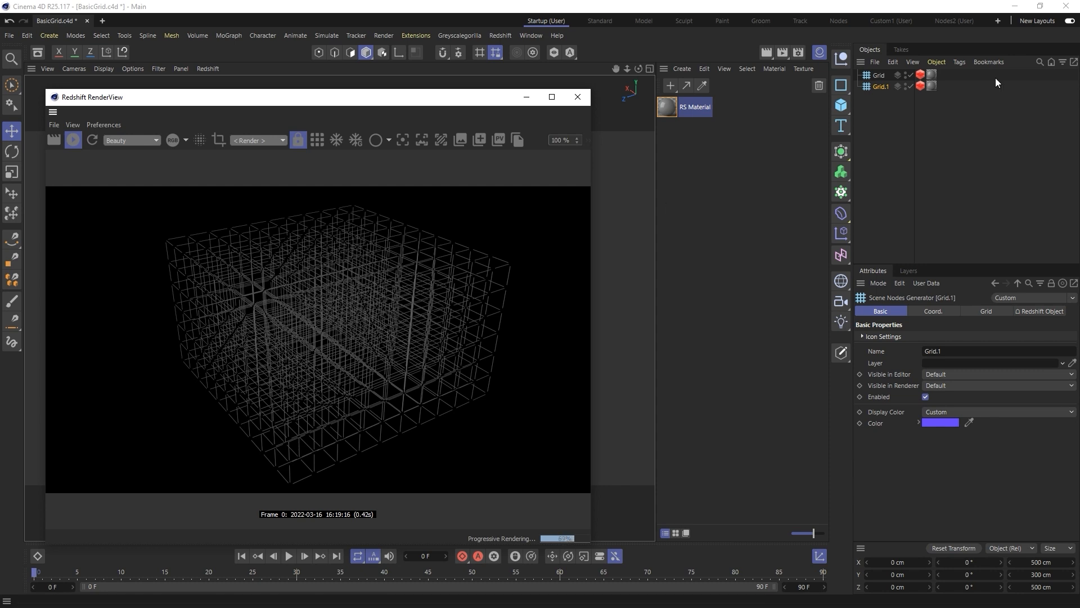
- Open the RS Material's shader graph, find the user data nodes and add a Color User Data node
left_click(670, 110)
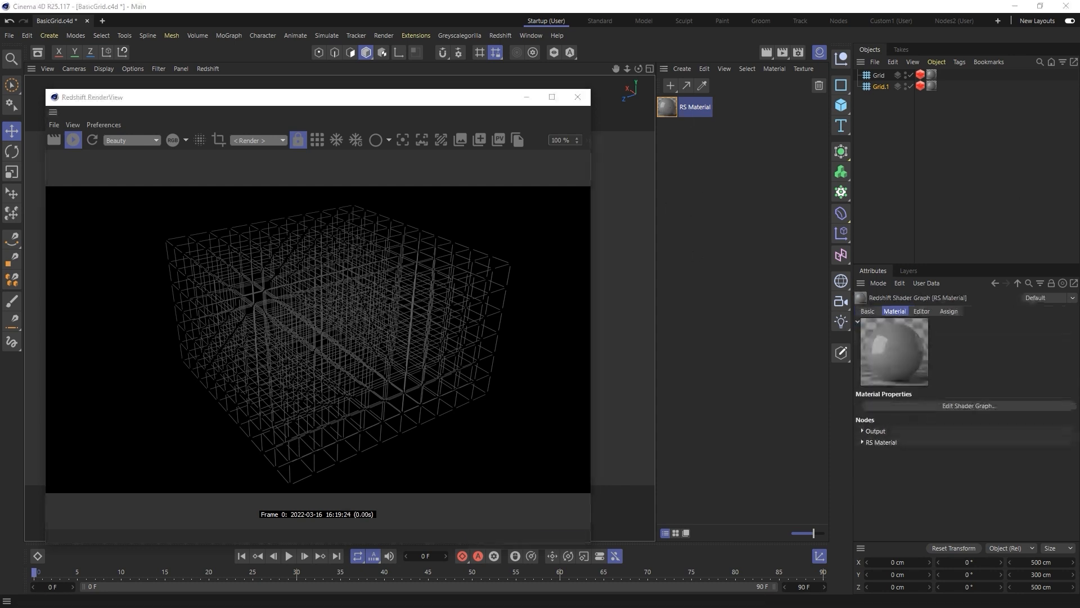
double_click(670, 110)
left_click_drag(261, 75, 228, 51)
double_click(228, 50)
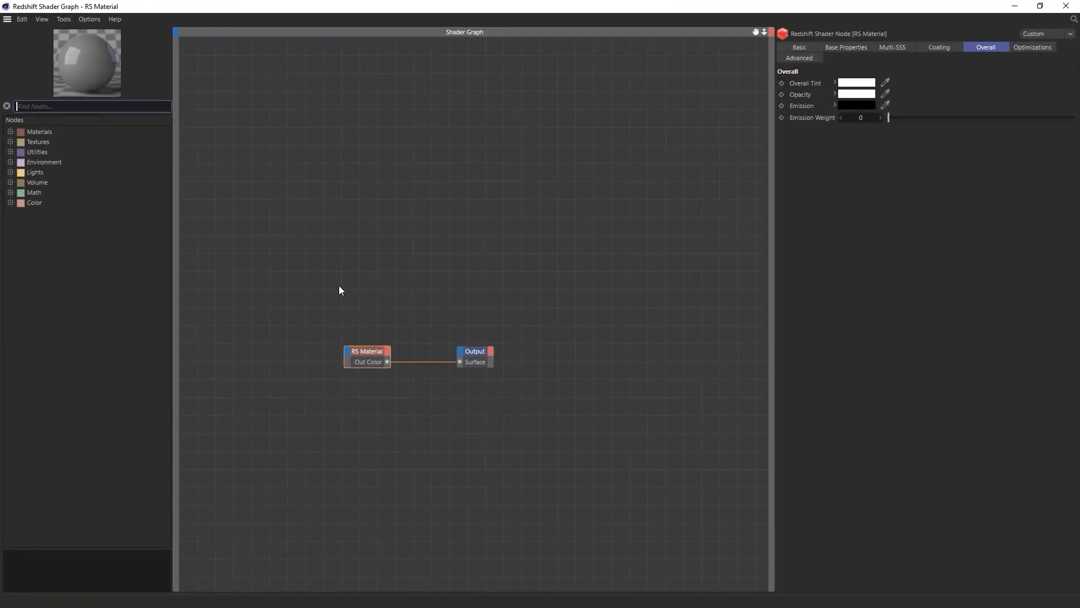
type("user")
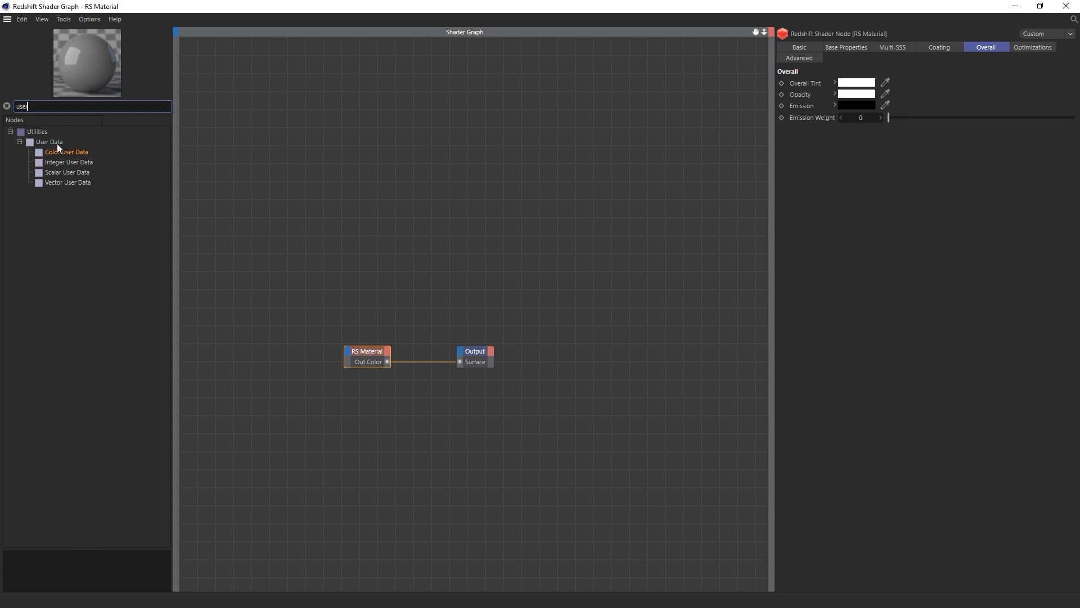
left_click_drag(60, 153, 265, 199)
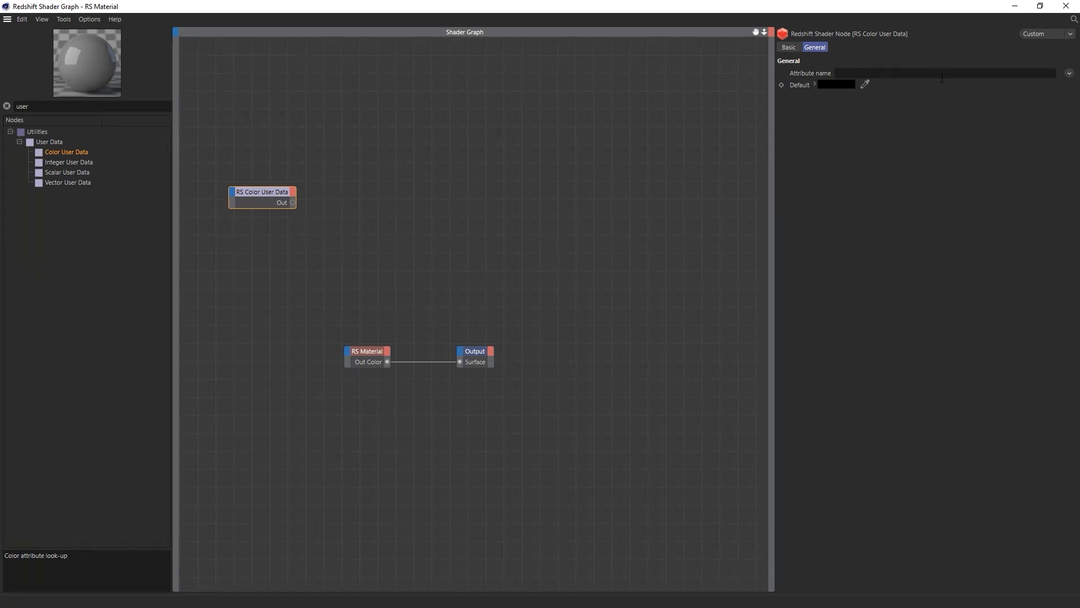
- Set the Color User Data node's attribute name to the object's Display Color (RSDisplayColor)
left_click(1069, 73)
mouse_move(1050, 100)
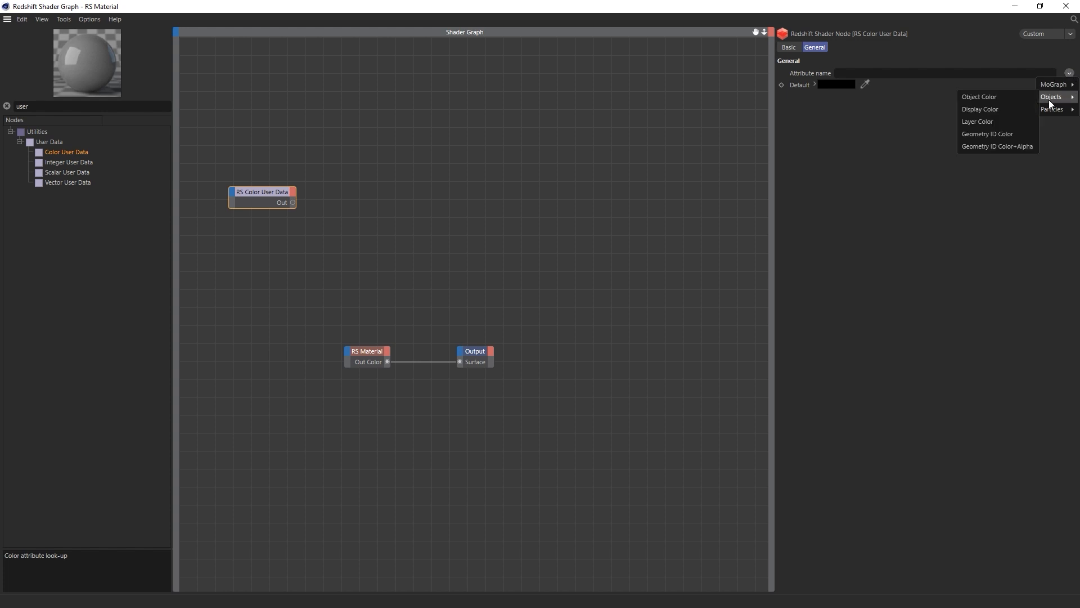
left_click(994, 111)
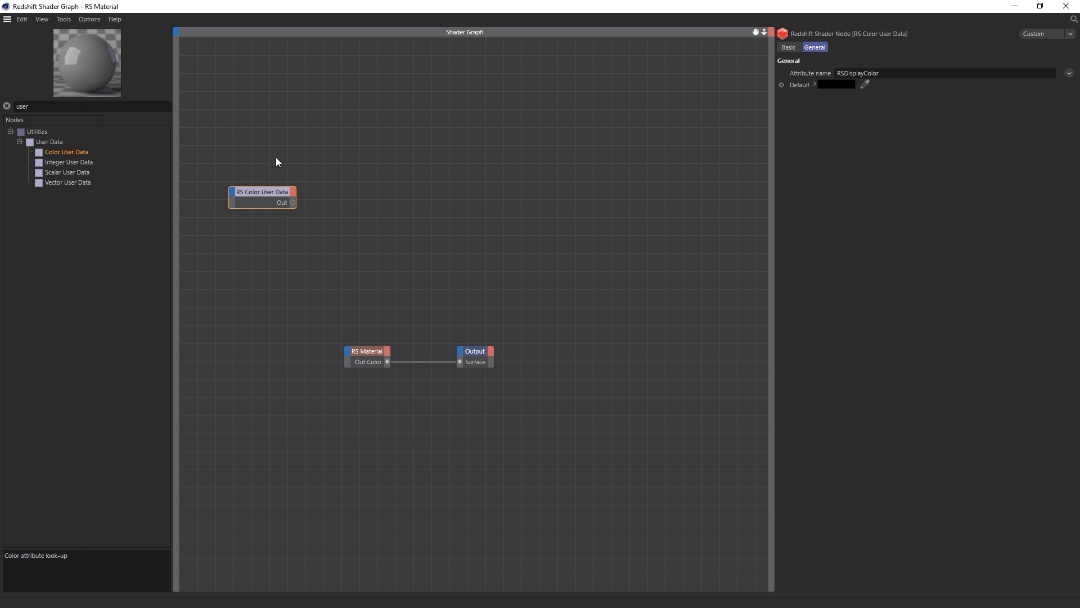
- Set the RS Material node's diffuse weight and reflection weight to 0
left_click(365, 355)
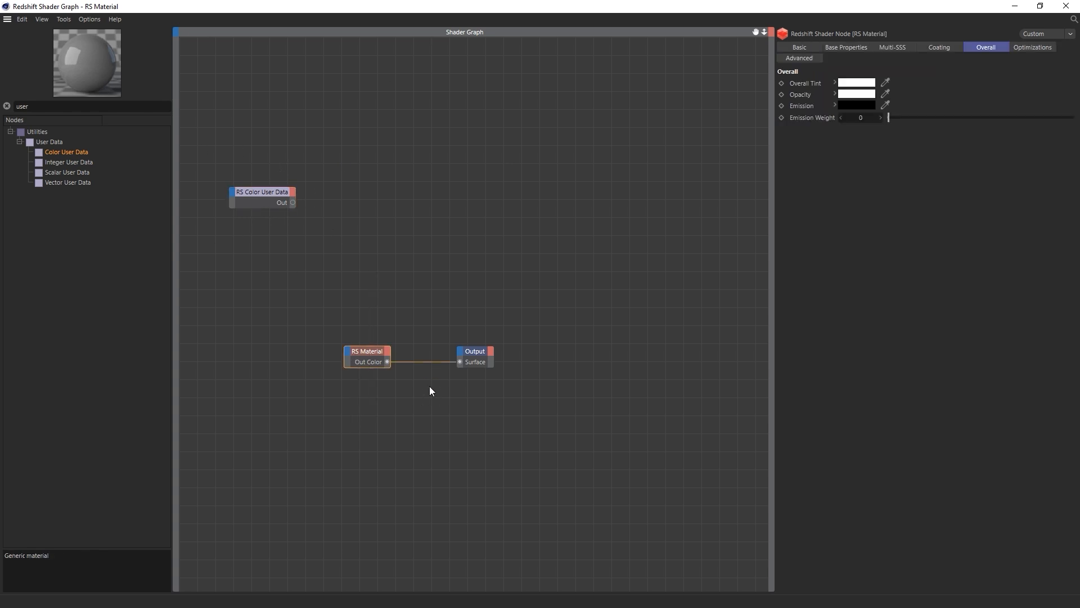
left_click(856, 48)
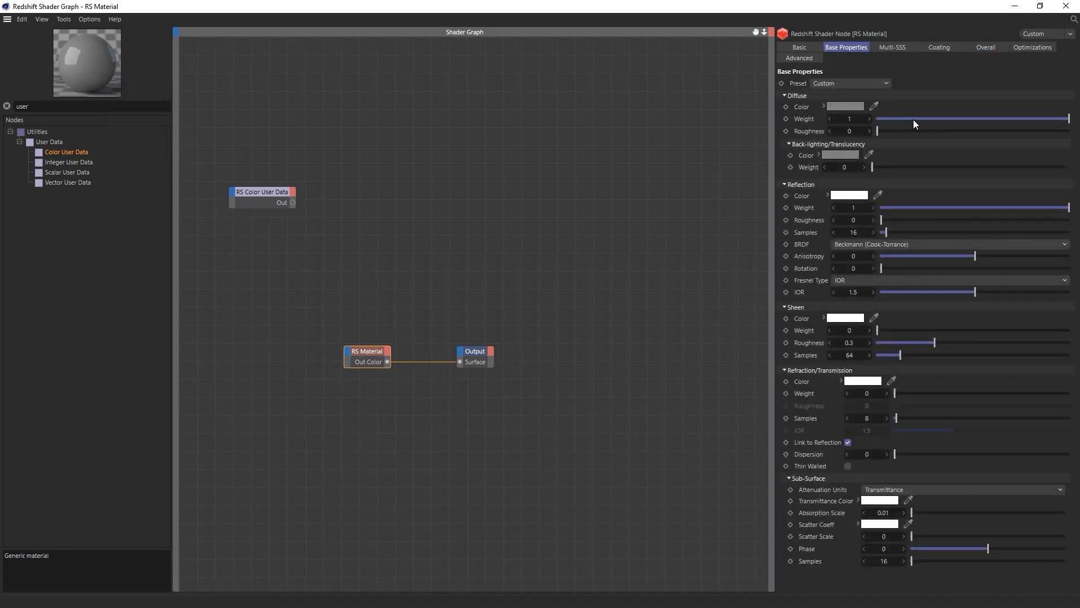
left_click_drag(914, 120, 875, 119)
left_click_drag(906, 208, 777, 207)
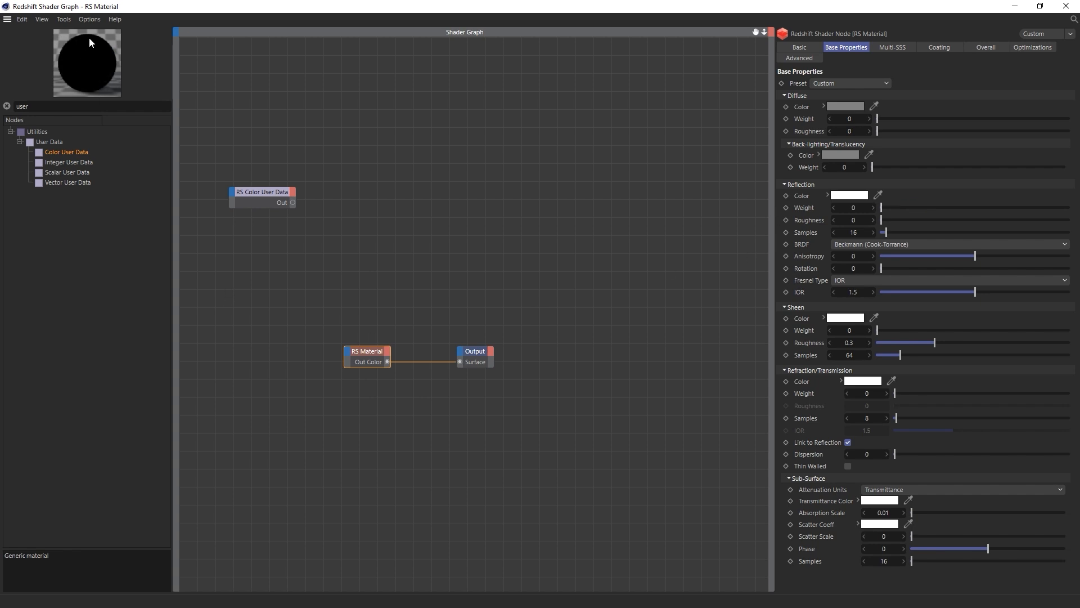
- Connect the Color User Data output to the RS Material's Emission Color input and uncover the RenderView
left_click(989, 49)
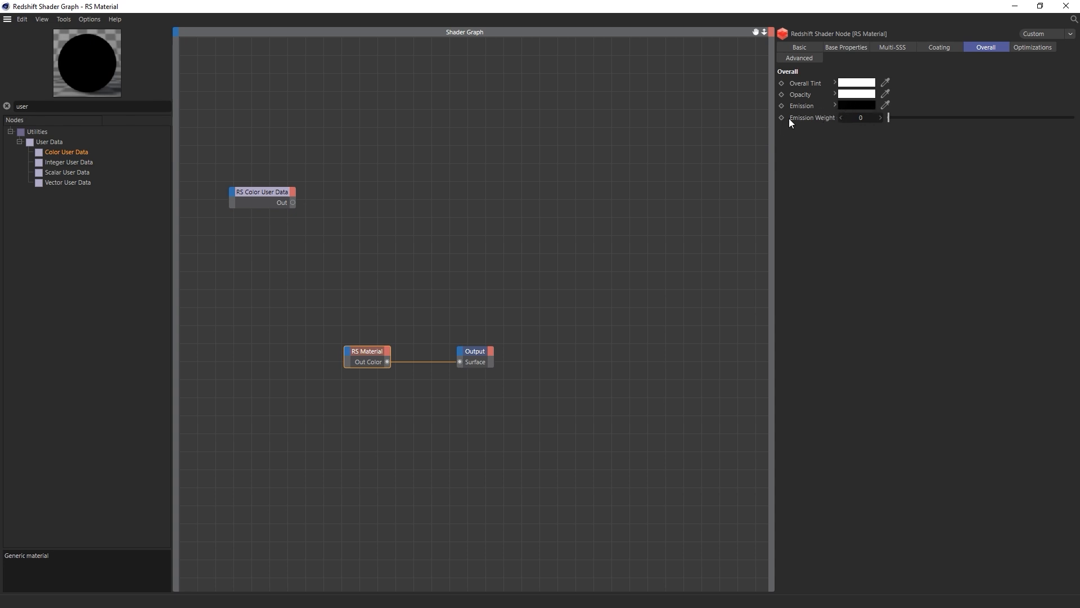
left_click_drag(293, 203, 348, 352)
mouse_move(377, 472)
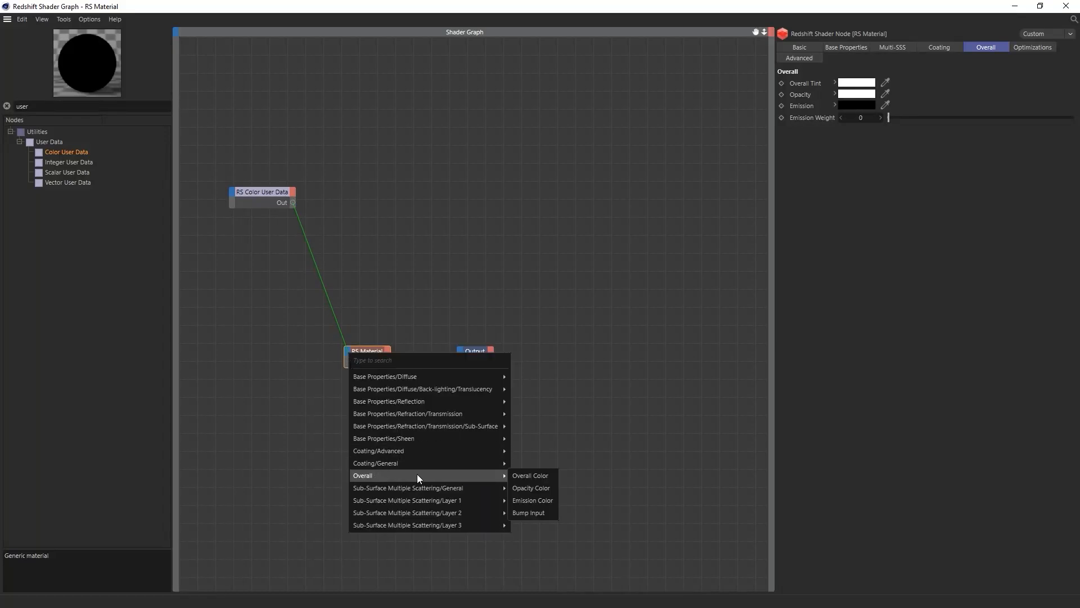
left_click(551, 500)
left_click_drag(598, 8, 718, 219)
left_click(234, 282)
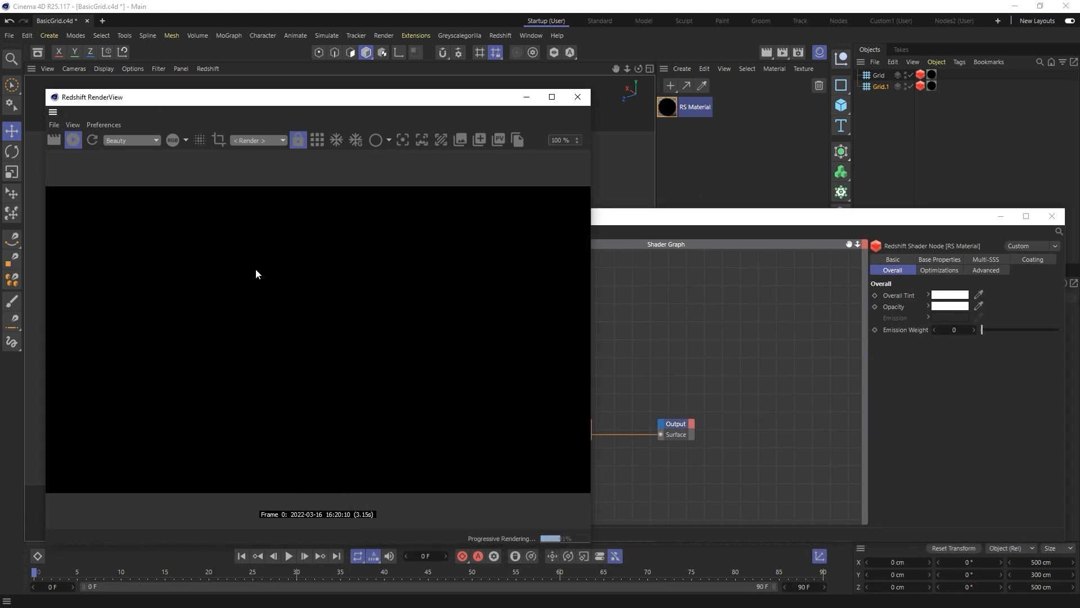
- Set the RS Material's emission weight to 1 and bring the RenderView to the front
left_click(964, 328)
type("1")
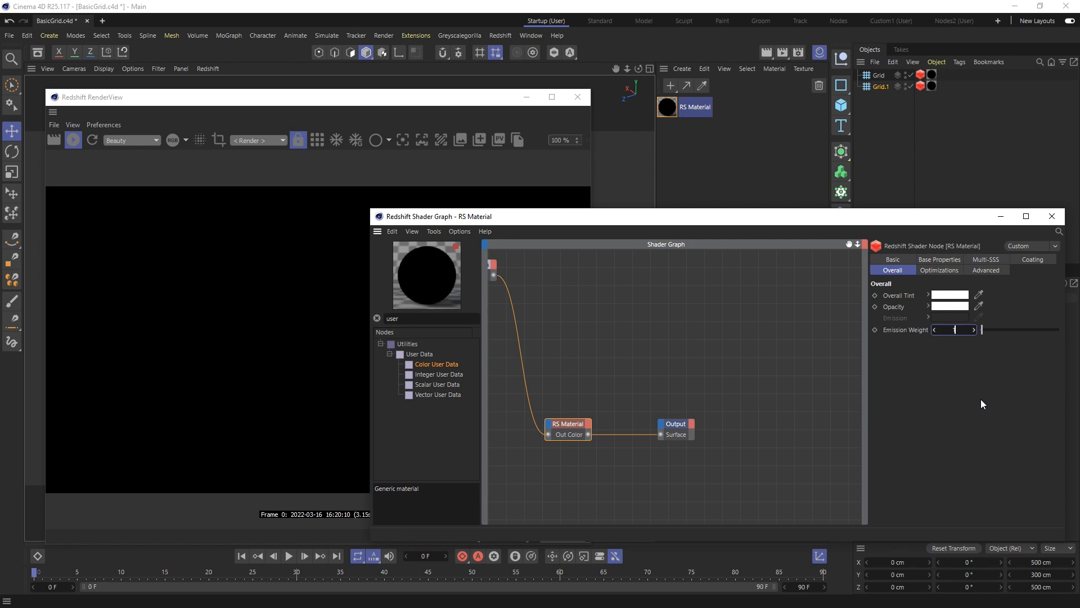
key("Return")
left_click(408, 184)
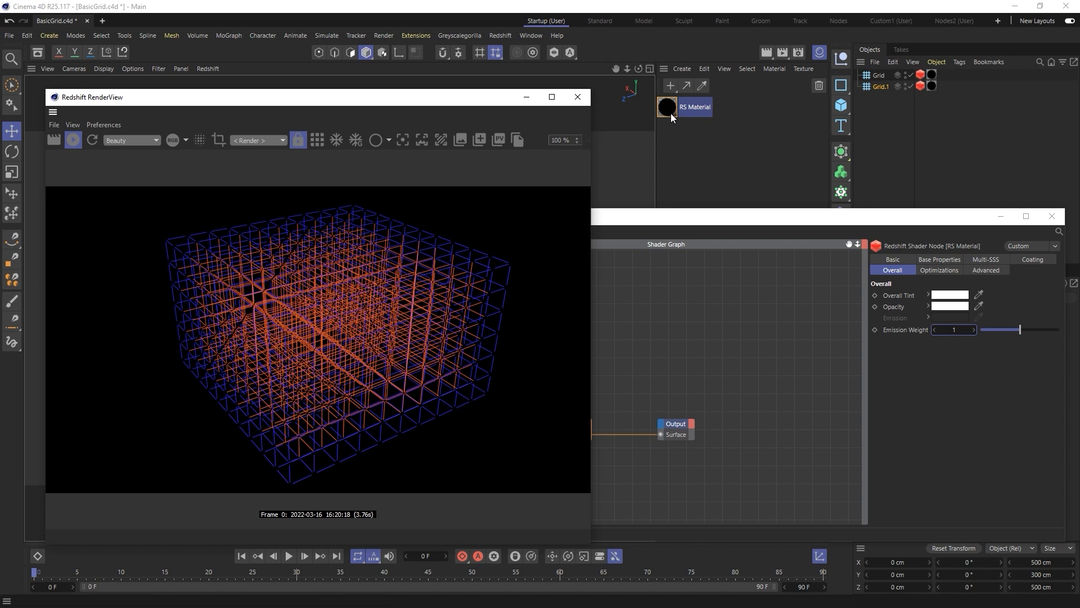
- Rename the RS Material as Glow
double_click(690, 108)
type("Glow")
key("Return")
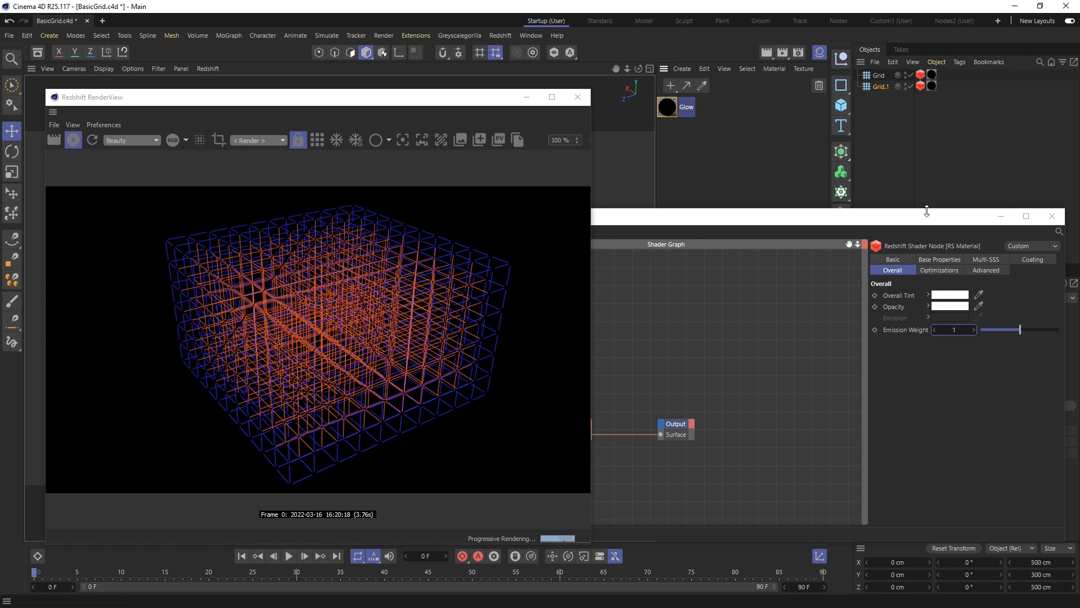
- Raise the Glow material's emission weight and move its shader graph window clear of the render
left_click(879, 75)
left_click(920, 221)
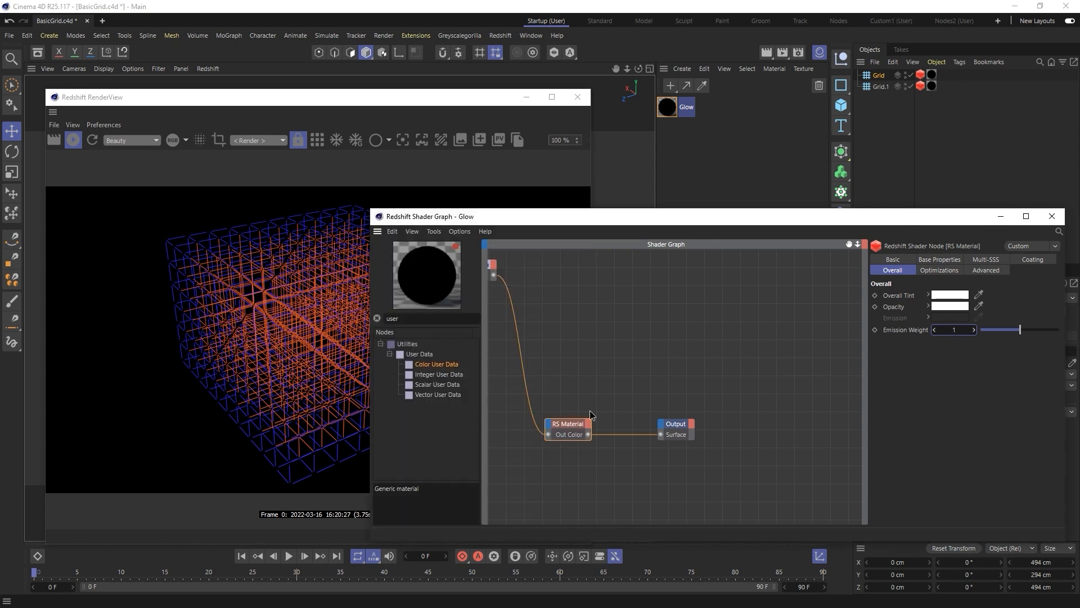
left_click_drag(570, 223, 269, 541)
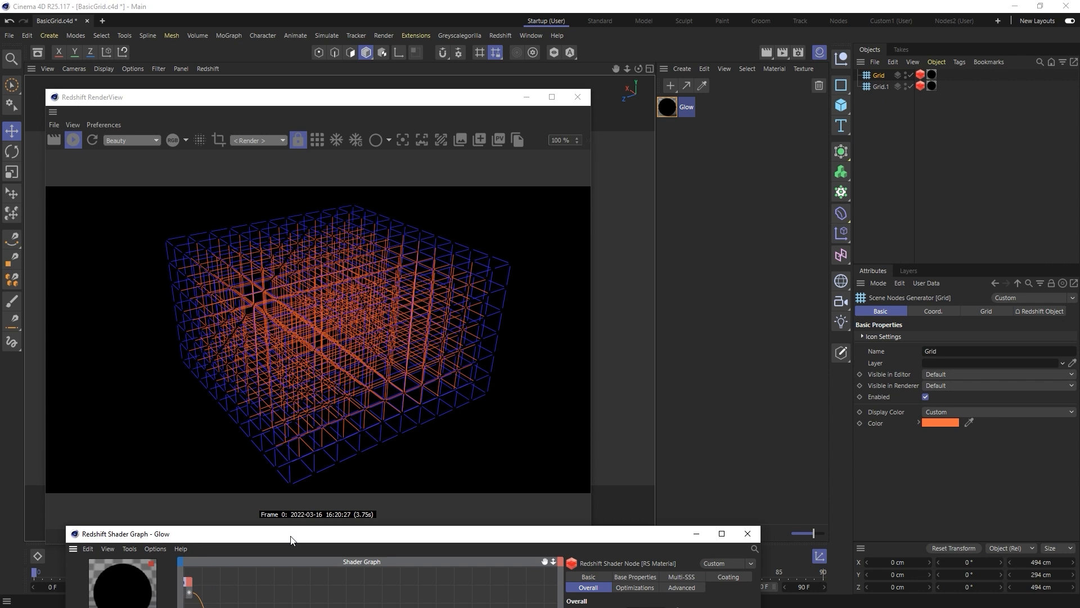
left_click_drag(291, 541, 384, 137)
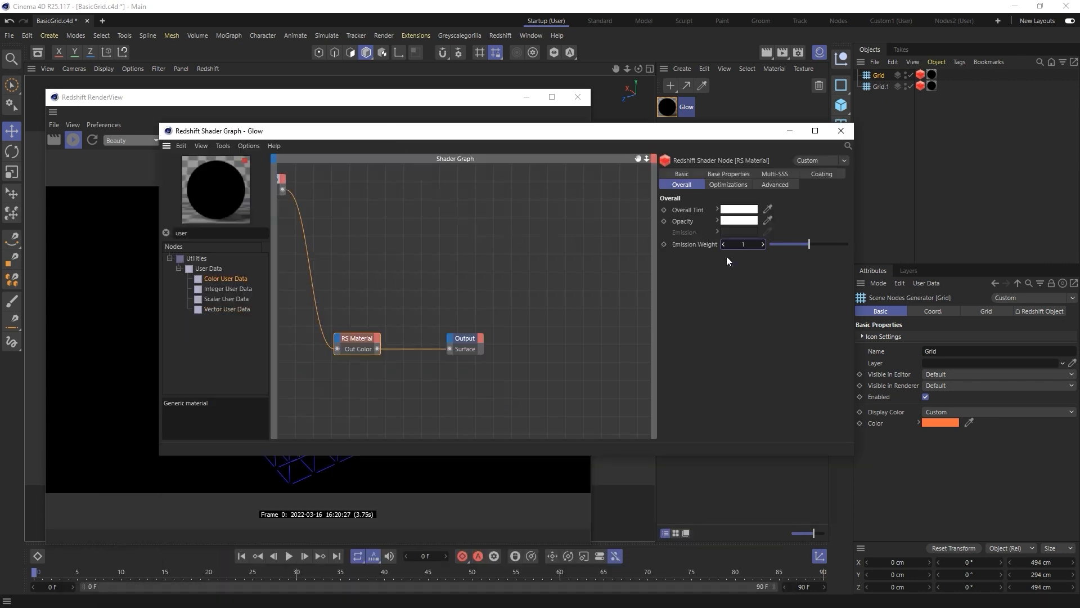
left_click(743, 245)
type("0")
key("Return")
left_click_drag(491, 138, 473, 521)
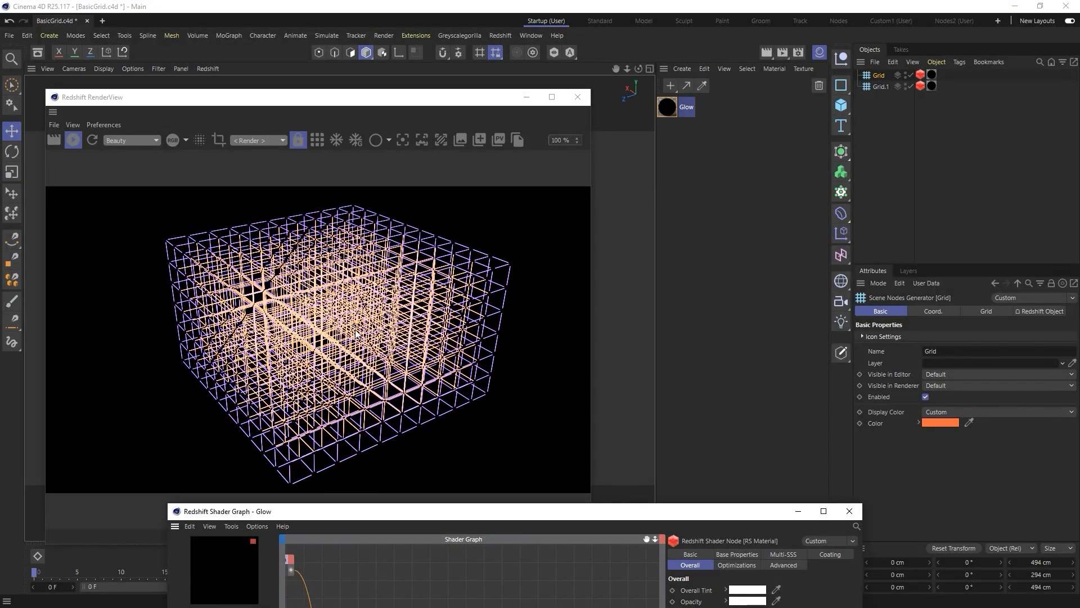
- Darken the Grid.1 object's custom display color to a brightness value of 53 % and close the shader graph
left_click(880, 87)
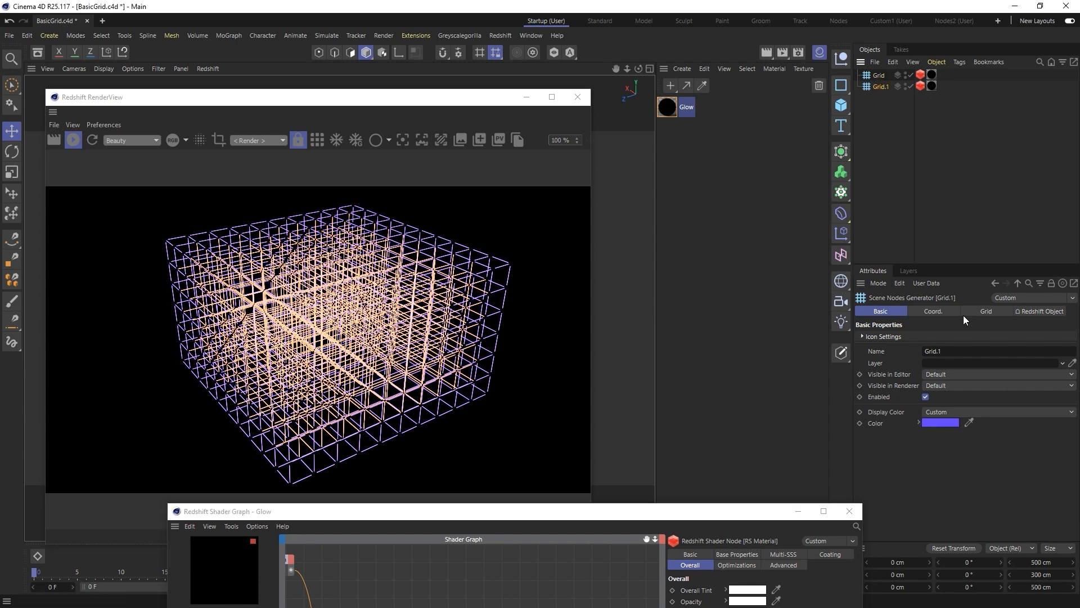
left_click(938, 422)
mouse_move(1020, 557)
left_mouse_down()
mouse_move(993, 555)
mouse_move(1030, 557)
mouse_move(1014, 558)
left_mouse_up()
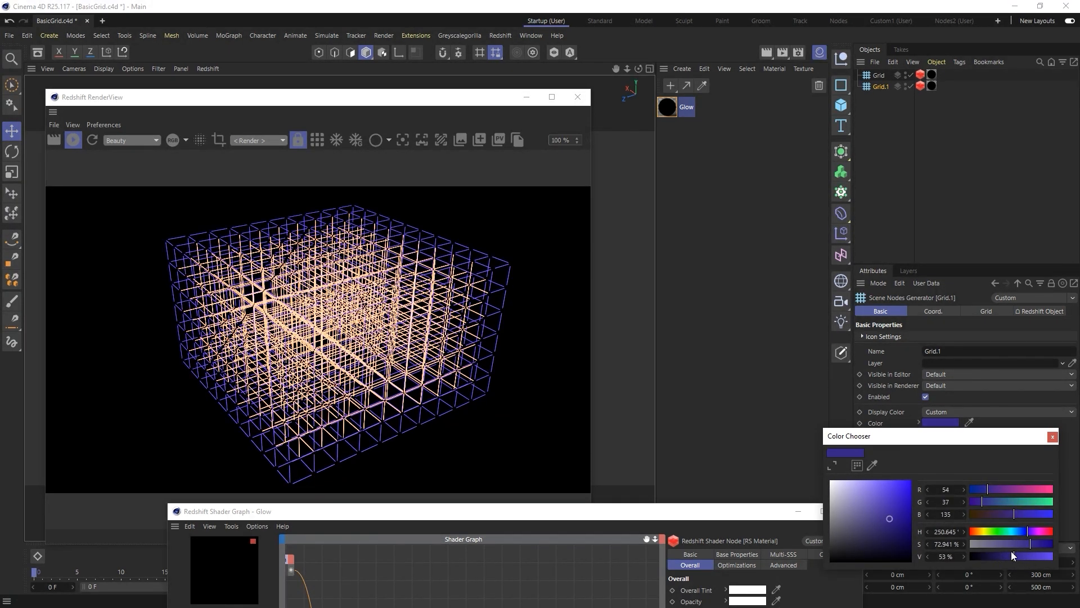
left_click_drag(749, 514, 627, 270)
left_click(730, 264)
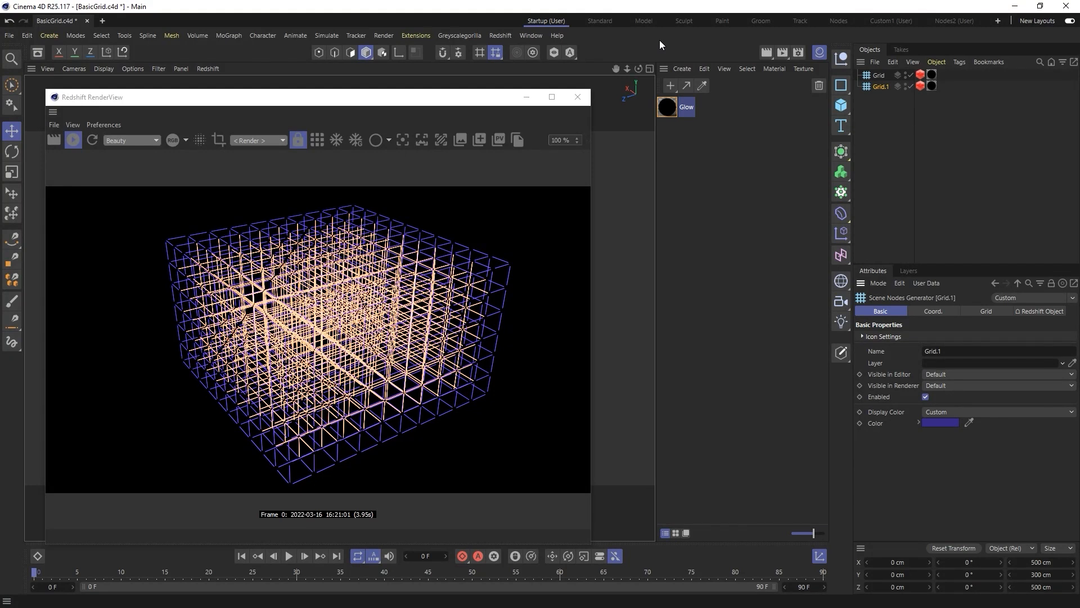
- Set the renderer to Redshift in the render settings and add the Redshift Post-Effects
key("ctrl+b")
left_click_drag(660, 40, 424, 113)
left_click(427, 135)
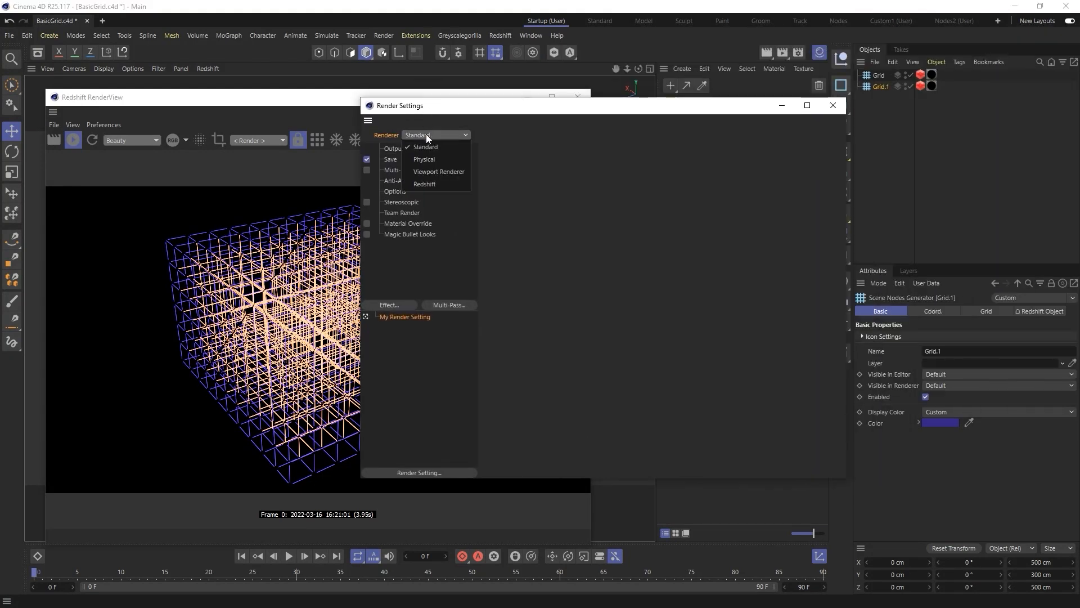
left_click(427, 184)
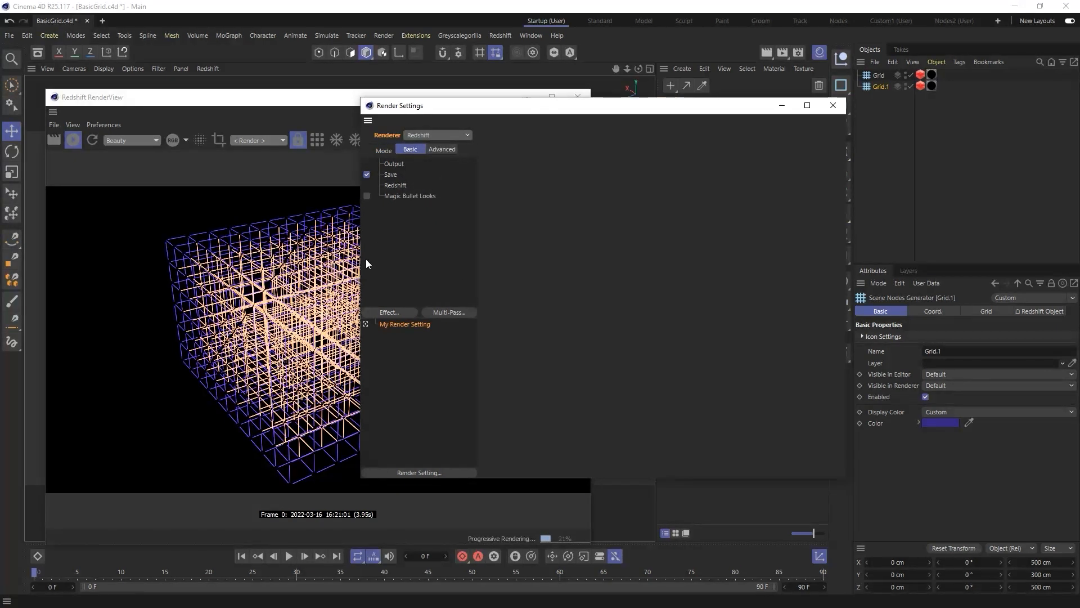
right_click(386, 234)
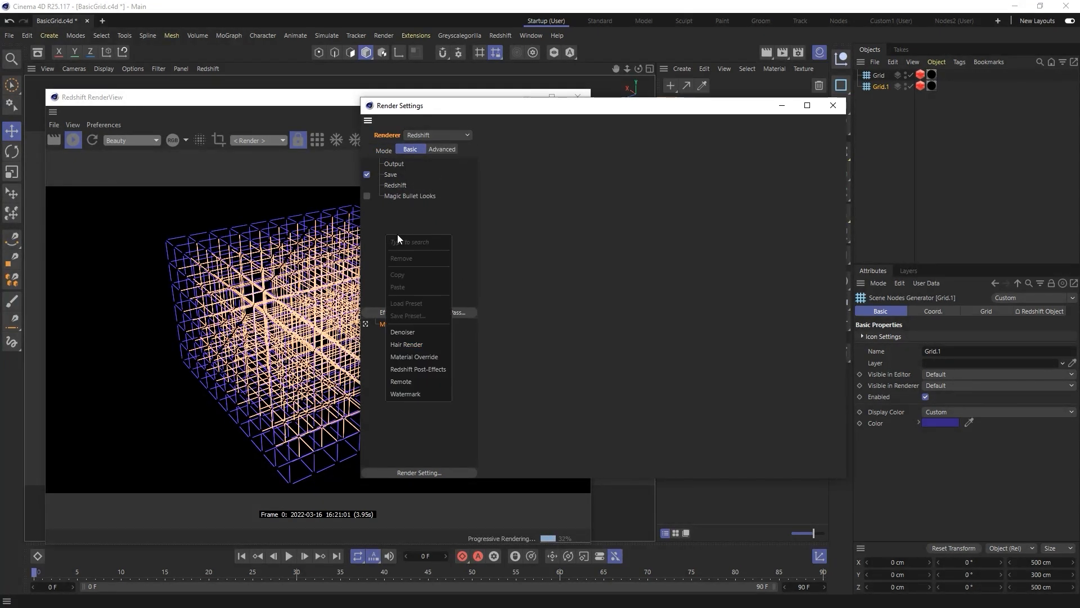
left_click(425, 368)
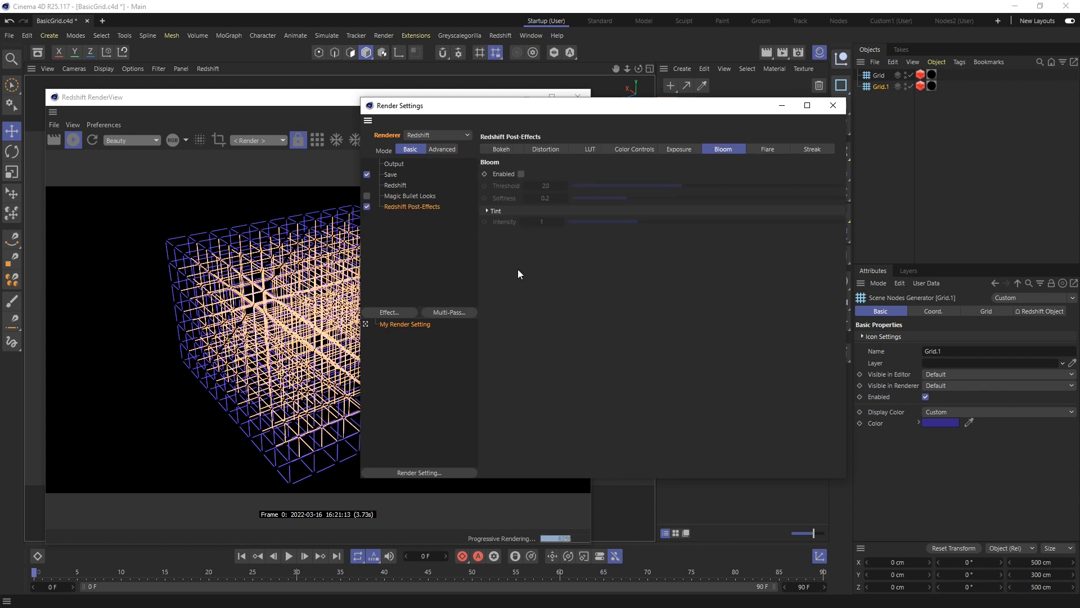
- Enable Bloom in the Redshift Post-Effects and set its threshold to 5, keeping the render in view
left_click_drag(545, 115, 735, 144)
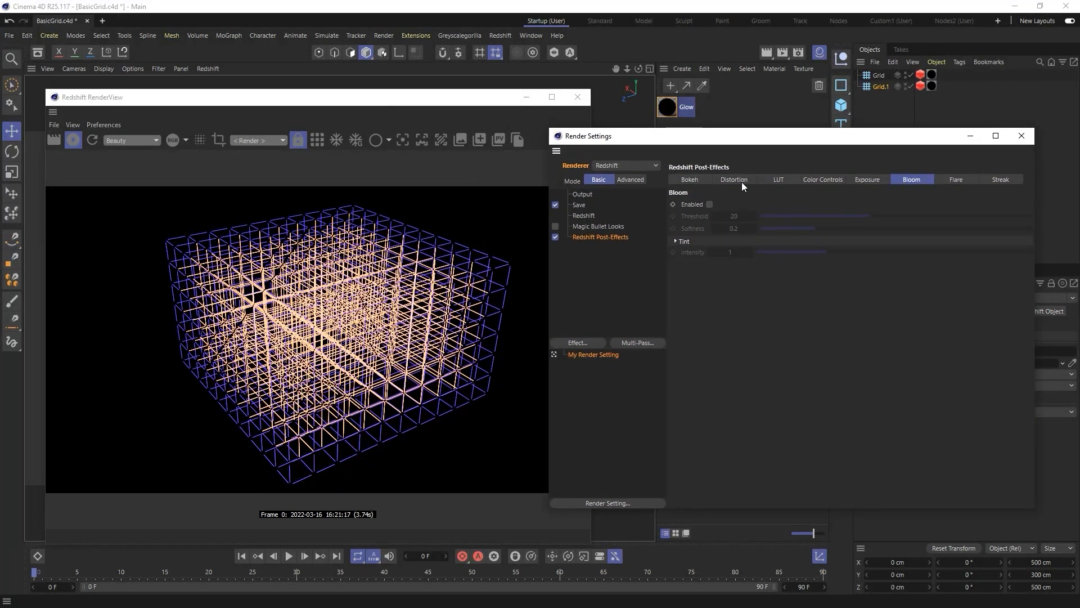
left_click(711, 204)
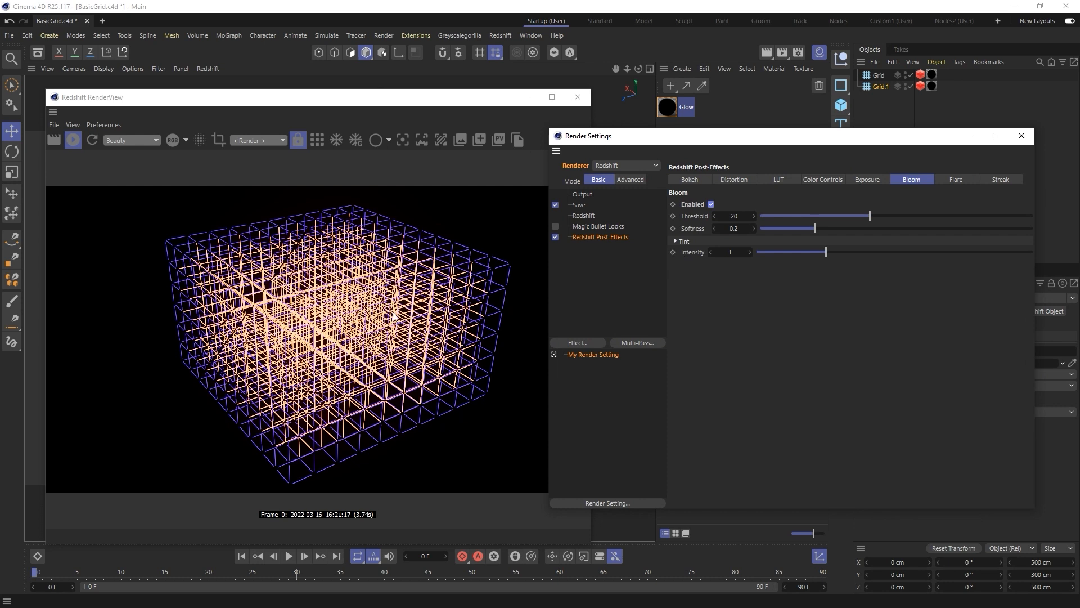
left_click(701, 216)
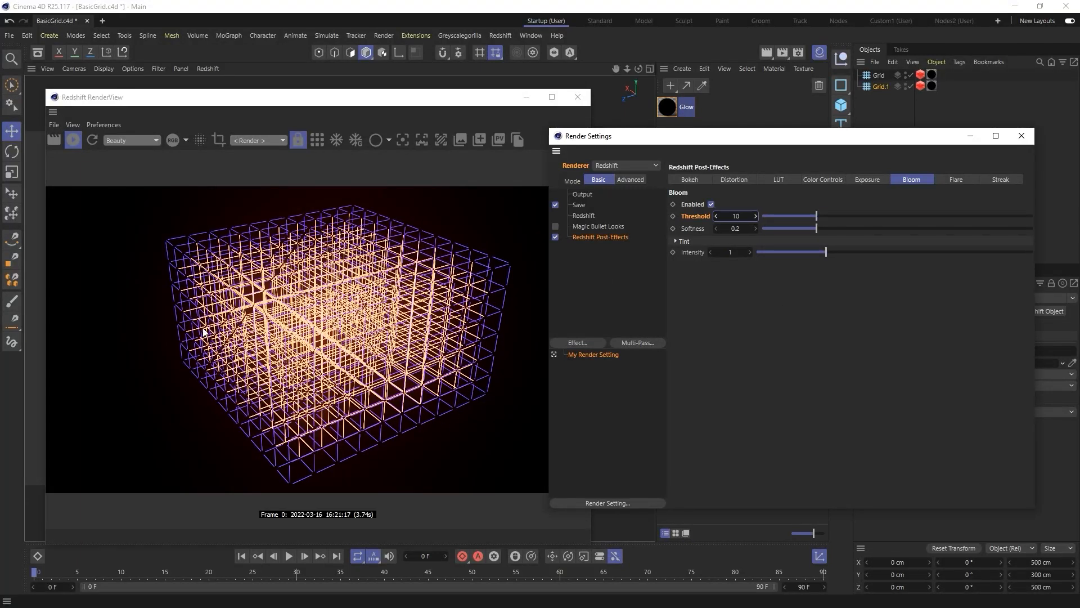
double_click(745, 215)
type("5")
key("Return")
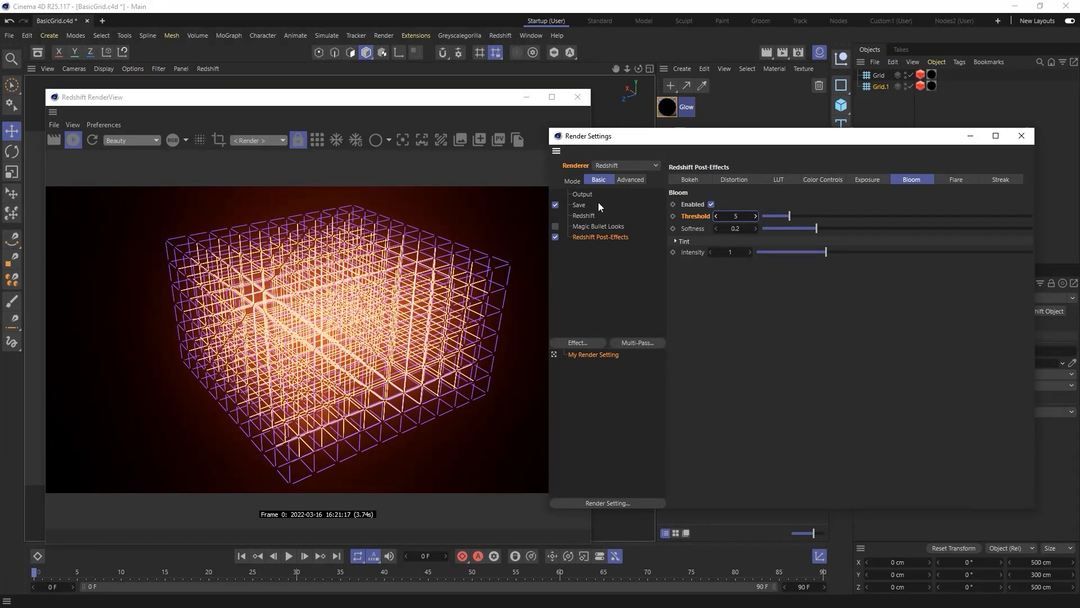
- Enable the Exposure post-effect with black crush amount 0.499 and black crush threshold 0.753, and close the render settings
left_click(869, 179)
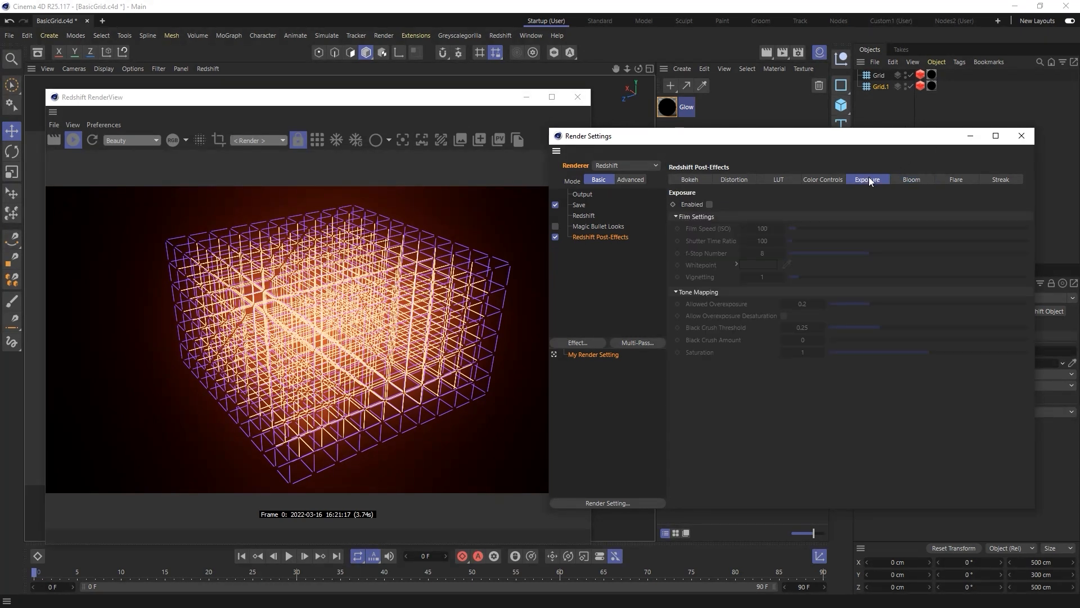
left_click(708, 203)
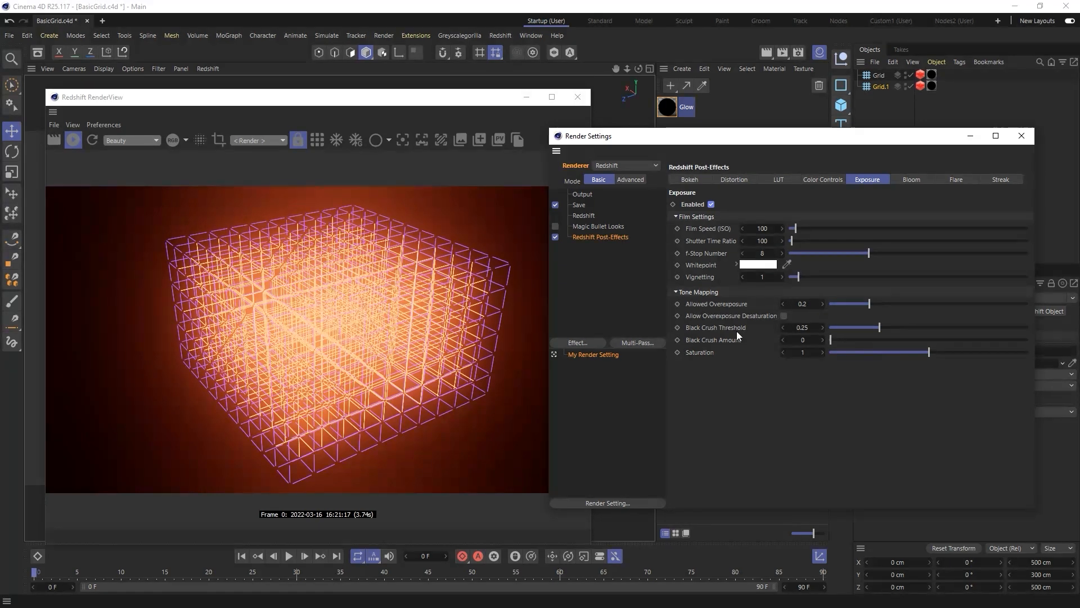
left_click(694, 341)
left_click_drag(859, 339, 895, 342)
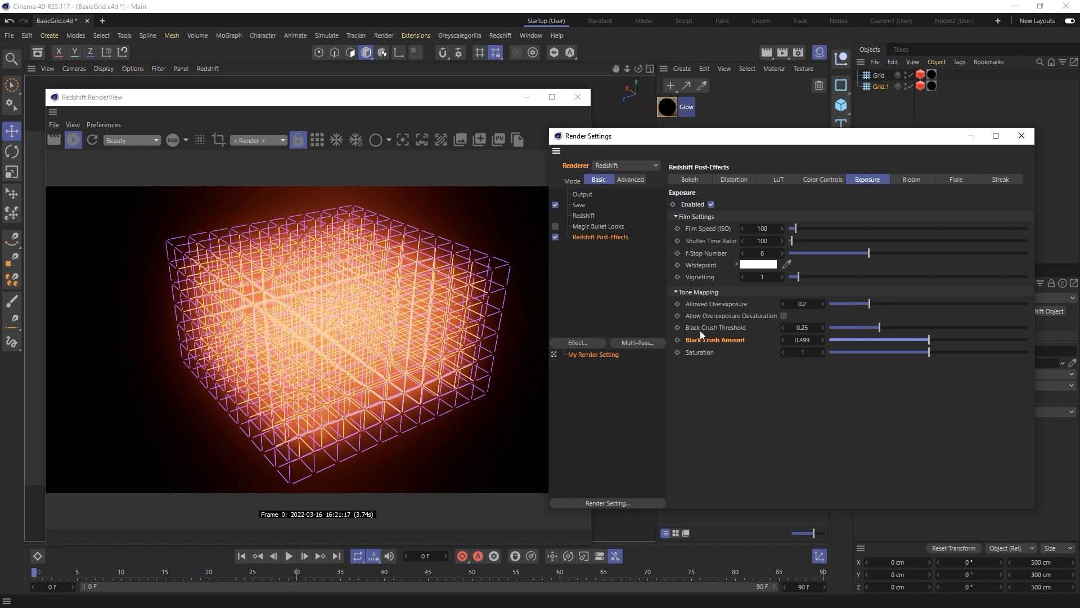
left_click_drag(912, 328, 980, 327)
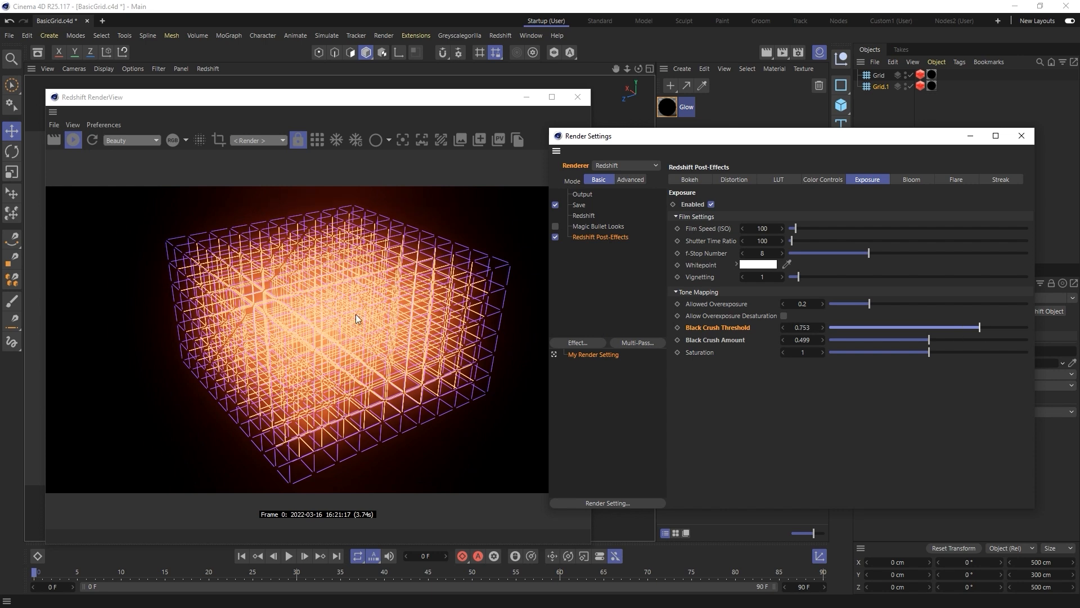
left_click(1023, 137)
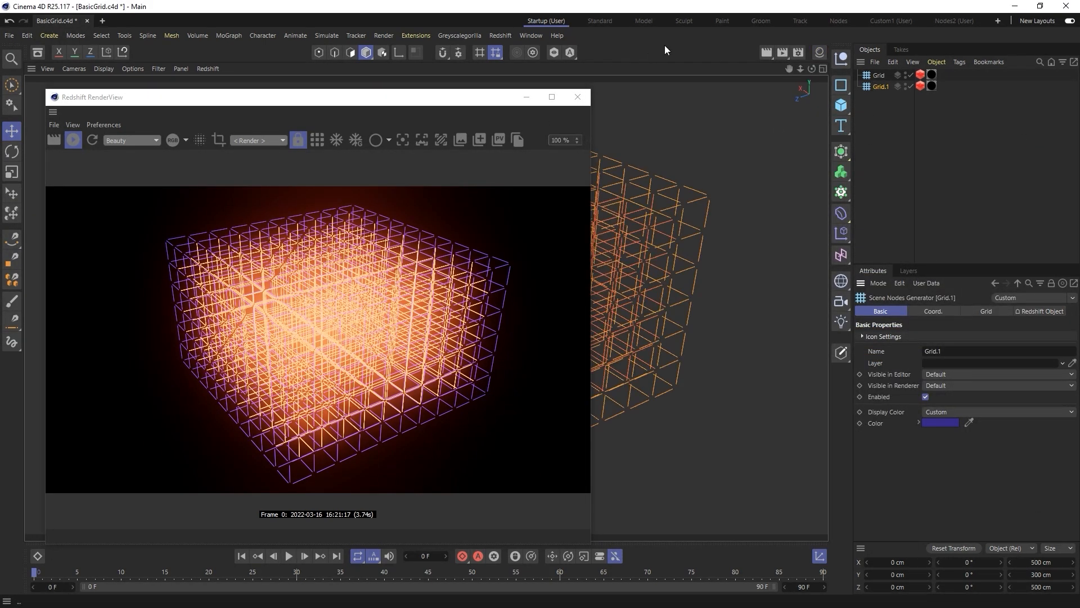
- Save the scene, then move the Redshift RenderView to the screen's corner and shrink it to free the viewport
key("ctrl+s")
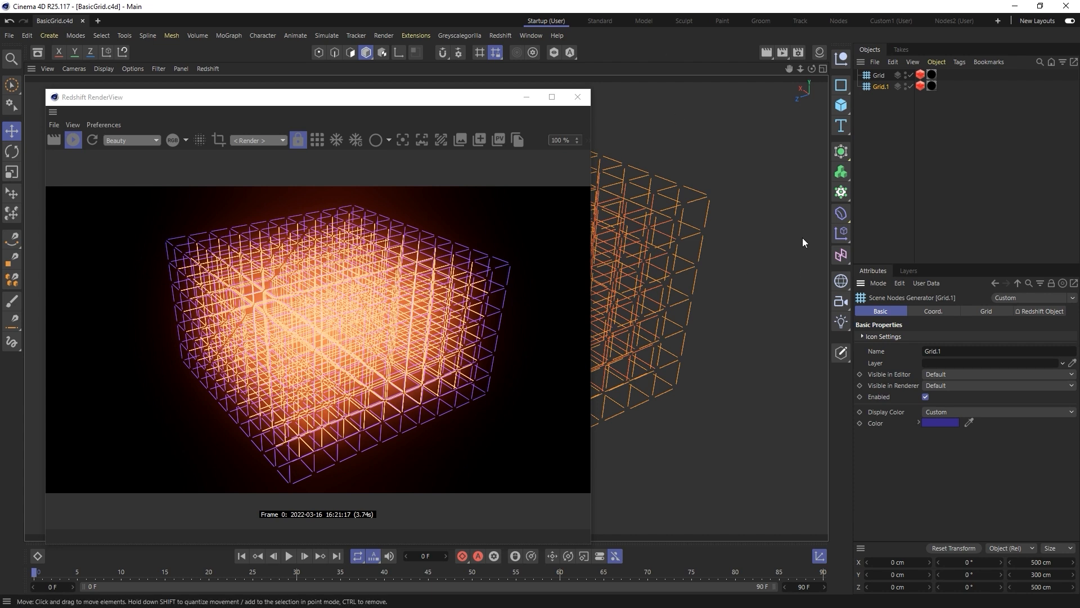
left_click_drag(389, 103, 345, 16)
left_click_drag(547, 459, 440, 393)
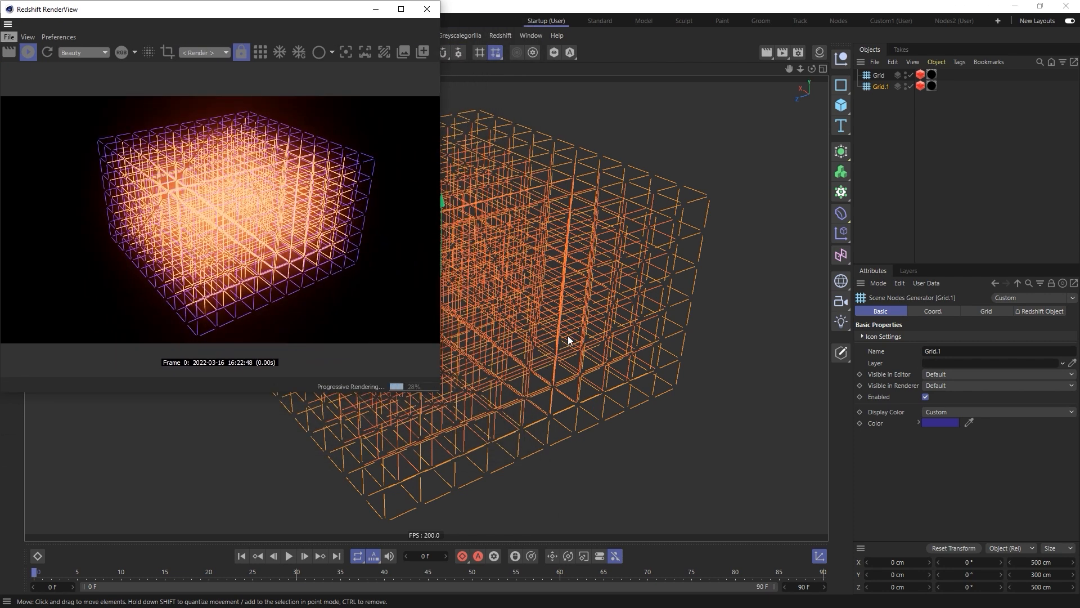
- Delete the Grid.1 object from the scene
left_click(881, 78)
left_click(882, 86)
key("Delete")
- Flatten the remaining Grid by setting Return to Full and its Y cells to 0, and change its type to Line
left_click(877, 74)
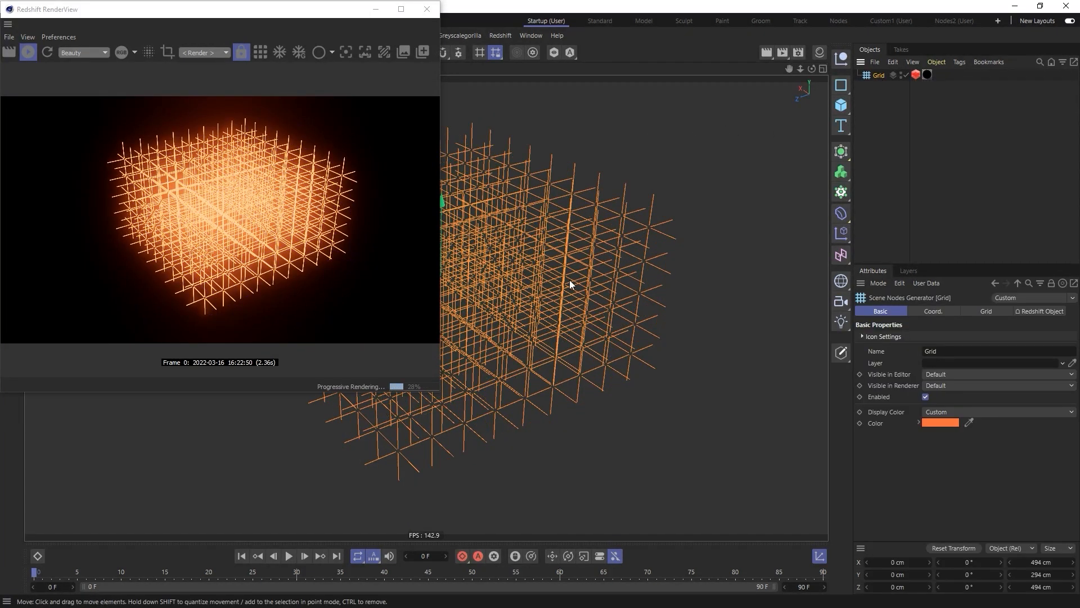
left_click(985, 313)
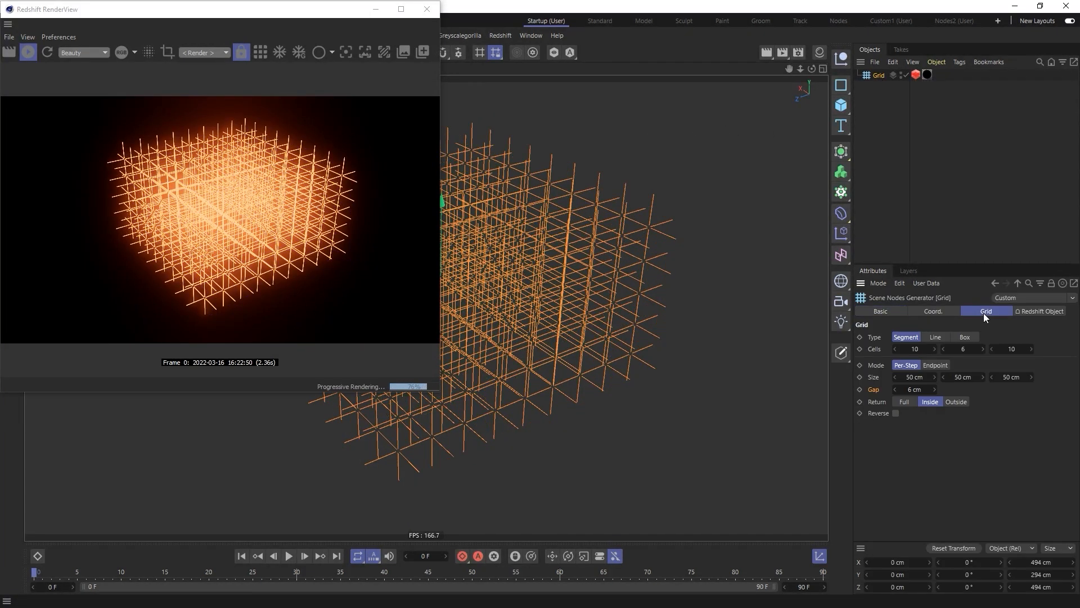
left_click(902, 402)
left_click(982, 348)
type("0")
key("Return")
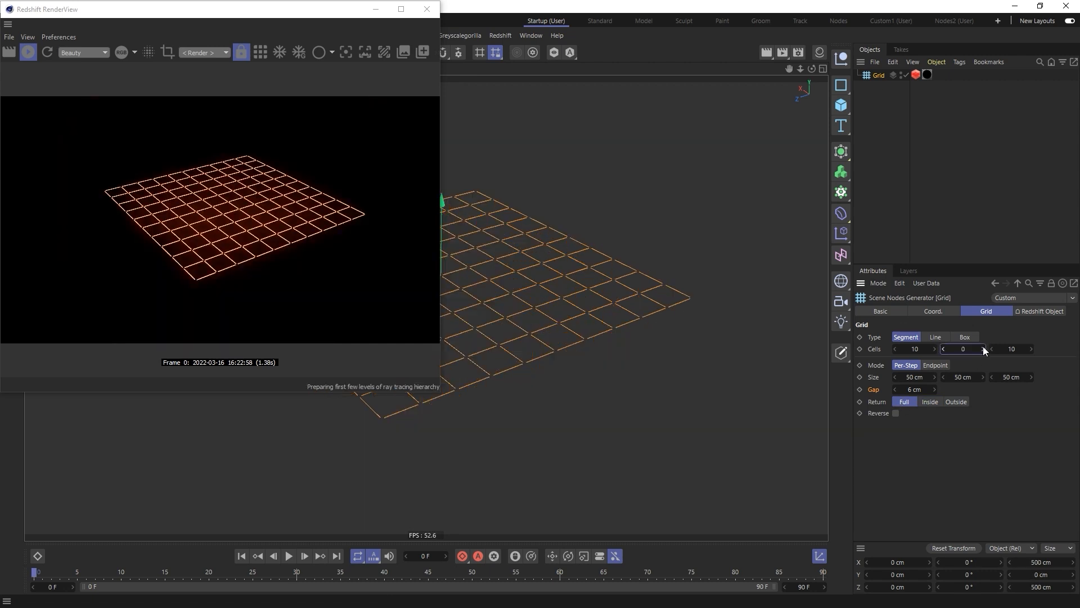
left_click_drag(566, 299, 587, 332, "alt")
middle_click_drag(586, 332, 640, 345, "alt")
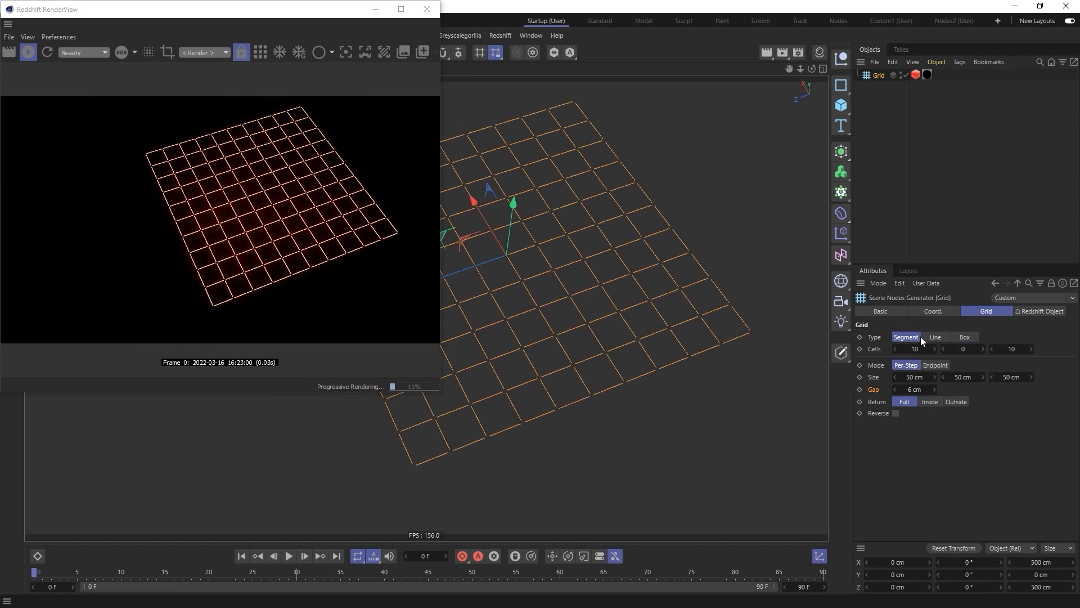
left_click(934, 337)
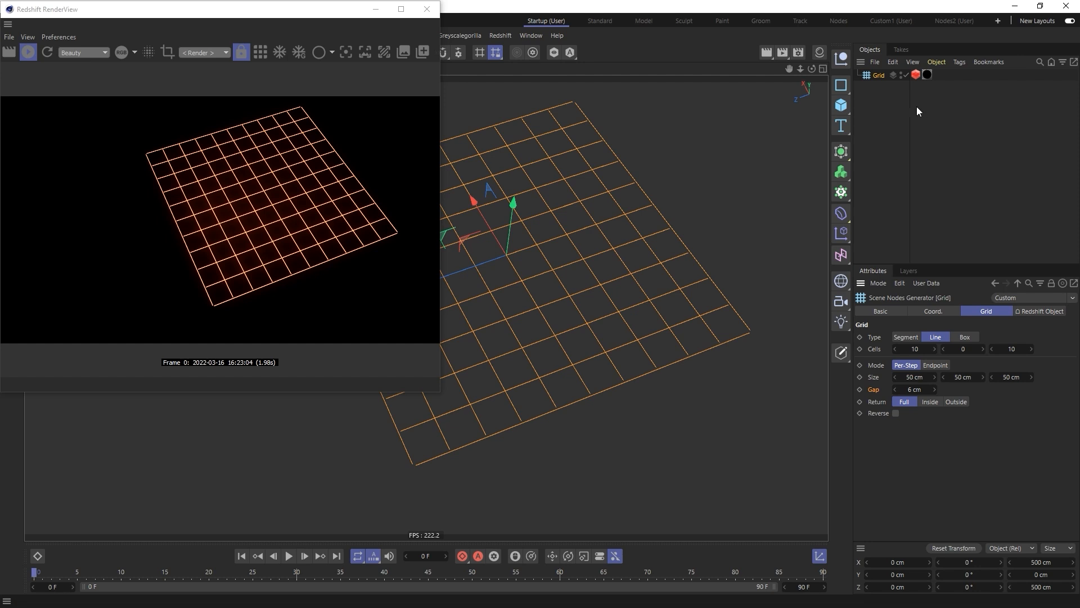
- Duplicate the flat line Grid and set the copy's per-step size to 10 cm on all three axes
left_click_drag(879, 77, 877, 92, "ctrl")
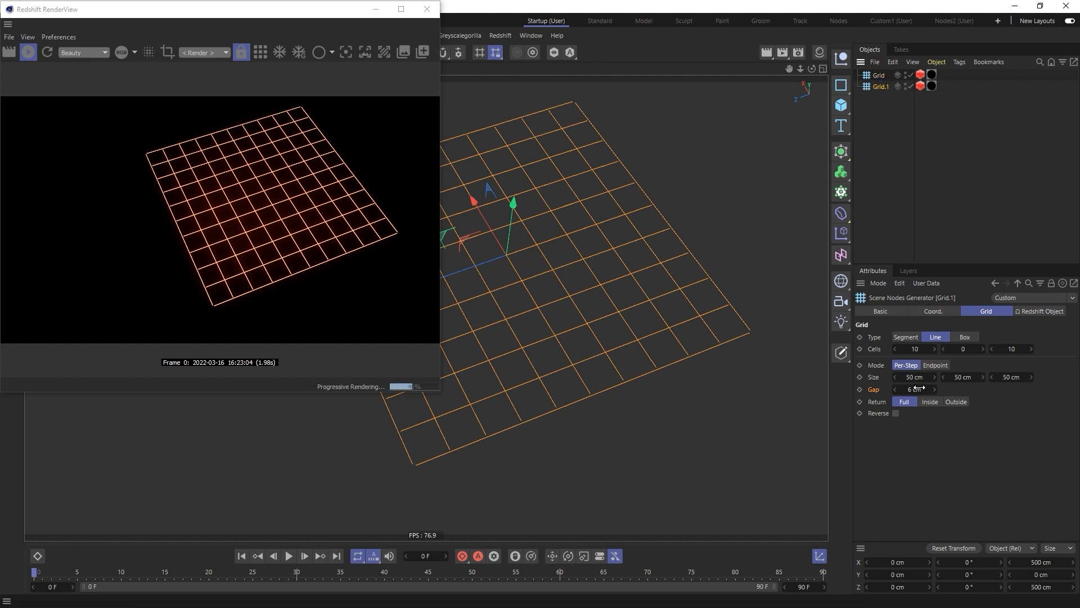
left_click(915, 379)
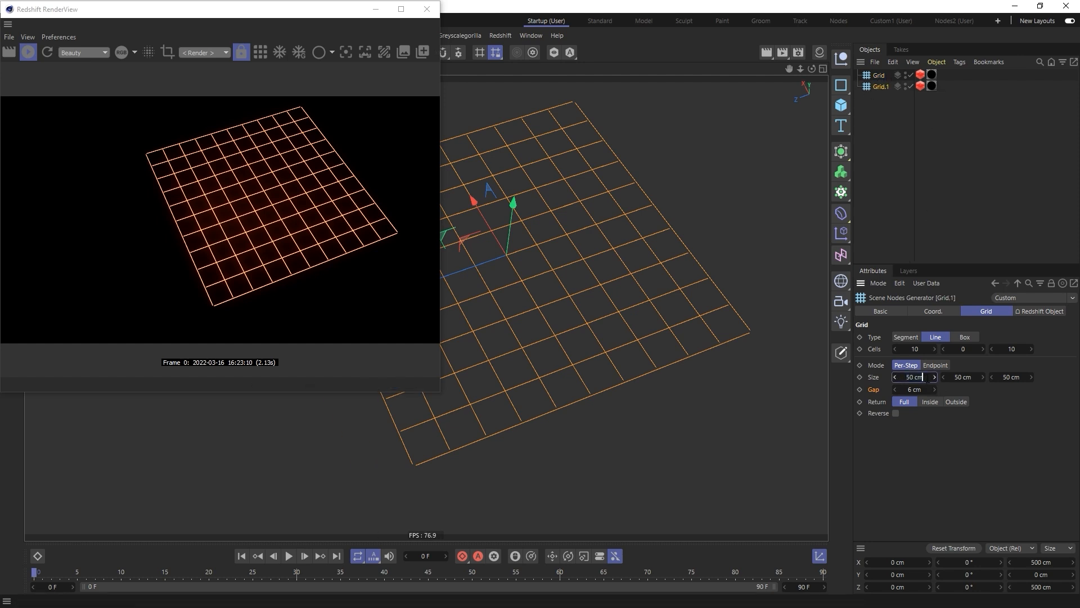
left_click_drag(929, 378, 865, 379)
type("1")
left_click_drag(951, 377, 994, 379)
type("110")
key("Return")
- Set Grid.1's X and Z cell counts to 50 each
left_click_drag(906, 349, 976, 345)
type("50")
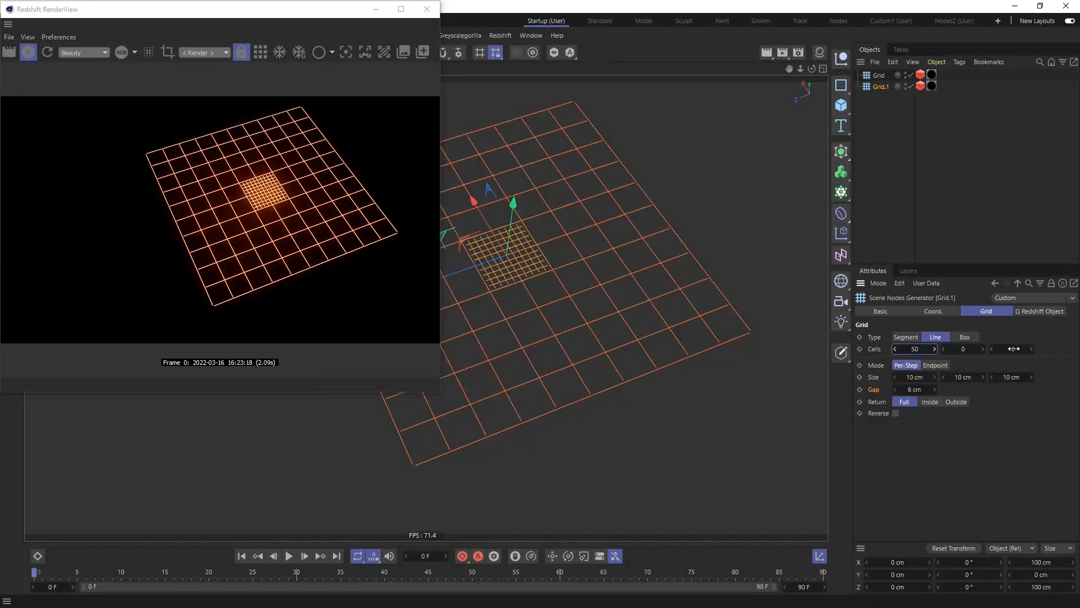
double_click(1014, 348)
type("50")
key("Return")
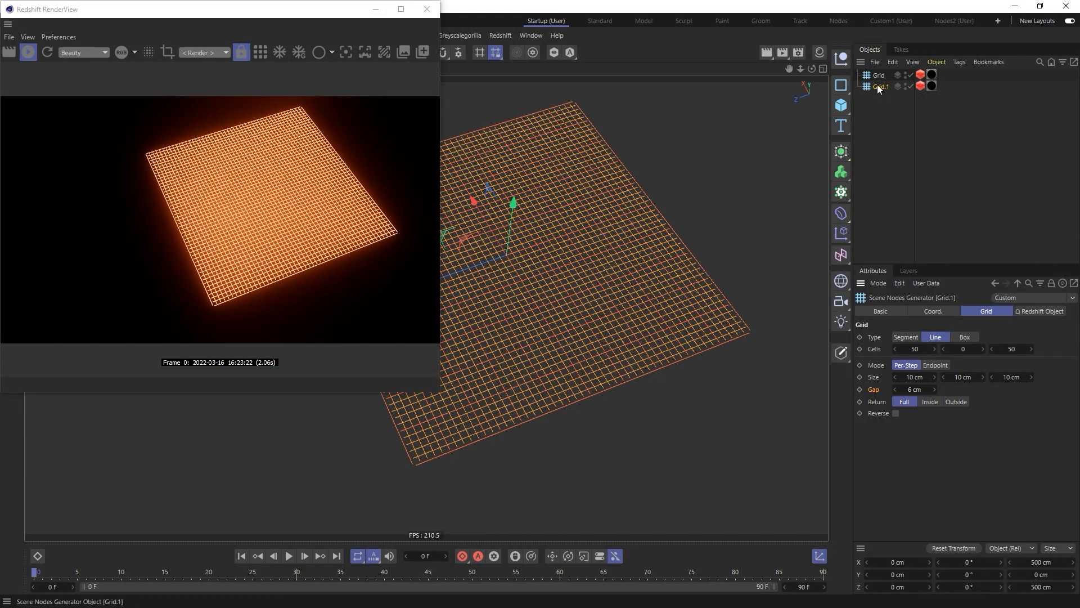
- Change Grid.1's custom display color to a dark red with RGB 159, 22, 64
left_click(900, 313)
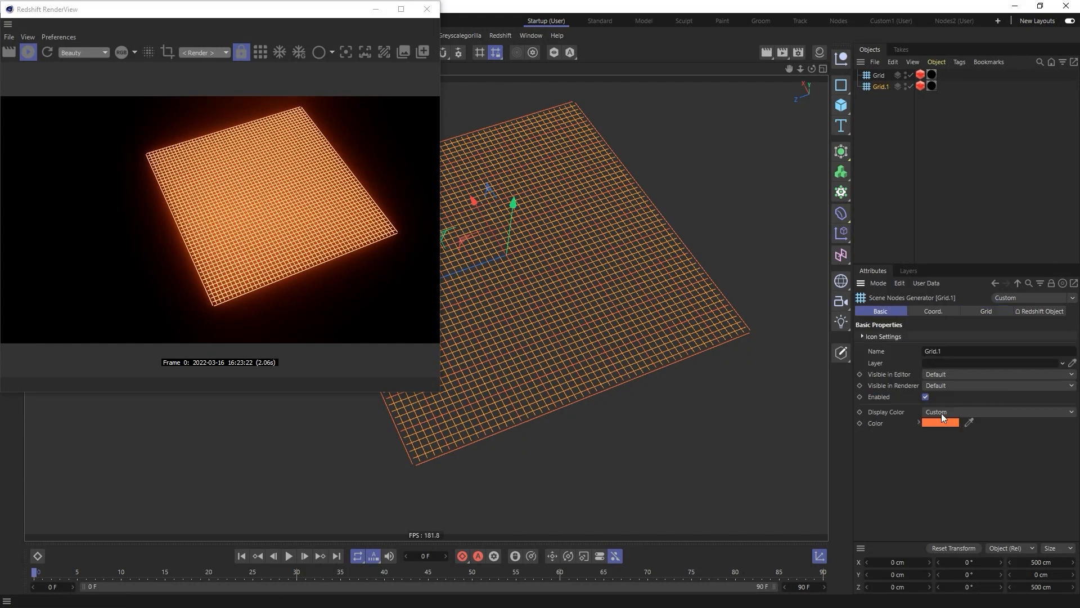
left_click(941, 423)
left_click(978, 502)
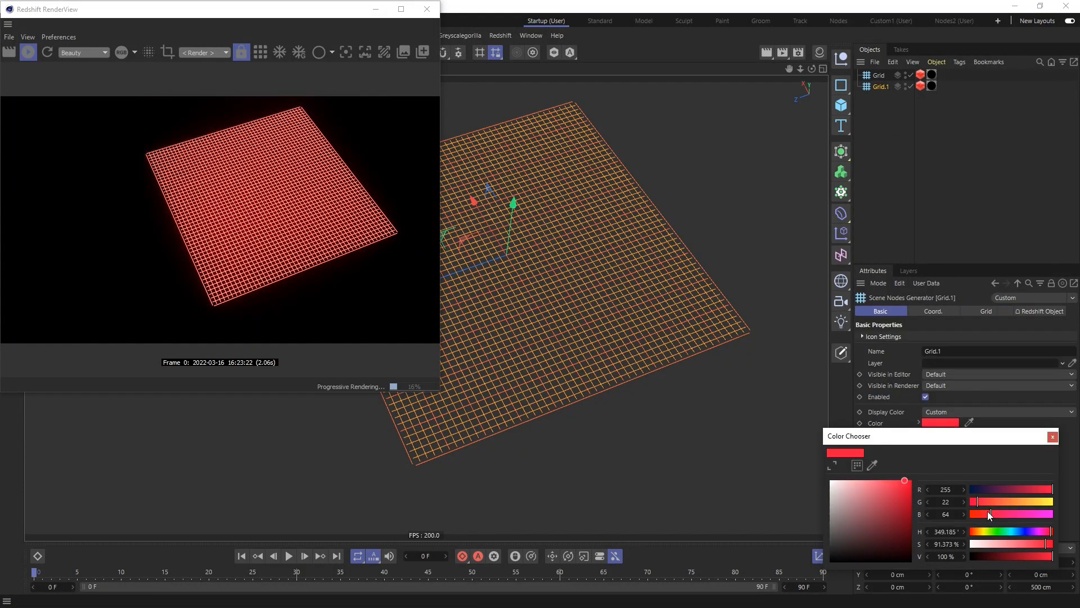
left_click_drag(1031, 487, 1022, 489)
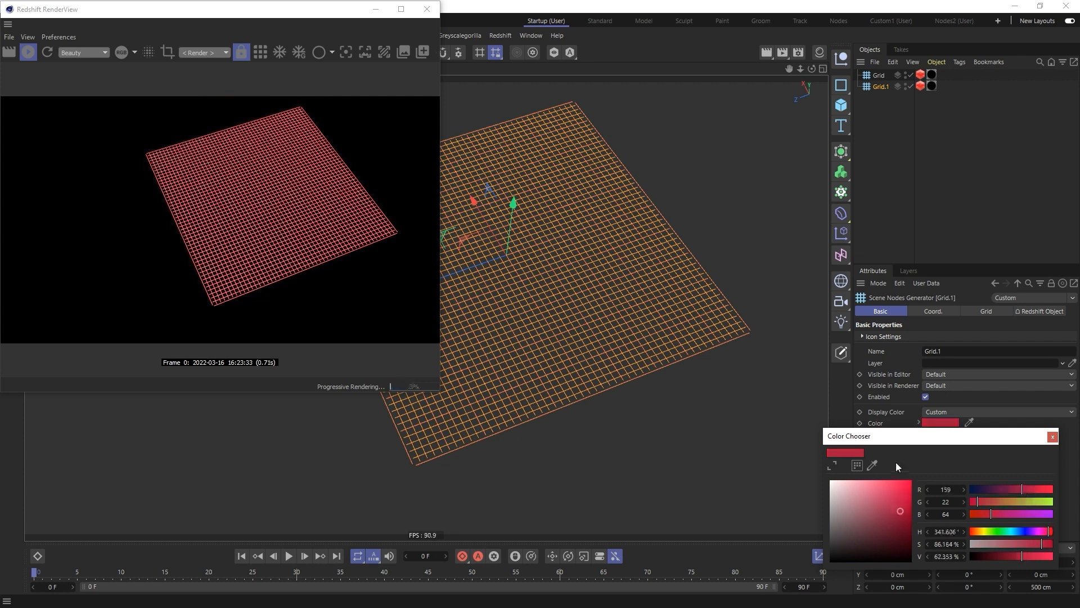
- Set the curve thickness in Grid.1's Redshift Object tag to 0.2 and deselect everything
left_click(921, 86)
left_click(953, 360)
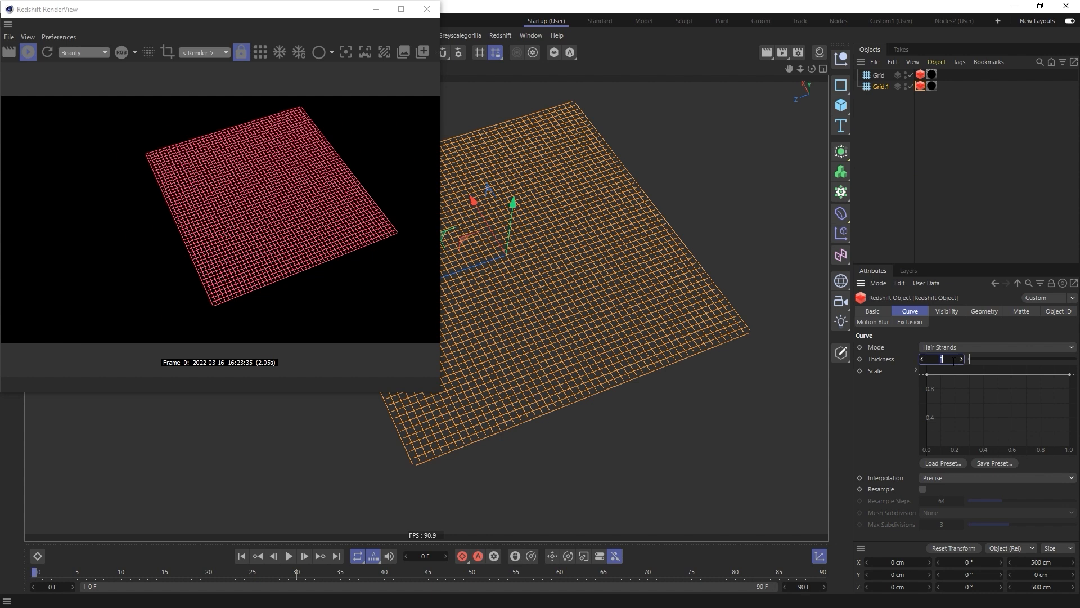
type("0.2")
key("Return")
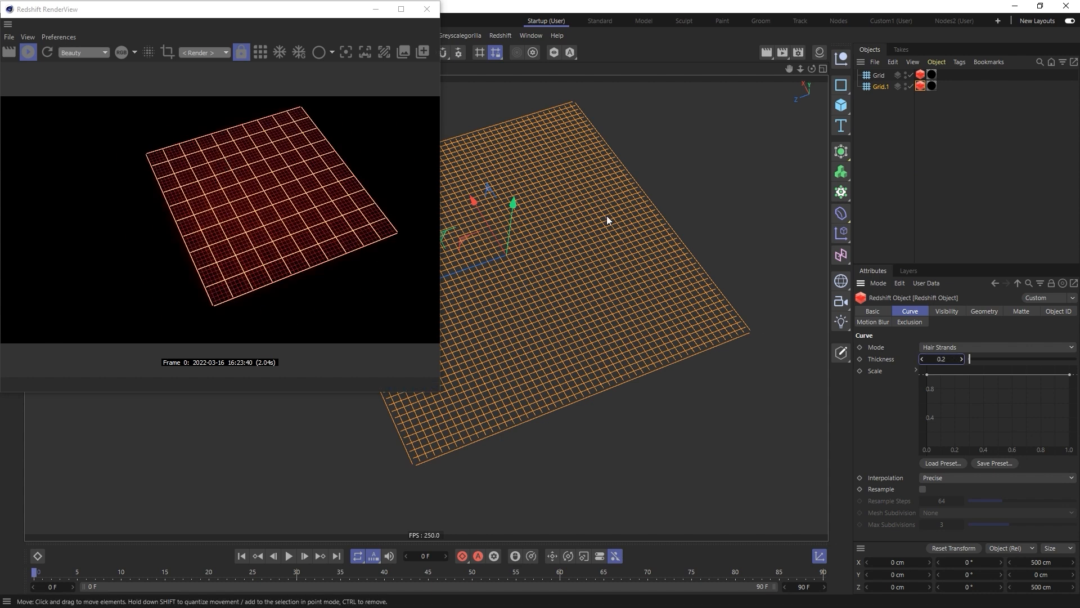
left_click(681, 267)
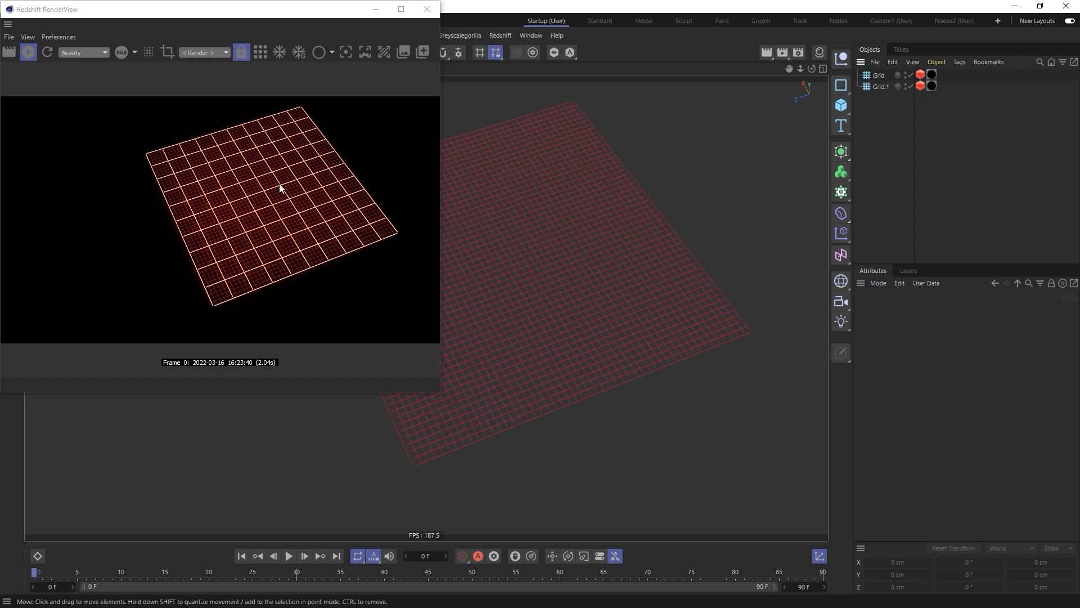
- Duplicate the original Grid and set the copy to type Box, Return Outside, with a 12 cm gap
left_click(880, 88)
left_click_drag(878, 76, 880, 100, "ctrl")
left_click(983, 313)
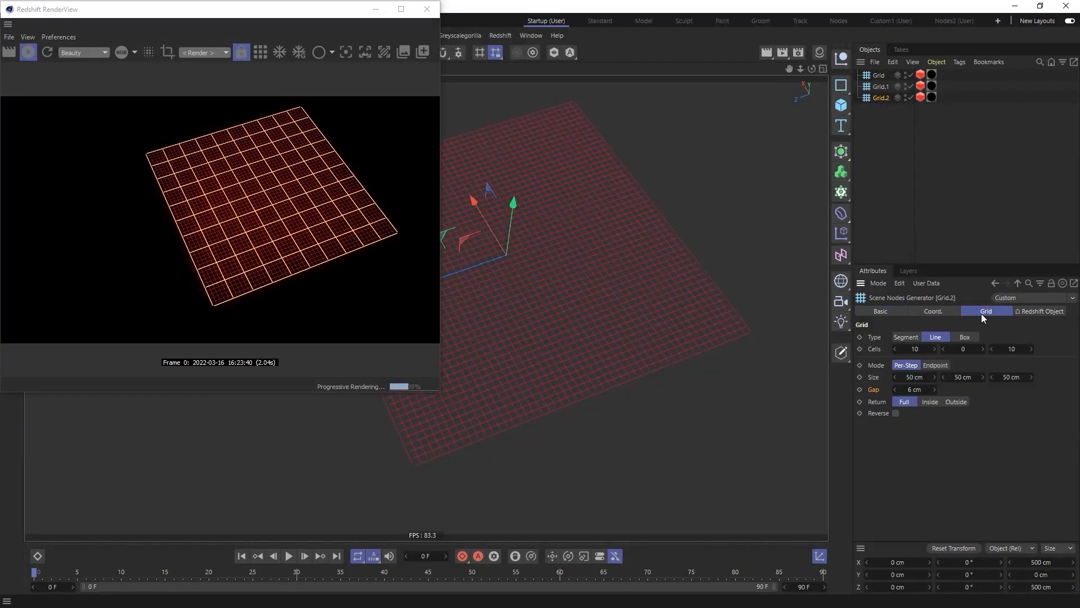
left_click(967, 337)
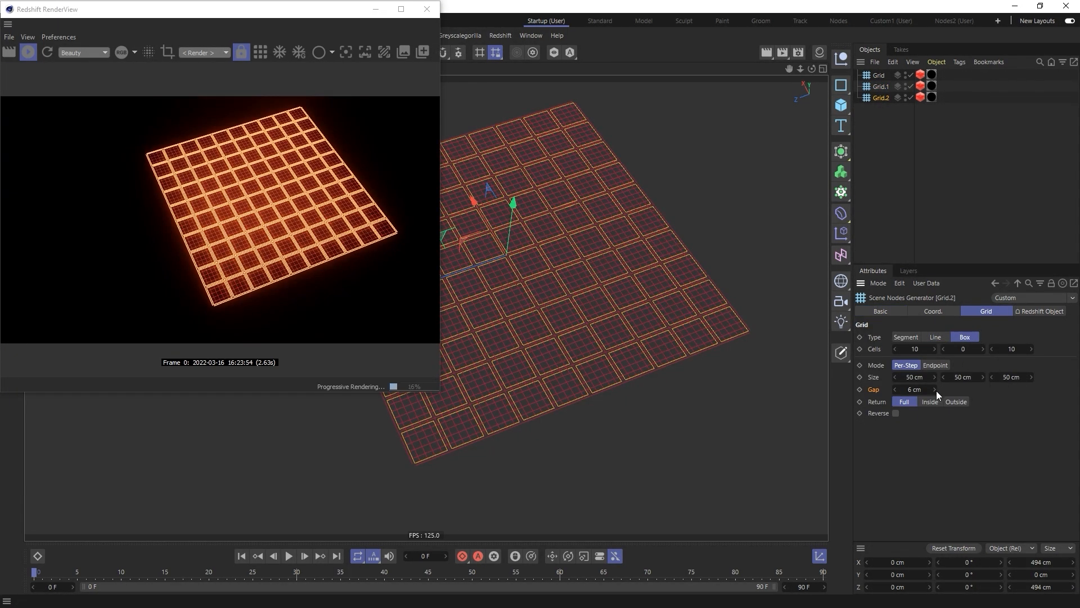
left_click(959, 402)
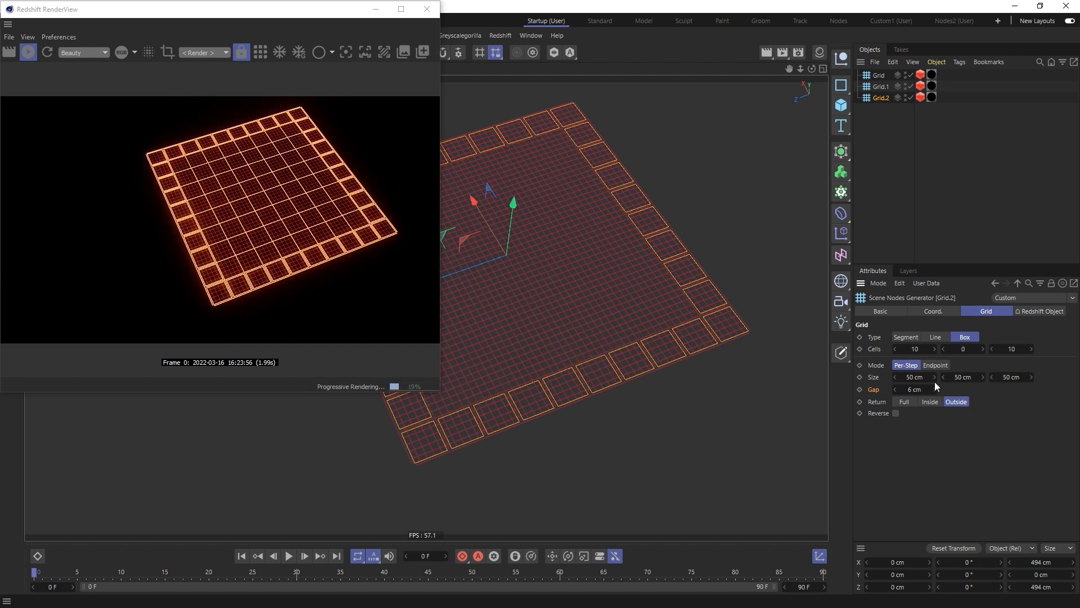
left_click_drag(918, 389, 932, 389)
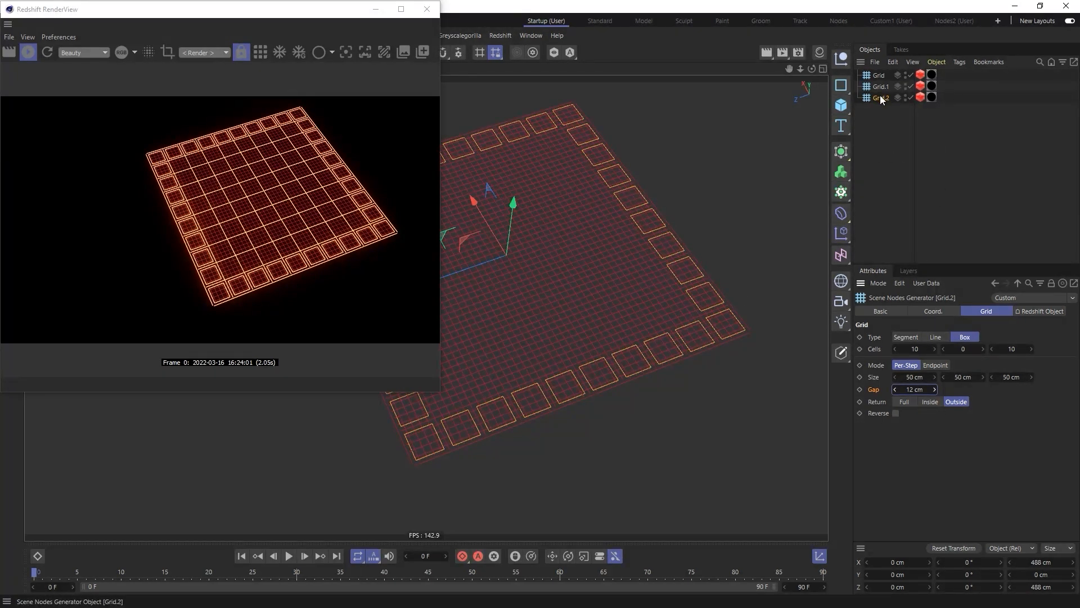
- Duplicate the box grid Grid.2 and raise the copy's Y cell count to 4
left_click_drag(883, 100, 883, 127, "ctrl")
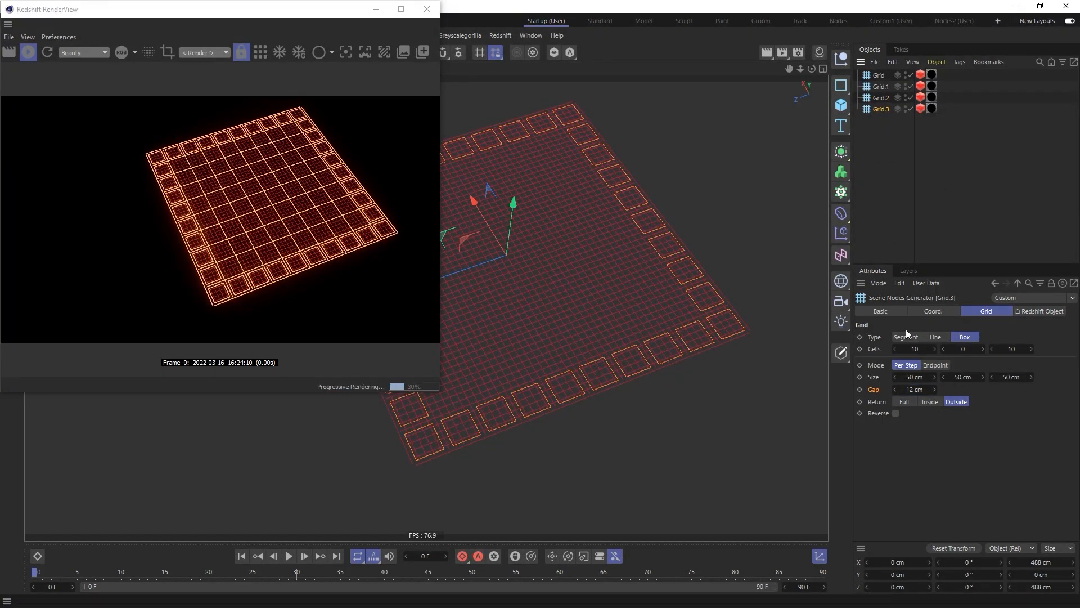
left_click(890, 314)
left_click(991, 312)
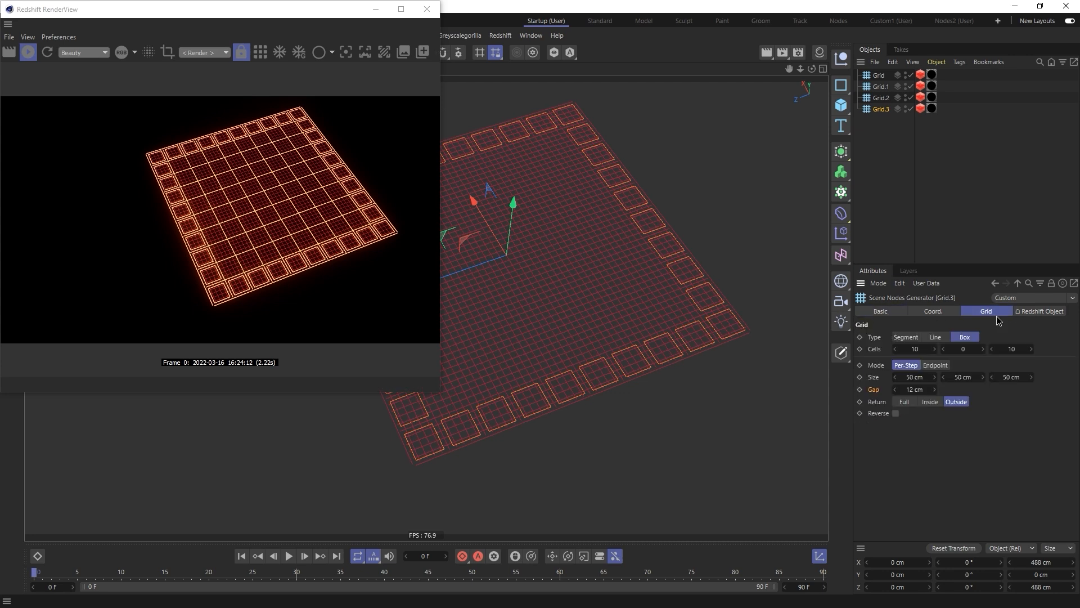
left_click(984, 350)
left_click(984, 349)
left_click(984, 350)
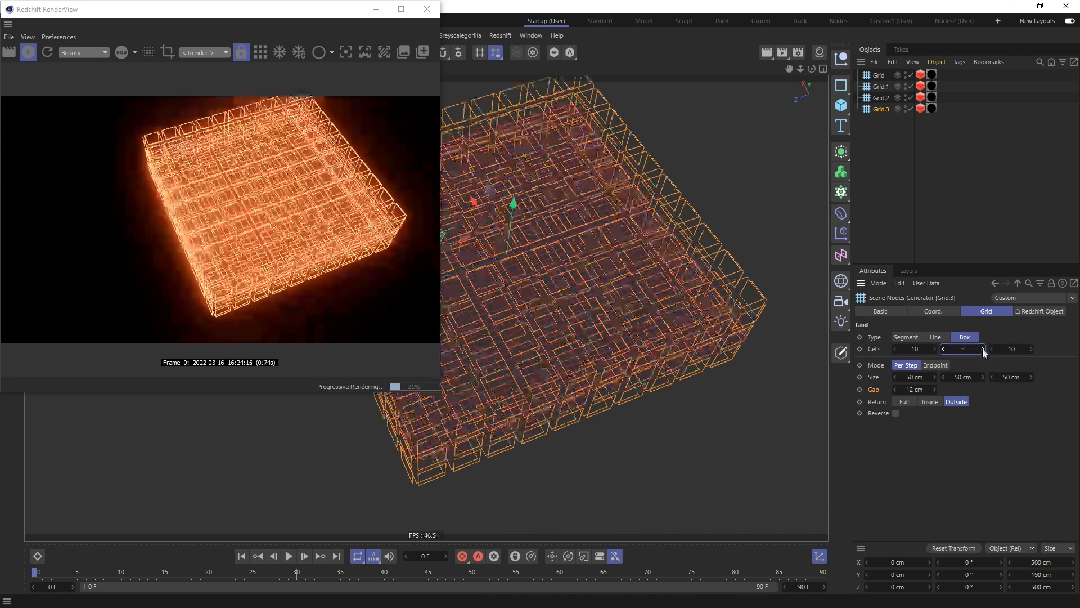
left_click(983, 350)
- Try a 1 cm gap on the Grid.3 box grid
double_click(918, 390)
type("1")
key("Return")
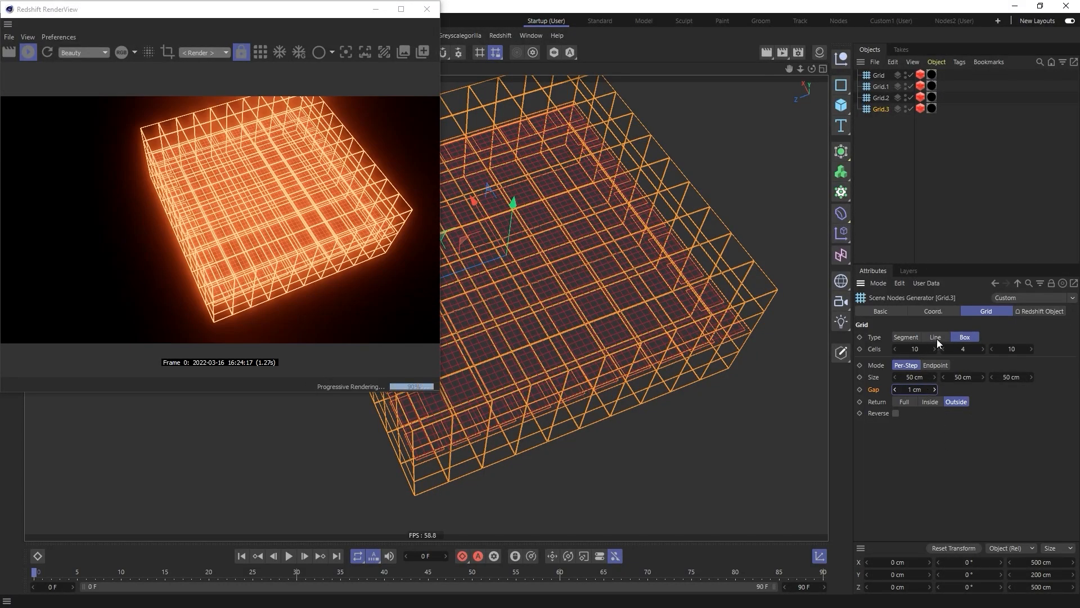
- Change Grid.3's type to Segment and set its gap to 10 cm
left_click(904, 337)
double_click(915, 389)
type("5")
key("Return")
left_click_drag(934, 389, 948, 389)
left_click_drag(639, 363, 593, 421, "alt")
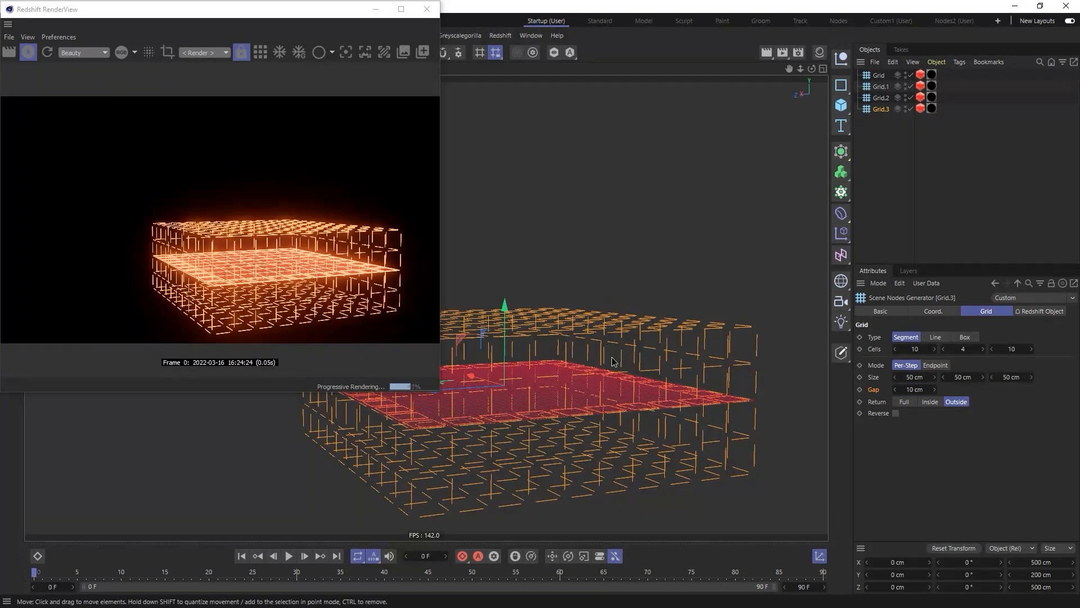
left_click_drag(612, 357, 699, 352, "alt")
middle_click_drag(611, 316, 625, 317, "alt")
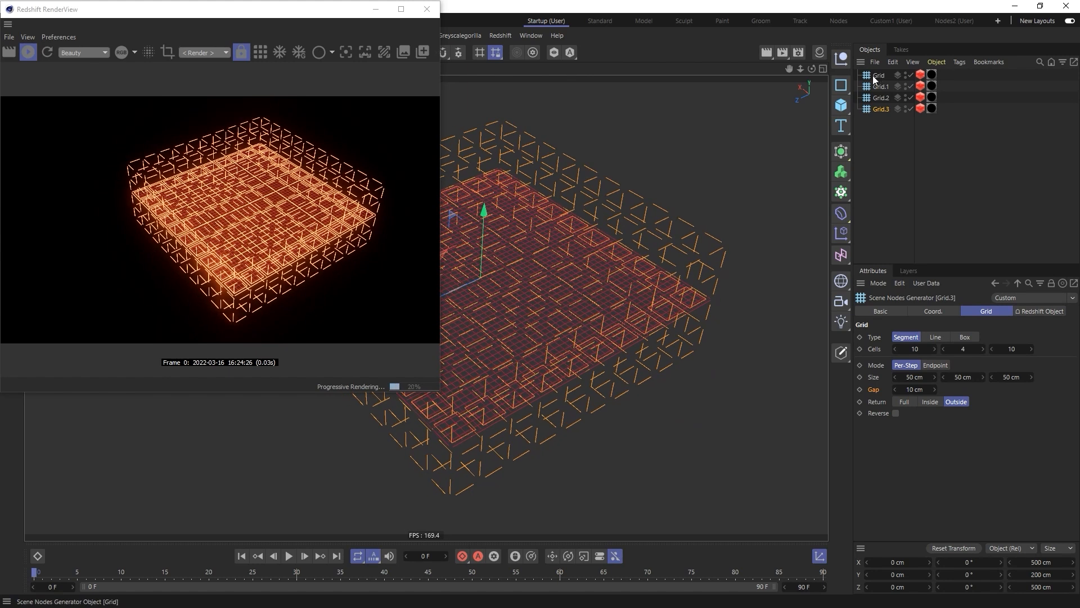
- Set the curve thickness in Grid.3's Redshift Object tag to 0.2
left_click(921, 108)
left_click(950, 358)
type("0.2")
key("Return")
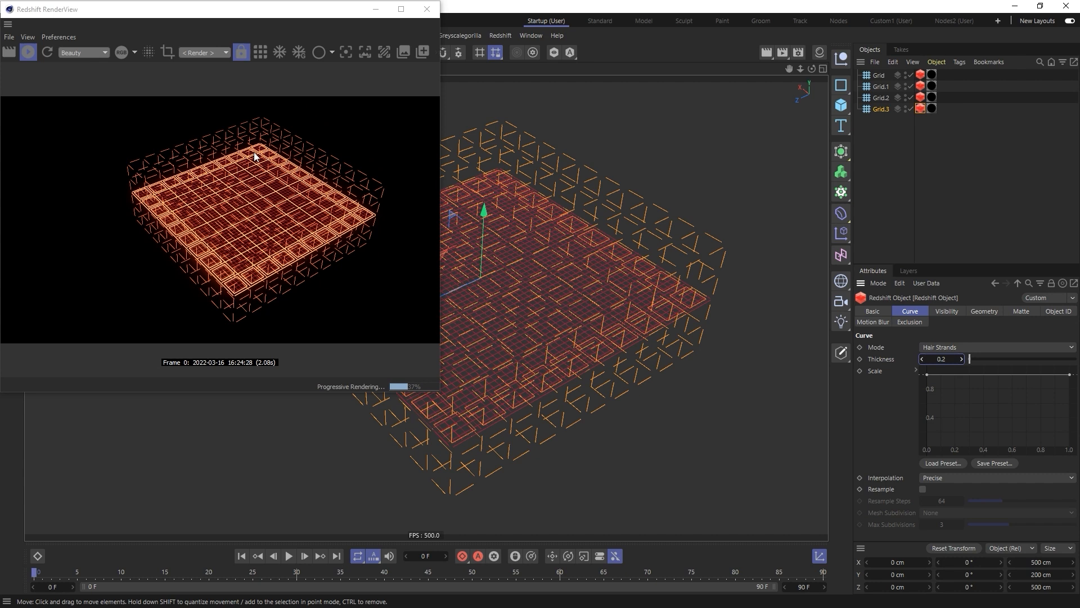
- Change Grid.3's custom display color to violet with hue 255° and brightness value 72 %
left_click(880, 109)
left_click(912, 313)
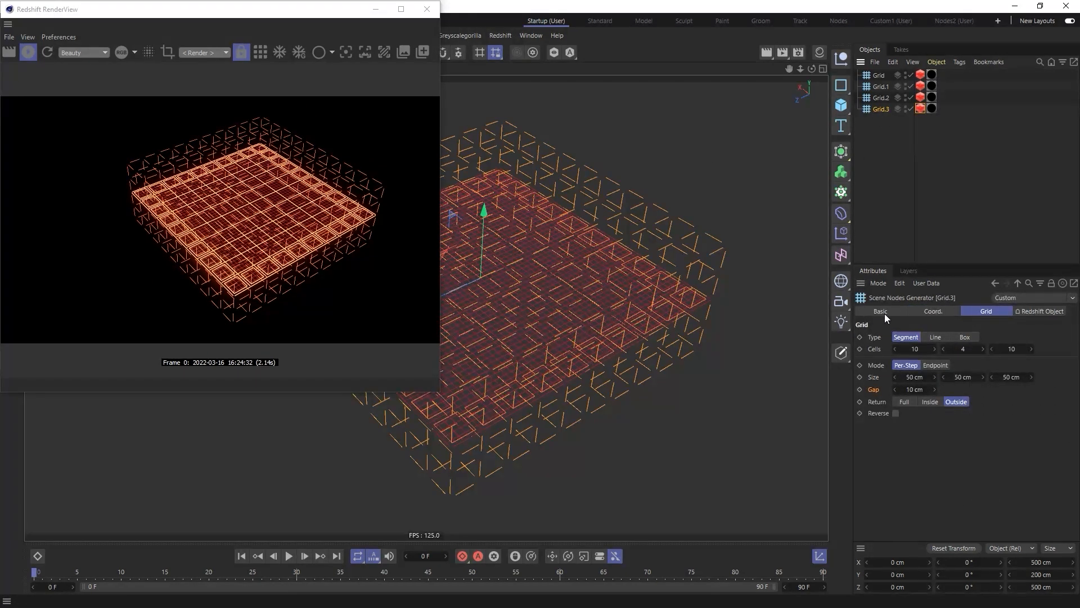
left_click(881, 311)
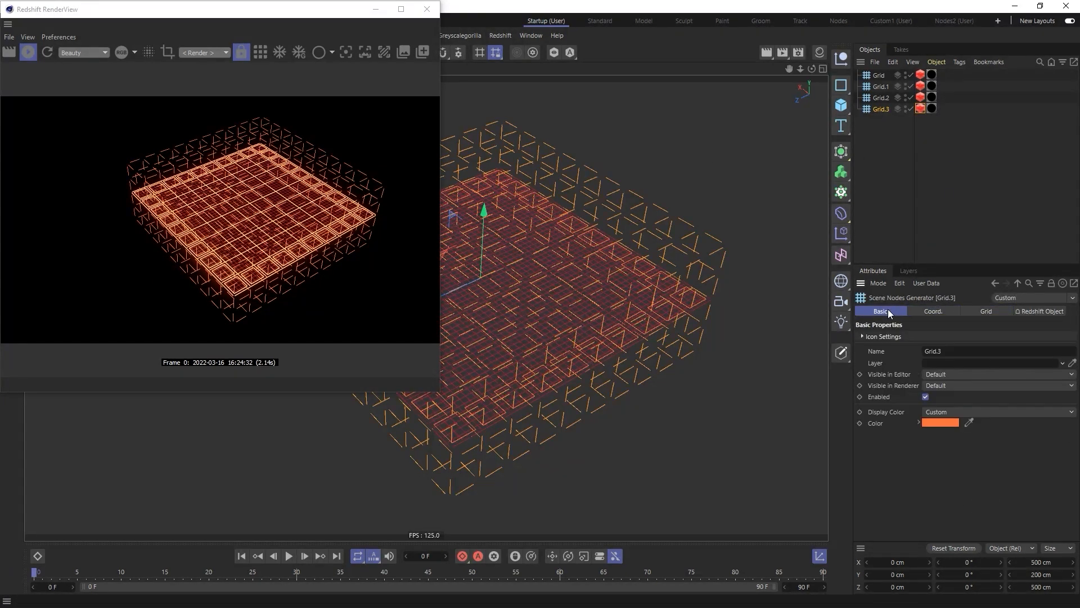
left_click(939, 422)
left_click_drag(1018, 531, 1030, 556)
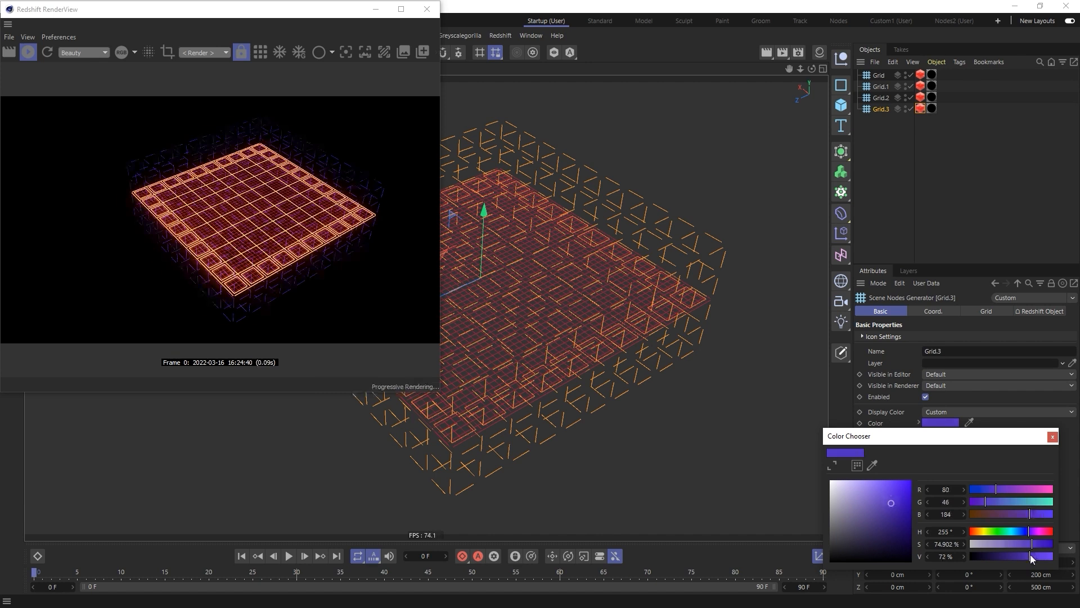
- Duplicate the violet segment grid Grid.3 and set the copy's Return to Inside with a 0 cm gap
left_click(875, 109)
left_click_drag(876, 109, 878, 129, "ctrl")
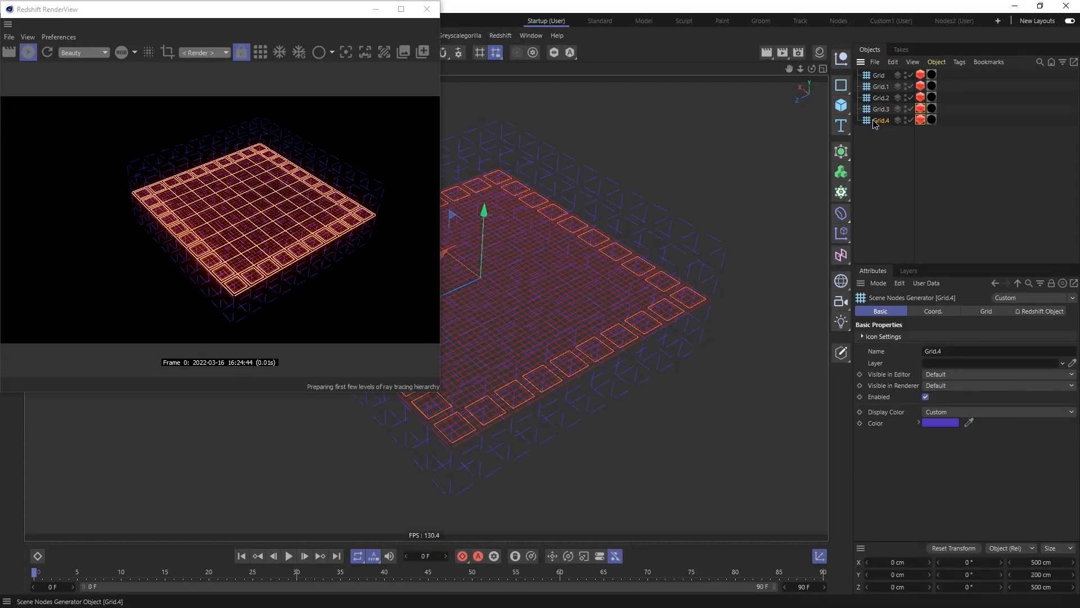
left_click(986, 313)
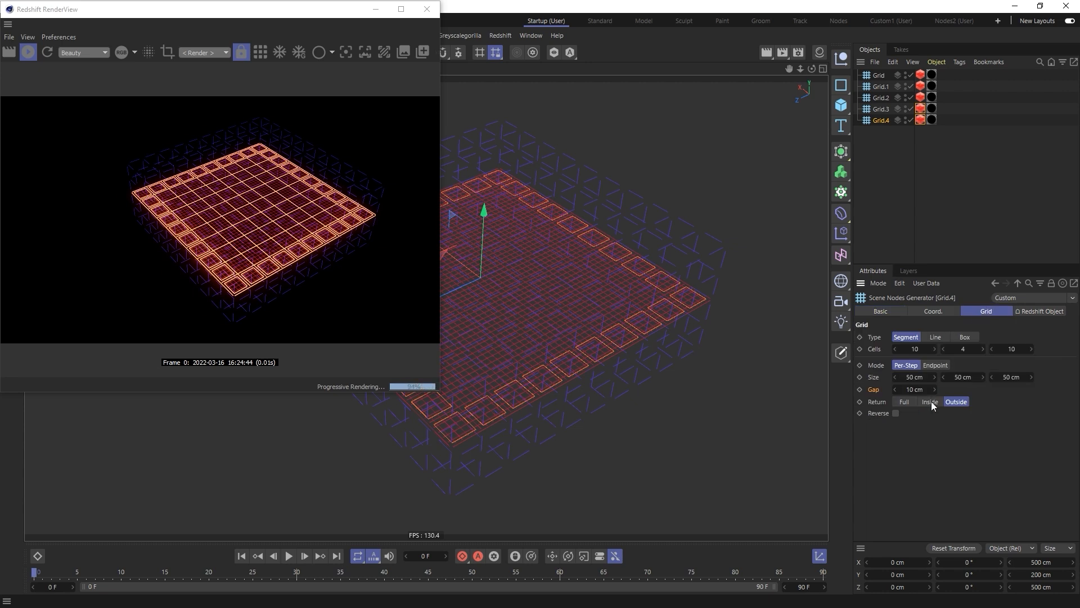
left_click(931, 401)
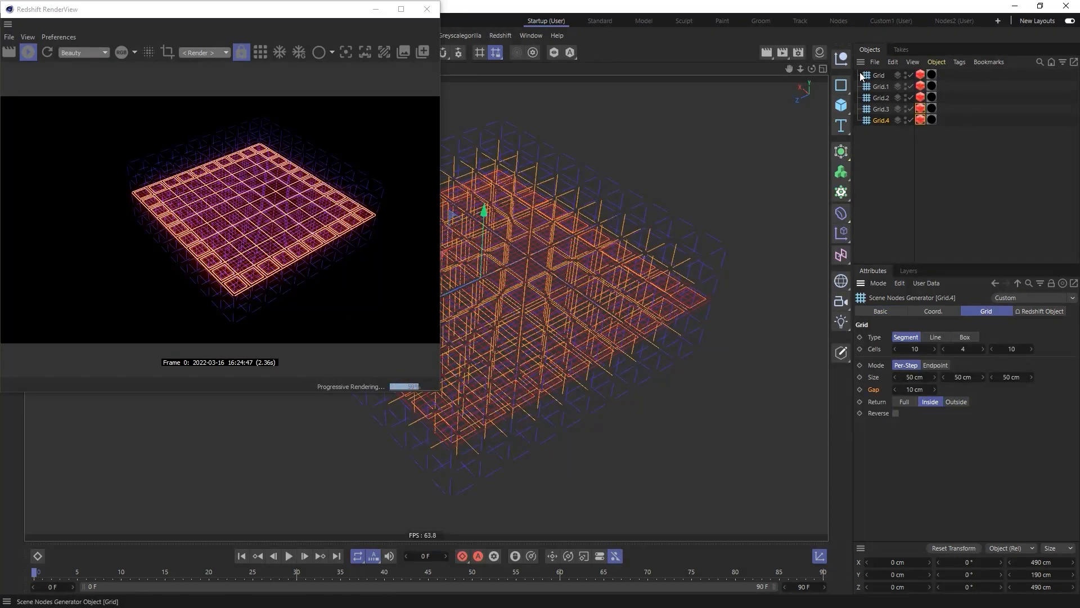
right_click(934, 391)
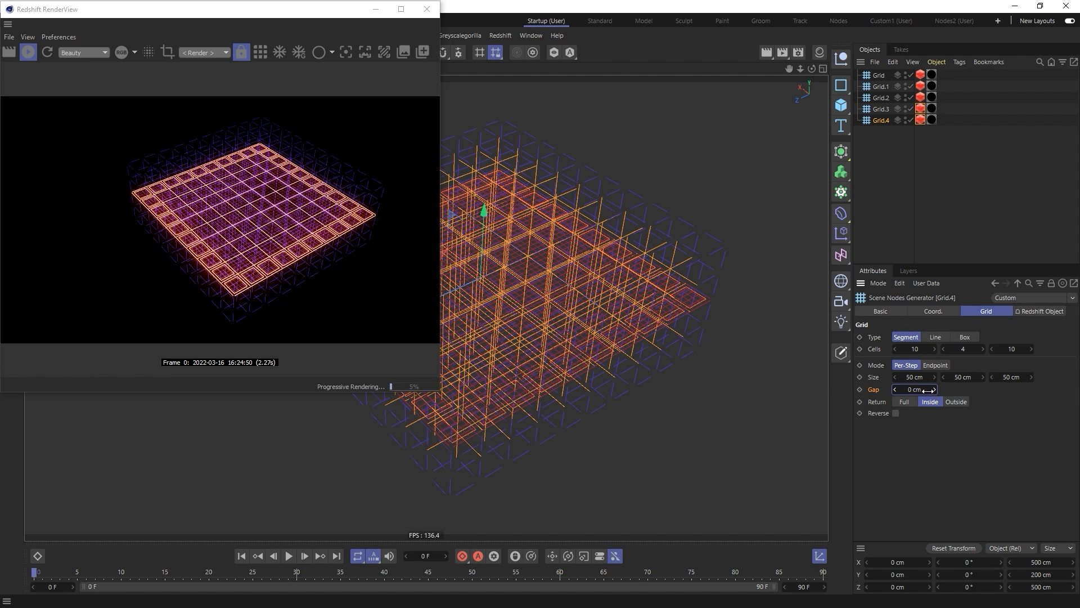
- Change Grid.4's custom display color to a dark teal with hue about 169° and brightness value 45 %
left_click(887, 122)
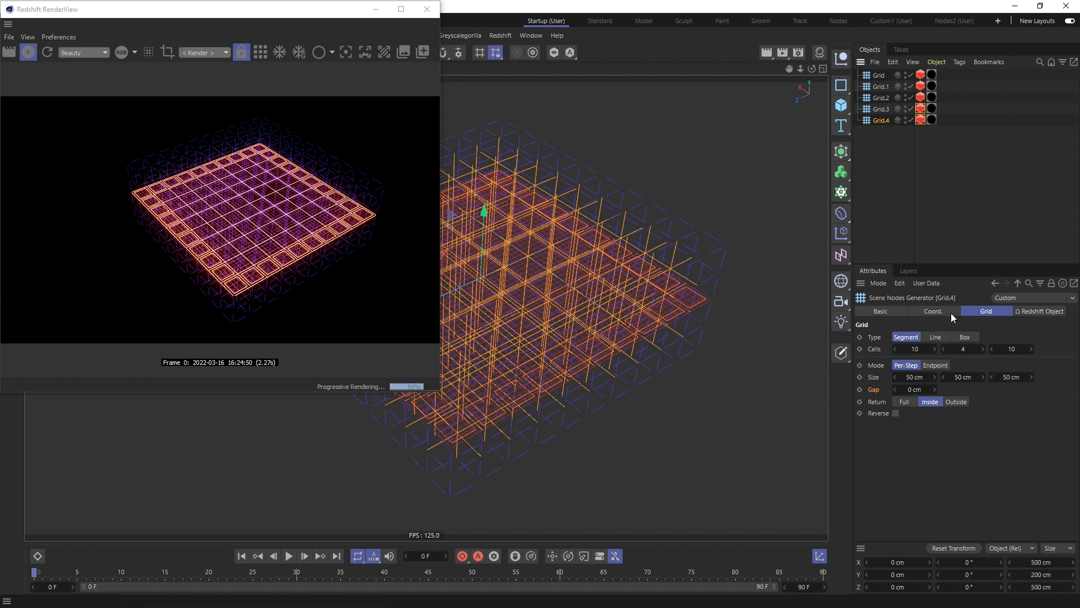
left_click(895, 313)
left_click(948, 423)
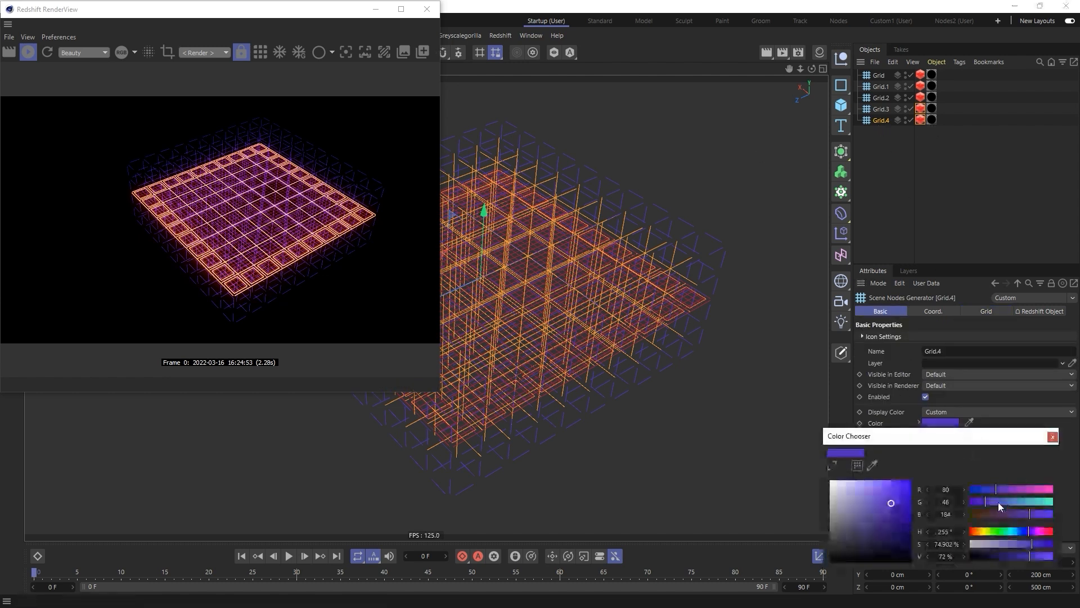
left_click_drag(1000, 506, 1037, 502)
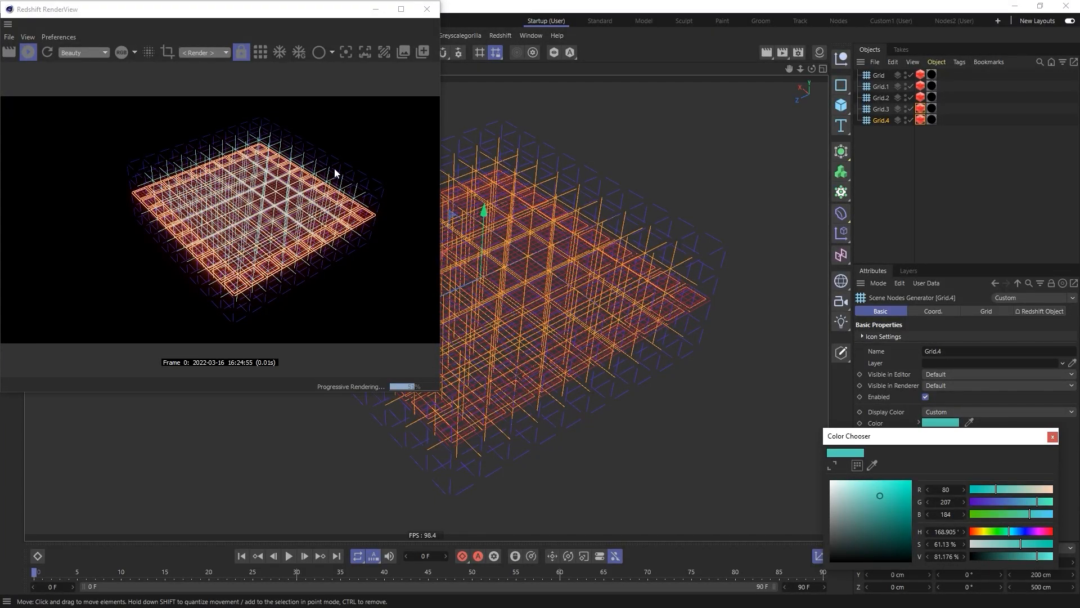
left_click(928, 217)
left_click(884, 121)
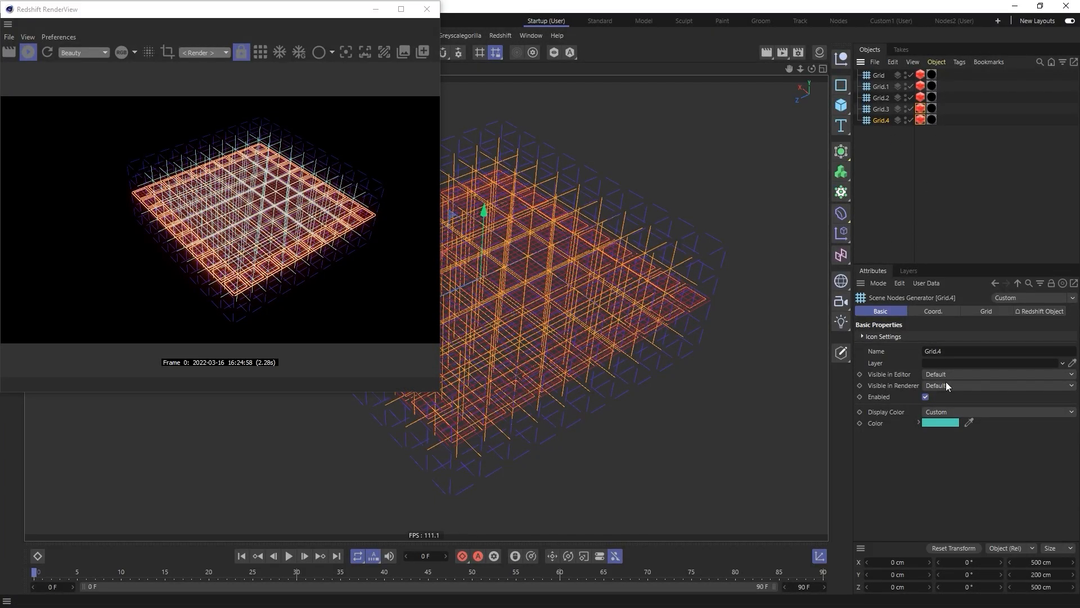
left_click(948, 422)
left_click(996, 556)
left_click_drag(996, 555, 1015, 558)
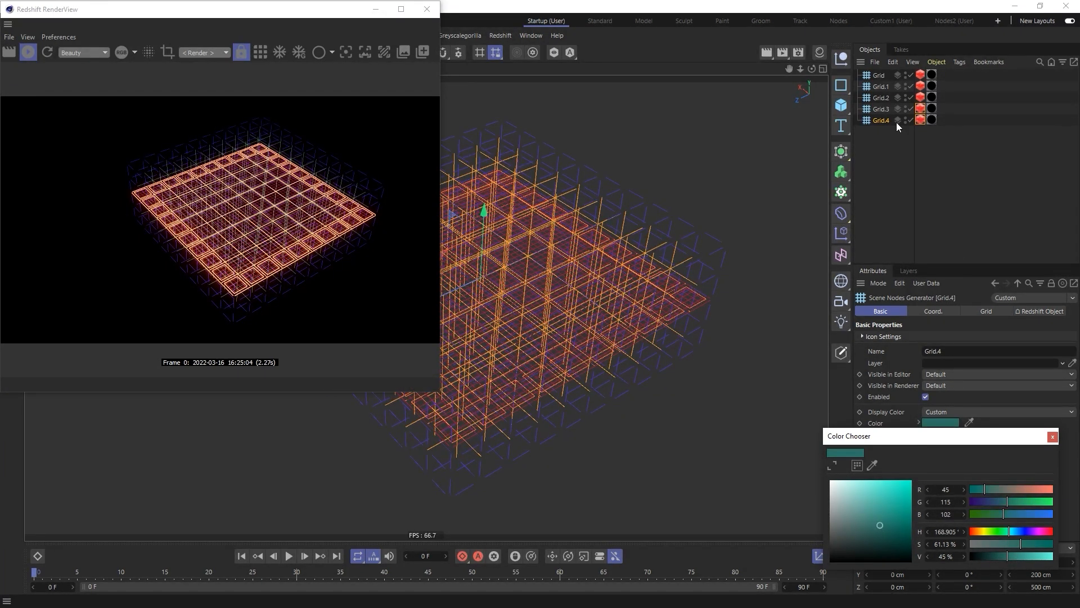
- Set the curve thickness in Grid.4's Redshift Object tag to 0.1
left_click(920, 120)
left_click(943, 358)
type("0.1")
key("Return")
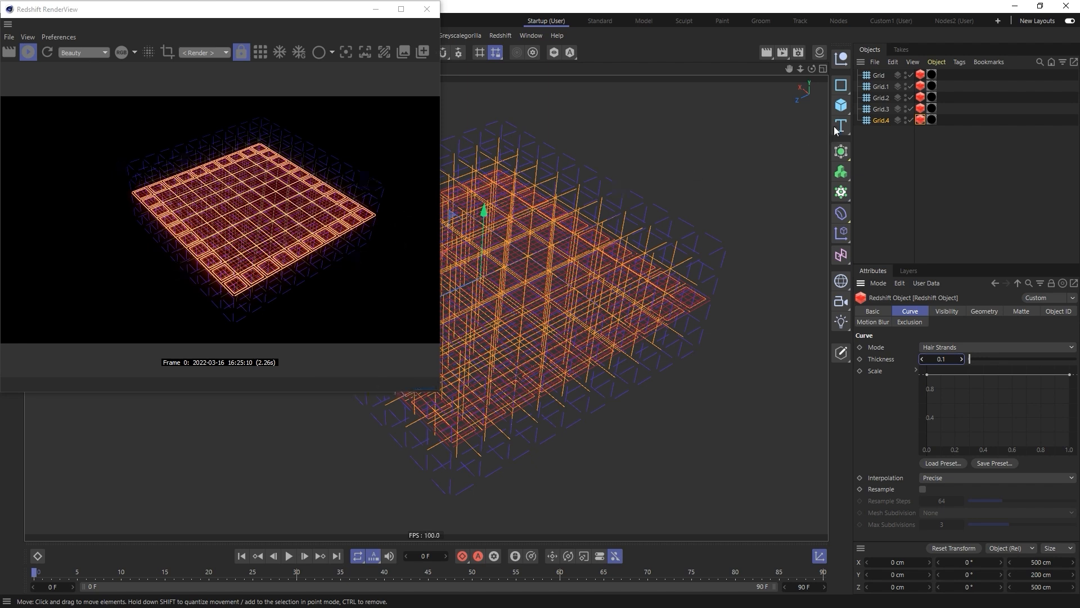
- Duplicate the violet segment grid Grid.3 and change the copy's type to Box
left_click(879, 110)
left_click_drag(878, 111, 878, 116, "ctrl")
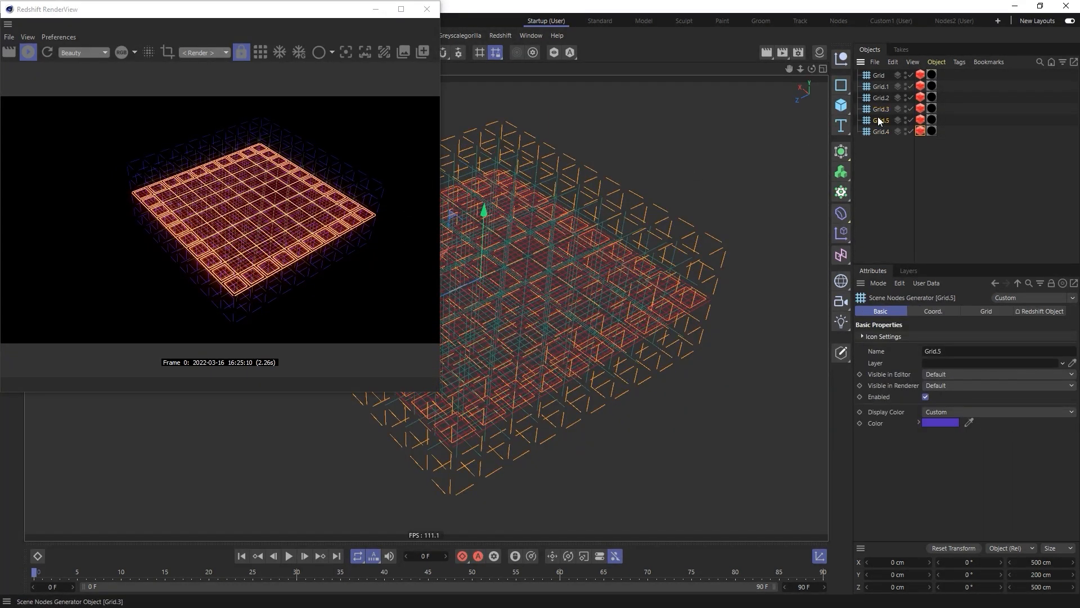
left_click(991, 312)
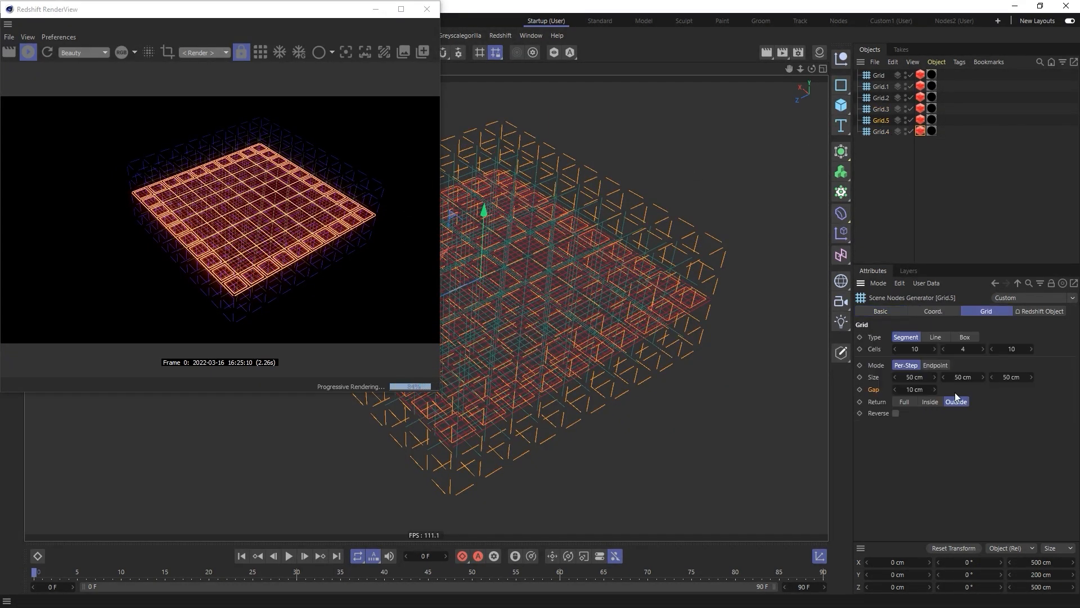
left_click(965, 336)
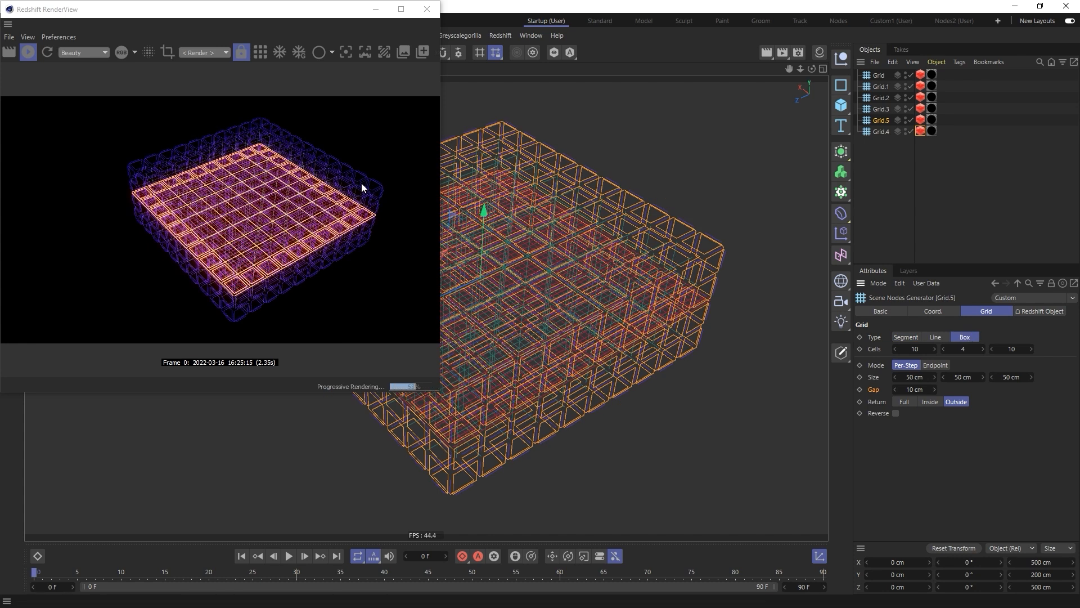
- Set the curve thickness in Grid.5's Redshift Object tag to 0.1
left_click(921, 120)
double_click(946, 359)
type(".1")
key("Return")
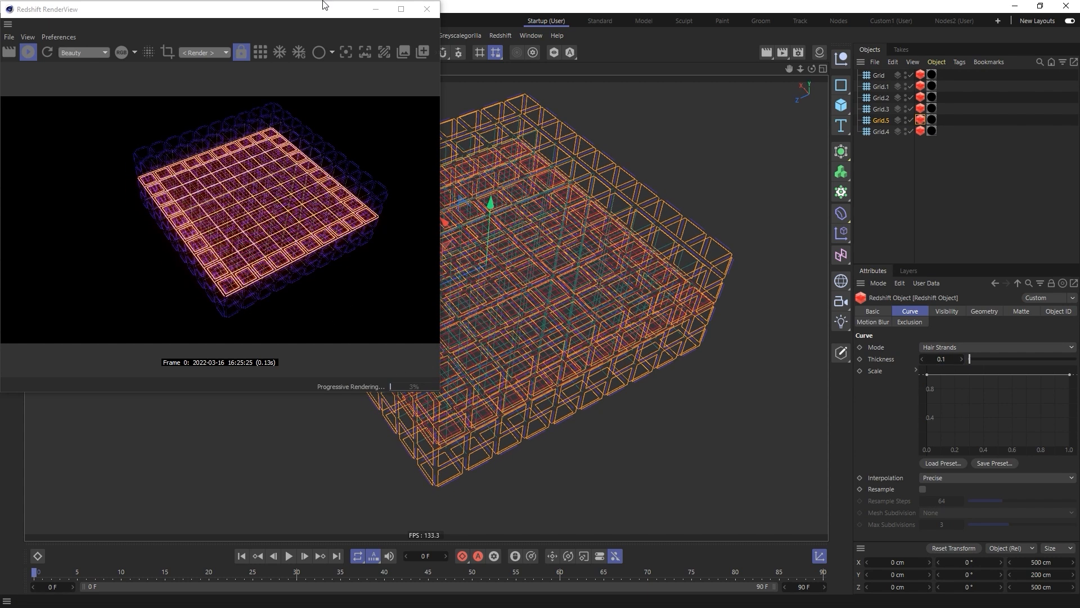
- Examine the layered grids in a full-screen bucket render, stopping the live rendering and closing the RenderView when done
left_click_drag(326, 14, 654, 262)
double_click(654, 261)
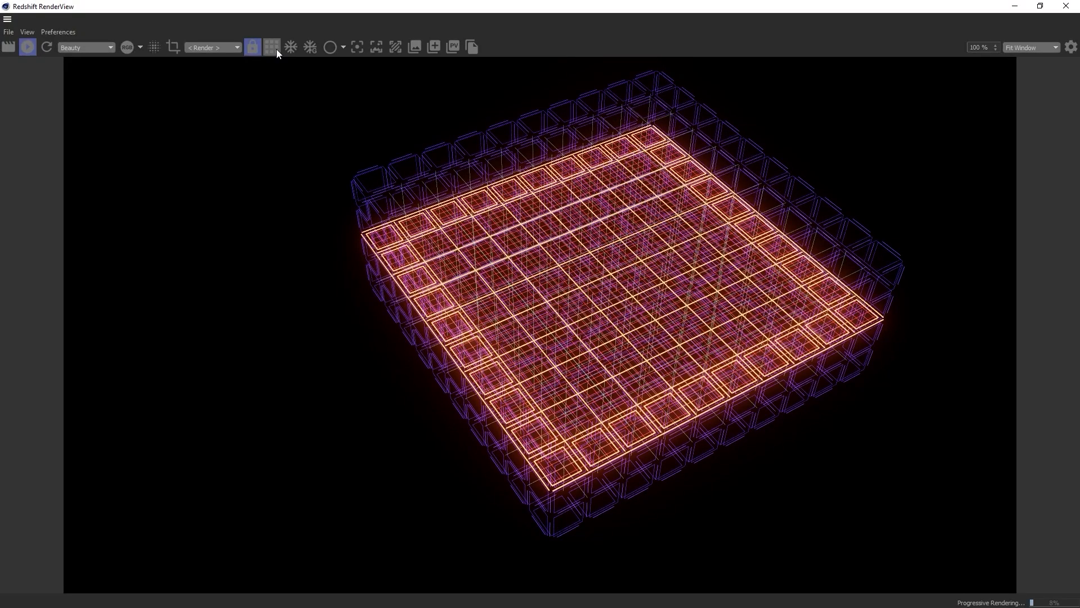
left_click(273, 48)
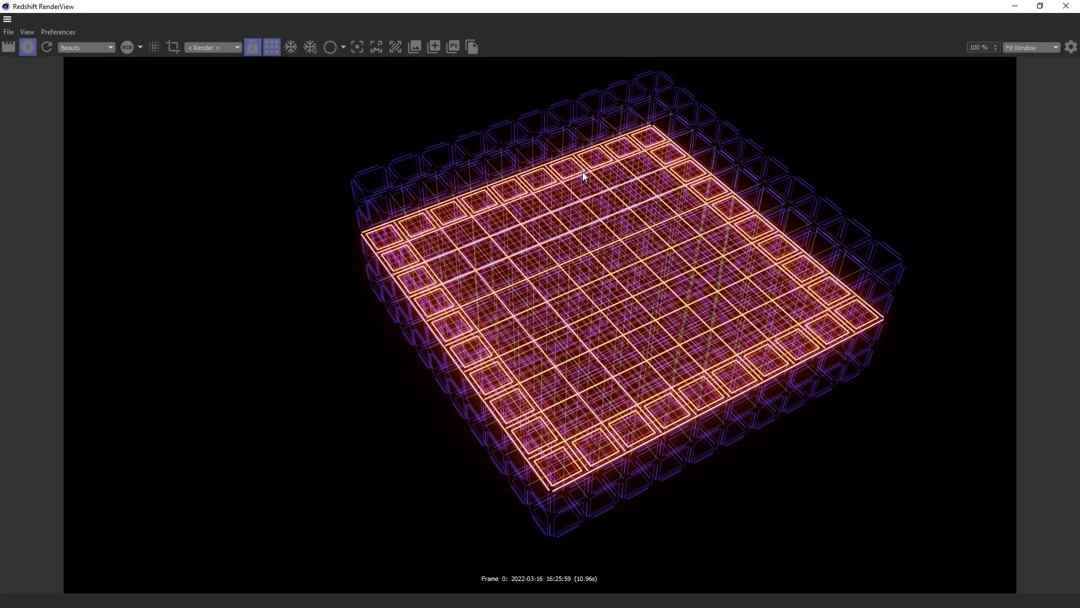
left_click(27, 47)
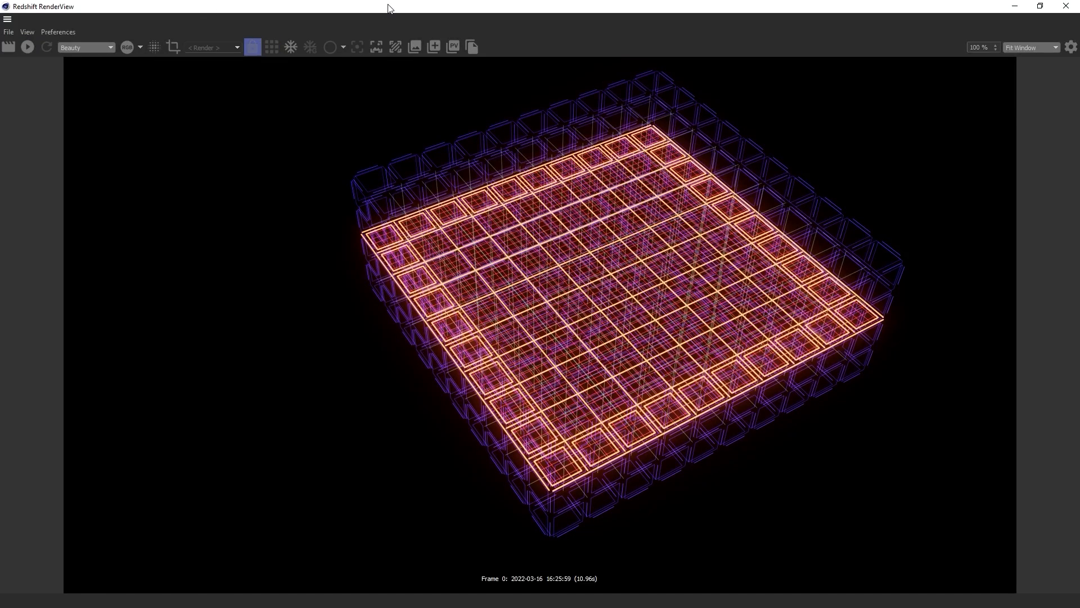
left_click(1066, 6)
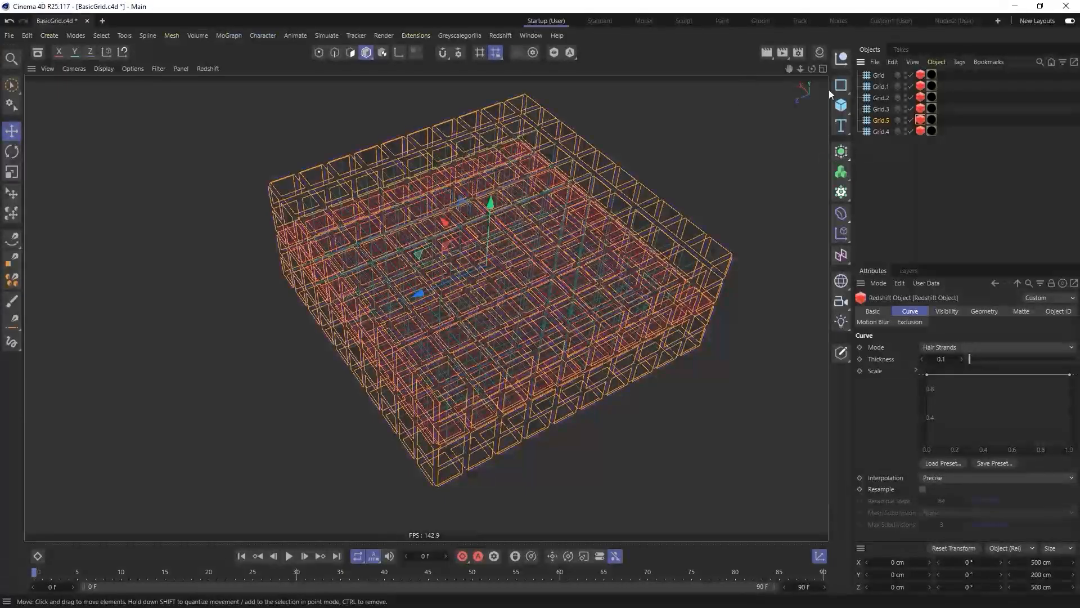
- Delete Grid.1 through Grid.5 and set the remaining Grid's type to Box
left_click_drag(870, 150, 872, 82)
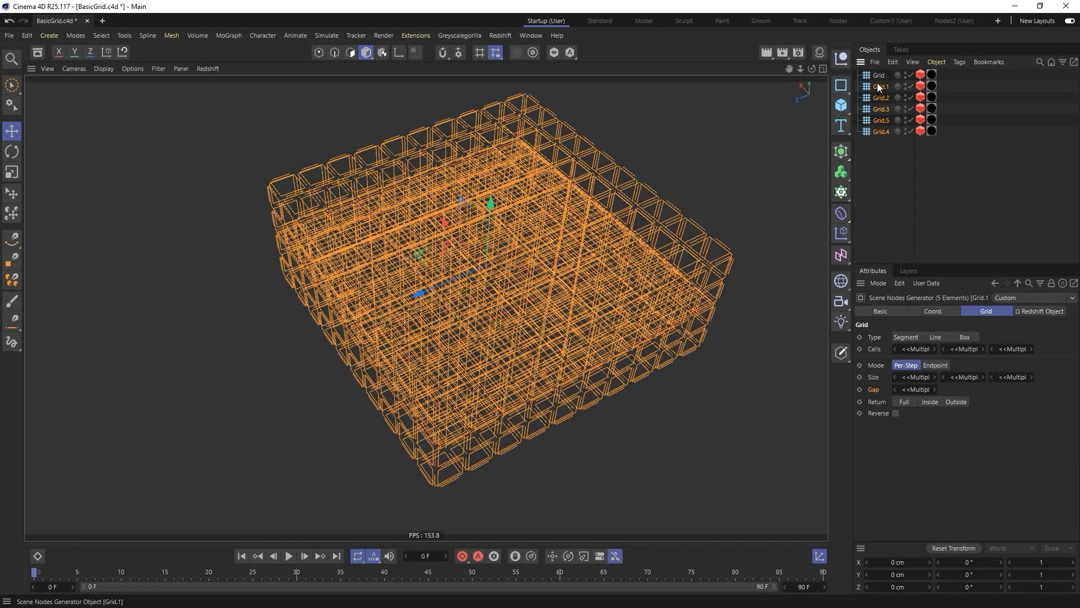
key("Delete")
left_click(878, 76)
left_click(967, 337)
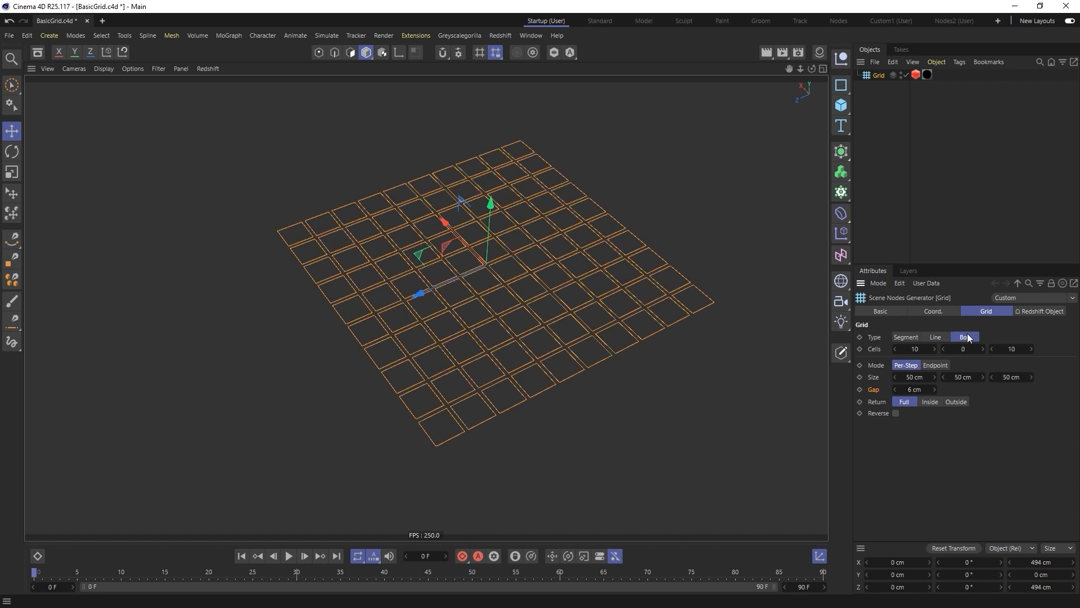
- Try the box grid as a child of a new Loft generator and move it back out
left_click(841, 151)
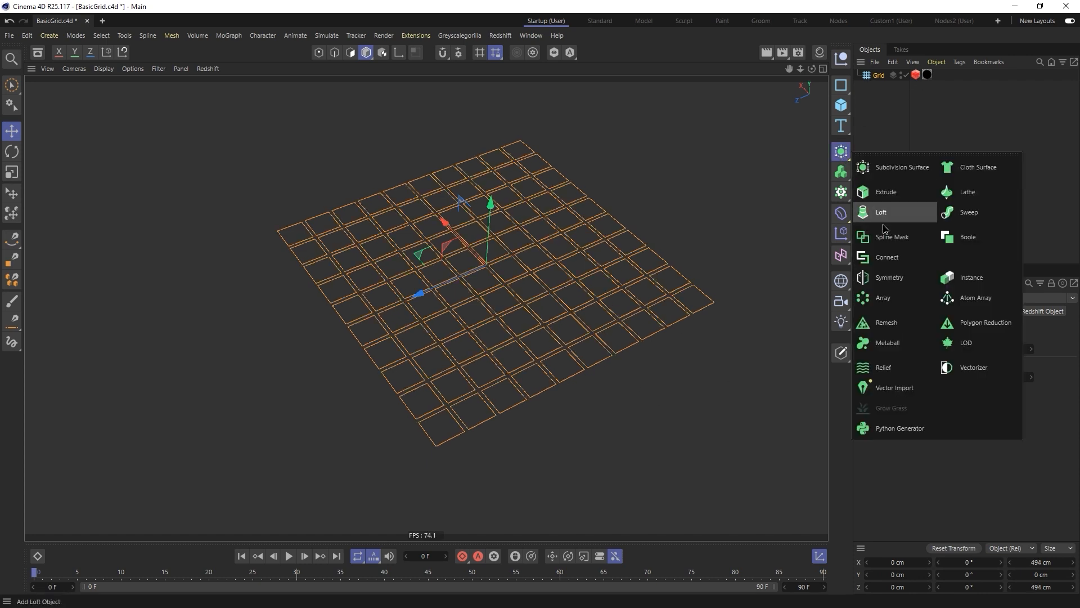
left_click(881, 212, "alt")
mouse_move(550, 326)
left_mouse_down("alt")
mouse_move(553, 239)
mouse_move(565, 325)
left_mouse_up("alt")
left_click_drag(885, 86, 882, 121)
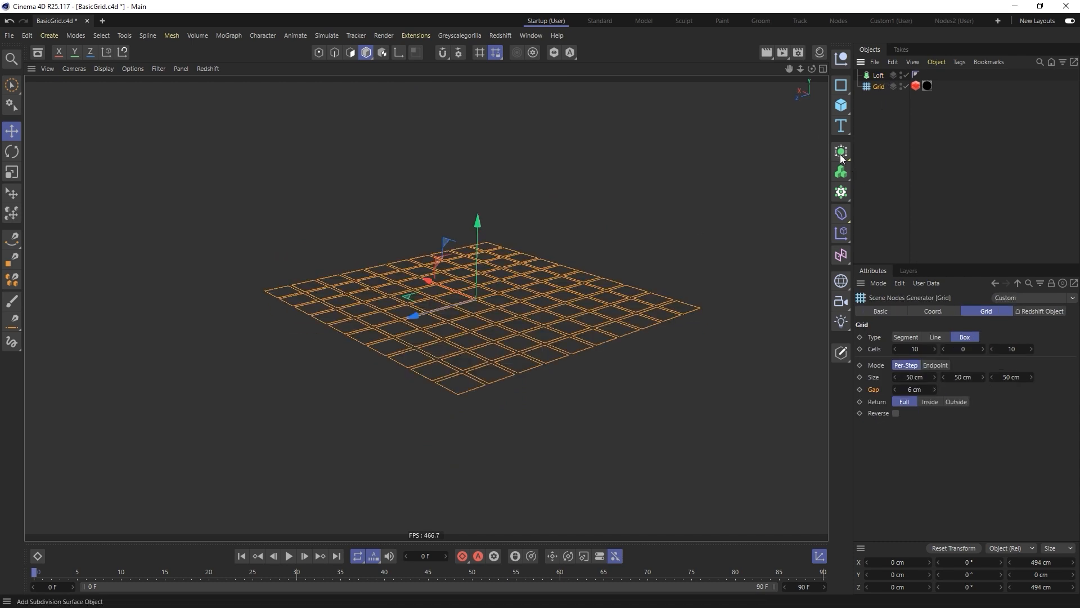
- Try the box grid inside a new Extrude generator and move it back out
left_click(841, 153)
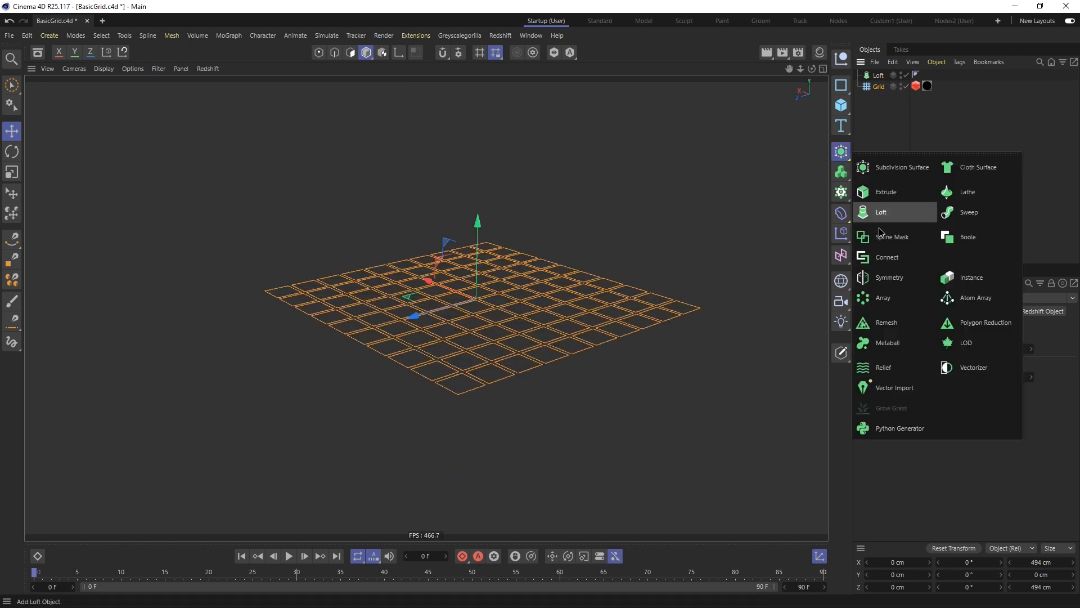
left_click(900, 194, "alt")
left_click_drag(570, 340, 555, 363, "alt")
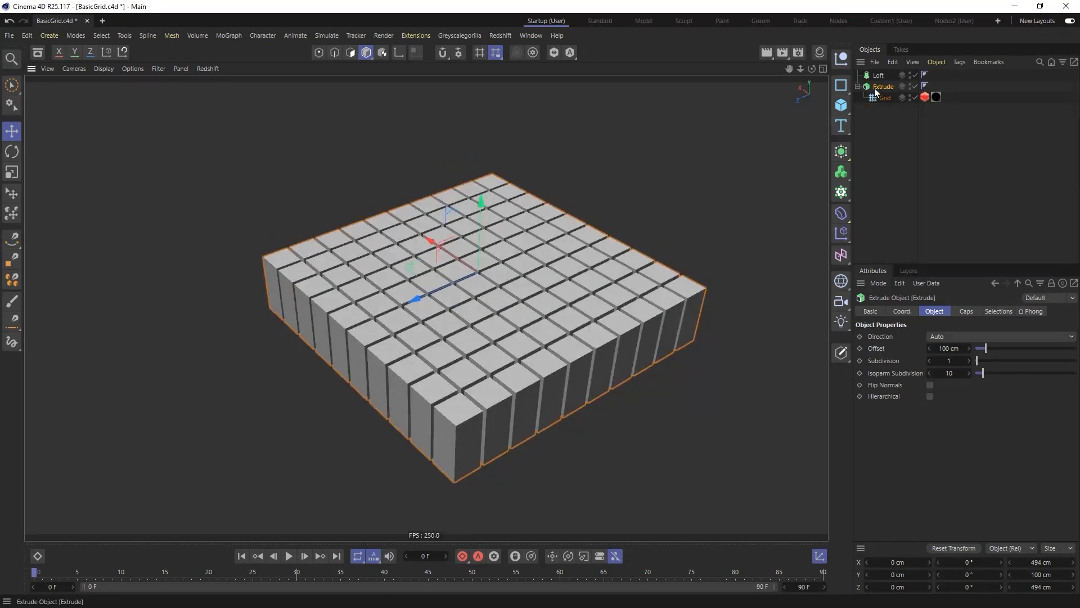
left_click_drag(881, 97, 878, 163)
- Nest the Grid in a new Volume Builder inside a Volume Mesher
left_click(841, 157)
left_click(840, 171)
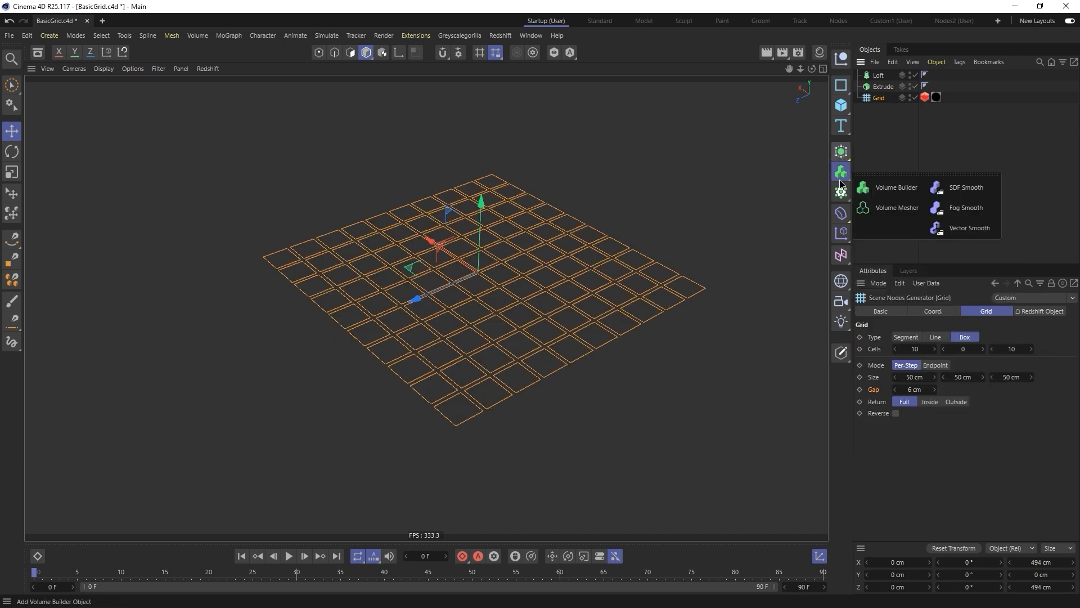
left_click(897, 188)
left_click(841, 171)
left_click(897, 207)
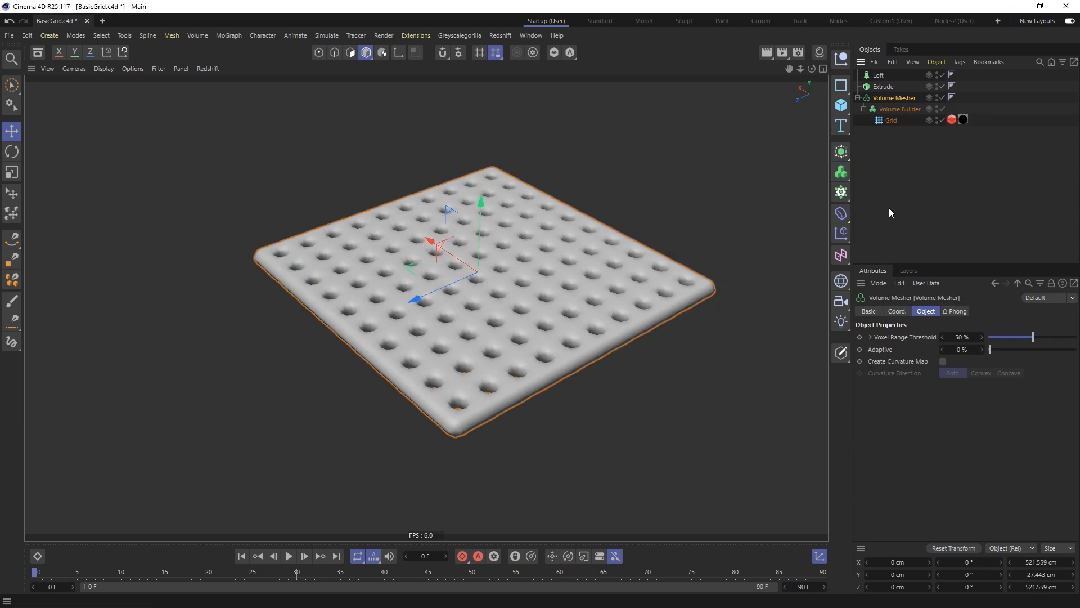
- Set the Volume Builder's voxel size to 3 cm
left_click(894, 109)
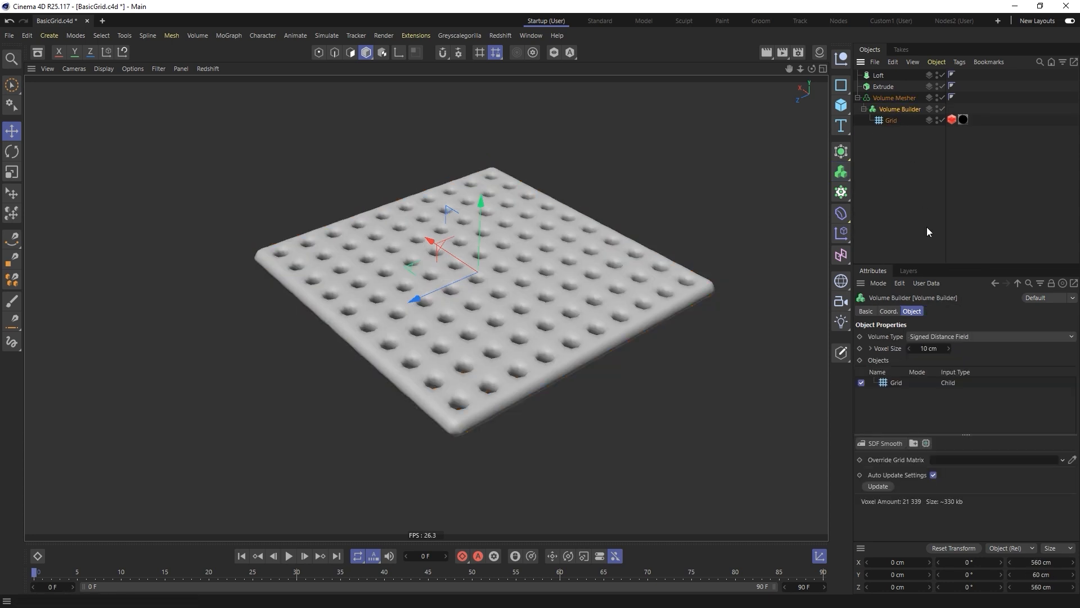
double_click(927, 348)
type("3")
key("Return")
- Set the Grid input's radius to 5 cm and density to 10 in the Volume Builder
left_click(896, 384)
double_click(946, 456)
type("5")
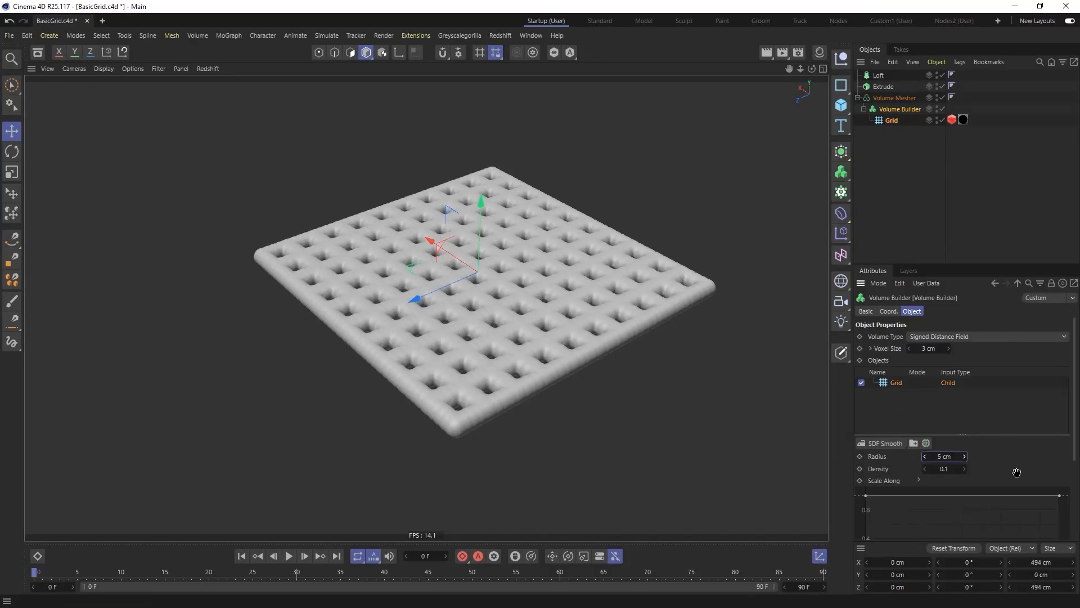
left_click(1015, 470)
type("10")
key("Return")
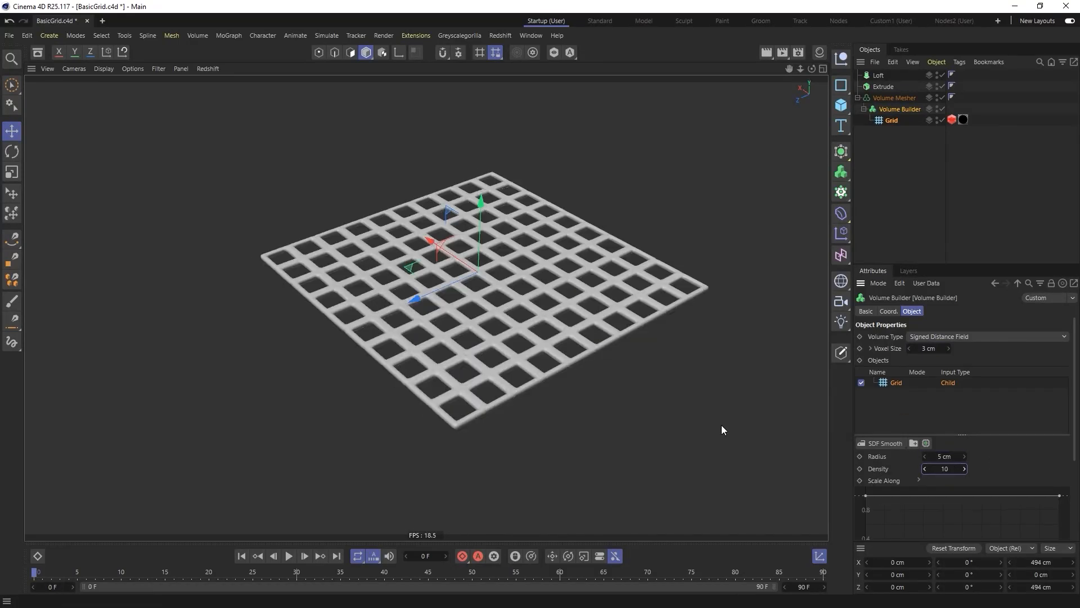
left_click_drag(487, 287, 502, 329, "alt")
scroll(529, 313, "up", 4)
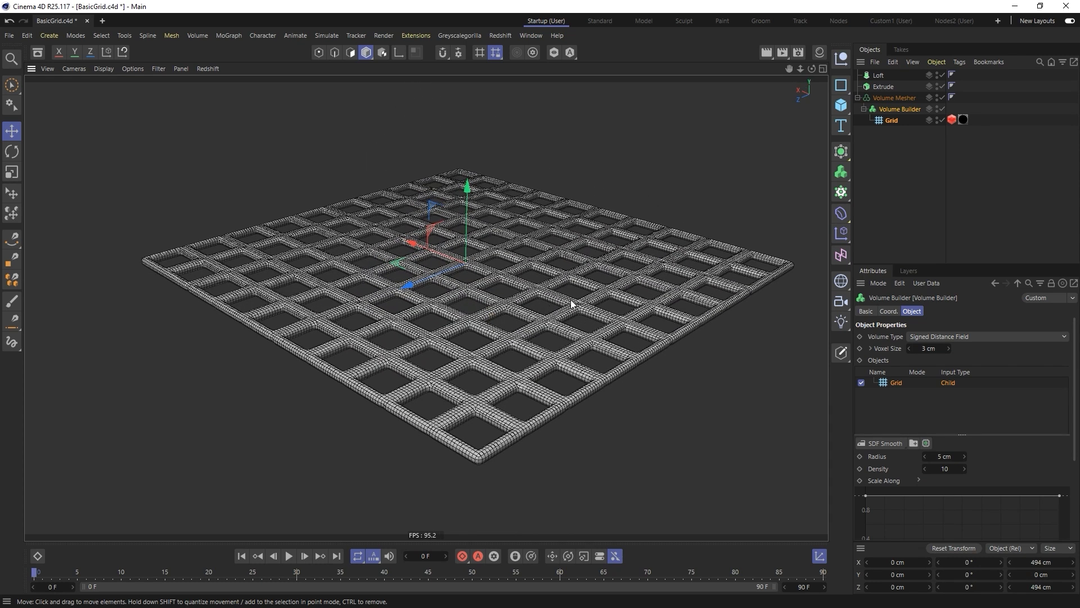
- Set the Grid's Y cell count to 2
left_click(891, 121)
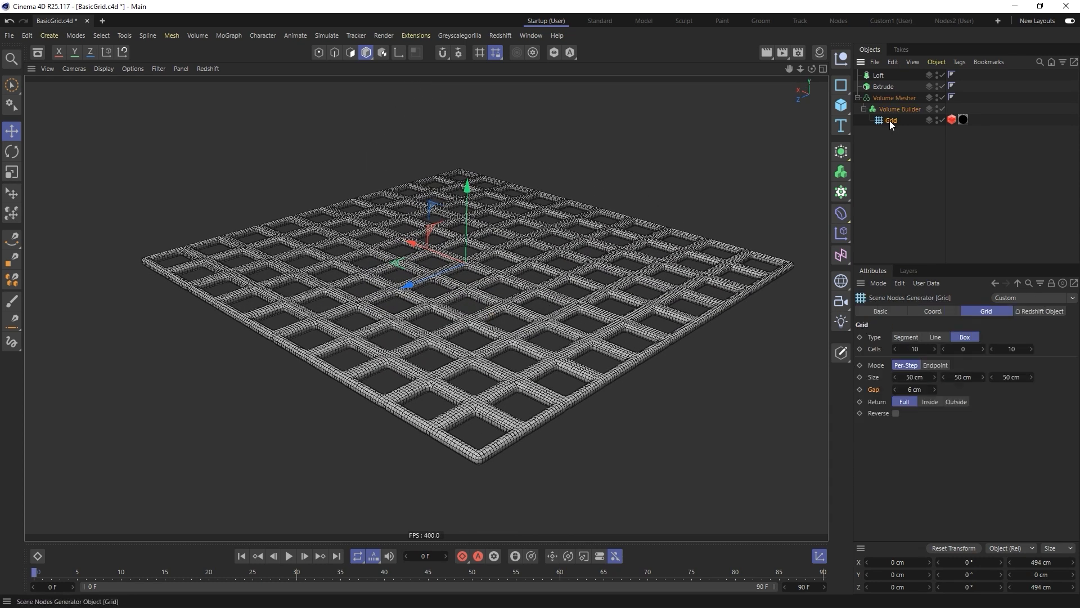
left_click(982, 348)
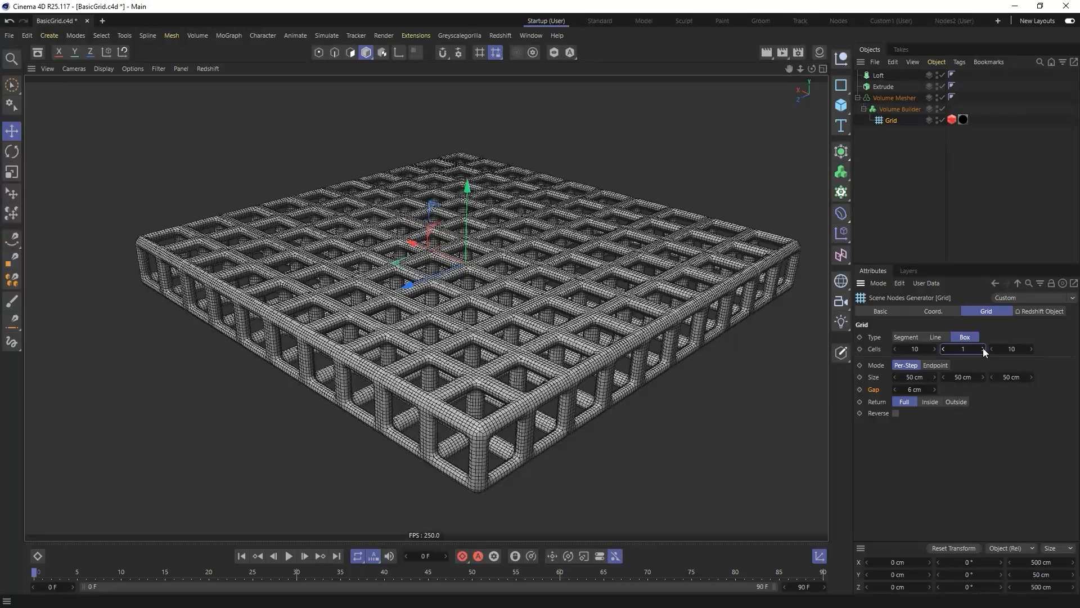
left_click(984, 349)
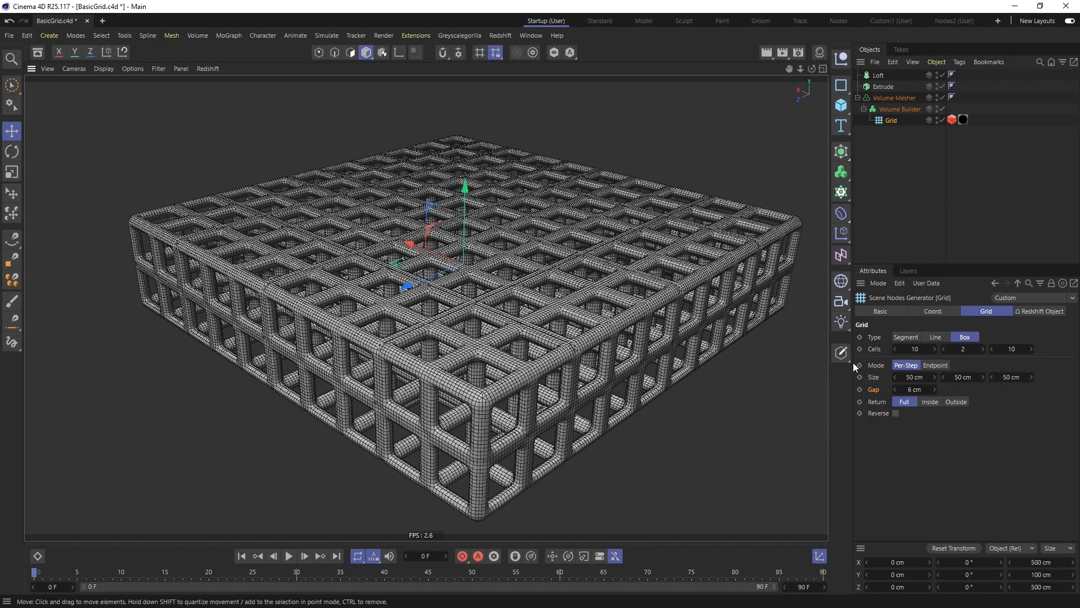
- Try the Grid's Outside return, then set Return to Inside and the type to Line
left_click(950, 401)
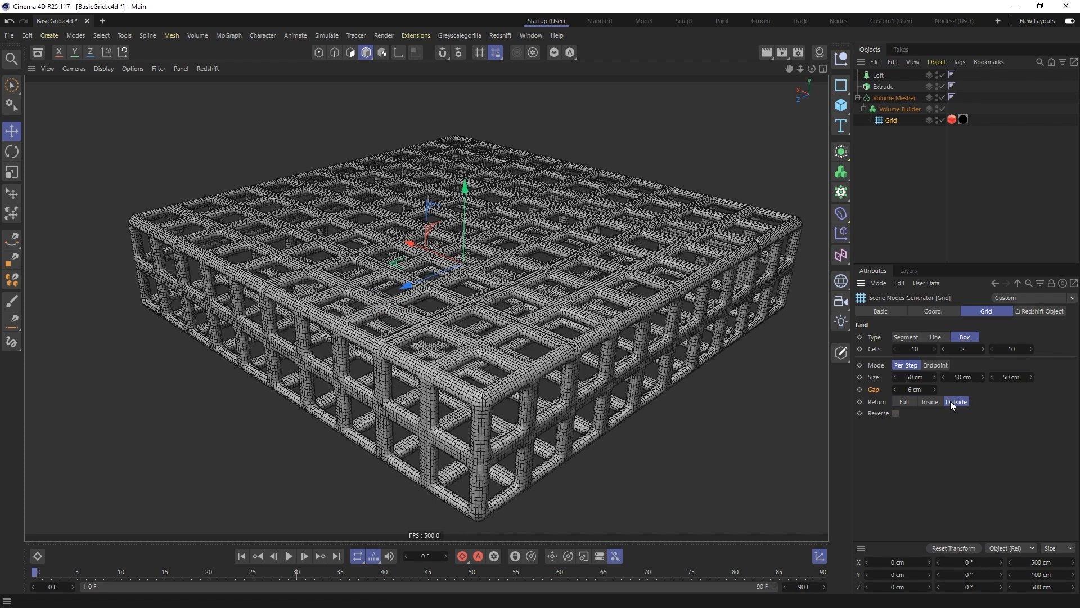
left_click_drag(504, 366, 503, 298, "alt")
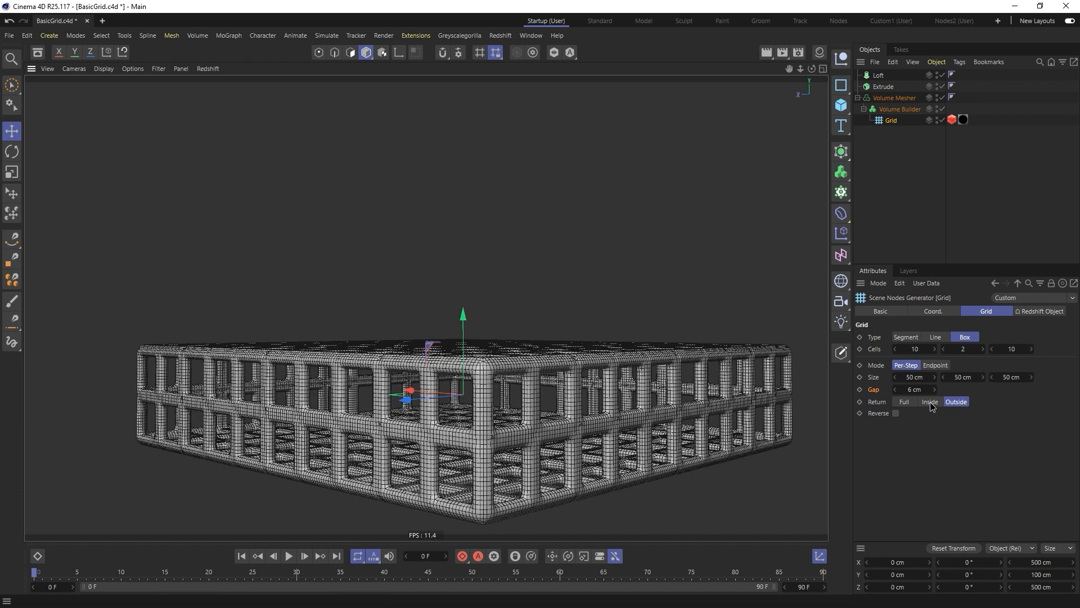
left_click(931, 402)
left_click_drag(526, 396, 530, 418, "alt")
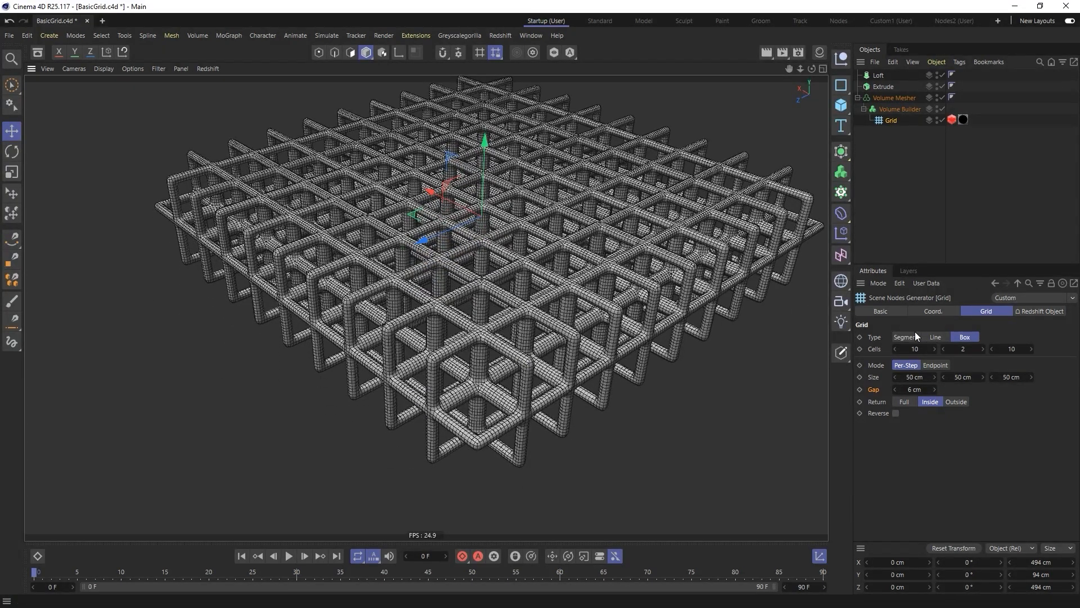
left_click(936, 337)
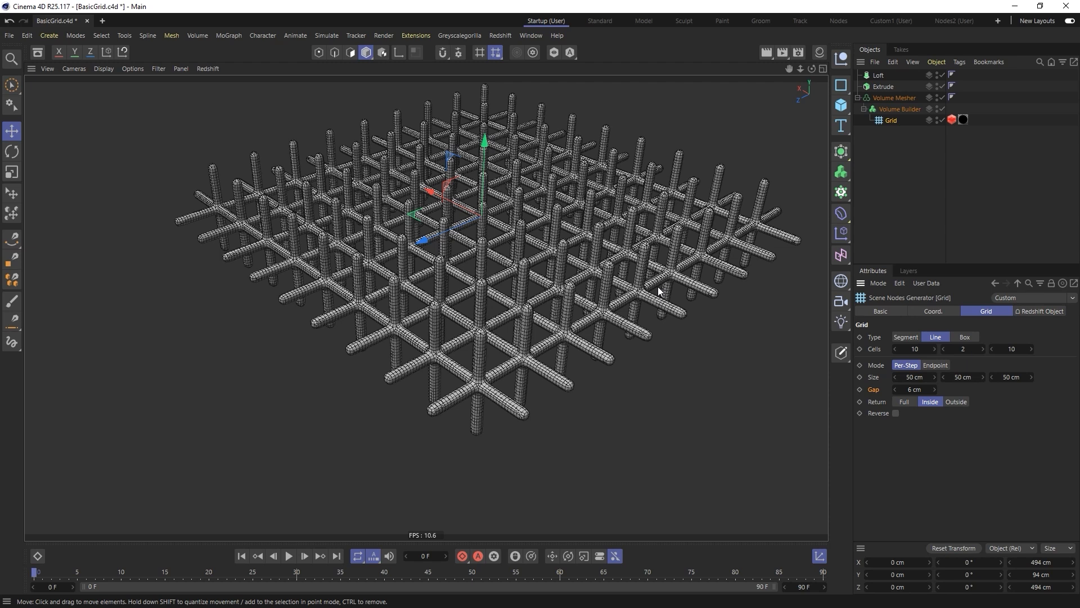
- Move the Grid out of the Volume Builder and delete the Loft, Extrude, Volume Mesher and Volume Builder
left_click_drag(904, 120, 889, 128)
left_click_drag(966, 108, 898, 76)
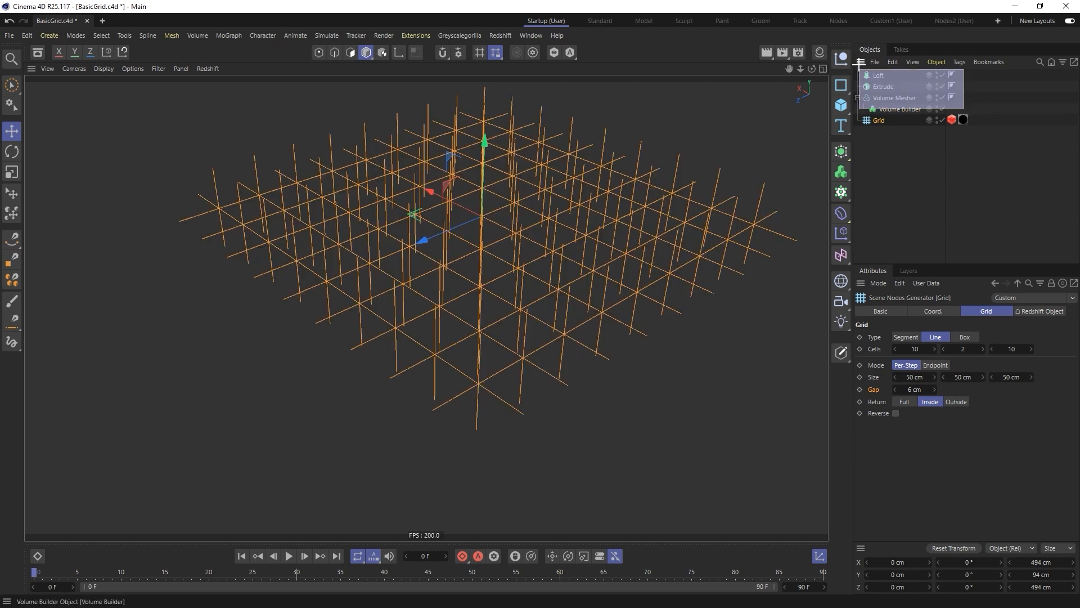
key("Delete")
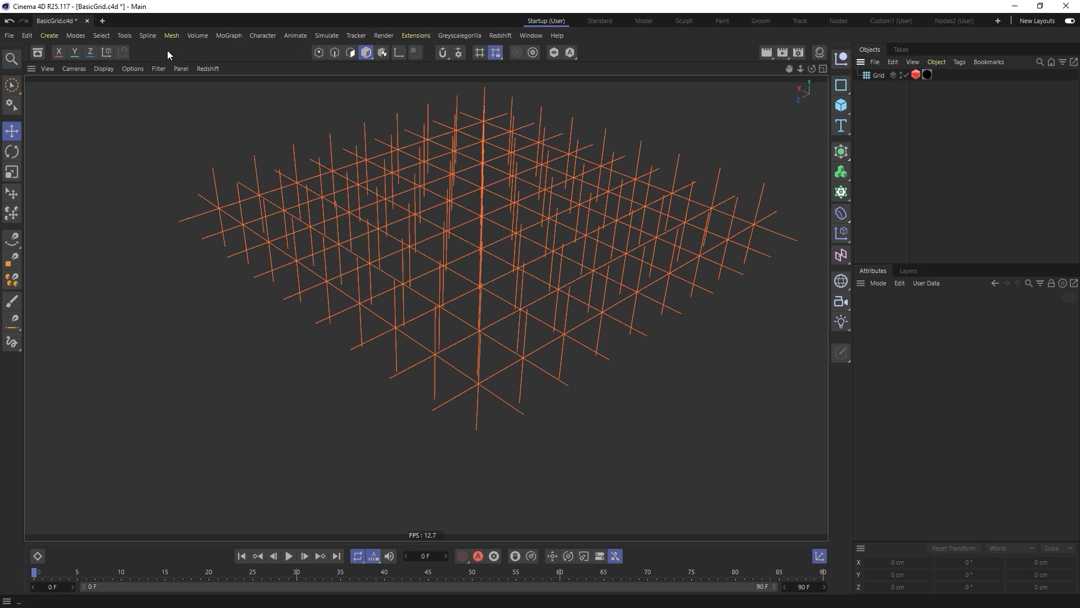
- Save the project and add an FUI Graph generator to the scene from the asset library
left_click(38, 52)
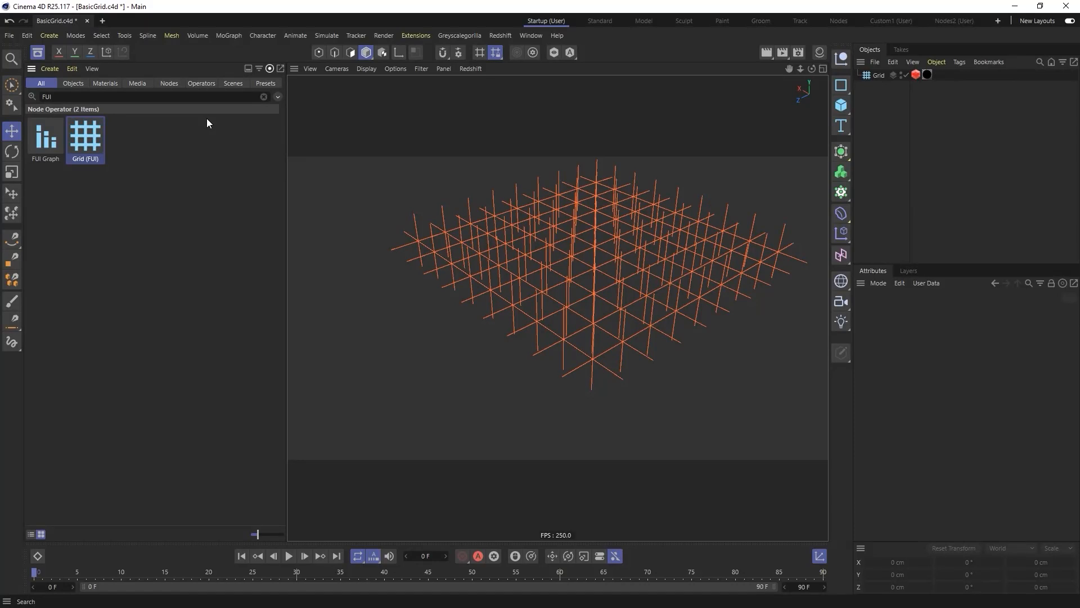
key("ctrl+s")
key("ctrl+d")
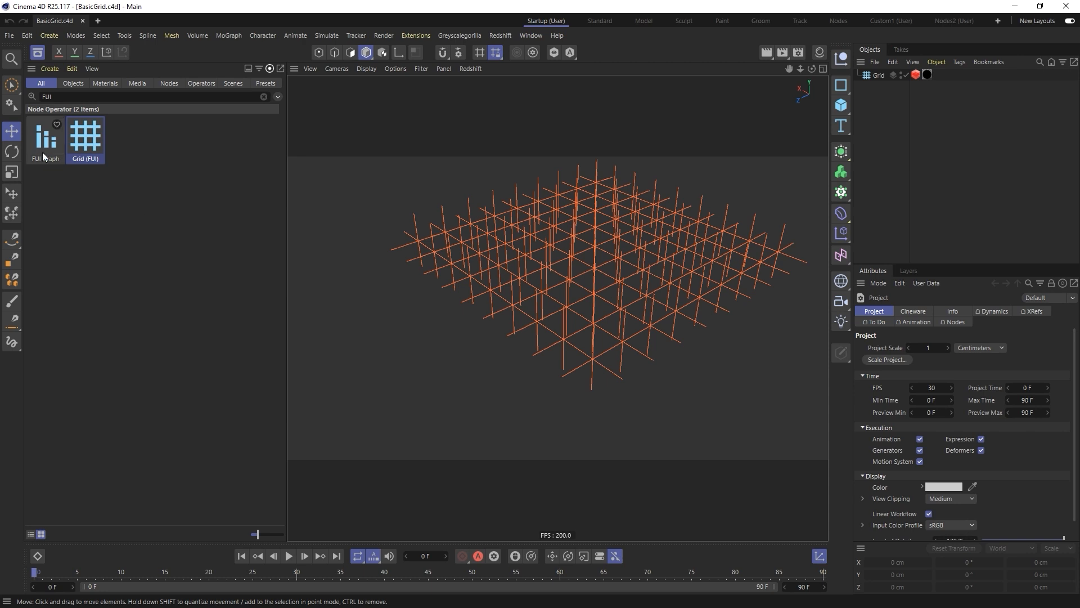
left_click_drag(40, 145, 884, 94)
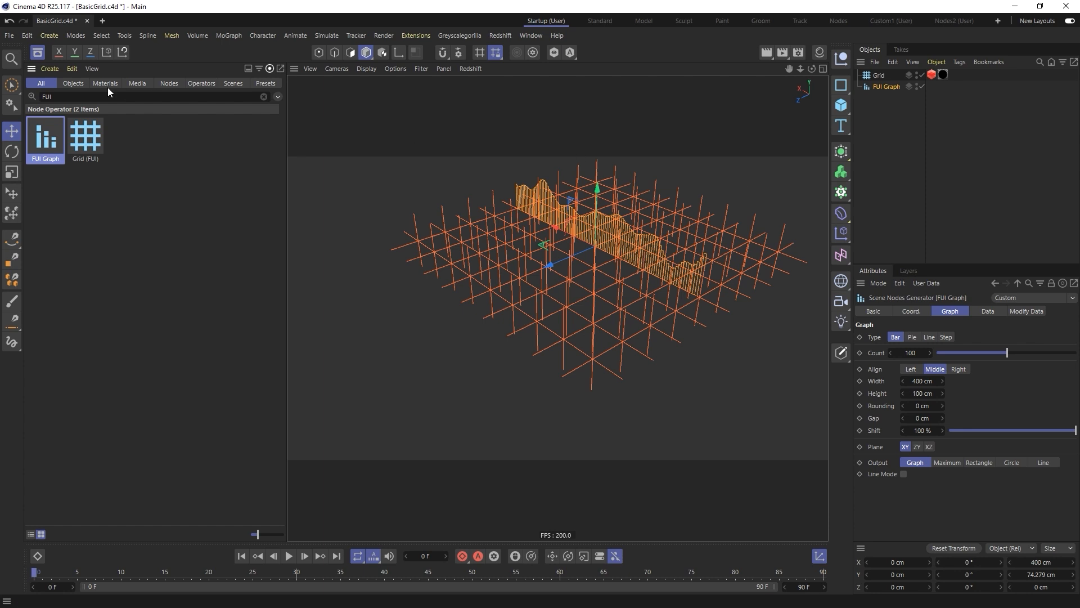
left_click(37, 53)
- Move the Redshift object tag and material from the Grid to the FUI Graph and delete the Grid
left_click_drag(944, 75, 937, 85, "ctrl")
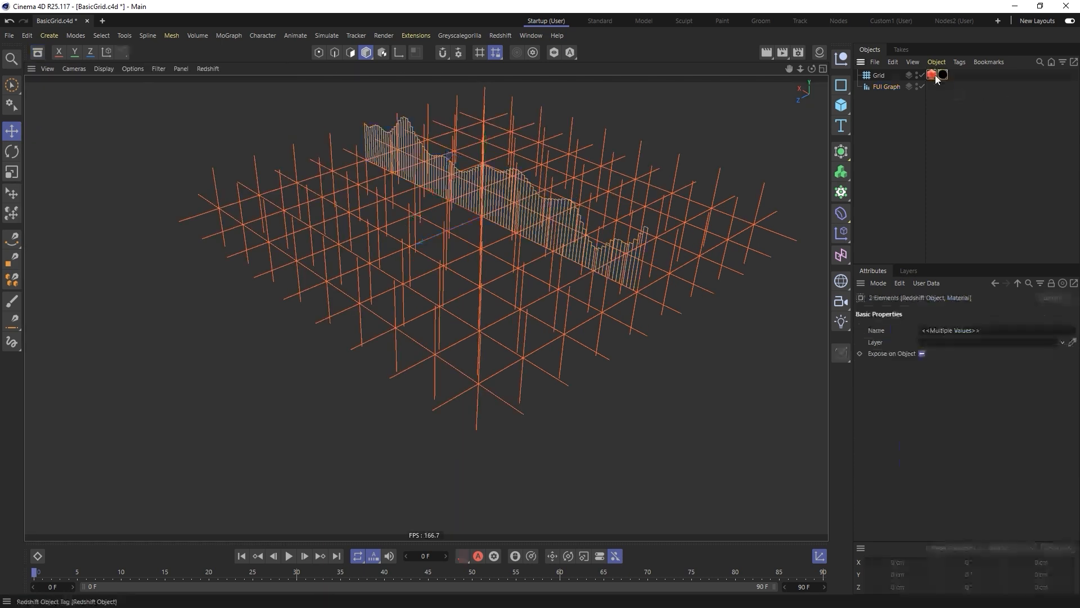
left_click(878, 75)
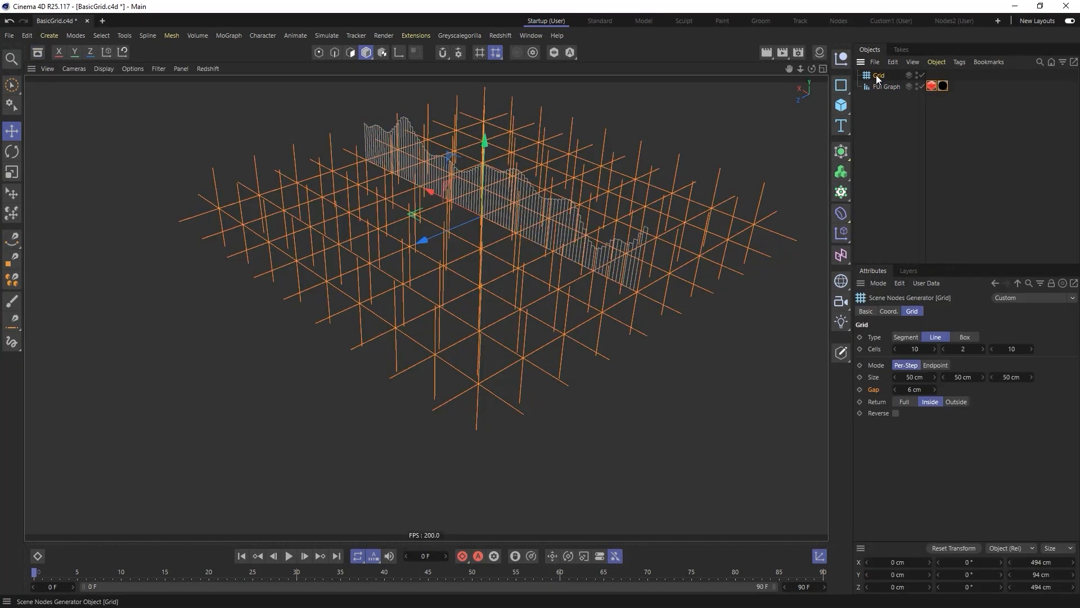
key("Delete")
left_click(876, 75)
- View the FUI Graph from the front and examine its Data, Modify Data and Graph settings
left_click_drag(542, 217, 338, 185, "alt")
middle_click_drag(614, 238, 481, 286, "alt")
right_click_drag(481, 286, 548, 272, "alt")
middle_click_drag(549, 272, 538, 323, "alt")
left_click_drag(538, 323, 505, 314, "alt")
right_click_drag(510, 317, 555, 322, "alt")
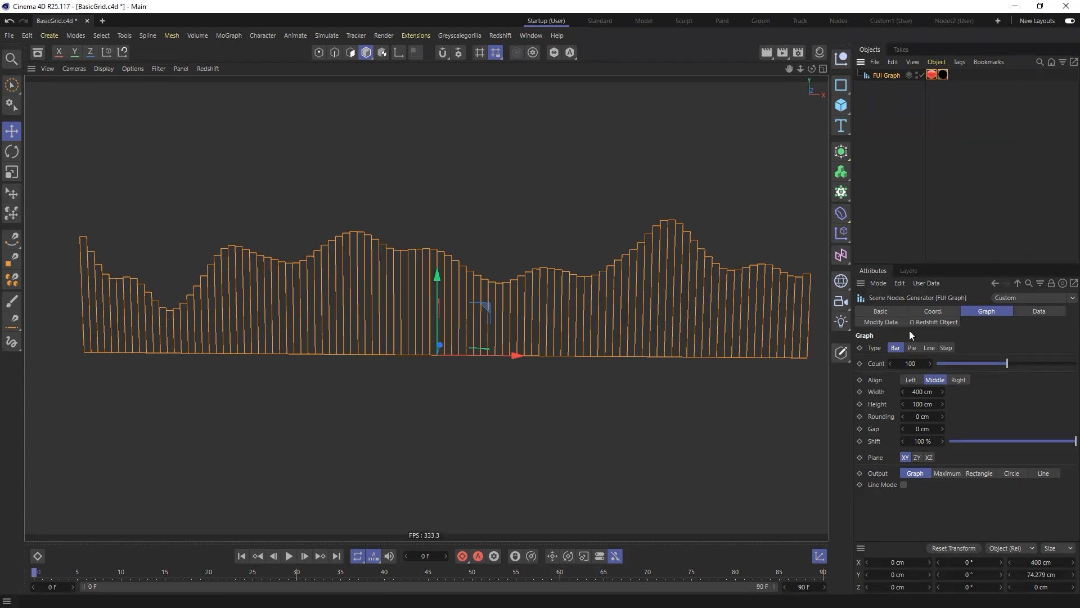
left_click(1034, 313)
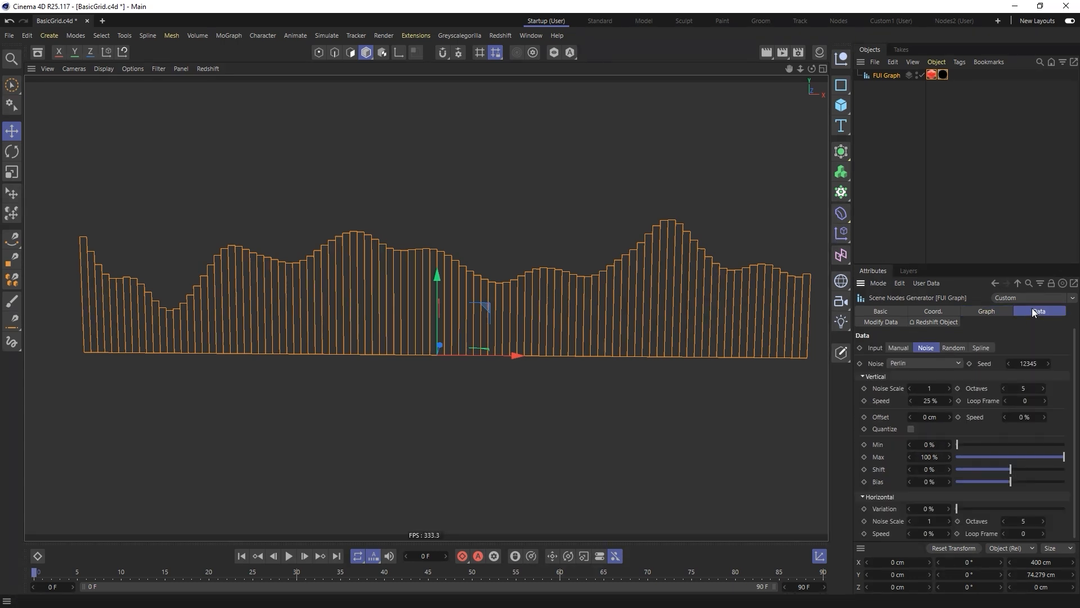
left_click(883, 323)
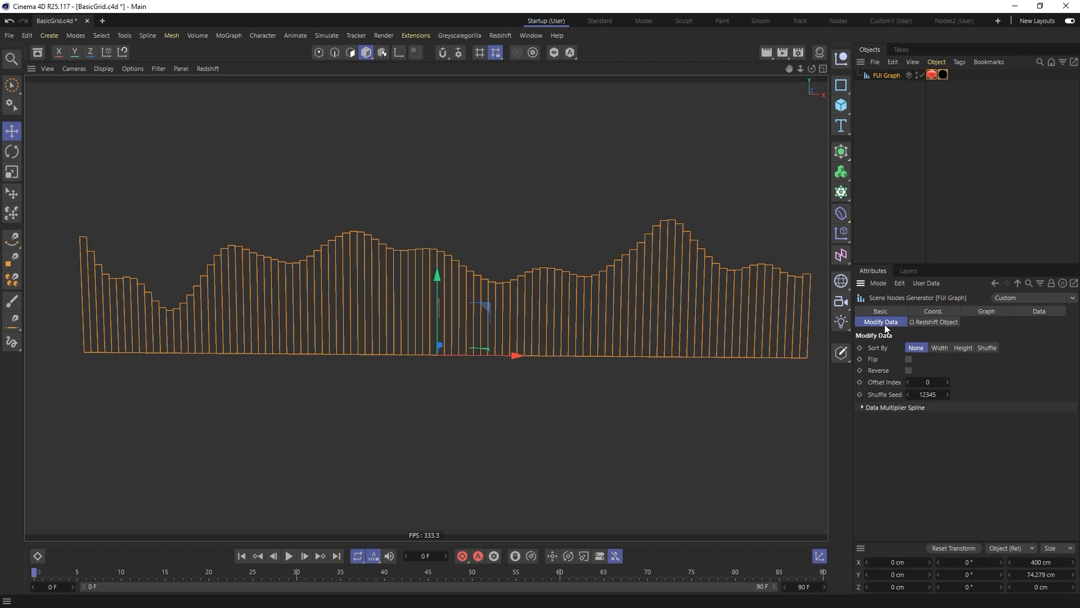
left_click(979, 311)
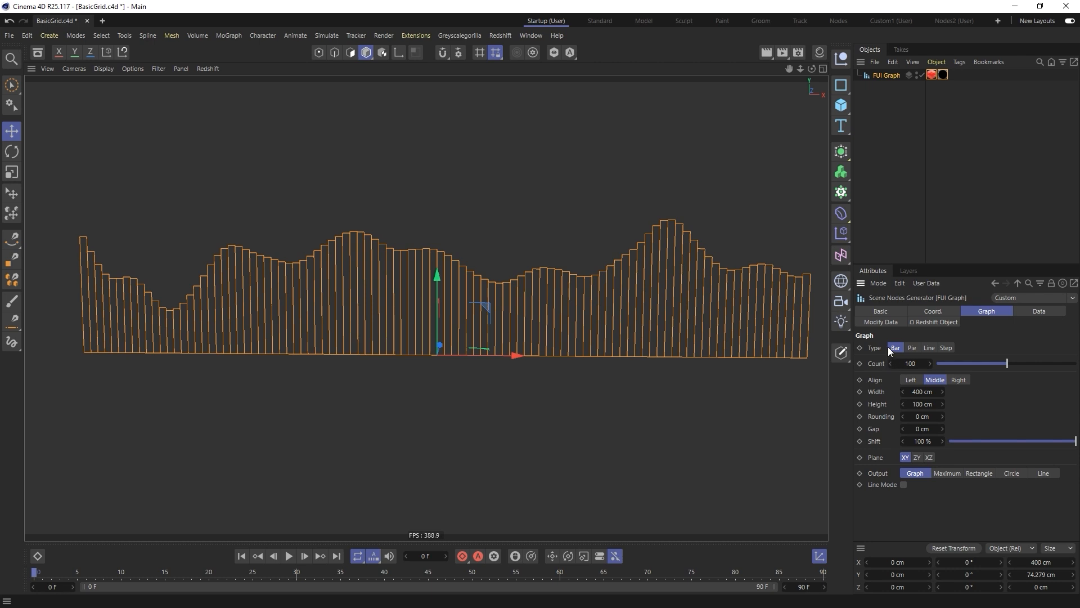
- Try the Line, Step and Pie types on the FUI Graph, then return it to Bar
left_click(929, 348)
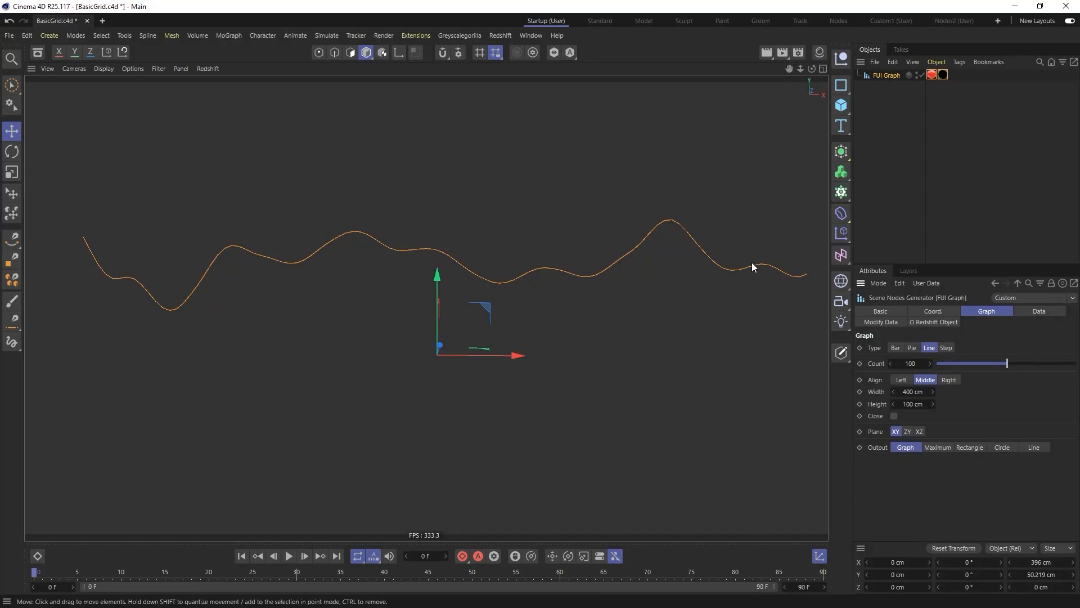
left_click(948, 348)
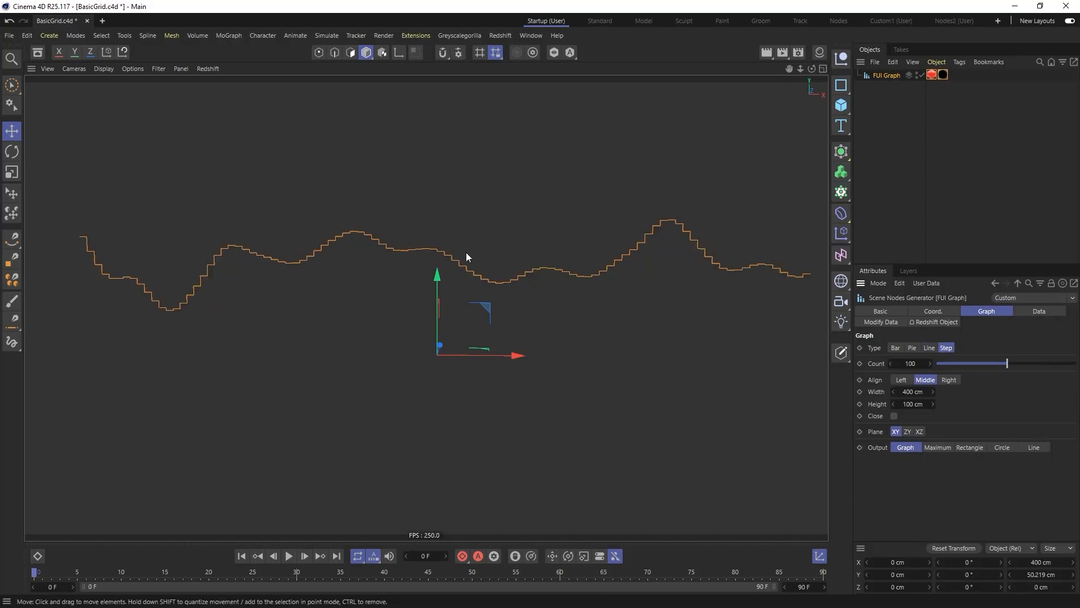
left_click(913, 348)
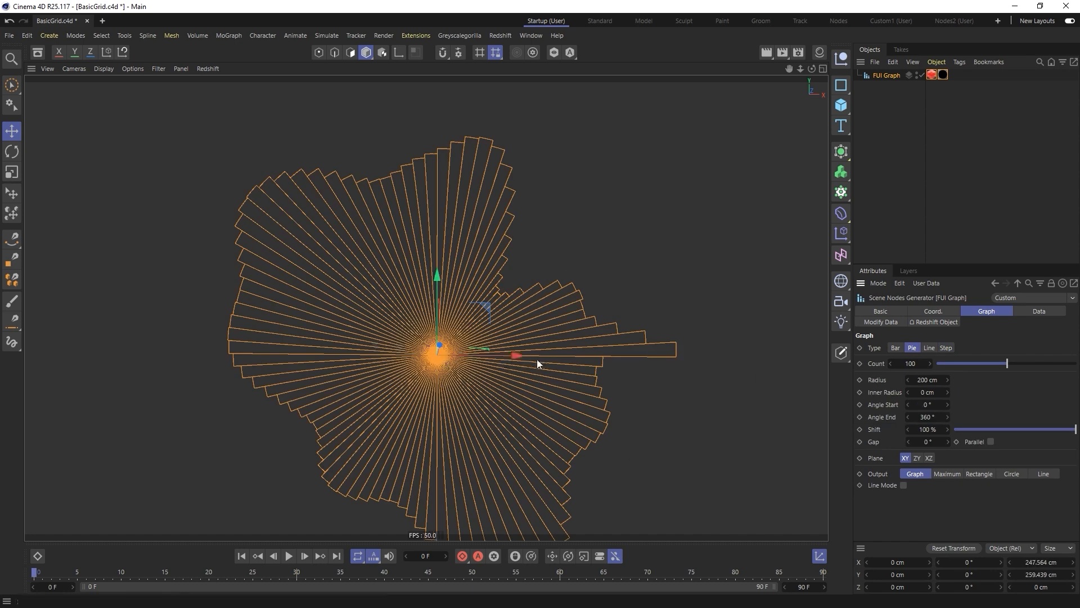
left_click(895, 349)
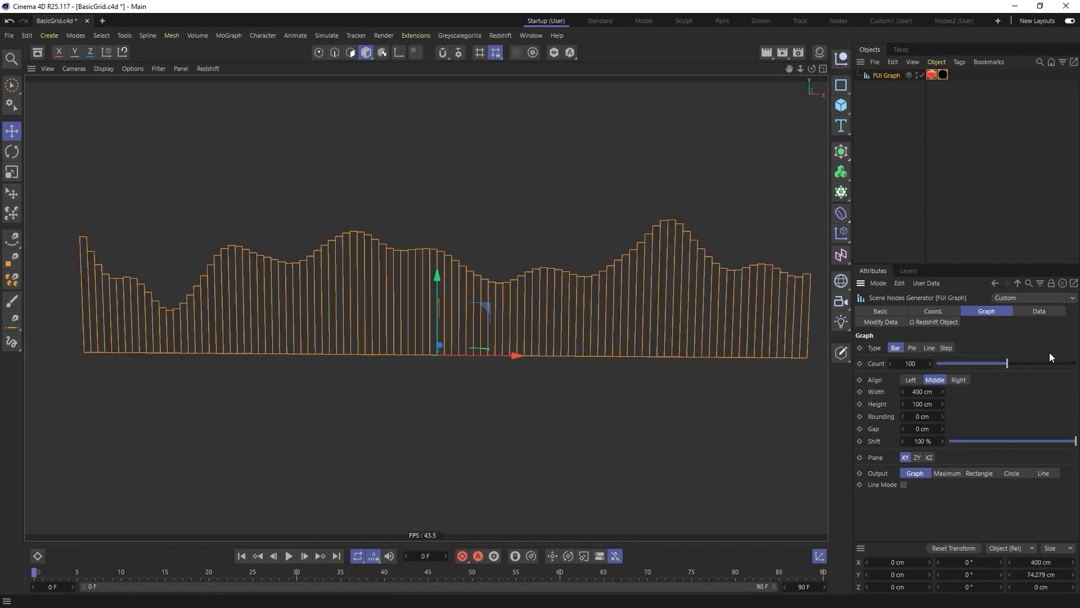
- Try higher bar counts such as 142 on the FUI Graph, then reset the count to 100
left_click_drag(987, 363, 1037, 366)
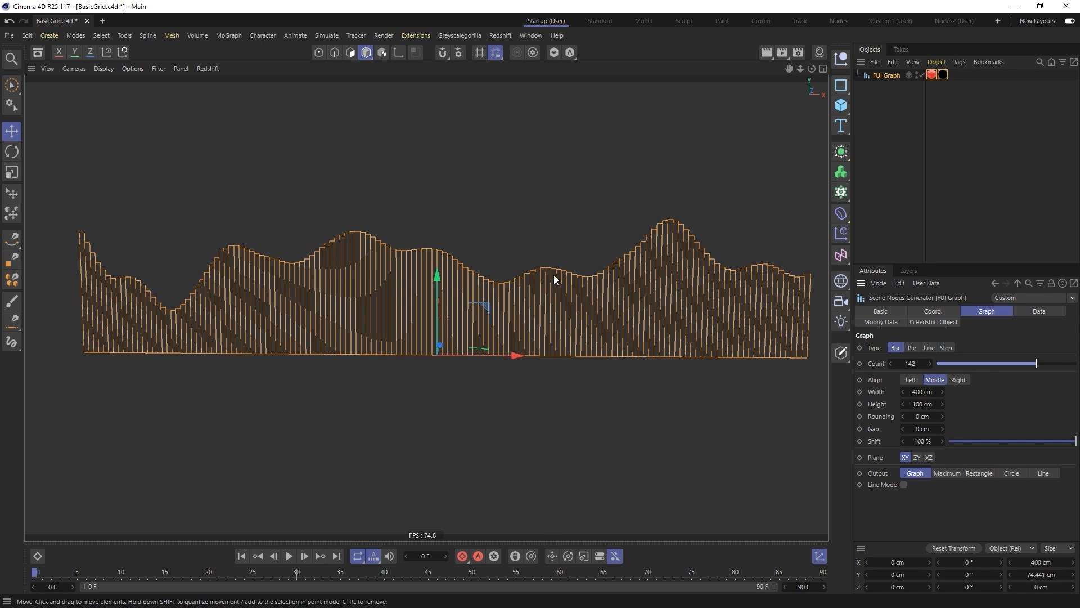
left_click_drag(994, 366, 1048, 366)
left_click_drag(930, 364, 865, 374)
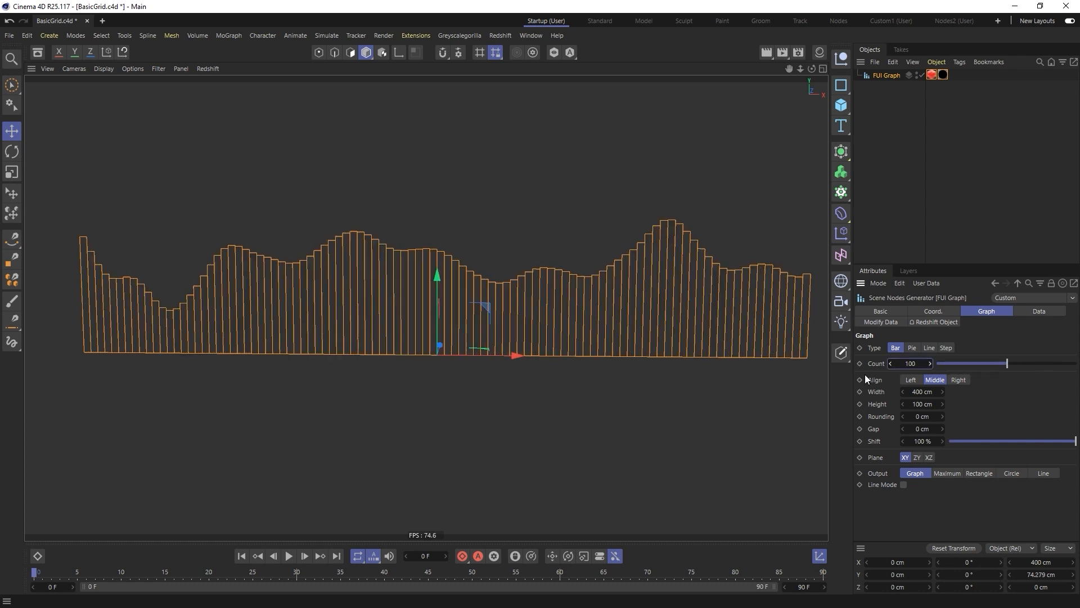
- Try the graph's Left and Right alignments, then return it to Middle
left_click(911, 380)
left_click(935, 380)
left_click(958, 380)
left_click(934, 381)
- Try a different width and a height of 67 cm on the graph, then restore both values
left_click_drag(903, 392, 918, 391)
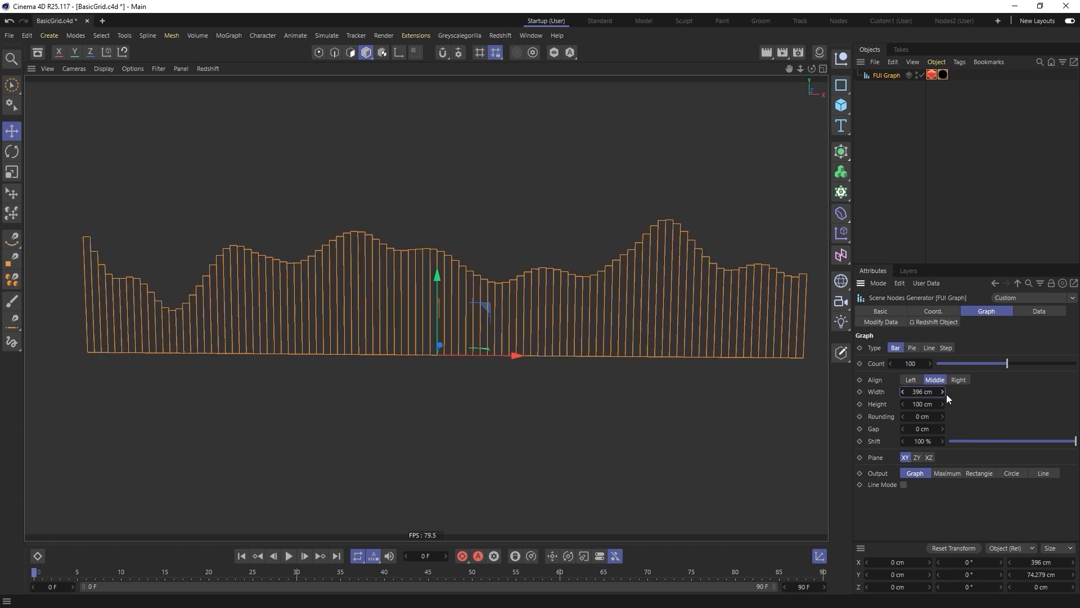
left_click(944, 393)
double_click(922, 404)
type("67")
key("Return")
key("ctrl+z")
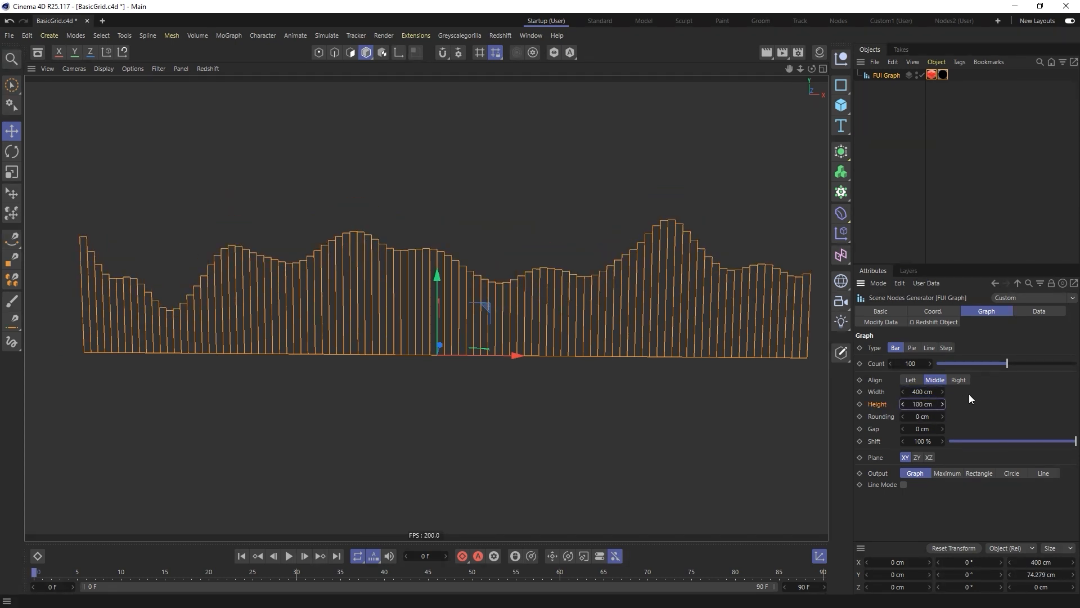
- Lower the bar count to 29 and try rounding the bars by 2 cm and 57 cm, then reset the rounding
left_click(958, 363)
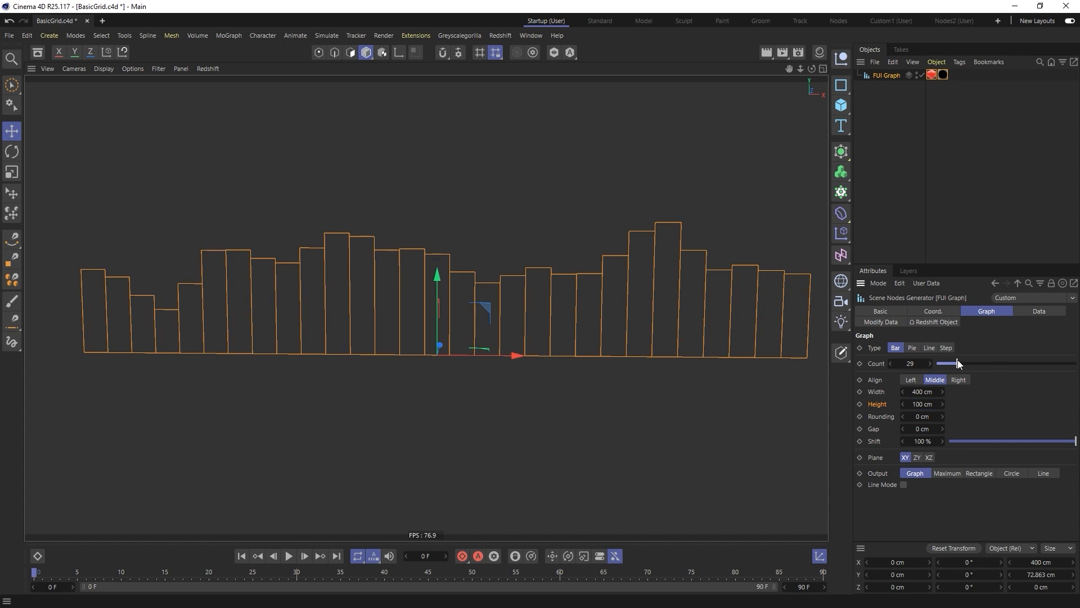
left_click(943, 416)
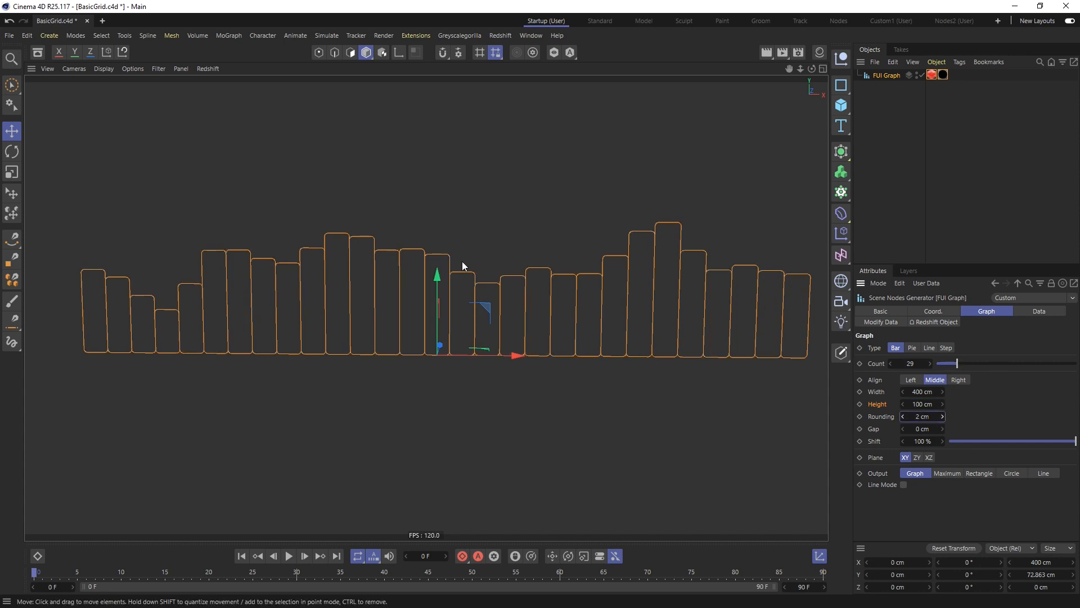
left_click_drag(942, 418, 974, 418)
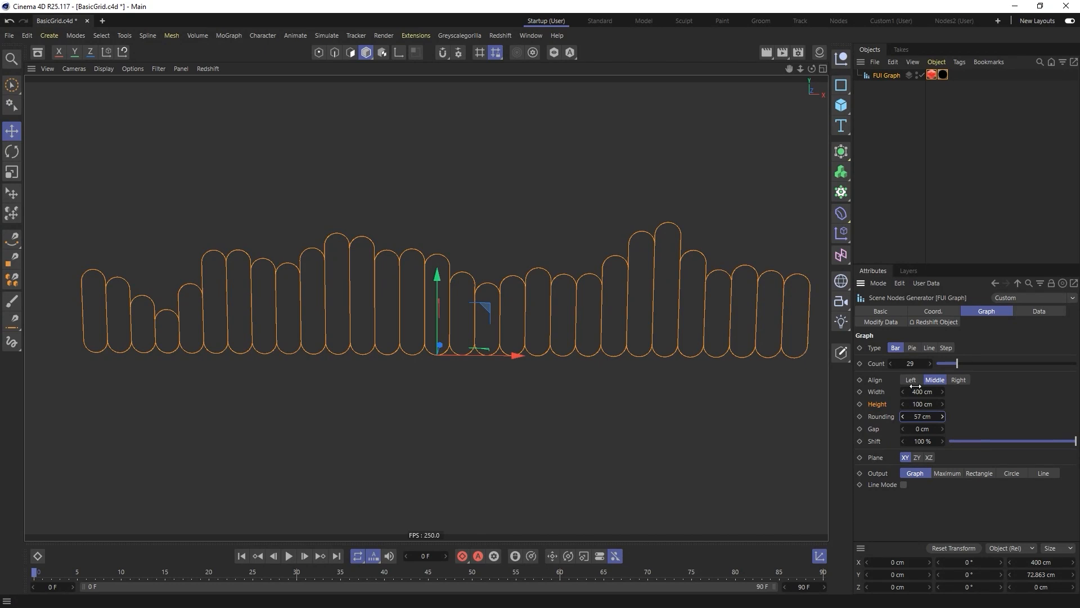
mouse_move(941, 418)
left_mouse_down()
mouse_move(911, 430)
mouse_move(935, 431)
left_mouse_up()
- Try a 5 cm gap between the graph's bars, then reset the gap to 0 cm
left_click(940, 431)
left_click(940, 431)
left_click(941, 431)
left_click(940, 431)
left_click(943, 430)
left_click(943, 430)
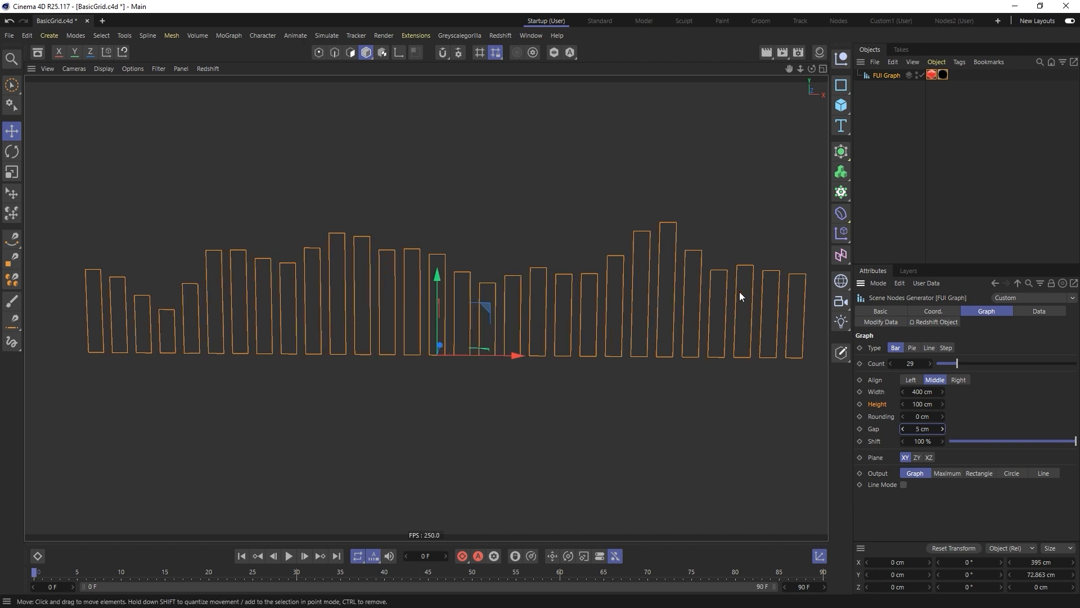
right_click(941, 428)
- Try bar shifts of -100 % and 0 % and a count of 172, then reset the shift and count to 100 % and 100
left_click(881, 440)
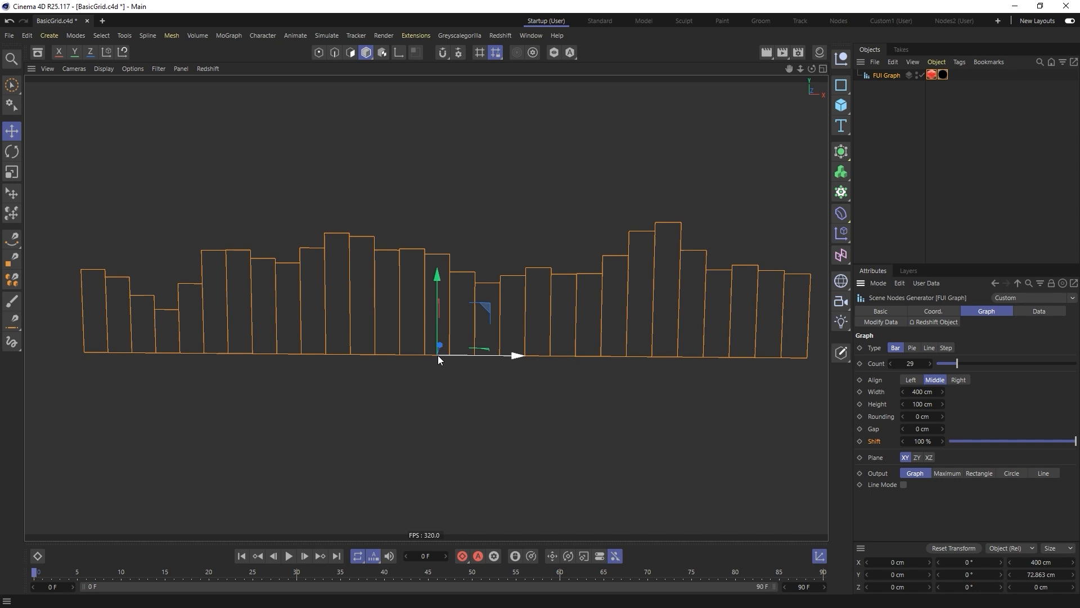
left_click_drag(1072, 442, 812, 437)
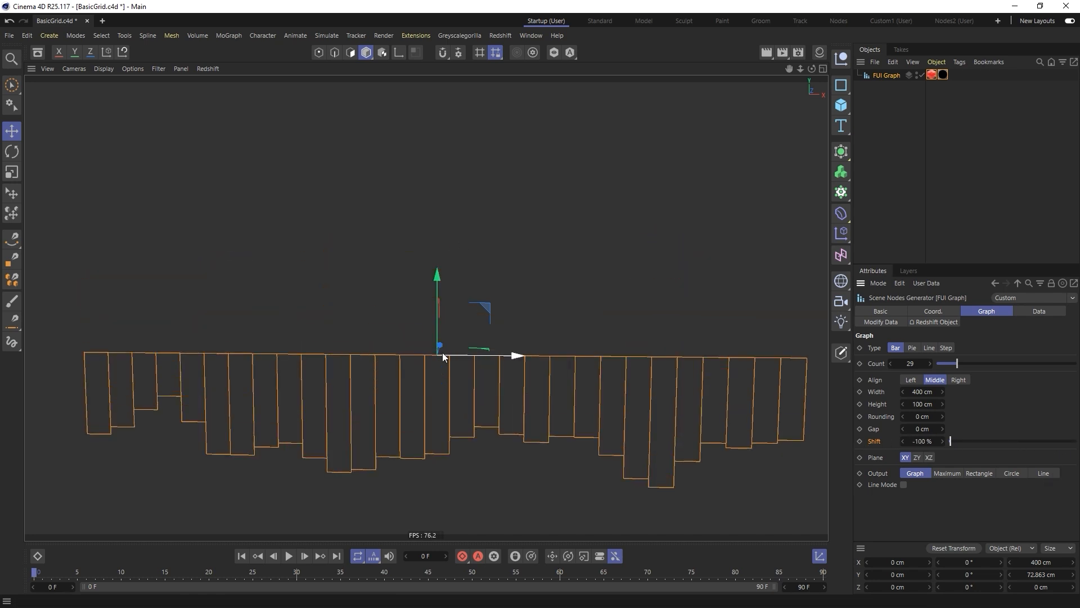
left_click(929, 441)
type("0")
key("Return")
left_click_drag(959, 365, 1058, 364)
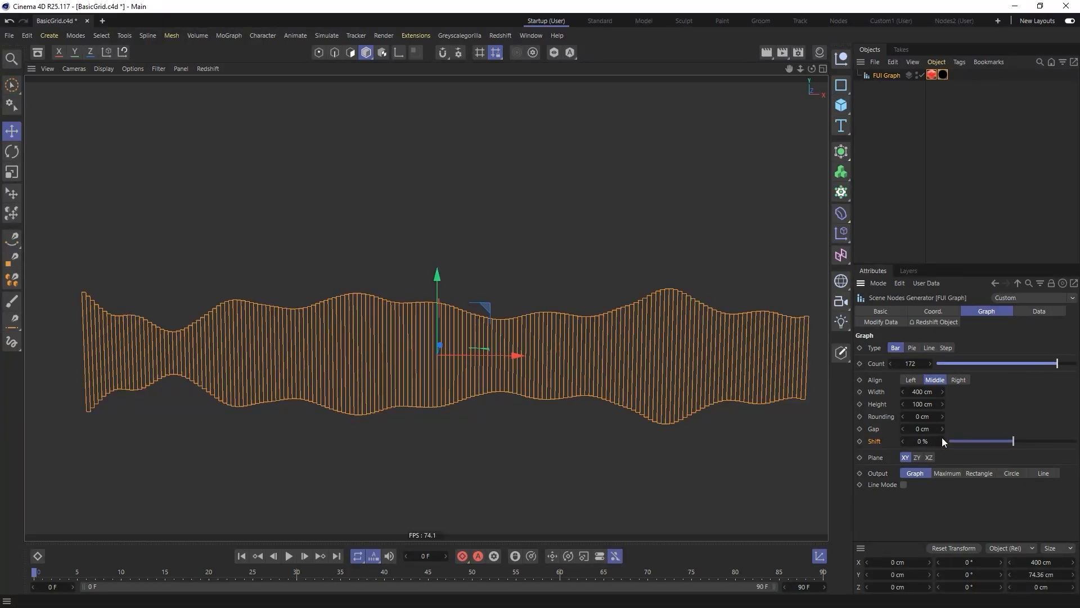
left_click_drag(943, 441, 943, 409)
right_click(930, 363)
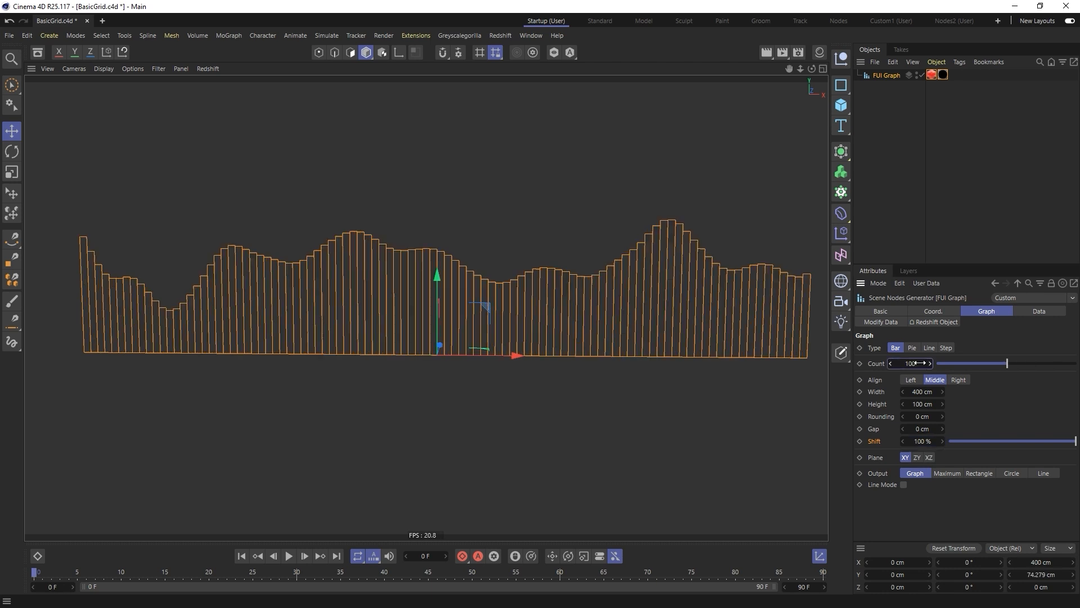
- Try orienting the graph on the ZY and XZ planes, then return it to XY
left_click(918, 457)
left_click(929, 456)
left_click(906, 457)
- Set the graph's data input to Random and check the graph and data settings
left_click(1026, 313)
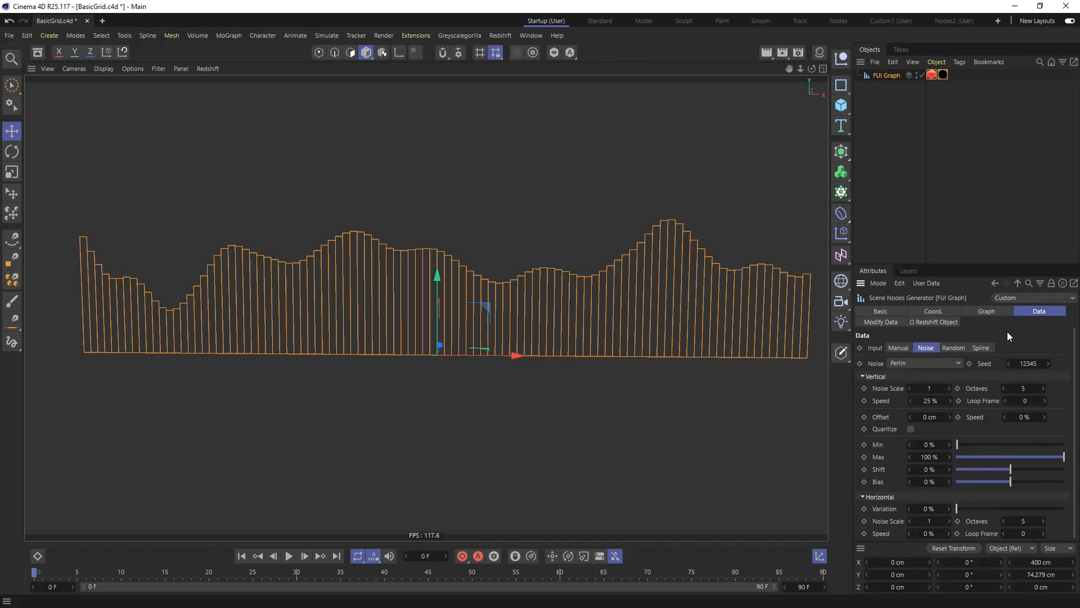
left_click(950, 347)
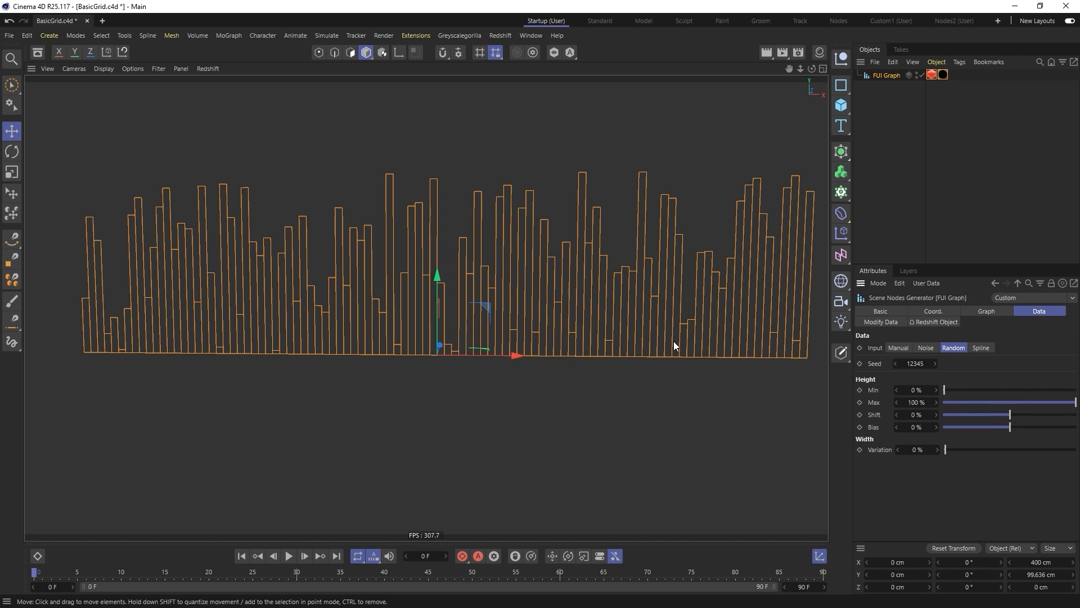
left_click(986, 310)
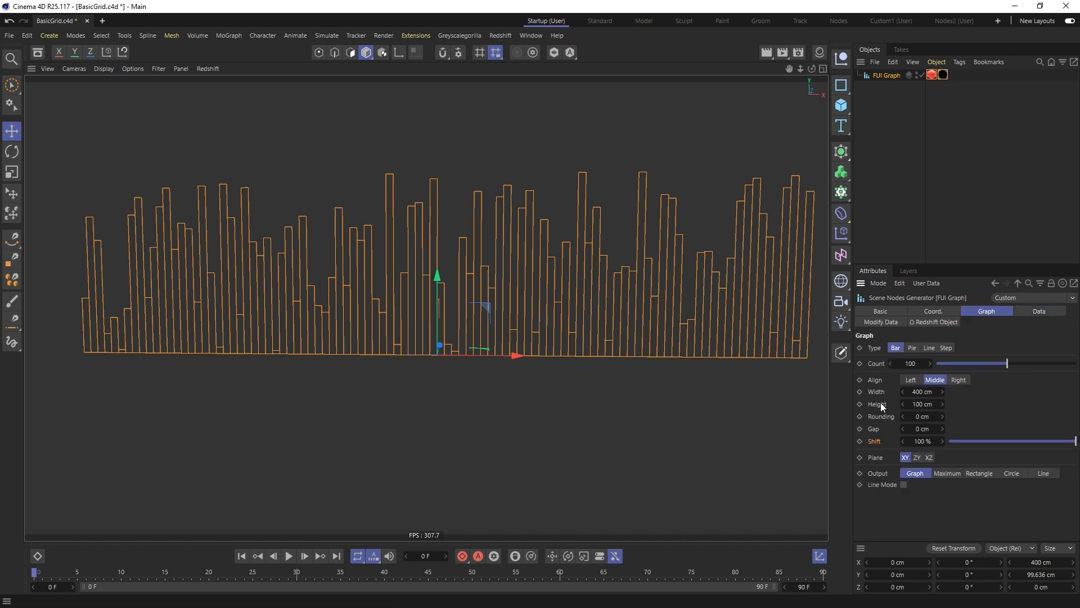
left_click(1041, 312)
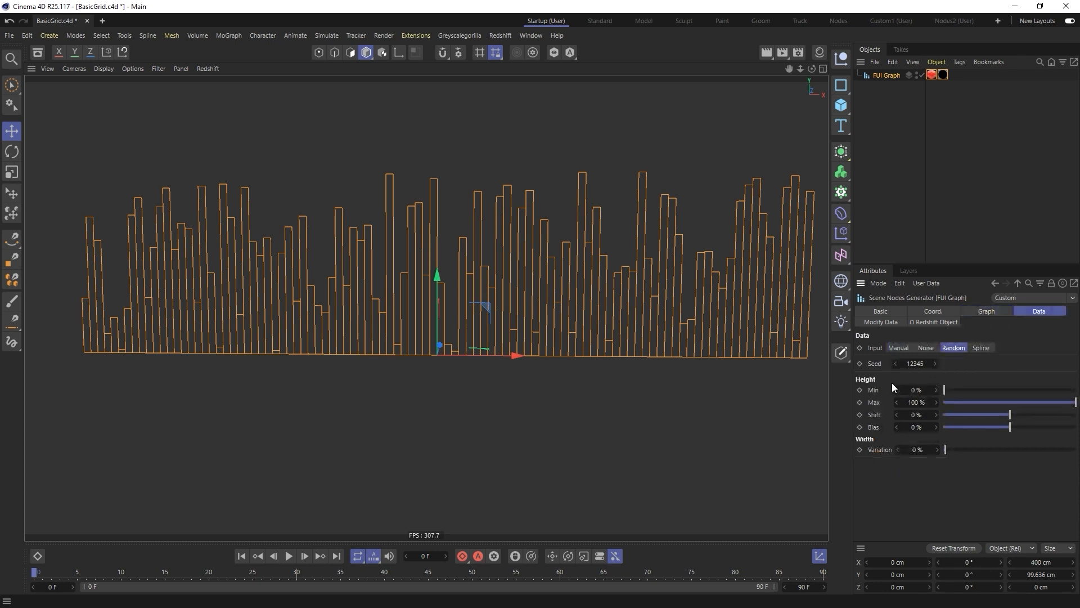
- Change the random data's seed to 12352
left_click(937, 365)
left_click(936, 365)
left_click(936, 365)
left_click(936, 365)
left_click(937, 365)
left_click(935, 365)
left_click(936, 364)
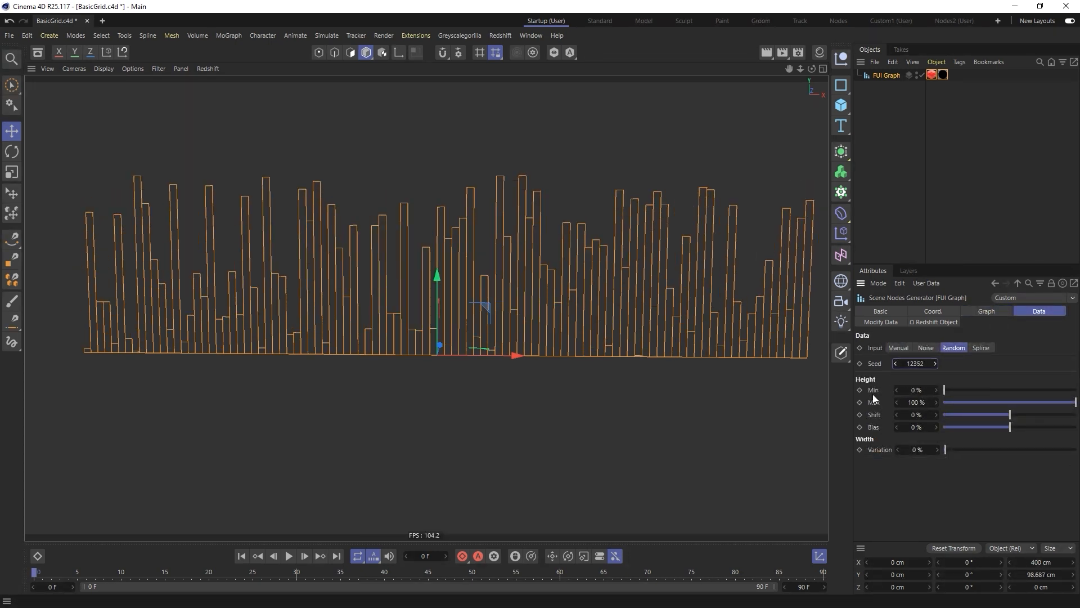
- Try different Min, Max, Shift and Bias values for the random bar heights, then reset them to their defaults
mouse_move(944, 389)
left_mouse_down()
mouse_move(998, 388)
mouse_move(924, 392)
left_mouse_up()
mouse_move(1074, 403)
left_mouse_down()
mouse_move(1000, 401)
mouse_move(1076, 403)
left_mouse_up()
left_click_drag(1009, 414, 937, 417)
right_click(936, 417)
left_click_drag(1011, 427, 1076, 427)
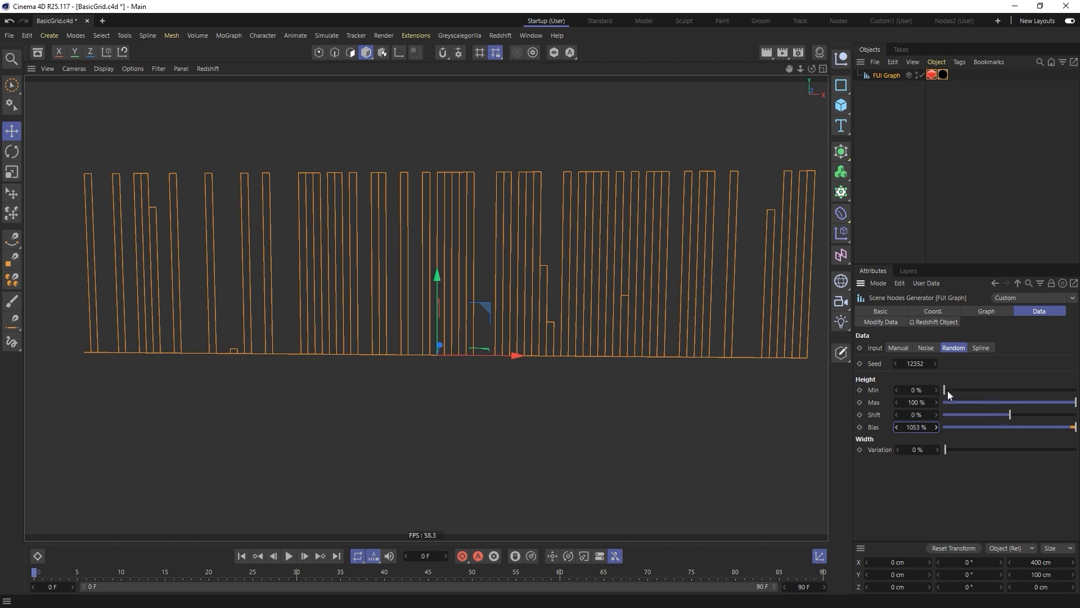
right_click(937, 426)
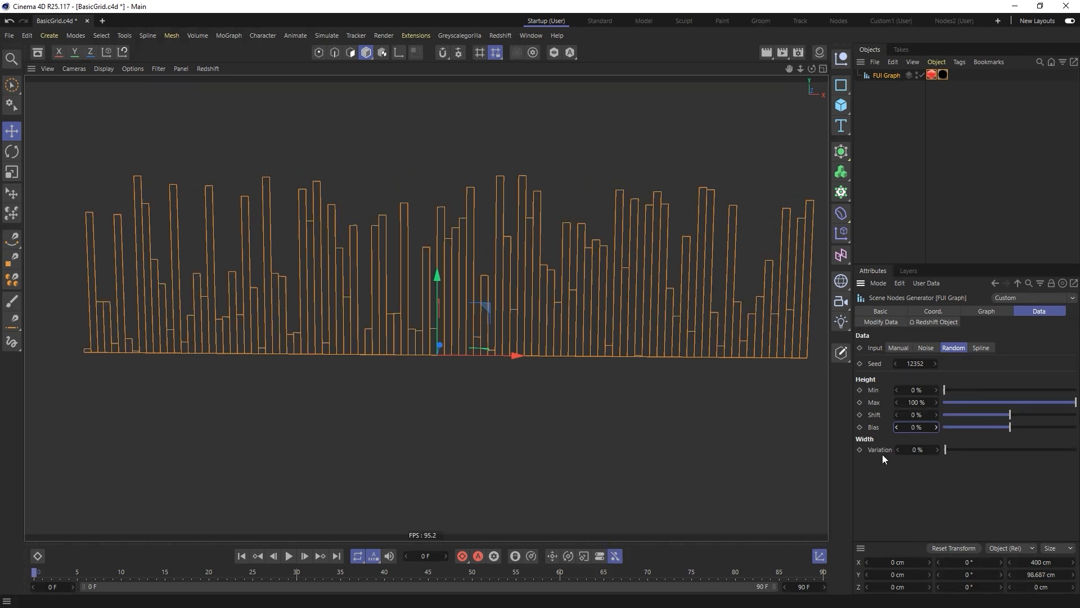
- Set the random data's width variation to 66 % and check the graph and data settings
left_click_drag(946, 449, 1032, 449)
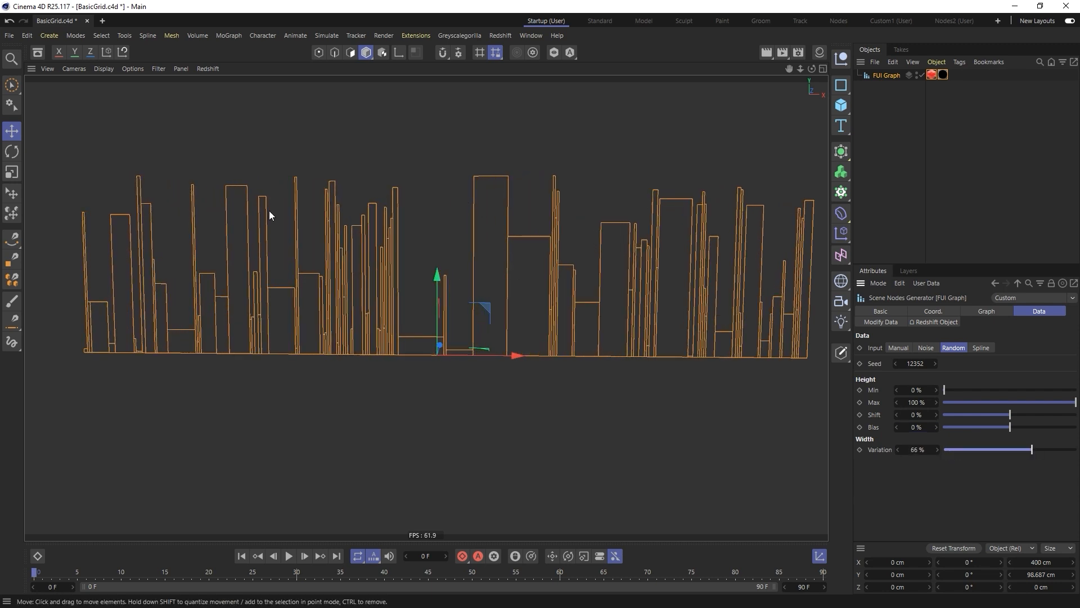
left_click(994, 314)
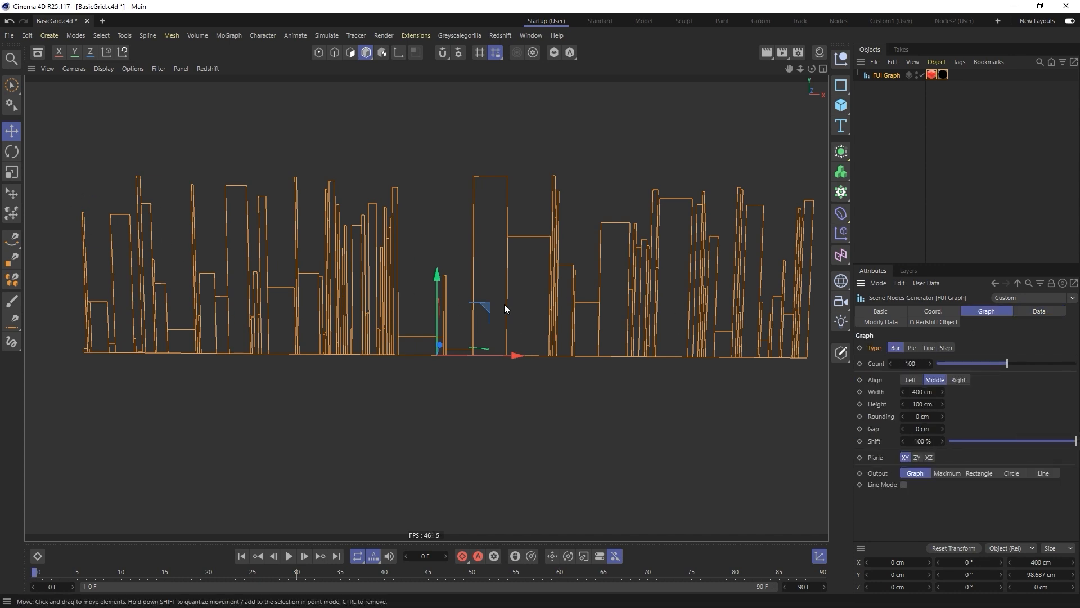
left_click(1033, 314)
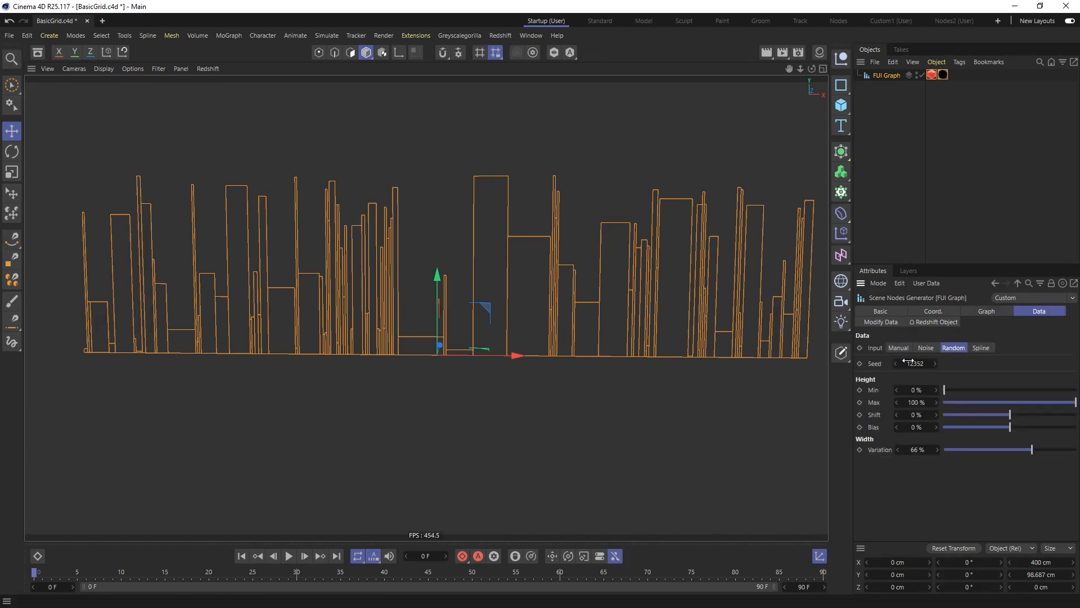
- Switch the graph's data input to Noise and raise the noise seed to 12354
left_click(929, 347)
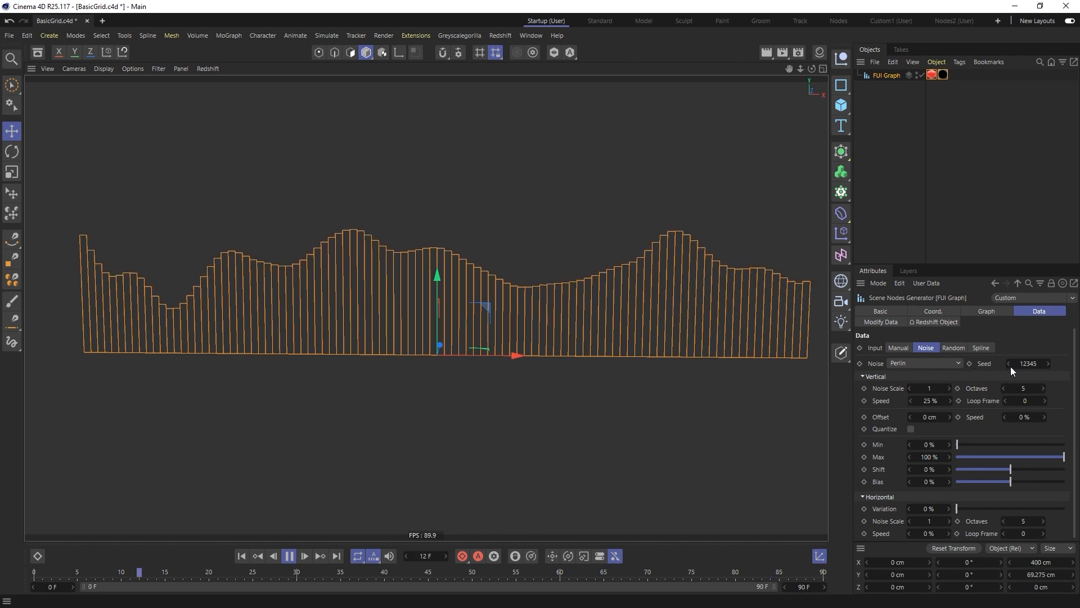
left_click(1047, 365)
left_click(1048, 365)
left_click(1048, 364)
left_click(1048, 364)
left_click(1048, 364)
left_click(1049, 364)
left_click(1048, 364)
left_click(1048, 364)
- Change the noise type to Luka, try vertical noise scales of about 6.91 and 0.1, and reset the scale to its default
left_click(916, 364)
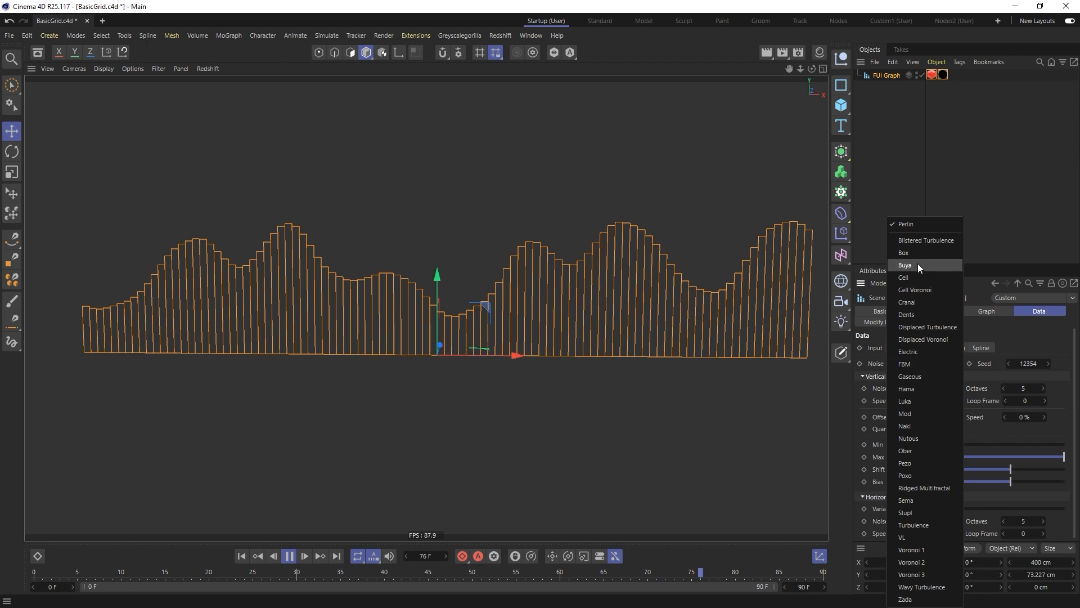
left_click(913, 402)
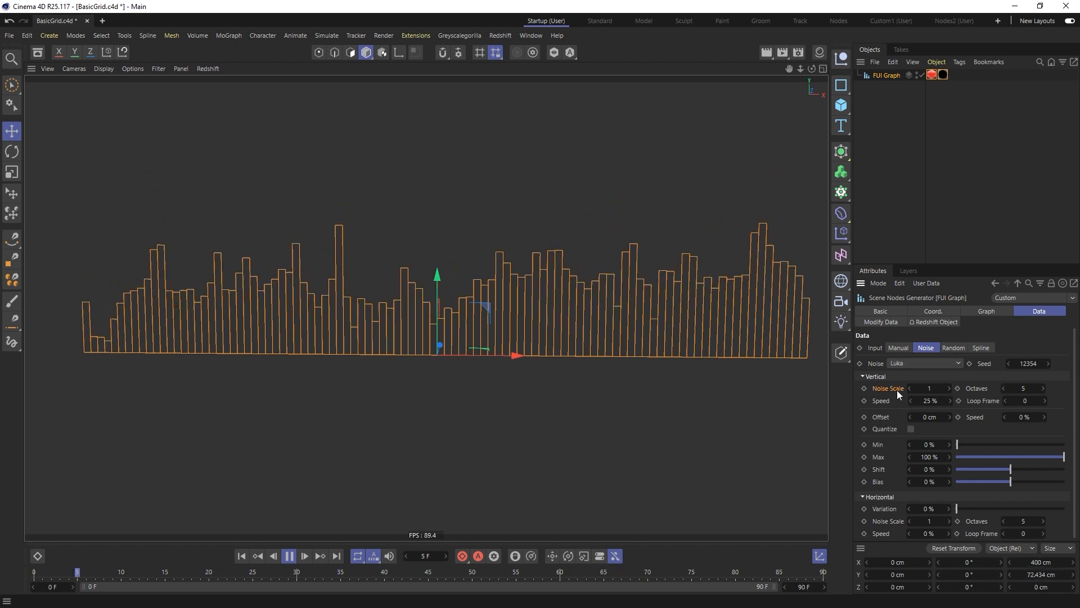
left_click_drag(909, 388, 976, 389)
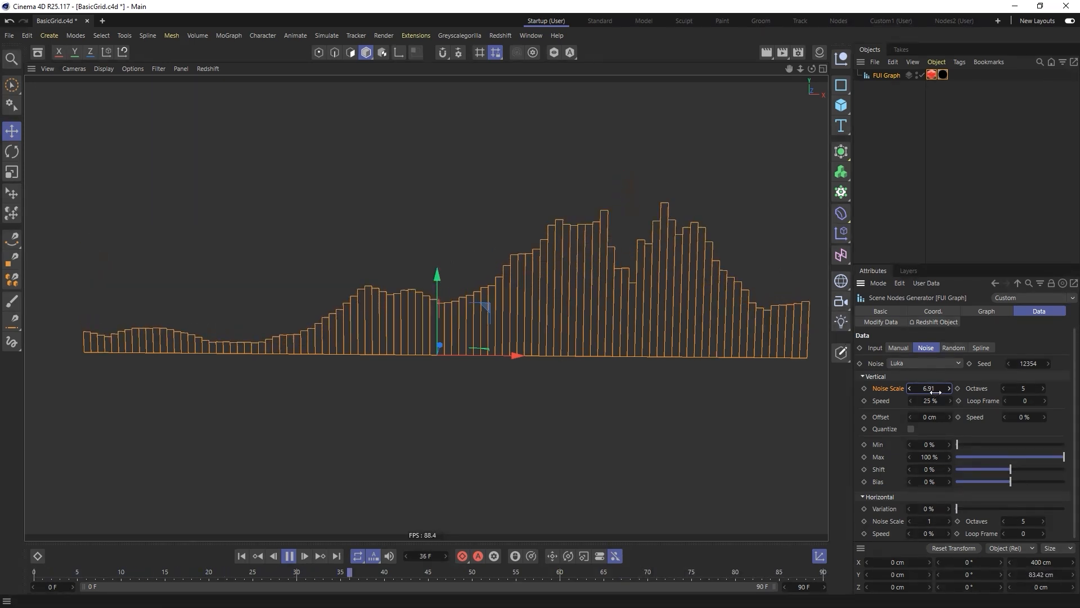
left_click(948, 389)
type("0.1")
key("Return")
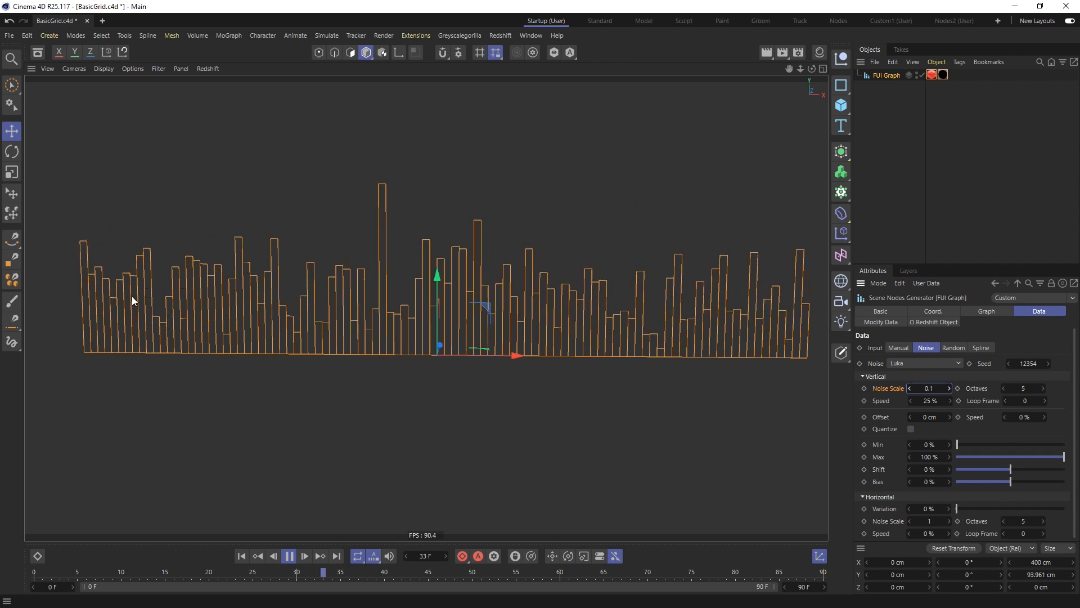
right_click(950, 390)
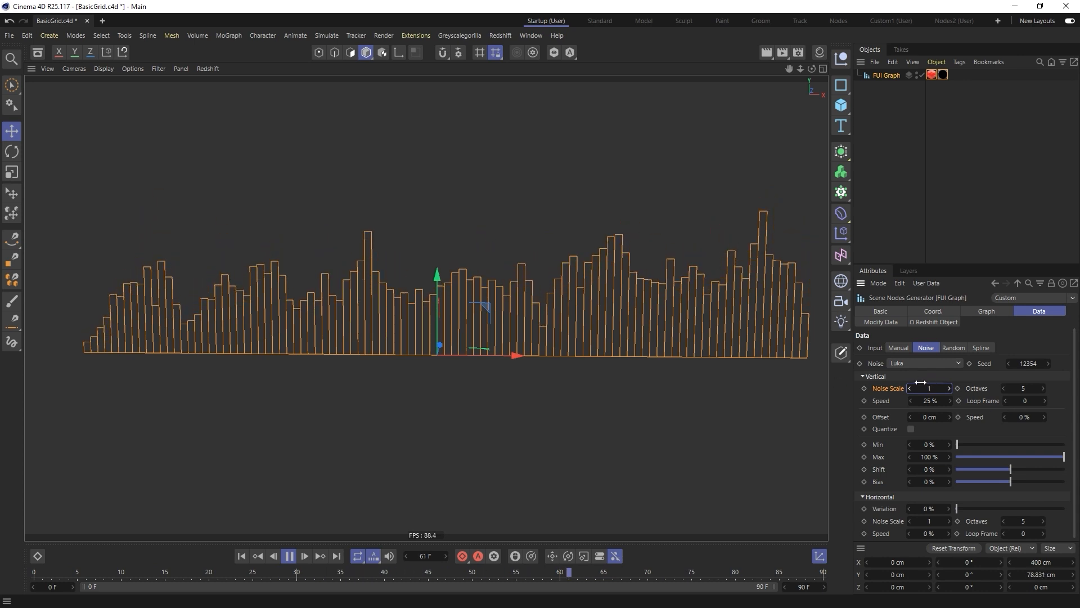
- Try 1 and 8 octaves for the vertical noise, then restore the value to 5
left_click(1025, 388)
type("1")
key("Return")
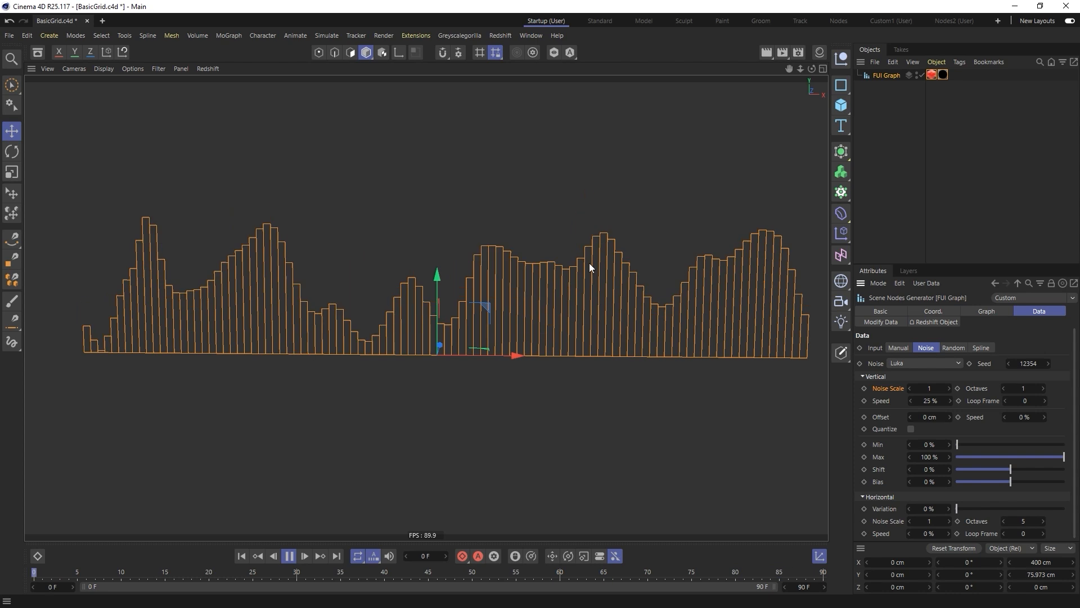
type("8")
key("Return")
type("5")
key("Return")
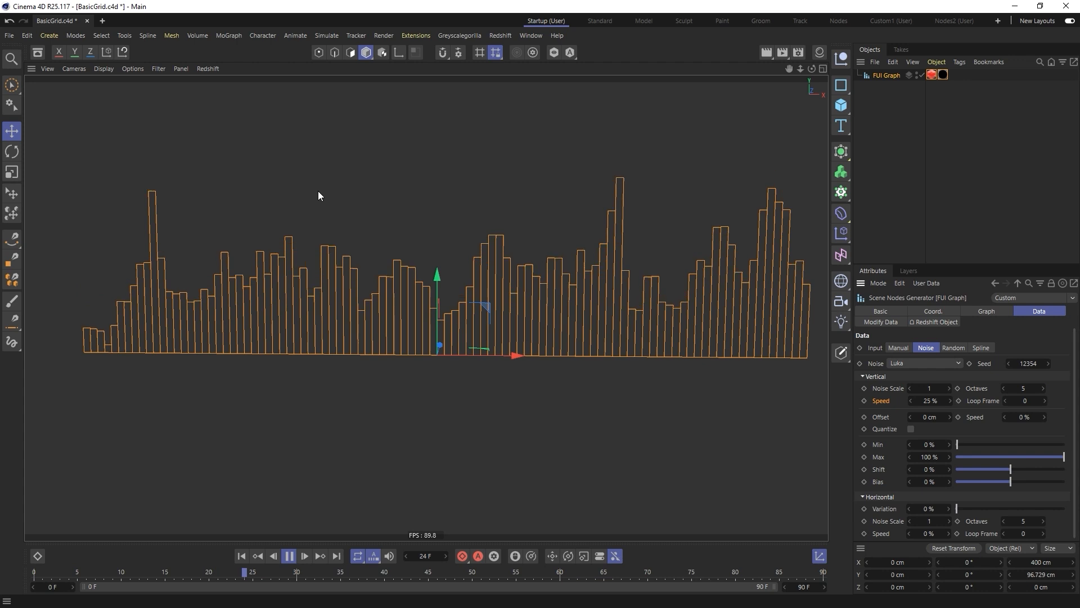
- Try vertical noise speeds of 5 % and 555 %, then reset the speed to its default
left_click(931, 399)
type("5")
key("Return")
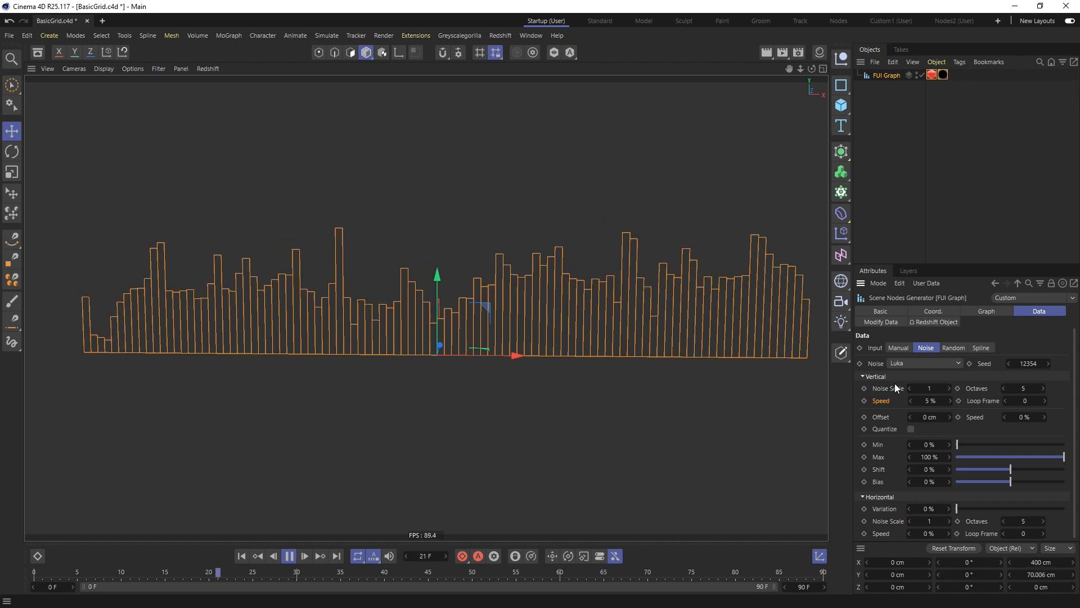
type("555")
key("Return")
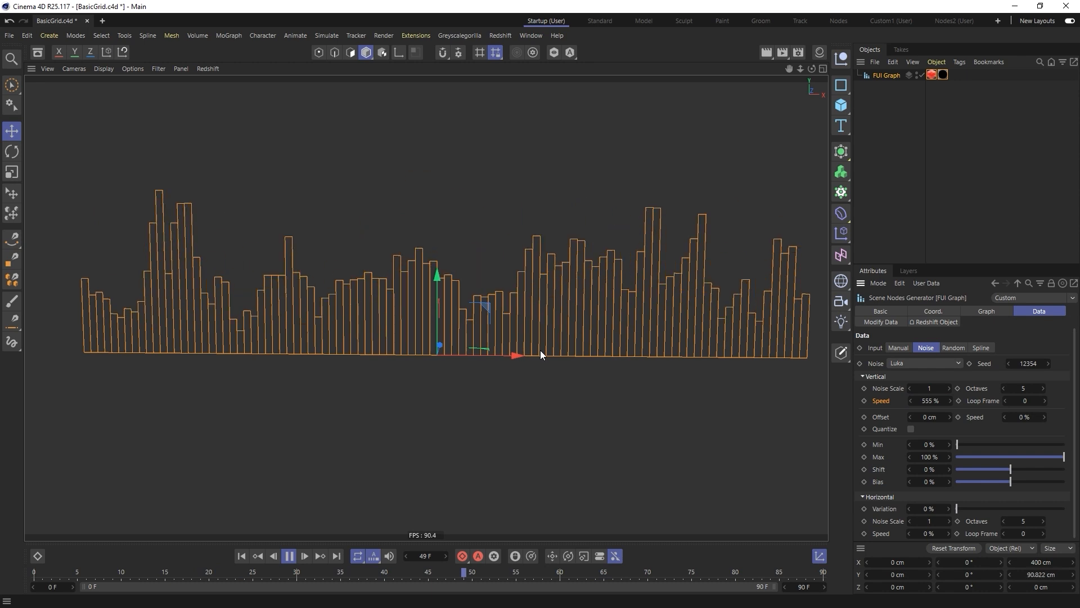
right_click(947, 403)
left_click(950, 401)
right_click(951, 401)
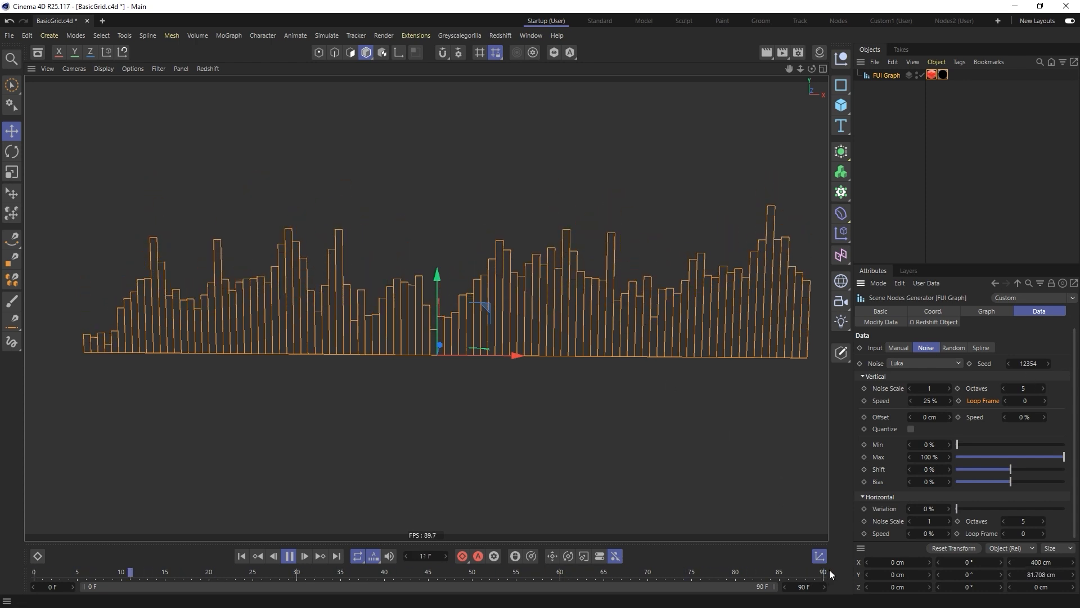
- Set the vertical noise's loop frame to 91
left_click(1033, 403)
type("91")
key("Return")
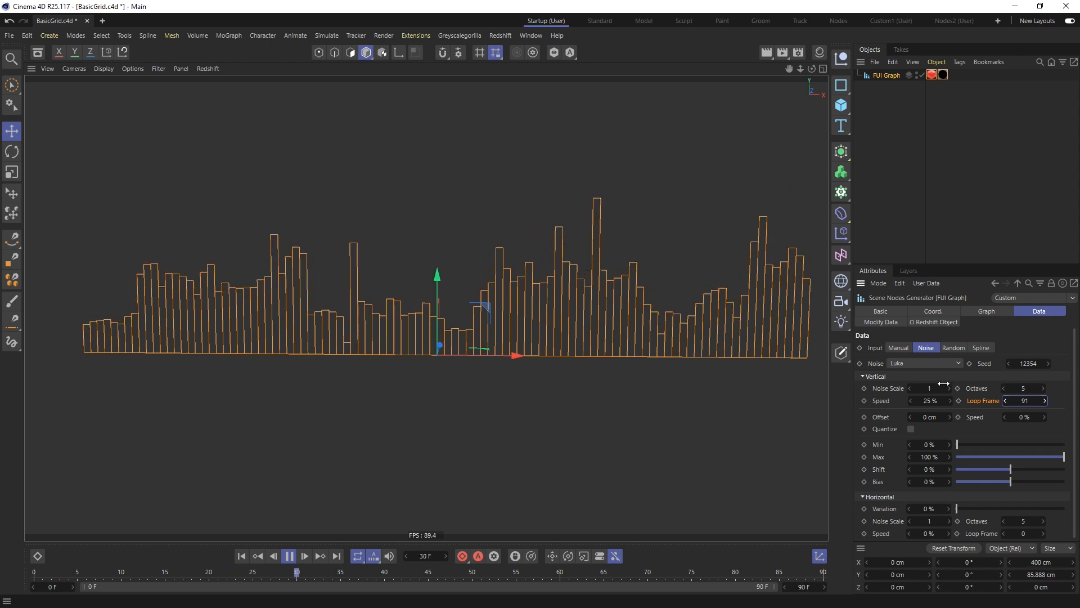
- Switch the noise type back to Perlin and set the vertical offset speed to 25 %
left_click(930, 364)
left_click(917, 225)
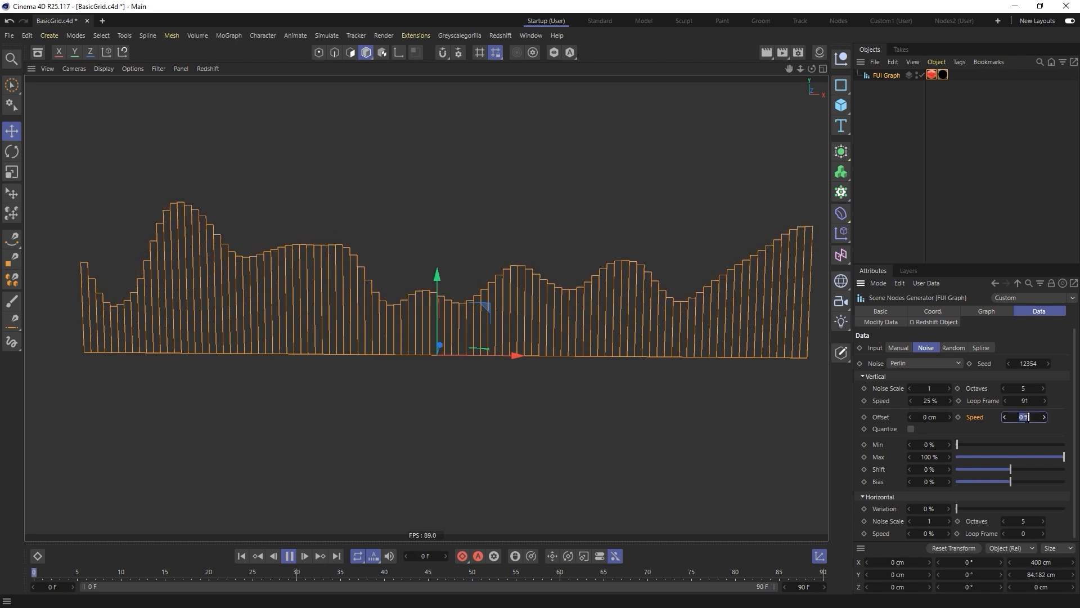
type("25")
key("Return")
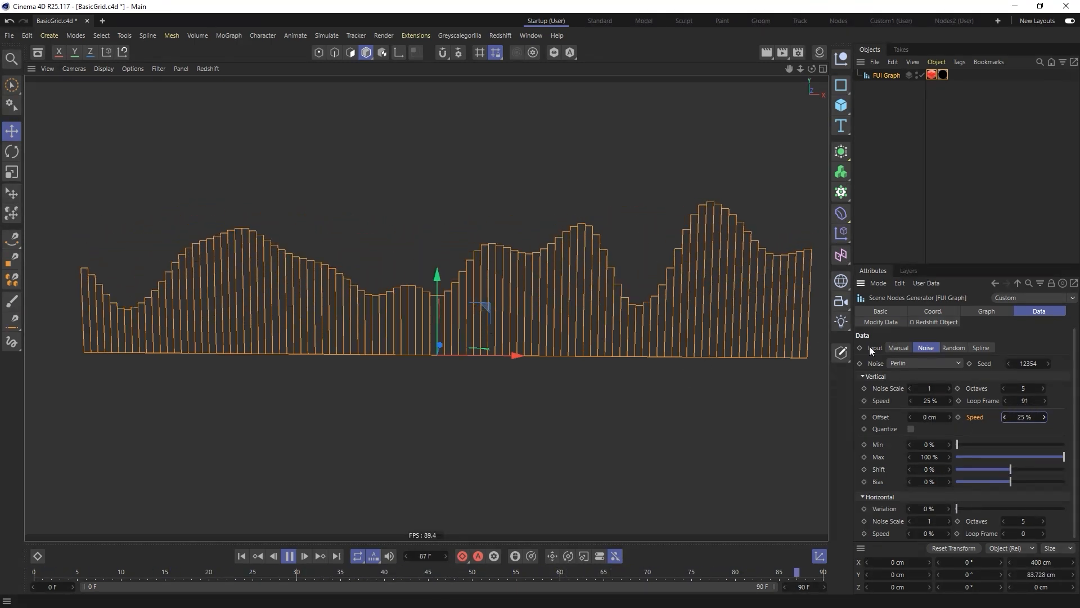
- Extend the timeline's end to frame 180 and set the vertical noise's loop frame to 181
left_click_drag(796, 586, 849, 586)
type("180")
key("Return")
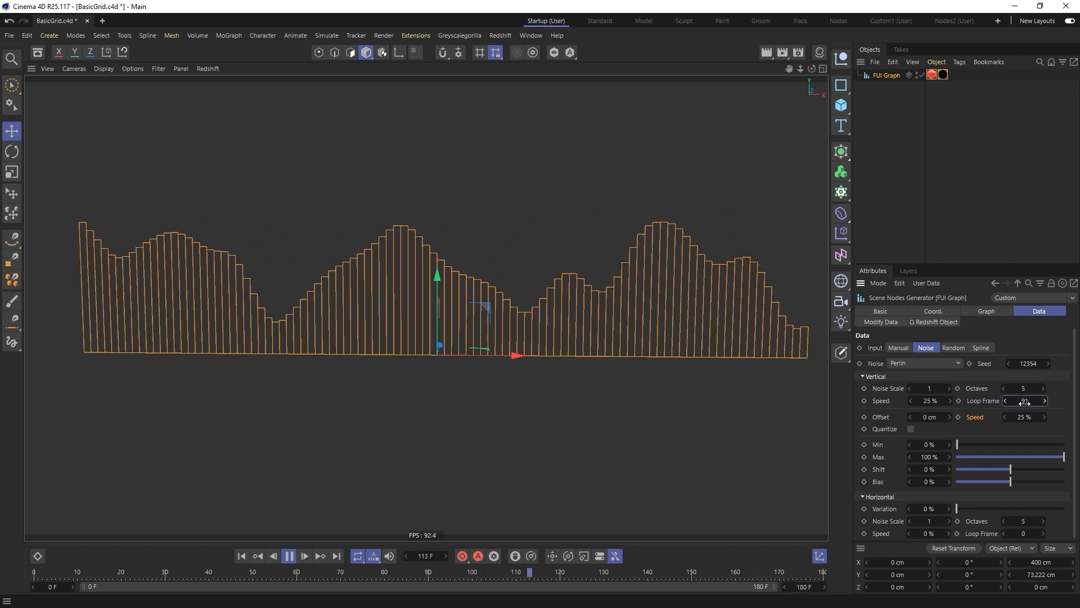
left_click(1026, 401)
type("181")
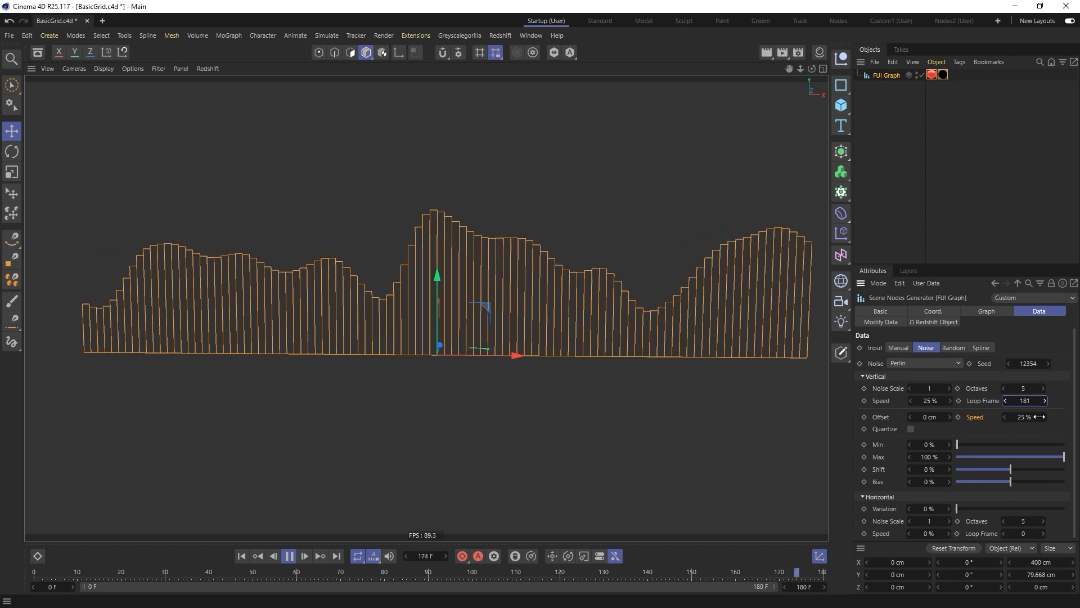
- Reverse the vertical offset speed to -24 % and change the noise type to Buya
left_click_drag(1030, 418, 1003, 418)
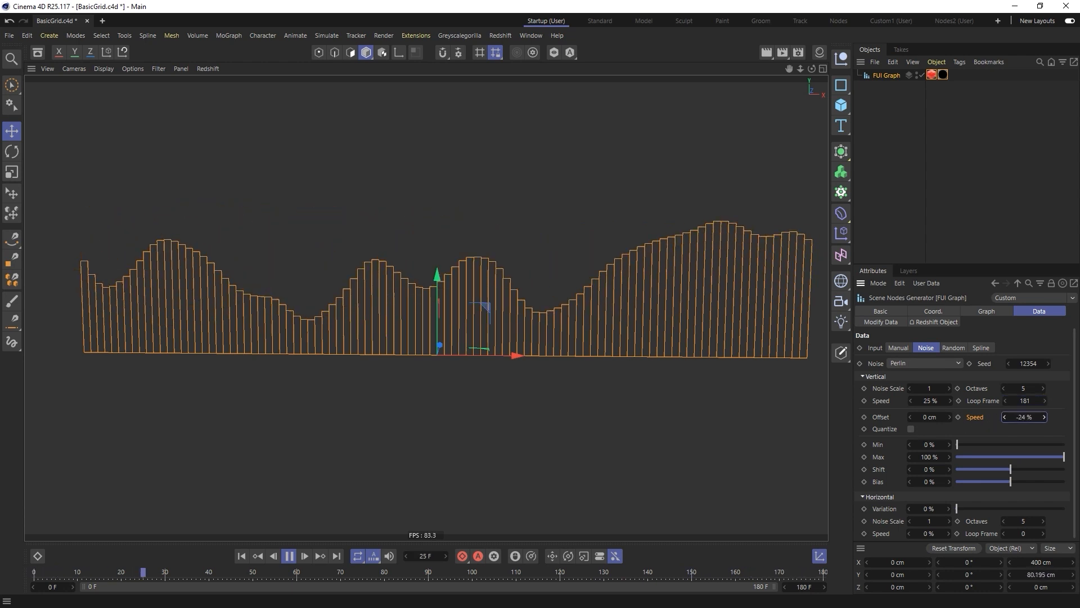
scroll(915, 364, "down", 3)
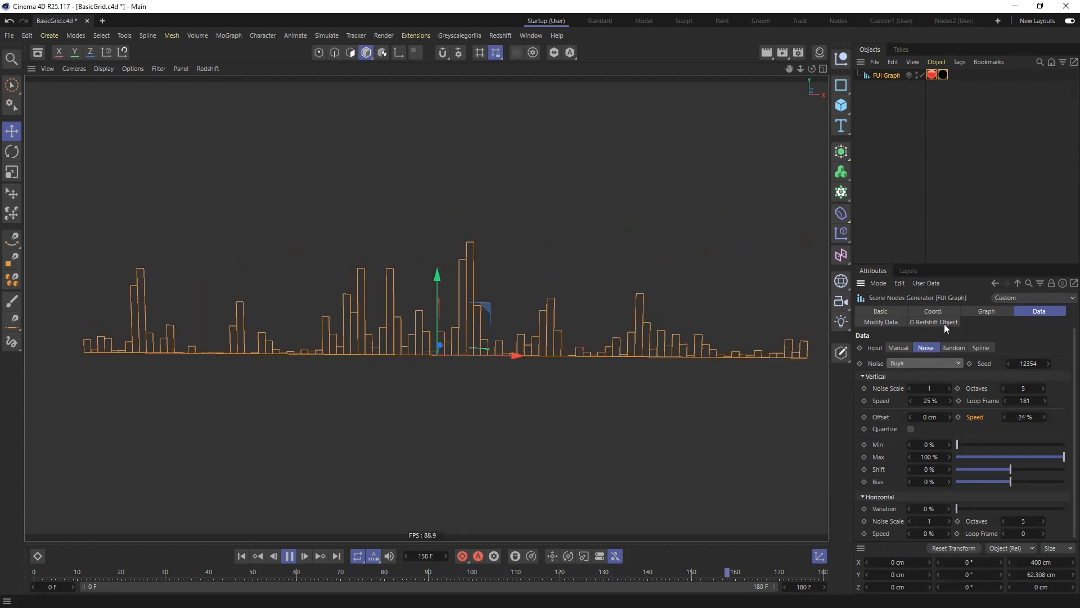
- Set the vertical noise speed to 0 % and enable Quantize for the offset
double_click(930, 400)
type("0")
key("Return")
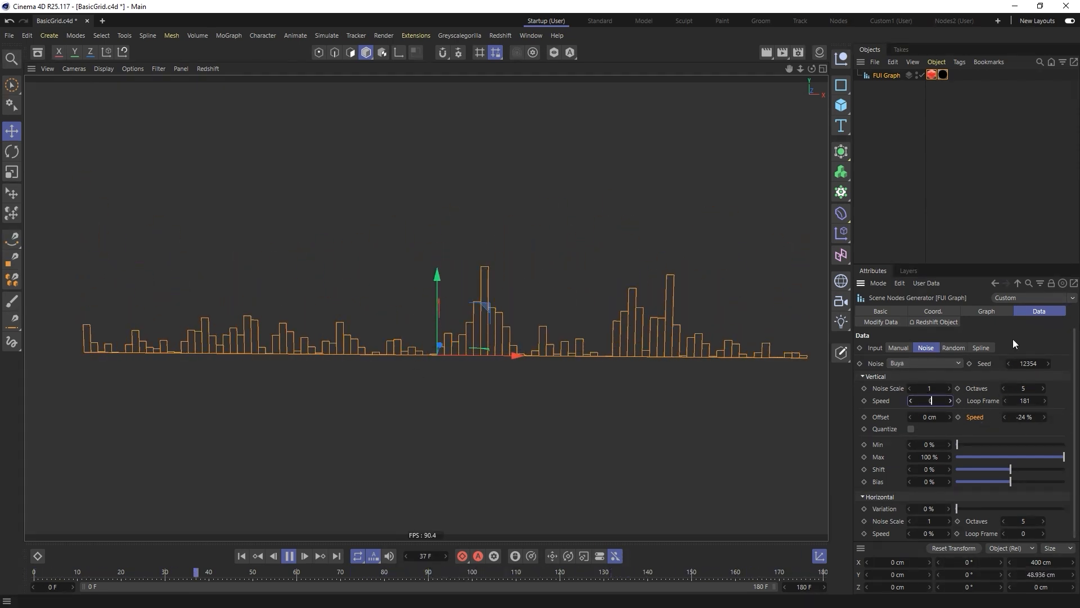
left_click(911, 429)
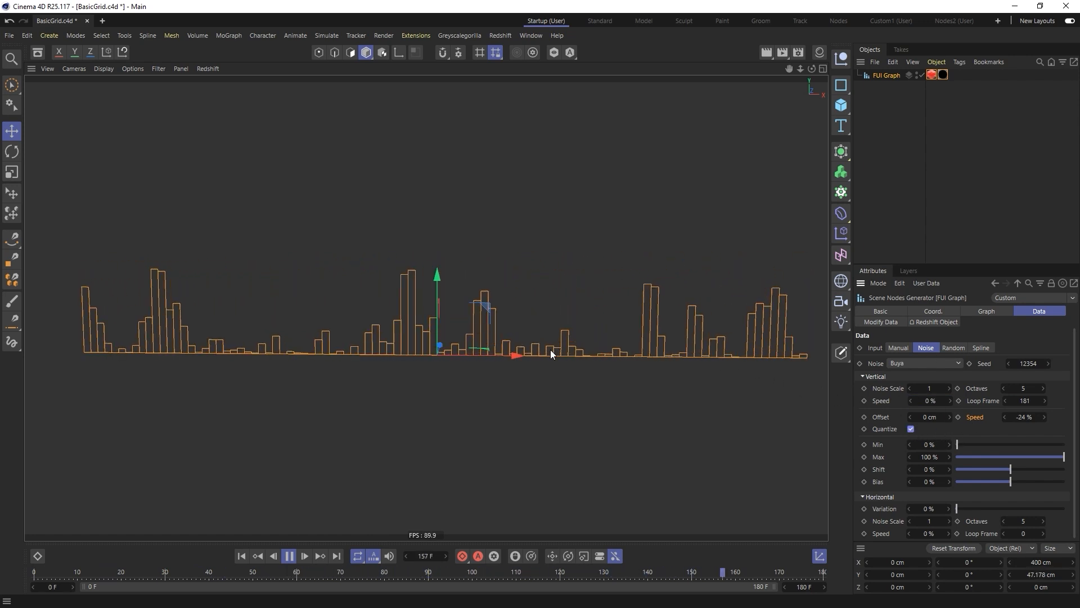
- Set the graph's shift to 0 % so the bars are centred vertically
left_click(986, 311)
left_click(925, 445)
type("0")
key("Return")
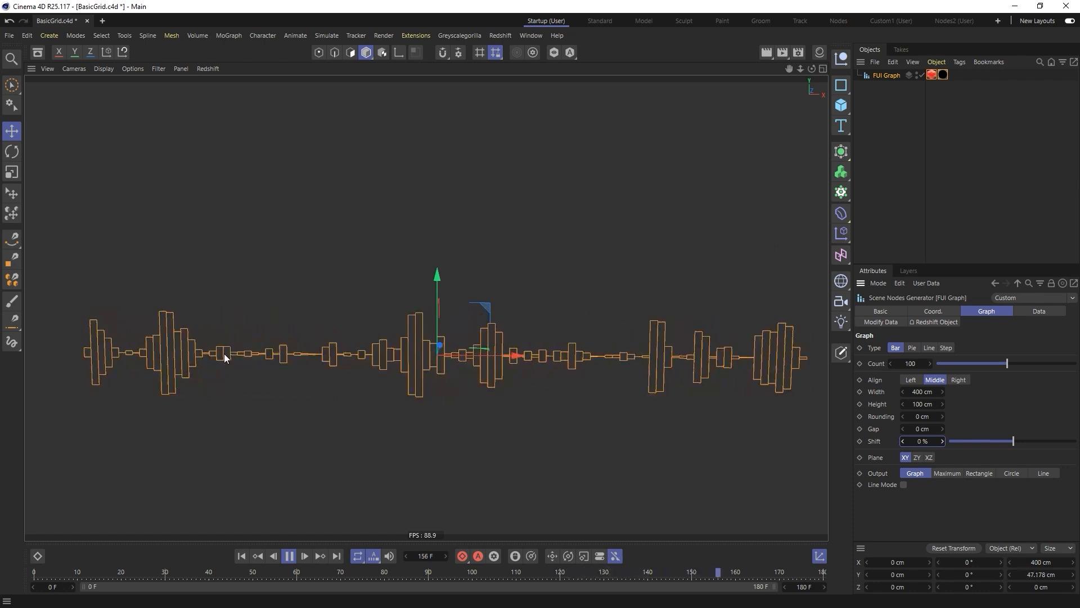
- Try vertical noise speeds of 25 % and 55 % on the centred bars
left_click(1039, 311)
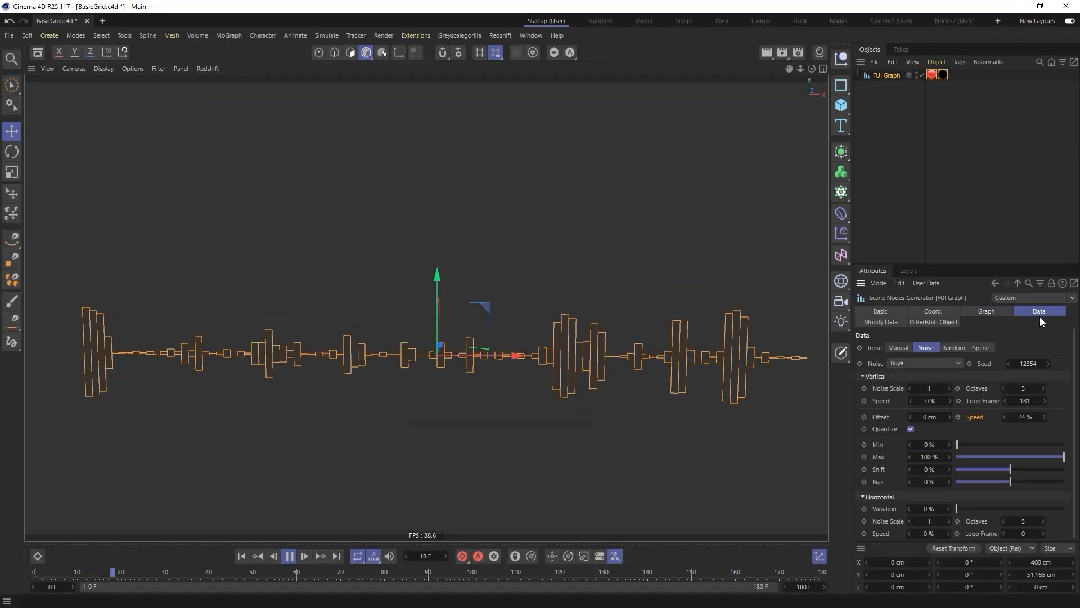
left_click(932, 401)
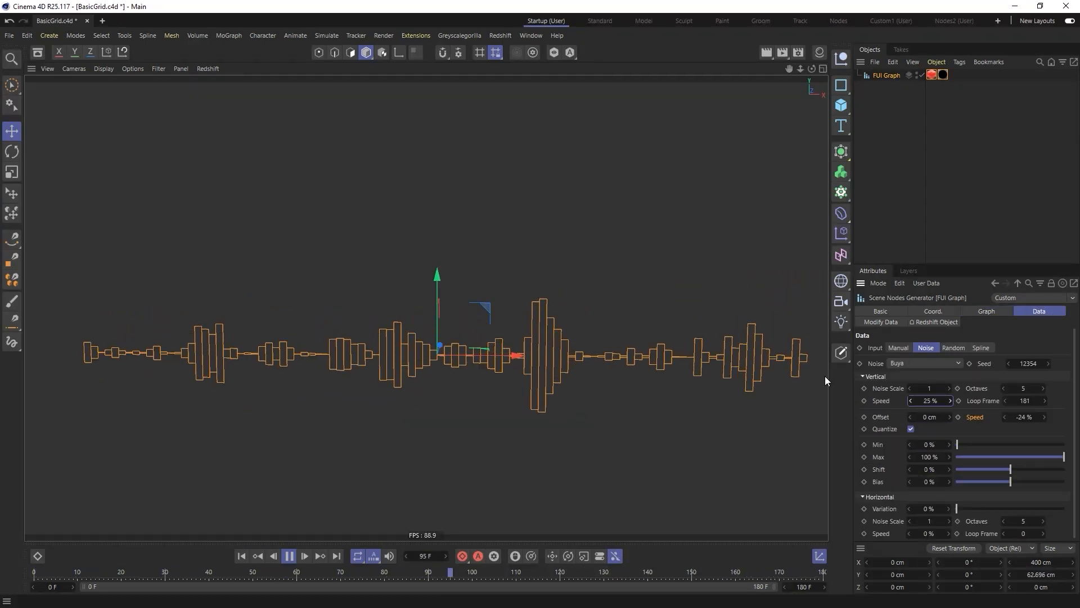
type("555")
key("Return")
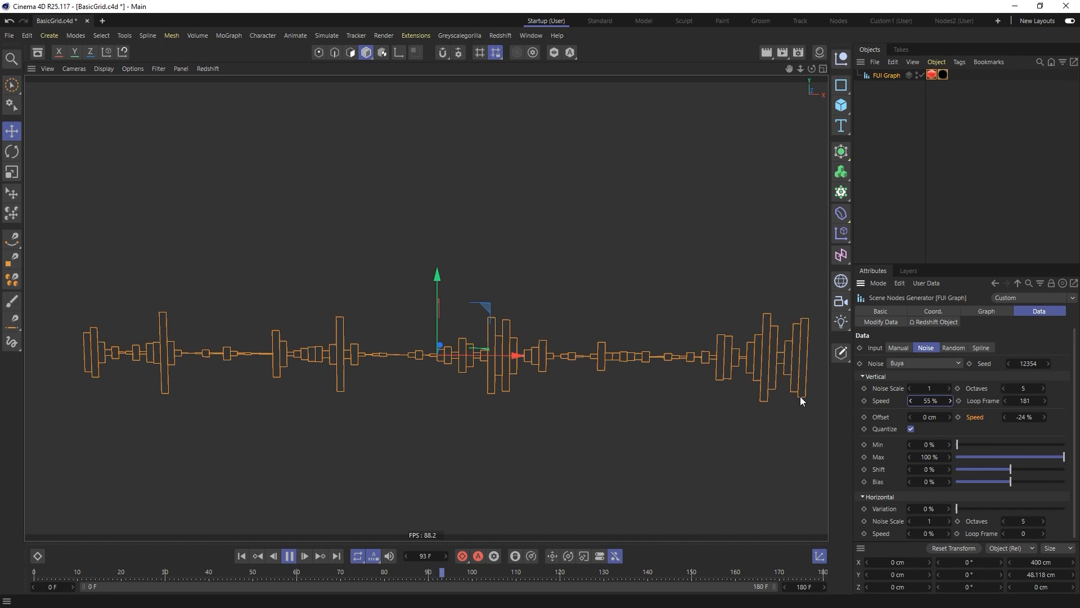
- Return the bars to the baseline and restore Perlin noise with a vertical speed of 25 % and an offset speed of 0 %
left_click(991, 314)
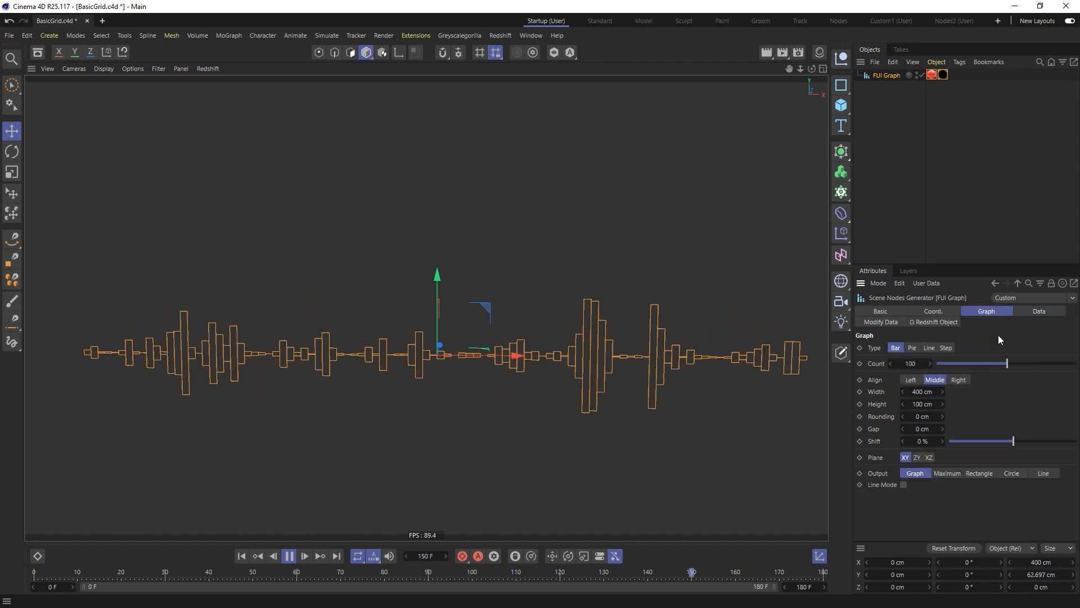
left_click(1041, 312)
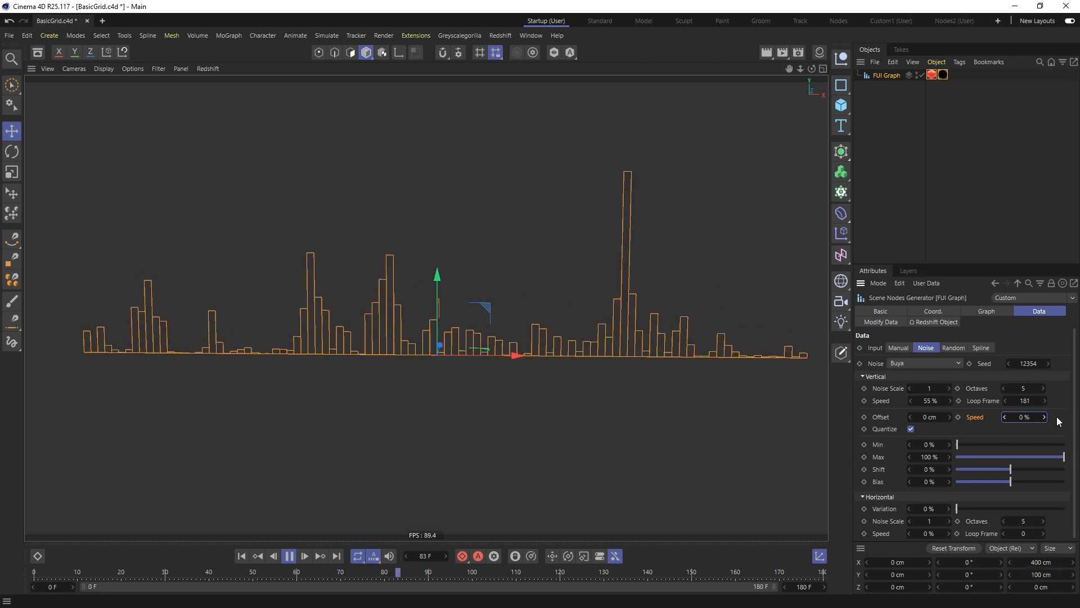
left_click(930, 367)
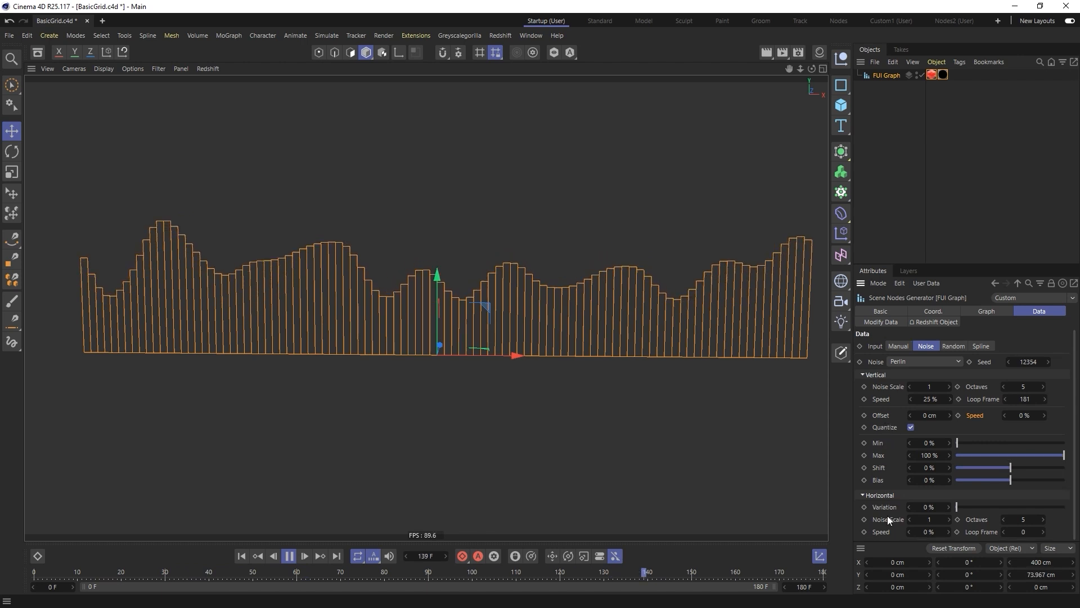
- Configure the horizontal noise with 45 % variation, noise scale 0.1, speed 25 % and loop frame 181
left_click_drag(958, 507, 1005, 509)
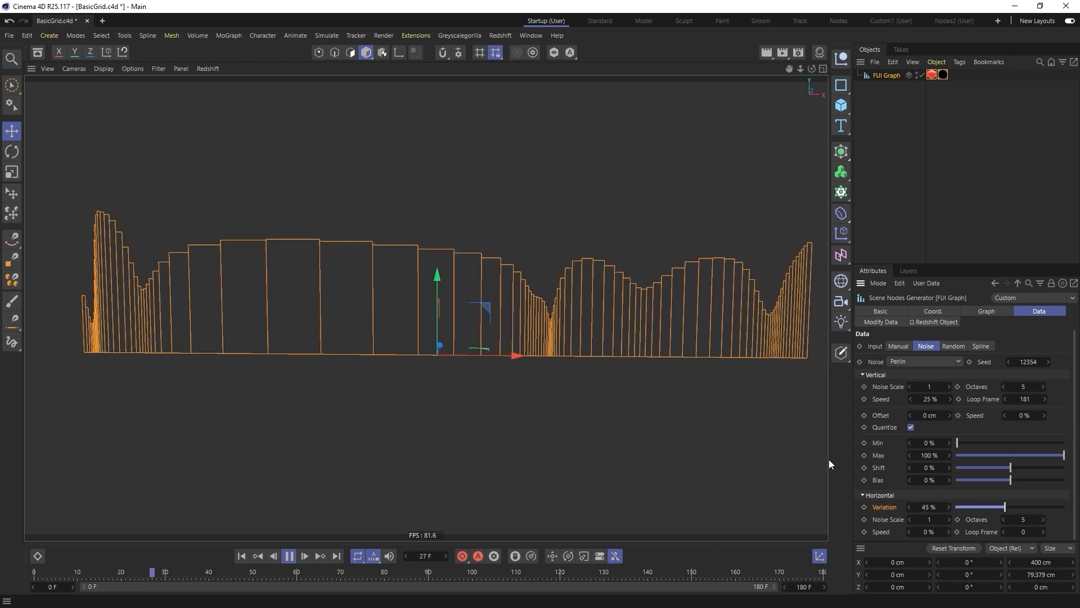
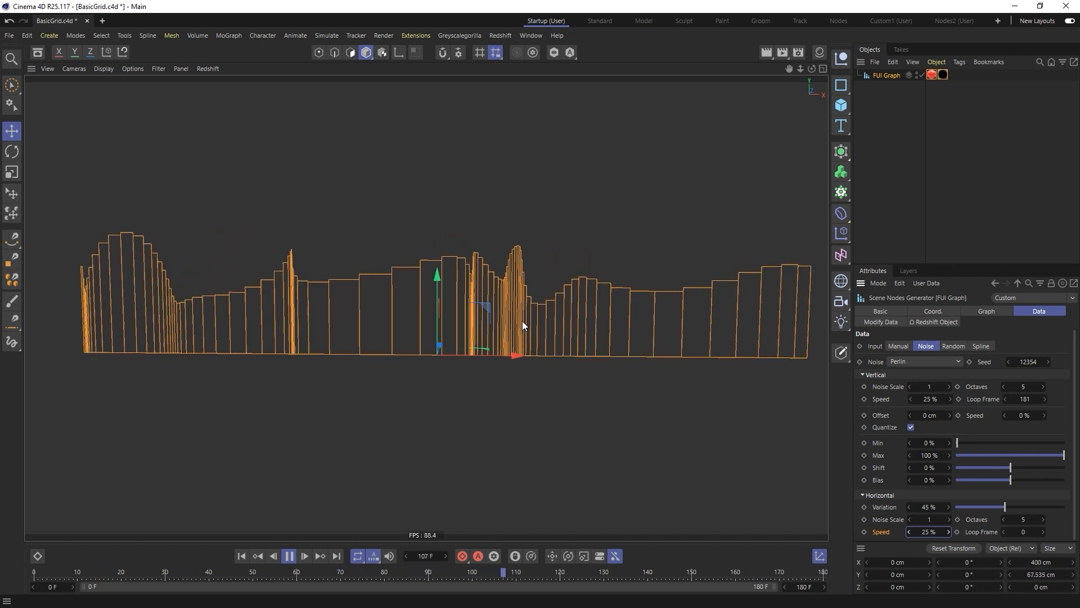
left_click(930, 521)
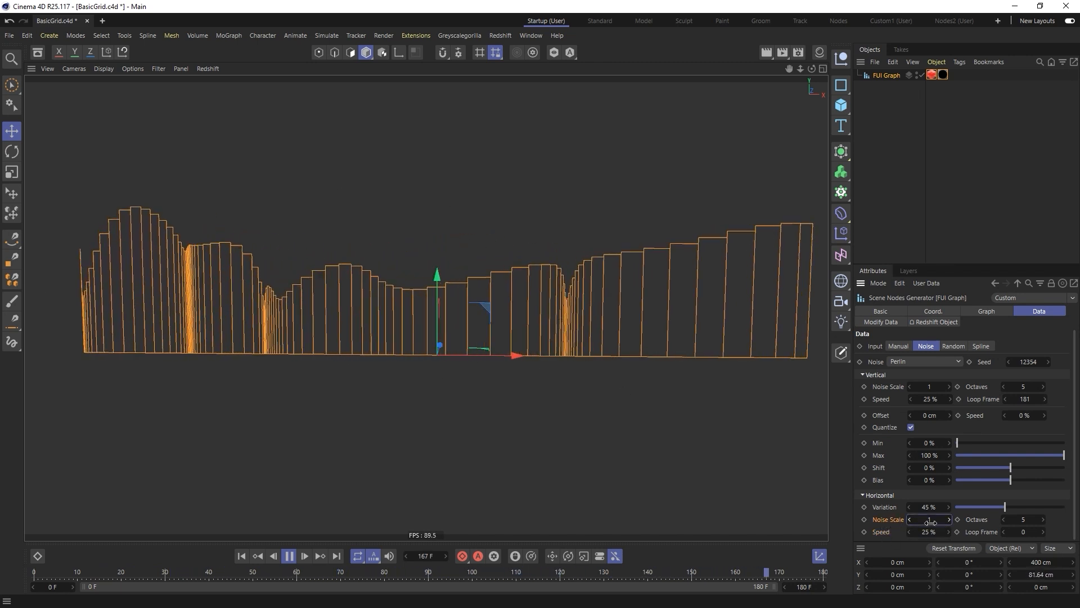
type(".1")
key("Return")
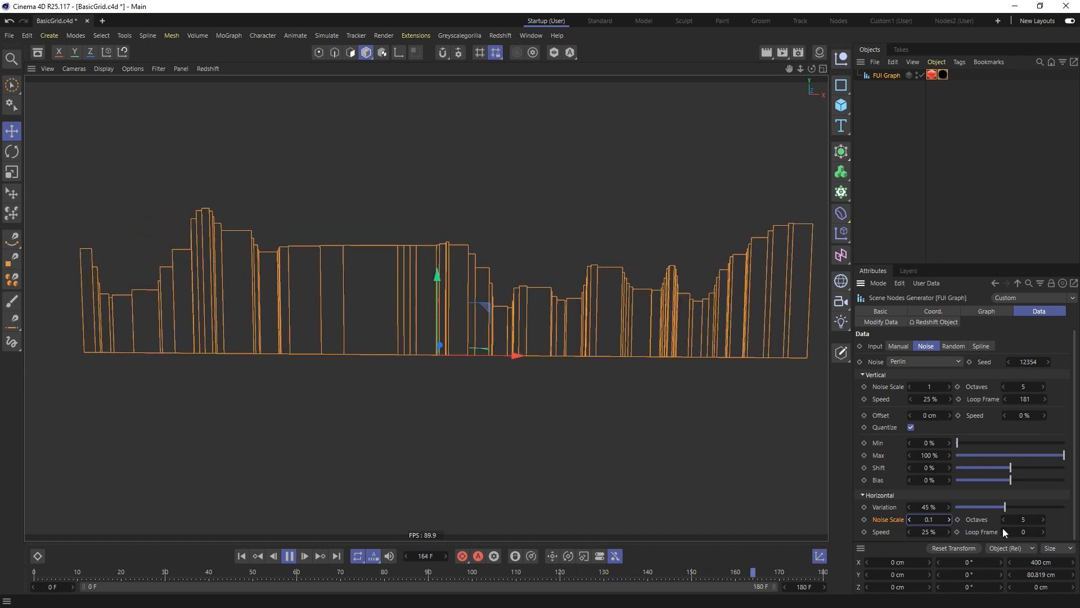
double_click(1023, 532)
type("181")
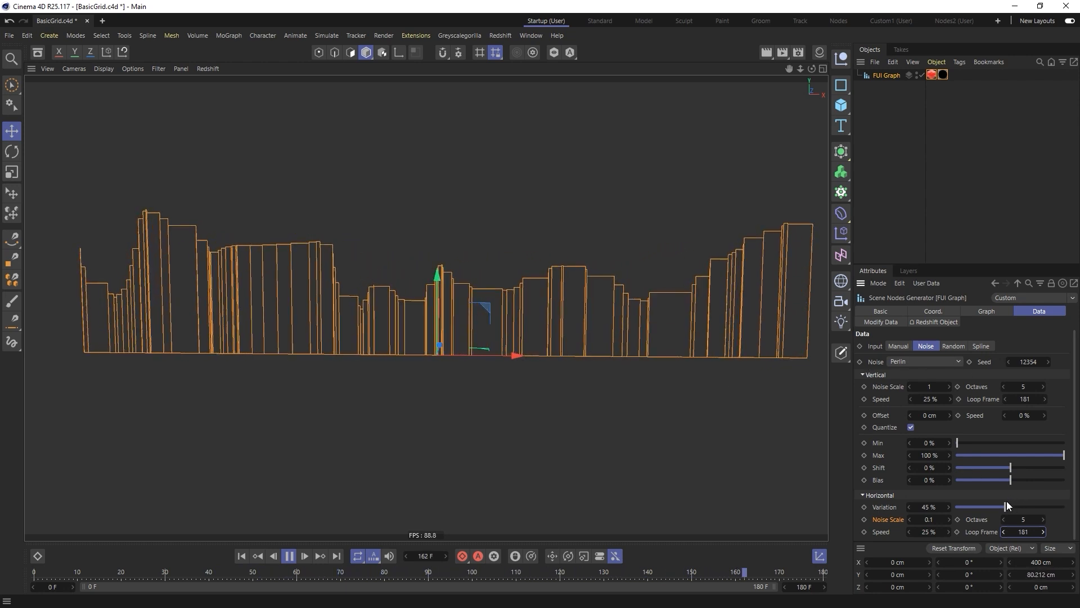
- Look over the available noise types and open the graph's Modify Data settings
left_click(918, 363)
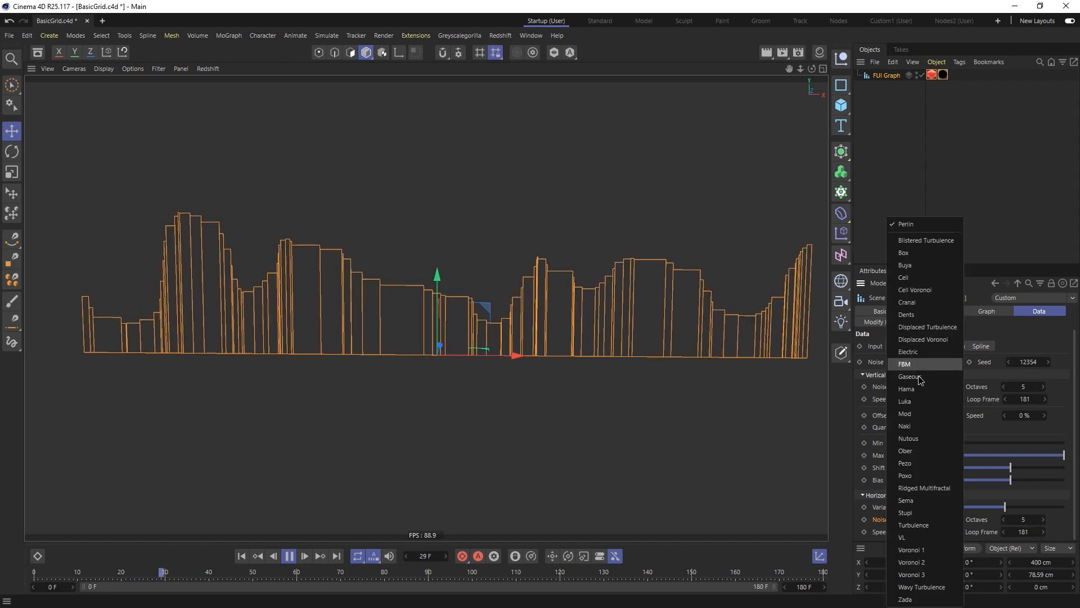
left_click(870, 385)
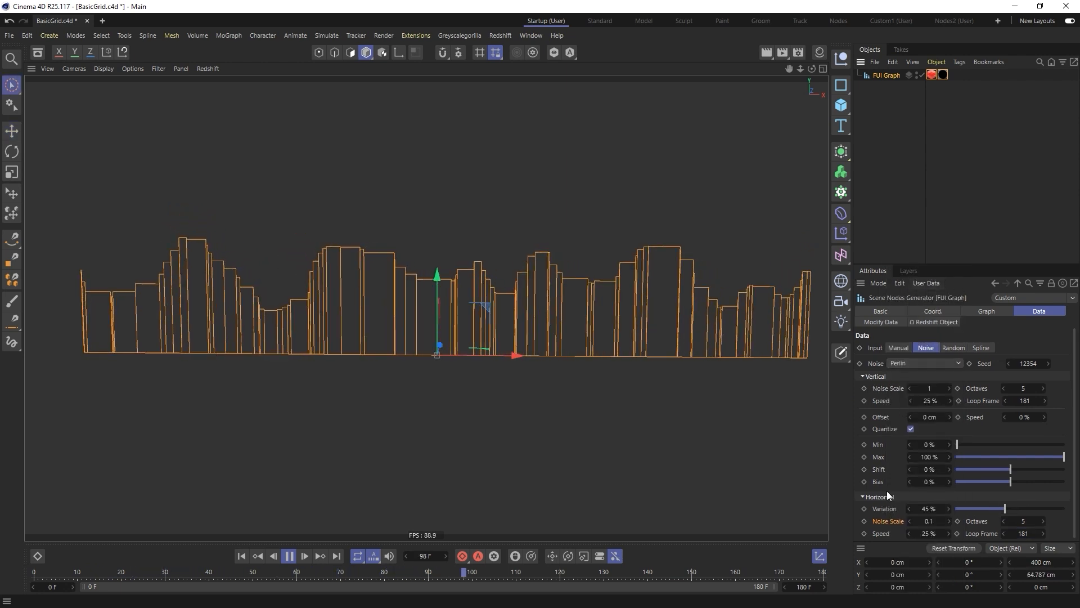
left_click(881, 322)
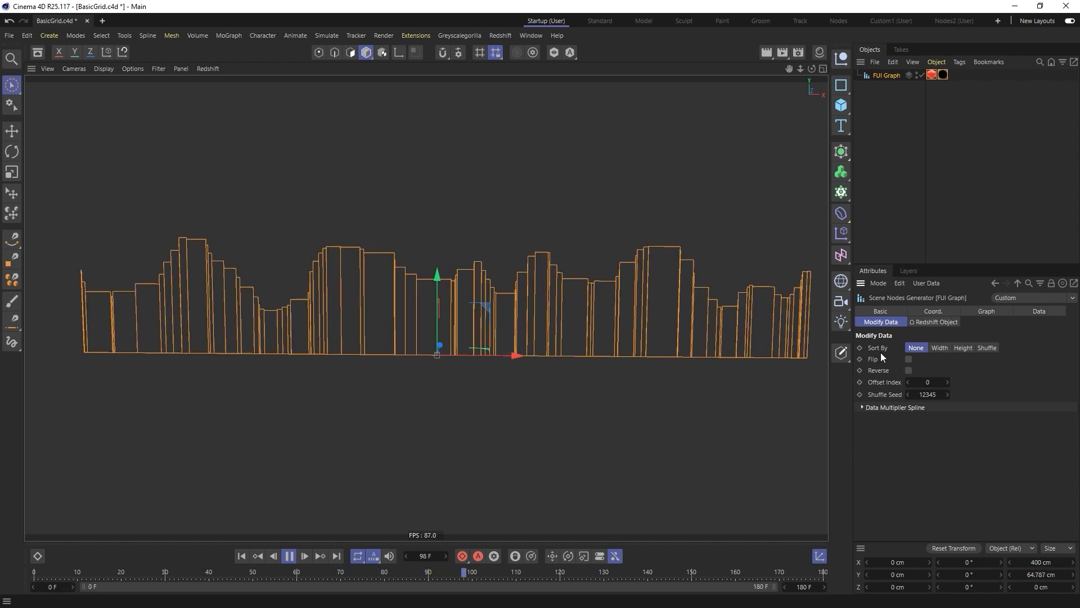
- Try sorting the graph's bars by width, by height and by shuffle
left_click(944, 348)
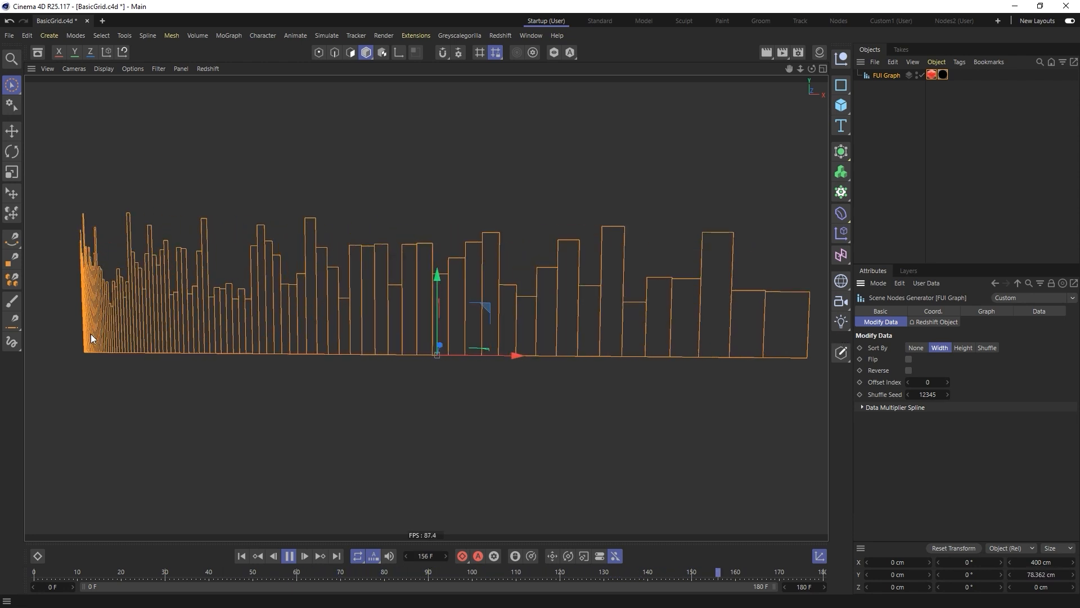
left_click(969, 348)
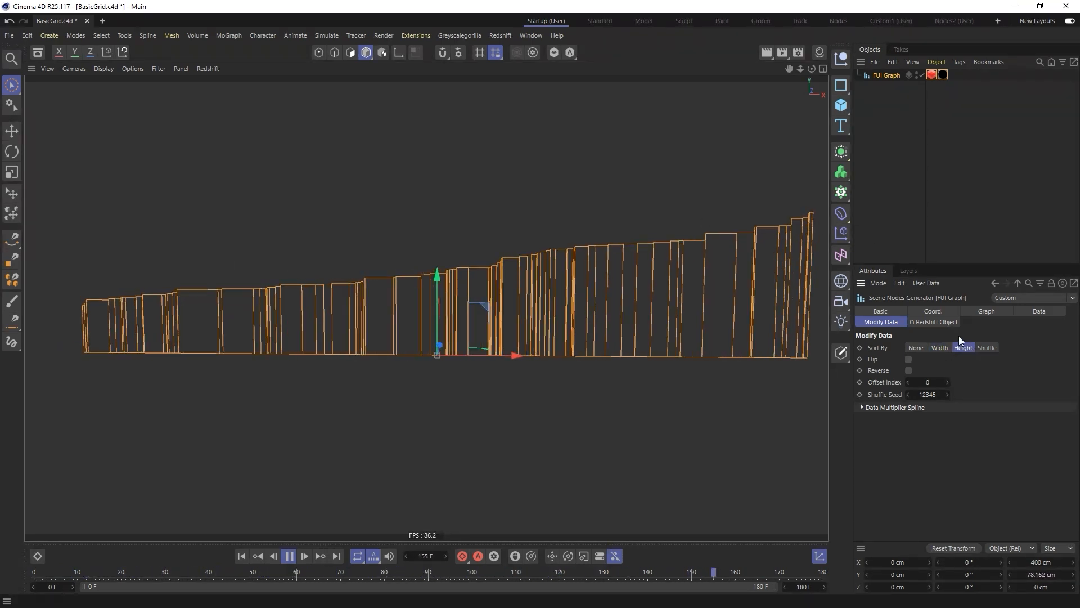
left_click(987, 347)
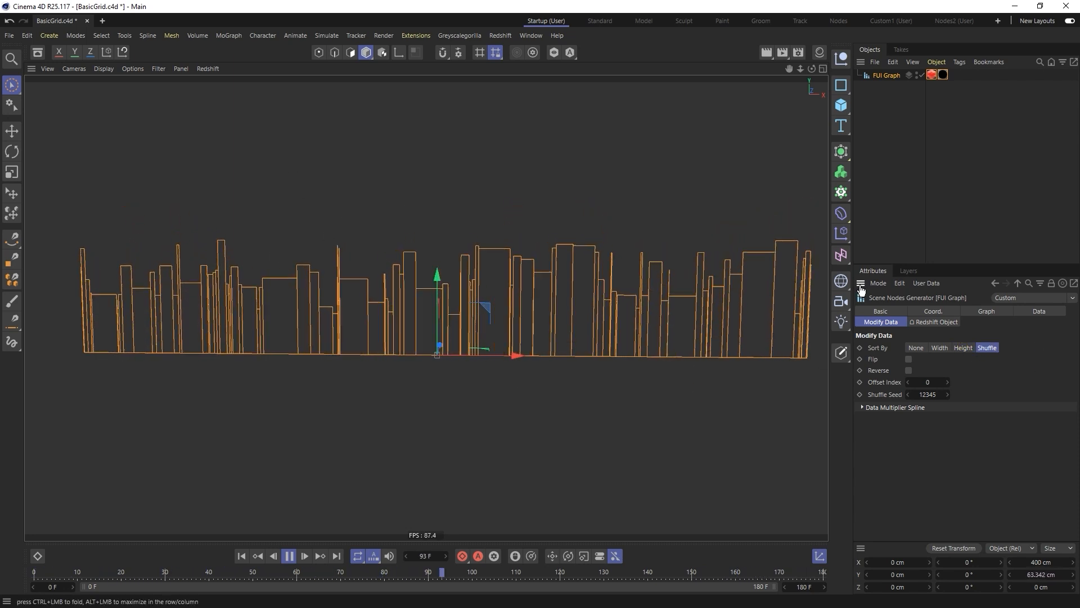
- Try flipping and reversing the shuffled bar data, leaving both options off
left_click(909, 359)
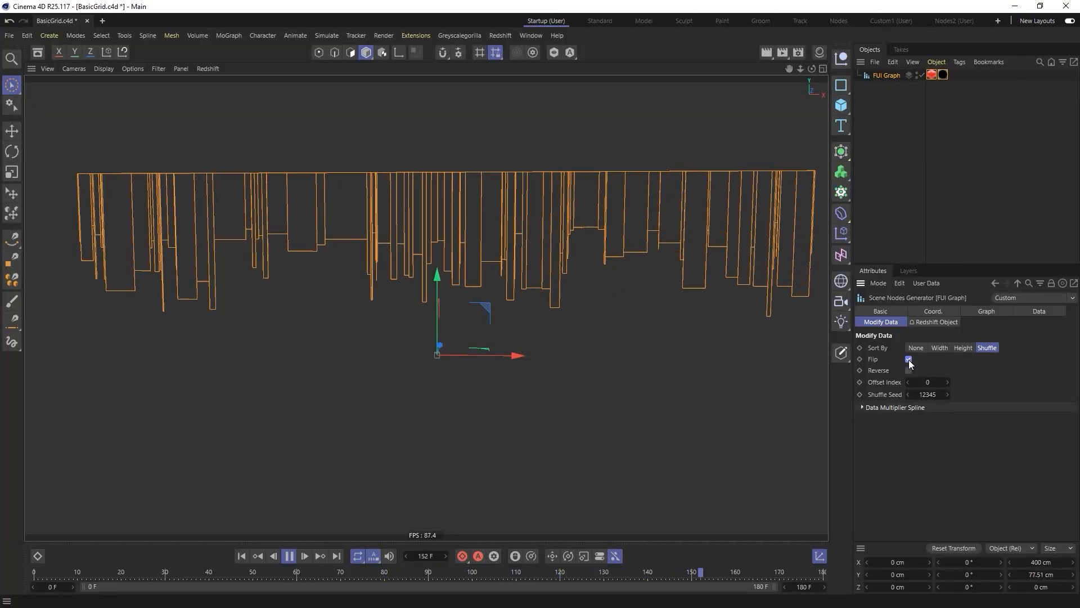
left_click(908, 359)
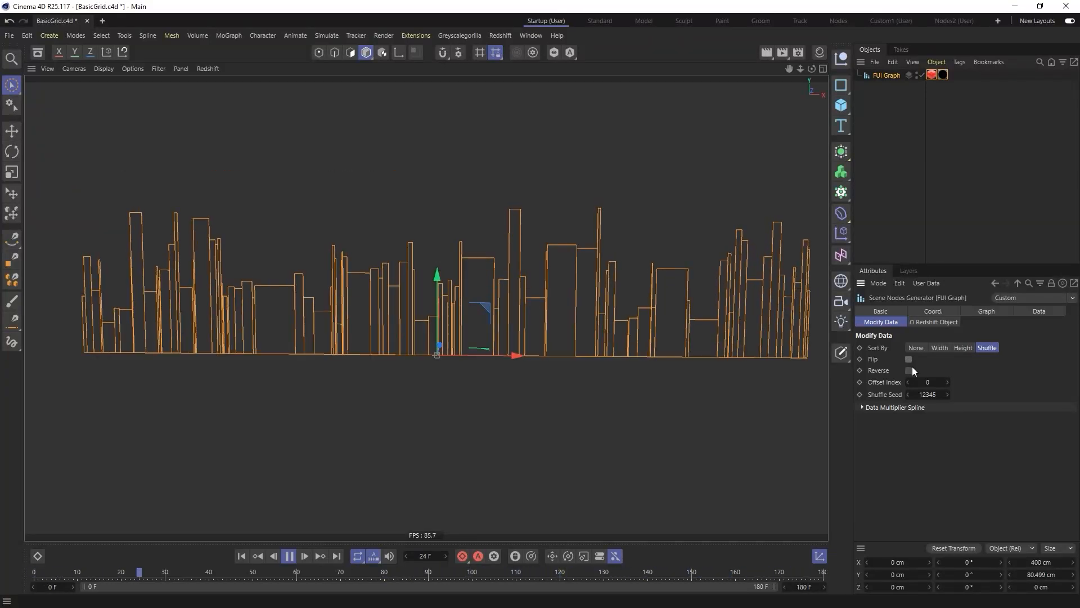
left_click(909, 370)
left_click(909, 370)
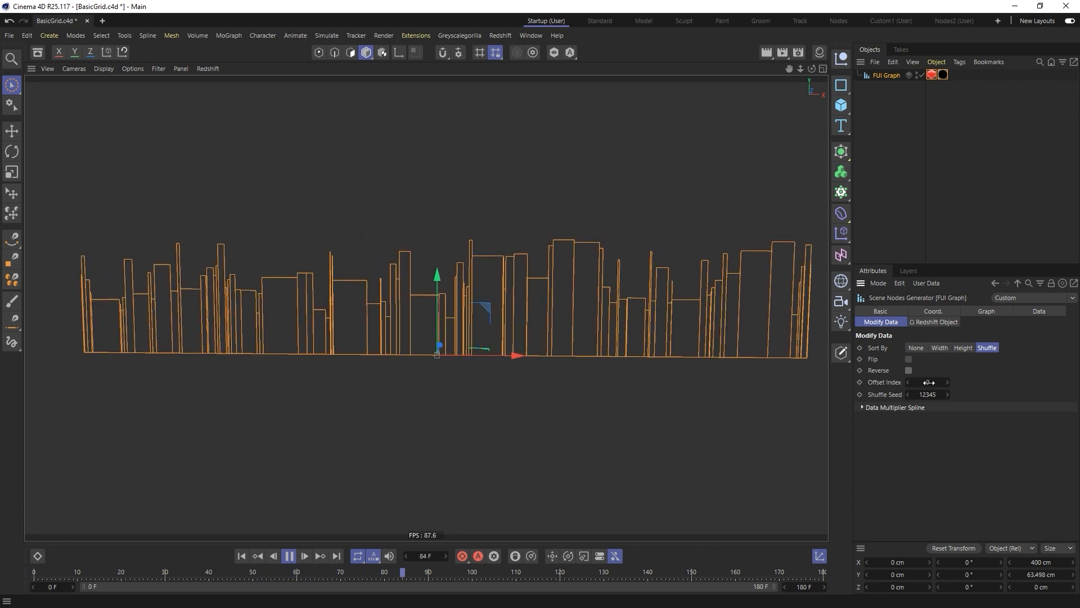
- Raise the graph's shuffle seed to 12353
left_click(880, 395)
left_click(948, 396)
left_click(950, 396)
left_click(949, 397)
left_click(949, 396)
left_click(948, 396)
left_click(947, 396)
left_click(947, 396)
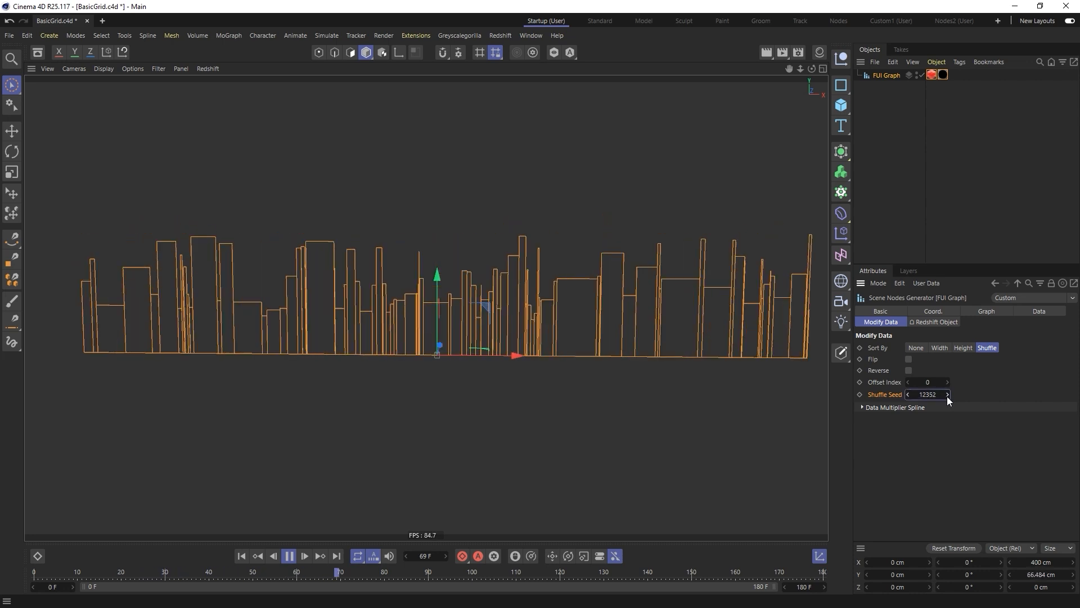
left_click(948, 396)
- Stop the animation, return to the start of the timeline and set the bar sorting to None
left_click(290, 555)
left_click(241, 556)
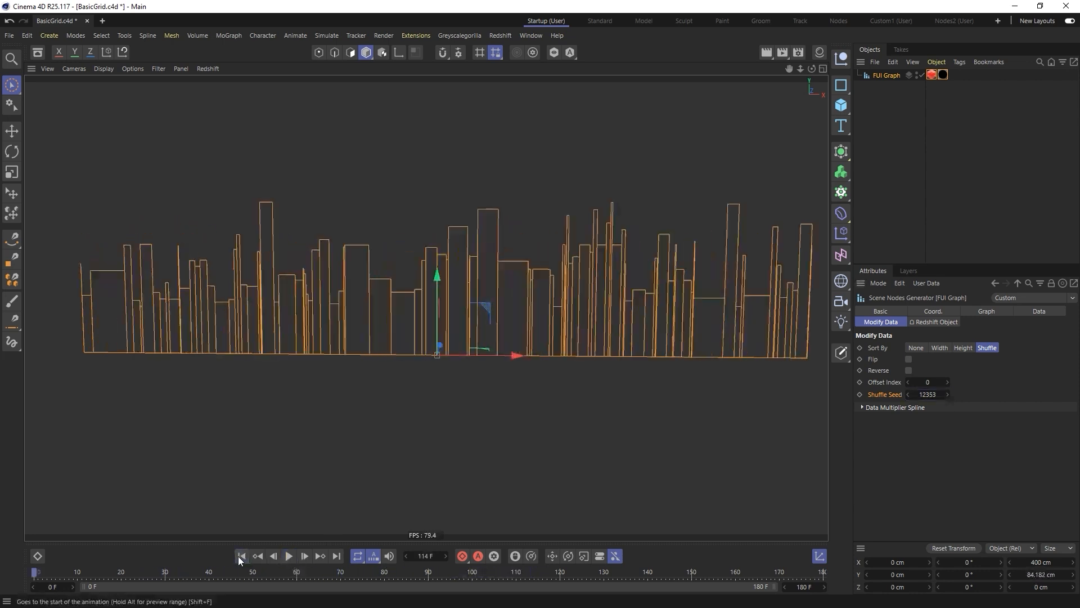
left_click(917, 348)
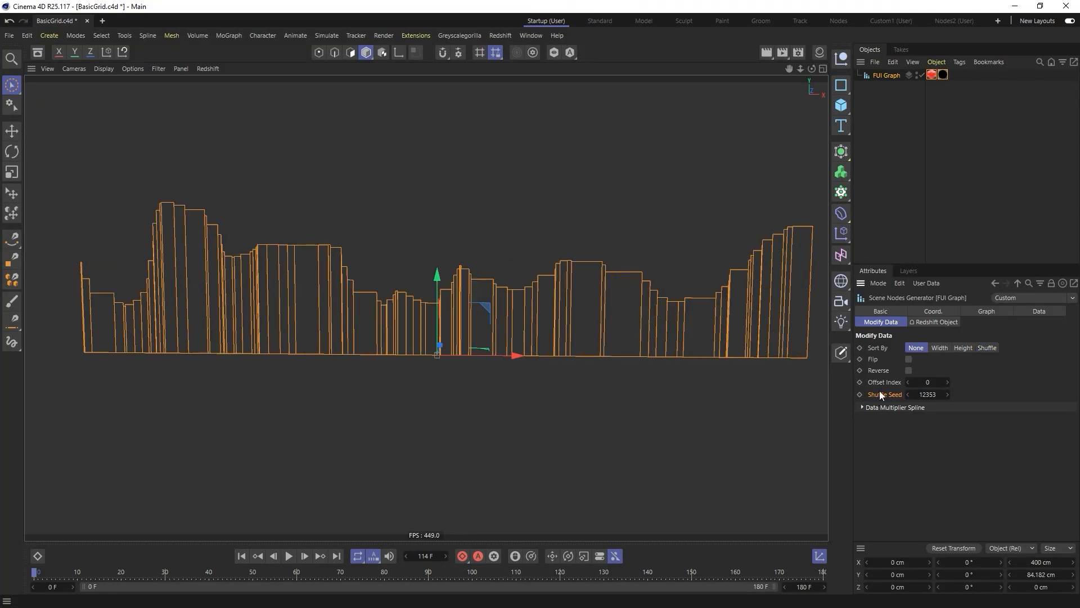
- Lower both ends of the Data Multiplier Spline to zero, then flip the curve vertically
left_click(871, 407)
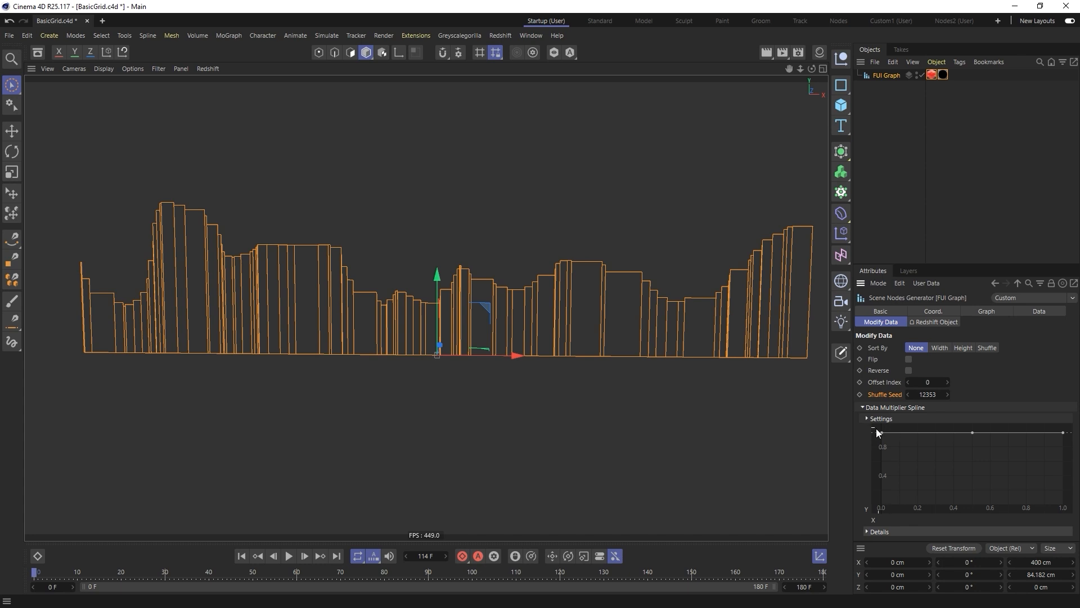
left_click_drag(880, 432, 860, 508)
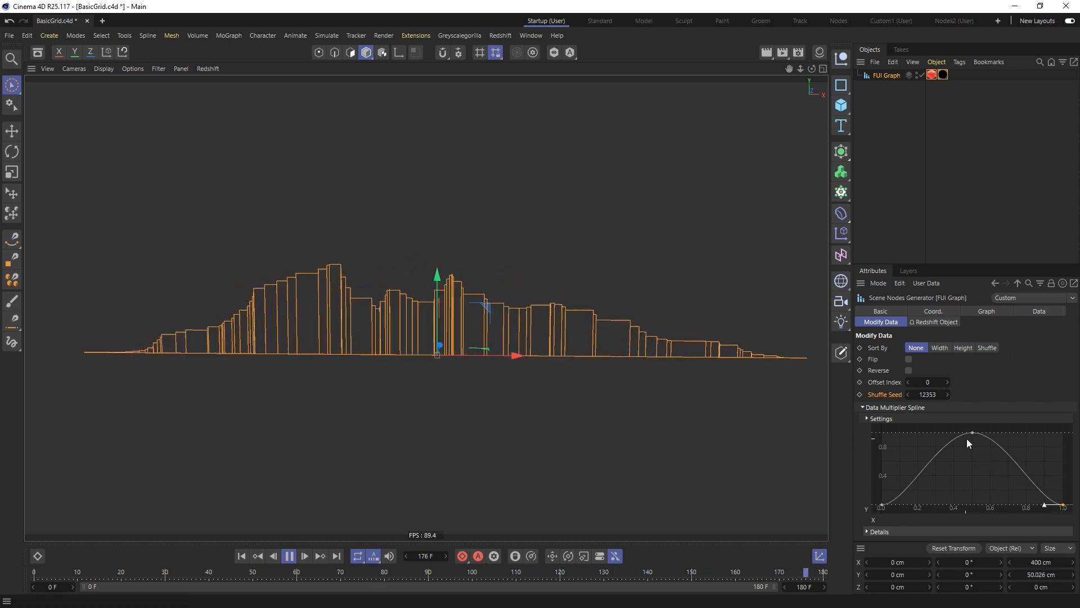
right_click(965, 477)
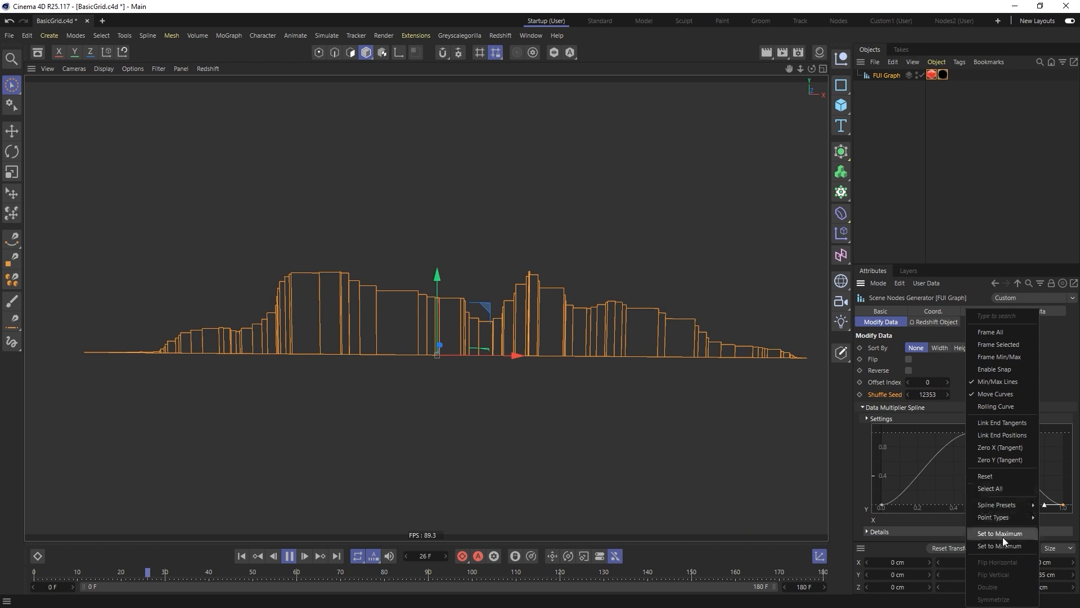
left_click(961, 488)
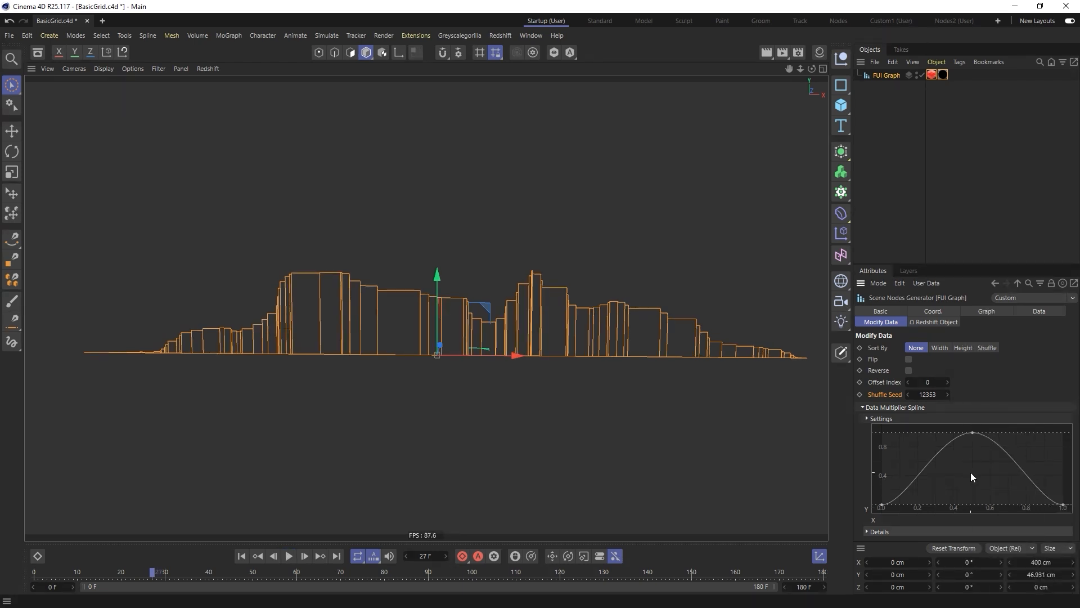
right_click(971, 472)
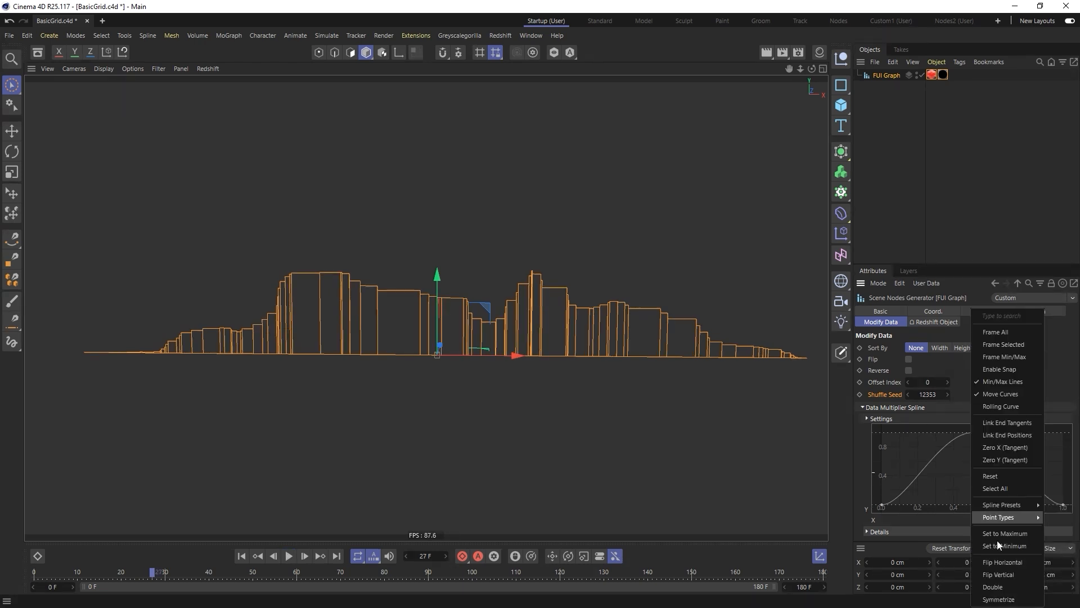
left_click(999, 575)
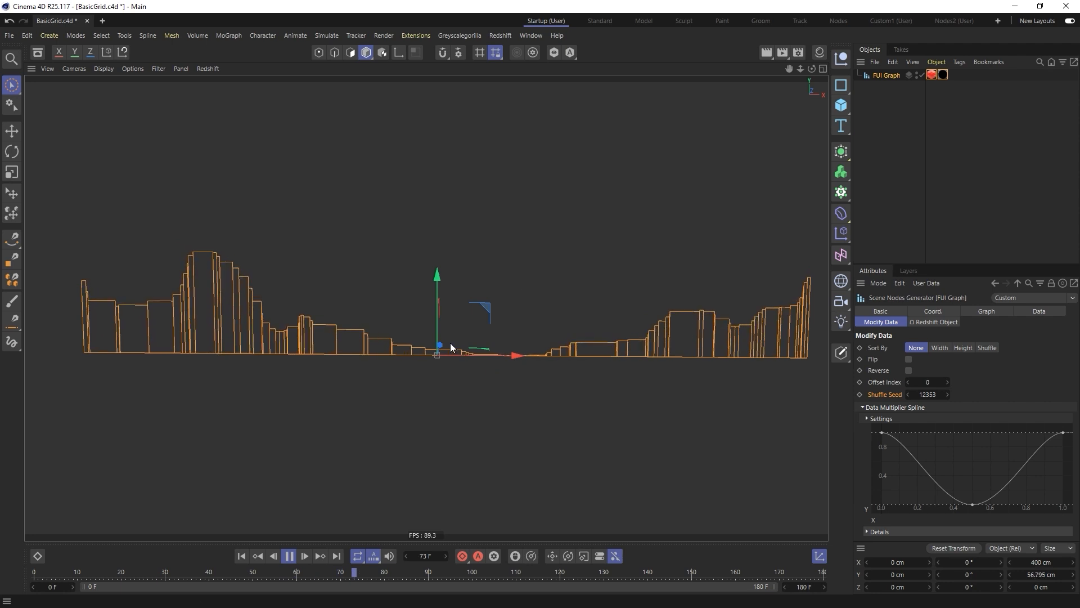
- Raise the multiplier spline's middle point to the maximum to flatten the curve, and collapse its settings
left_click_drag(973, 504, 971, 429)
left_click(915, 410)
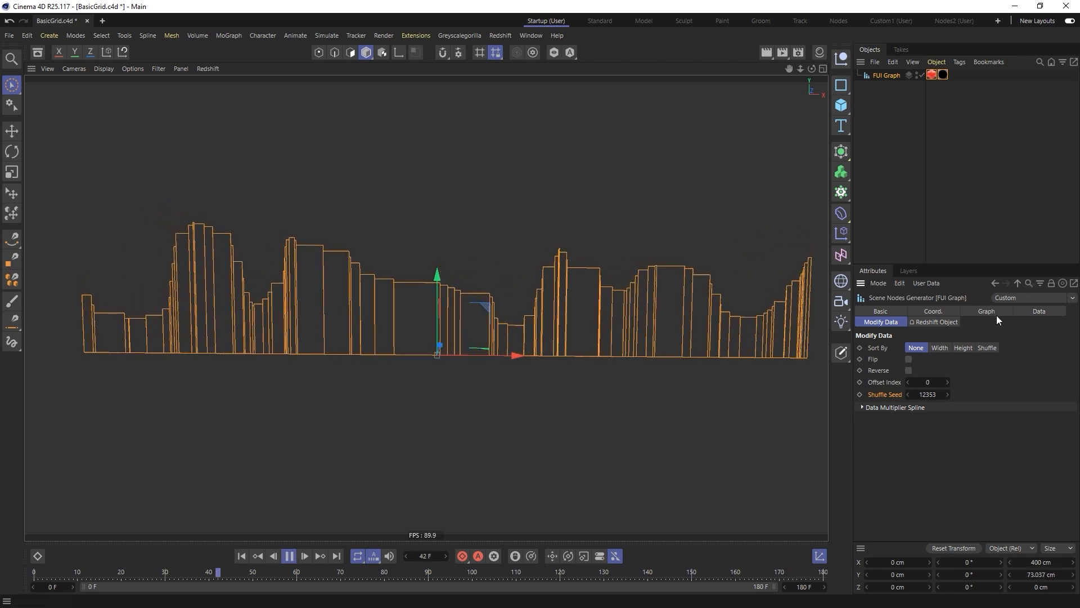
- Try Line Mode on the bar graph and switch it off again
left_click(980, 313)
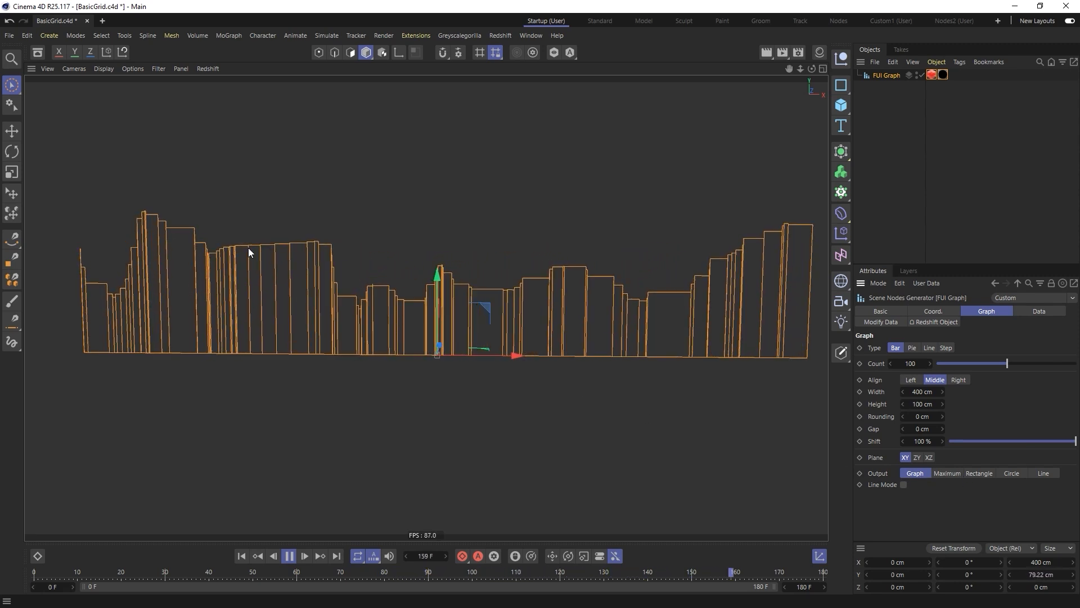
left_click(904, 484)
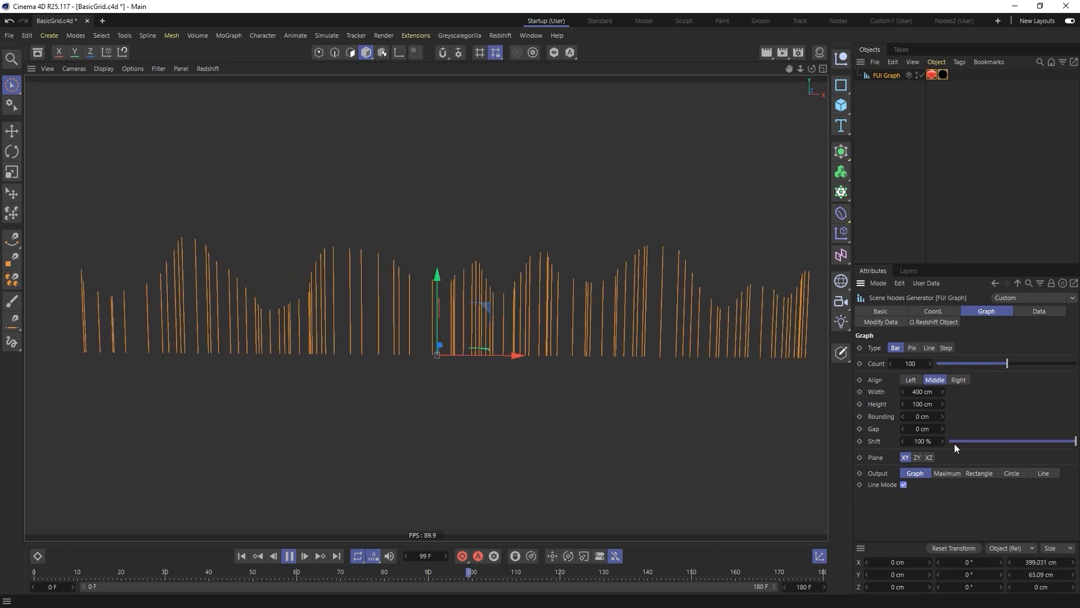
left_click(904, 484)
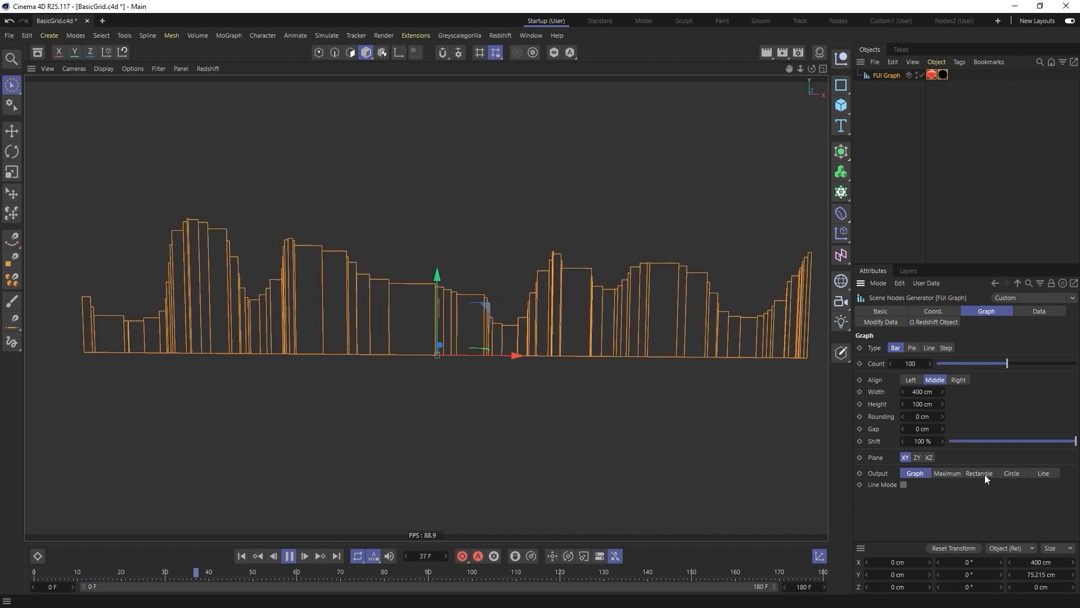
- Duplicate the FUI Graph and set the copy's output to Rectangle
left_click_drag(881, 72, 880, 130, "ctrl")
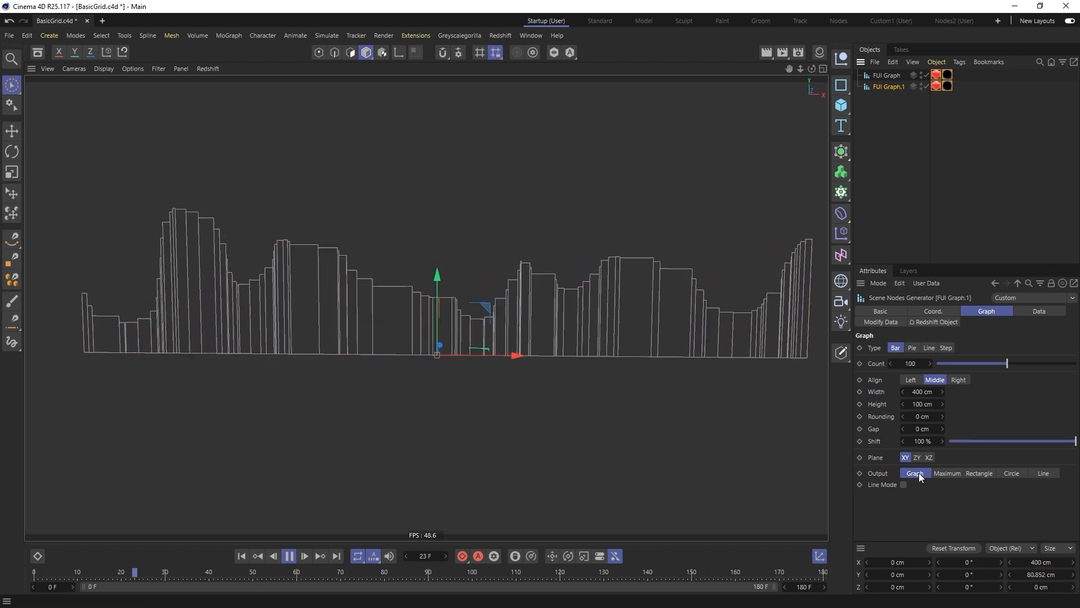
left_click(986, 474)
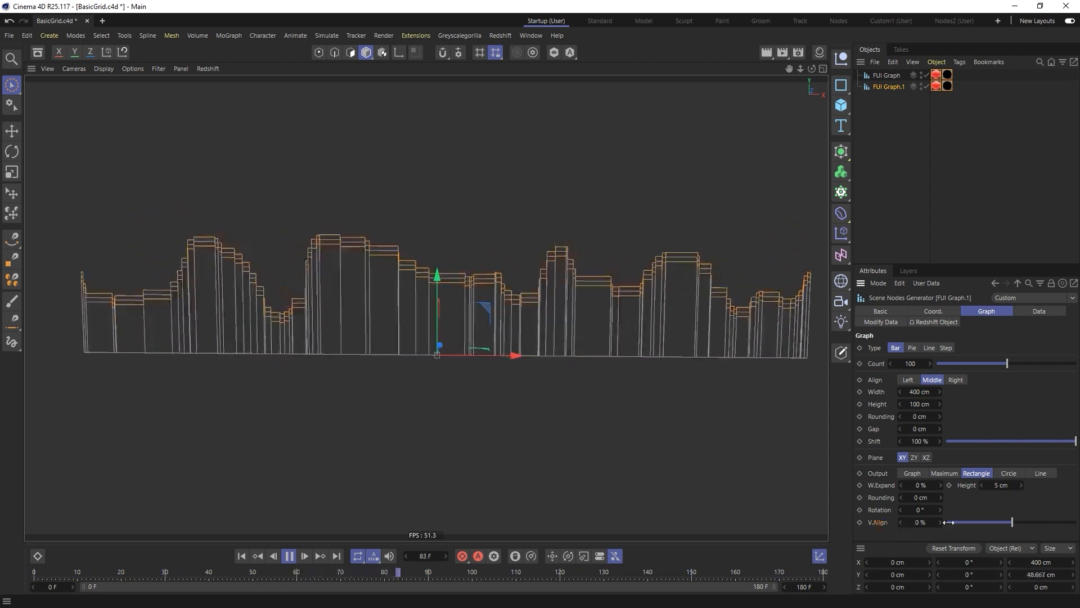
- Give the copy's rectangles a rounding of 121 cm and a vertical alignment of 162 %
left_click_drag(1013, 522, 1022, 523)
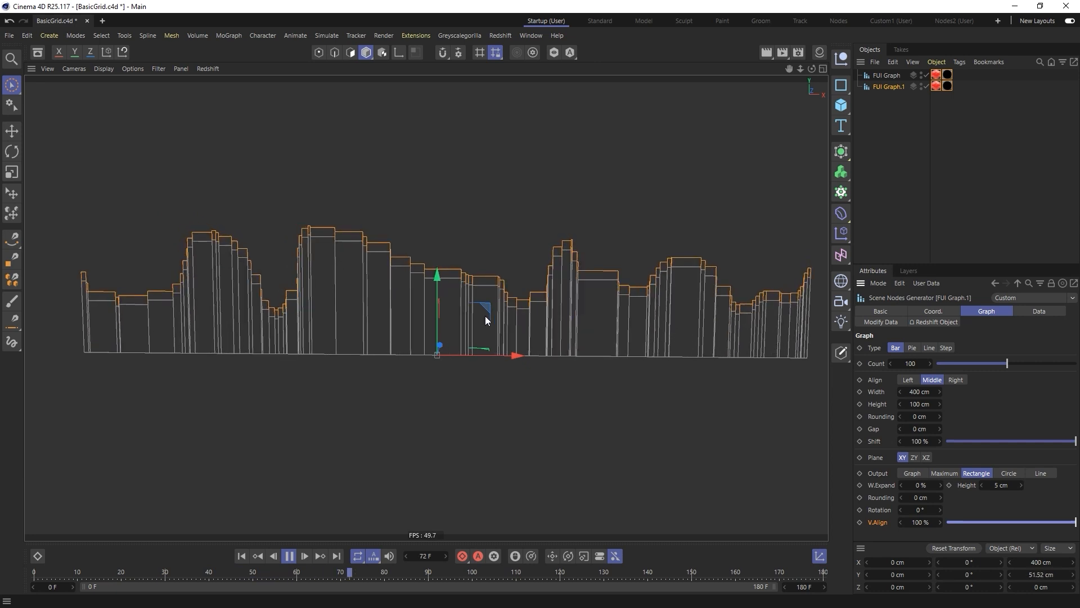
left_click_drag(921, 521, 935, 497)
key("ctrl+z")
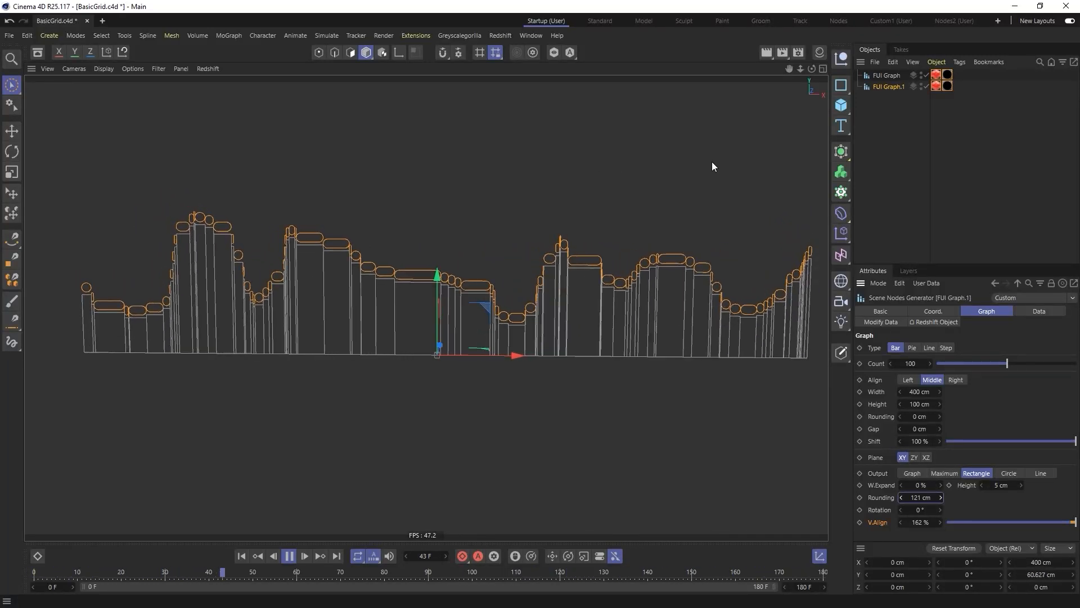
- Enable Line Mode on the original FUI Graph
left_click(889, 77)
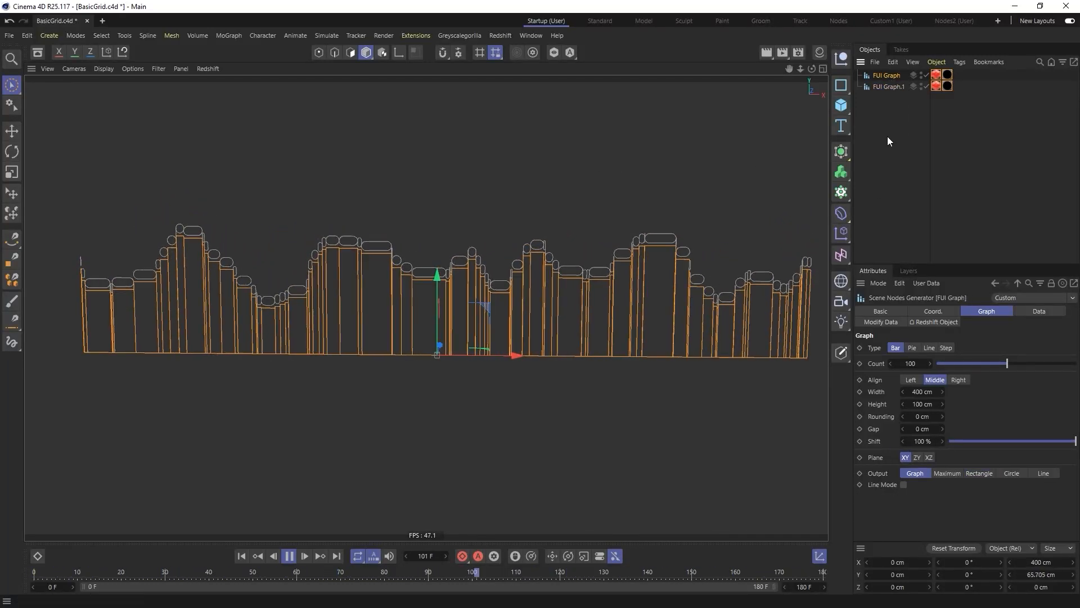
left_click(903, 484)
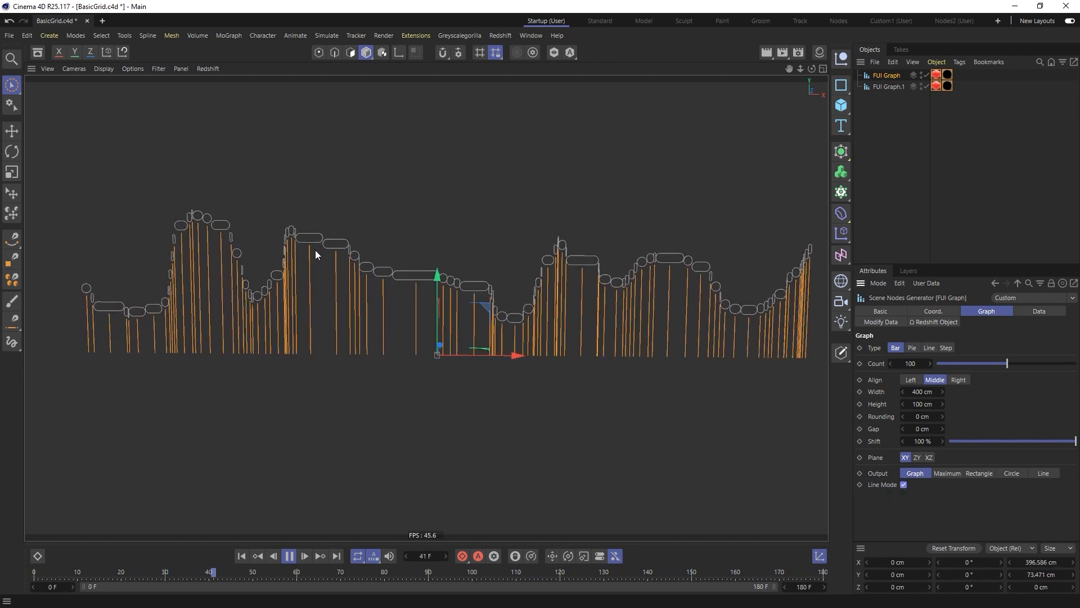
- Set the duplicated graph's output to Circle with a vertical alignment of 100 %
left_click(888, 86)
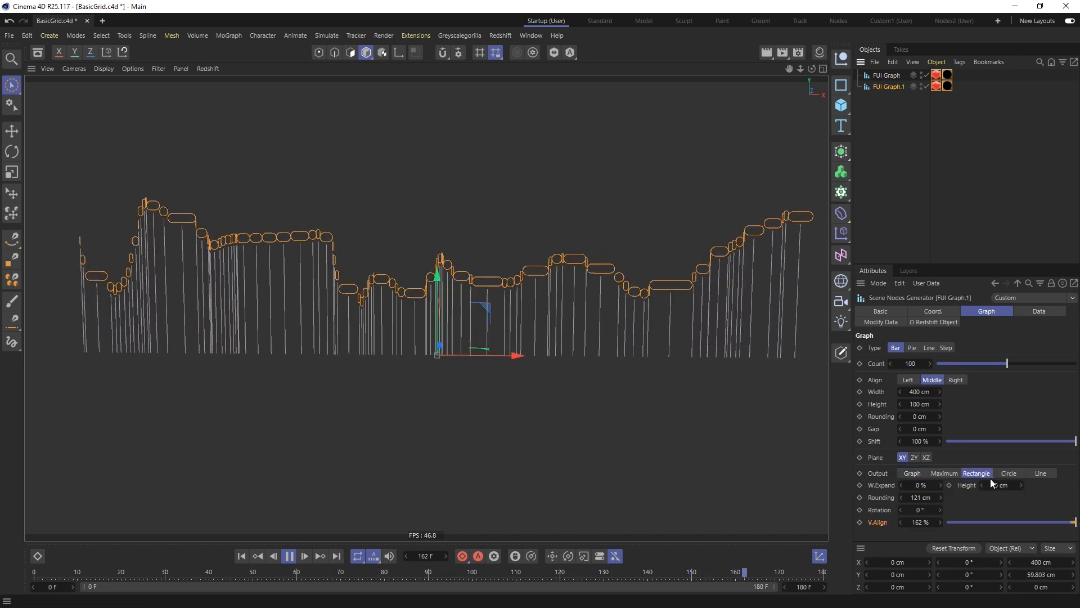
left_click(1008, 474)
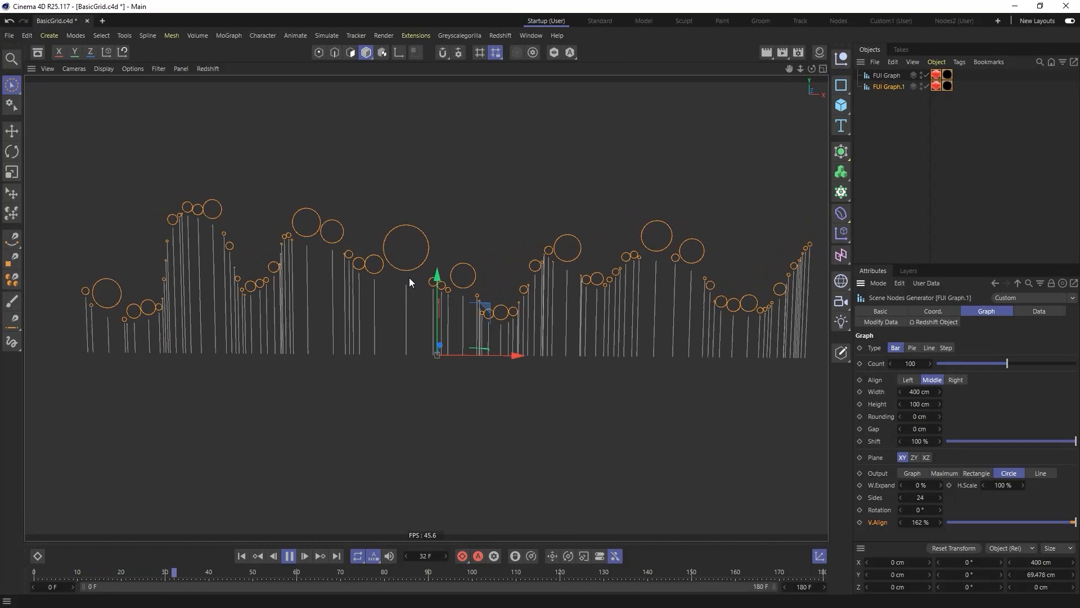
left_click_drag(945, 522, 1076, 523)
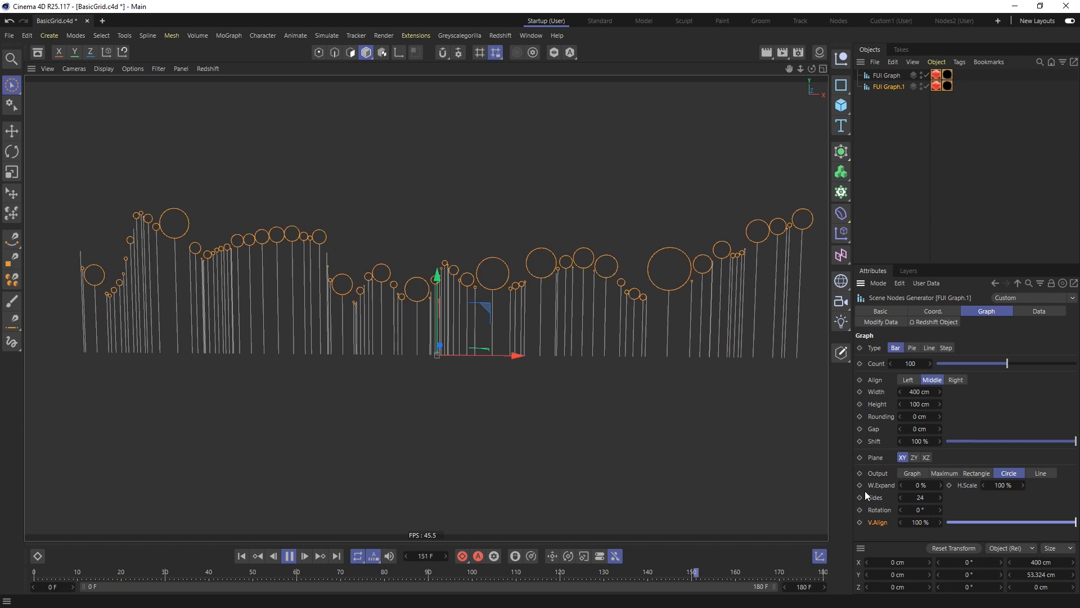
- Try 3 sides for the copy's circles, then undo the change
left_click(924, 502)
type("3")
key("Return")
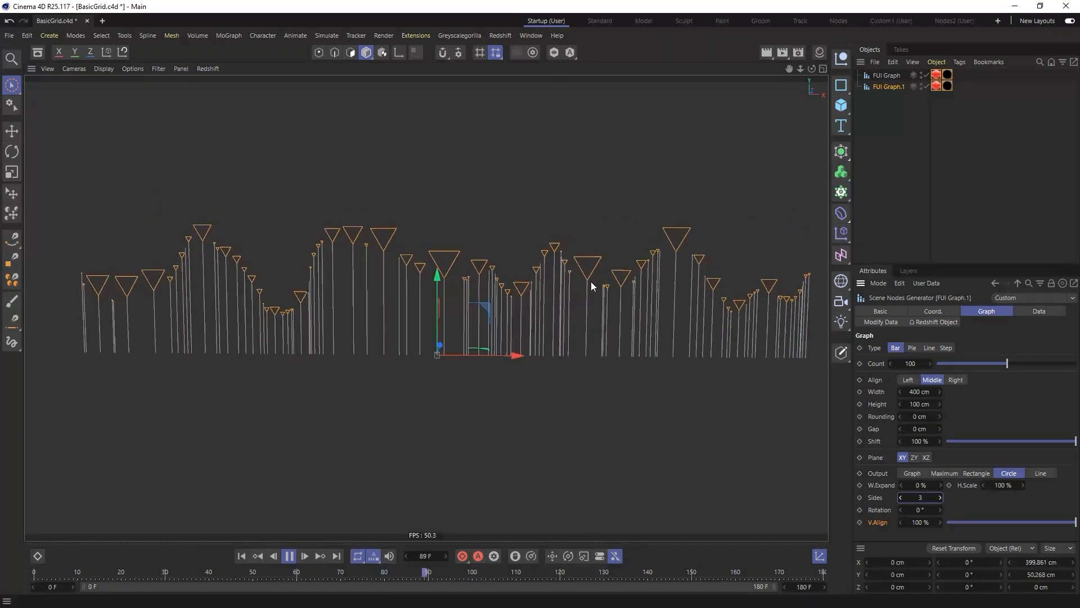
key("ctrl+z")
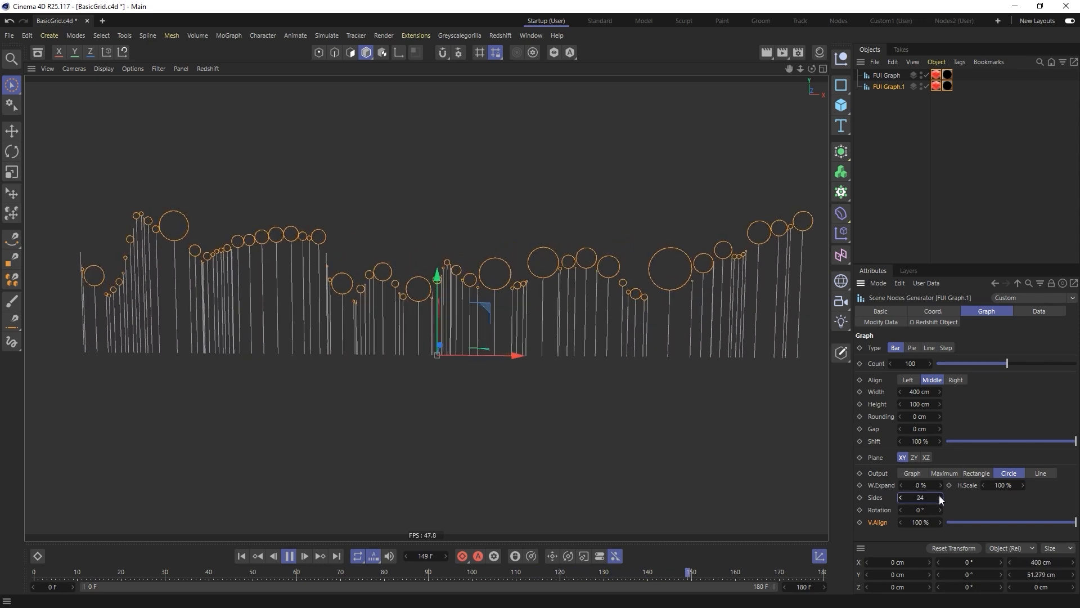
- Set the duplicated graph's output to Line and disable the original FUI Graph
left_click(1043, 473)
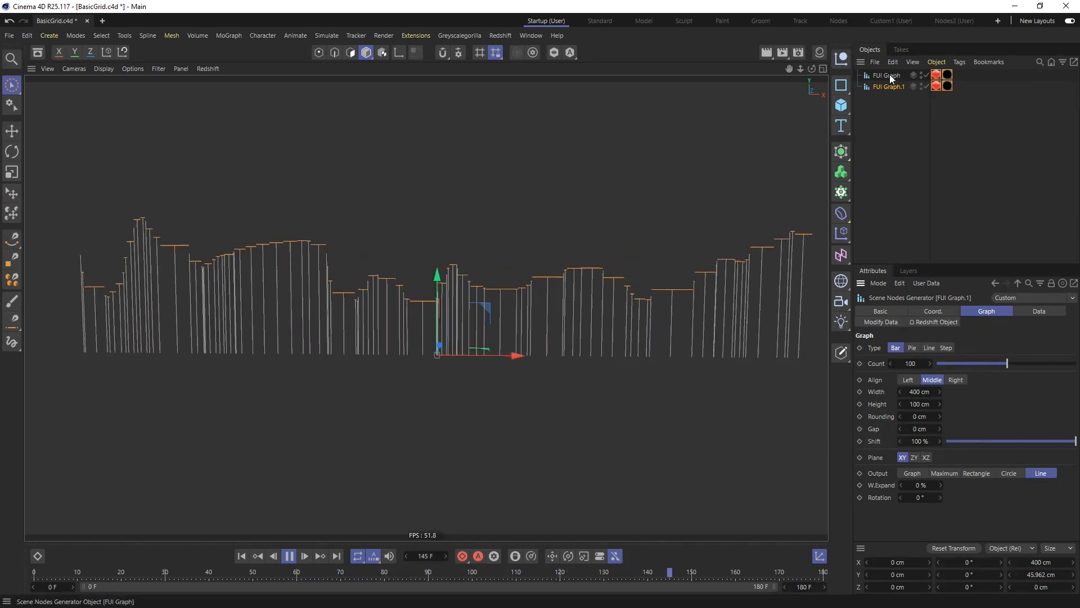
left_click(928, 76)
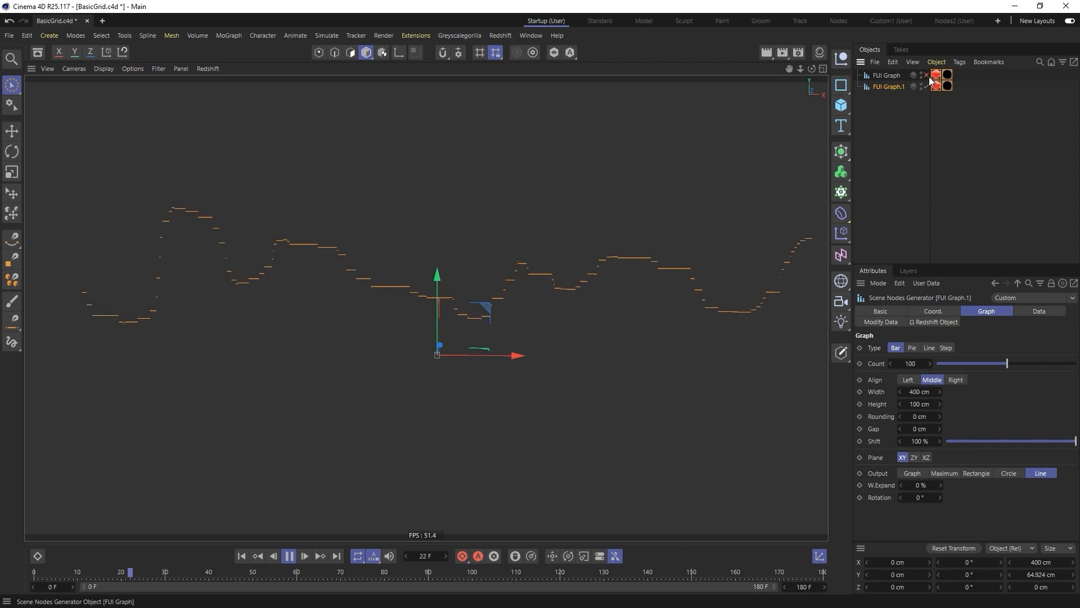
- Select both graphs and set the offset speed of their vertical noise to 55 %
left_click(895, 217)
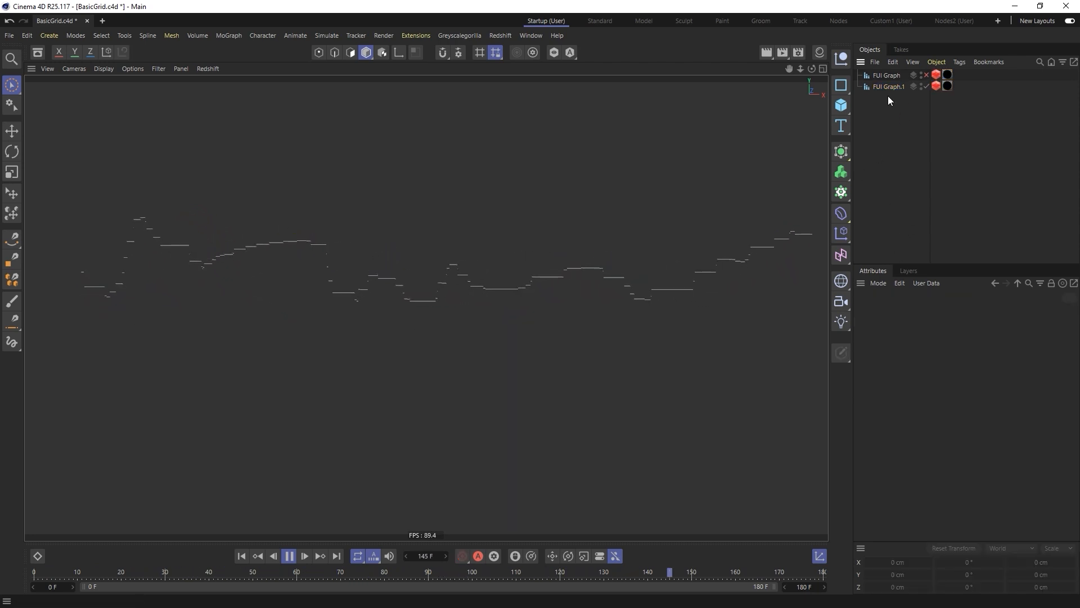
left_click_drag(889, 96, 877, 67)
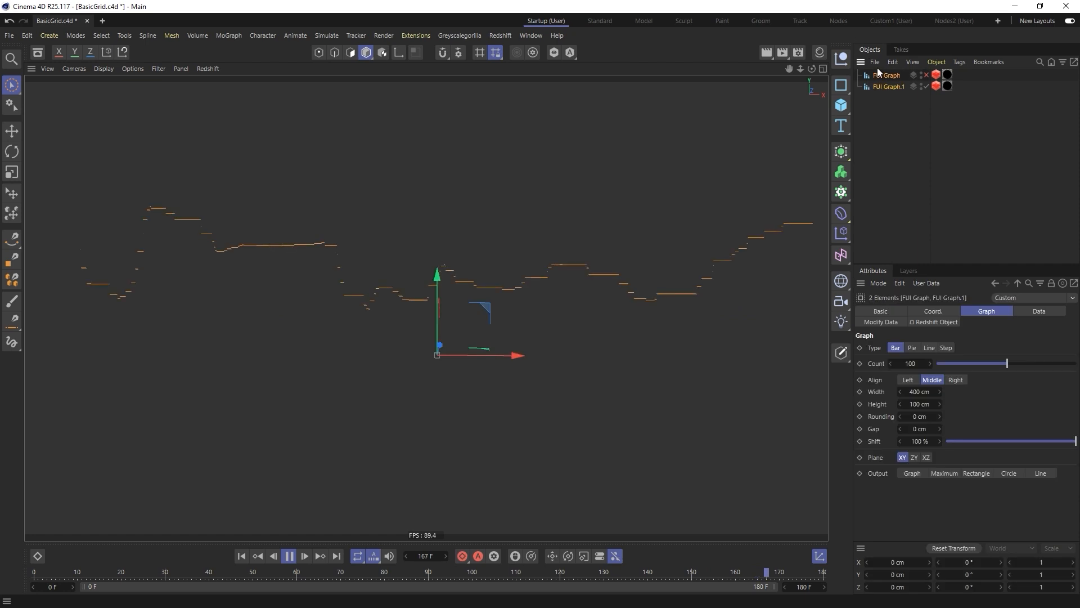
left_click(1036, 311)
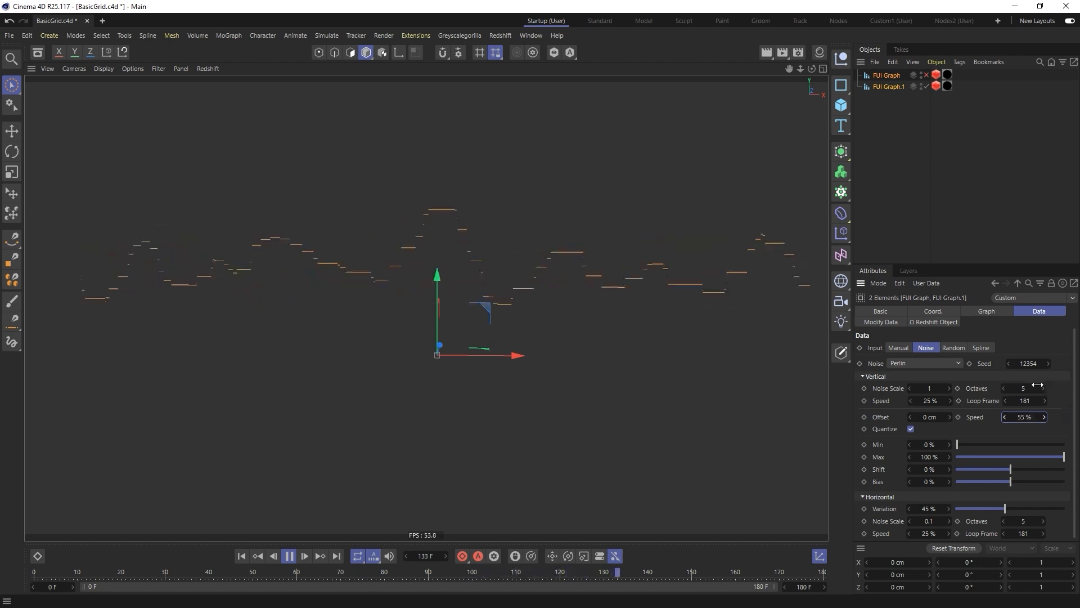
- Set only the duplicated graph's output to Circle, leaving the original FUI Graph disabled
left_click(880, 89)
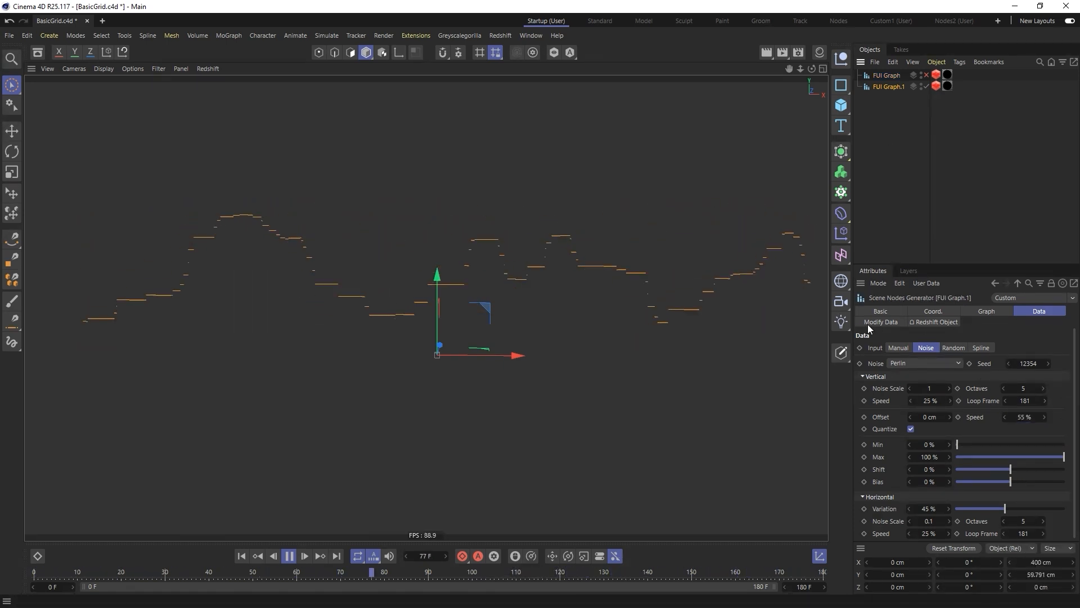
left_click(1000, 313)
left_click(1010, 474)
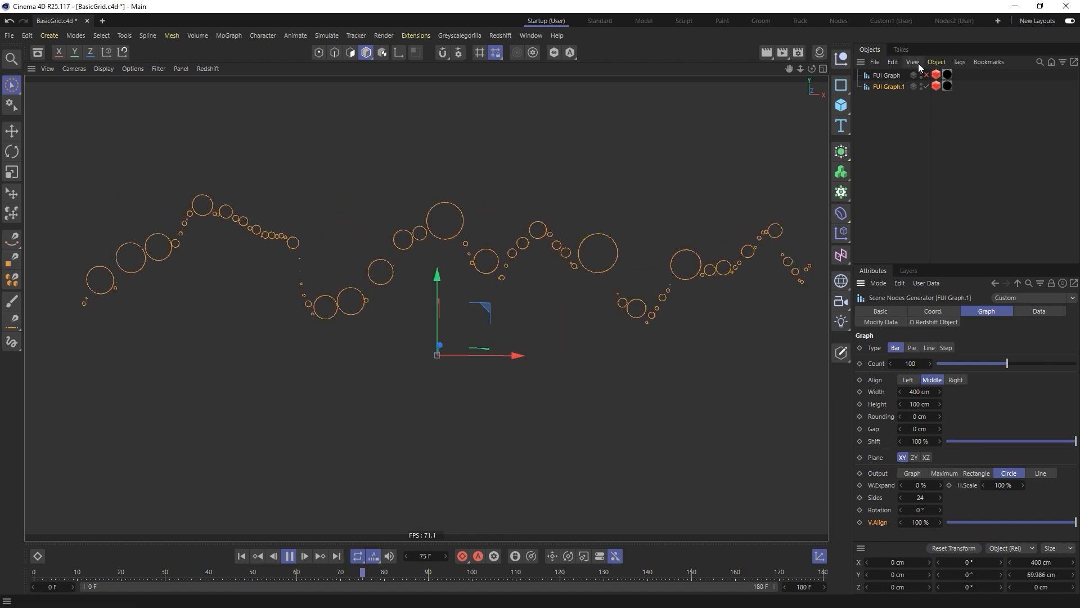
left_click(926, 75)
left_click(927, 75)
- Set the count of both graphs to 105 and re-enable the original FUI Graph
left_click_drag(886, 106, 873, 73)
left_click(968, 364)
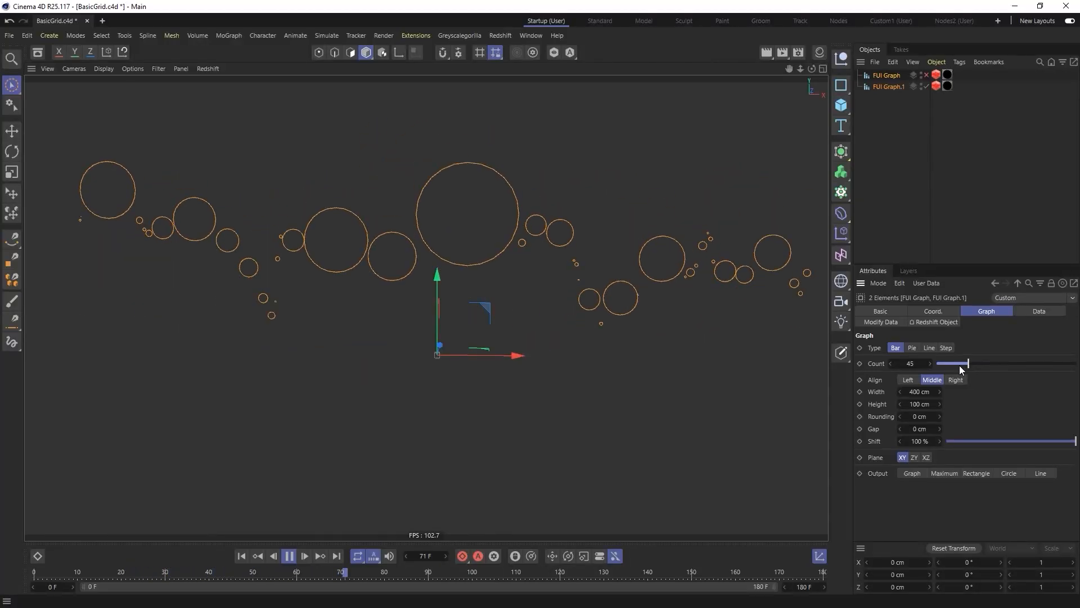
left_click(980, 363)
left_click(1011, 363)
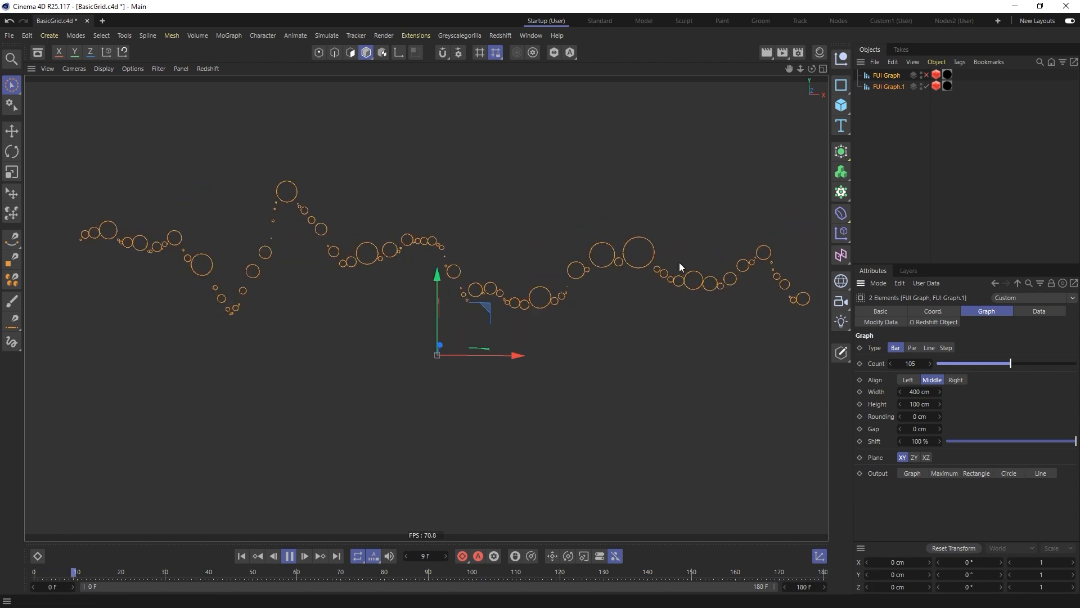
left_click(927, 75)
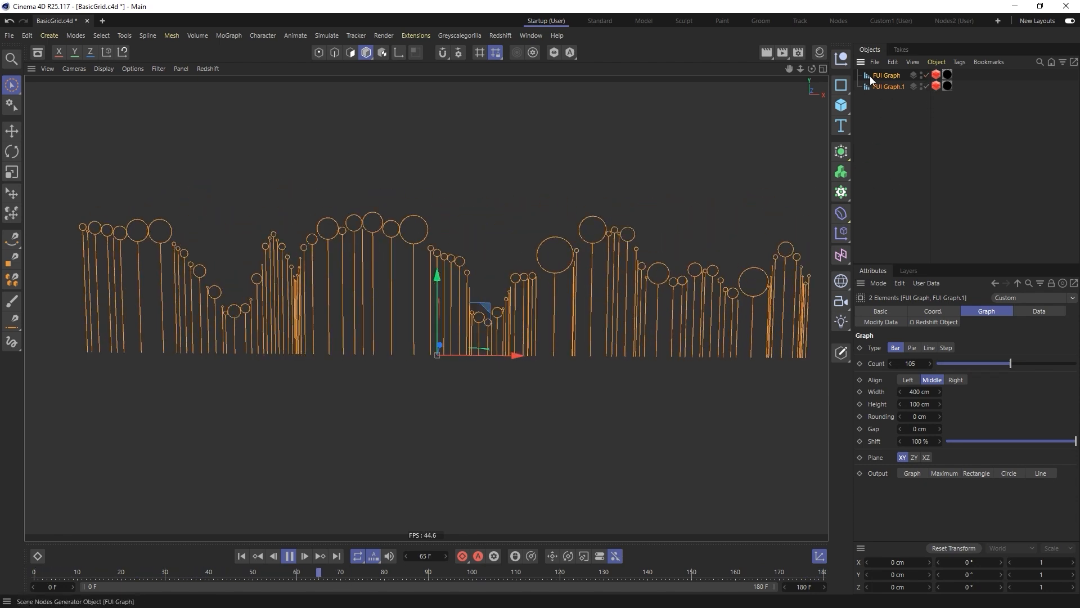
- Pause playback and turn off Line Mode for the original FUI Graph
left_click(869, 75)
left_click(289, 559)
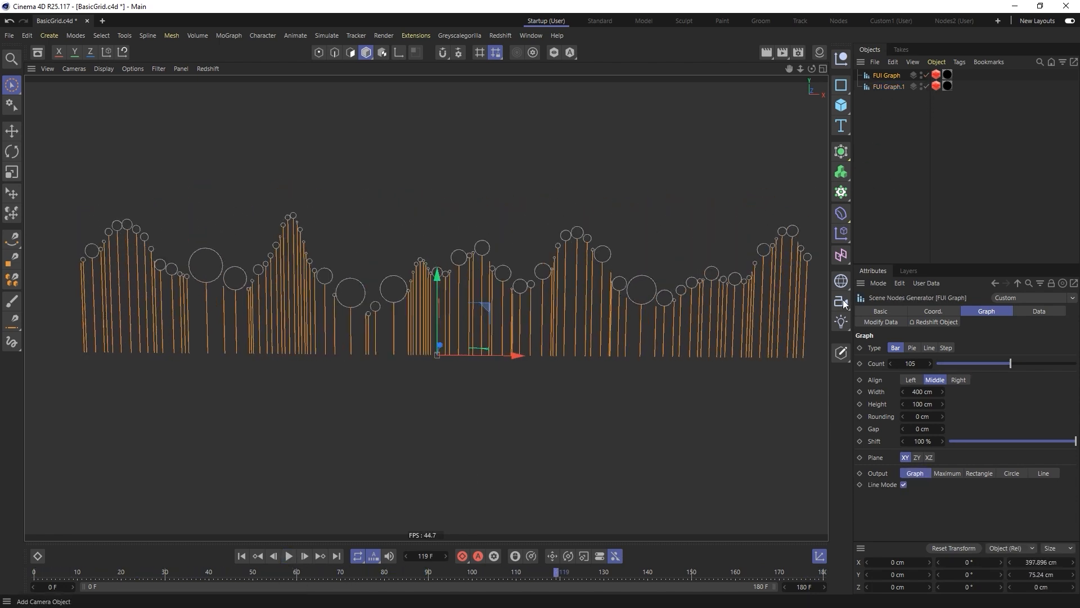
left_click(904, 485)
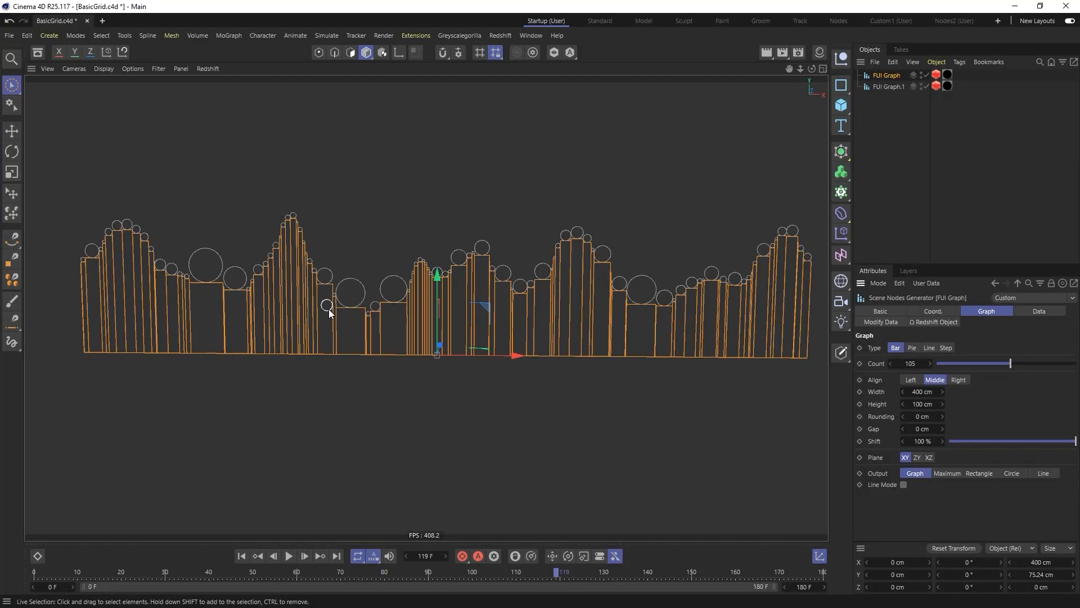
- Try vertical alignments of 0 % and -100 % for the copy's circles, then restore 100 %
left_click(896, 87)
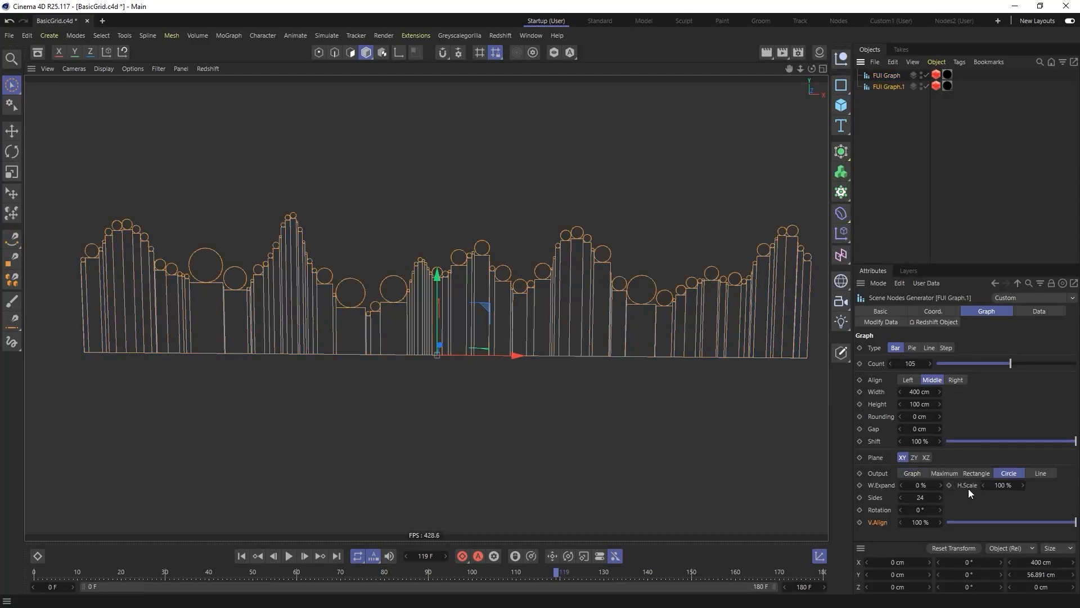
right_click(939, 521)
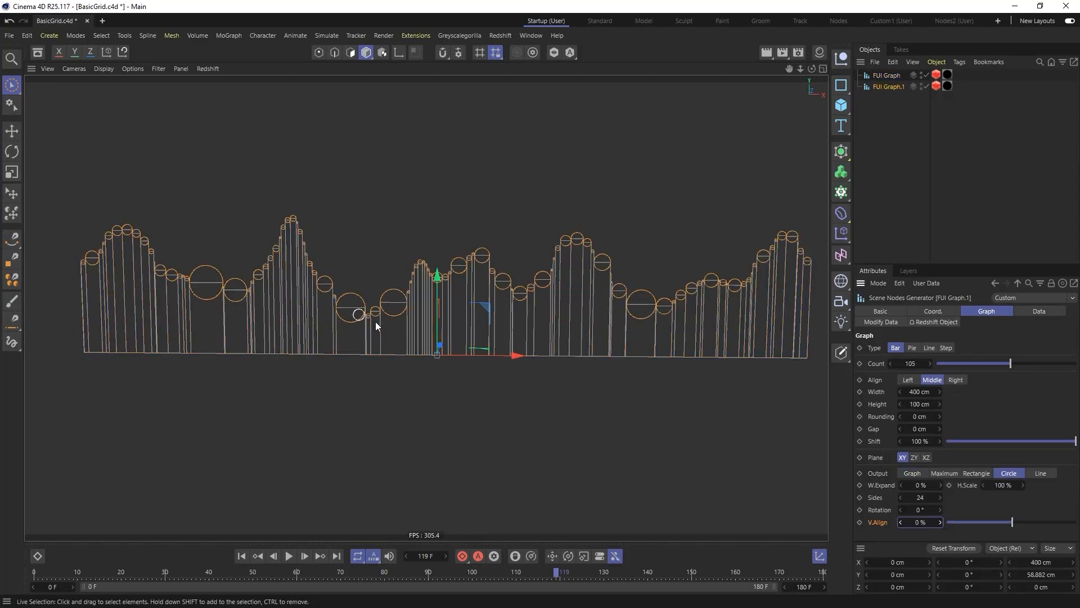
left_click_drag(1001, 523, 876, 519)
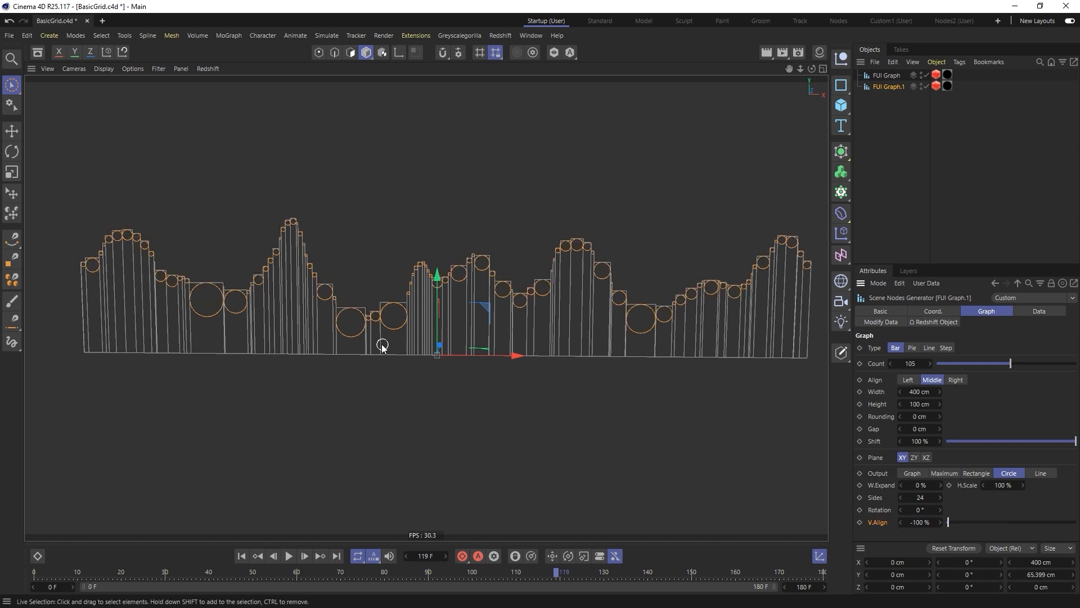
left_click_drag(985, 525, 1076, 522)
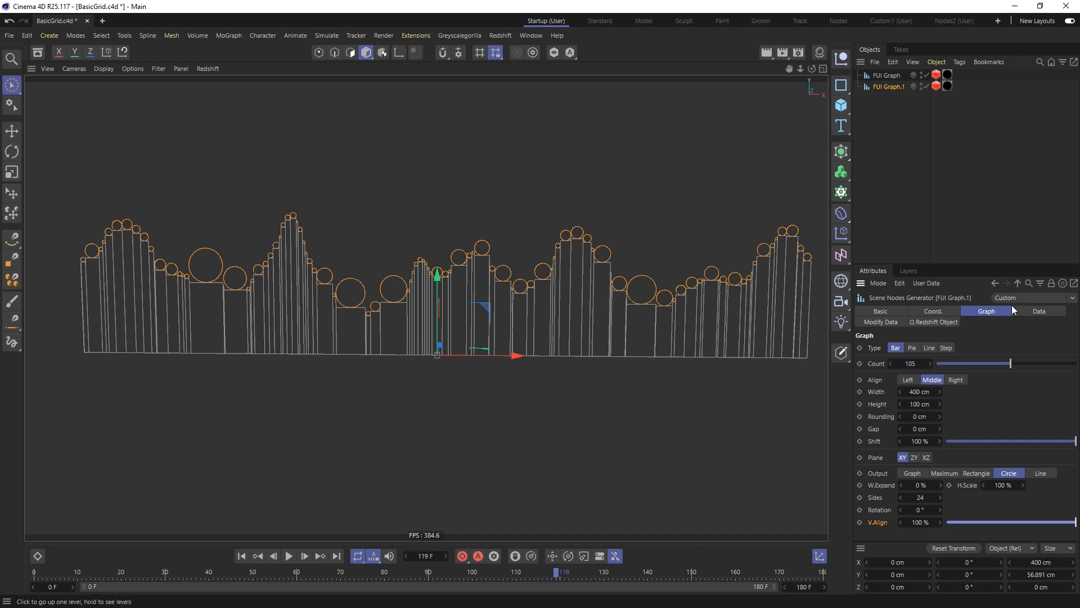
- Set the vertical noise maximum of both graphs to 0 % and play the animation
left_click(887, 74, "ctrl")
left_click(1040, 312)
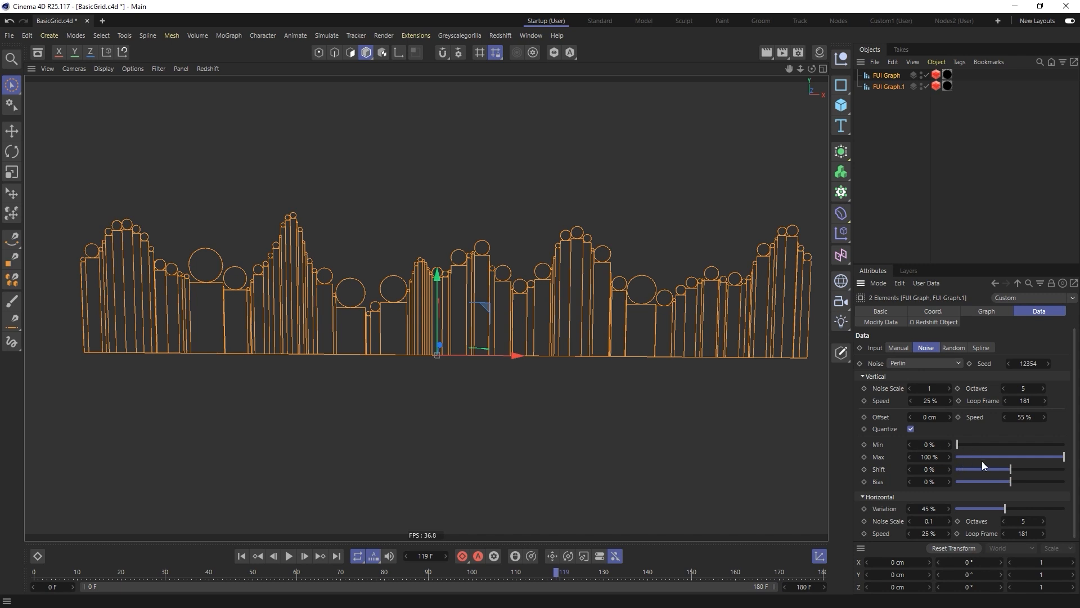
left_click_drag(1055, 458, 934, 468)
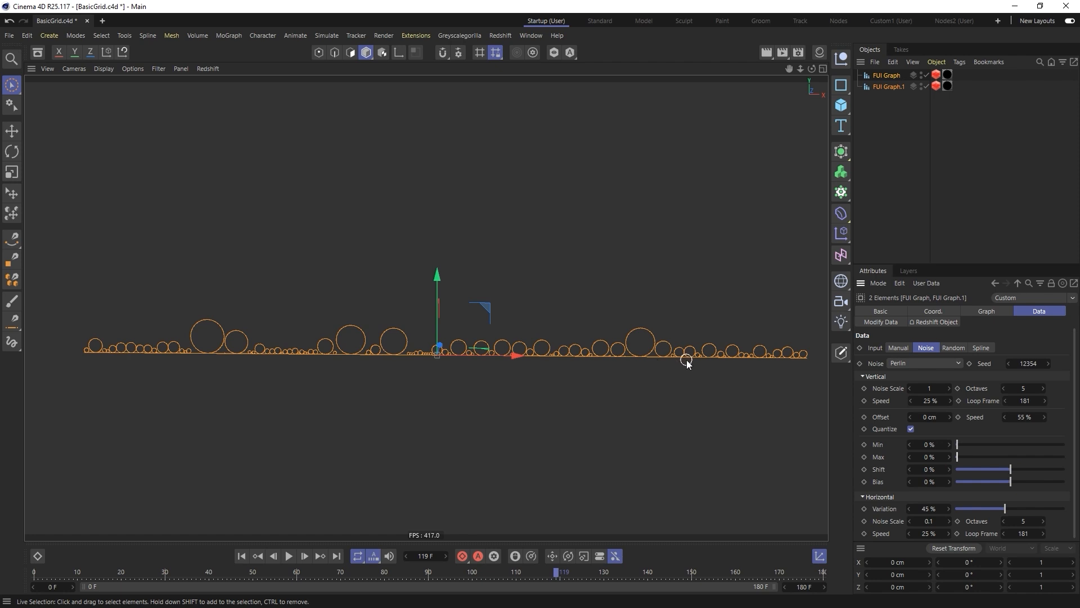
left_click(290, 559)
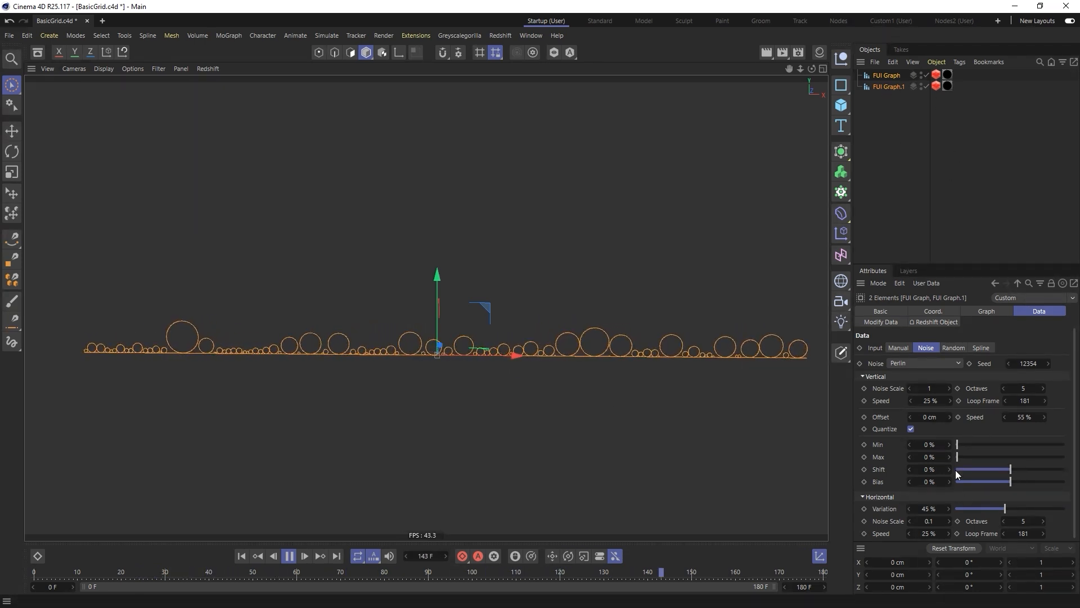
- Set the vertical alignment of the copy's circles to 0 % and its horizontal noise variation to 100 %
left_click(891, 86)
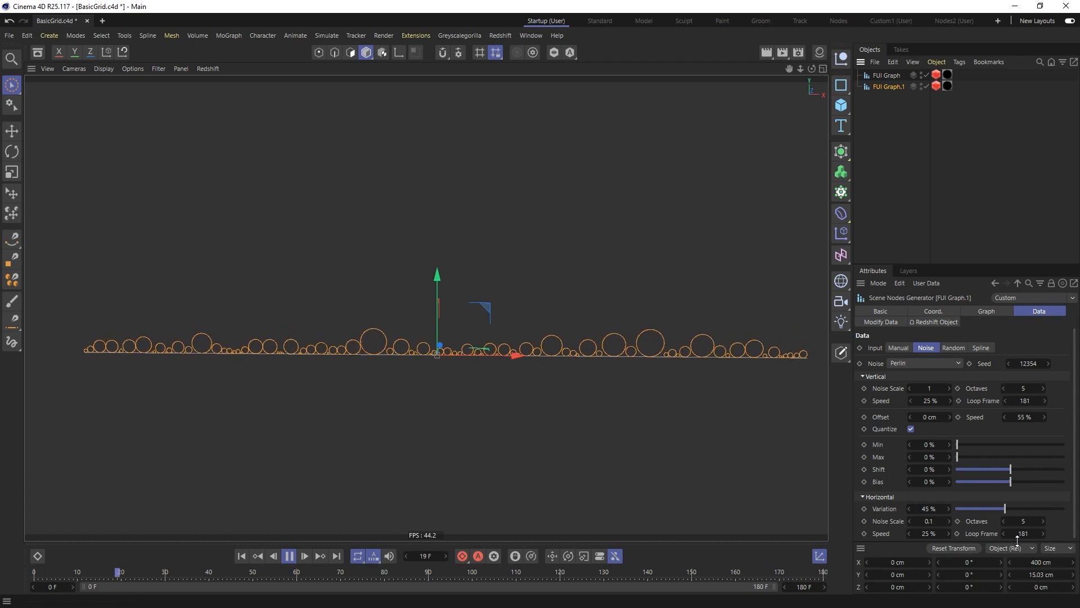
left_click(987, 311)
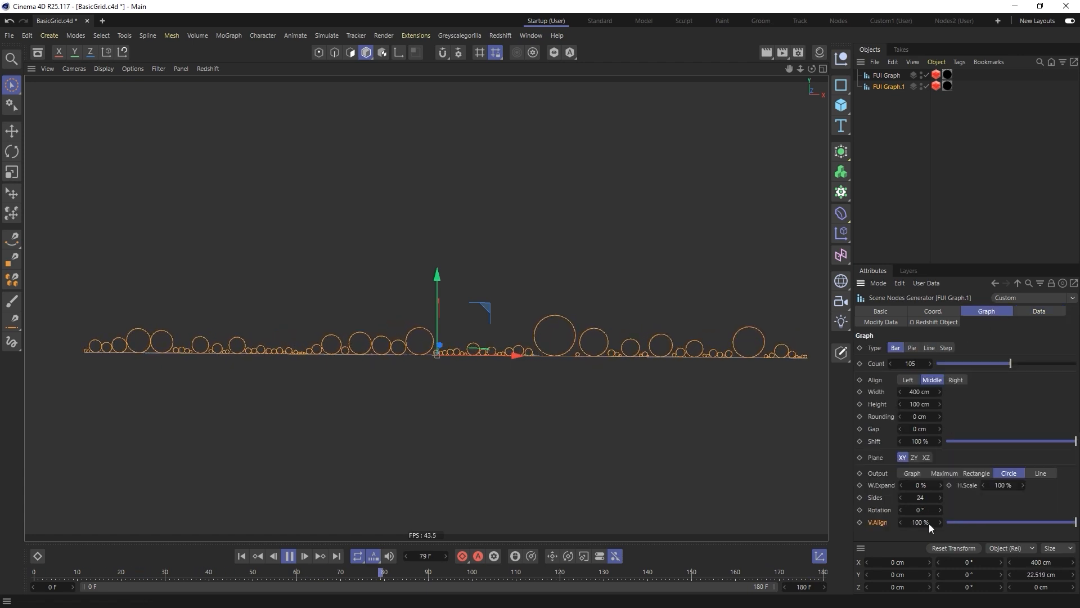
right_click(939, 521)
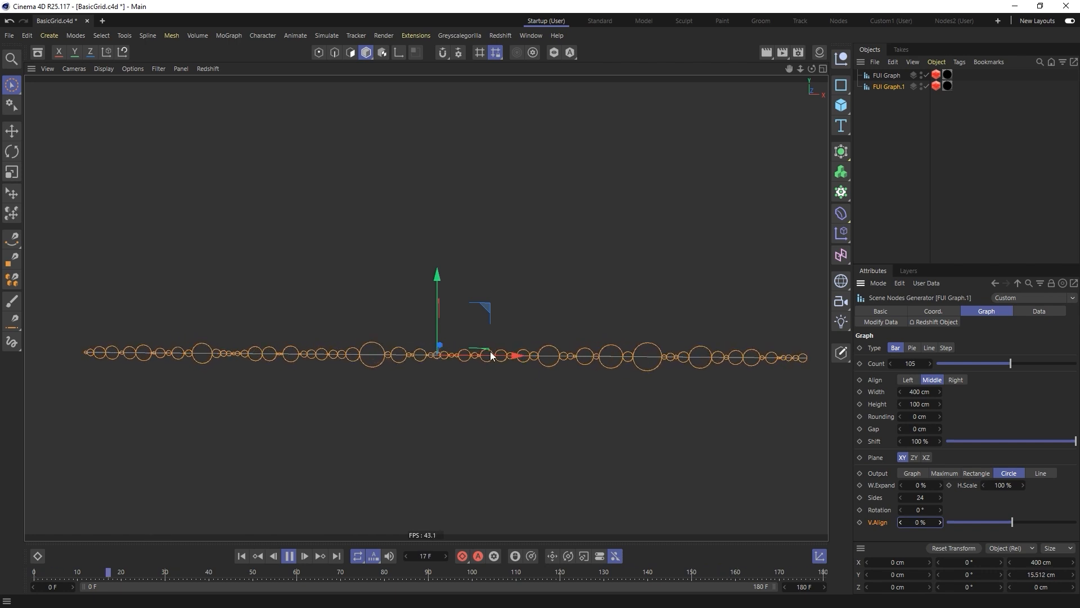
left_click(1031, 313)
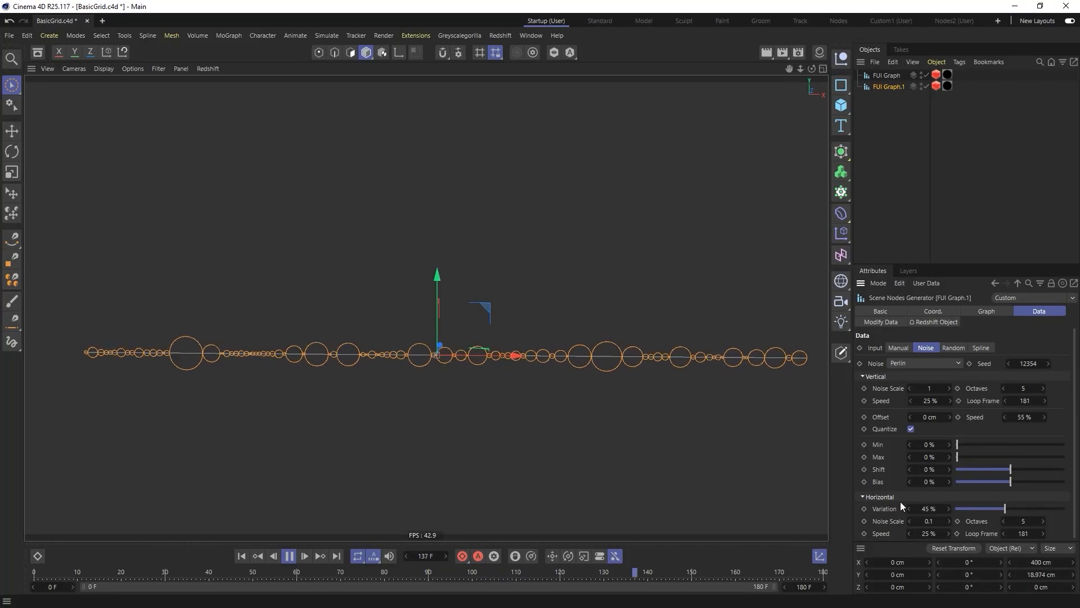
left_click_drag(1020, 510, 1073, 516)
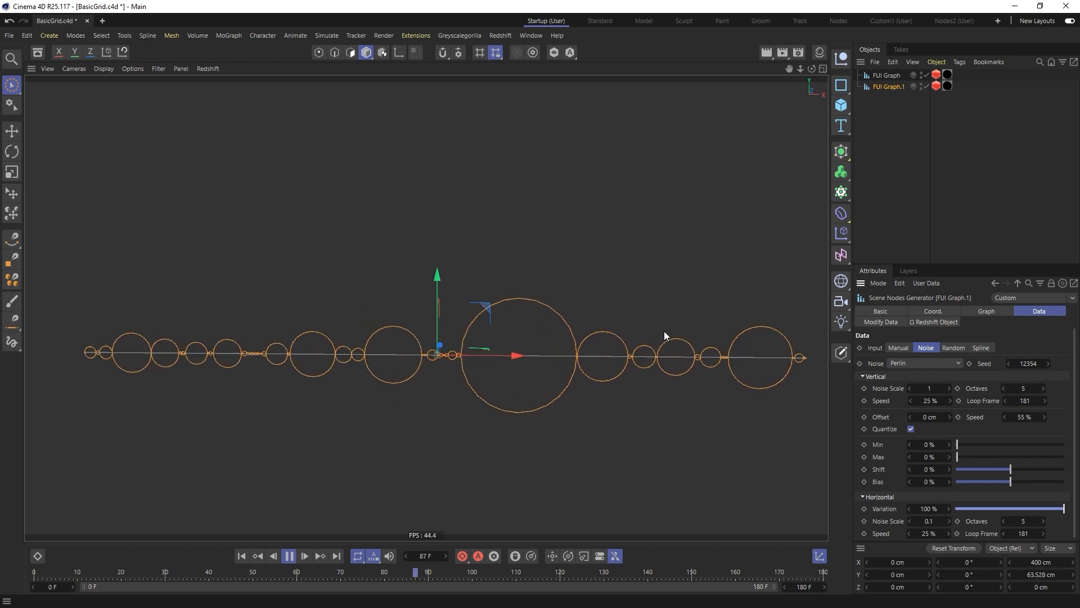
- View the circles with the original FUI Graph disabled, then delete the duplicate and re-enable the original
left_click(927, 74)
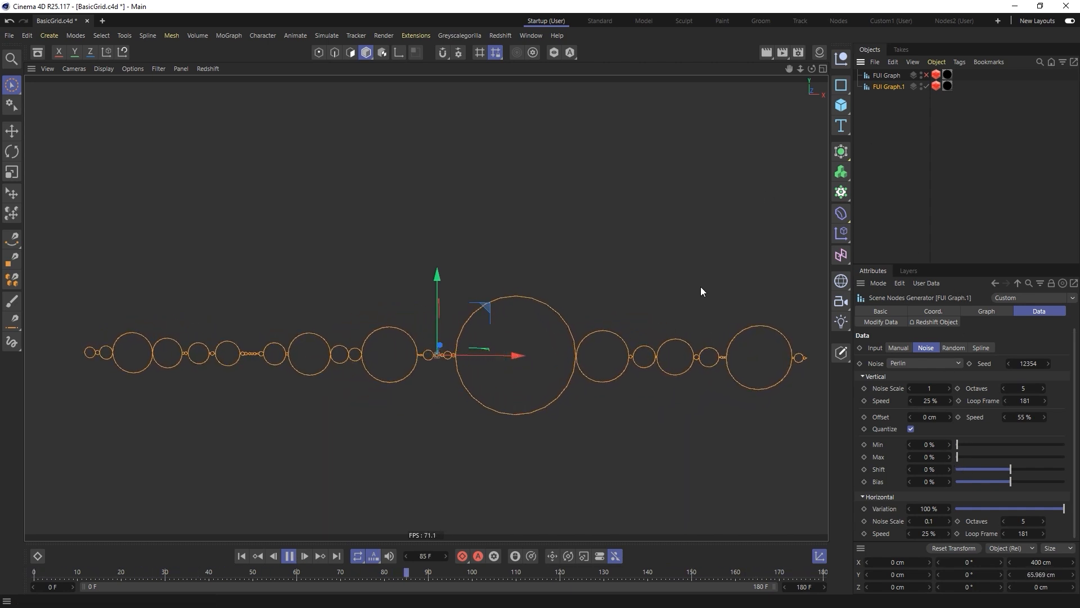
key("Delete")
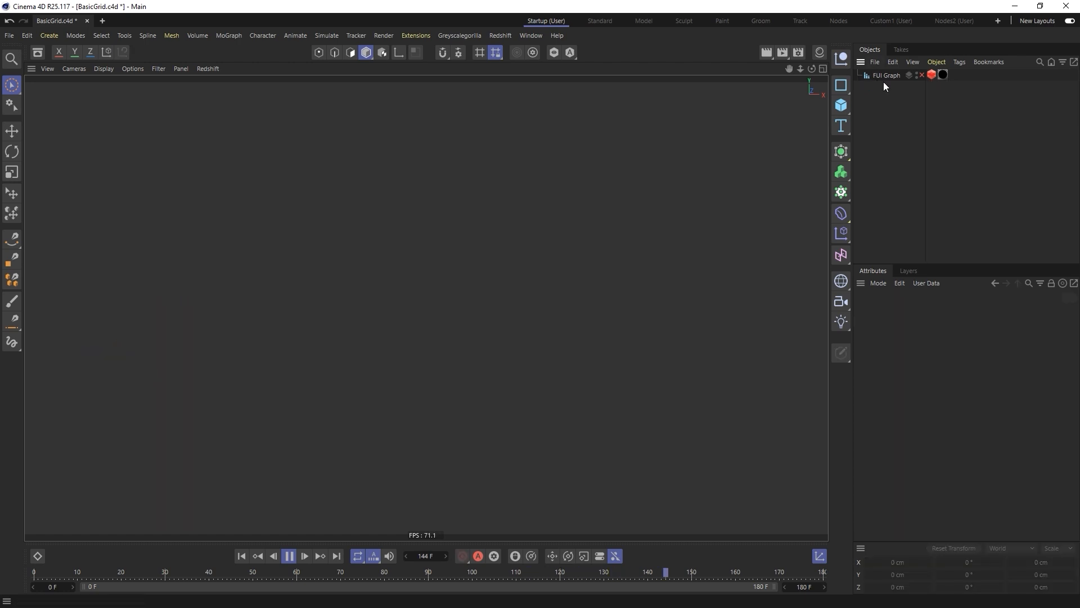
left_click(921, 75)
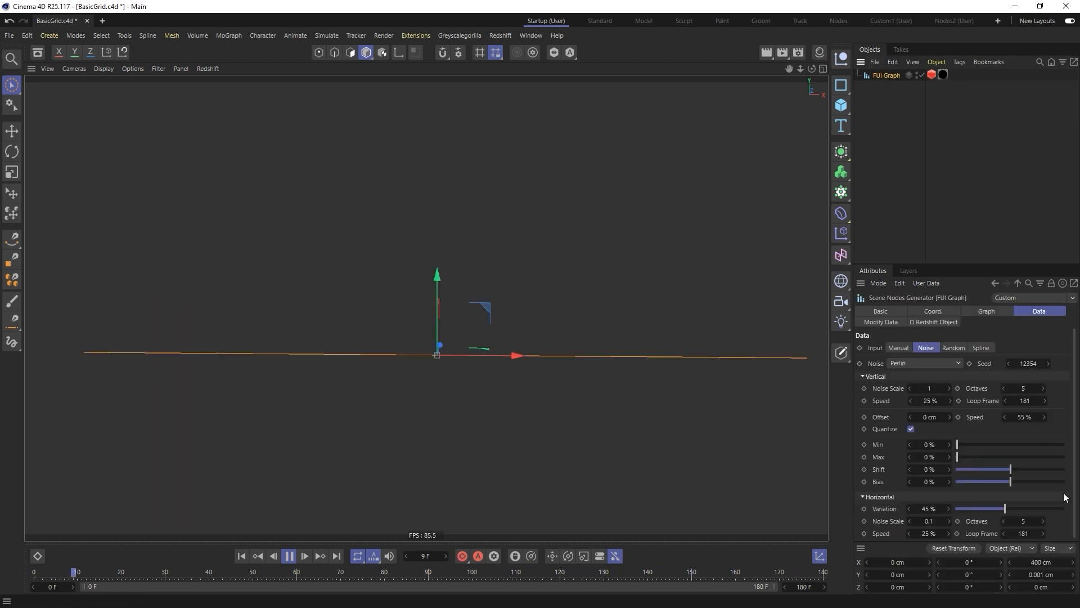
- Reset the FUI Graph's vertical noise maximum to 100 %, offset speed to 0 % and horizontal variation to 0 %
left_click_drag(969, 457, 1065, 457)
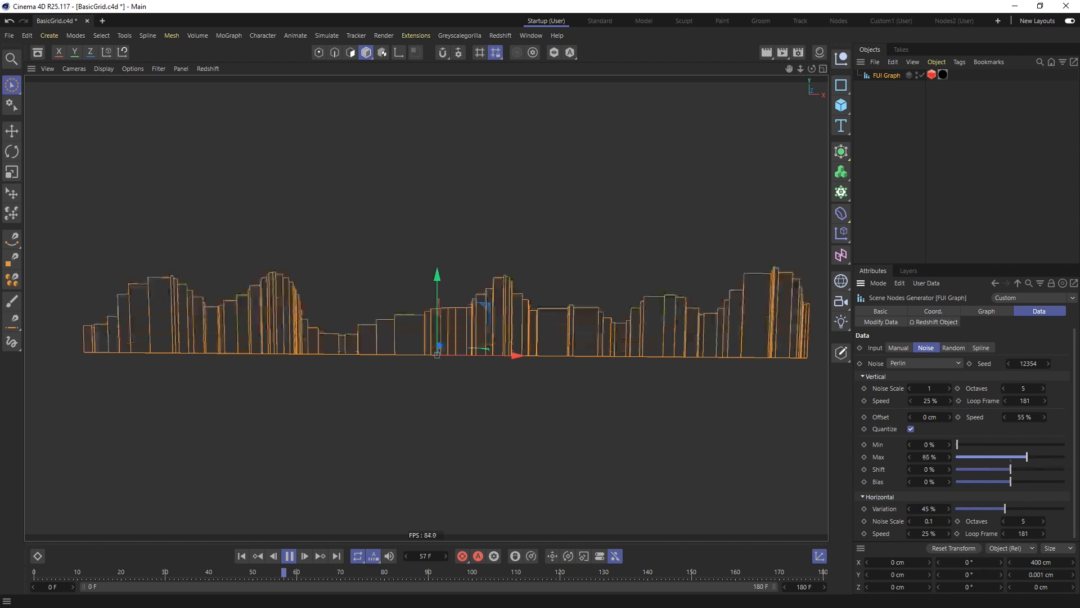
right_click(1045, 418)
left_click_drag(1004, 508, 881, 513)
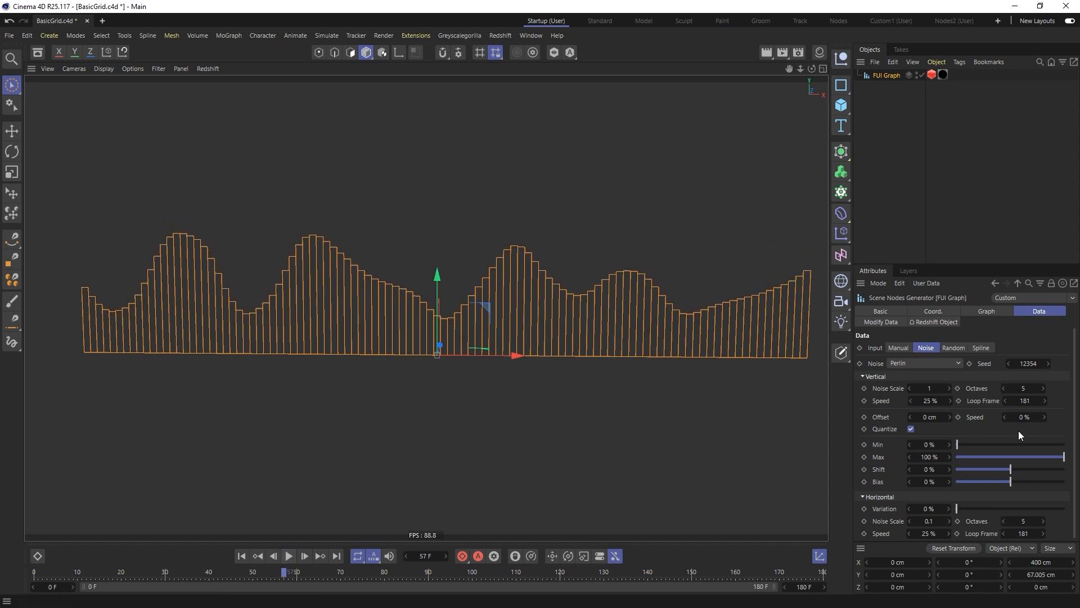
- Change the graph type to Step and set its horizontal noise variation to 100 %
left_click(982, 312)
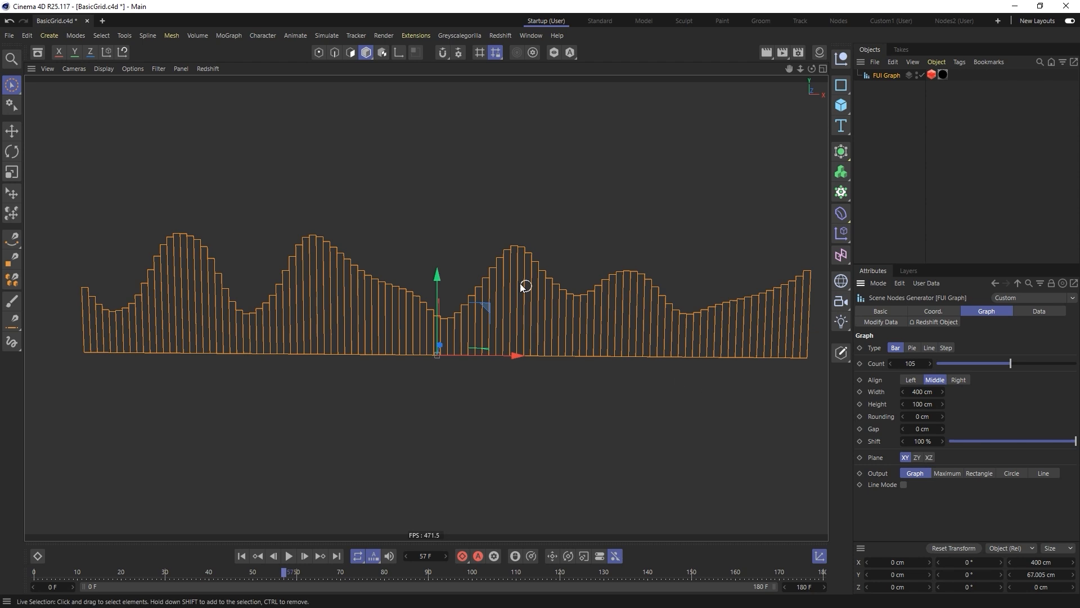
left_click(946, 348)
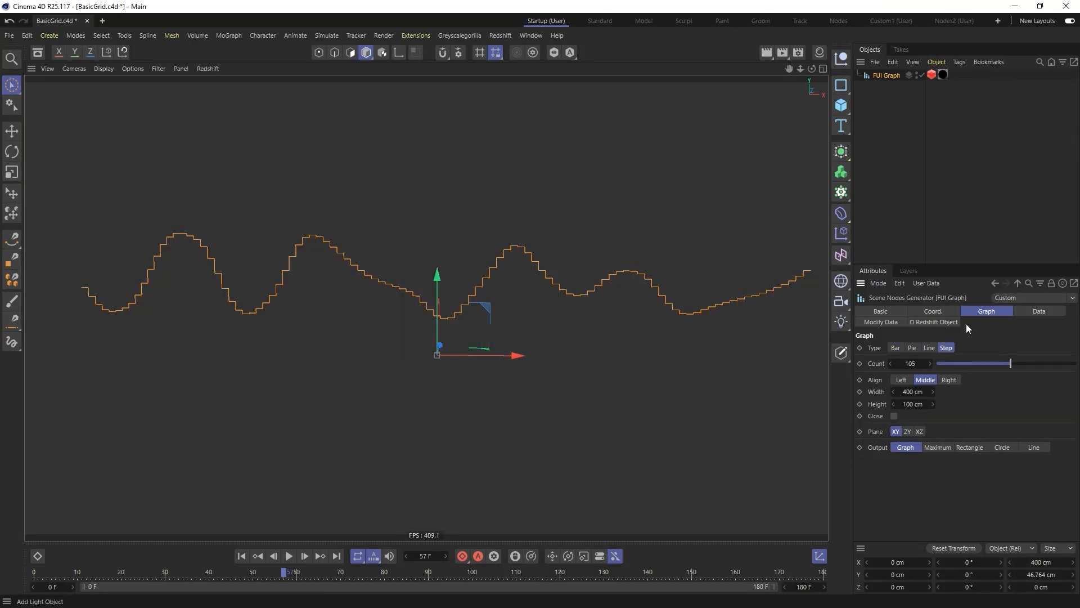
left_click(1030, 316)
left_click_drag(965, 505, 982, 509)
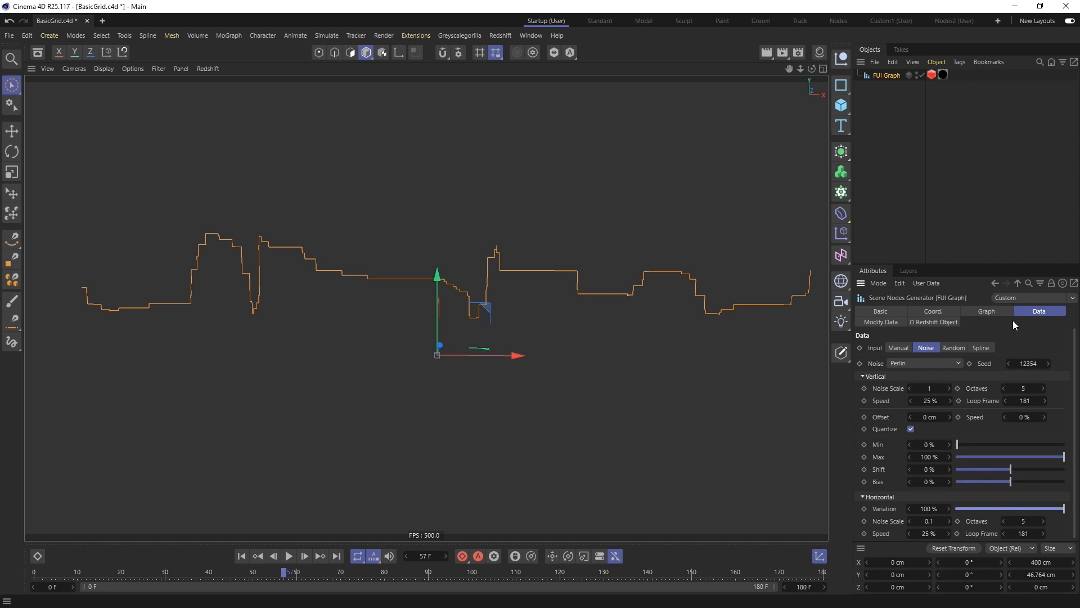
- Sort the graph's data by Shuffle and reduce the horizontal noise variation to 39 %
left_click(879, 323)
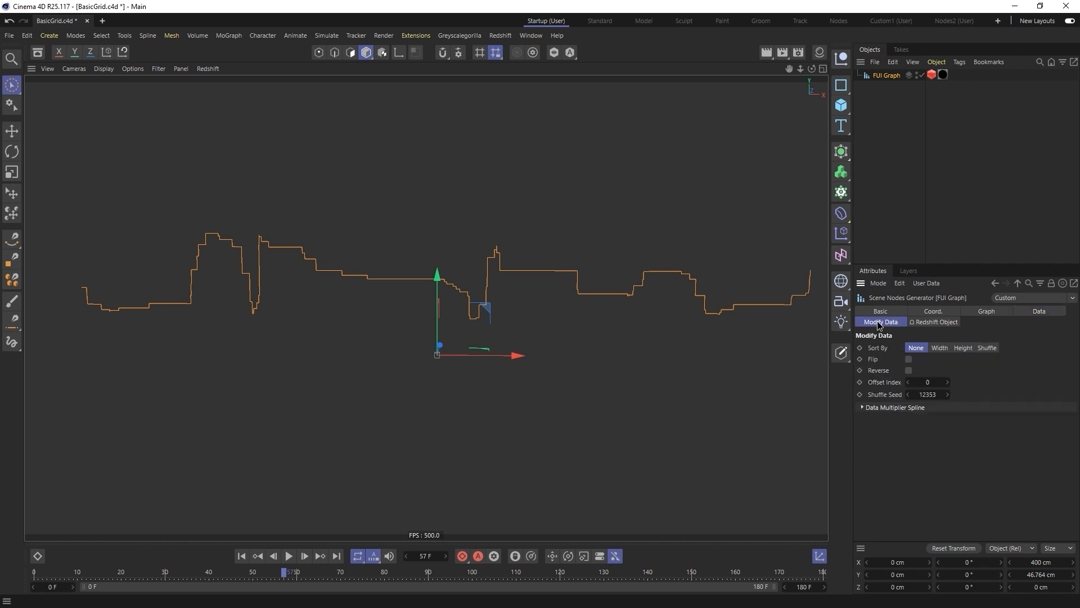
left_click(988, 347)
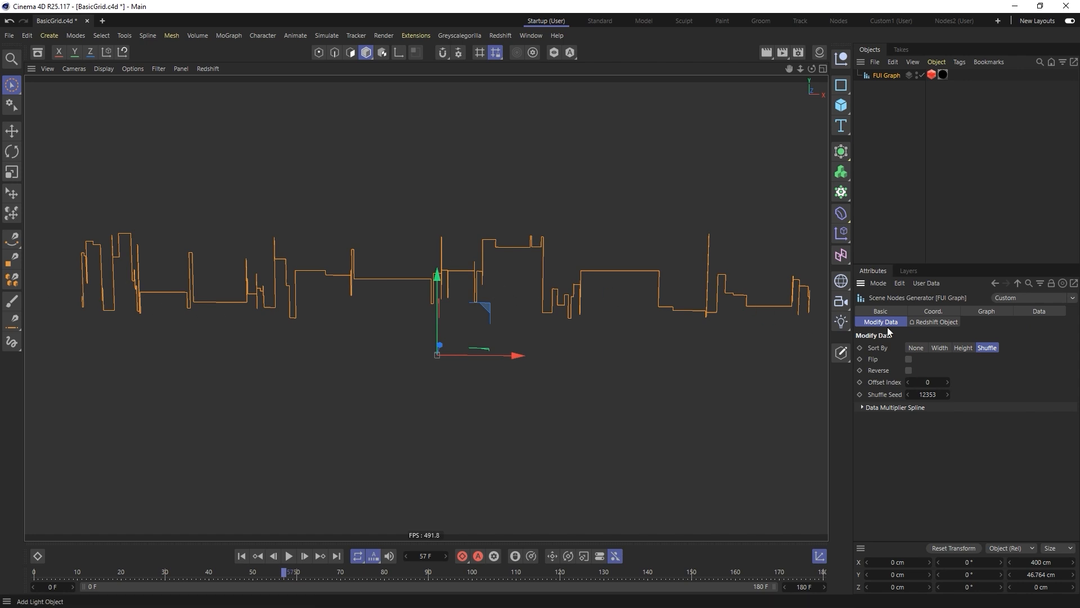
left_click_drag(1054, 510, 998, 513)
- Try the Line graph type, return to Step and enable Close for the graph's outline
left_click(988, 311)
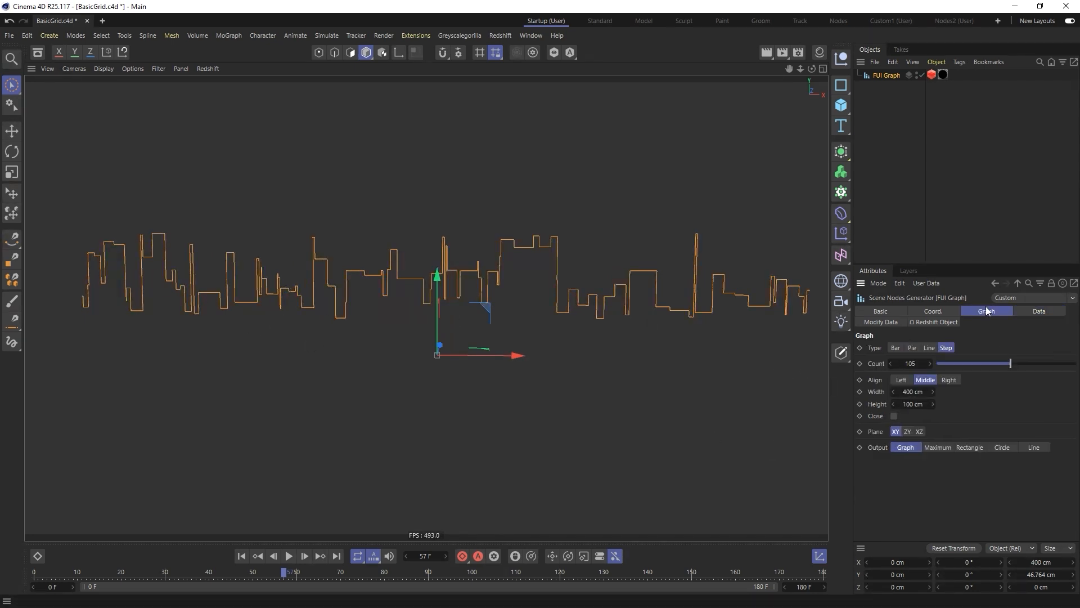
left_click(930, 348)
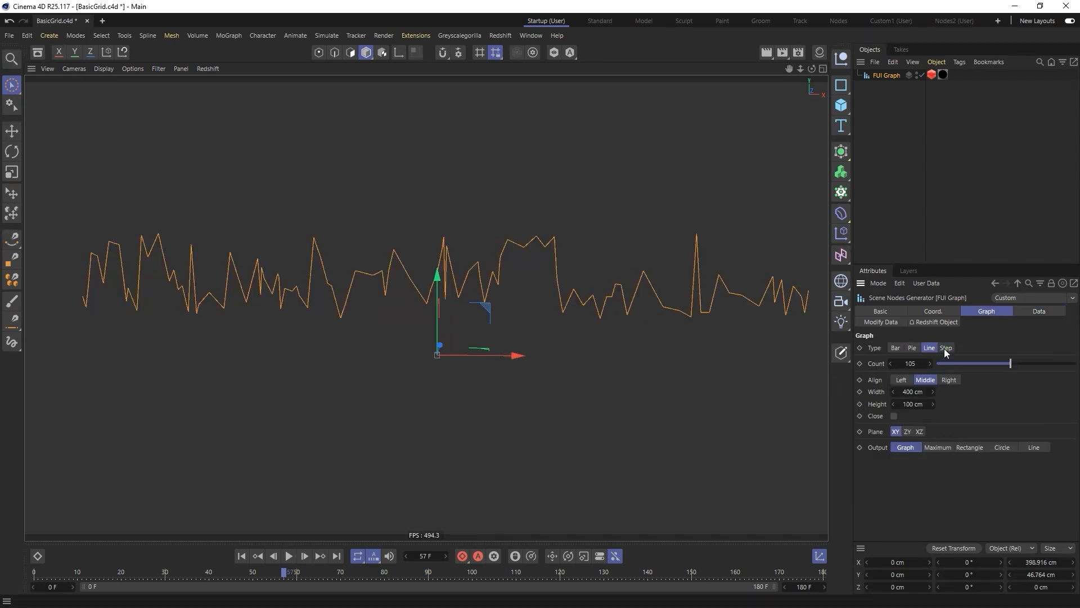
left_click(946, 348)
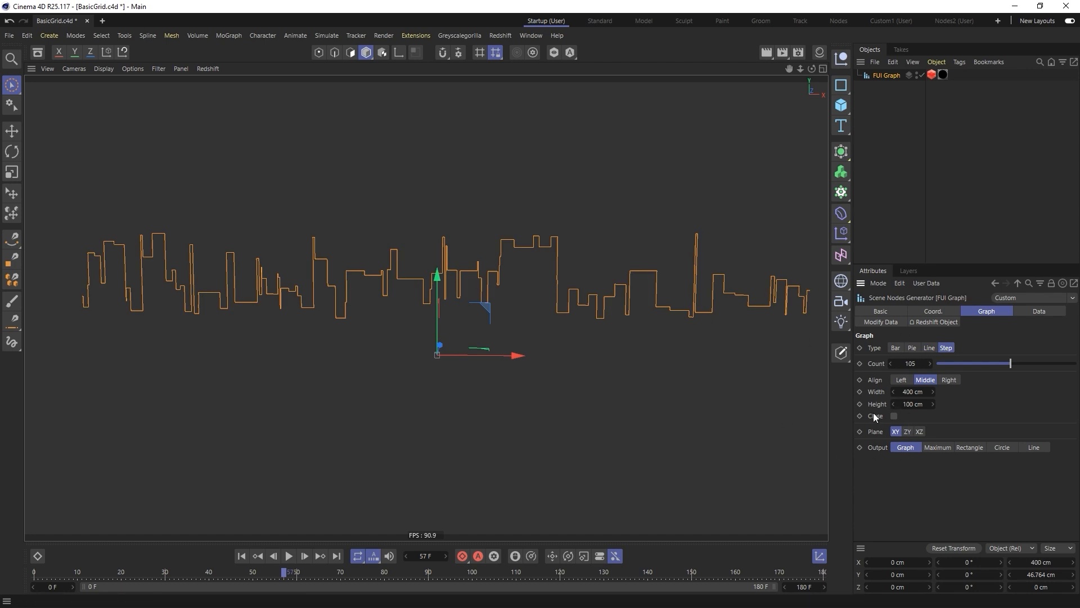
left_click(894, 416)
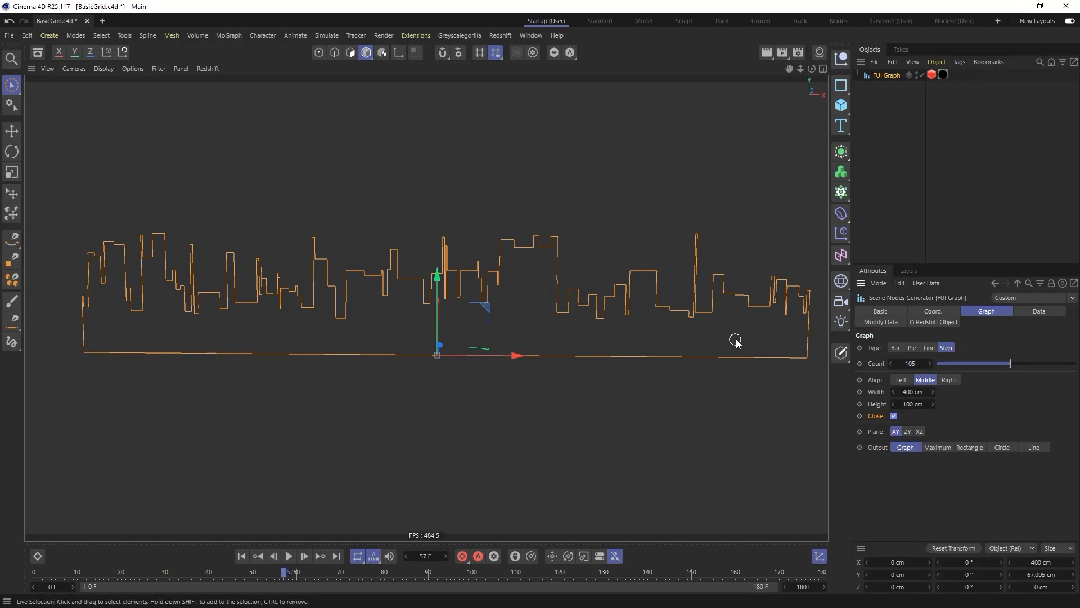
- Step through the noise seeds for the closed step graph up to 12362
left_click(1023, 312)
left_click(1049, 363)
left_click(1049, 363)
left_click(1049, 363)
left_click(1049, 363)
left_click(1049, 363)
left_click(1049, 362)
left_click(1049, 362)
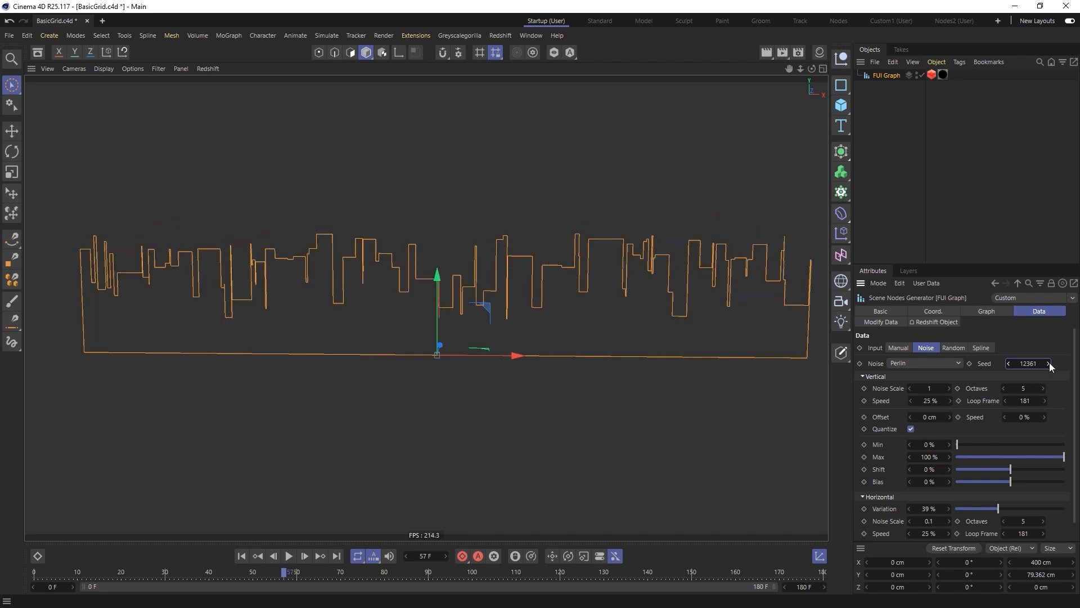
left_click(1049, 363)
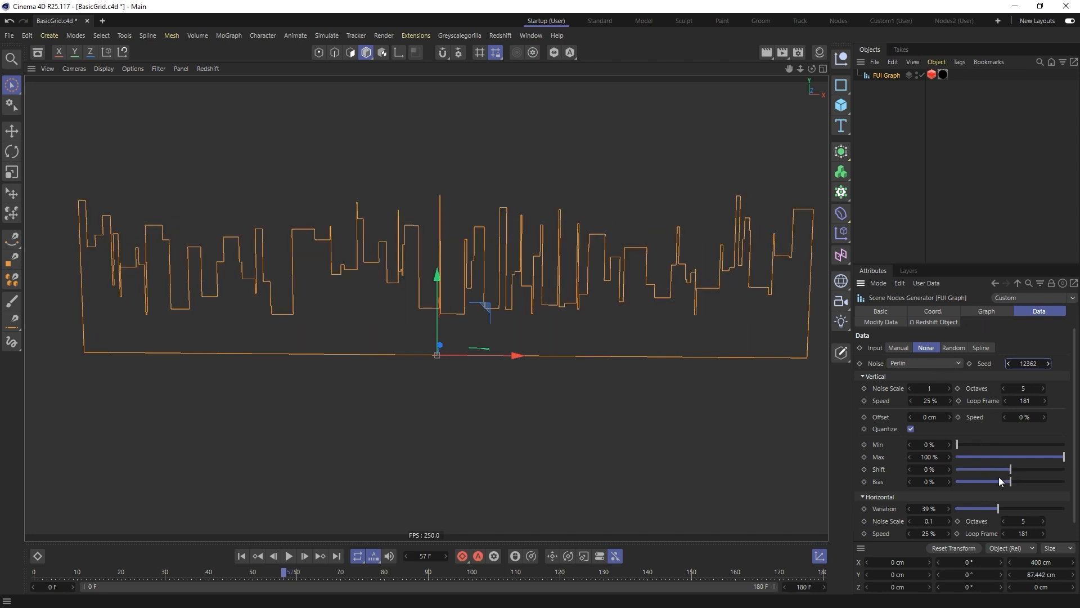
- Try a vertical noise Shift of -42 % on the closed step graph and reset it to 0 %
mouse_move(1008, 467)
left_mouse_down()
mouse_move(971, 470)
mouse_move(988, 468)
left_mouse_up()
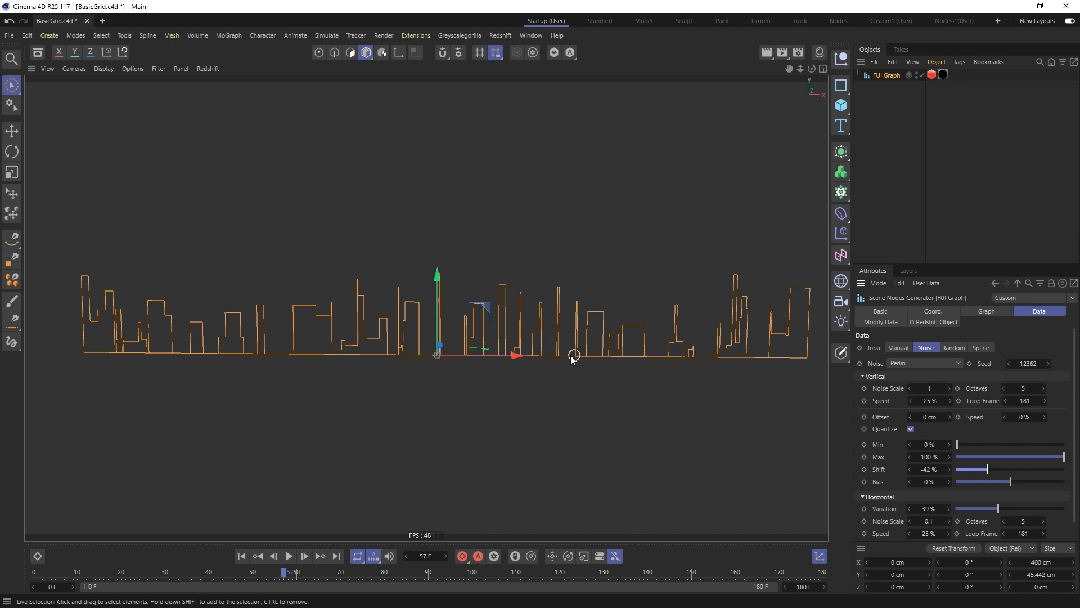
right_click(949, 469)
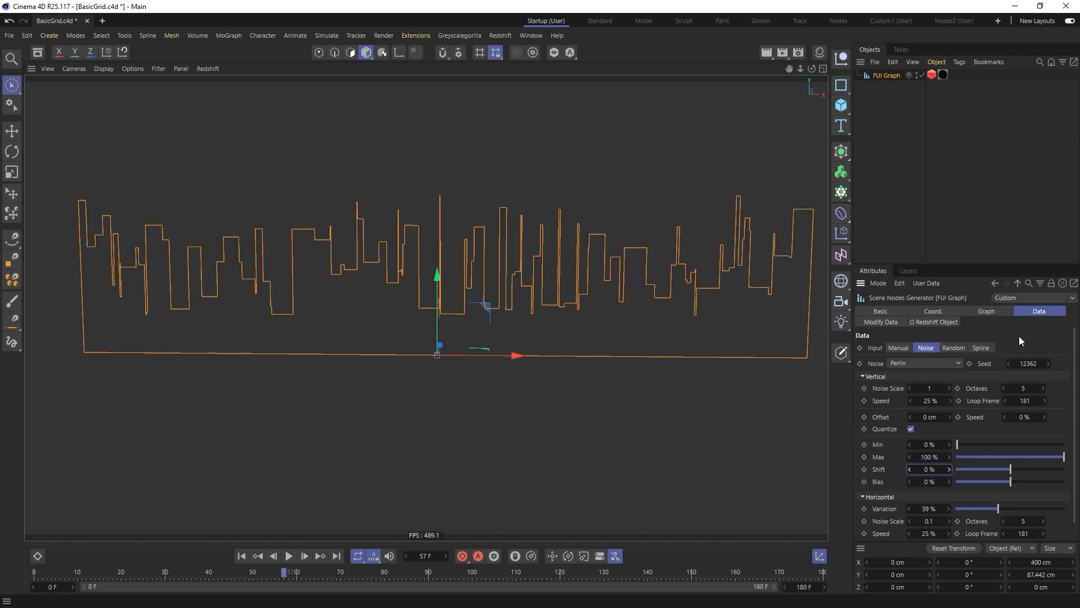
- Change the graph type to Line and set its data sorting to None
left_click(982, 312)
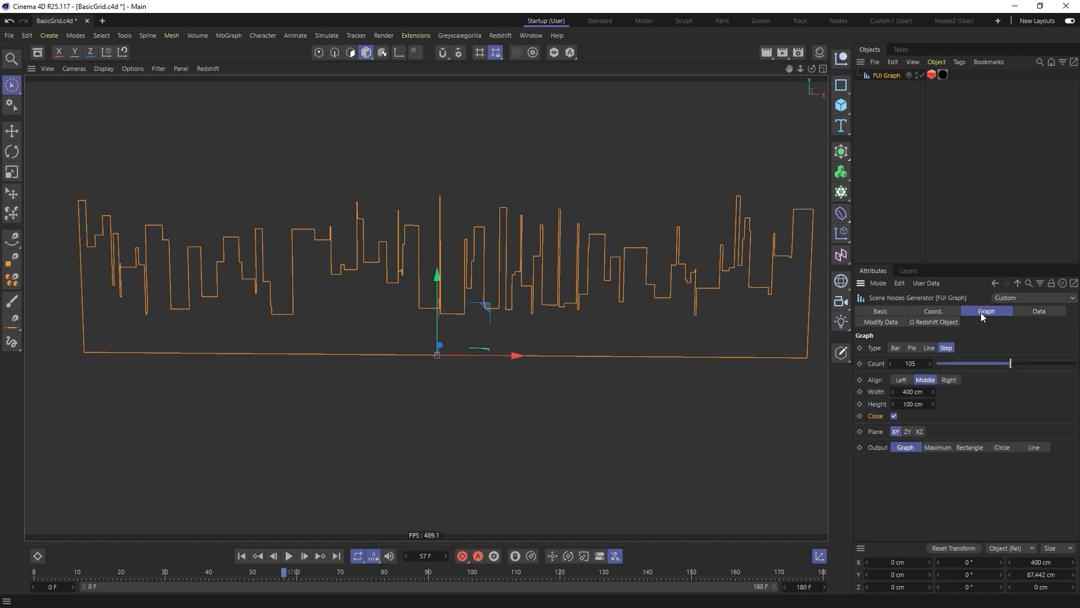
left_click(929, 348)
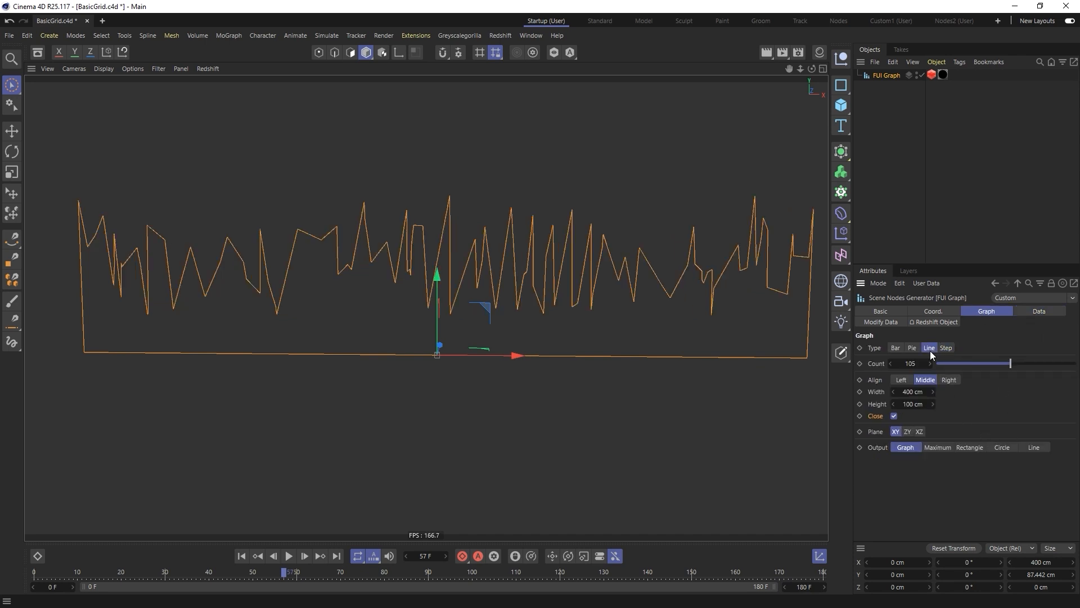
left_click(1036, 312)
left_click(881, 322)
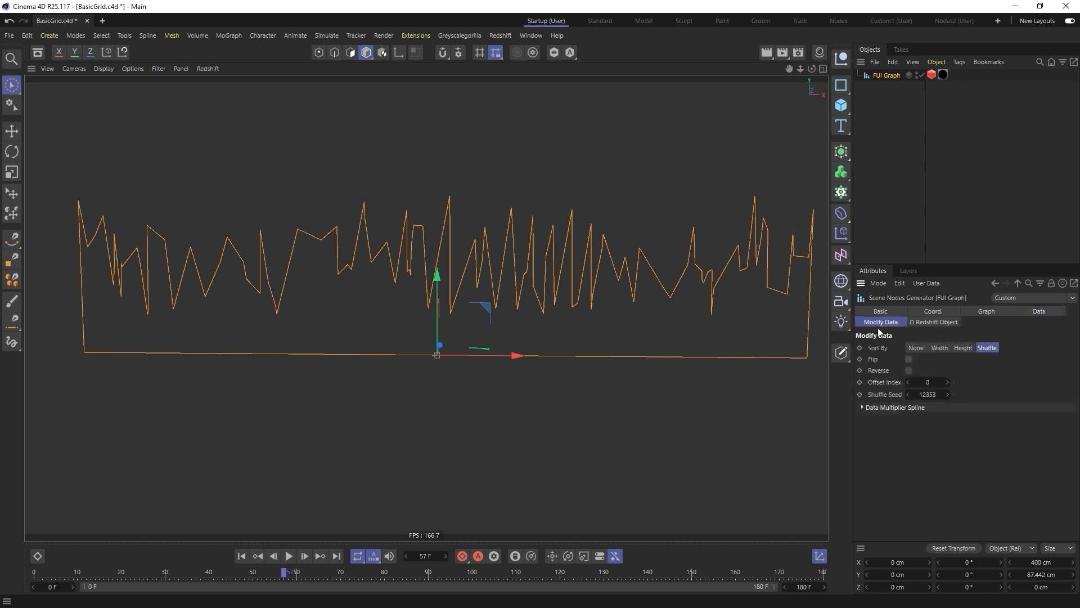
left_click(916, 348)
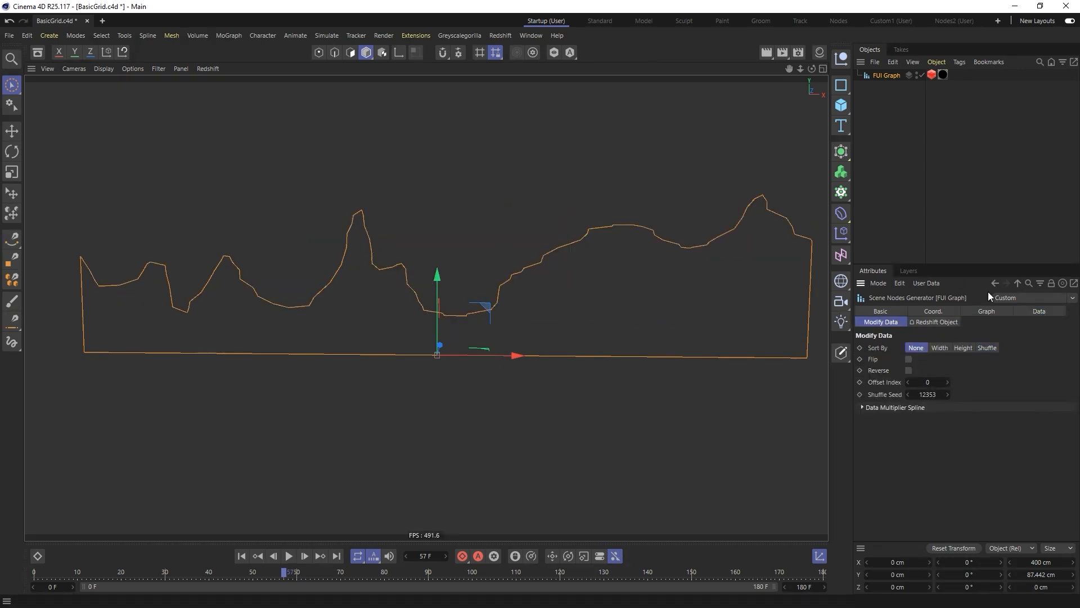
- Disable Close for the line graph and raise its count to 194
left_click(991, 311)
left_click(894, 416)
left_click_drag(1008, 366, 1073, 364)
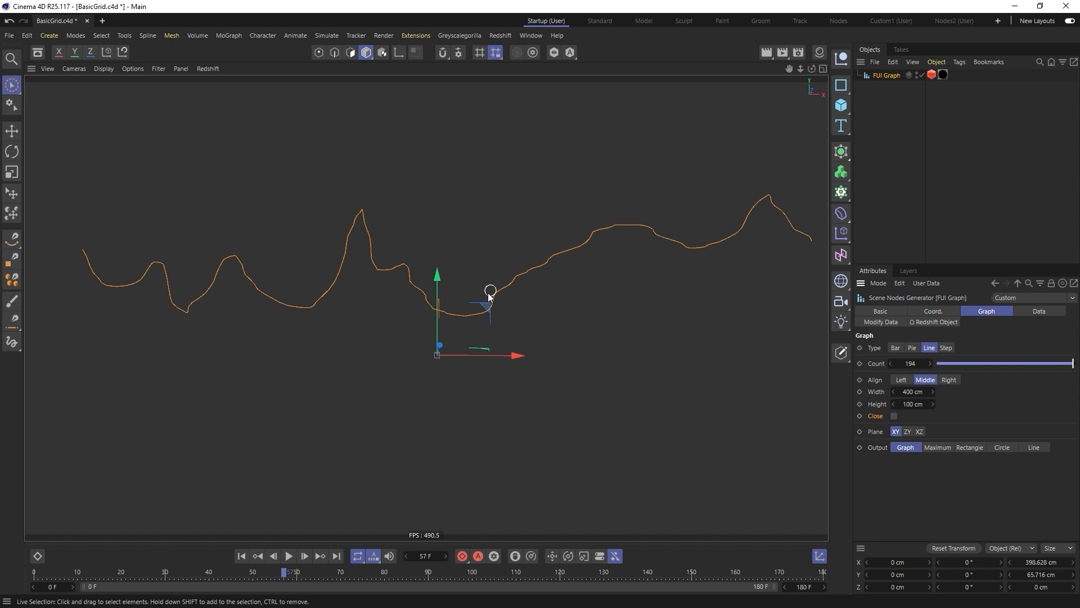
- Set the line graph's horizontal variation to 0%, and reduce its count to 44 while the animation plays
left_click(1036, 311)
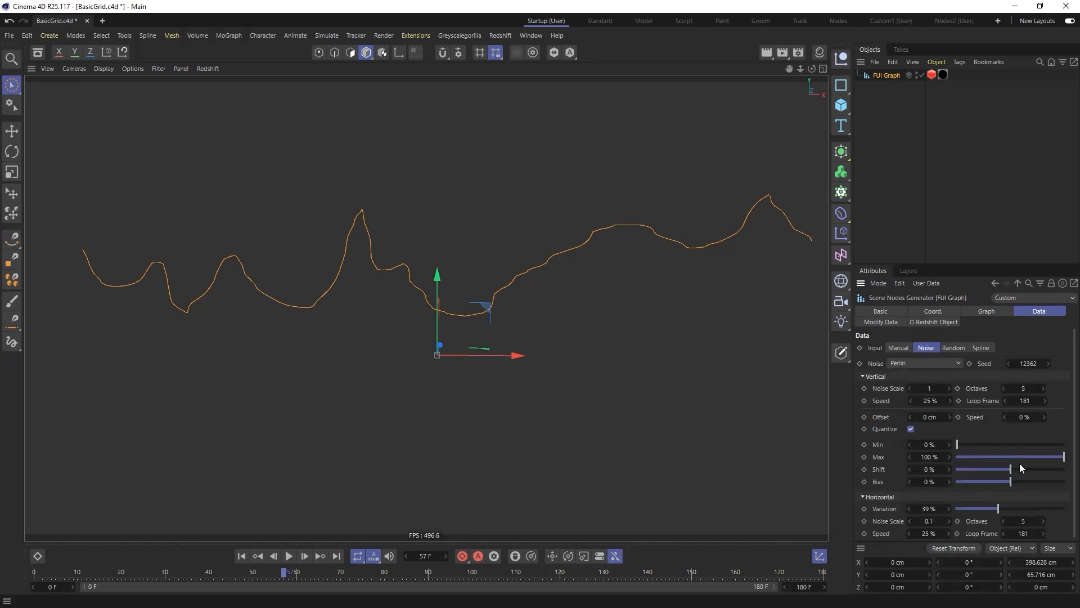
left_click_drag(997, 508, 933, 509)
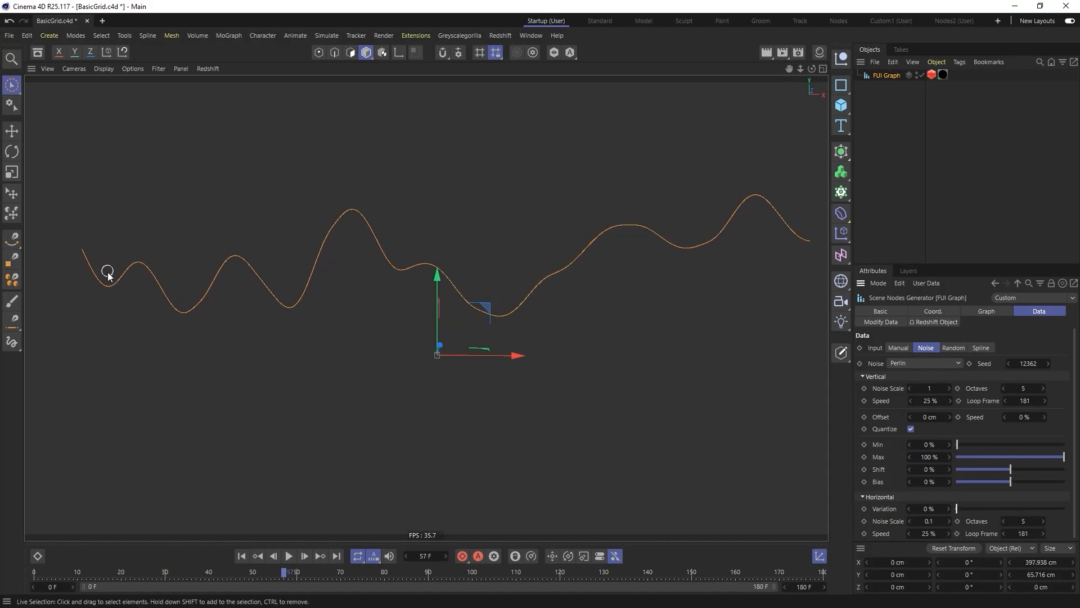
left_click(290, 557)
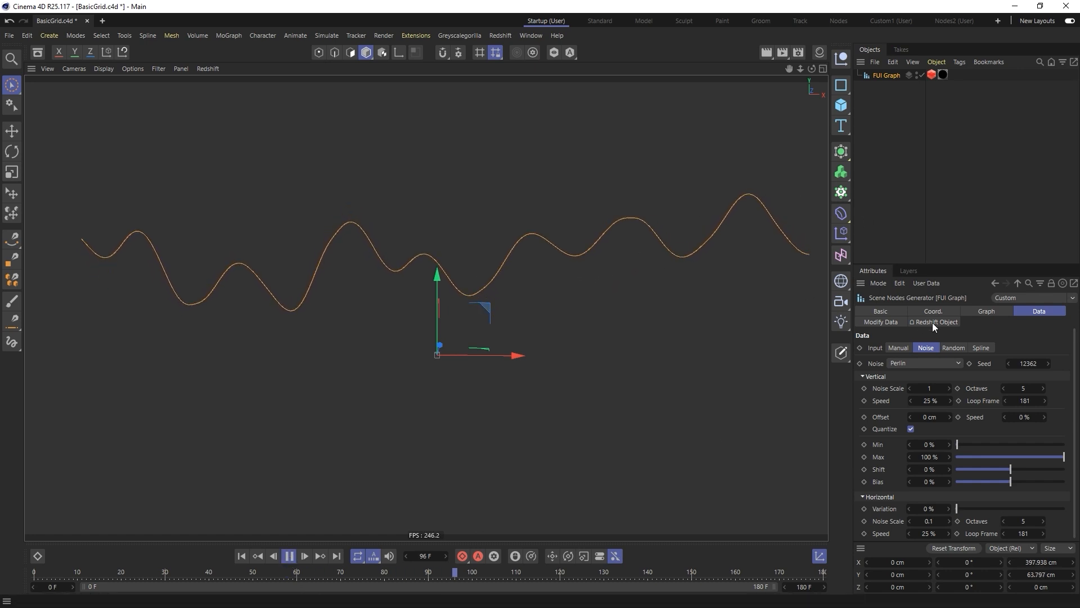
left_click(987, 311)
left_click_drag(998, 363, 968, 363)
- Try a duplicate of the line graph with Circle output, stop playback and delete the duplicate
left_click_drag(890, 78, 892, 93, "ctrl")
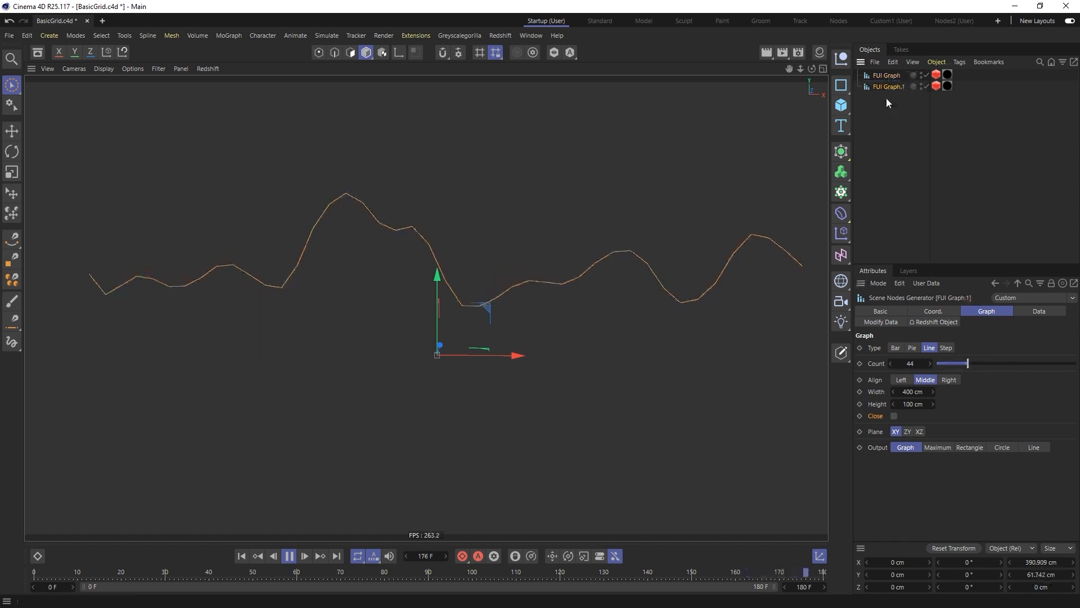
left_click(1002, 447)
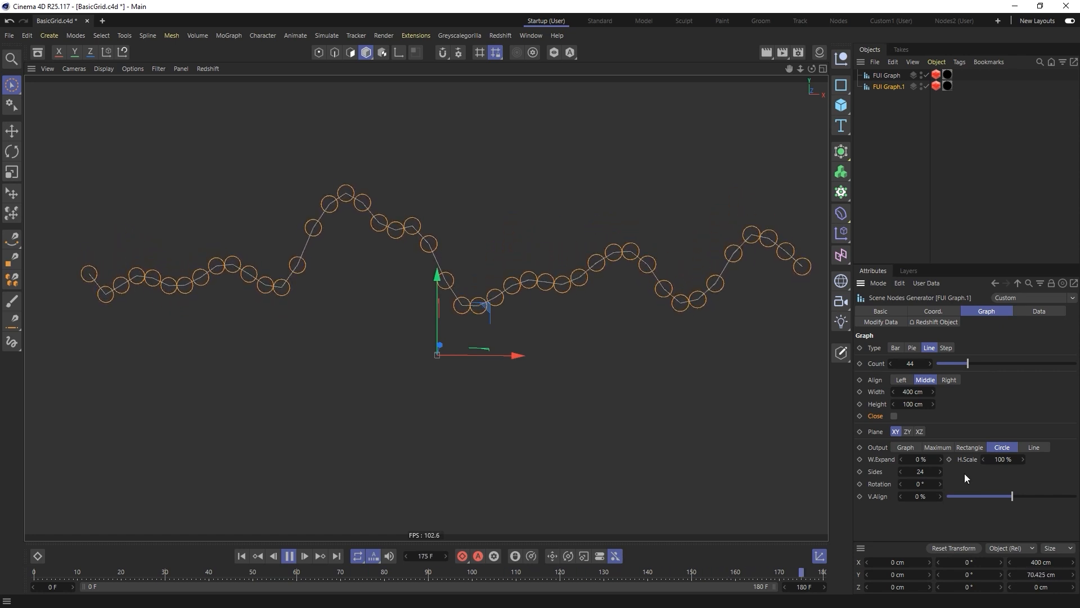
left_click(289, 556)
left_click(242, 556)
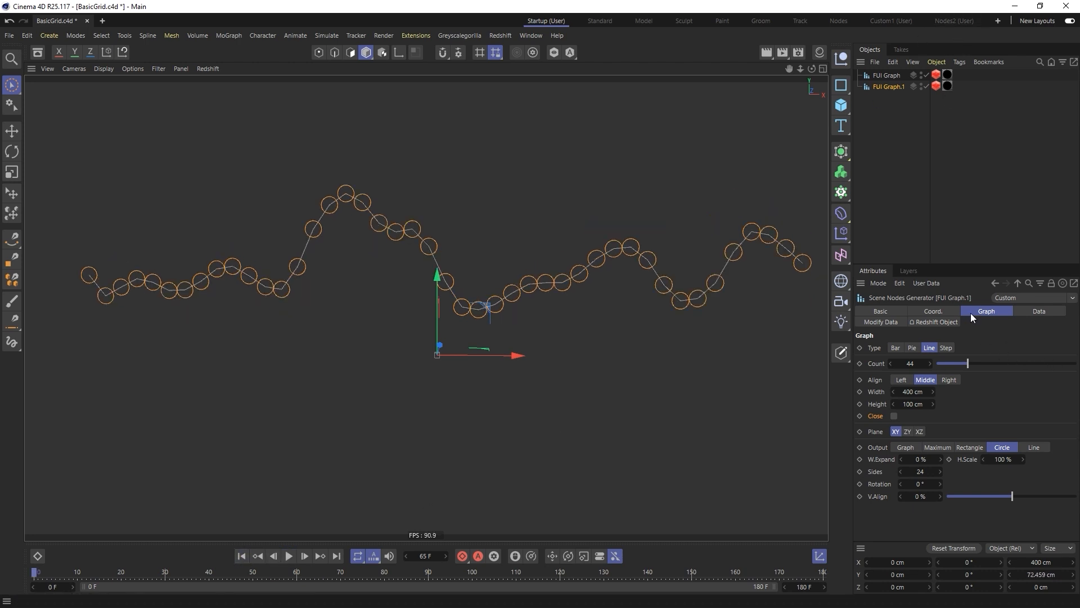
key("Delete")
- Change the remaining graph's type to Pie and reduce its count to 13
left_click(887, 77)
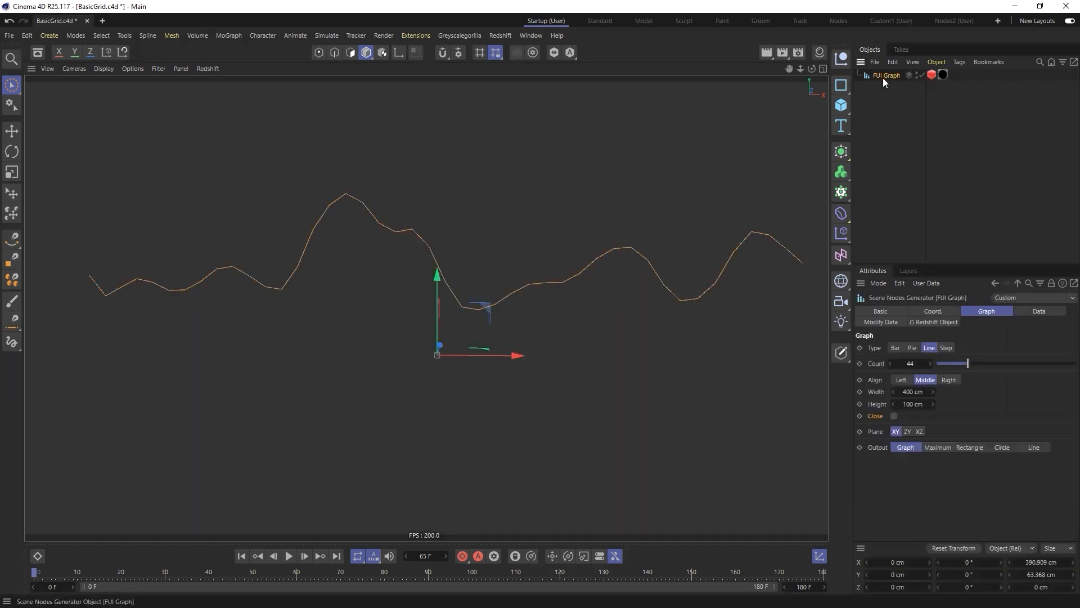
left_click(912, 348)
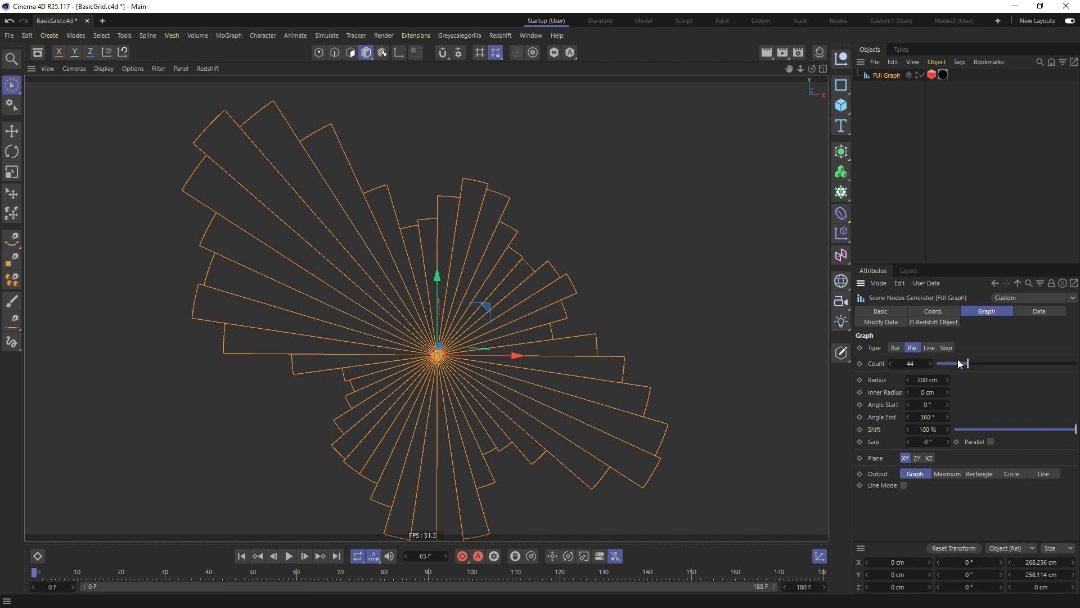
left_click_drag(965, 365, 950, 369)
- Set the pie graph's vertical minimum to 100% and its horizontal variation to 32%
left_click(1051, 312)
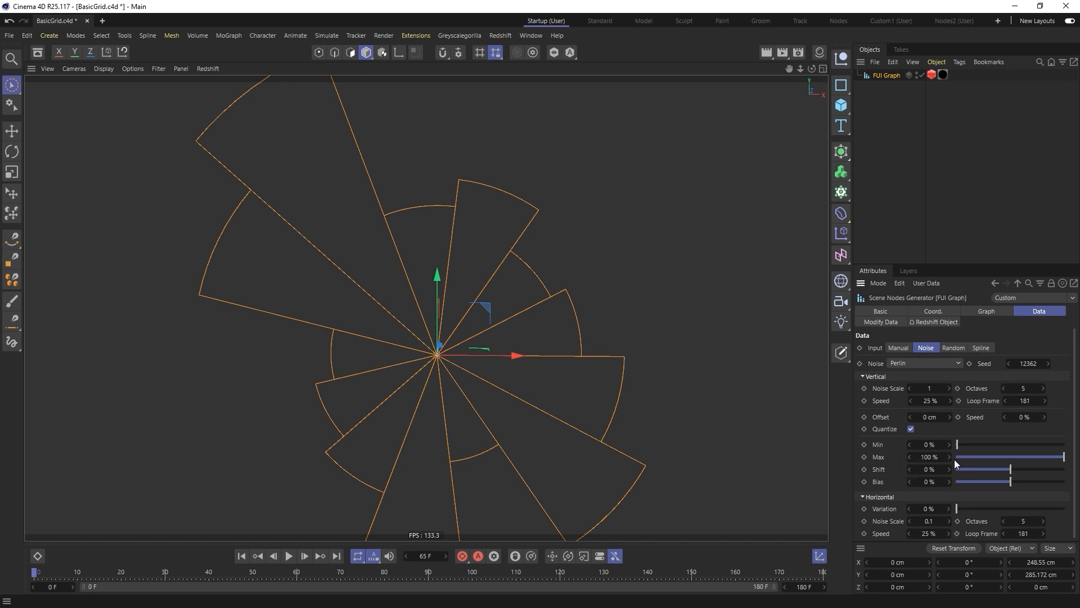
left_click_drag(958, 444, 1063, 444)
left_click(989, 313)
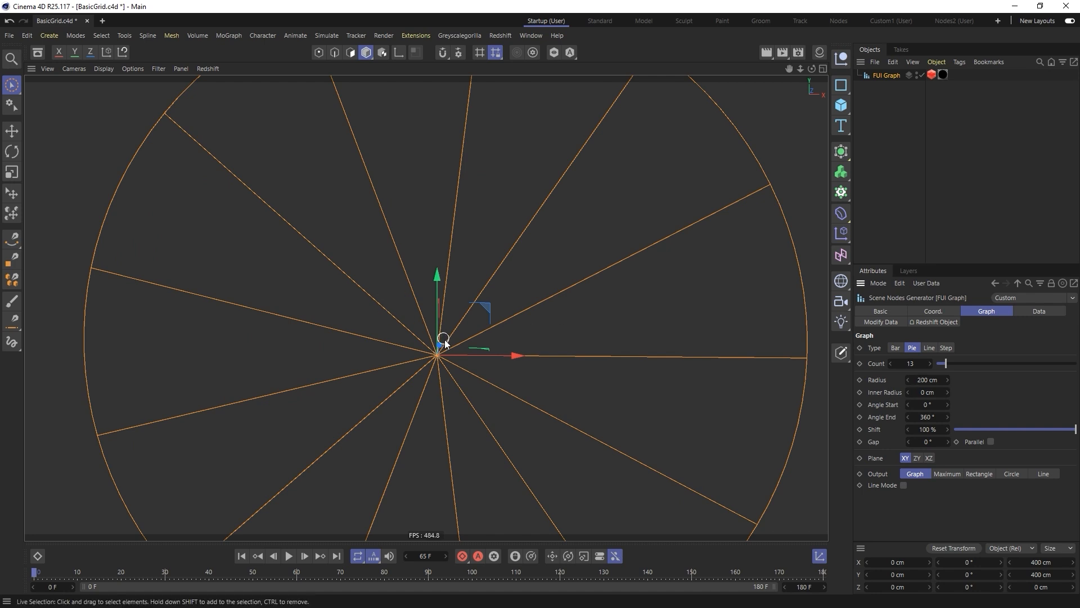
scroll(445, 343, "down", 5)
left_click(1039, 311)
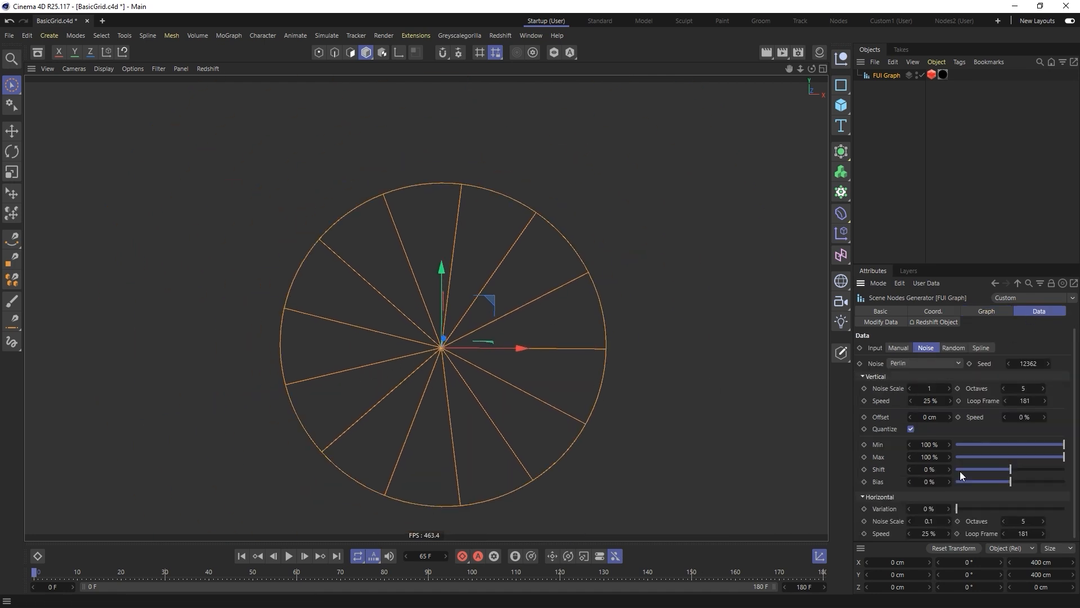
left_click_drag(960, 512, 992, 512)
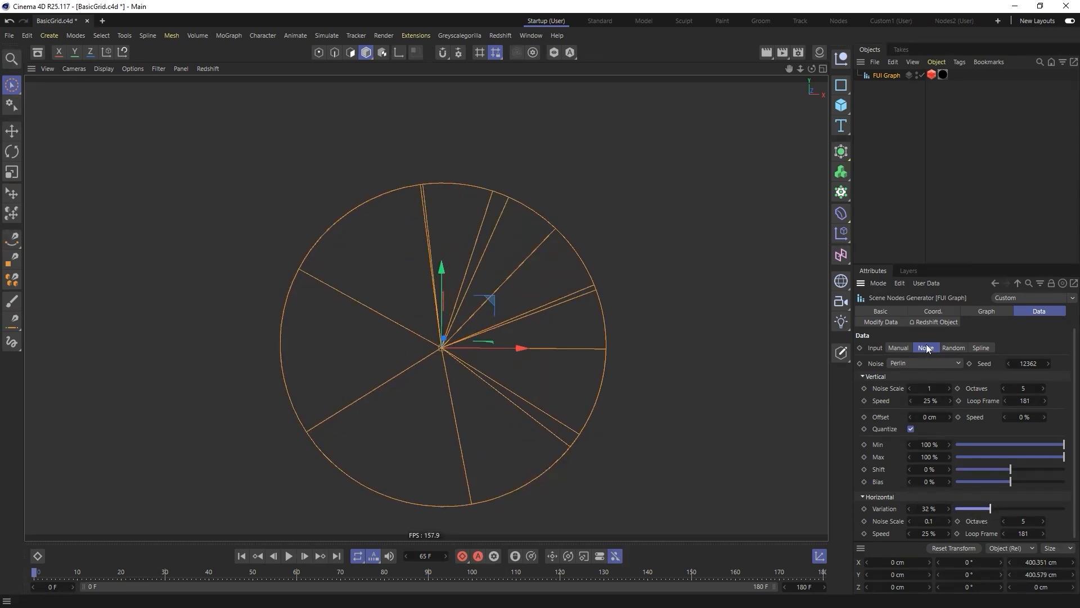
- Preview the same graph data as the Bar type and switch back to Pie
left_click(986, 311)
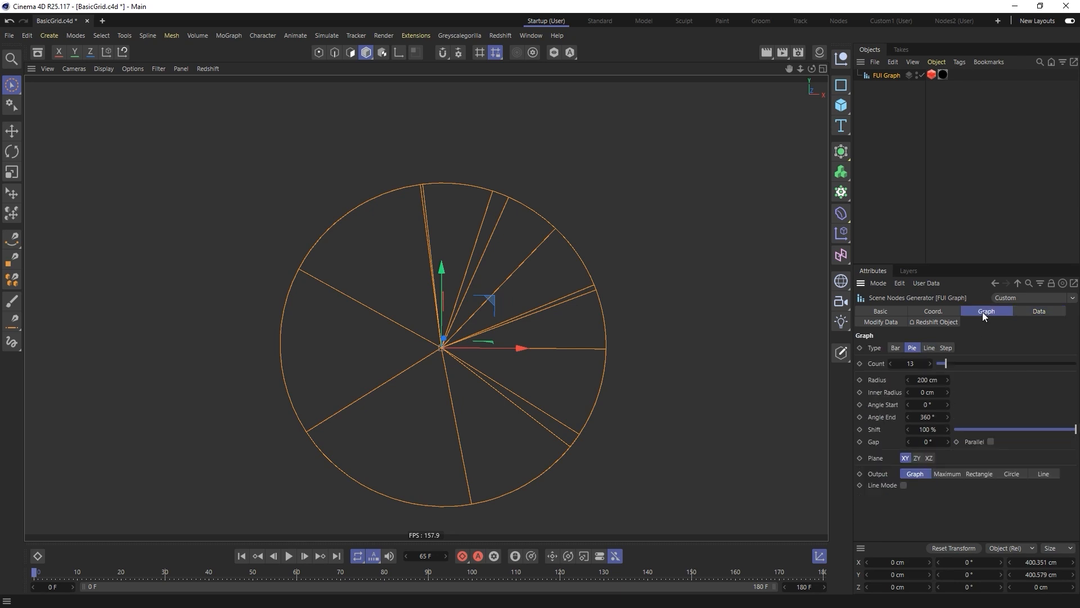
left_click(895, 348)
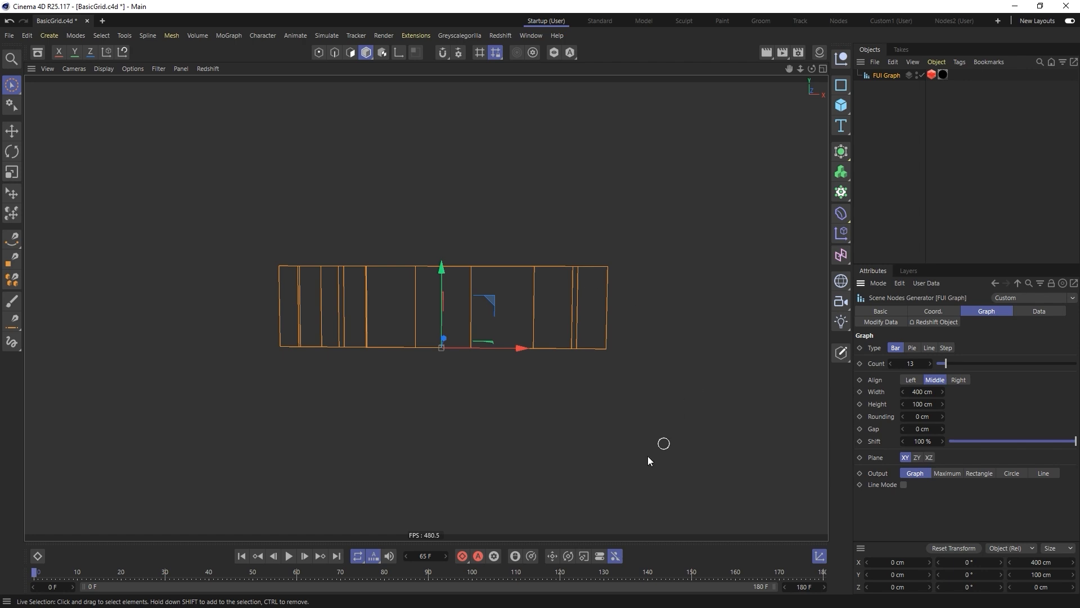
left_click(913, 348)
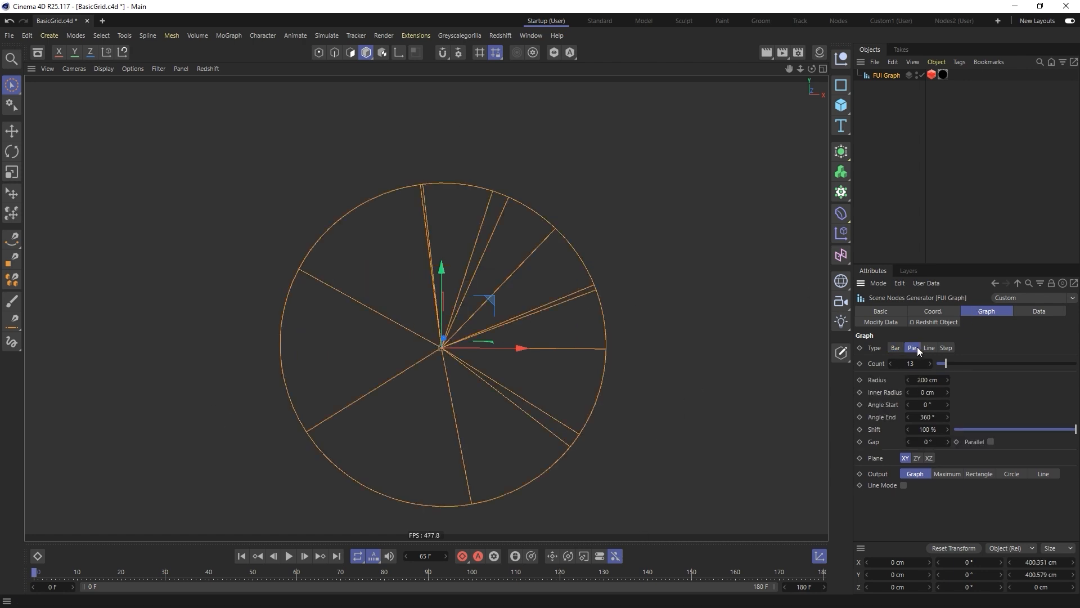
- Return the pie graph's vertical minimum to 0% and, with the animation playing, its horizontal variation to 0%
left_click(1034, 313)
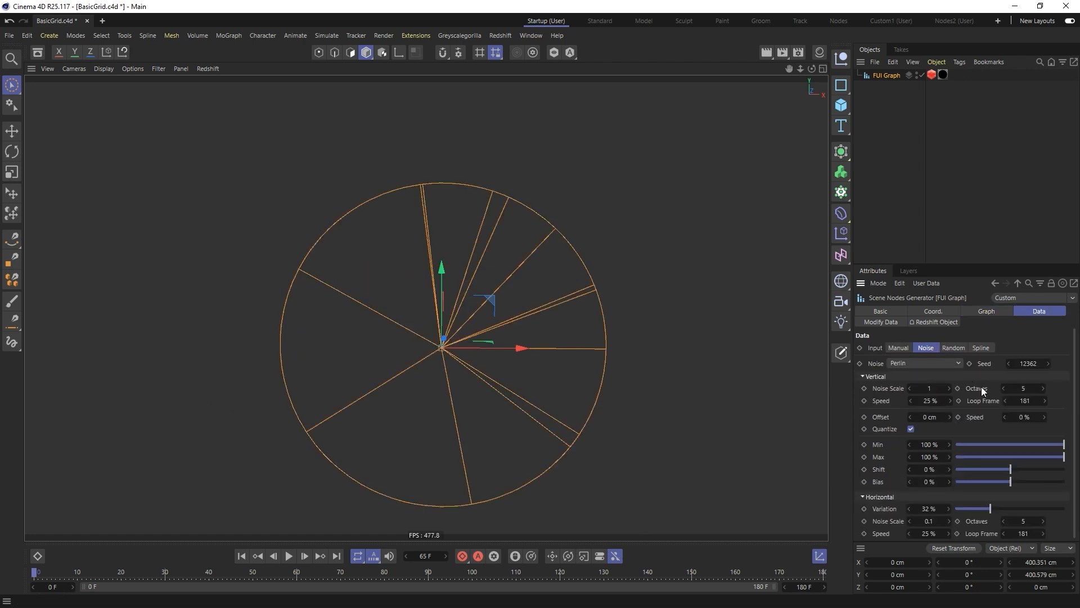
left_click_drag(1041, 445, 925, 453)
left_click(288, 556)
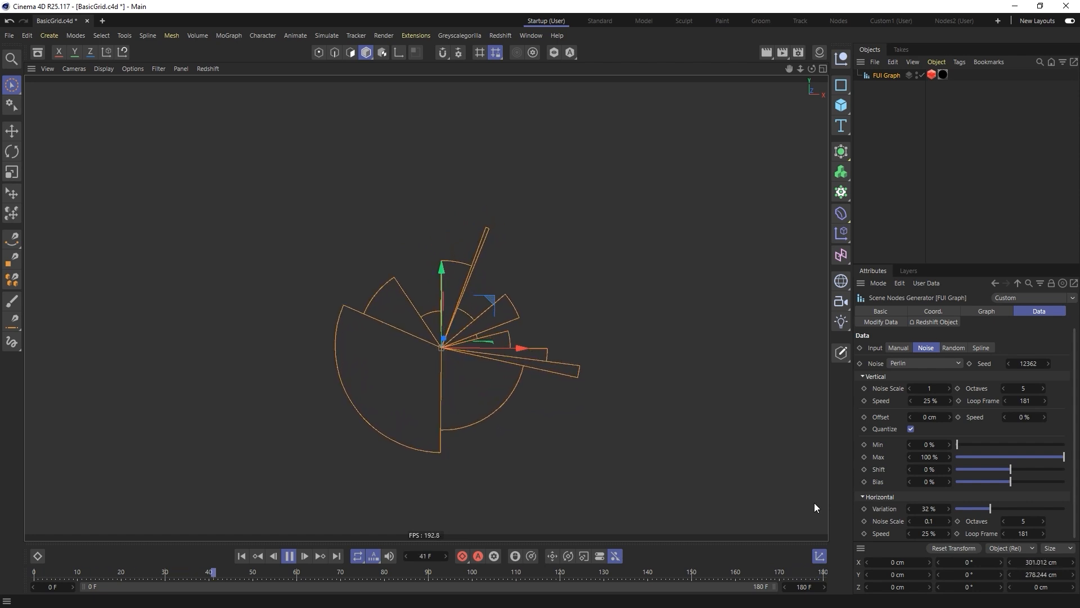
left_click_drag(990, 509, 957, 509)
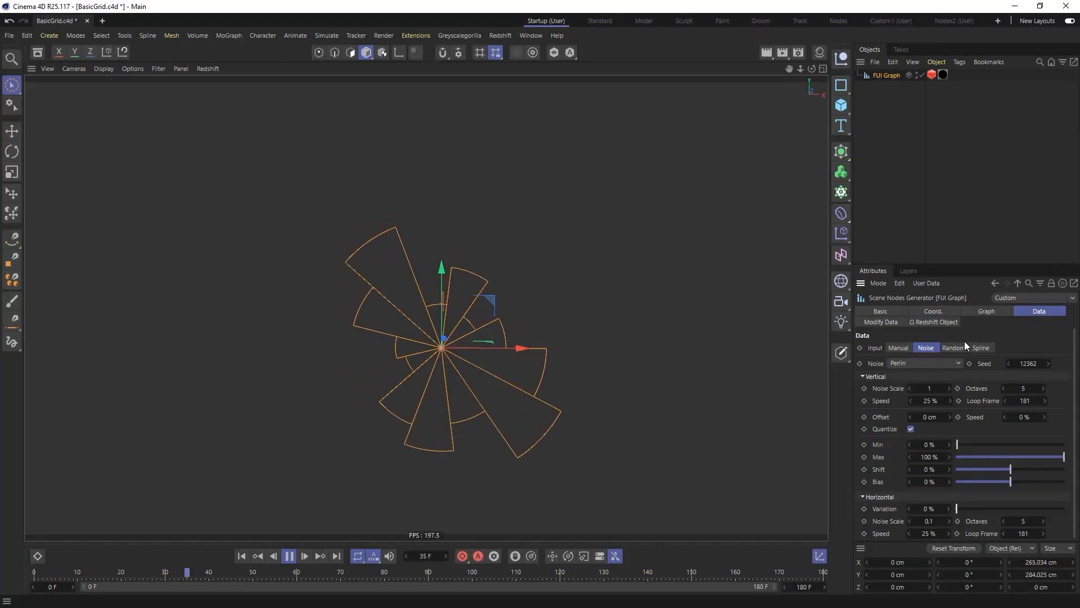
- Set the pie graph's end angle to about 177° and raise its count to 108
left_click(986, 311)
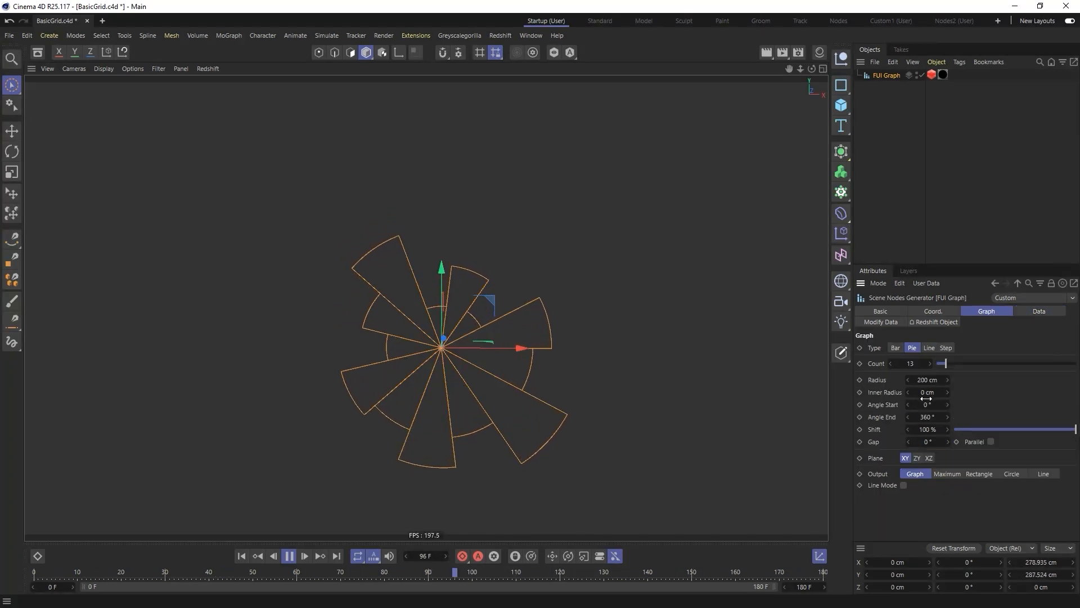
left_click_drag(934, 417, 879, 417)
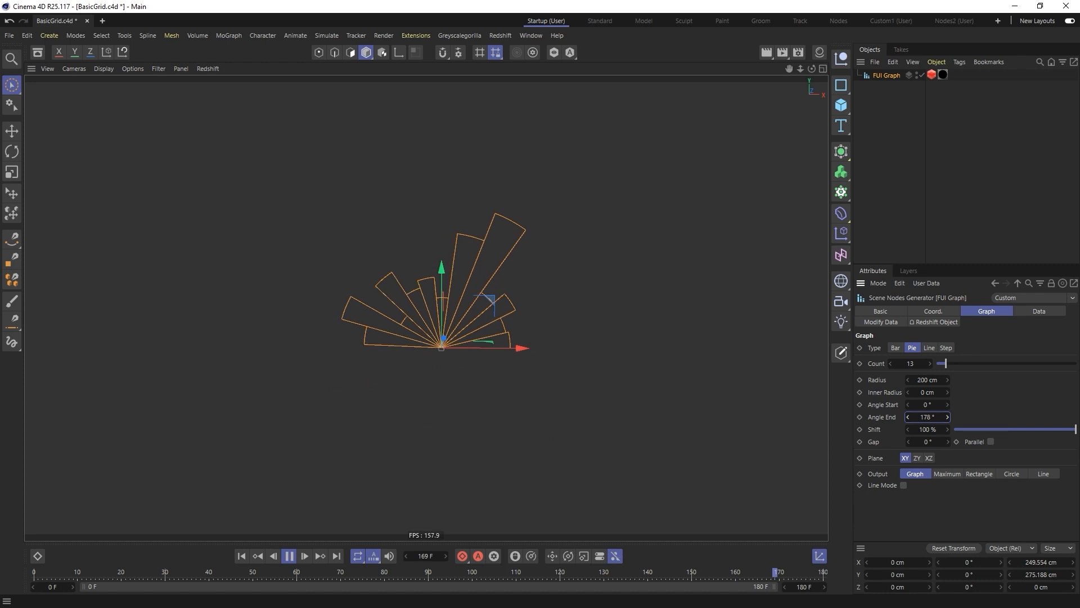
left_click_drag(968, 368, 1014, 365)
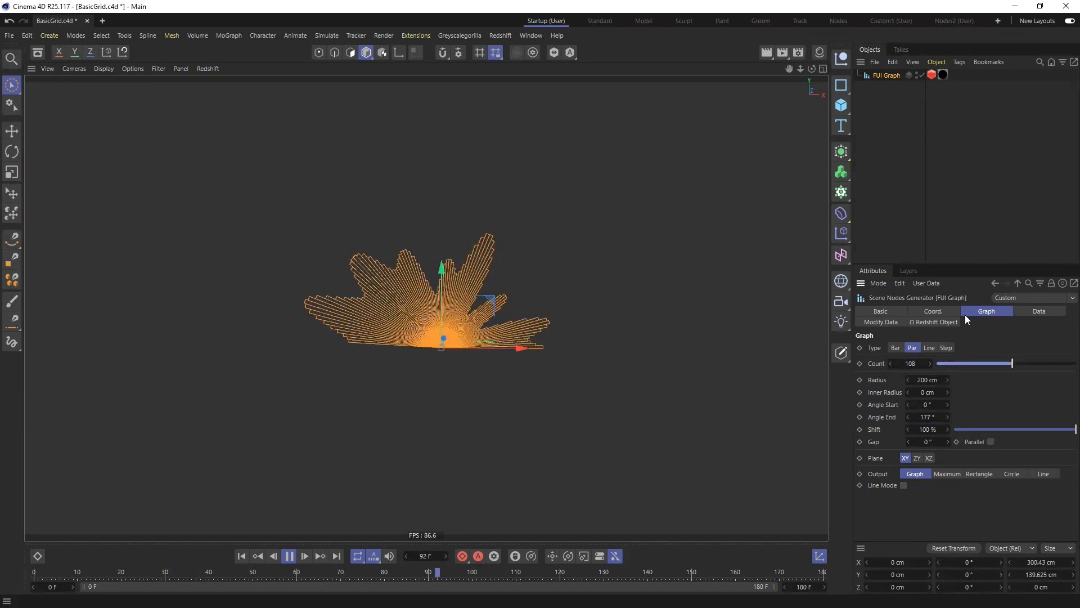
- Try the Shuffle sort order on the graph's data and set sorting back to None
left_click(890, 323)
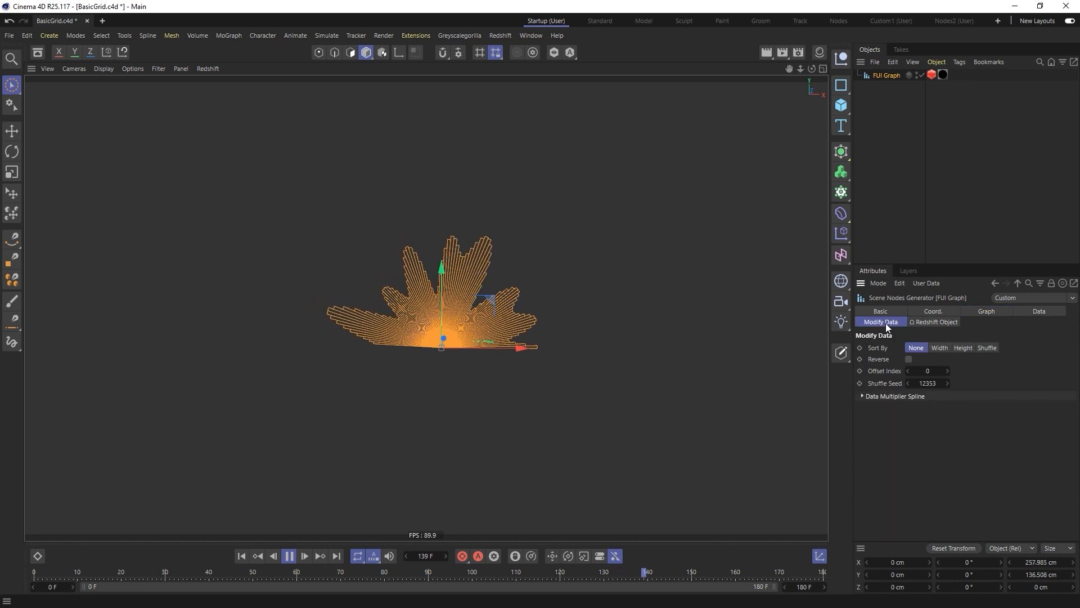
left_click(990, 349)
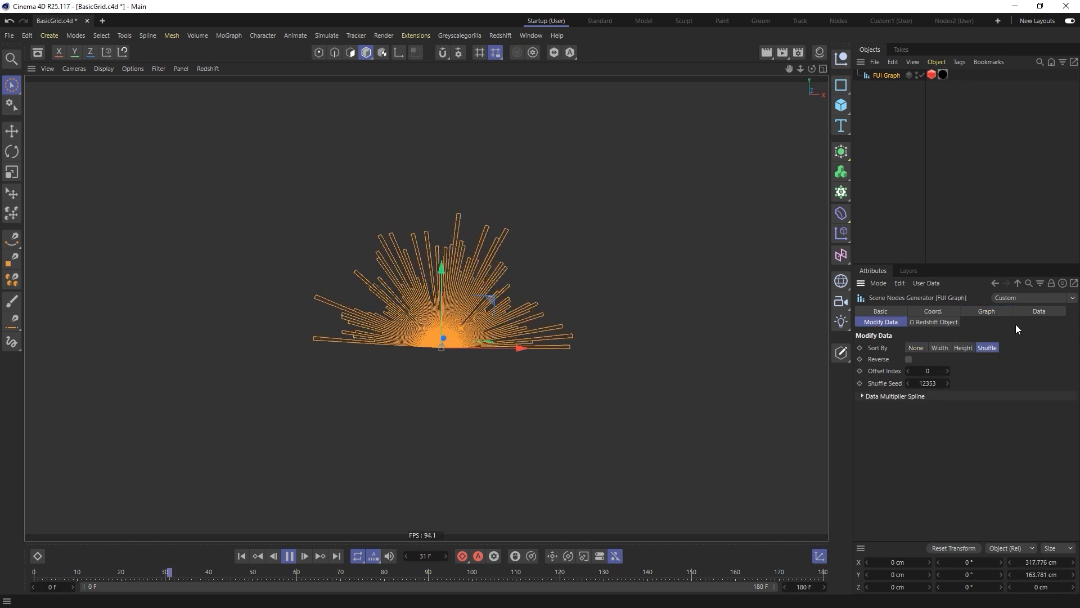
left_click(914, 349)
- Reset the pie graph's end angle to 360° and reduce its count to 24
left_click(988, 311)
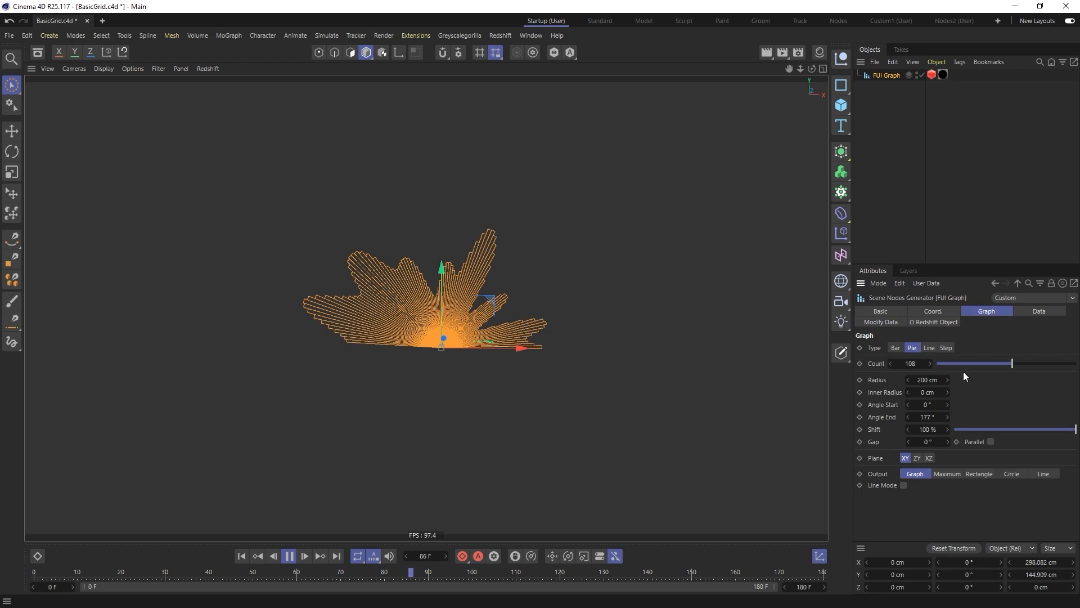
right_click(949, 417)
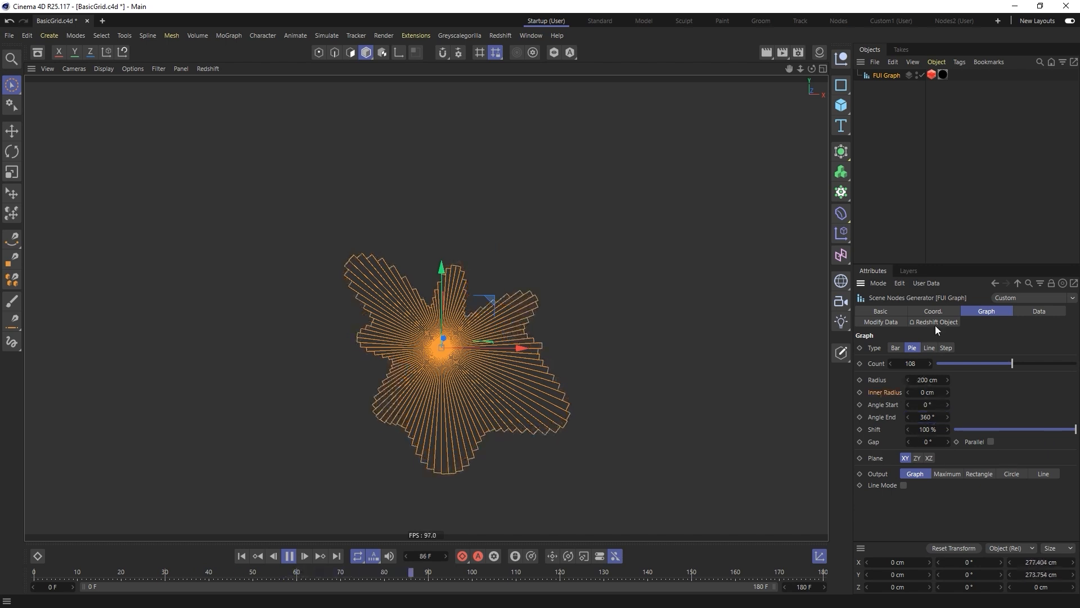
left_click_drag(997, 363, 954, 369)
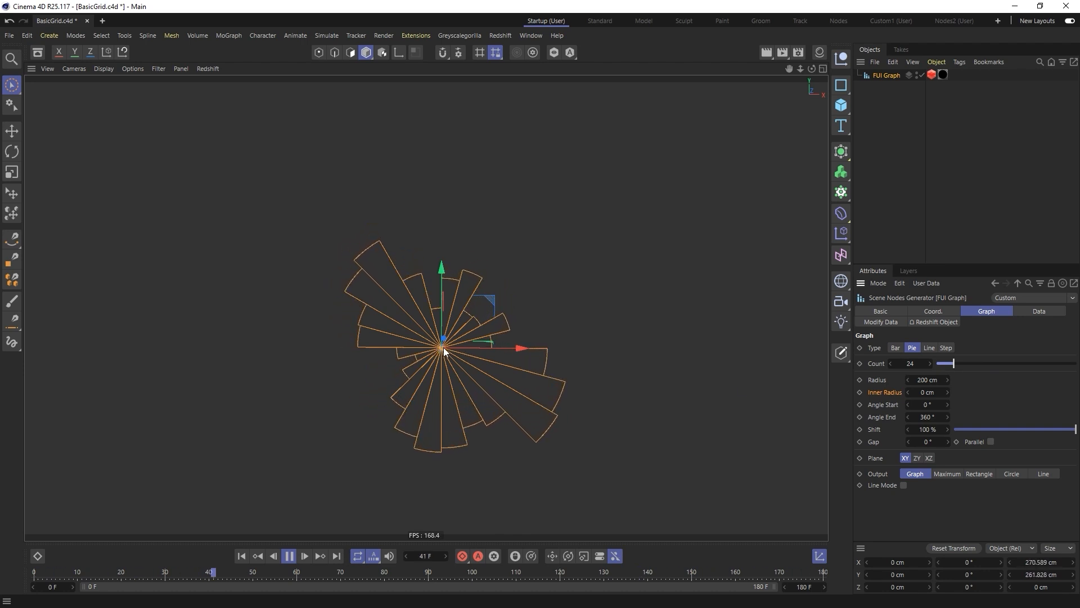
- Set the pie graph's inner radius to 57 cm and its shift to -100%
left_click_drag(947, 392, 979, 383)
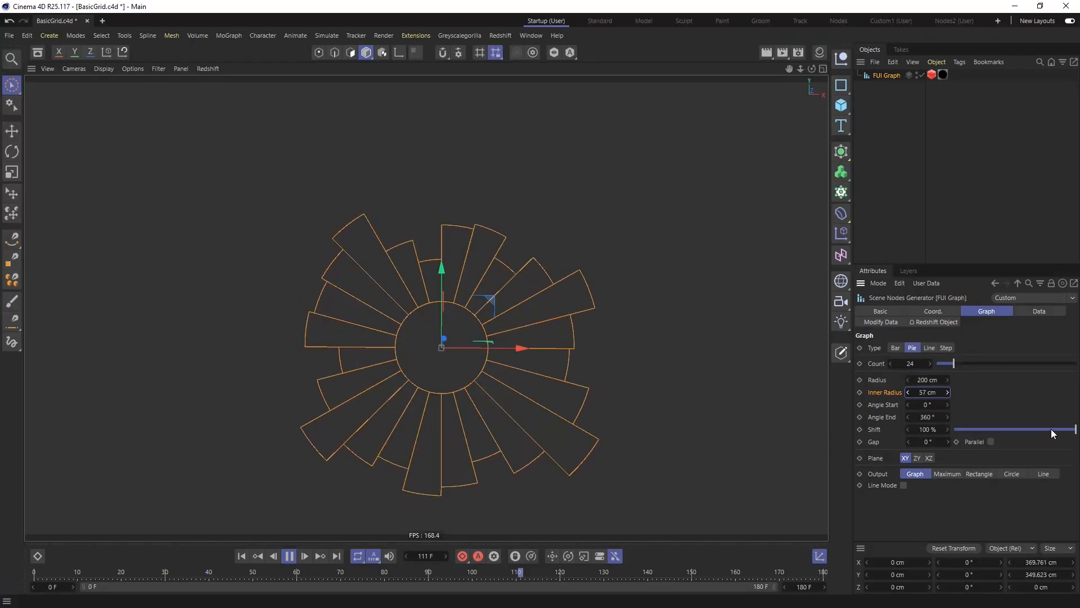
left_click_drag(1076, 429, 947, 434)
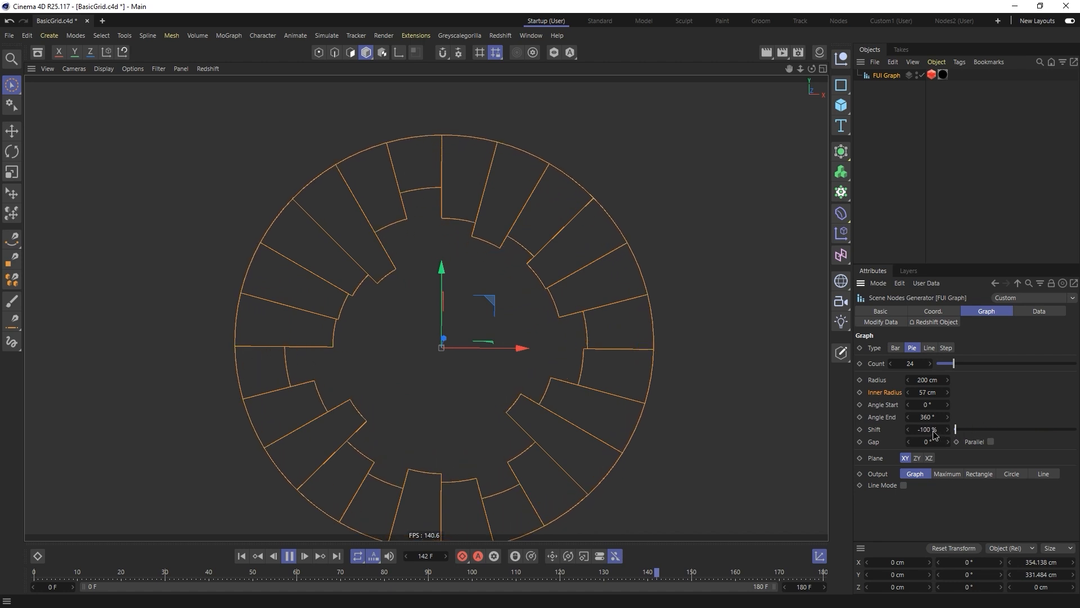
- Preview the -100% shift on the Bar graph type and return to Pie
left_click(898, 349)
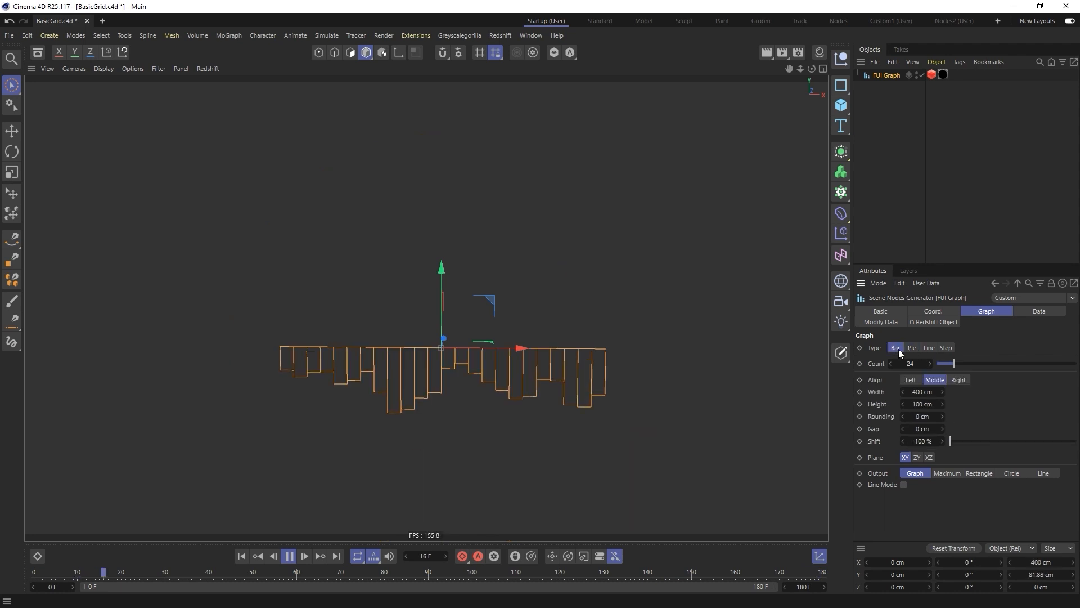
mouse_move(951, 441)
left_mouse_down()
mouse_move(1076, 441)
mouse_move(950, 442)
left_mouse_up()
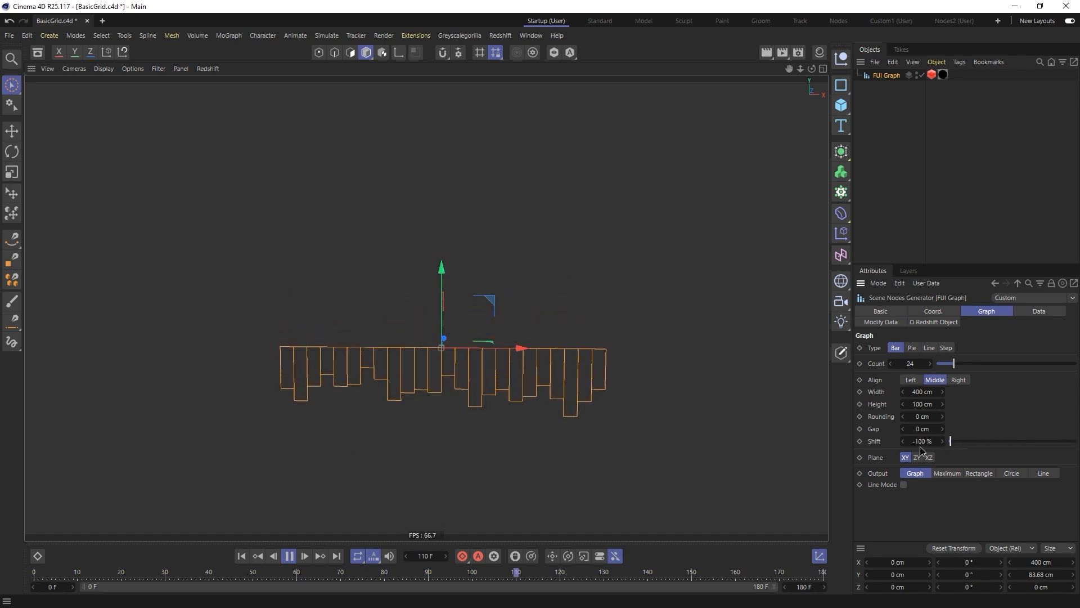
left_click(912, 348)
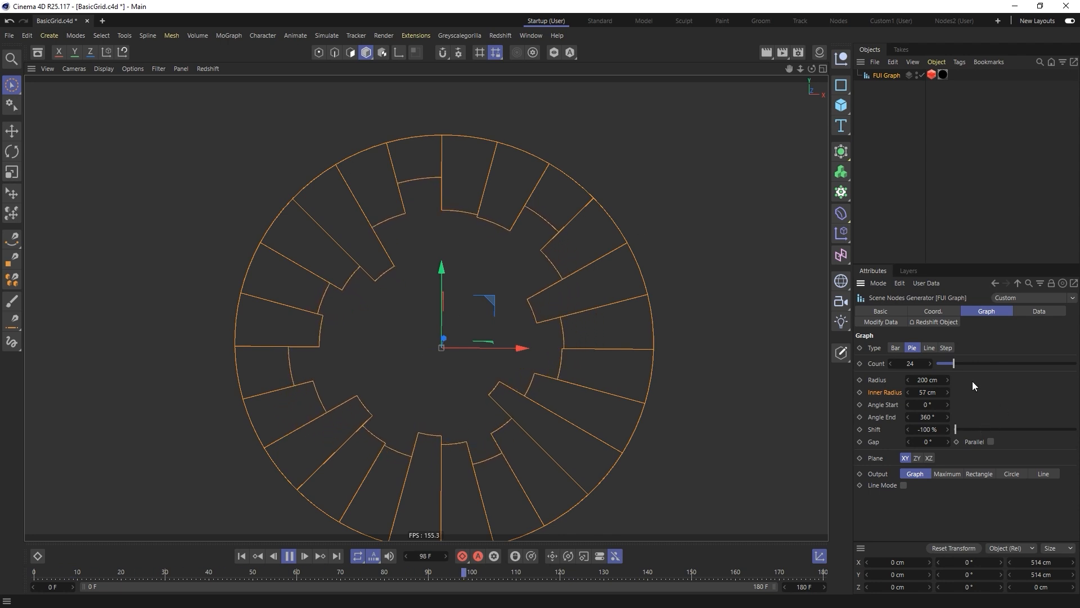
- Raise the pie graph's count to more than 96 and change its data noise type to Luka
left_click_drag(954, 364, 957, 363)
left_click_drag(977, 362, 1031, 366)
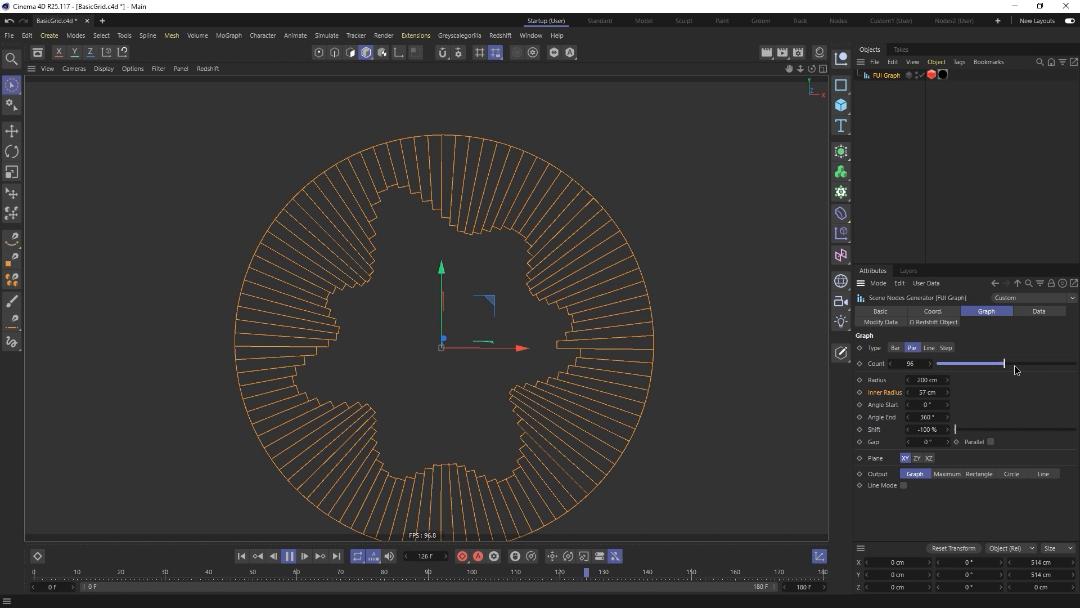
left_click(1019, 313)
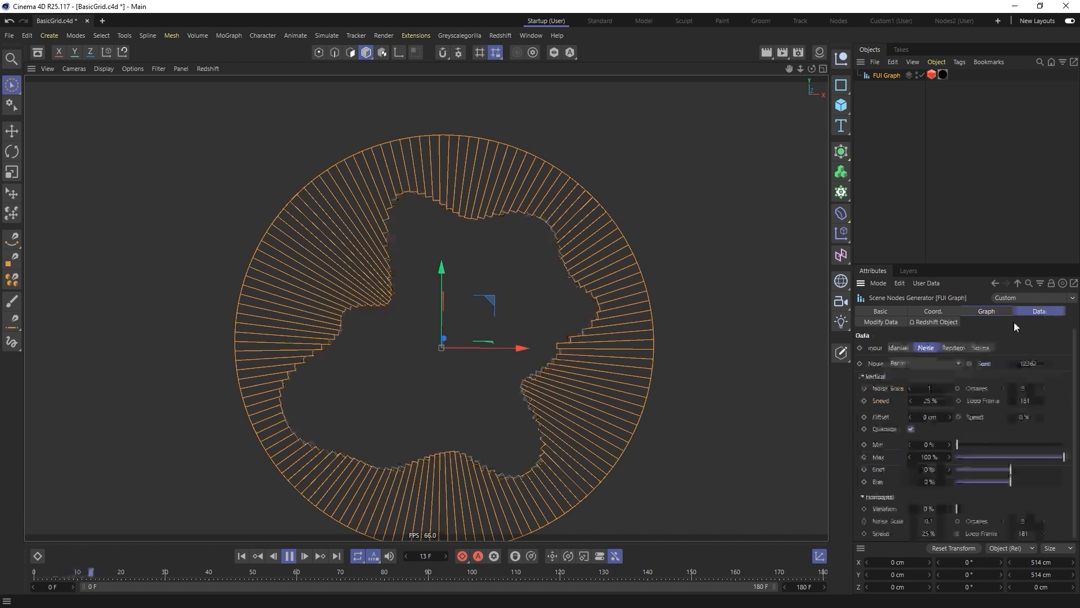
left_click(923, 364)
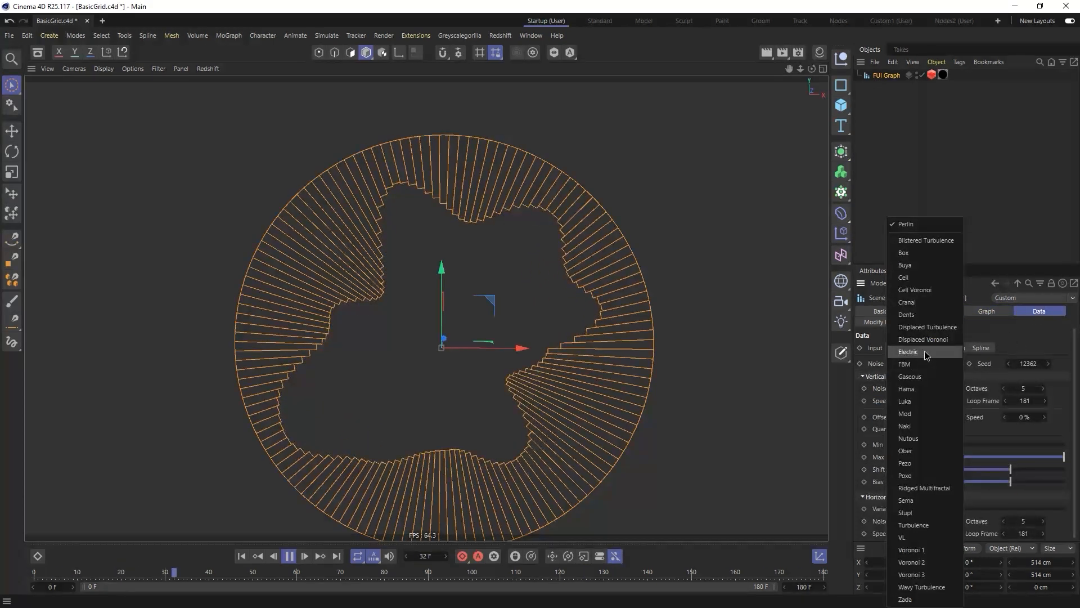
left_click(919, 402)
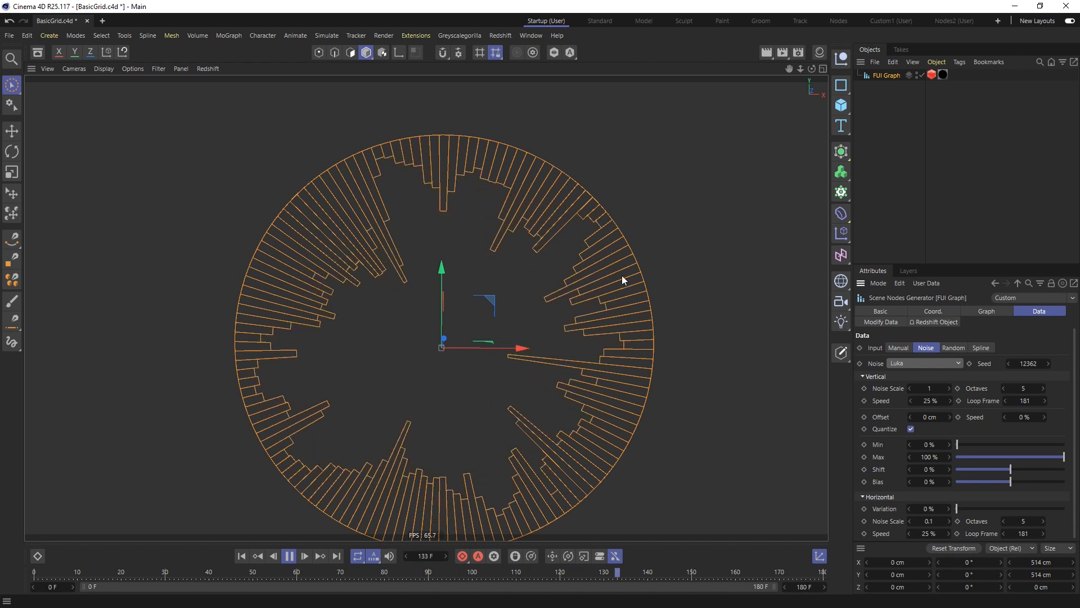
- Turn on the pie graph's Line Mode, change its output to Rectangle and set its shift to 100%
left_click(988, 311)
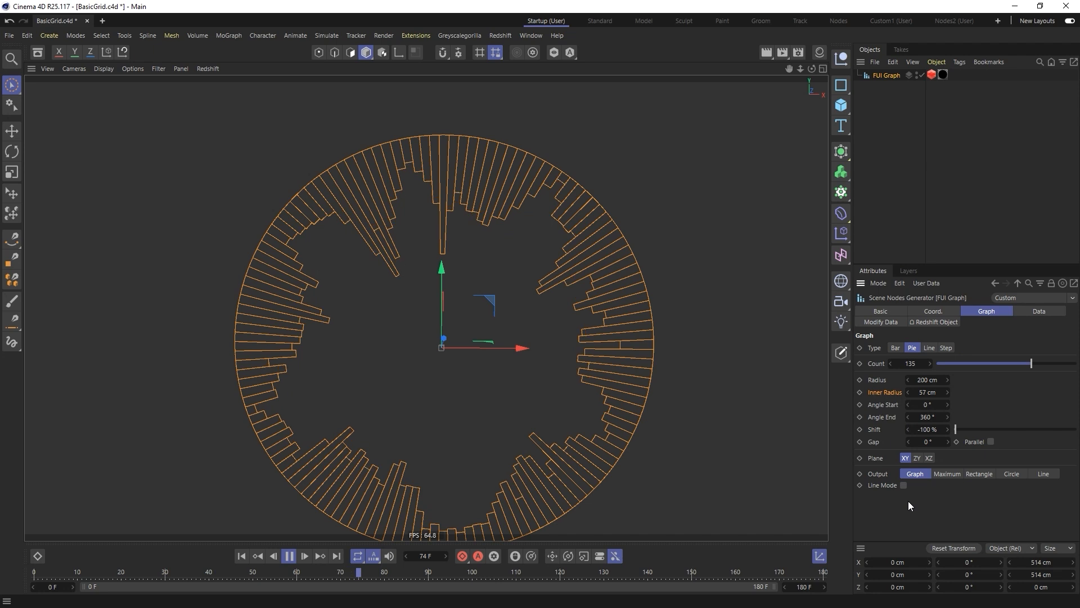
left_click(903, 485)
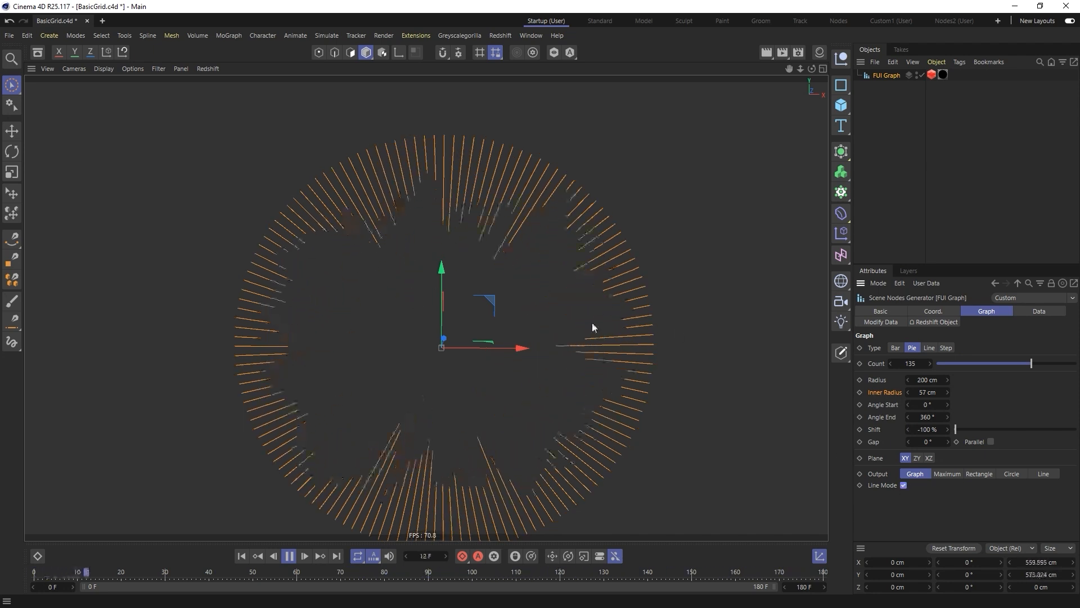
left_click(979, 475)
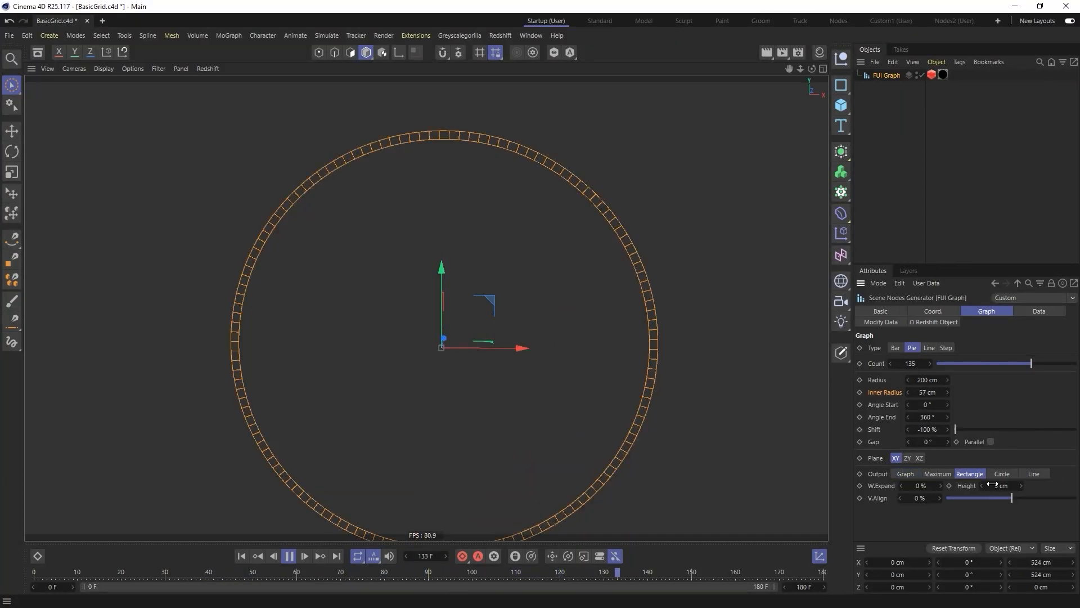
left_click_drag(964, 429, 1076, 429)
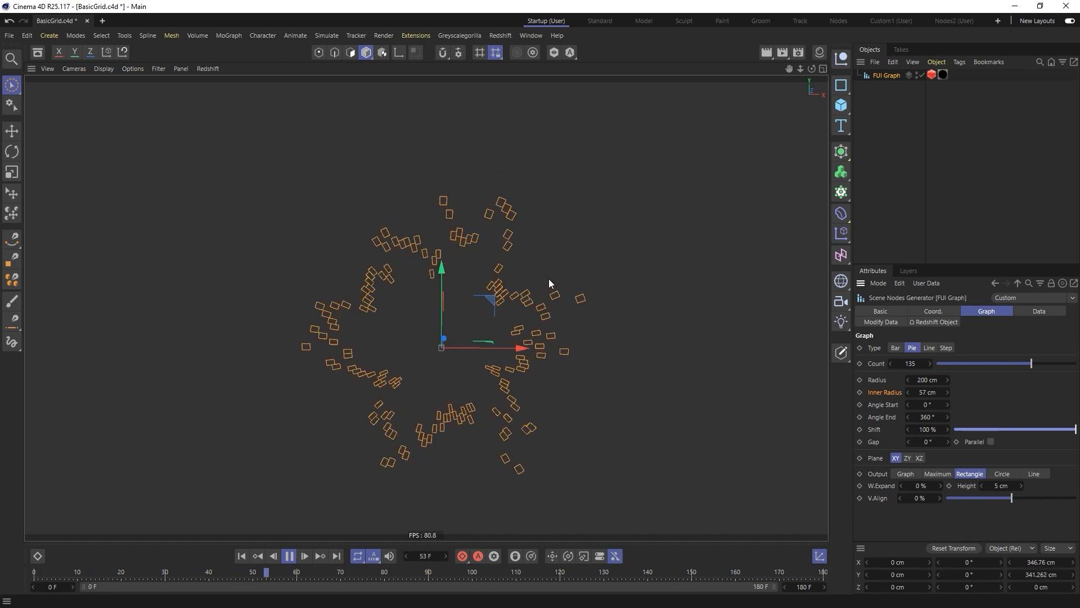
- Duplicate the FUI Graph and set the copy's output to Graph, giving spokes drawn in Line Mode
mouse_move(889, 75)
left_mouse_down("ctrl")
mouse_move(883, 99)
mouse_move(883, 87)
left_mouse_up("ctrl")
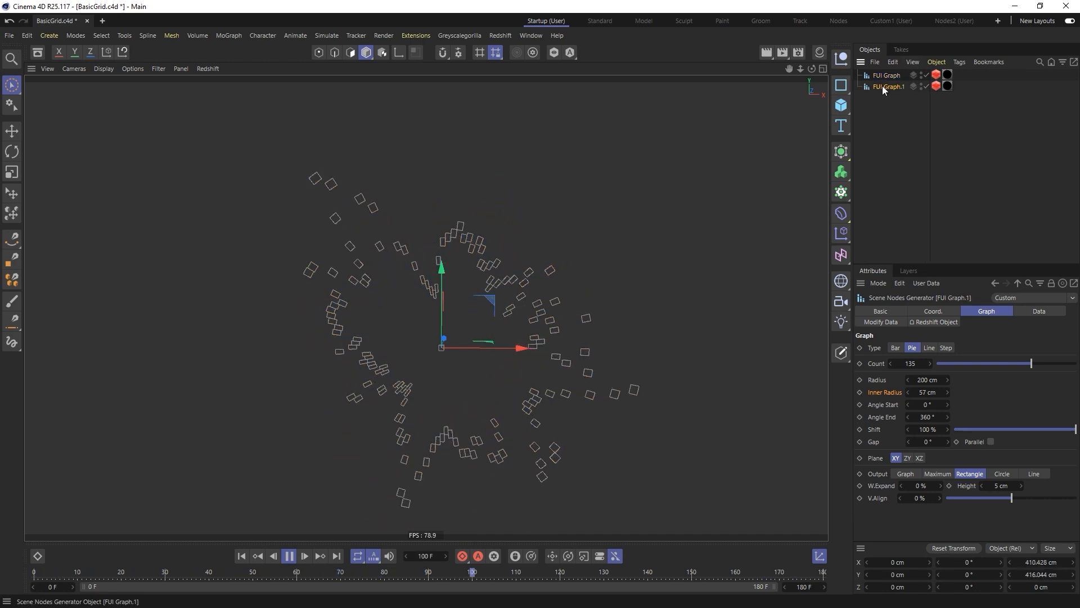
left_click(917, 475)
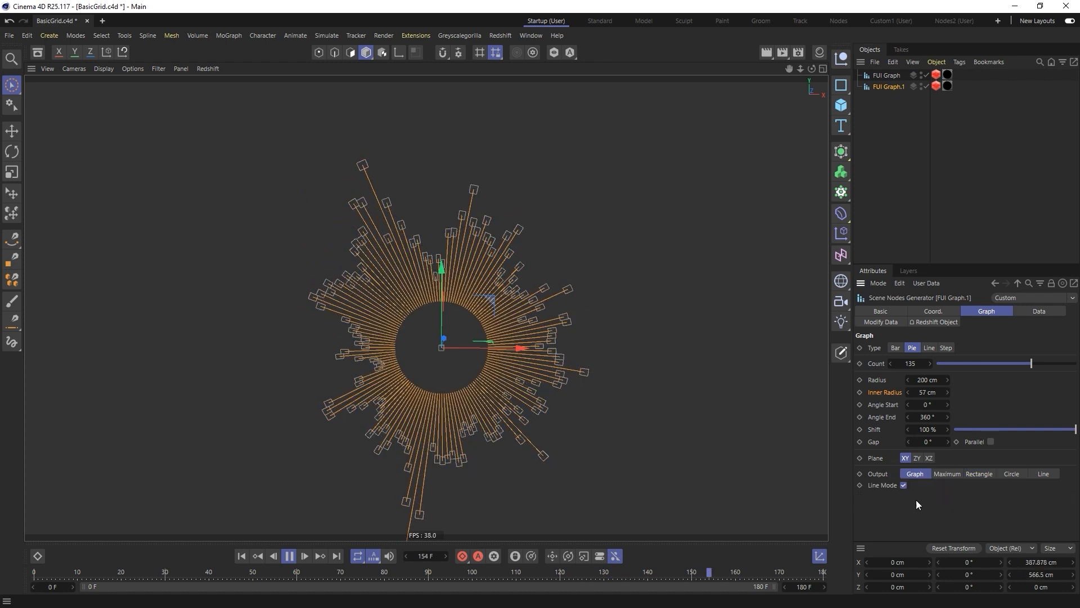
left_click(884, 167)
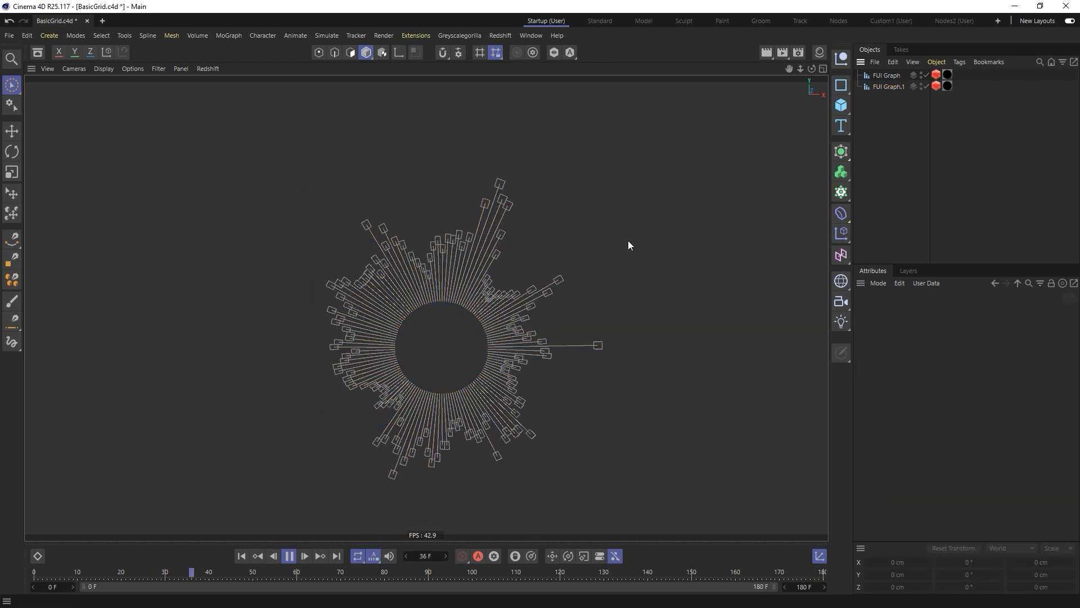
left_click(900, 88)
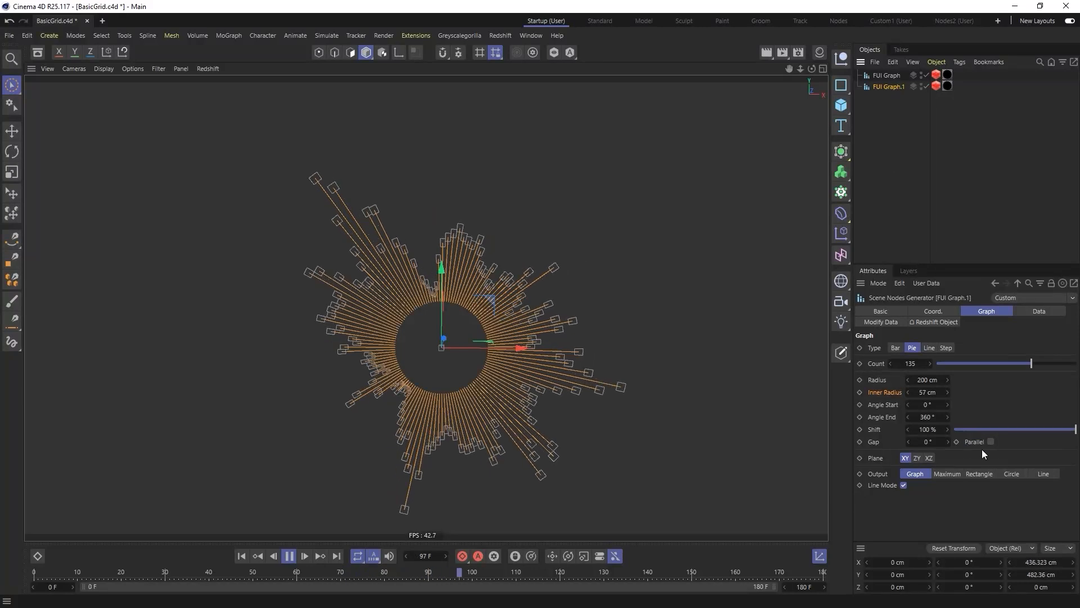
- Move the original FUI Graph below its copy in the hierarchy and set its vertical alignment to 100%
left_click_drag(890, 76, 886, 107)
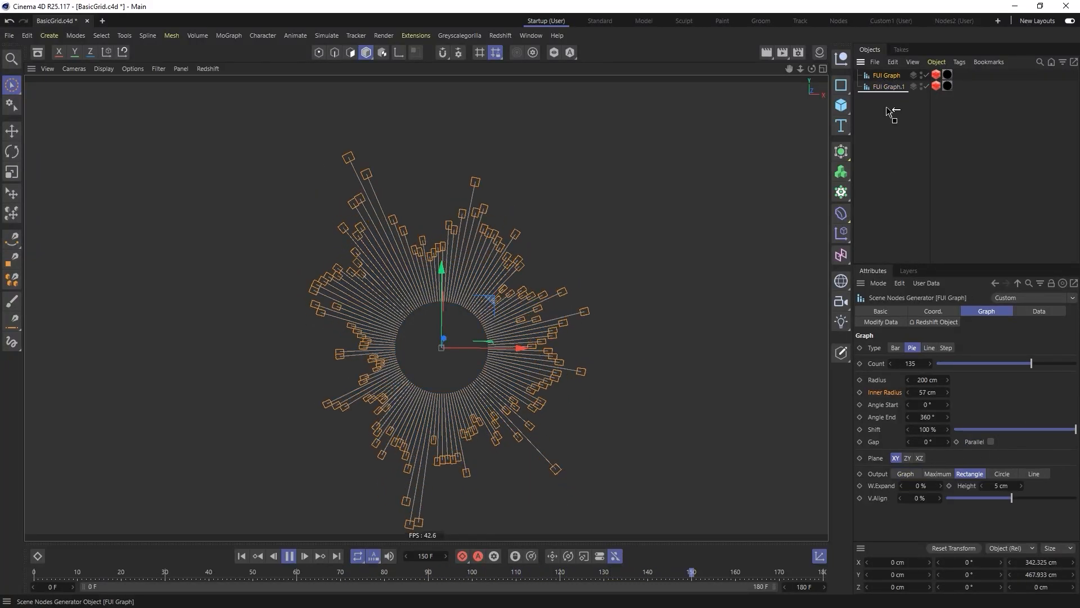
left_click_drag(1016, 497, 1077, 497)
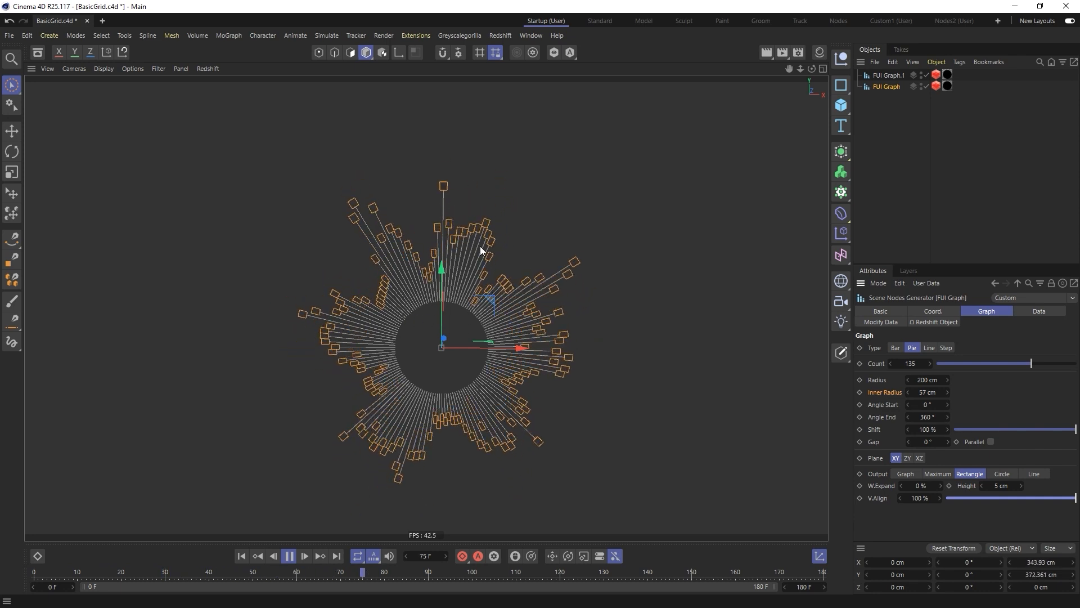
- For both FUI graphs together, set the horizontal noise variation to 56% and the horizontal speed to 5%
left_click(888, 74, "ctrl")
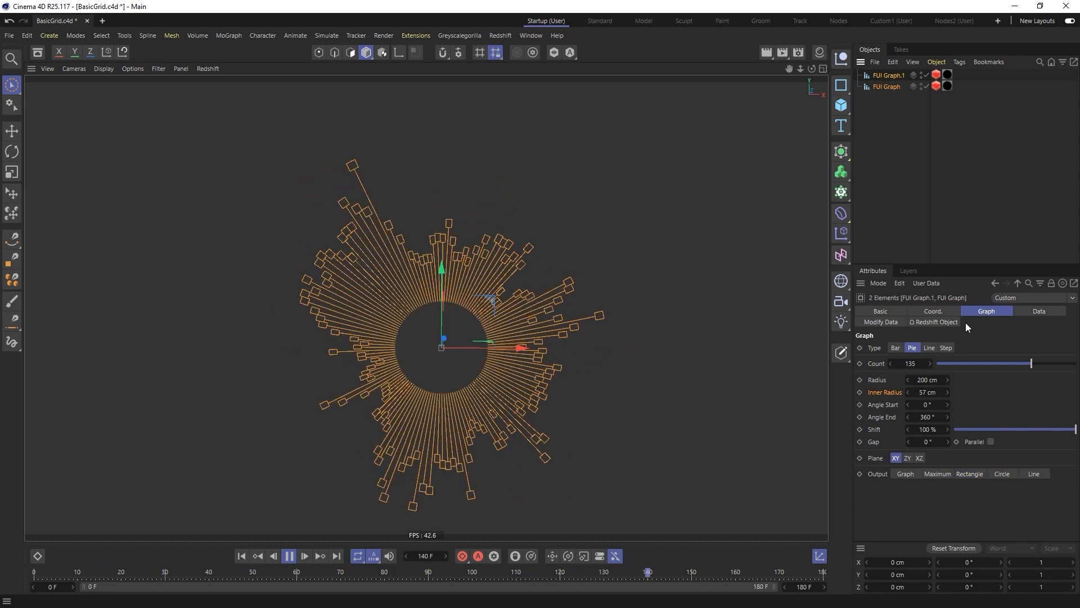
left_click(1027, 310)
left_click_drag(969, 508, 1016, 509)
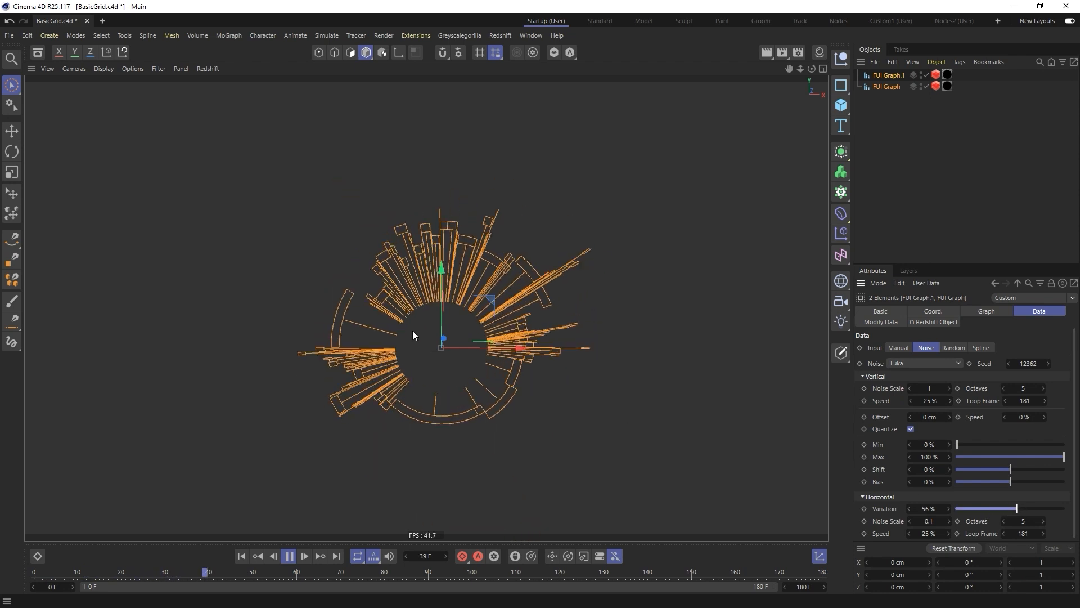
double_click(928, 533)
type("5")
key("Return")
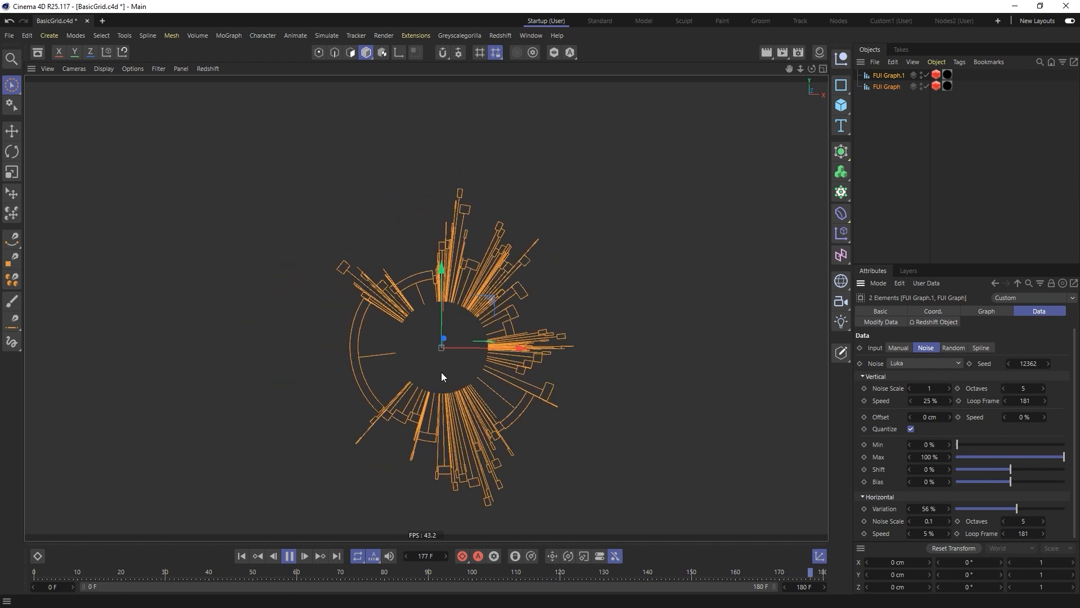
left_click(544, 286)
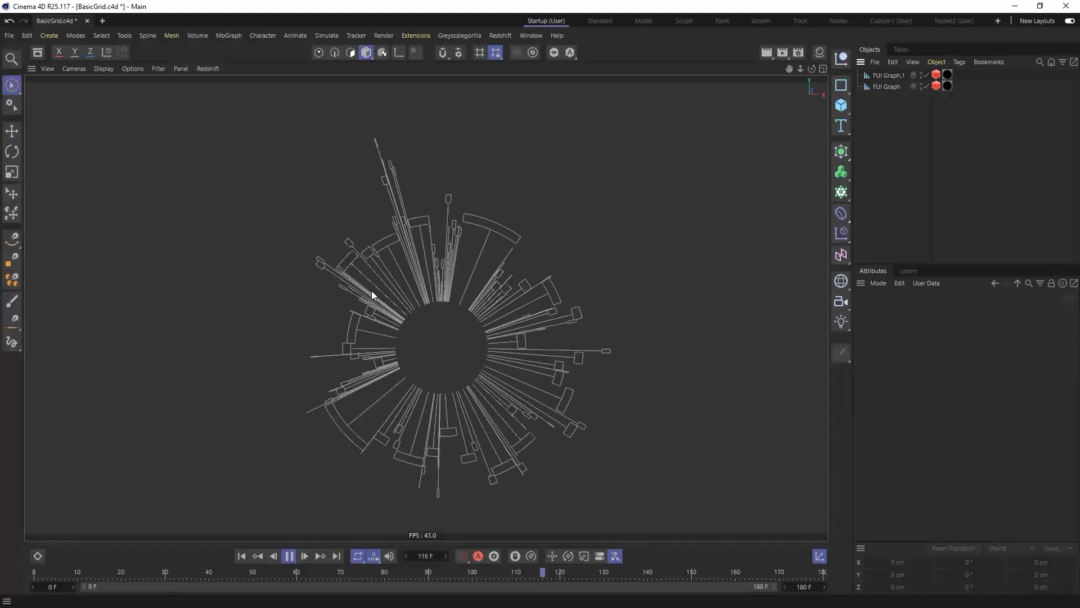
- Change the original FUI Graph's output to Line and stop the animation playback
left_click(886, 86)
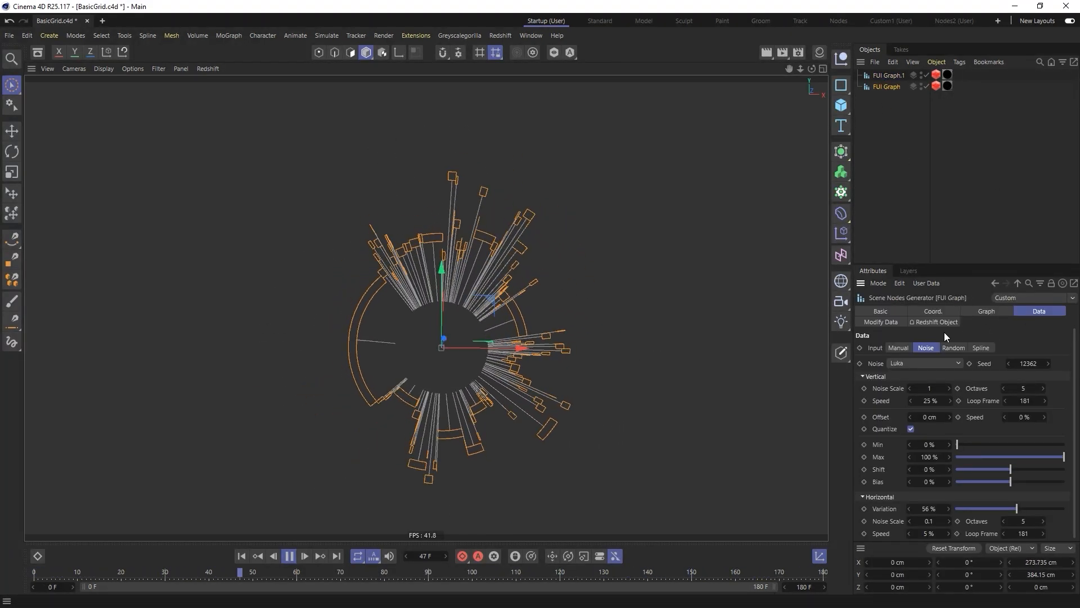
left_click(985, 308)
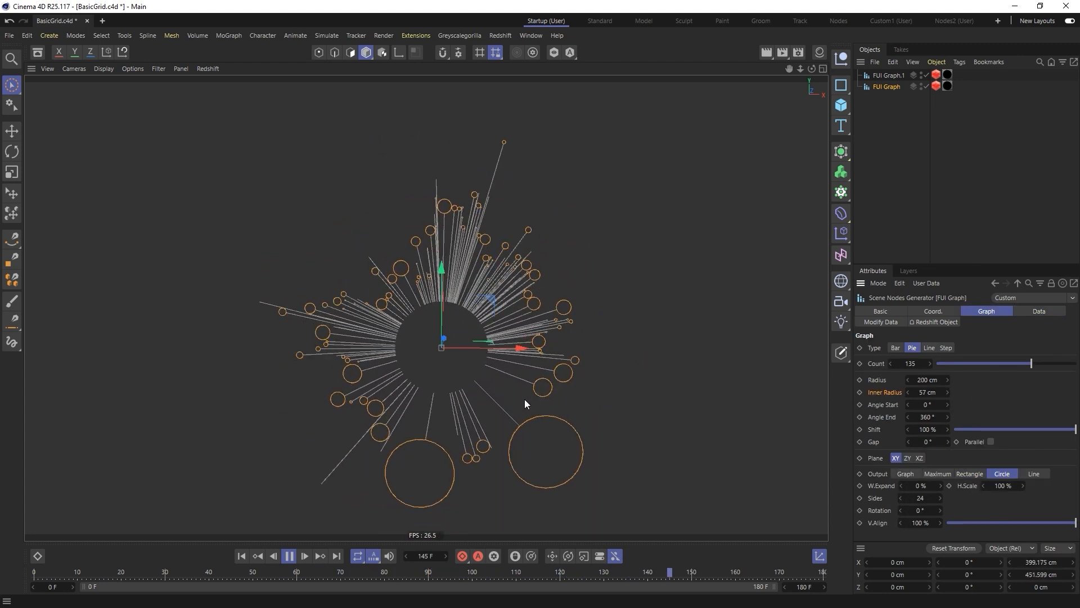
left_click(1036, 473)
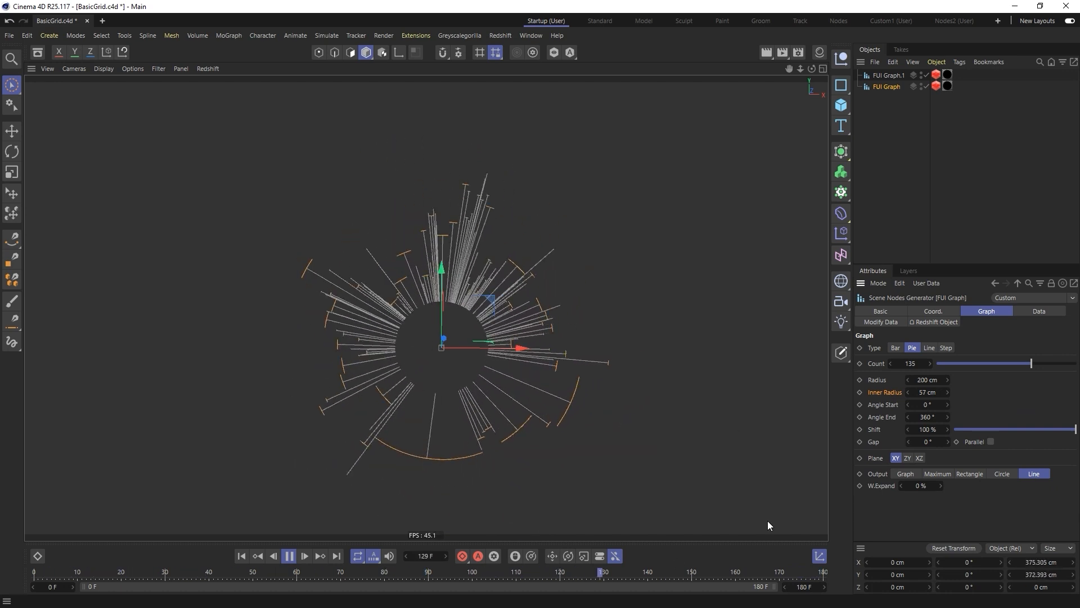
left_click(288, 556)
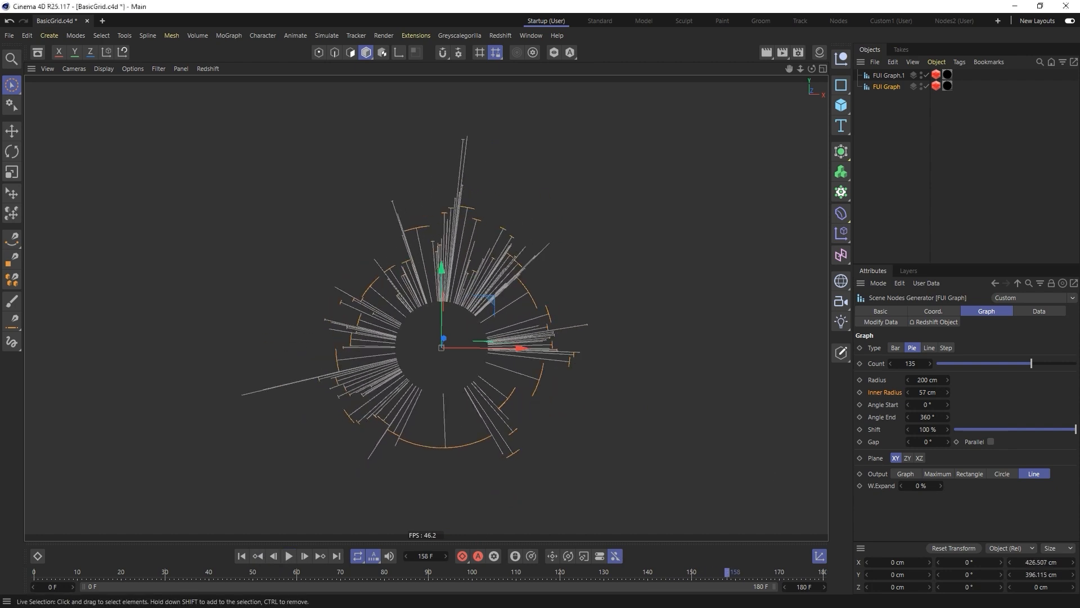
- Look at the FUI node assets in the Asset Browser and close it
left_click(37, 52)
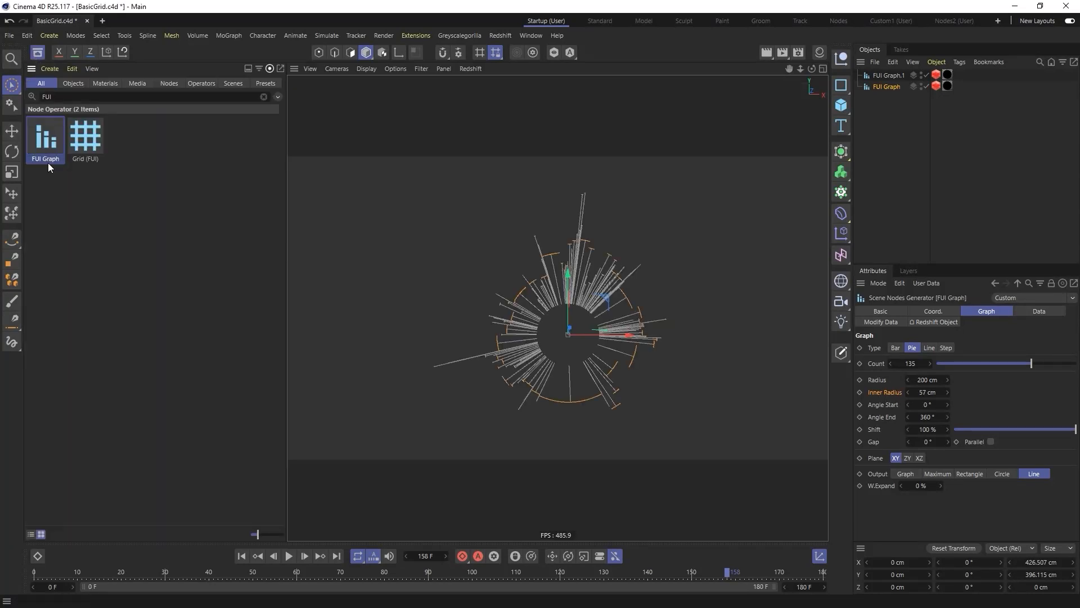
left_click(40, 55)
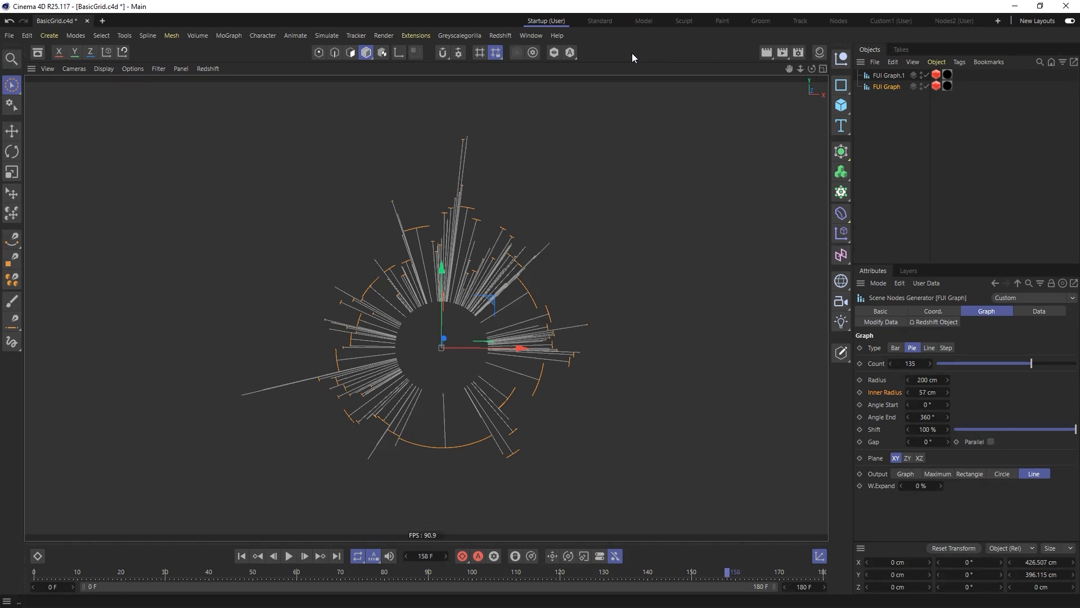
- Create a new empty project and close the FUI reference video playing in VLC media player
key("ctrl+n")
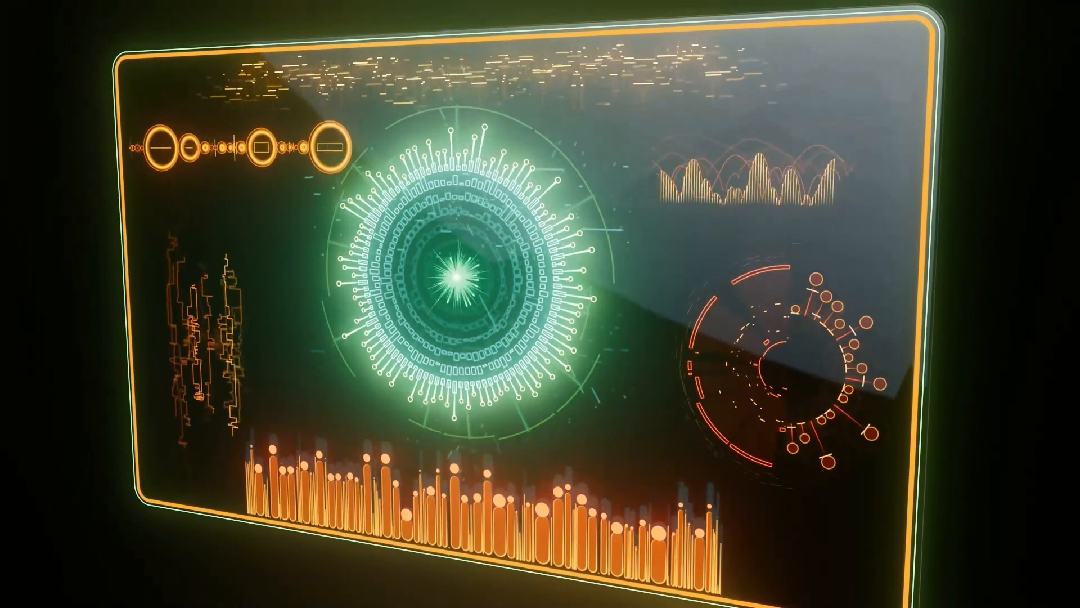
double_click(673, 90)
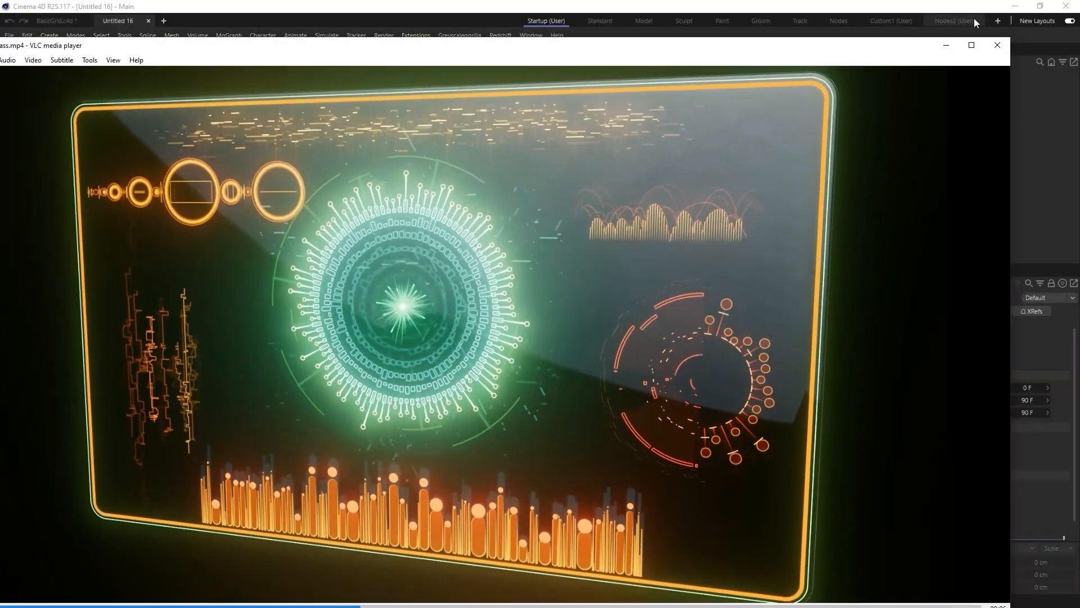
left_click(1000, 48)
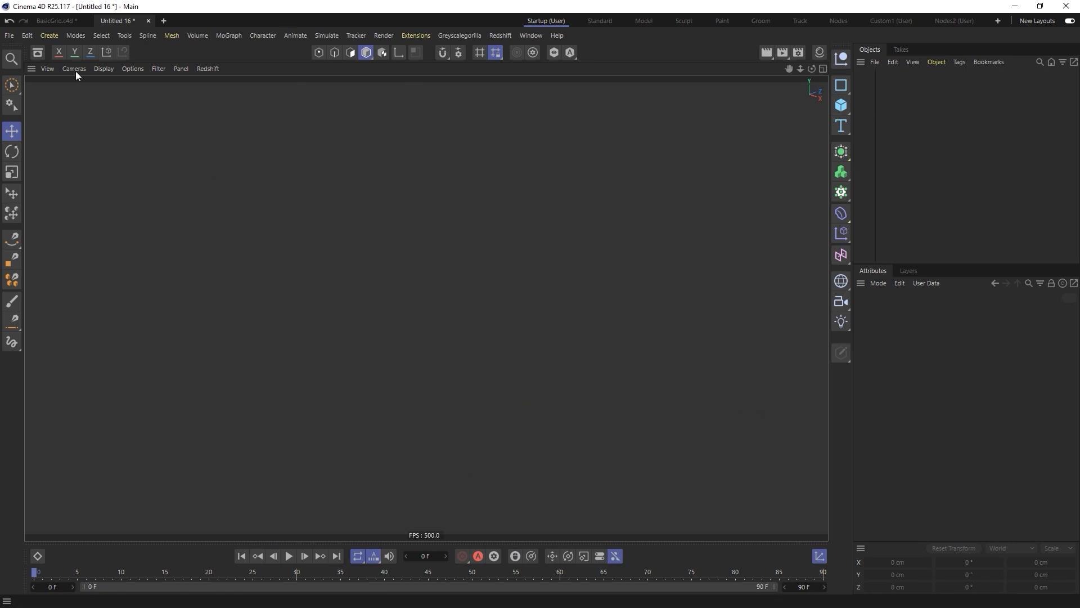
- Open the Asset Browser, clear its FUI search and show the Geometry Generator category of the node assets
left_click(38, 54)
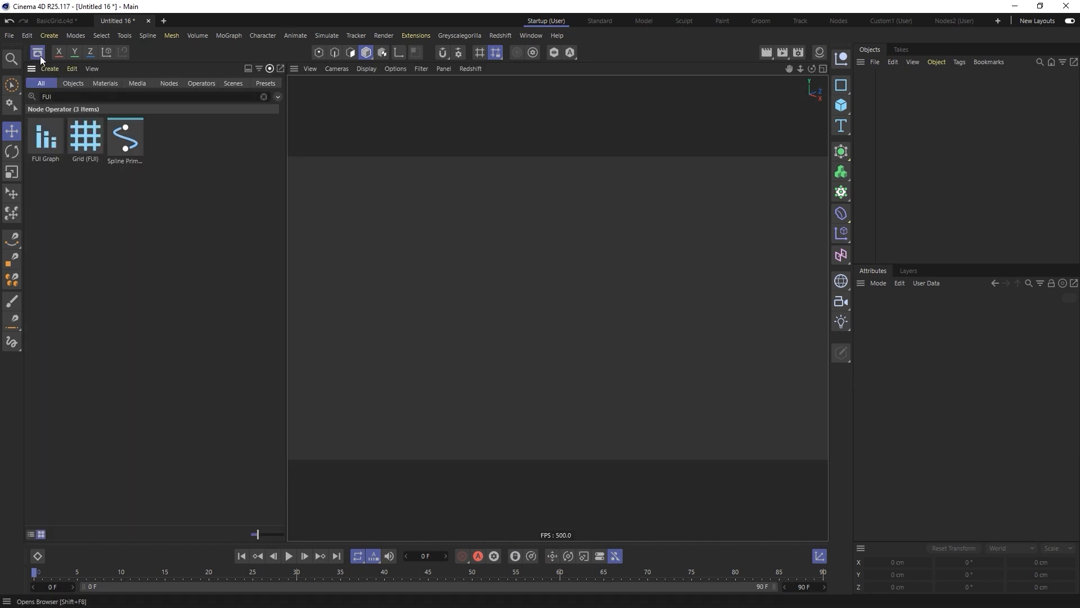
left_click(263, 96)
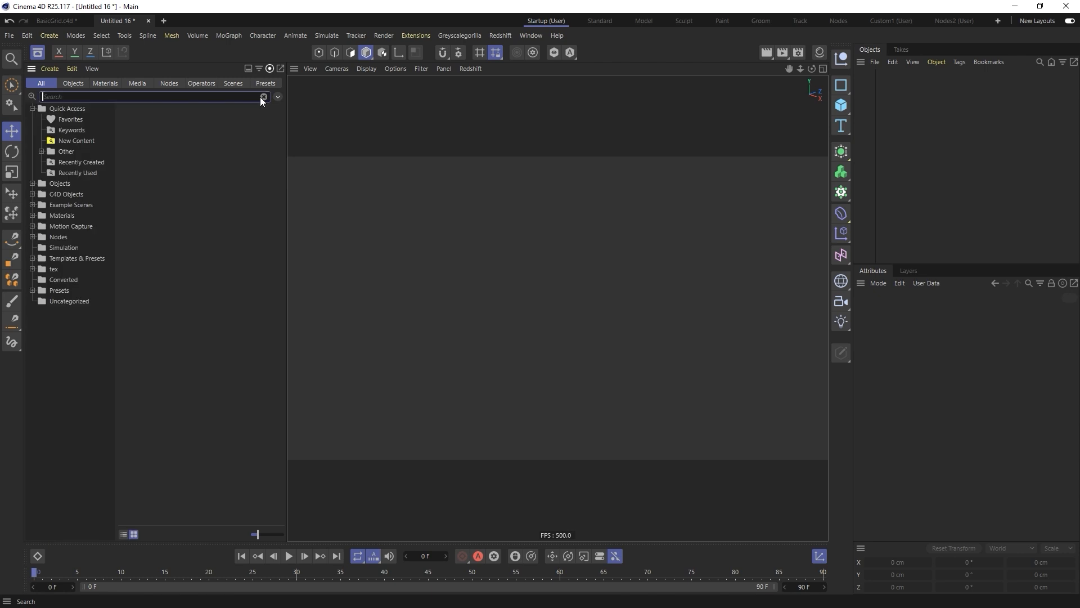
left_click(164, 83)
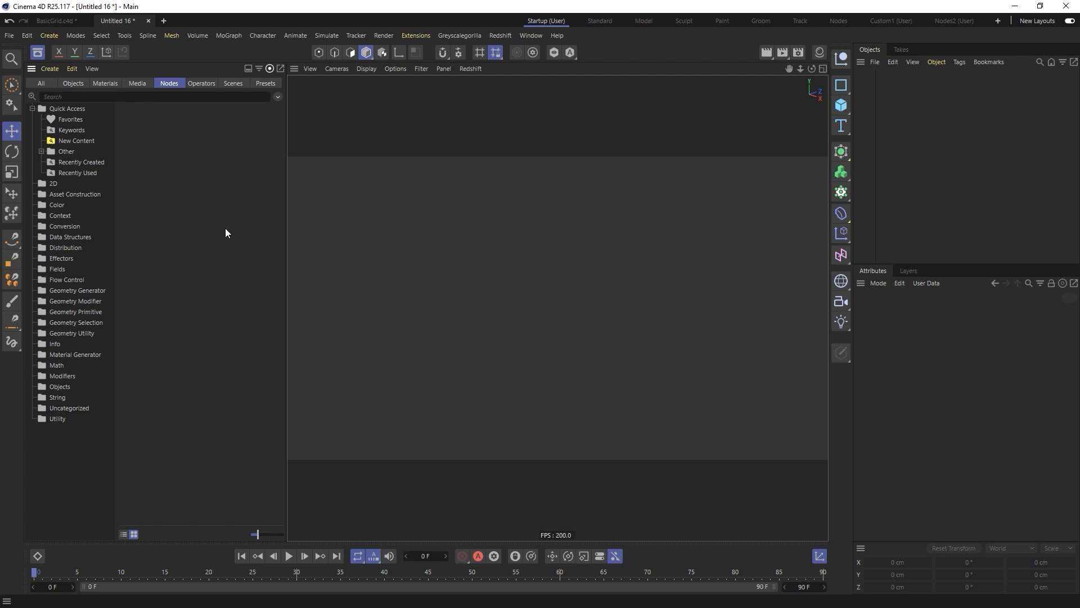
left_click(53, 290)
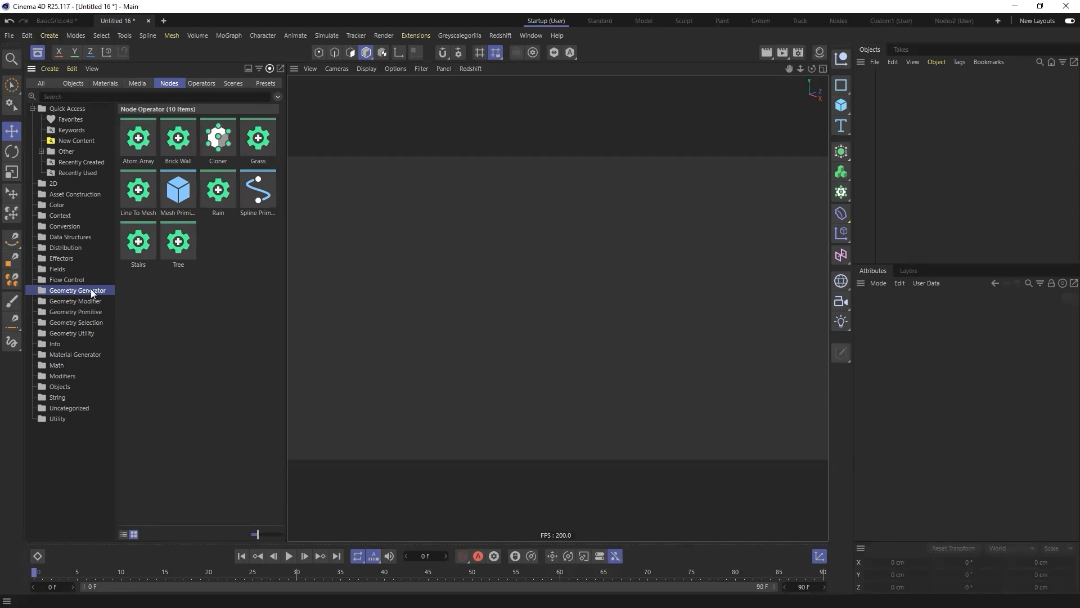
mouse_move(150, 236)
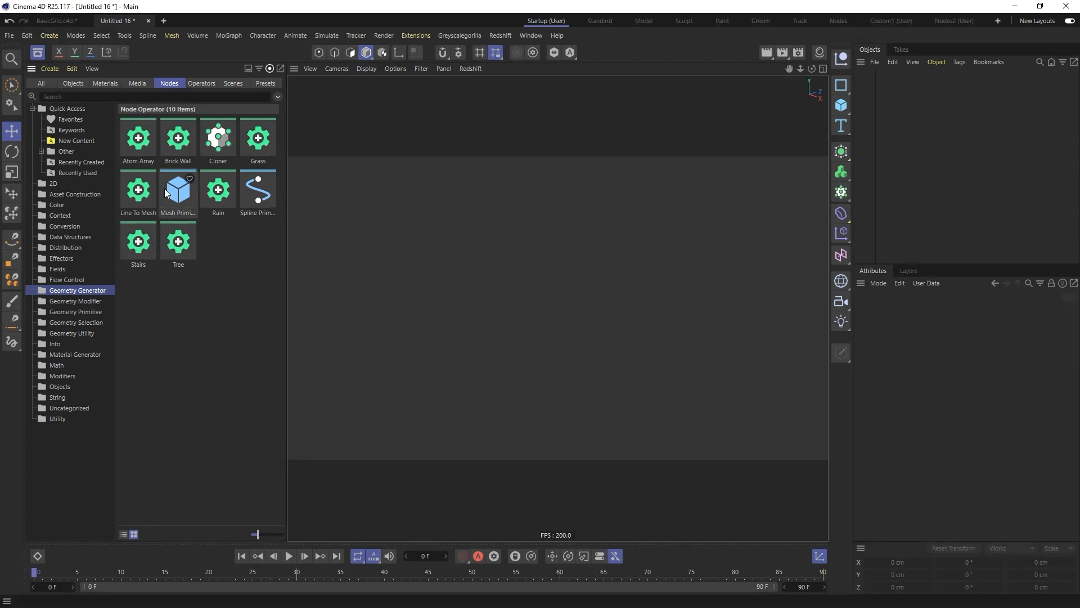
left_click(91, 312)
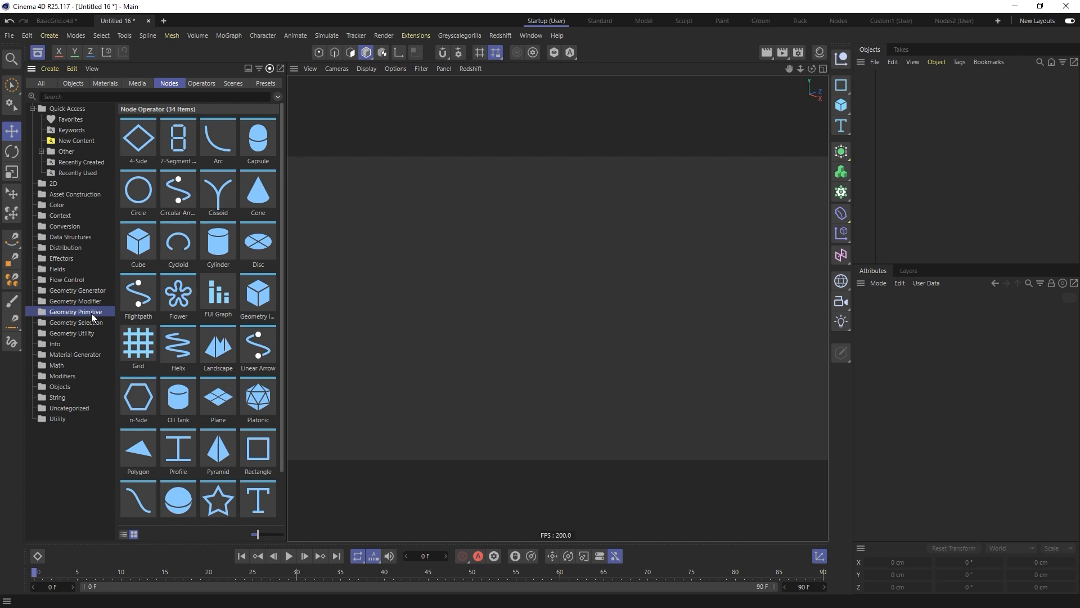
left_click(92, 291)
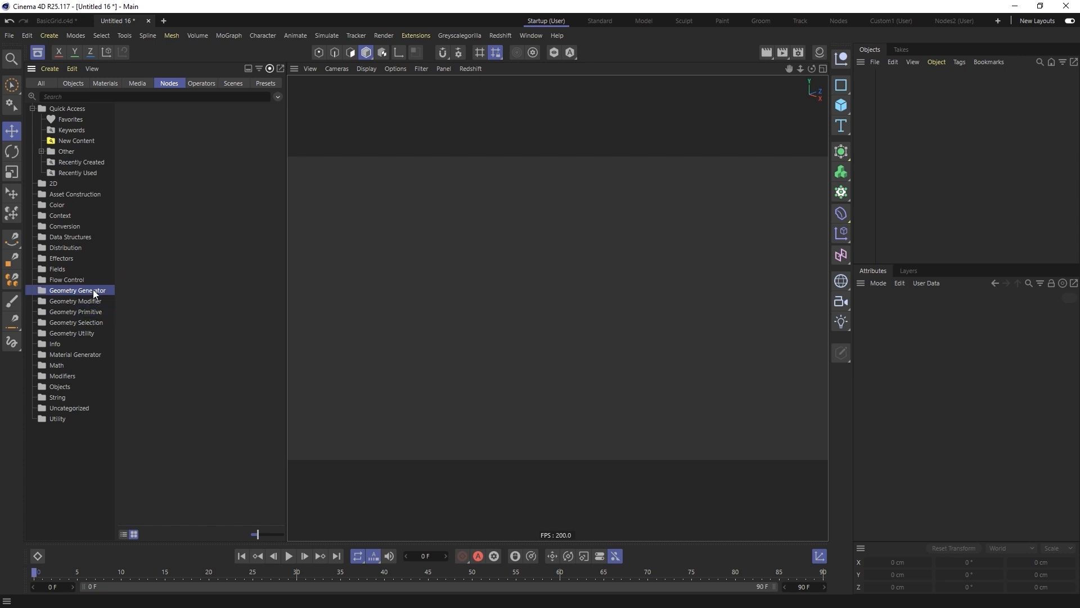
- Add a Spline Primitive generator to the scene, review its available primitive types and delete it
mouse_move(257, 197)
left_mouse_down()
mouse_move(276, 233)
mouse_move(890, 100)
left_mouse_up()
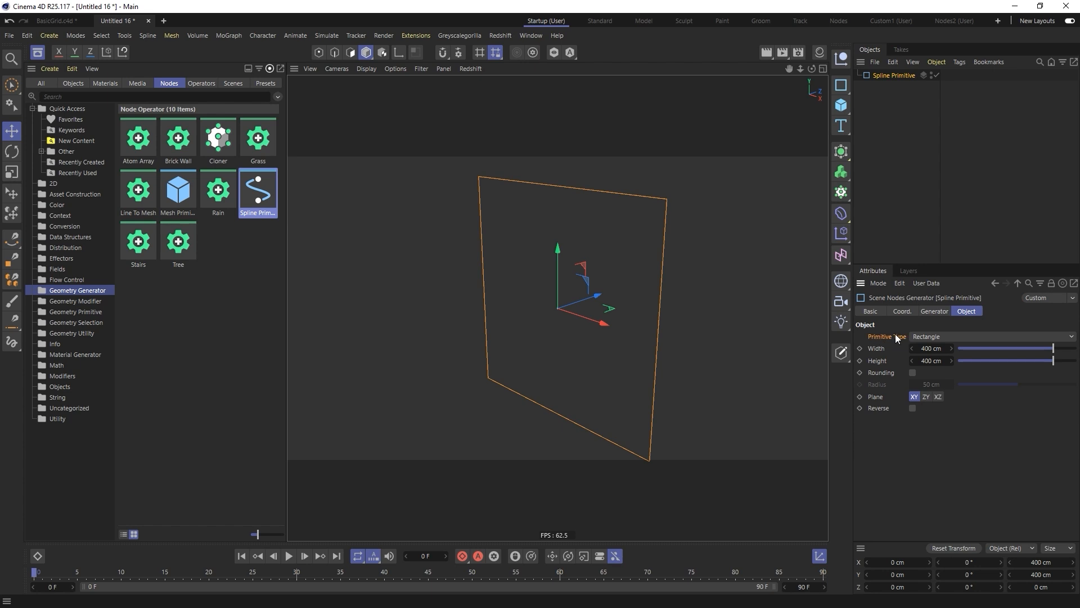
left_click(924, 336)
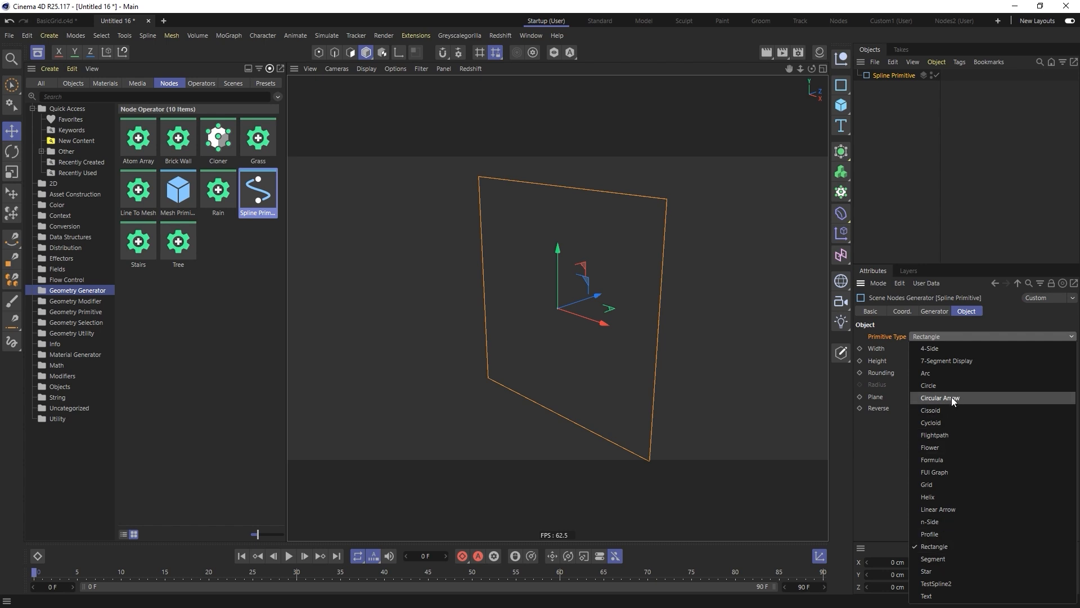
left_click(1009, 313)
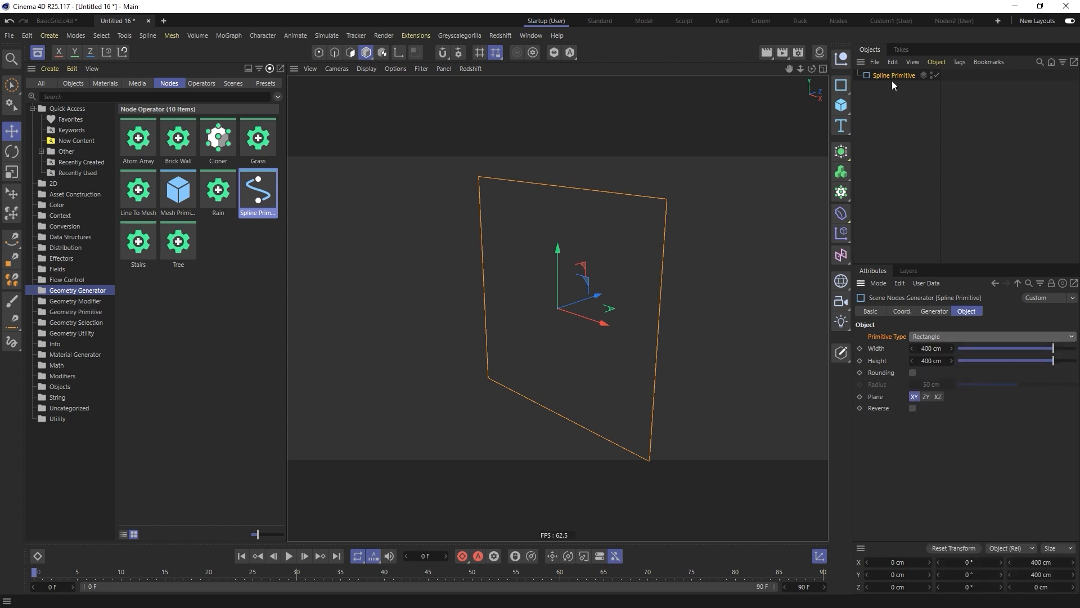
key("Delete")
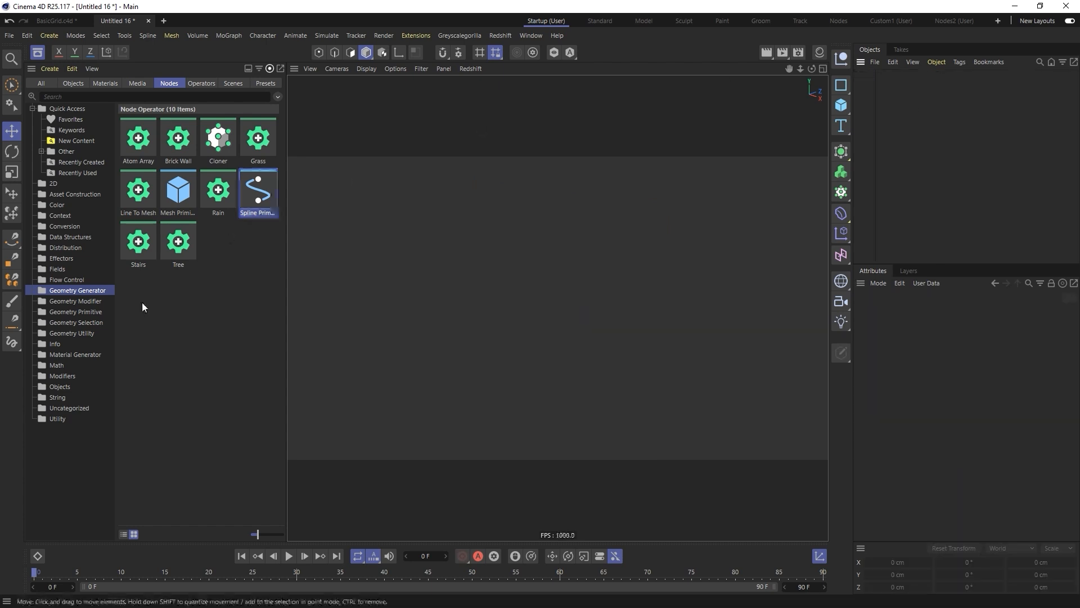
- Add a 7-Segment Display from the Geometry Primitive node assets and set its string to 12345
left_click(79, 313)
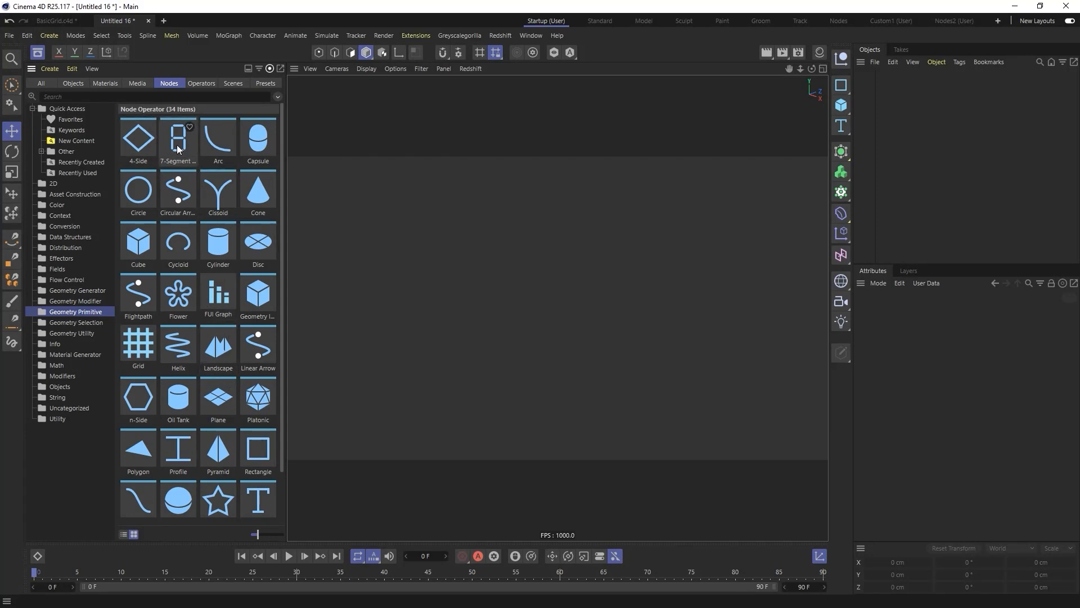
left_click(177, 164)
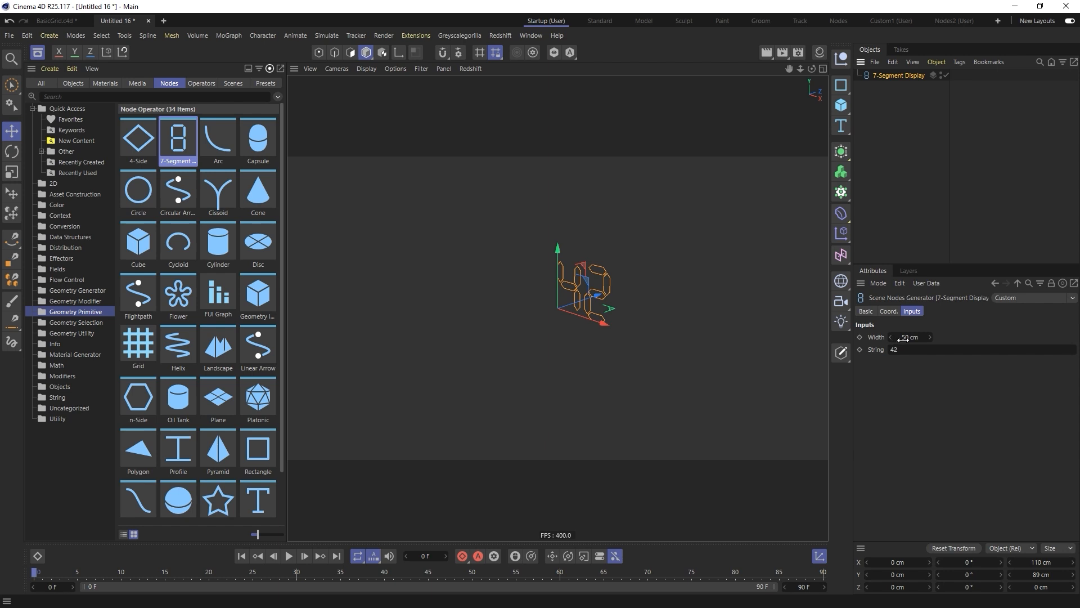
left_click_drag(593, 311, 590, 264, "alt")
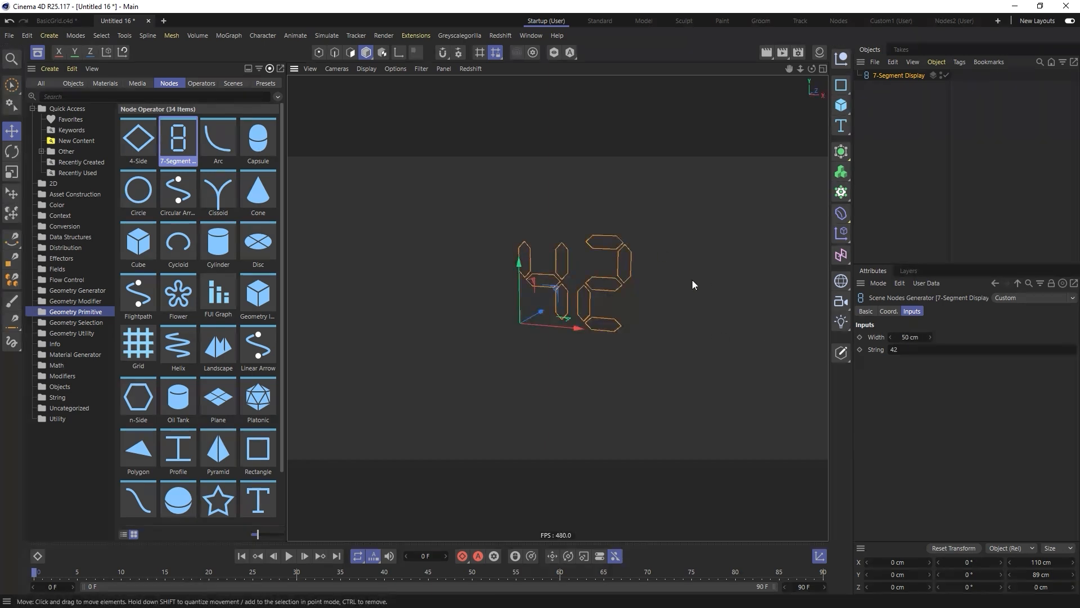
left_click_drag(905, 349, 839, 346)
type("12345")
key("Return")
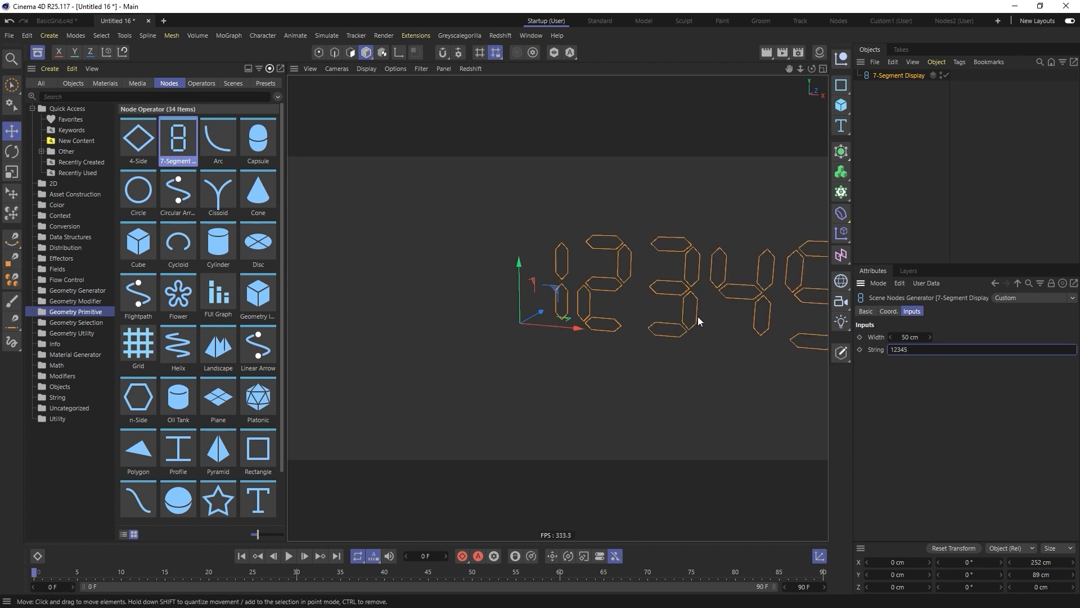
- Change the 7-Segment Display's string to 3:33
middle_click_drag(699, 321, 638, 318, "alt")
left_click_drag(913, 349, 750, 341)
type("3:33")
key("Return")
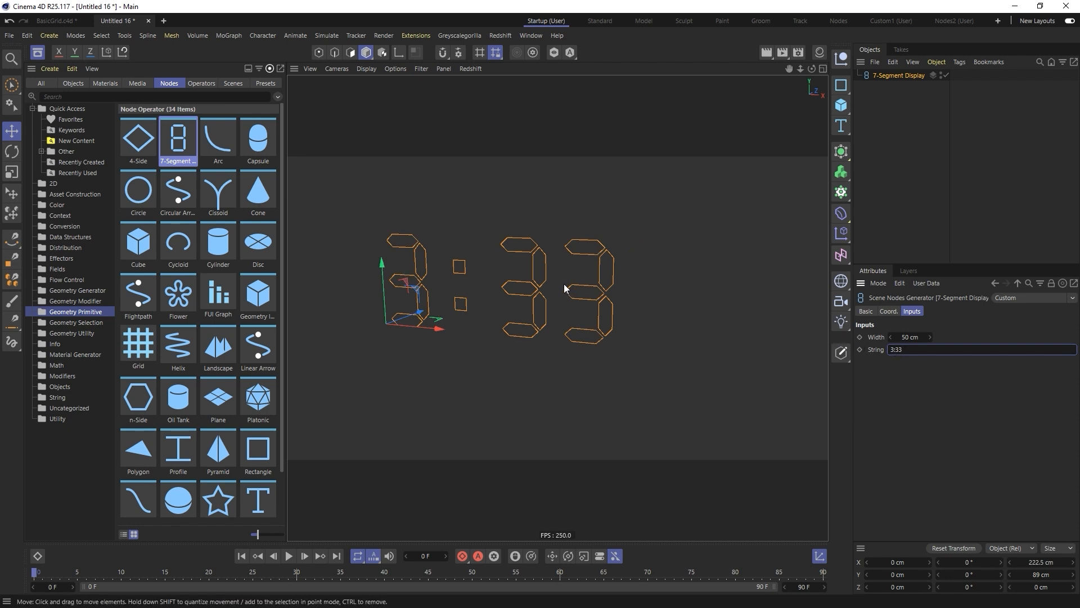
left_click_drag(489, 276, 529, 284, "alt")
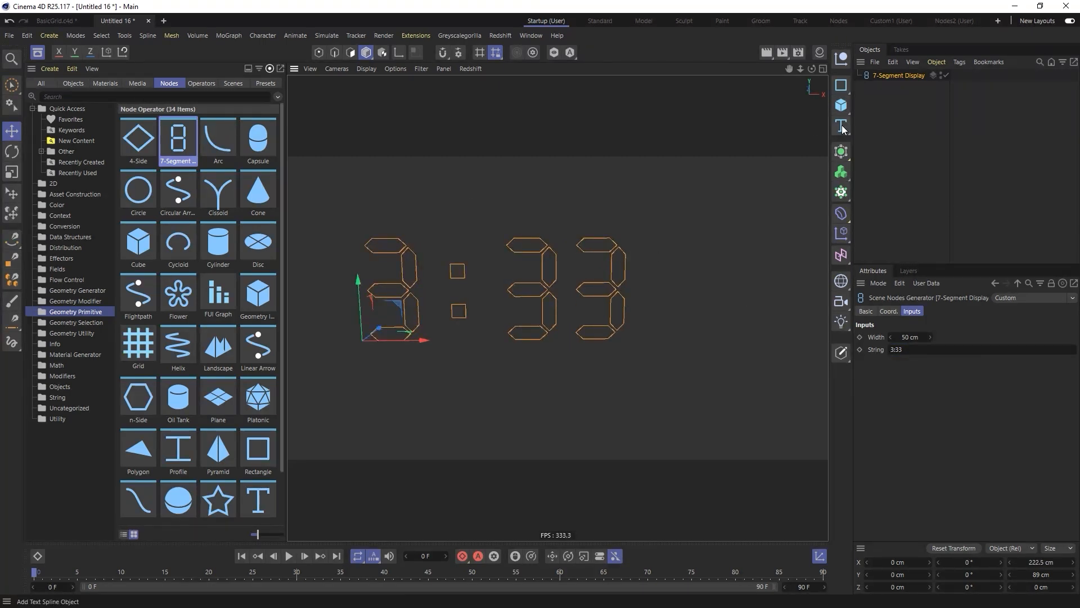
left_click_drag(841, 85, 918, 144)
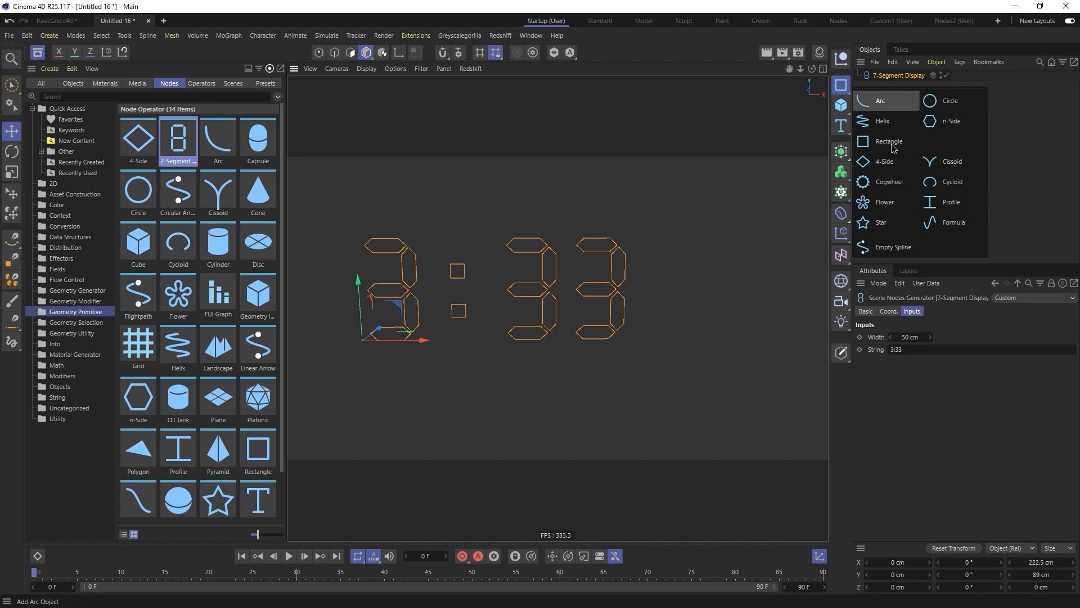
left_click(1023, 165)
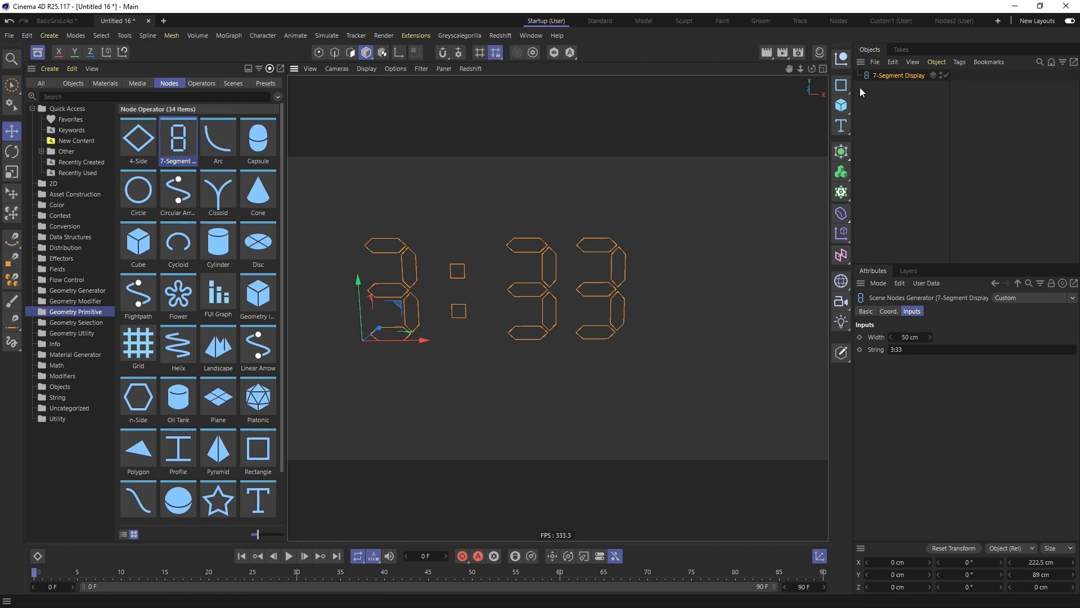
left_click(841, 85)
left_click(1049, 151)
- Delete the 7-Segment Display and search the node assets for "Seg"
left_click(883, 76)
key("Delete")
left_click(241, 96)
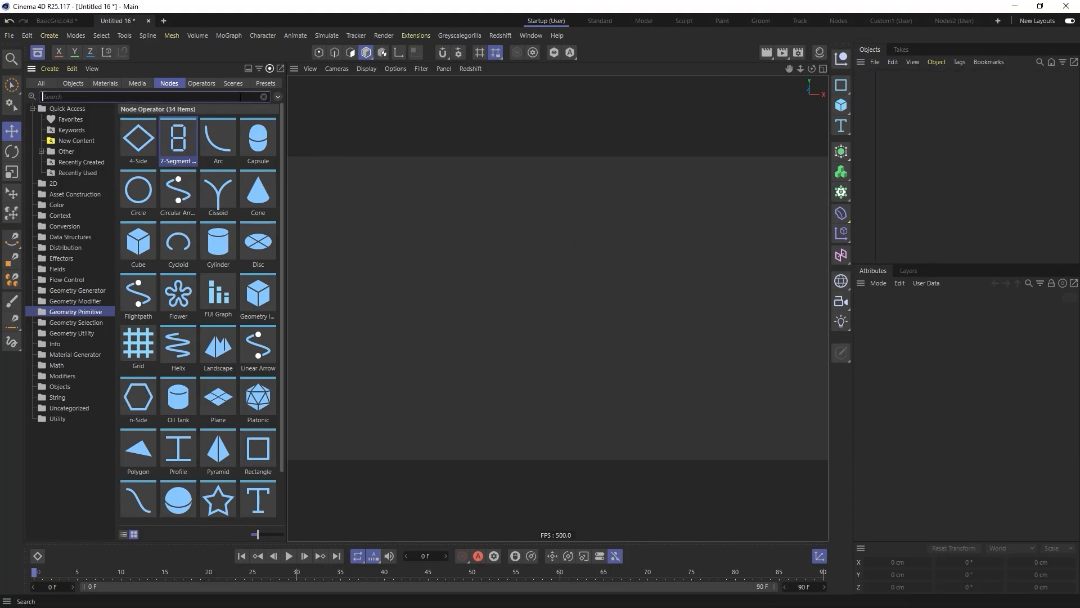
type("Seg")
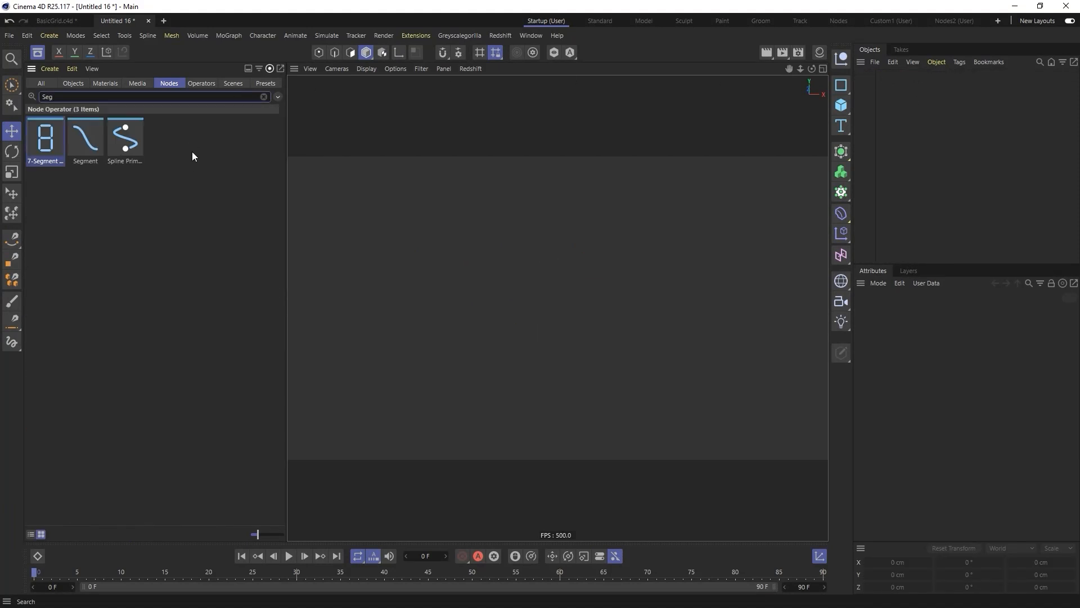
- Add the Segment node asset to the scene as an object and frame it in the viewport
left_click(85, 142)
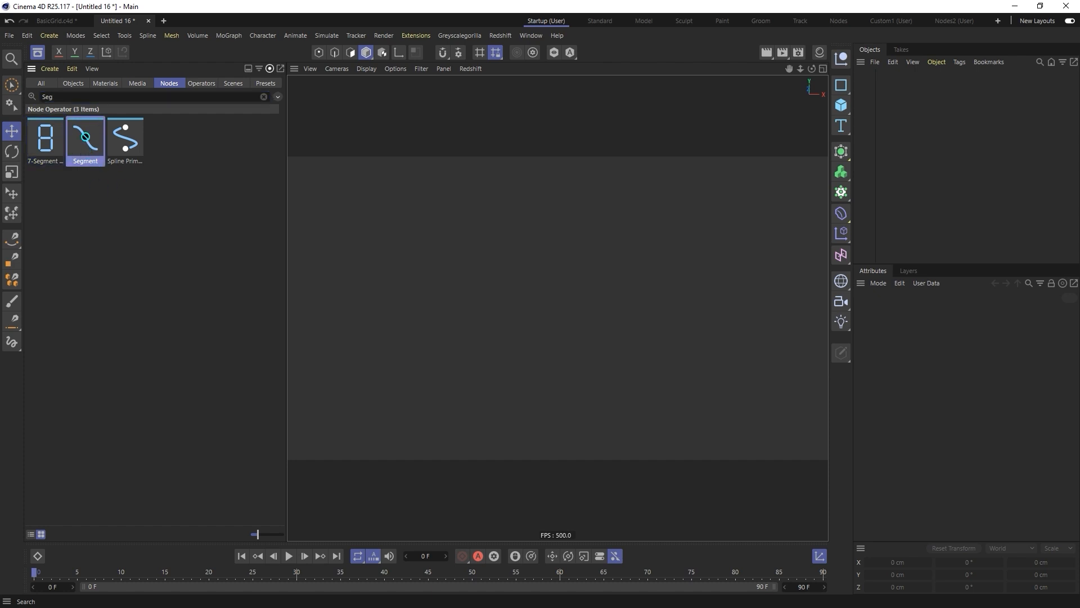
left_click_drag(79, 130, 940, 98)
left_click(881, 76)
key("o")
left_click_drag(563, 323, 600, 331, "alt")
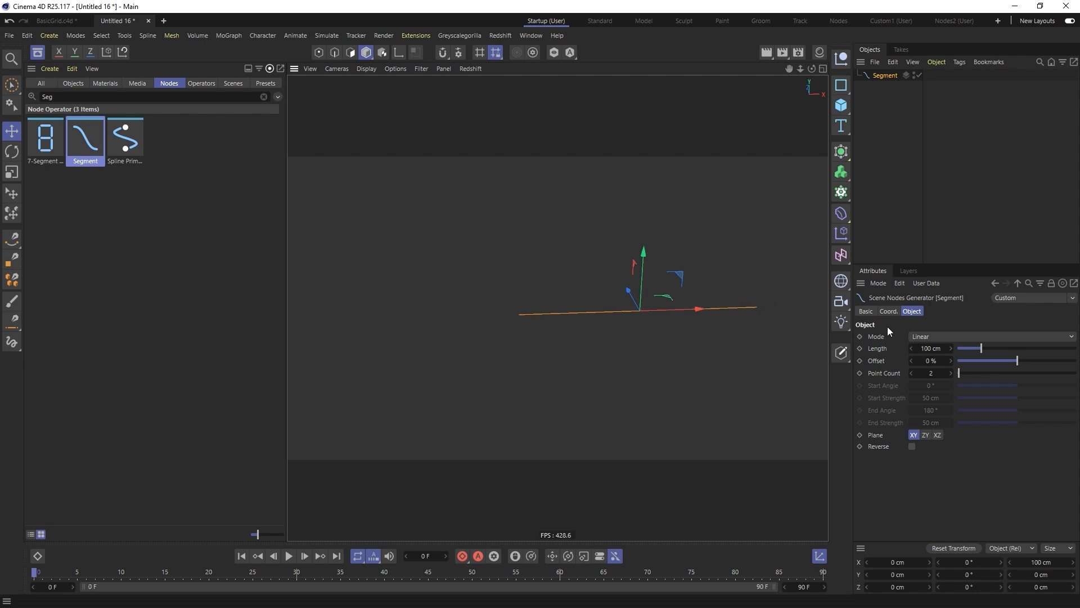
- Set the Segment's length to 124 cm, offset to 50 % and point count to 32
left_click_drag(984, 348, 1079, 366)
left_click_drag(958, 372, 1034, 377)
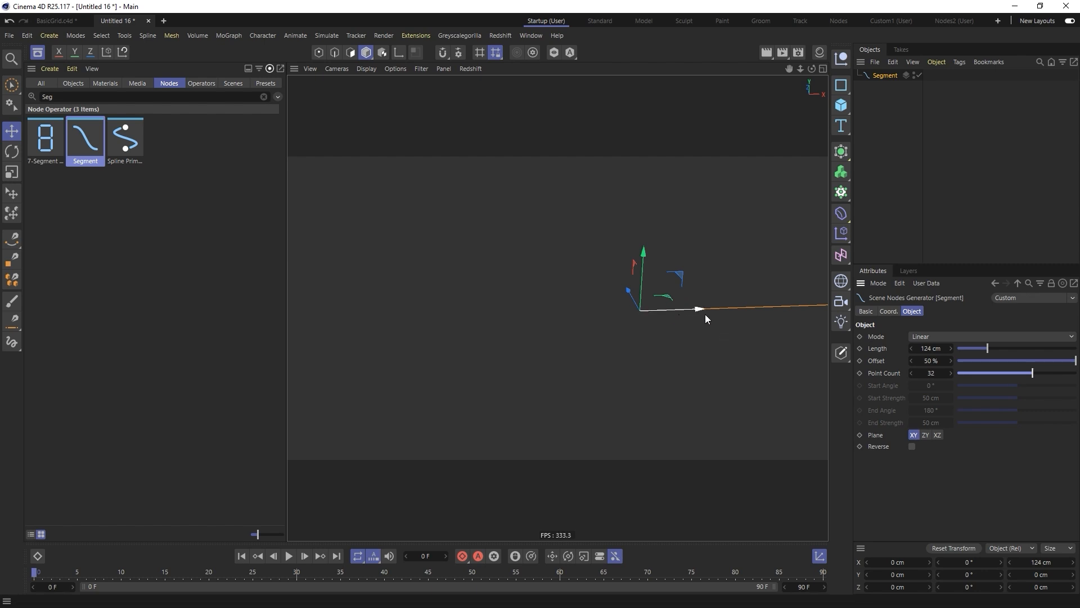
middle_click_drag(719, 283, 582, 299, "alt")
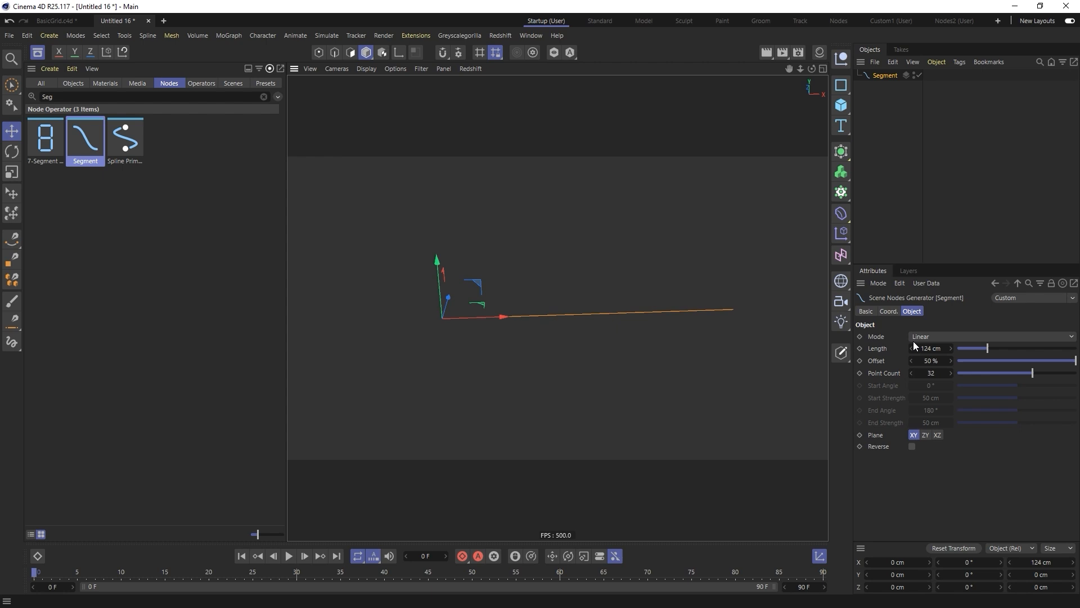
- Switch the Segment to Bezier mode with the offset reset to 0 % and a start angle of 65°
left_click(955, 336)
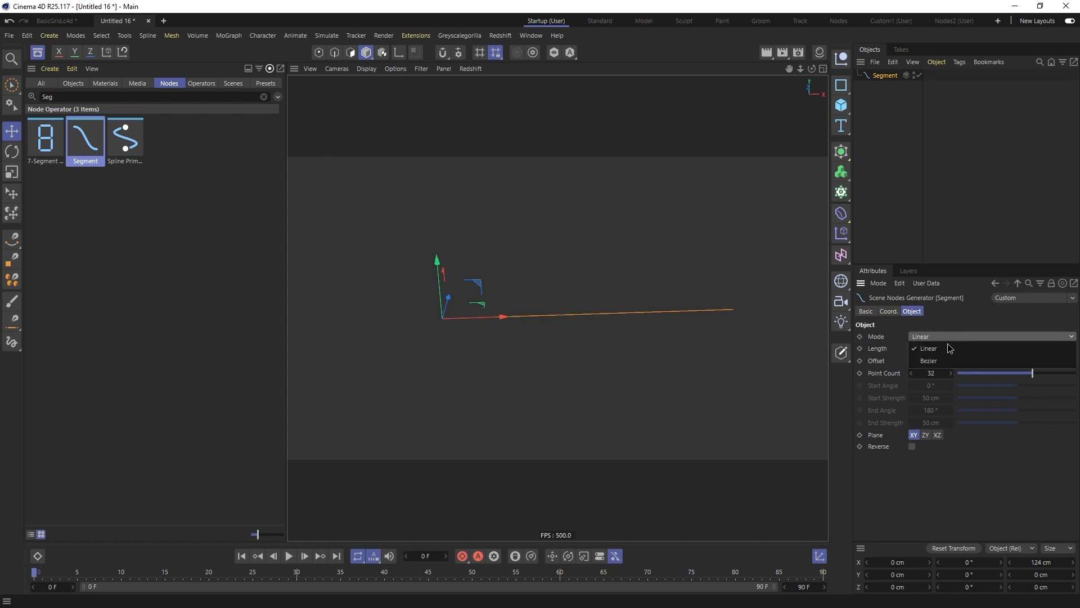
left_click(932, 360)
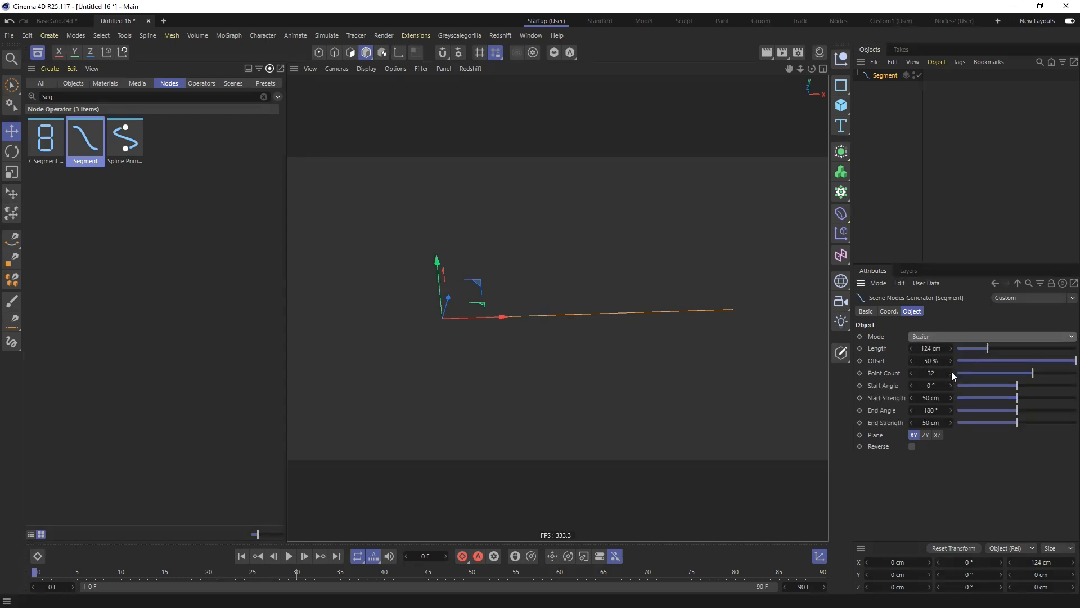
right_click(951, 362)
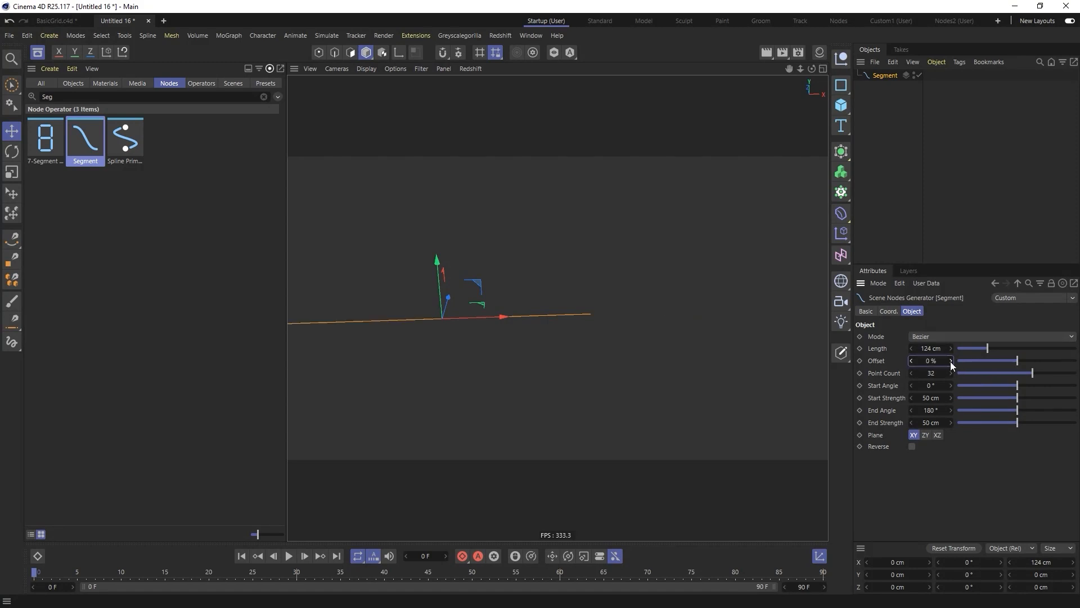
middle_click_drag(559, 326, 646, 309, "alt")
right_click_drag(646, 310, 622, 319, "alt")
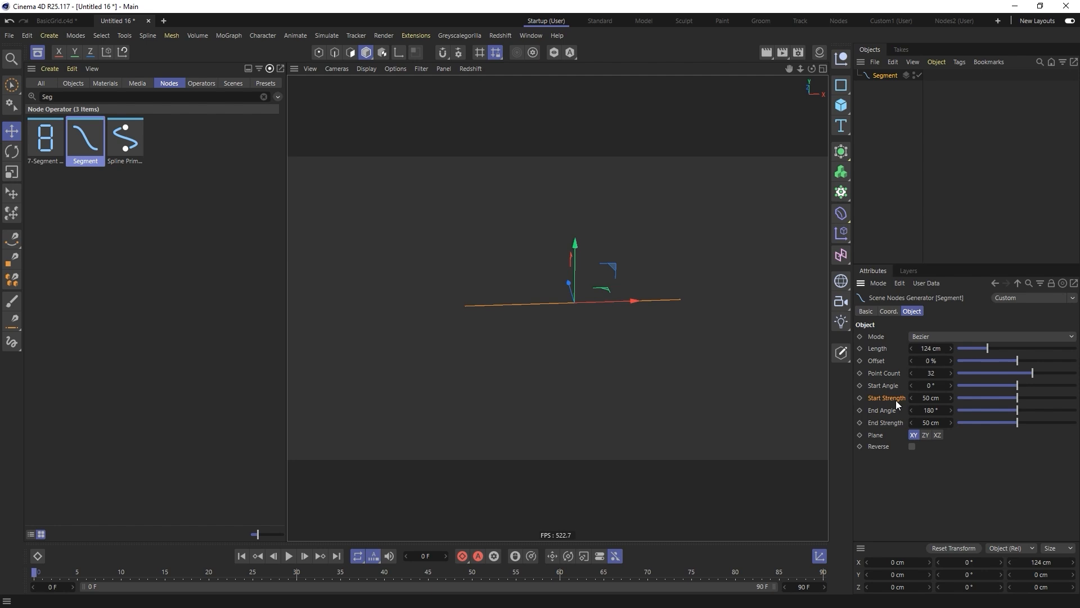
left_click_drag(1021, 386, 1038, 387)
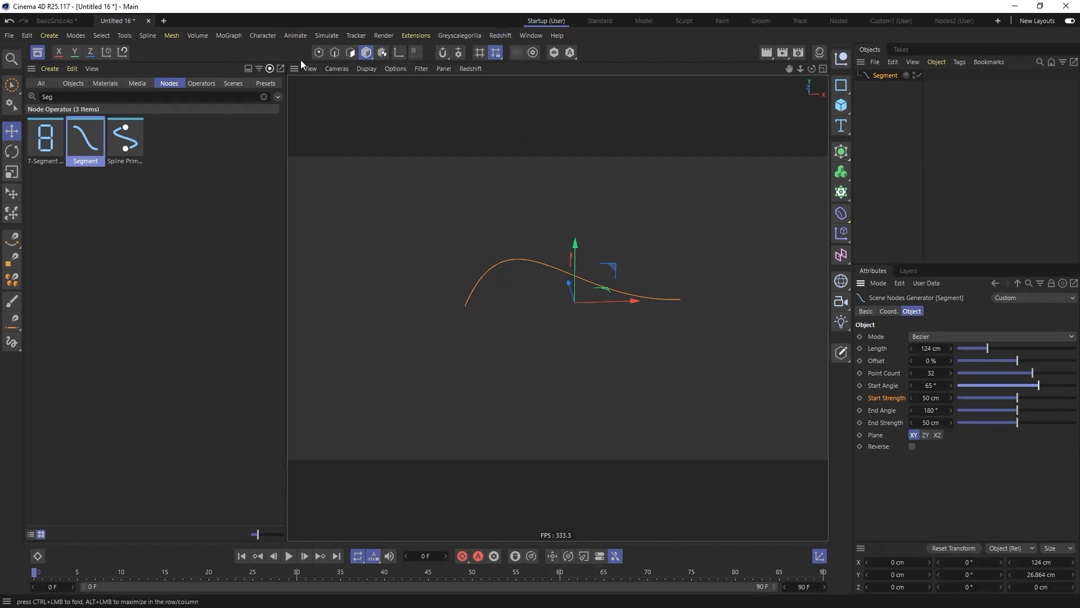
- Draw a two-point Bezier spline with the Spline Pen just below the Segment curve
left_click(12, 239)
left_click_drag(459, 322, 506, 322)
left_click_drag(693, 327, 788, 325)
key("Escape")
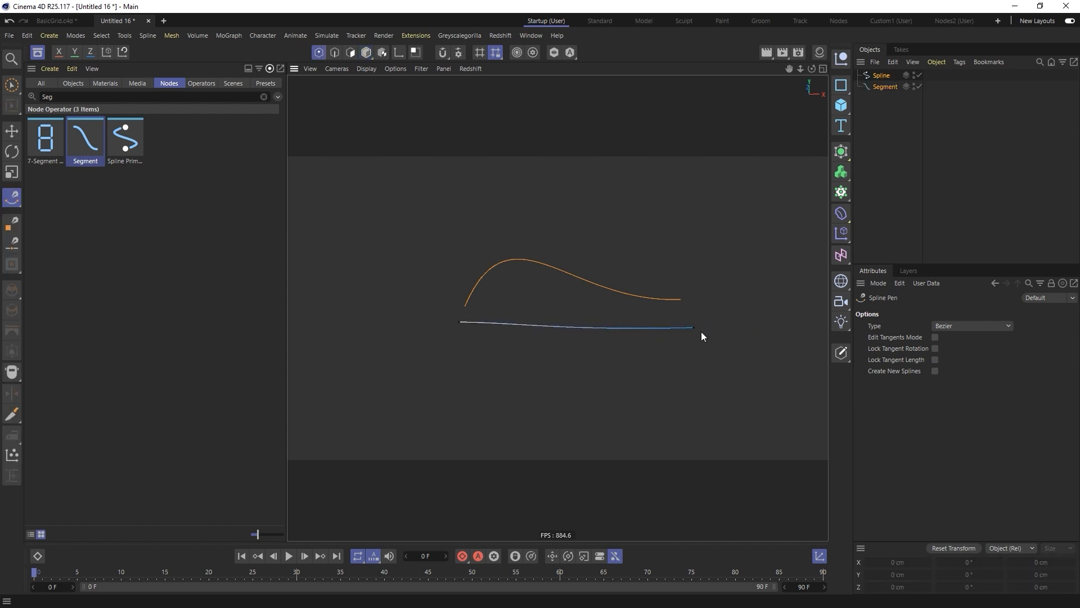
- Rotate the tangent at the hand-drawn spline's second point upward and delete that spline
key("space")
left_click(694, 327)
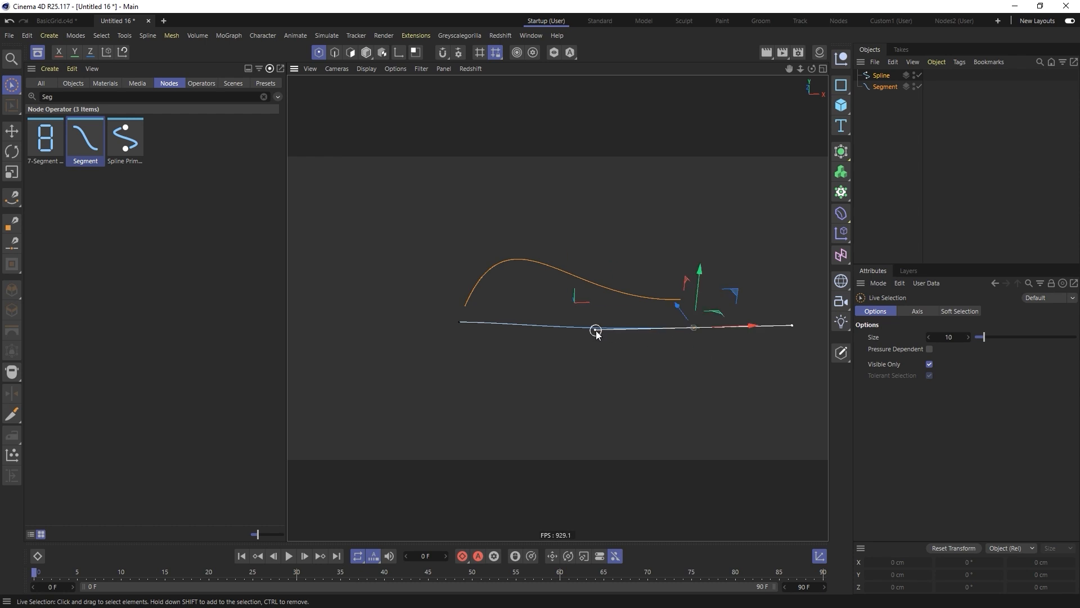
left_click(595, 329)
left_click(694, 327)
key("r")
mouse_move(670, 302)
left_mouse_down()
mouse_move(666, 316)
mouse_move(665, 294)
left_mouse_up()
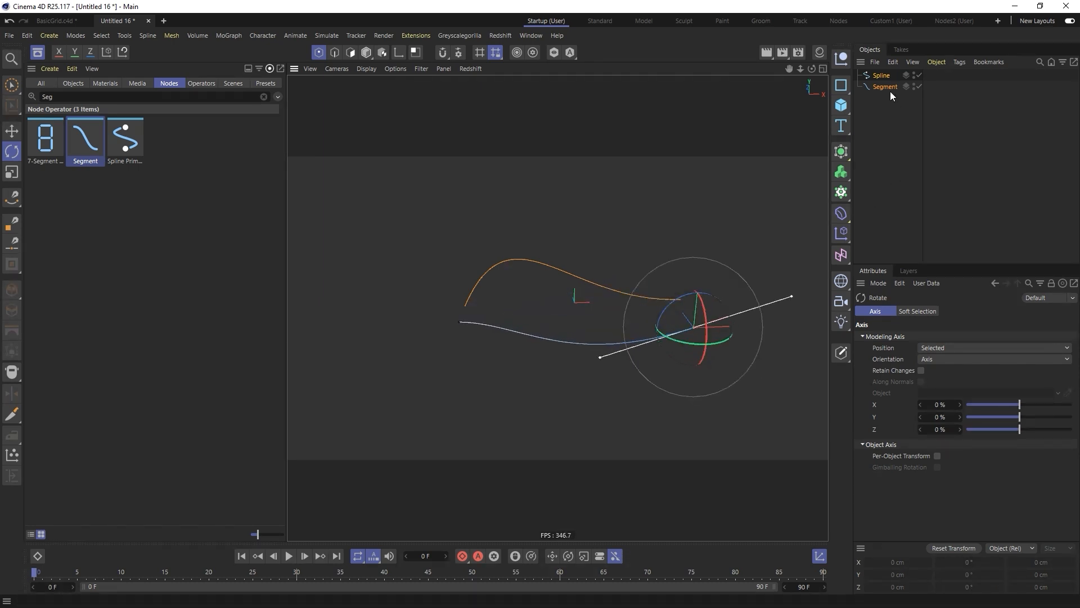
left_click(880, 75)
key("Delete")
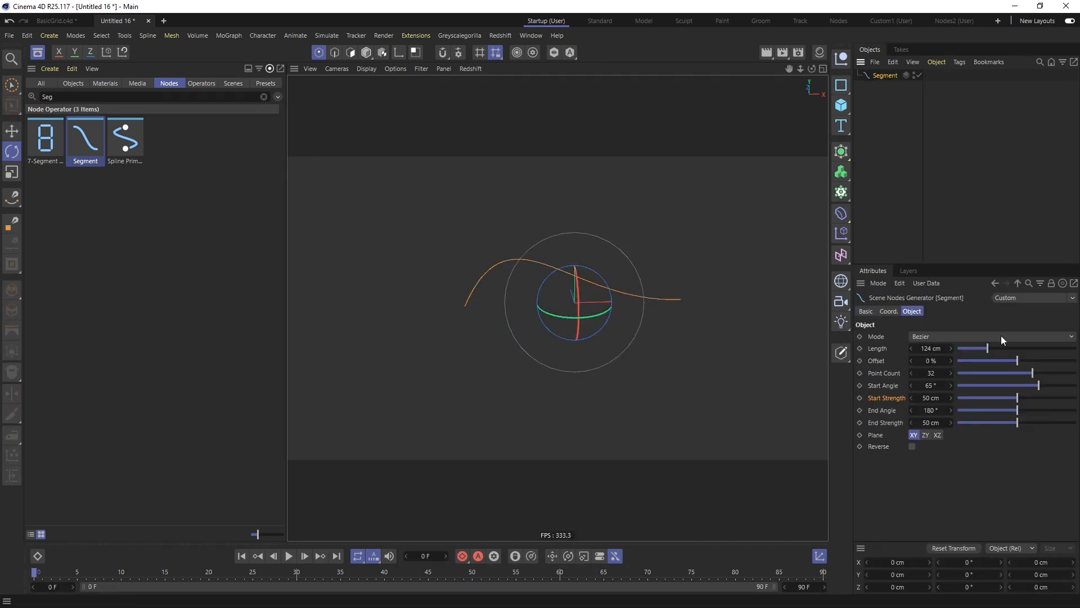
- Set the Segment's start angle to 76°, start strength to 39 cm, end angle to 217° and end strength to 86 cm
left_click_drag(1034, 385, 1060, 423)
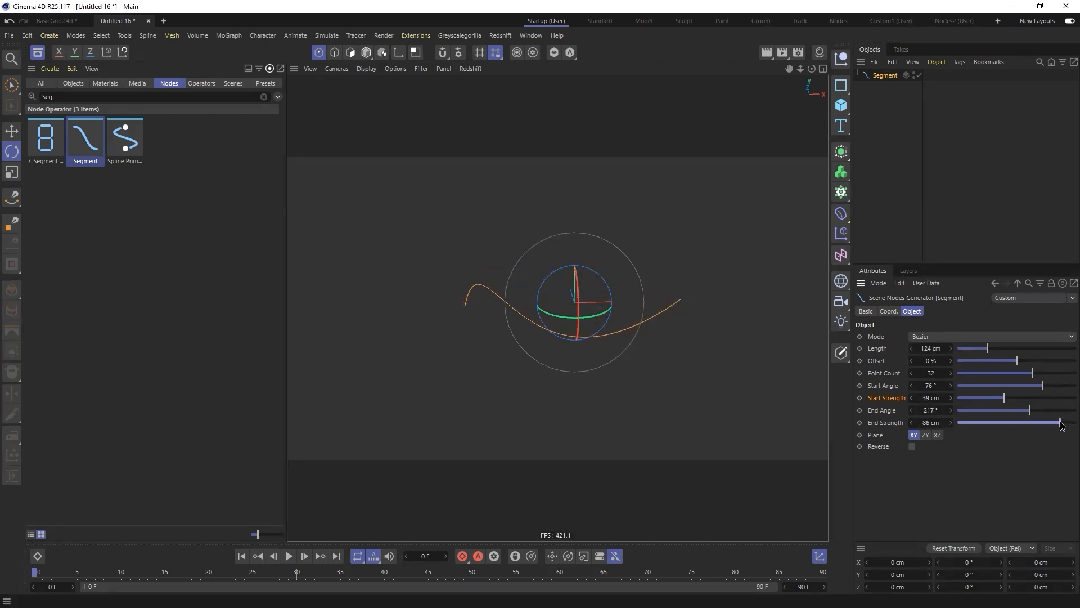
left_click_drag(572, 340, 500, 309)
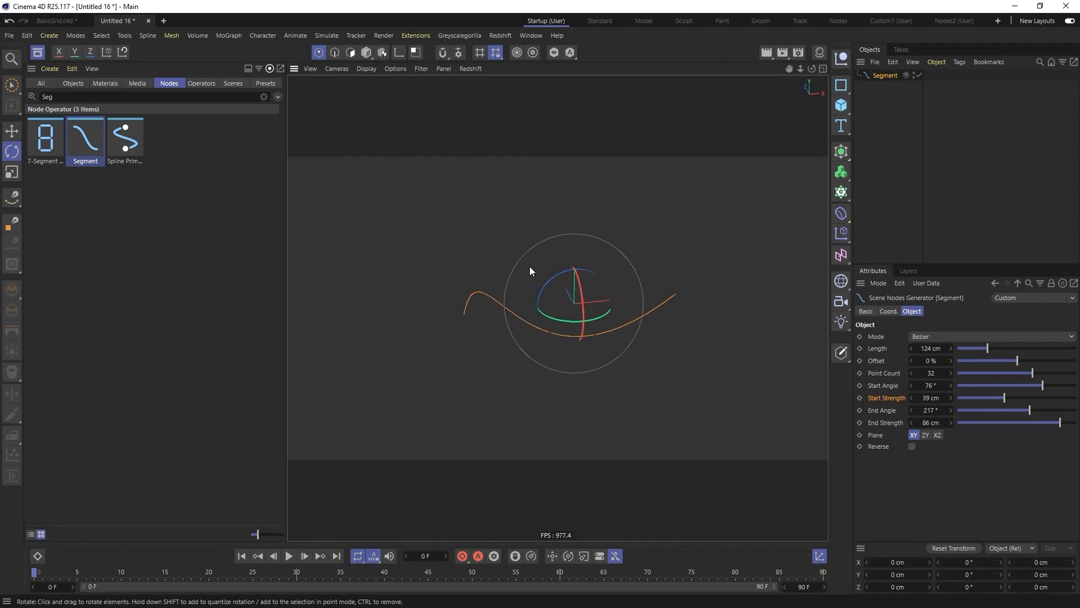
- Place the Segment in a Cloner set to Linear mode with a Y step of 5 cm and a count of 16
left_click(842, 193, "alt")
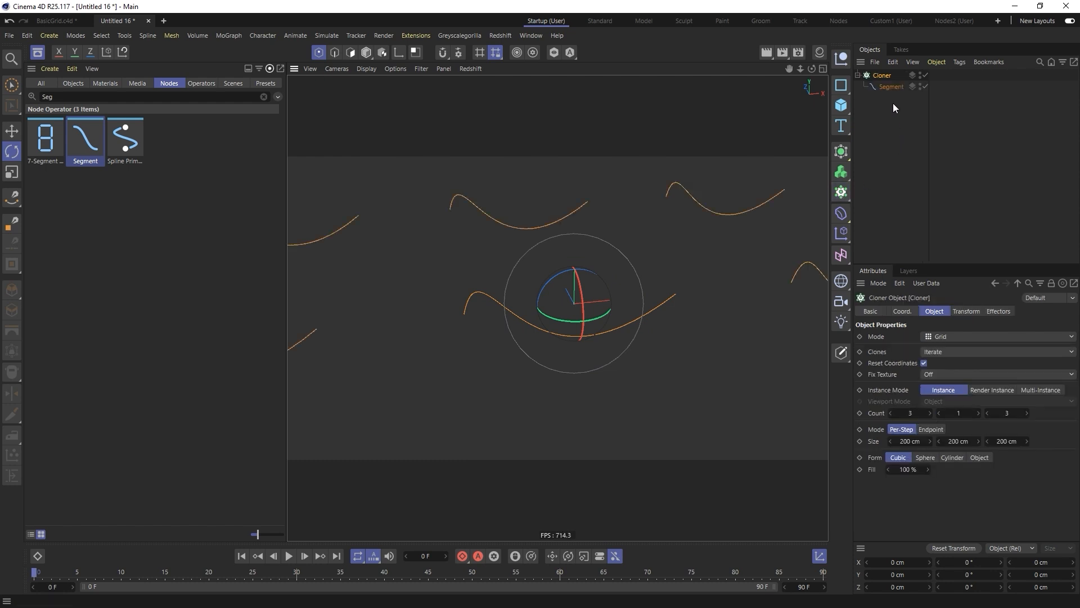
left_click(949, 337)
left_click(952, 360)
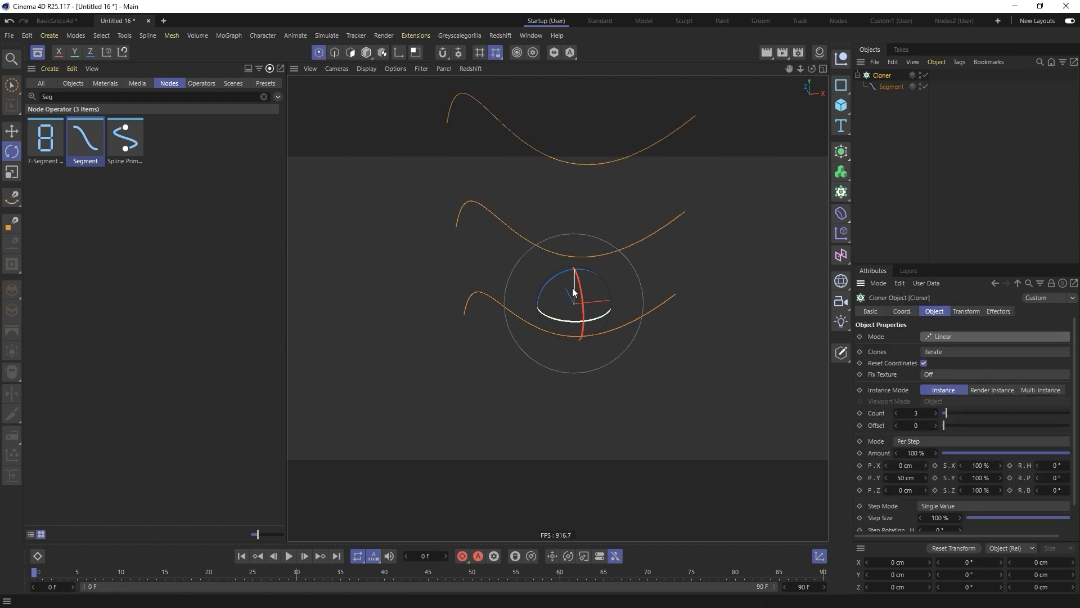
left_click_drag(917, 478, 884, 475)
type("5")
key("Return")
left_click_drag(945, 413, 964, 412)
- Duplicate the Segment inside the Cloner and set the copy's start strength to 89 cm
left_click(891, 87)
left_click_drag(894, 89, 892, 84, "ctrl")
left_click_drag(1004, 397, 1064, 399)
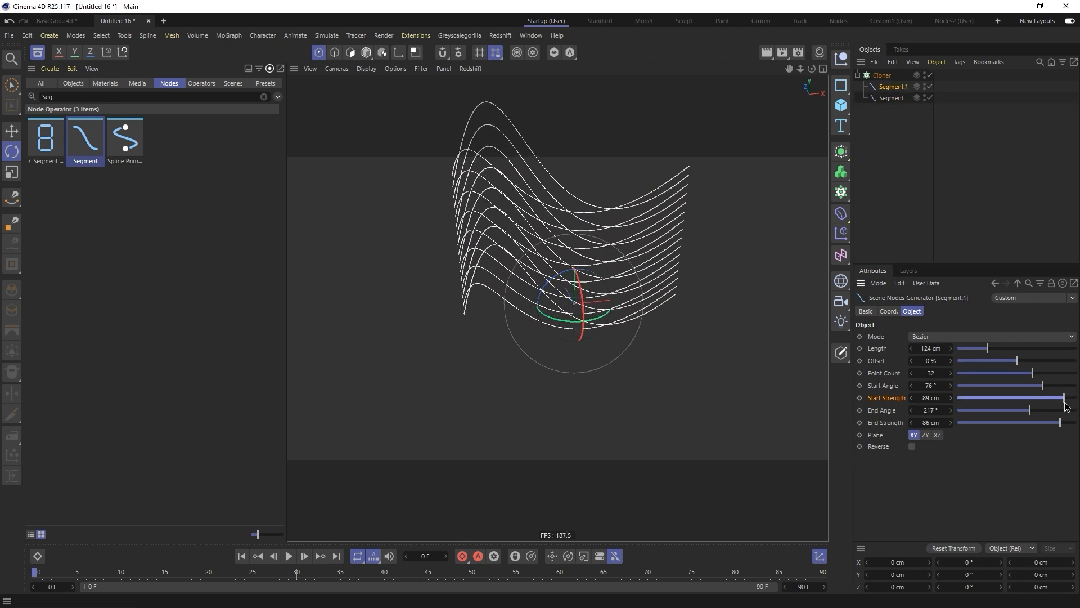
- Set the Cloner's Clones option to Blend
left_click(880, 75)
left_click(944, 351)
left_click(953, 387)
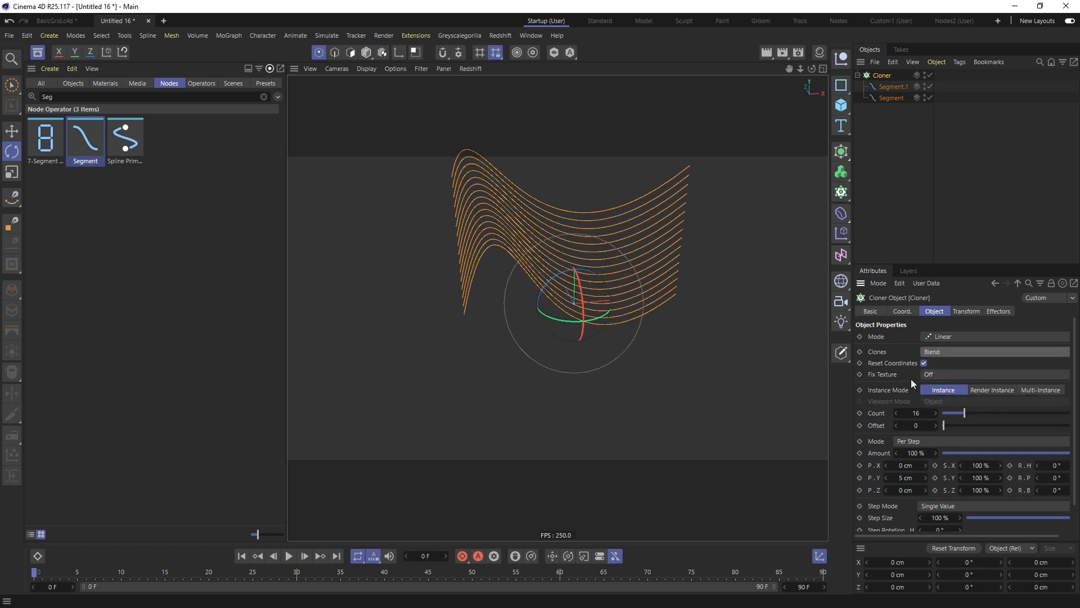
- Set the end angle of the copied Segment to 125° and its end strength to 100 cm
left_click(893, 86)
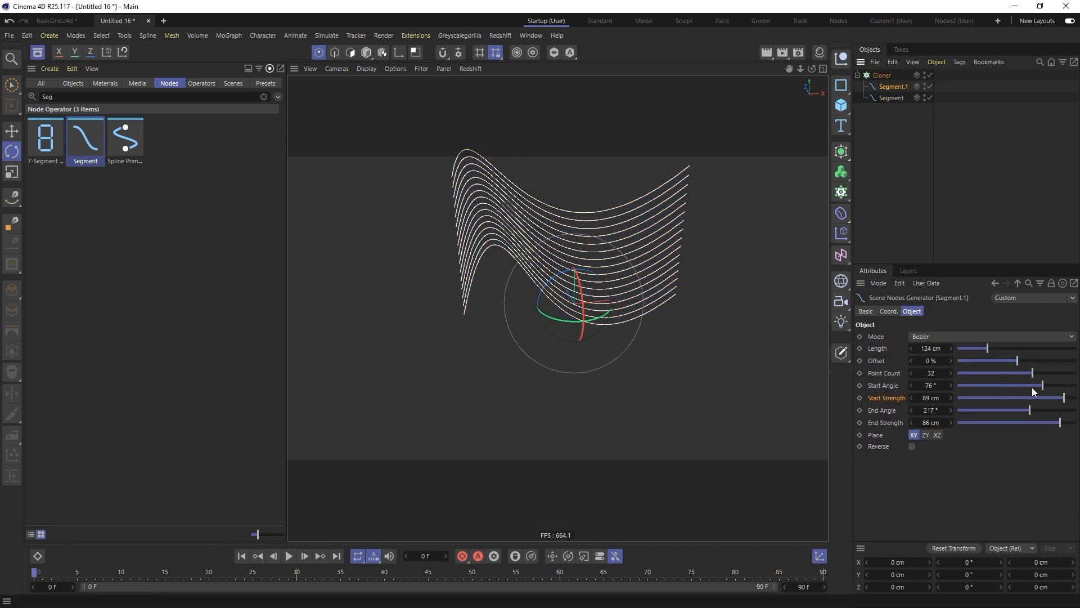
mouse_move(1031, 408)
left_mouse_down()
mouse_move(987, 406)
mouse_move(999, 406)
left_mouse_up()
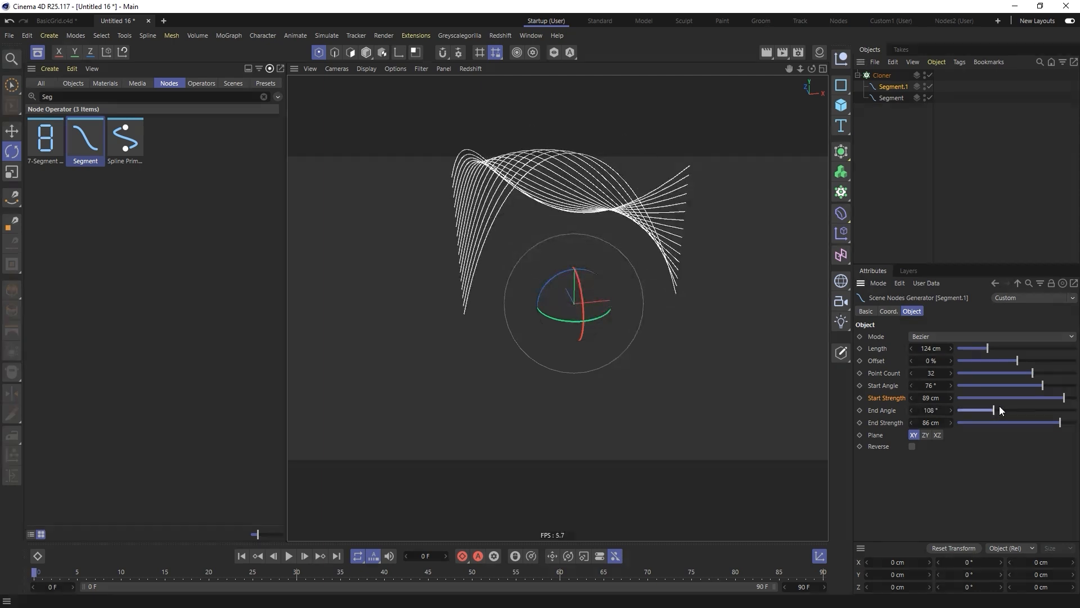
mouse_move(1057, 427)
left_mouse_down()
mouse_move(937, 416)
mouse_move(1075, 422)
left_mouse_up()
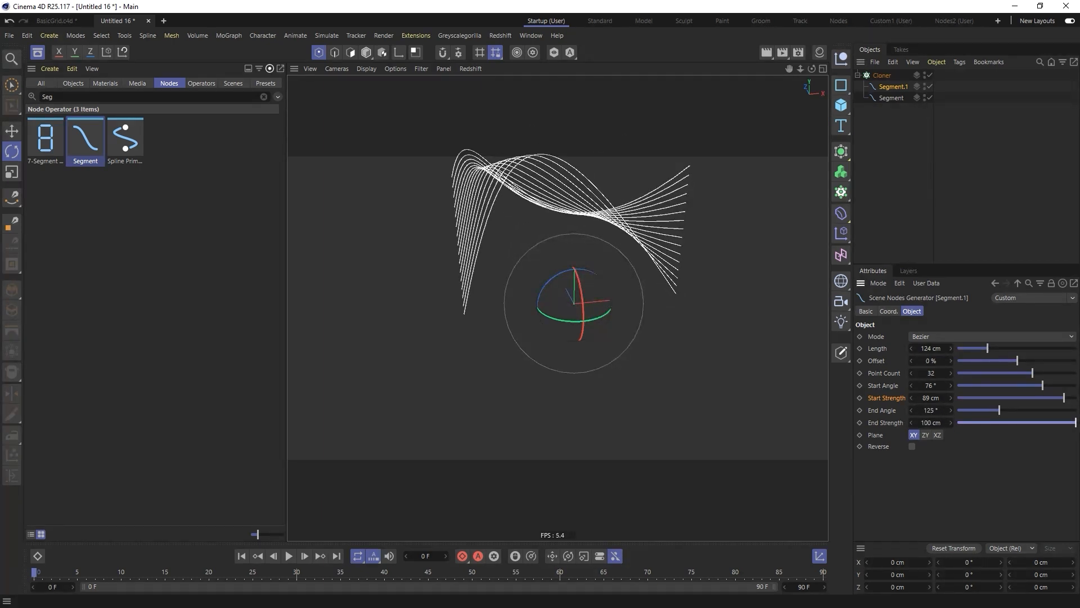
- Delete the Cloner with its segments and search the node assets for "arr"
left_click(884, 77)
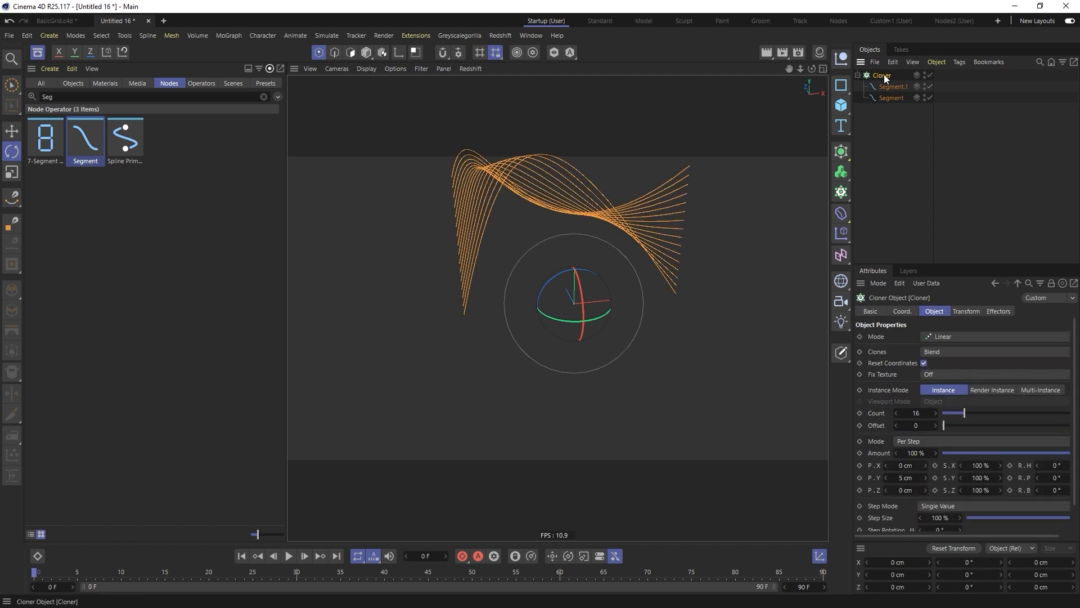
key("Delete")
left_click_drag(79, 97, 3, 93)
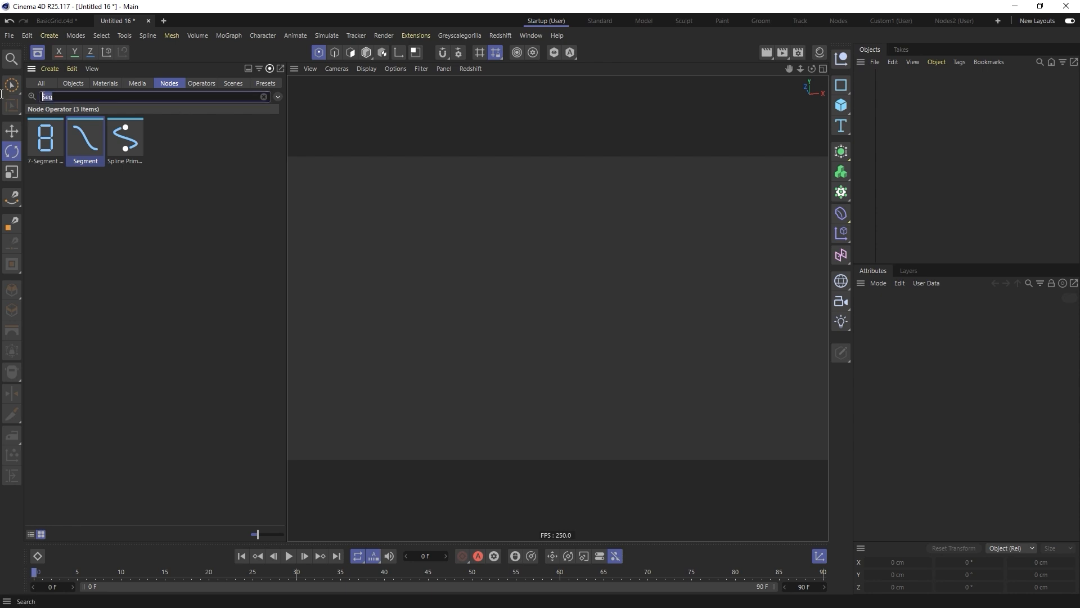
type("arr")
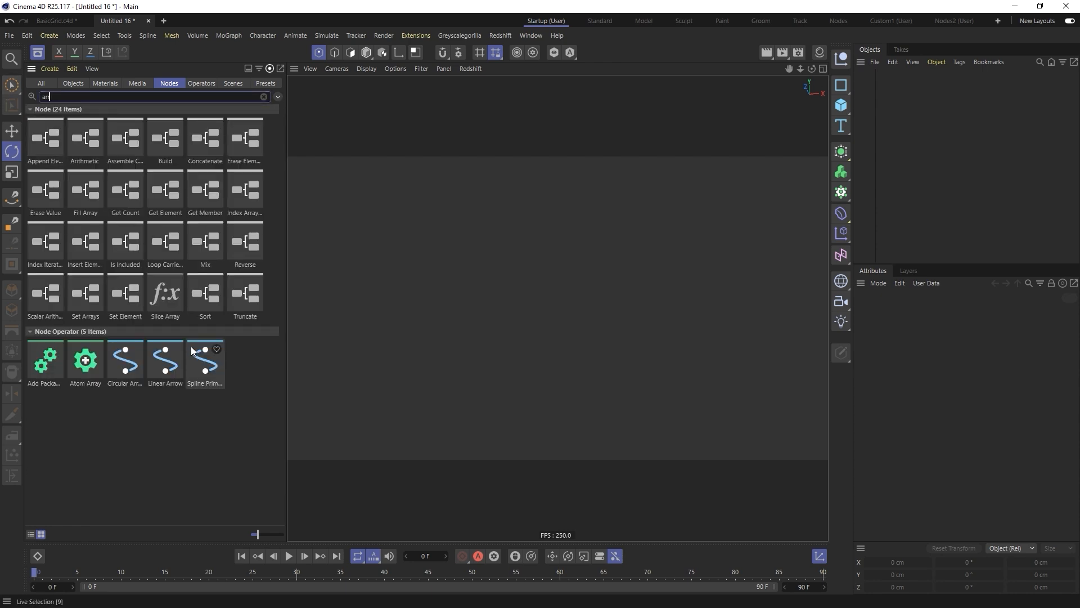
- Add a Circular Arrow to the scene and set its start angle to 7° and its width to 18 cm
left_click_drag(125, 362, 515, 393)
left_click_drag(952, 117, 949, 117)
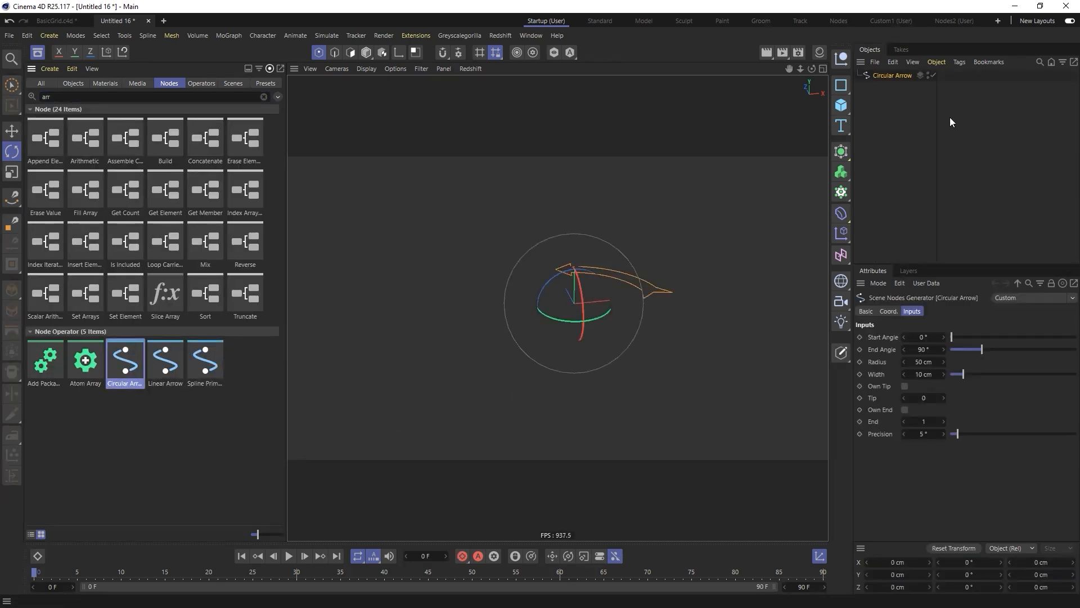
left_click(37, 53)
left_click_drag(702, 253, 506, 264, "alt")
left_click_drag(956, 335, 972, 376)
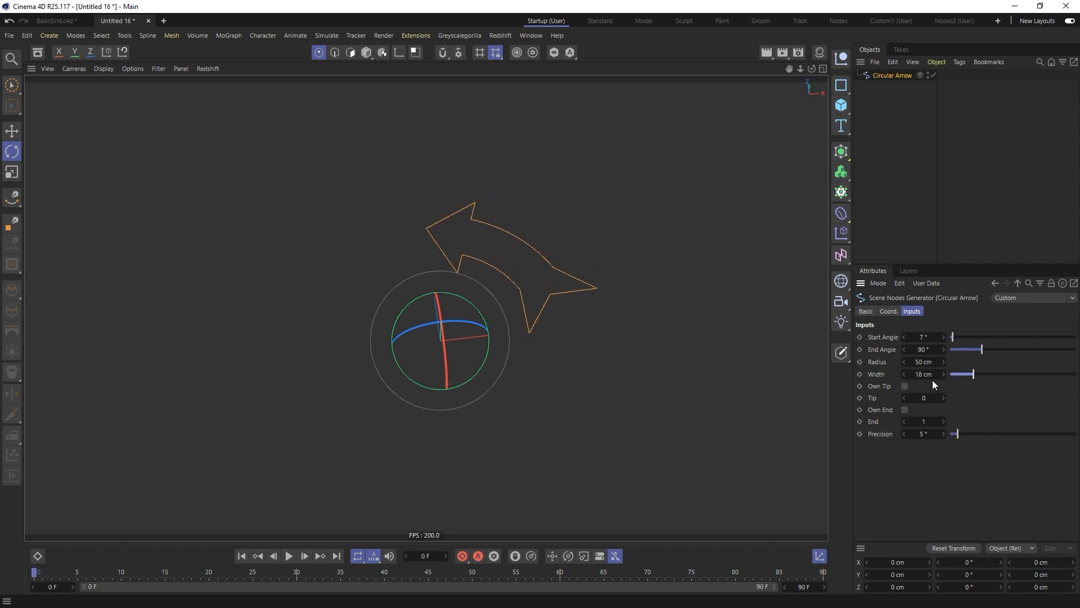
- Cycle the Circular Arrow's Tip value through the available tip shapes up to 8 and back to 0
left_click(942, 399)
left_click(942, 399)
left_click(942, 399)
left_click(942, 399)
left_click(942, 399)
left_click(942, 399)
left_click(942, 399)
left_click(943, 399)
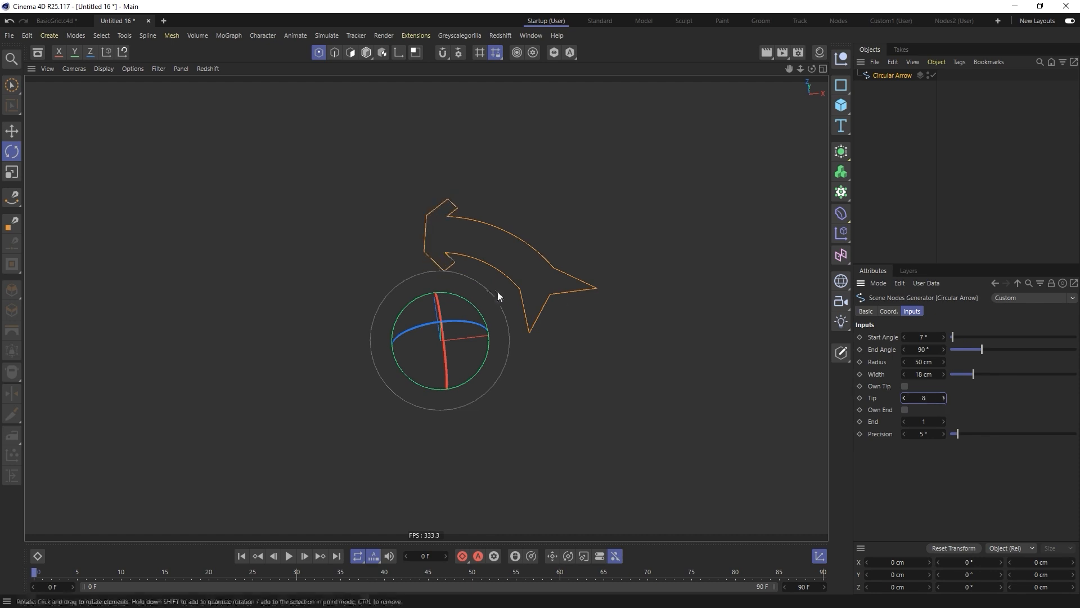
left_click(943, 399)
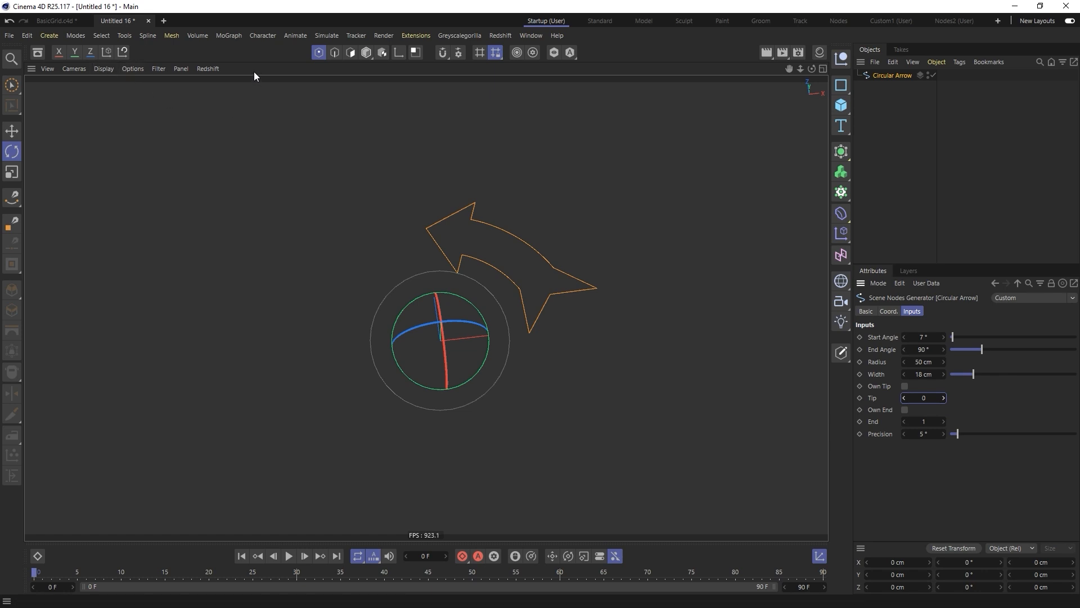
- Clear the node asset search and delete the Circular Arrow from the scene
left_click(842, 85)
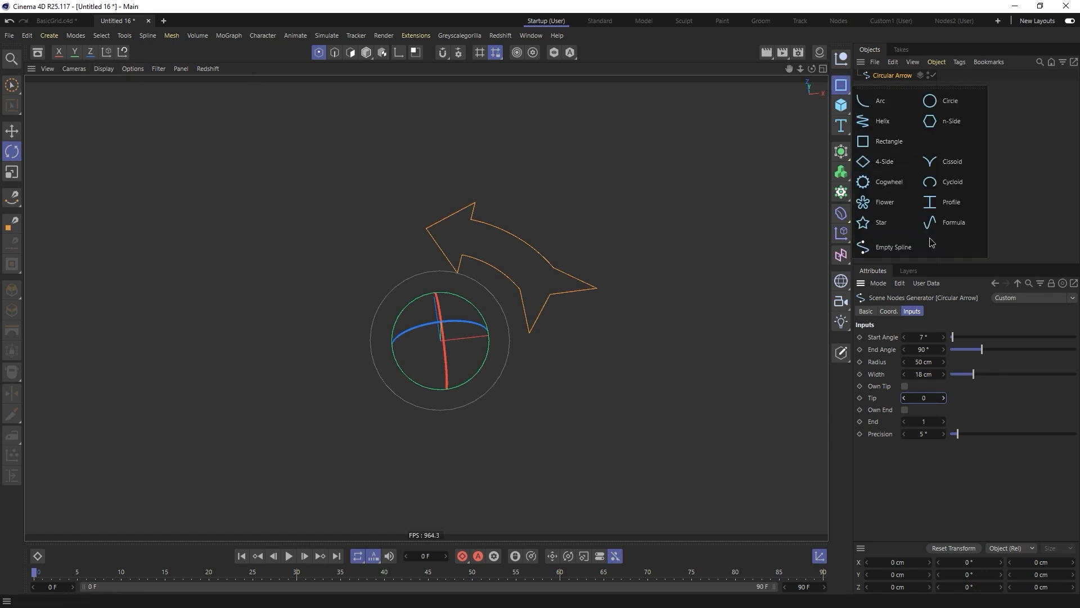
left_click(1017, 185)
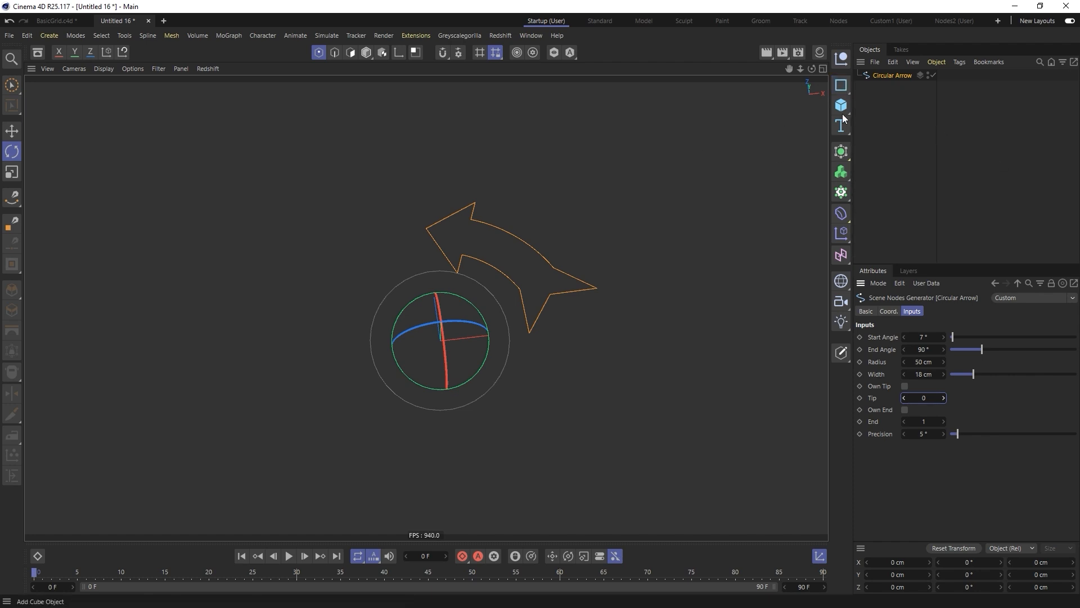
left_click(38, 52)
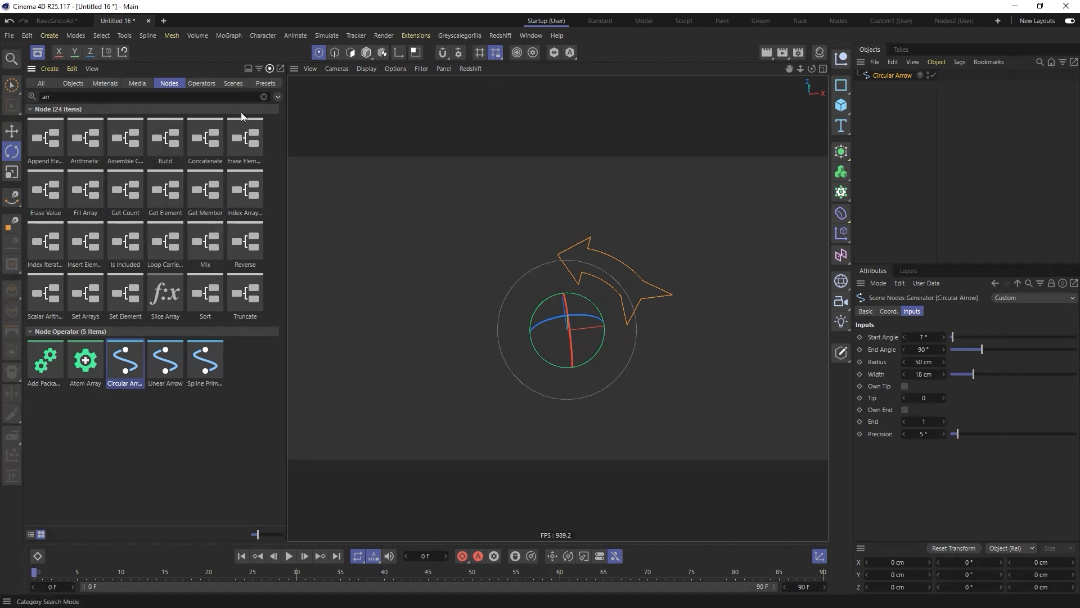
left_click(264, 97)
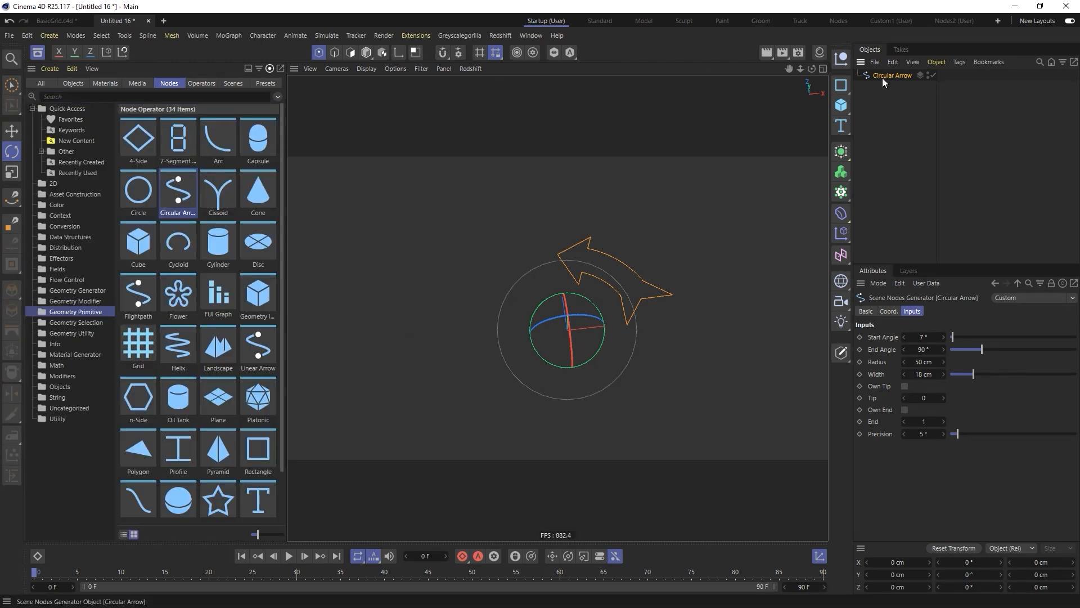
key("Delete")
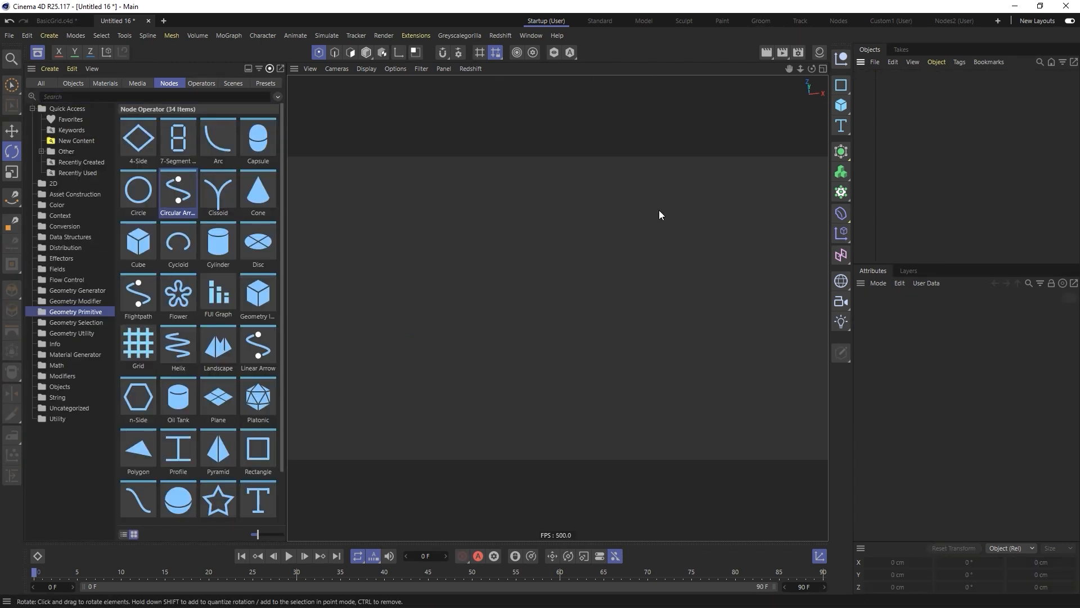
- Show the Geometry Modifier category of the node assets in list view
left_click(78, 300)
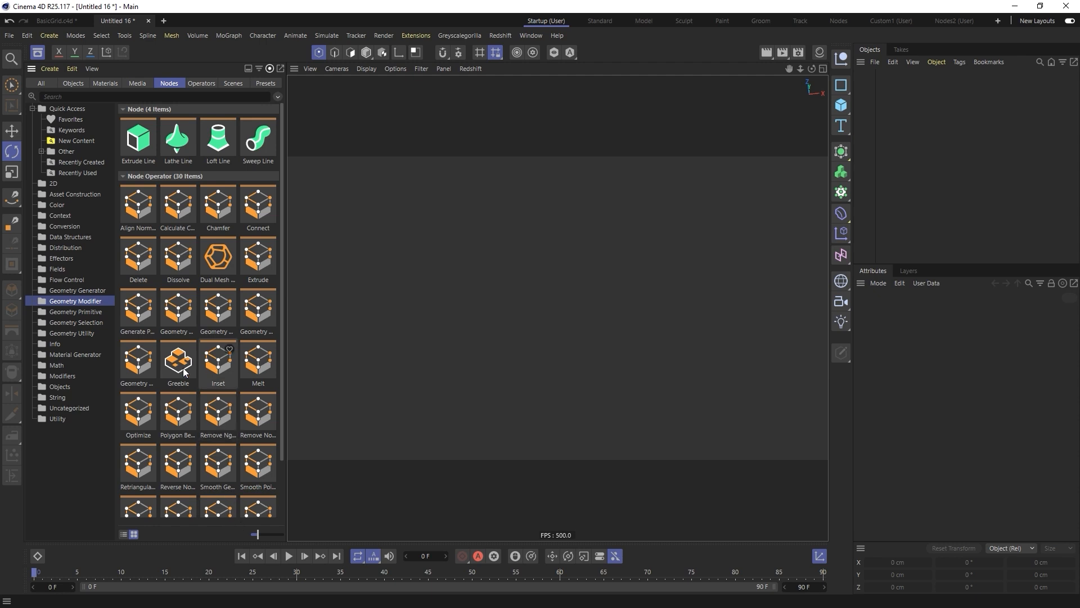
left_click(123, 534)
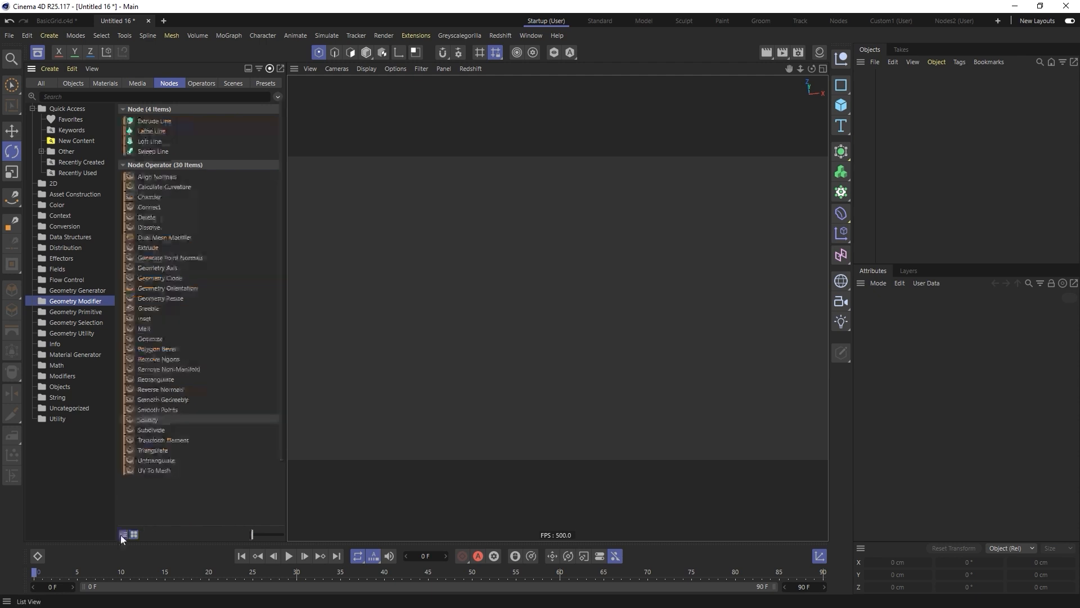
left_click_drag(267, 536, 234, 542)
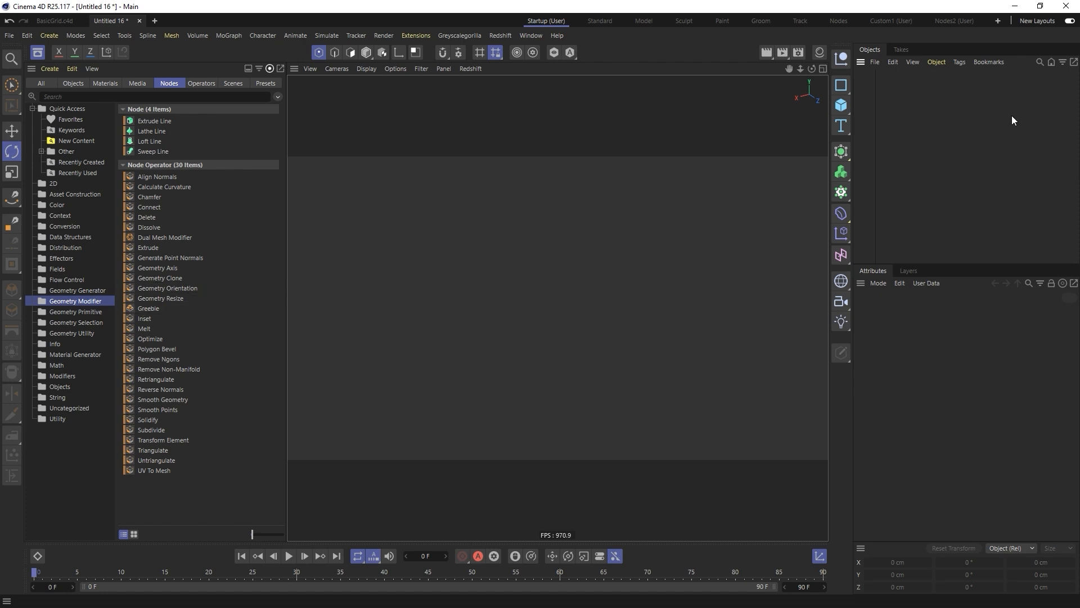
- Add a Platonic object of type Bucky and display it shaded with its polygon lines
left_click(850, 110)
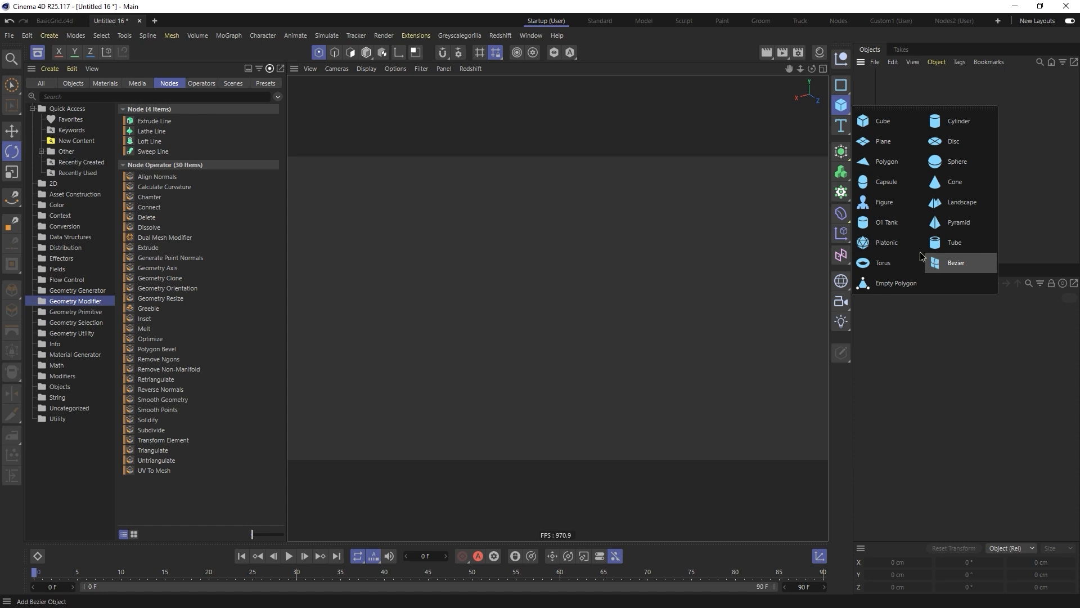
left_click(878, 243)
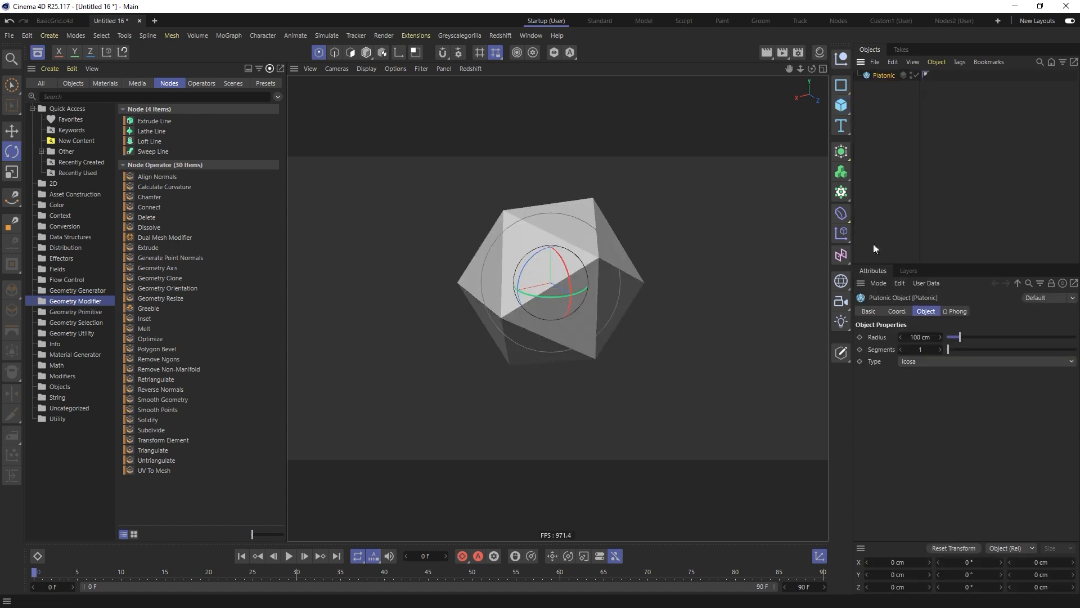
left_click(901, 363)
left_click(913, 434)
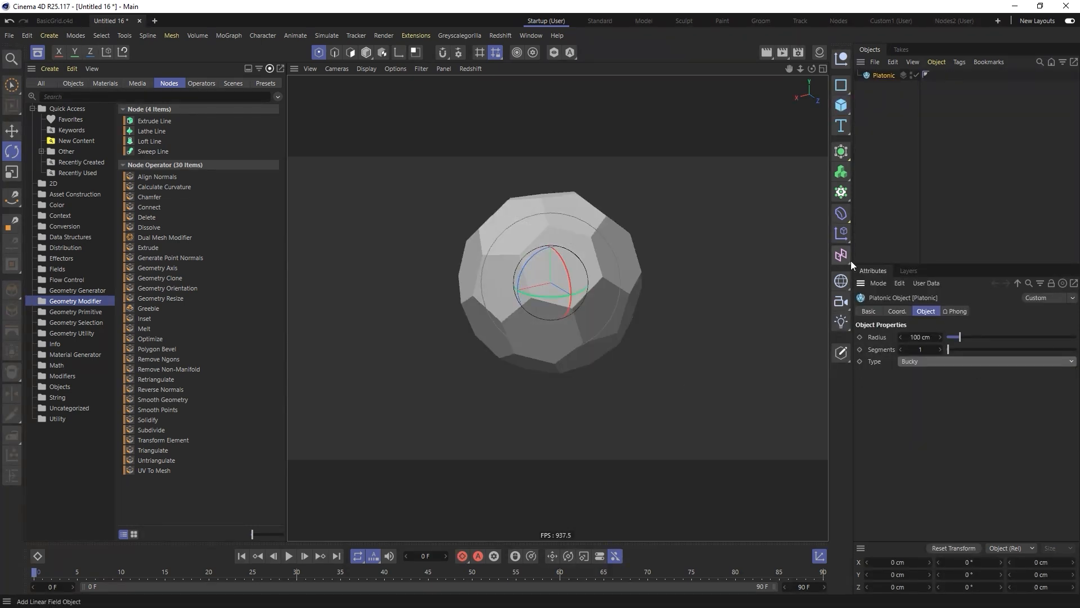
key("n")
key("b")
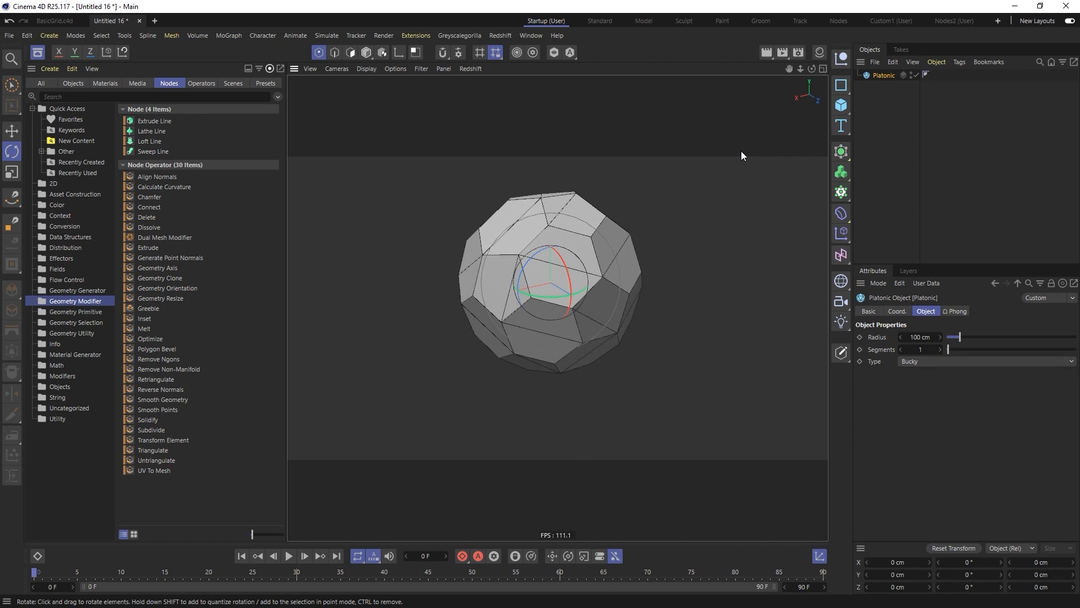
left_click(934, 138)
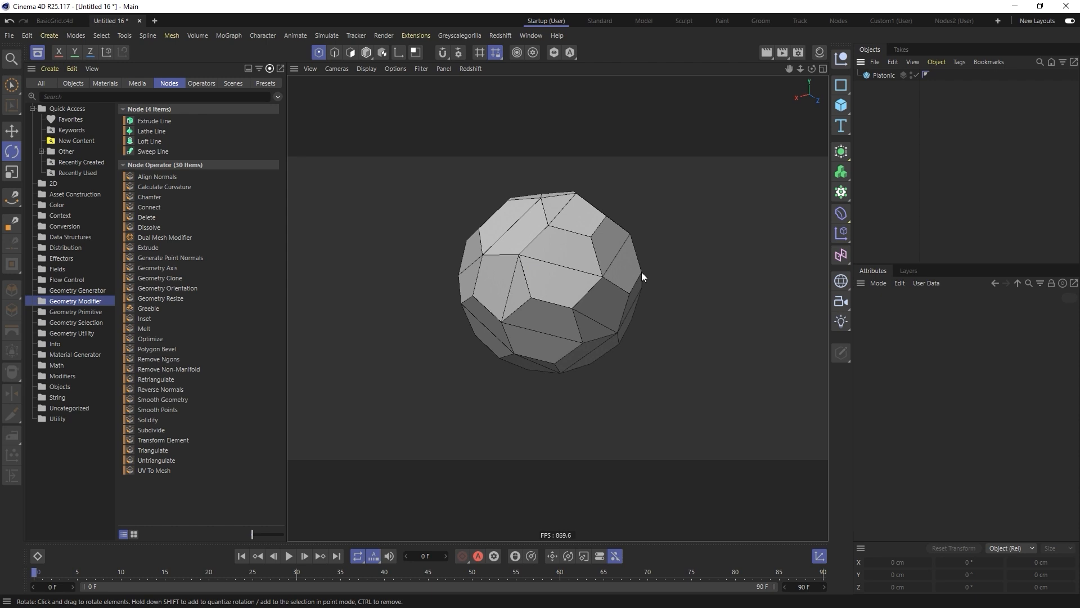
- Add a MoExtrude deformer as a child of the Platonic and disable it
left_click(845, 192)
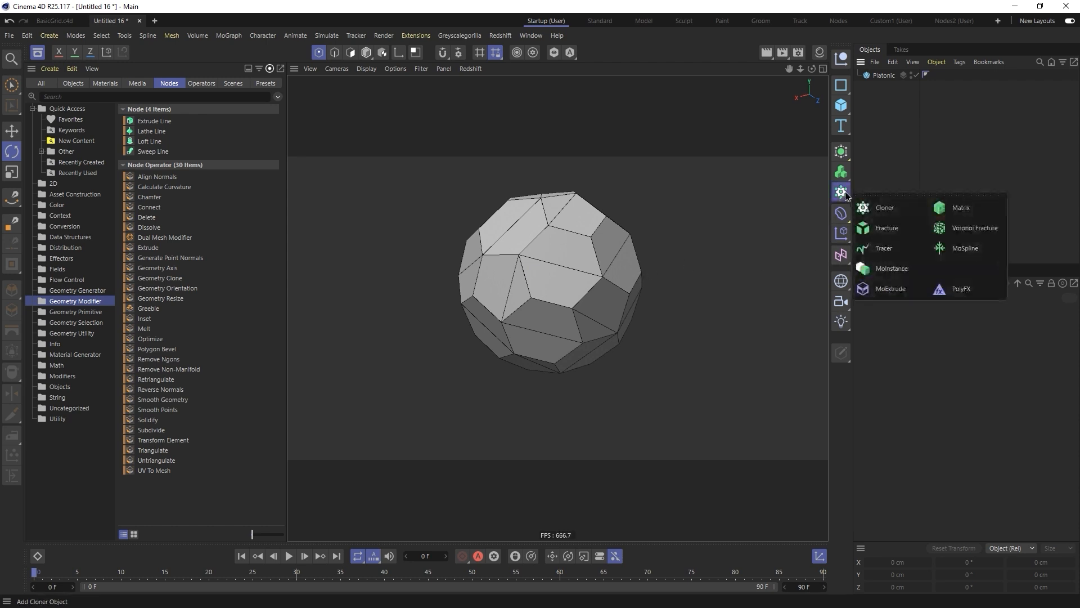
left_click(900, 289)
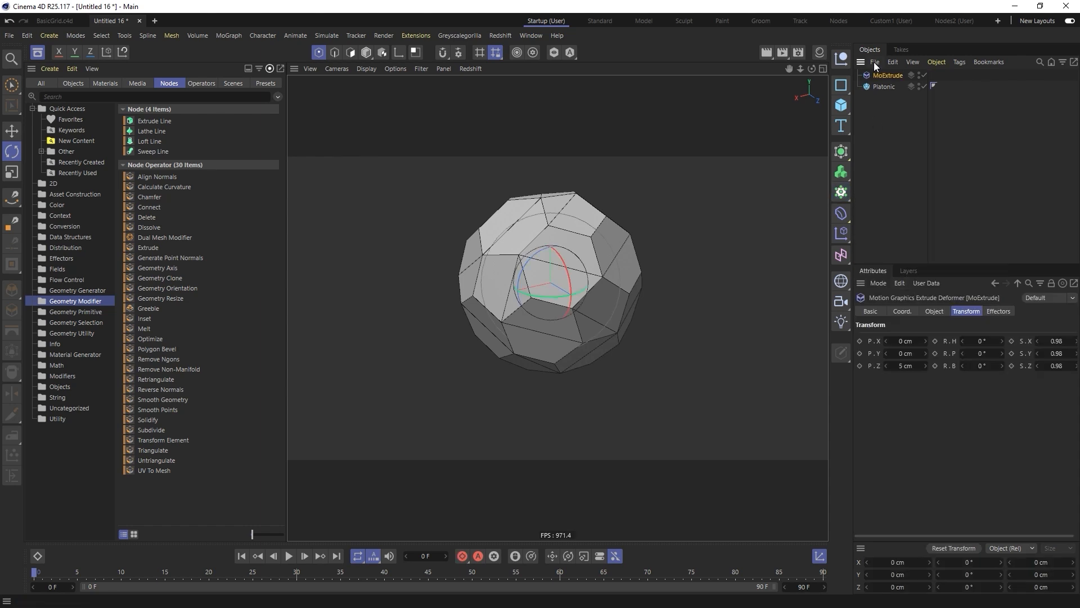
left_click_drag(883, 87, 881, 76)
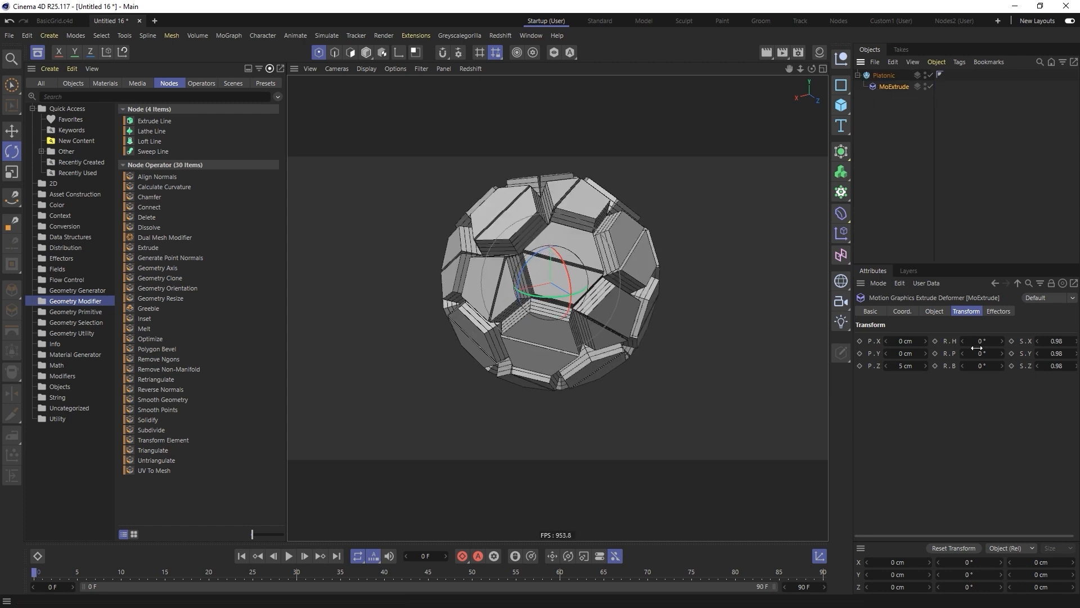
left_click(934, 311)
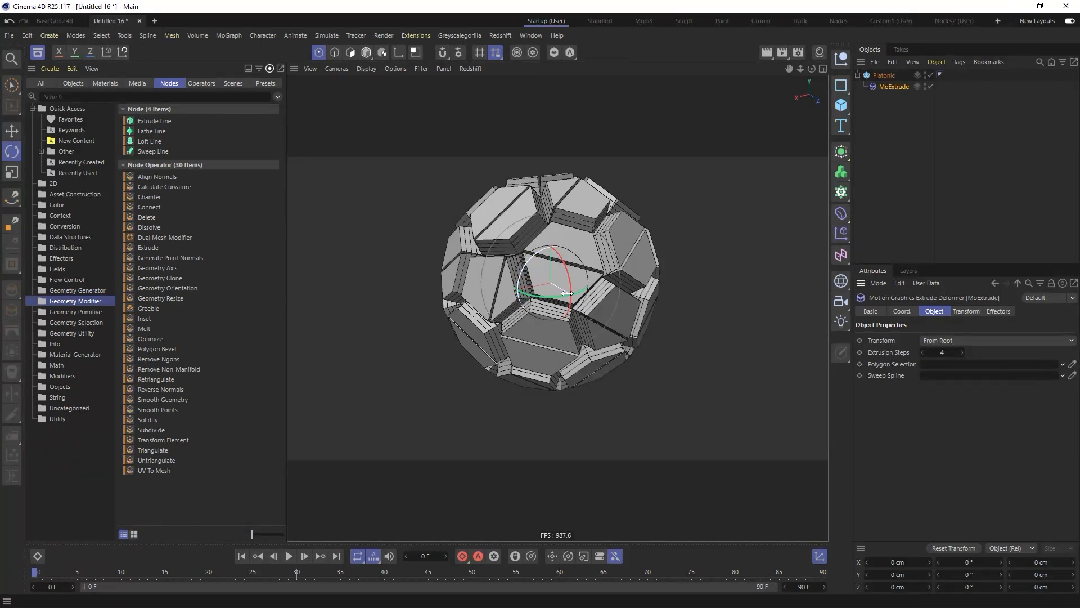
left_click(932, 86)
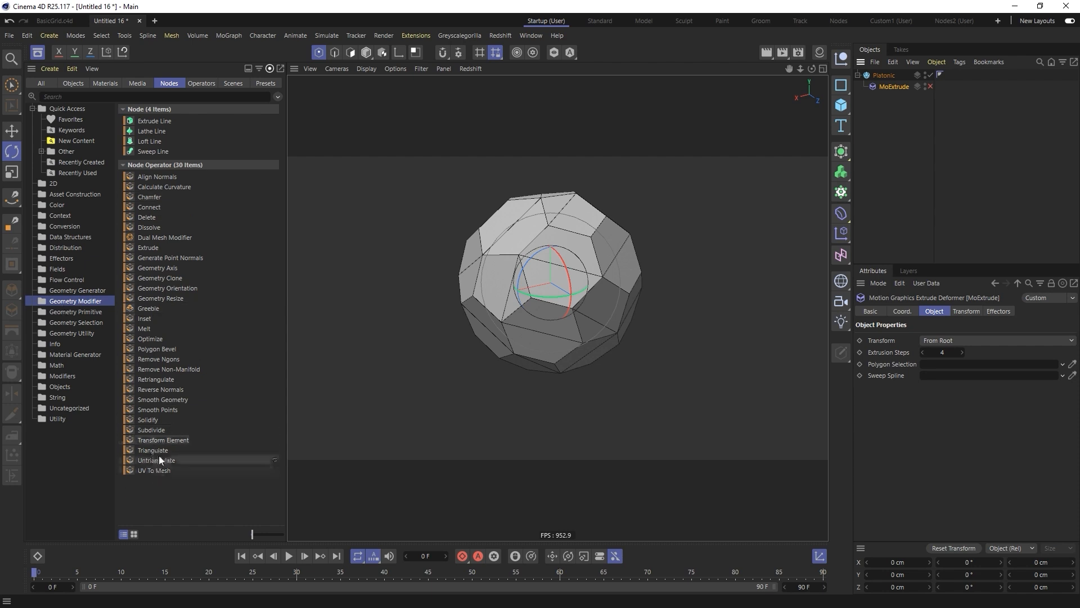
- Place an Untriangulate modifier with Create N-gon enabled above MoExtrude under the Platonic, and re-enable MoExtrude
left_click_drag(170, 461, 901, 82)
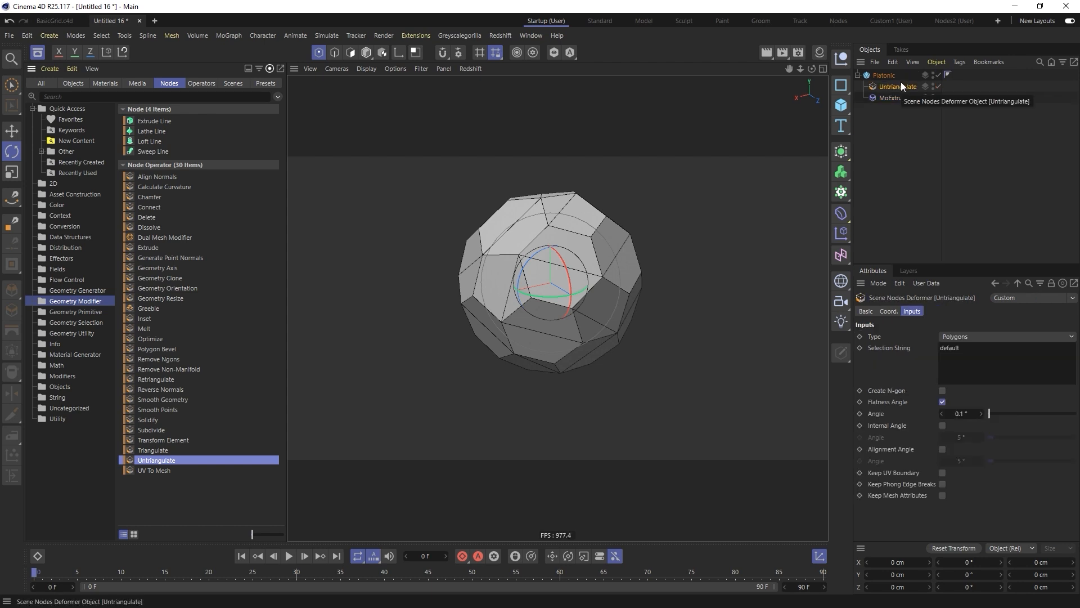
left_click(943, 390)
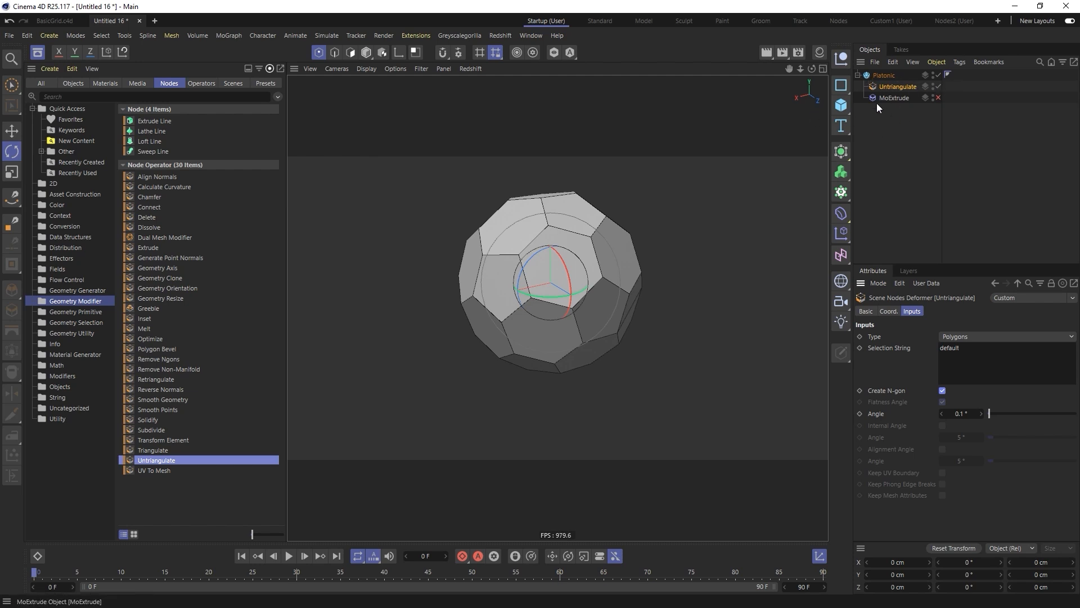
left_click(938, 98)
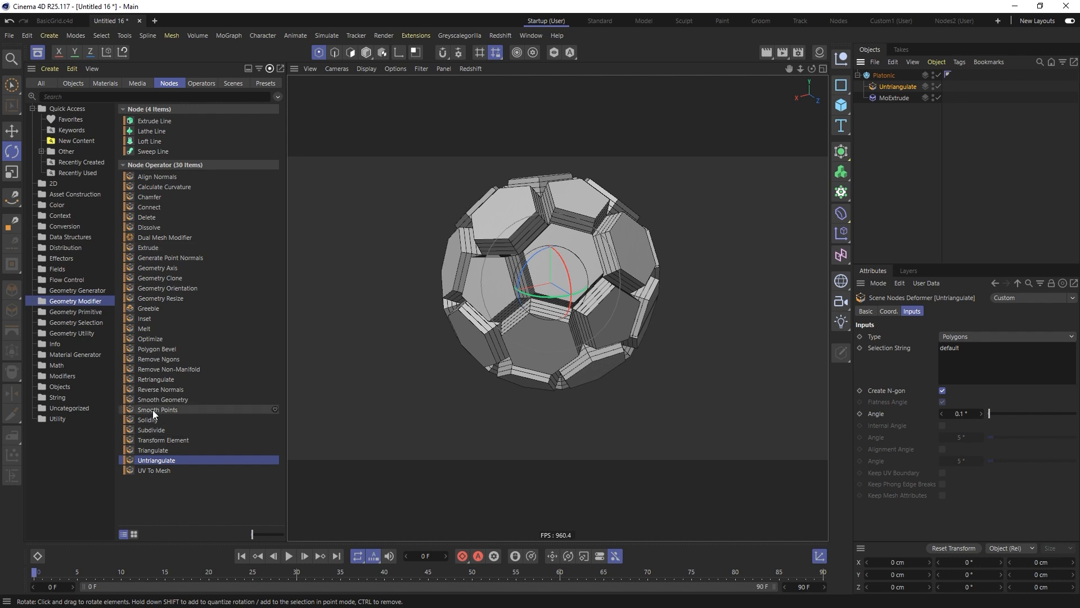
- Add a Smooth Points modifier below MoExtrude under the Platonic and set its strength to 59%
left_click_drag(157, 409, 894, 108)
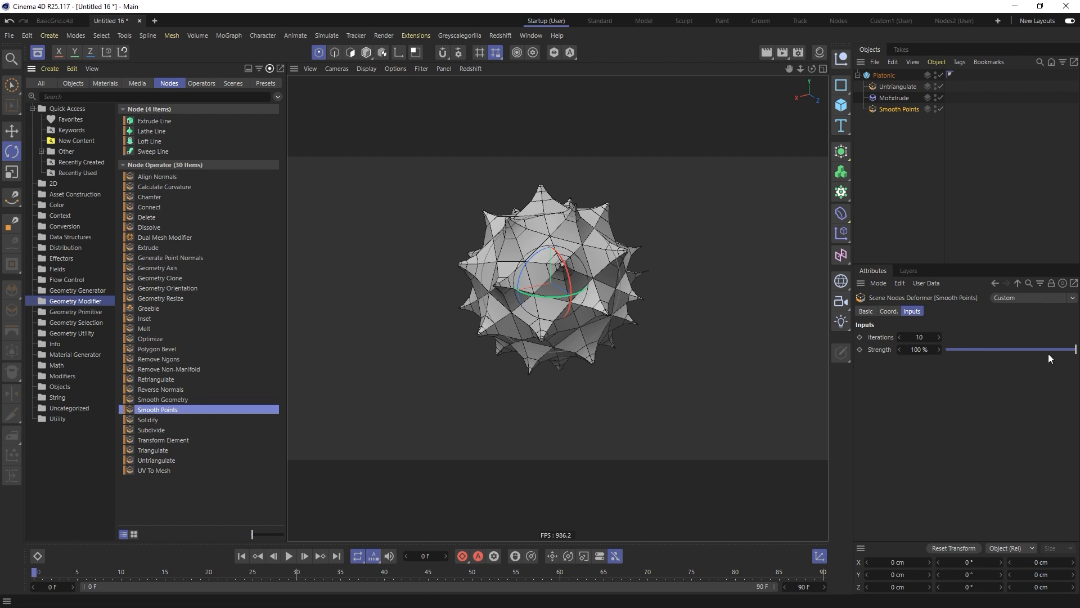
left_click_drag(1056, 349, 1023, 350)
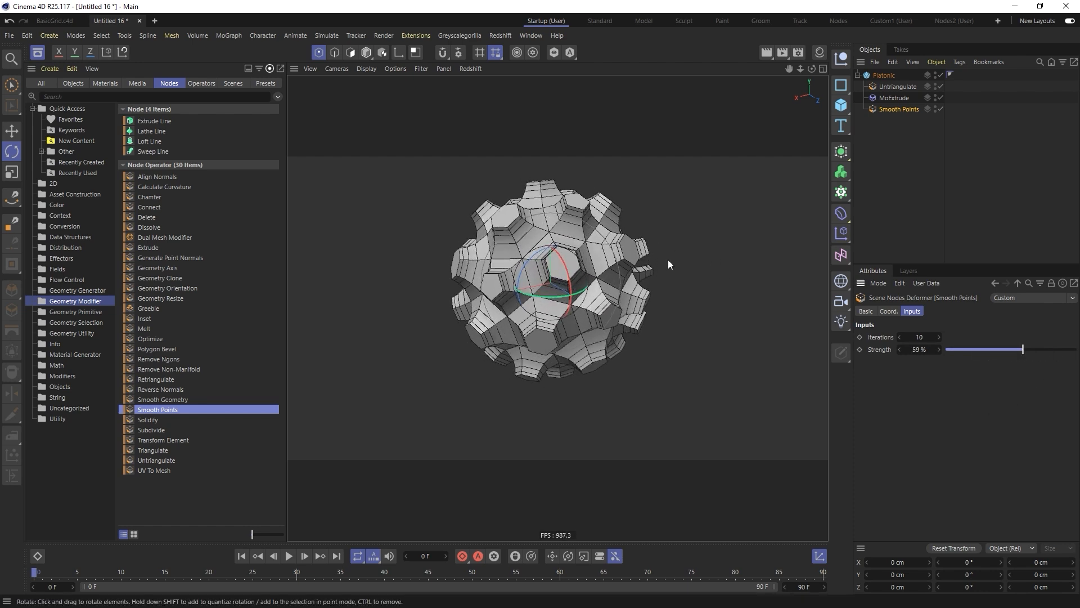
left_click(842, 214)
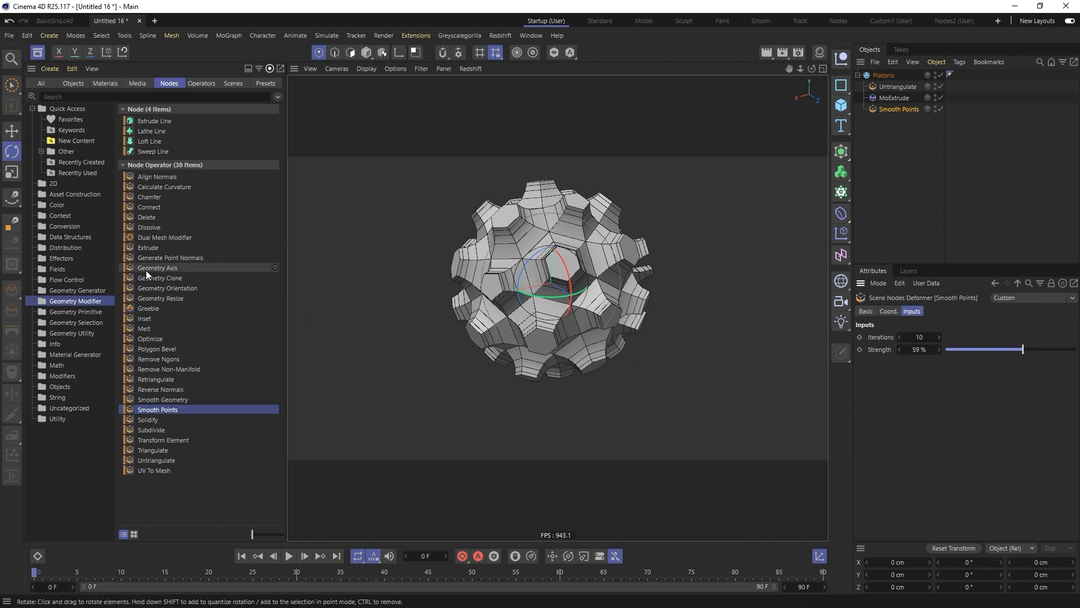
- Add a Geometry Axis modifier below Smooth Points and set its Axis Y to 100%
left_click_drag(147, 269, 889, 113)
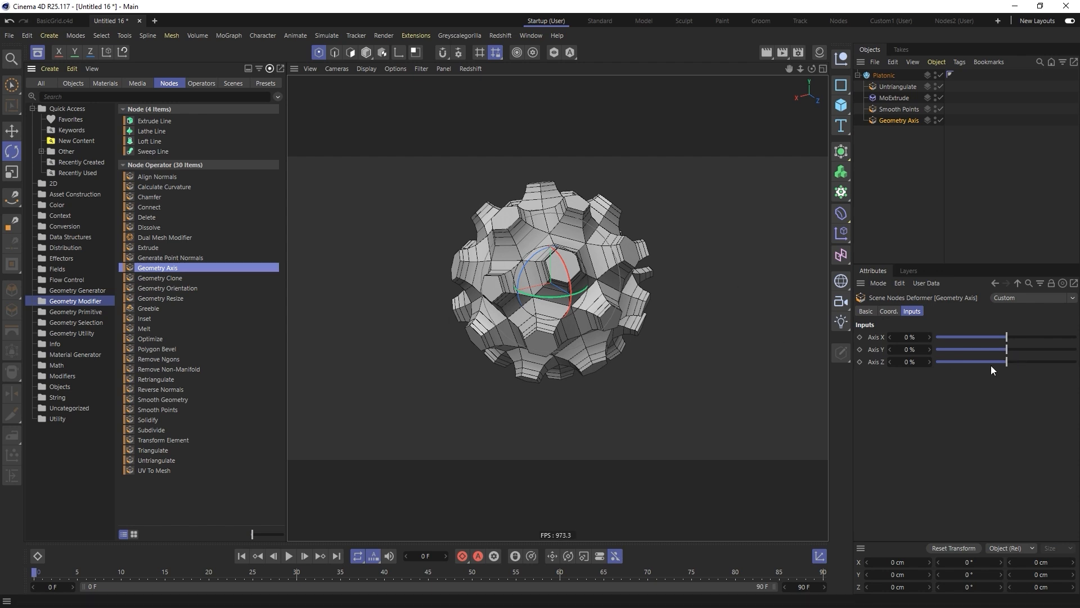
left_click_drag(1007, 349, 1076, 349)
scroll(607, 220, "down", 5)
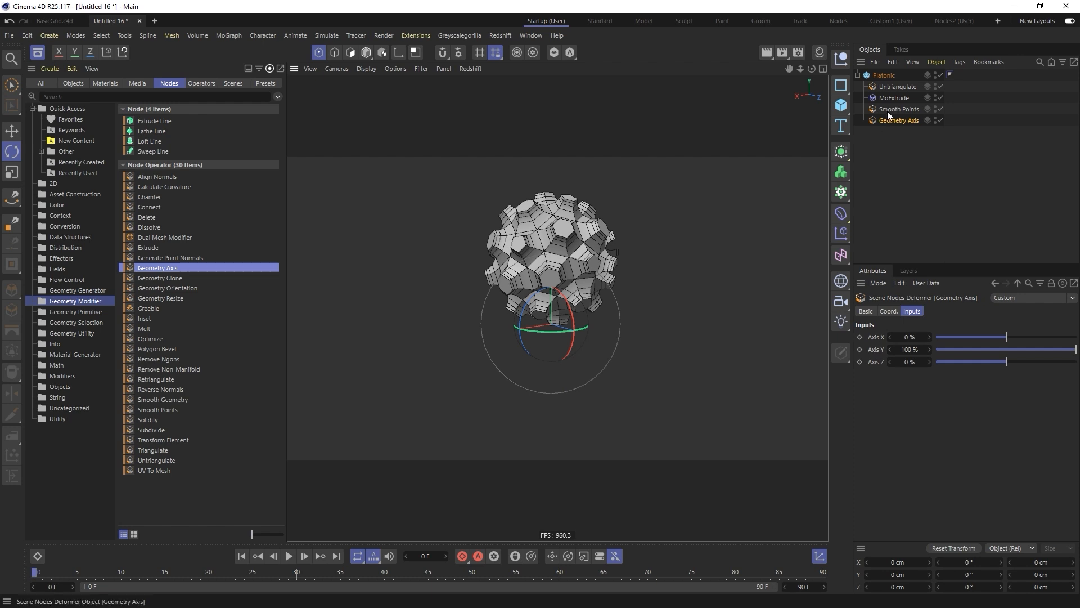
- Set the Platonic's radius to 84 cm and move the object about 29 cm along negative X
left_click(884, 75)
left_click_drag(967, 334, 959, 337)
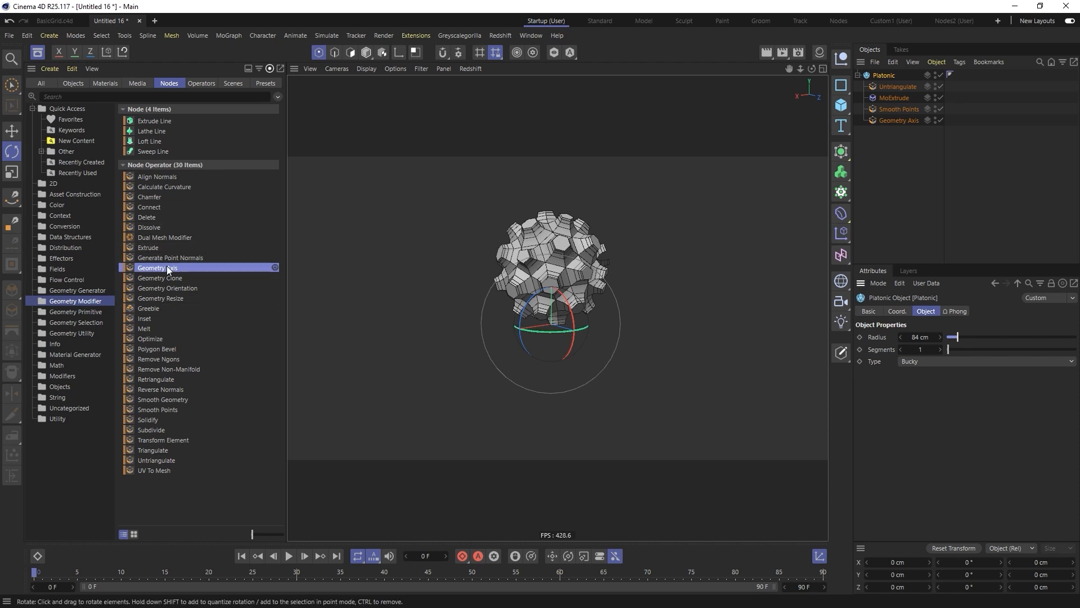
left_click(914, 149)
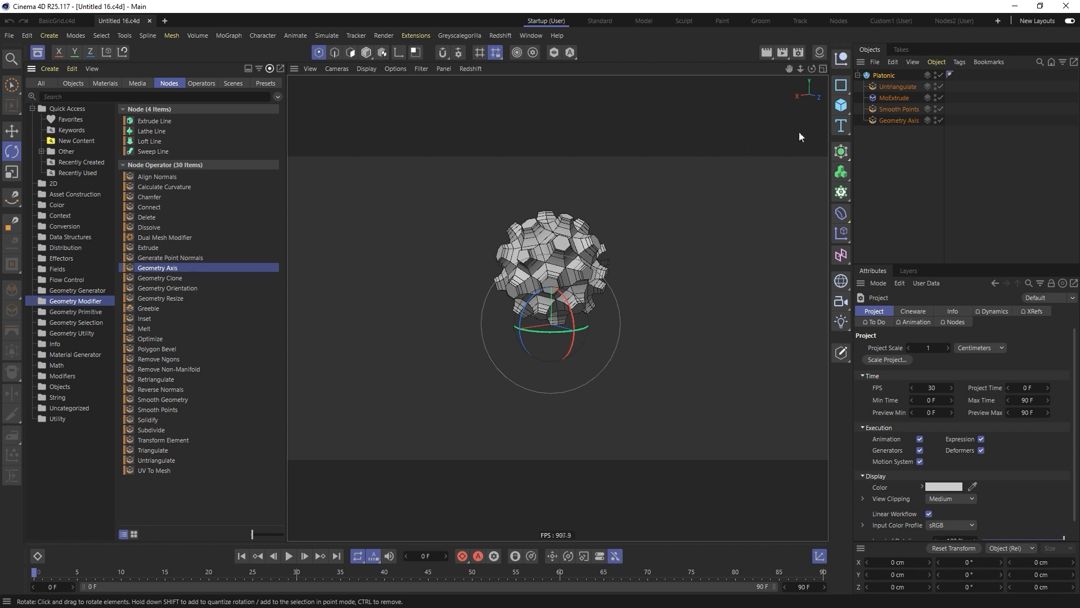
key("e")
left_click_drag(522, 330, 537, 327)
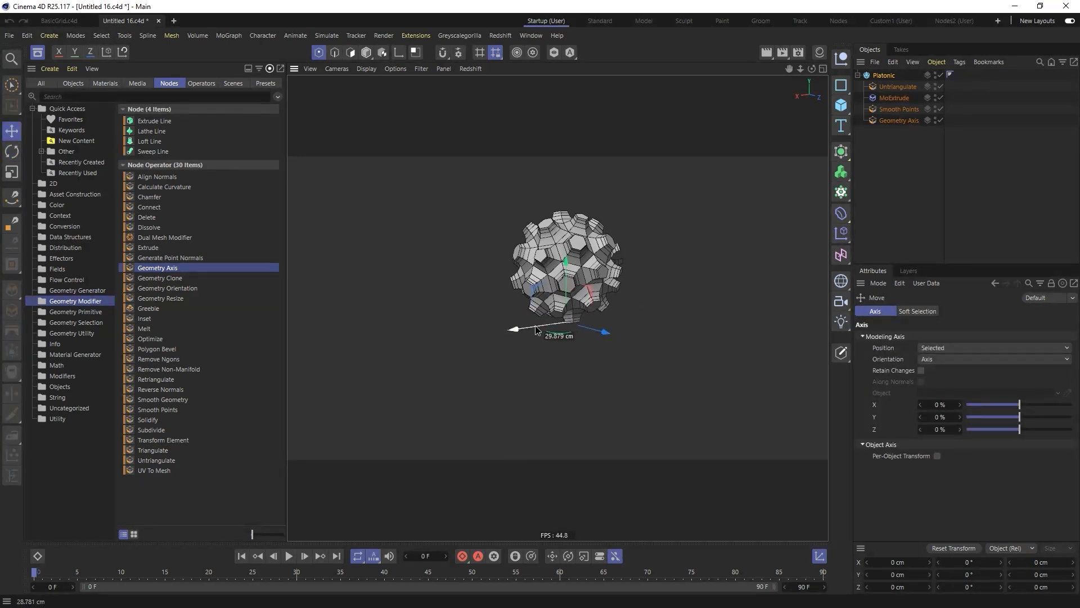
- Add a cube at the origin and scale it down to a small block beneath the Platonic
left_click(841, 105)
key("t")
left_click_drag(734, 197, 539, 326)
key("e")
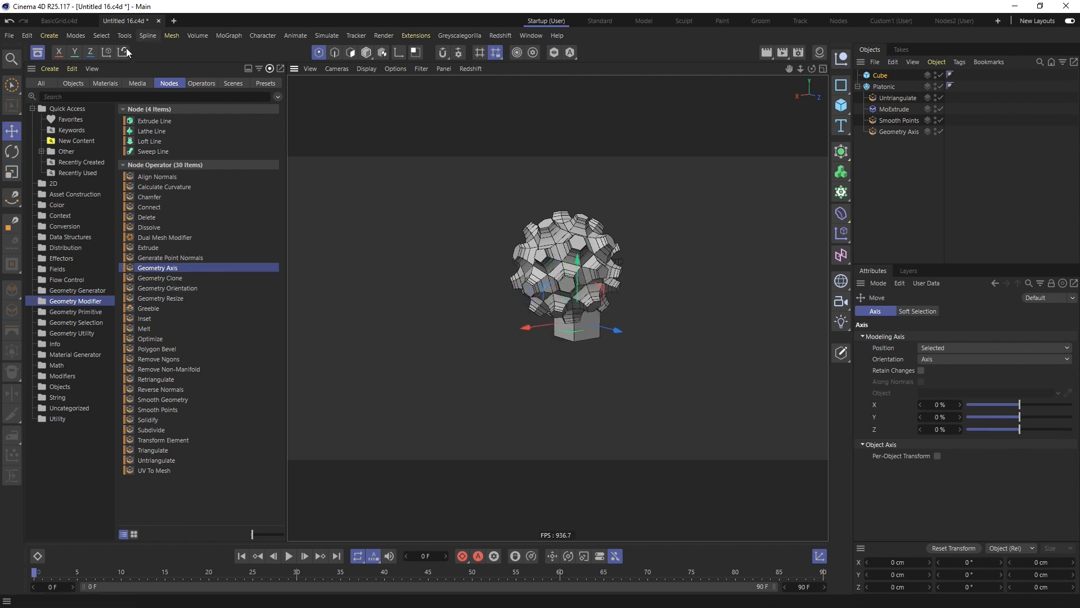
- Search all assets for "gem" and load every gemstone cut, from Crushed Ice Cushion Cut to Trillant Cut, into the scene
left_click(39, 83)
left_click(65, 95)
type("ge")
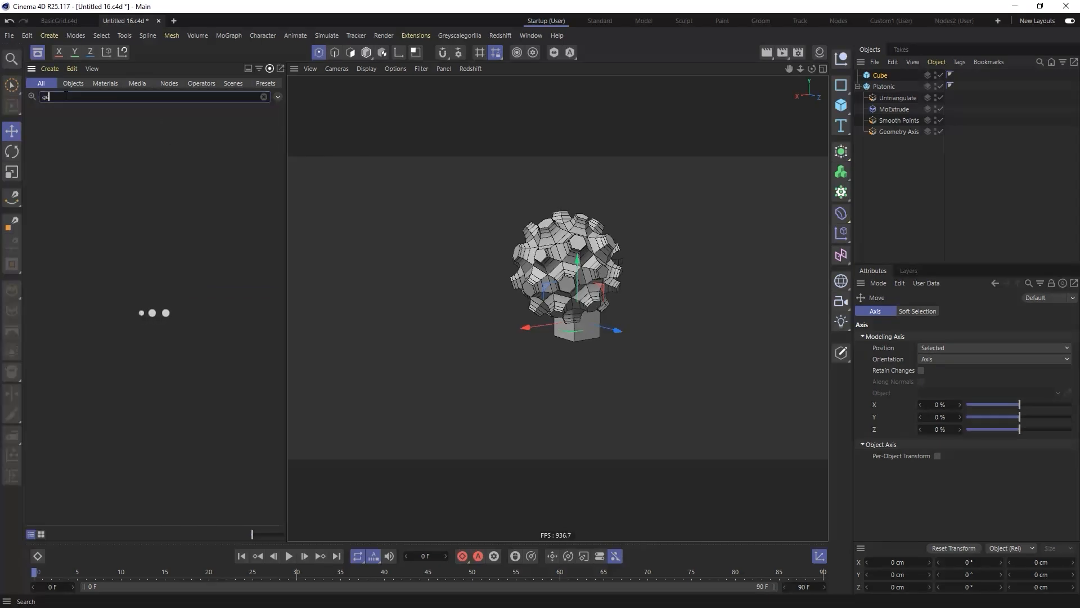
type("m")
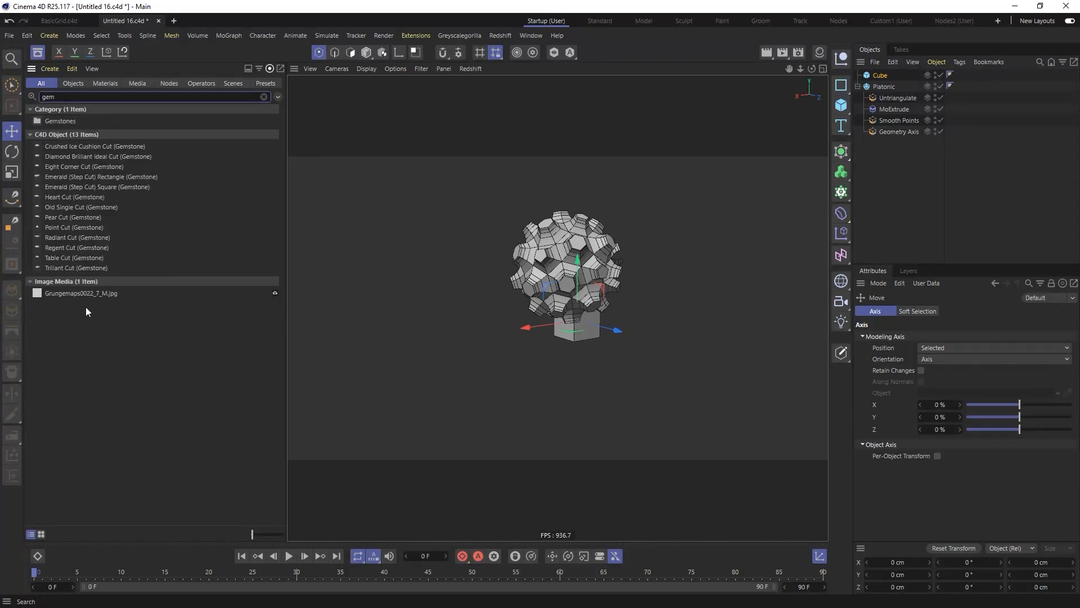
left_click(88, 267)
left_click(79, 148, "shift")
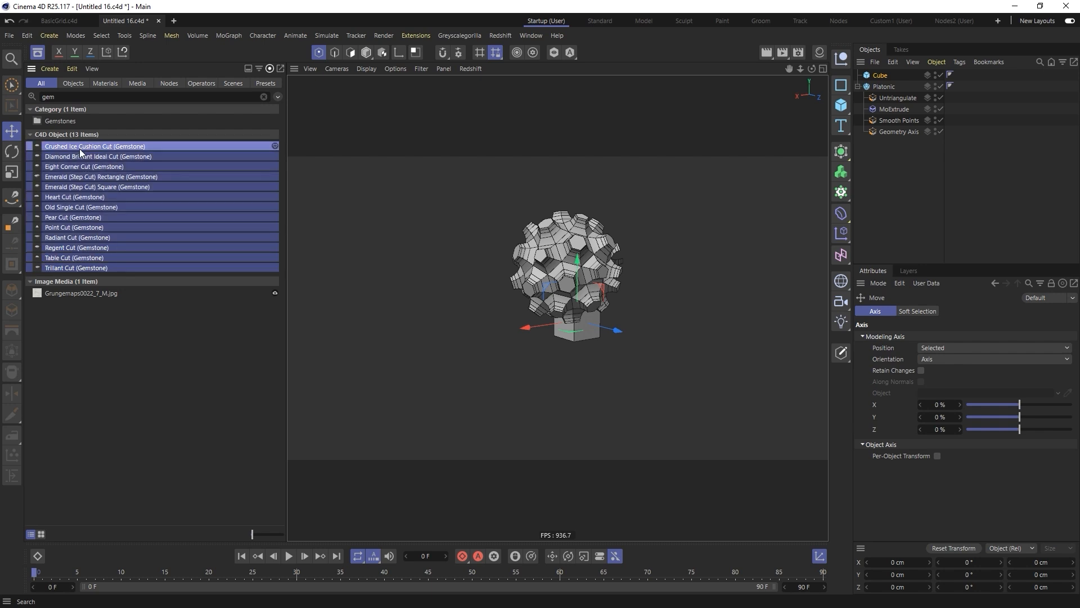
right_click(79, 149)
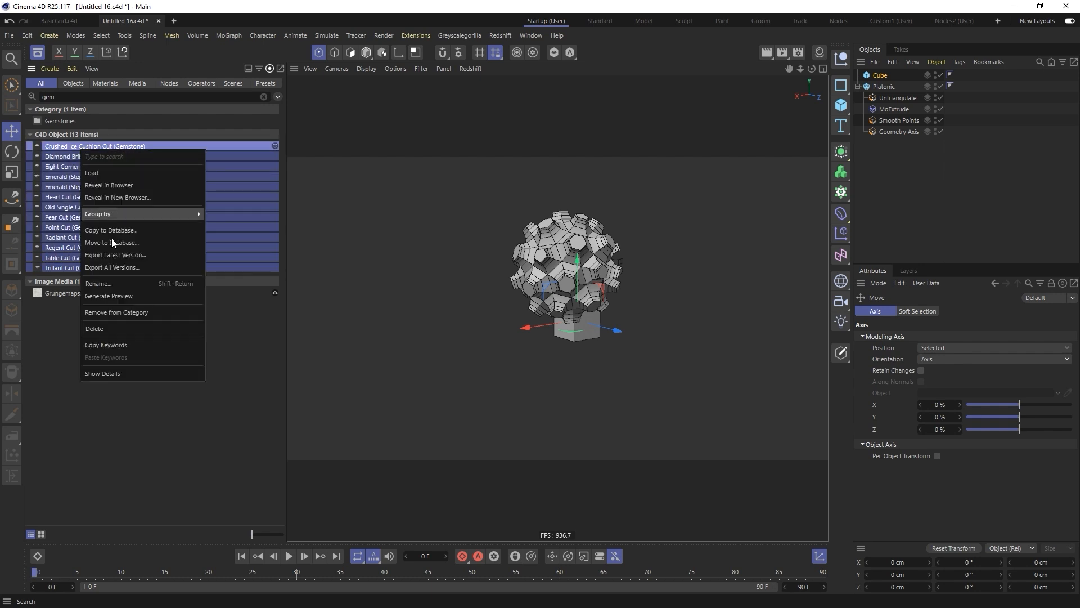
left_click(112, 173)
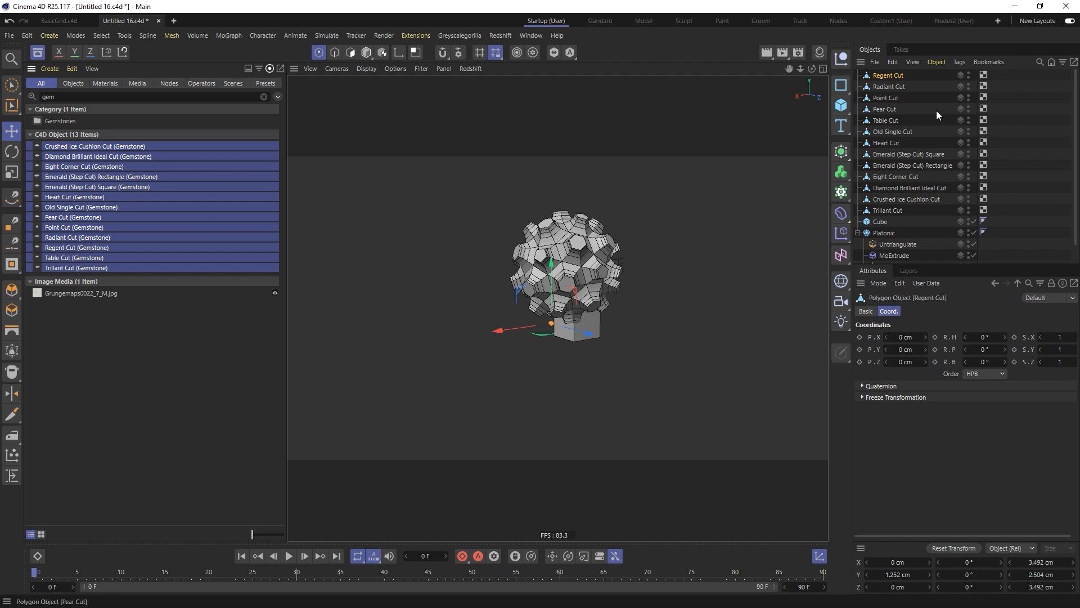
- Spread all the gemstones out in a row along the X axis, 3 cm apart
mouse_move(547, 320)
right_mouse_down("alt")
mouse_move(704, 309)
mouse_move(544, 320)
right_mouse_up("alt")
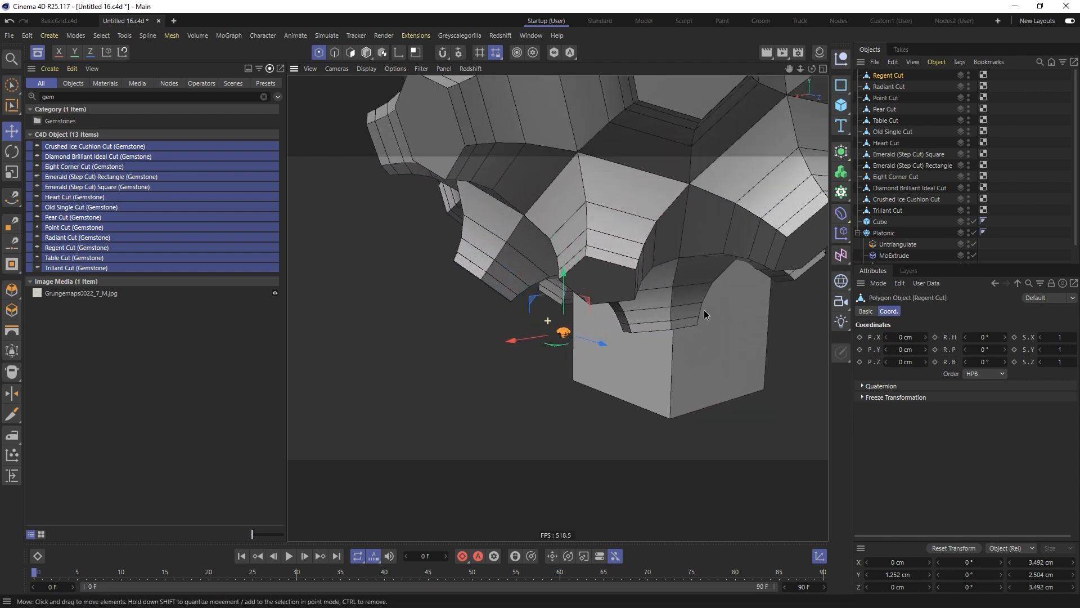
left_click(367, 52)
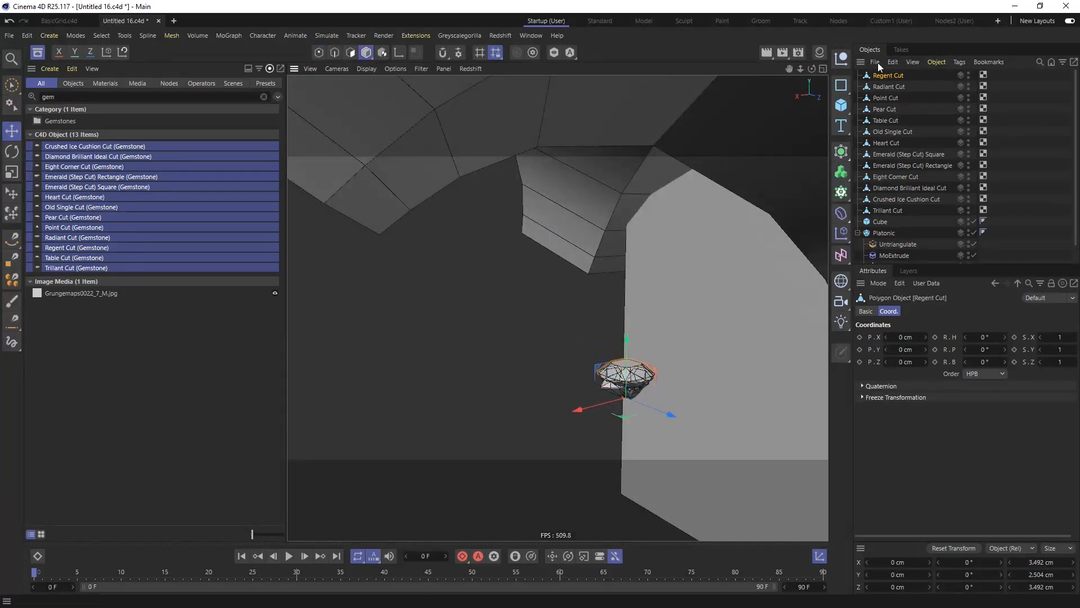
left_click(894, 210, "shift")
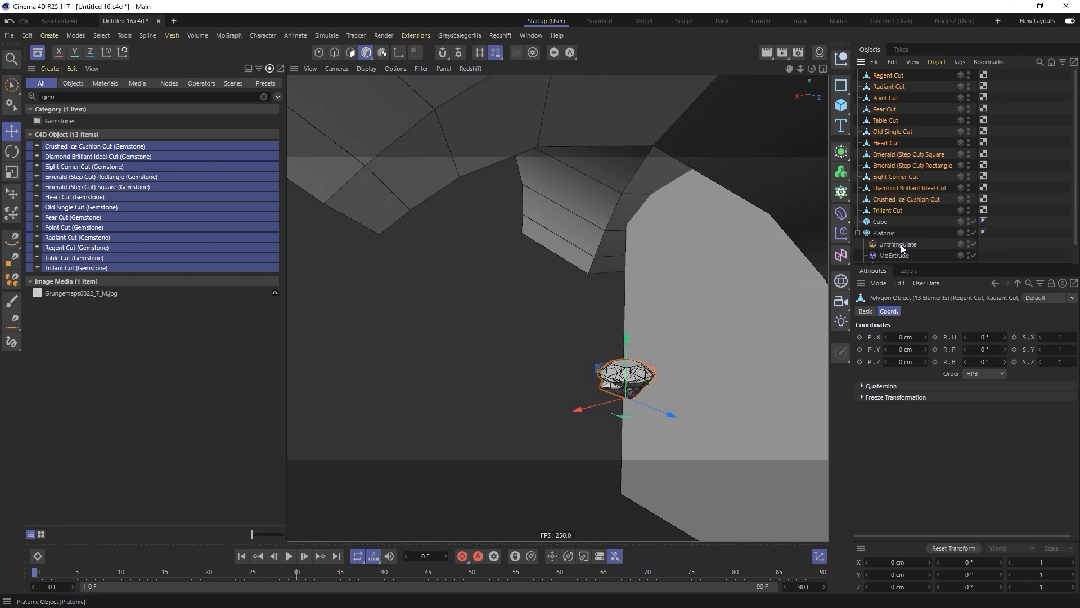
left_click(911, 333)
key("Return")
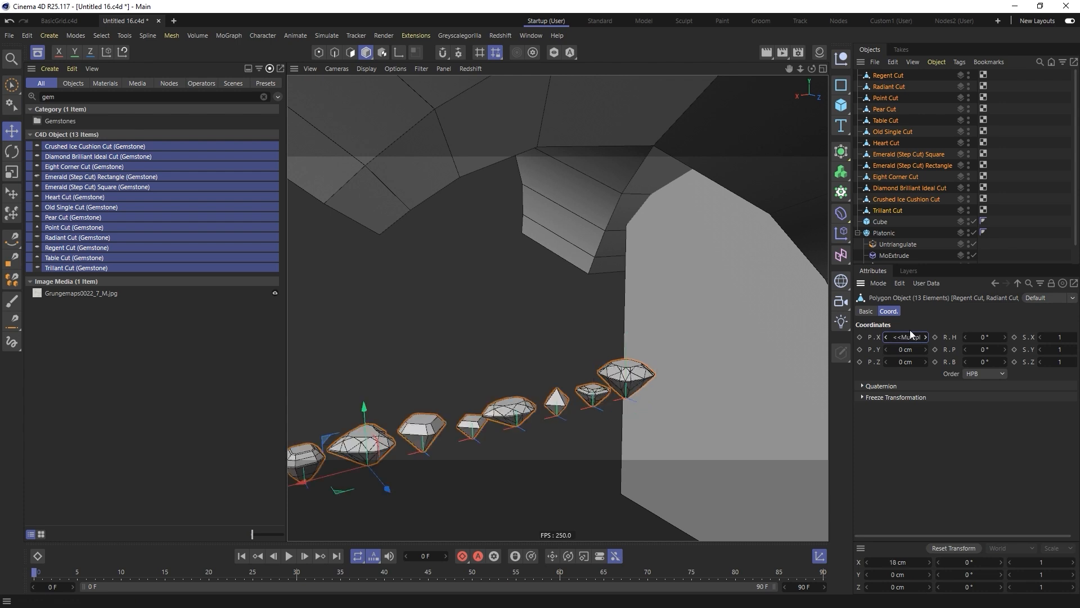
left_click_drag(574, 404, 602, 376, "alt")
scroll(713, 329, "down", 5)
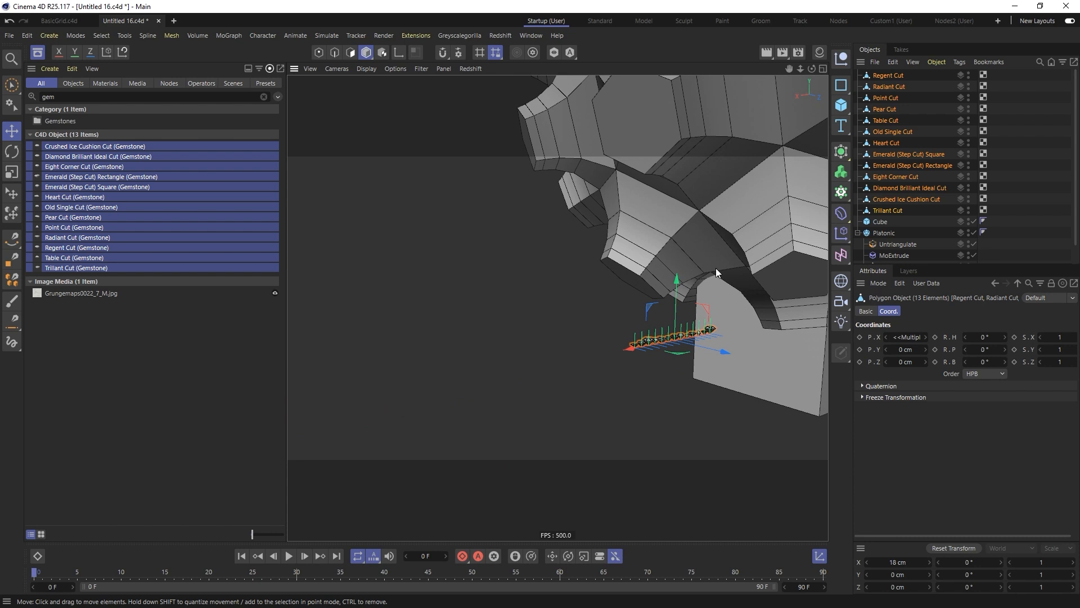
scroll(716, 268, "down", 5)
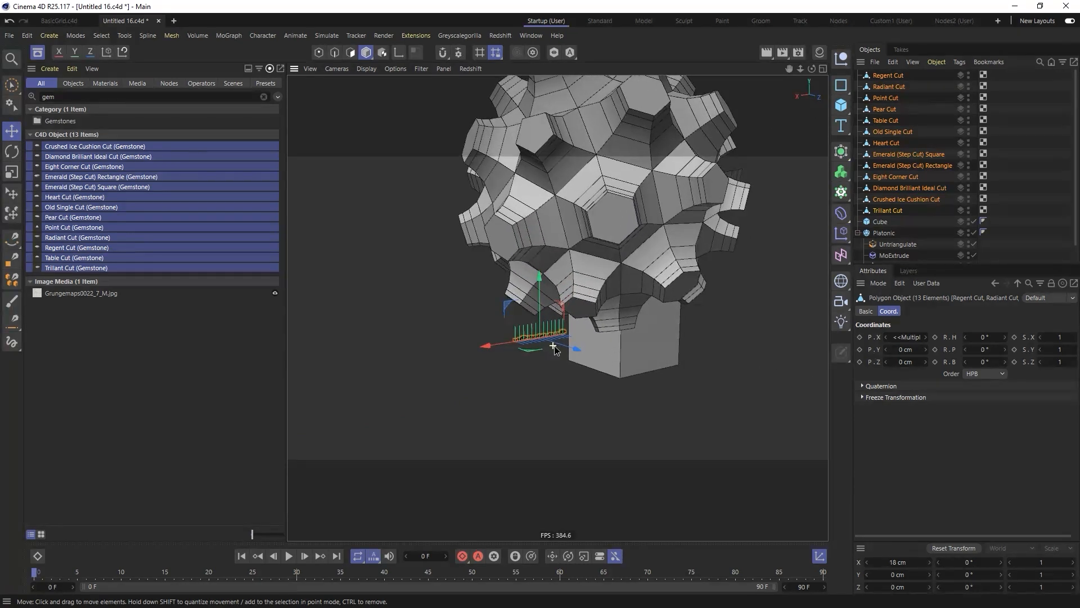
scroll(555, 347, "up", 5)
scroll(693, 243, "down", 5)
right_click_drag(603, 279, 569, 293, "alt")
middle_click_drag(779, 143, 695, 198, "alt")
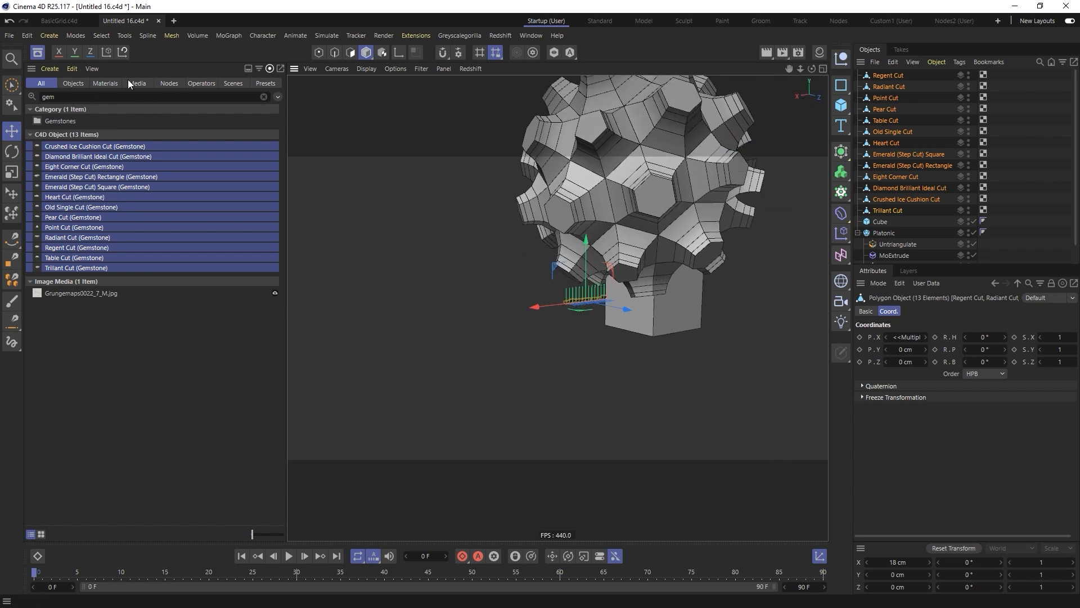
- Add a null and parent all the gemstones, the cube and the Platonic under it
left_click(178, 82)
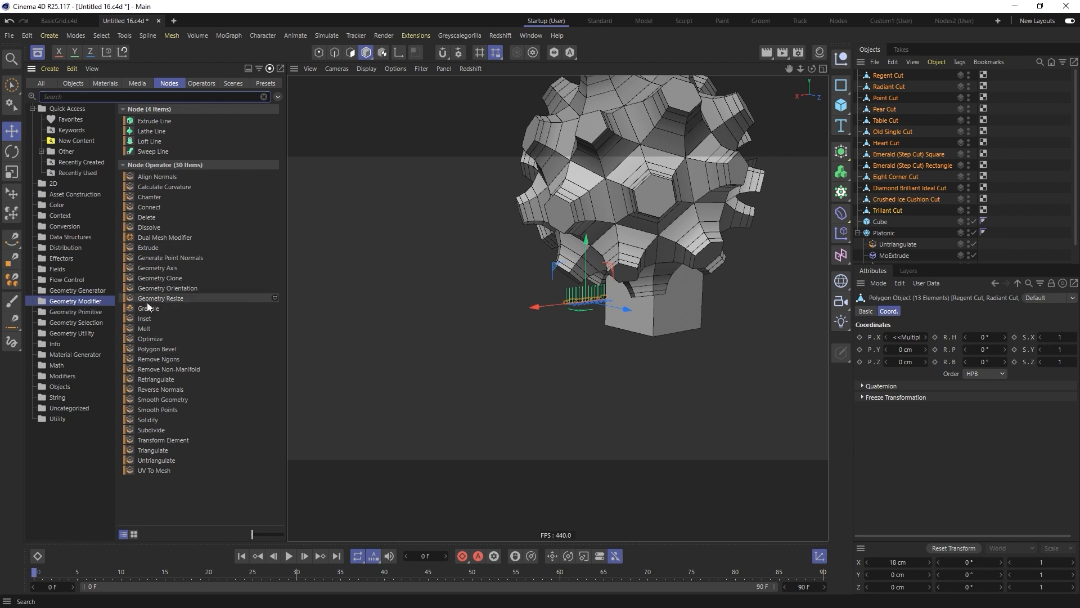
left_click(842, 58)
left_click(882, 86)
scroll(898, 177, "down", 1)
left_click(890, 215, "shift")
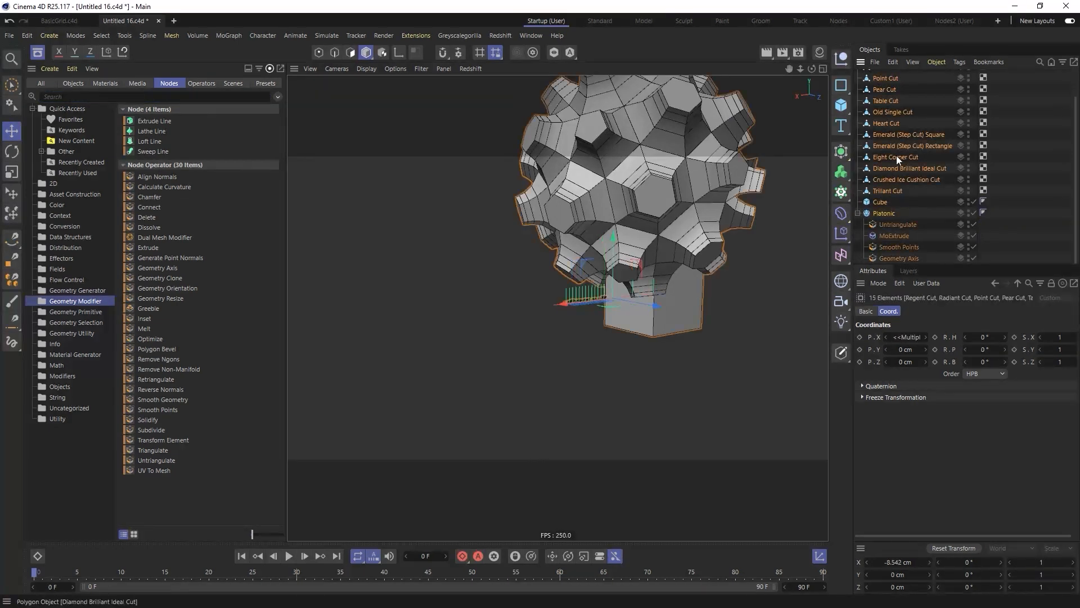
scroll(896, 155, "up", 1)
left_click_drag(884, 95, 881, 75)
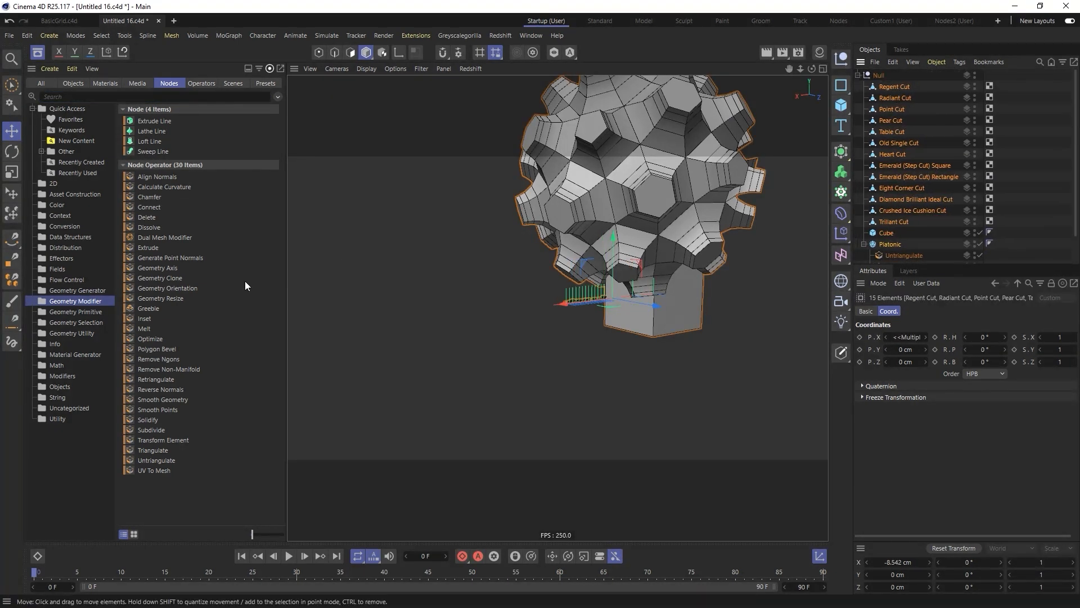
- Add a Geometry Resize modifier as the null's first child, with a target size of 2 cm measured on Y
left_click_drag(154, 297, 886, 83)
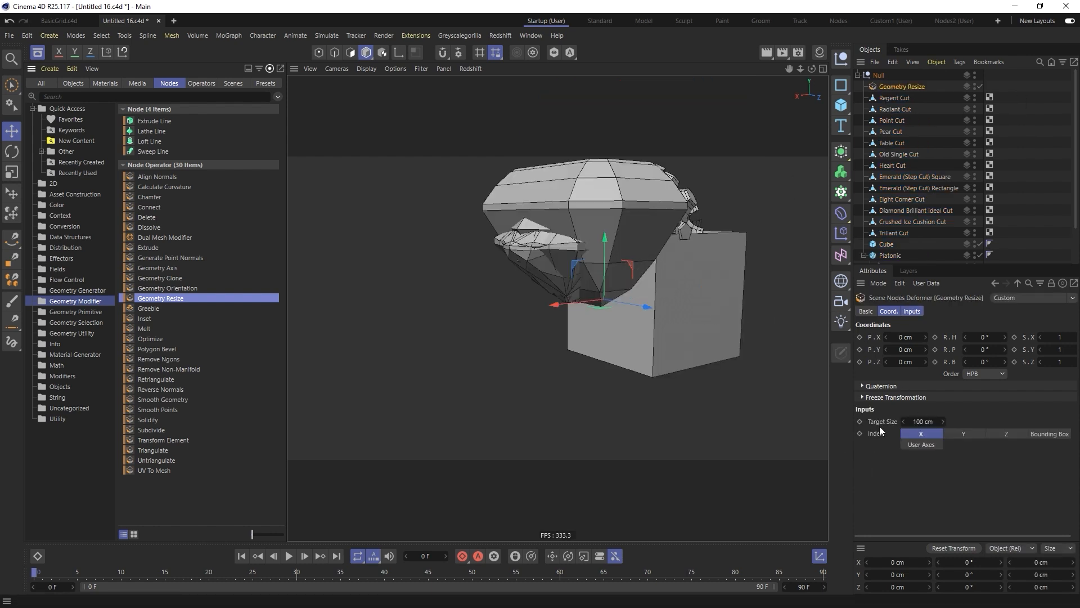
left_click(923, 422)
type("2")
key("Return")
left_click(964, 434)
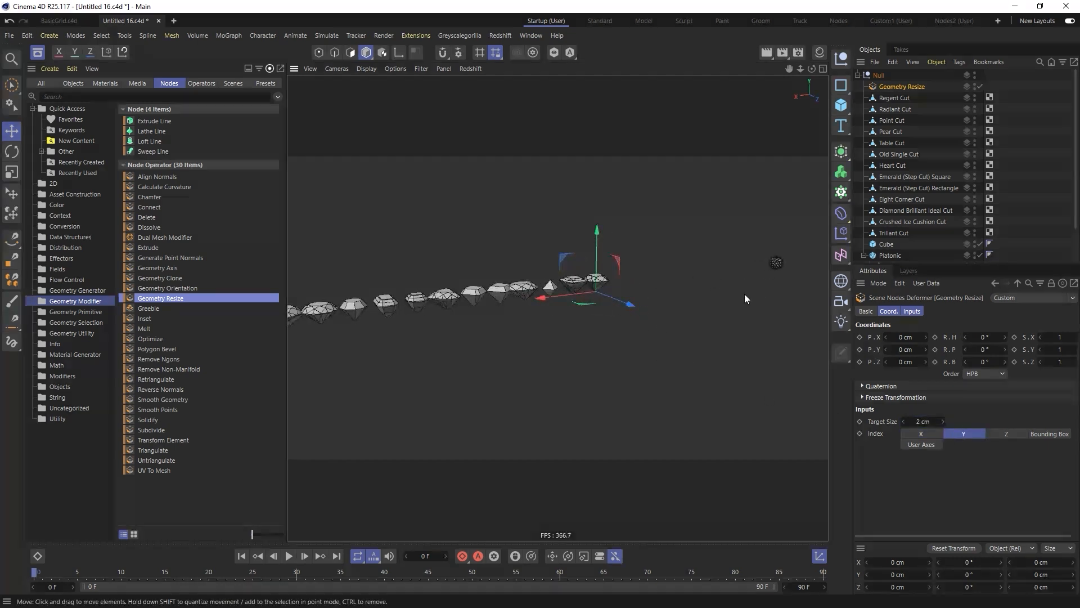
- Move the Platonic to about -3.8 cm and the cube to about -8 cm on X, lining them up beside the gemstones
scroll(888, 130, "down", 2)
left_click(895, 212)
left_click_drag(757, 268, 581, 298)
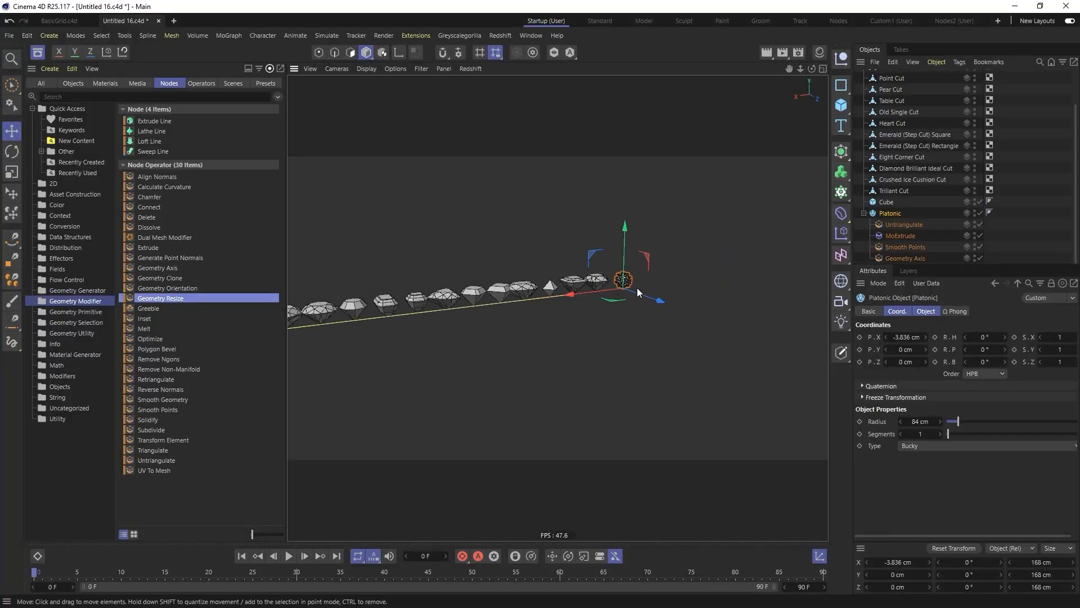
left_click(782, 268)
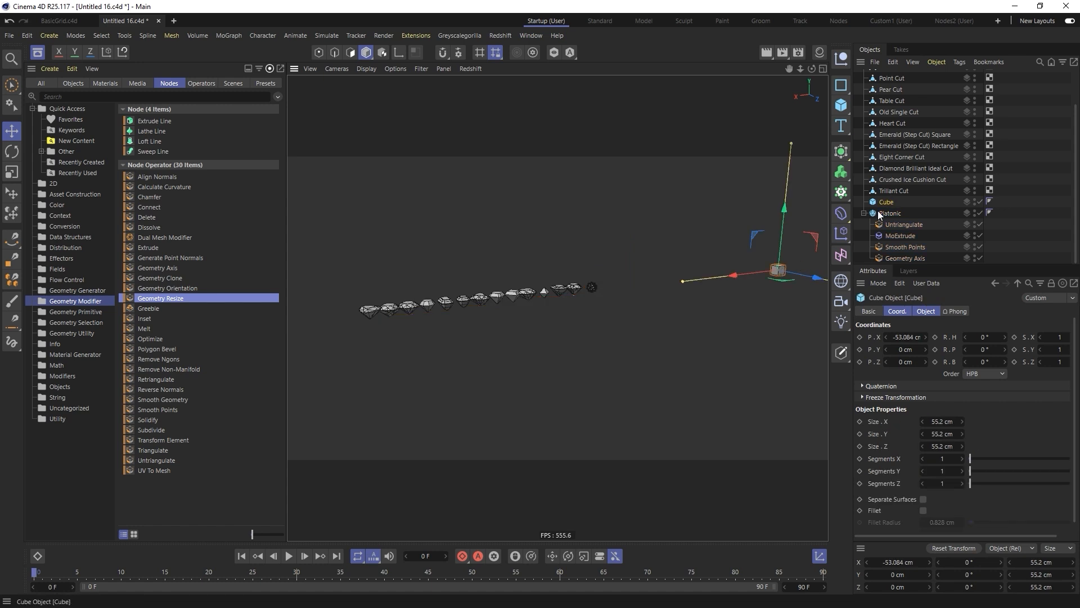
left_click_drag(727, 278, 700, 298)
scroll(569, 296, "up", 5)
middle_click_drag(579, 295, 630, 292, "alt")
scroll(658, 298, "down", 3)
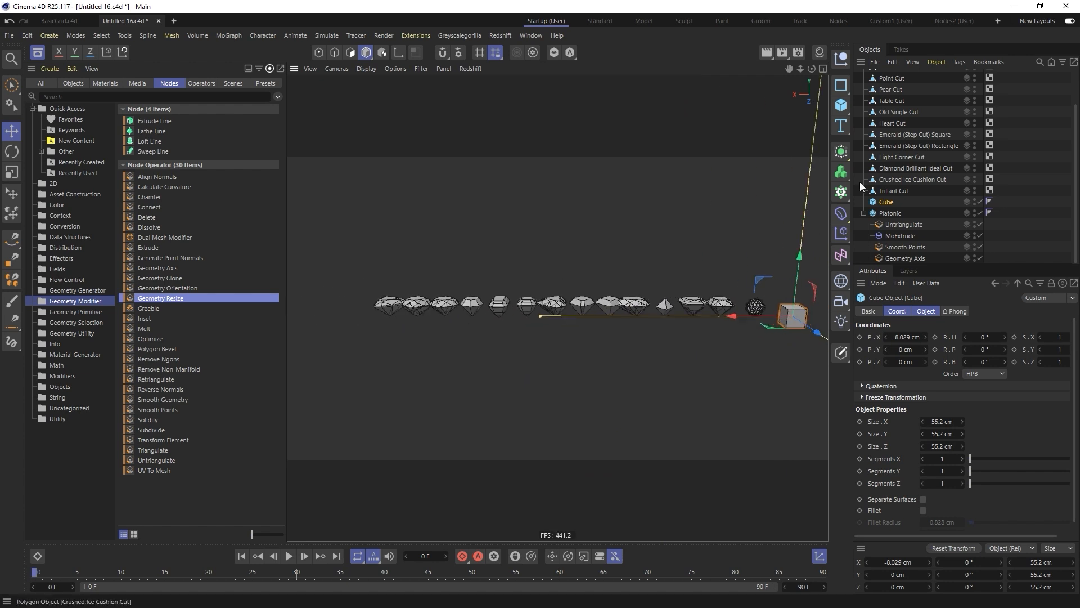
- Move Geometry Resize below Geometry Axis under the Platonic, and give Regent Cut and Radiant Cut their own copies of it
scroll(882, 113, "up", 2)
left_click(889, 86)
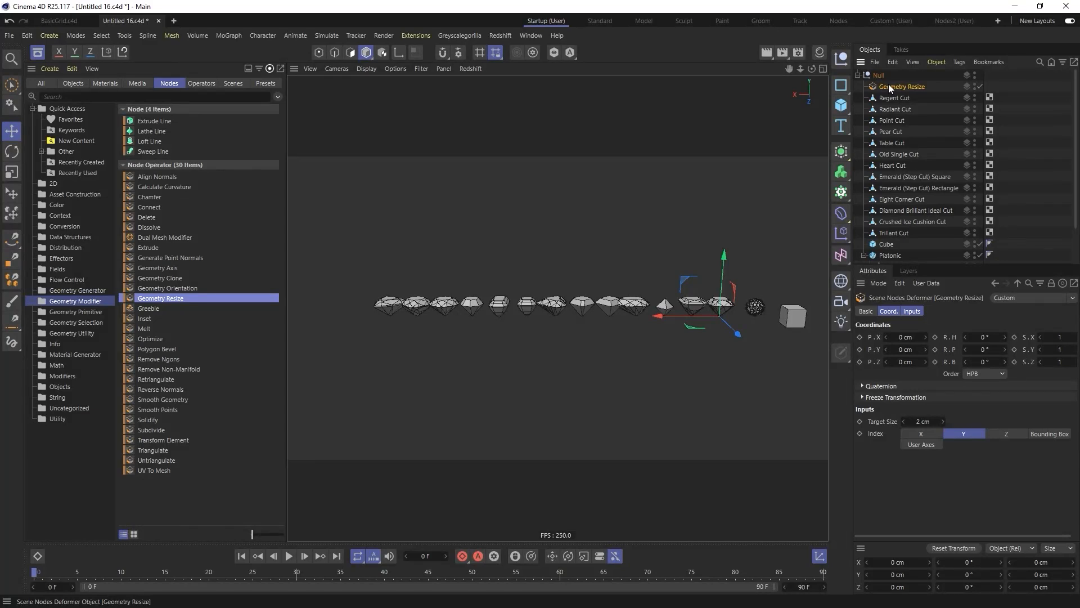
left_click(888, 311)
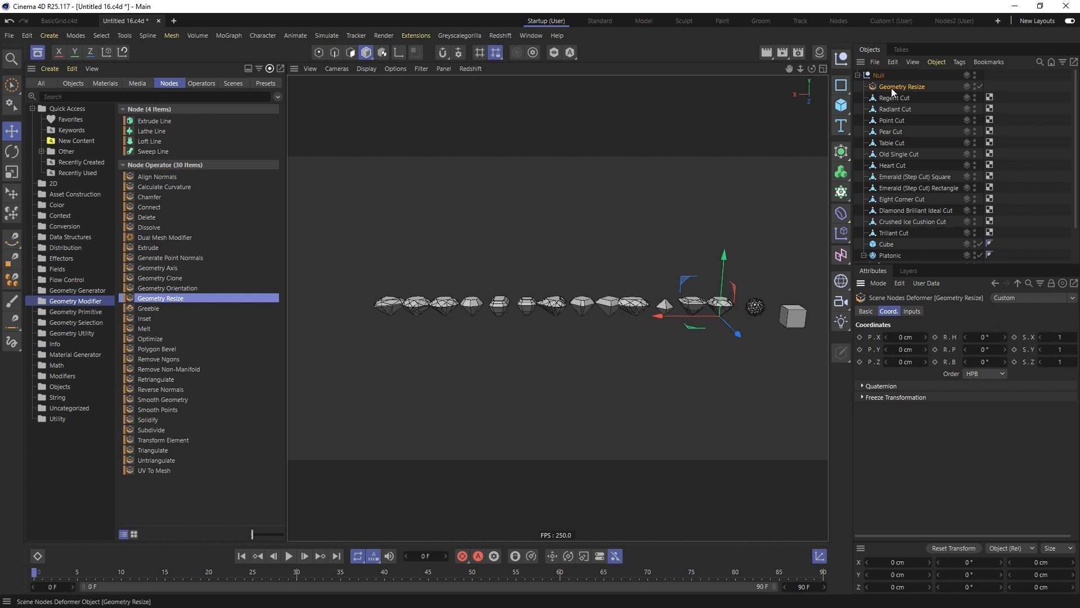
left_click_drag(892, 88, 895, 264)
scroll(697, 265, "down", 5)
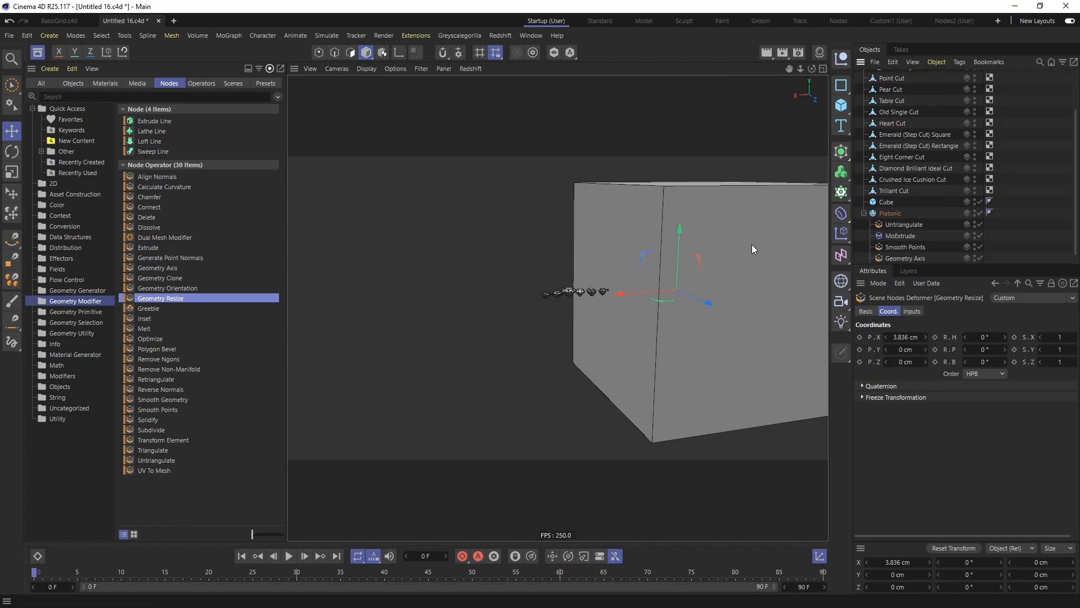
- Delete the cube and the Platonic from the null group
left_click(881, 202)
key("Delete")
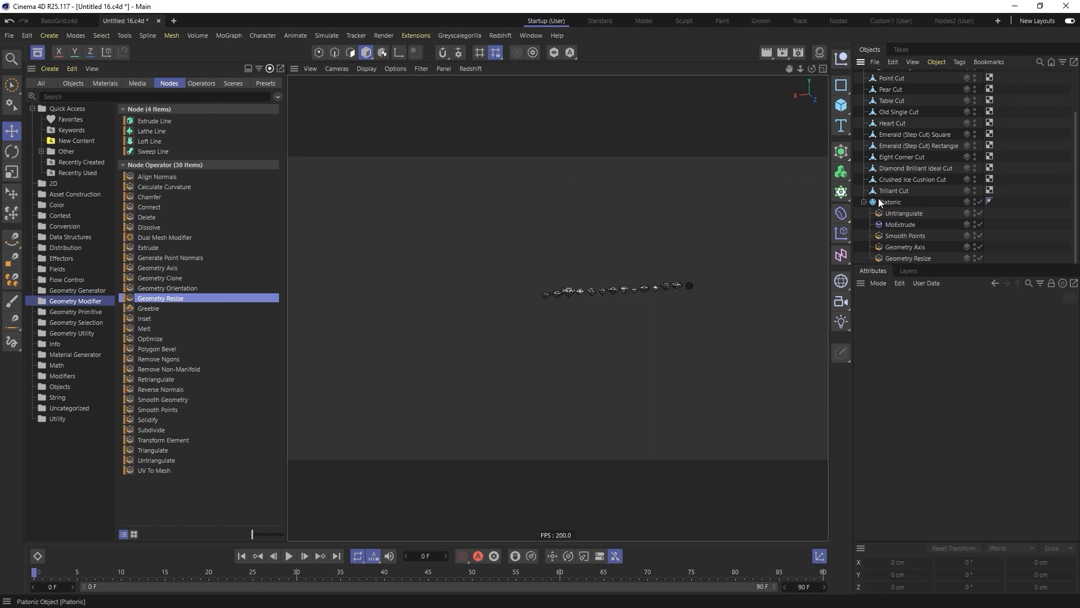
scroll(732, 270, "up", 10)
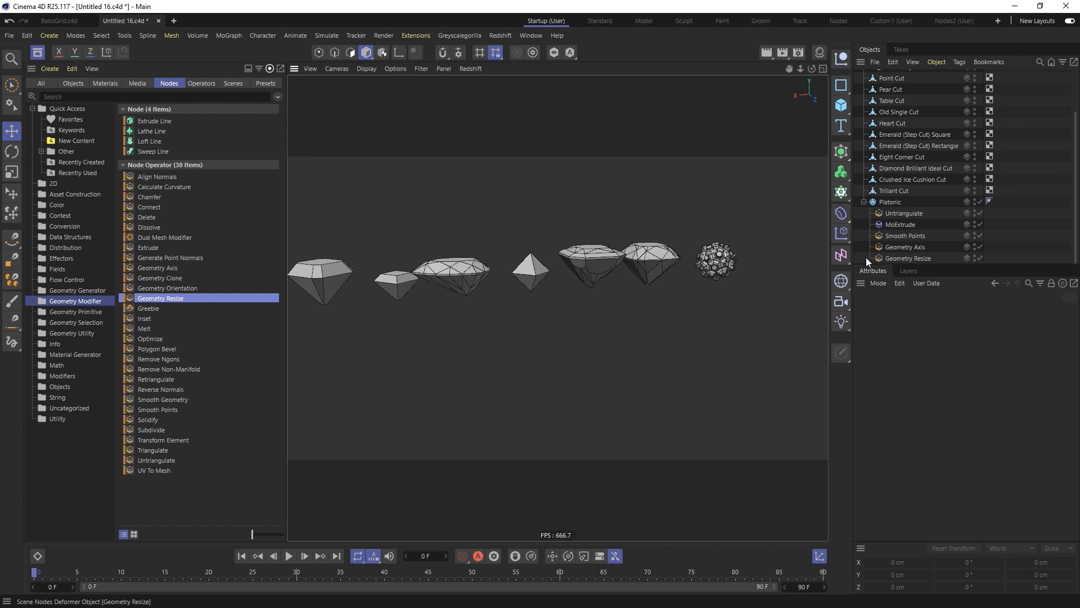
left_click(900, 200)
key("Delete")
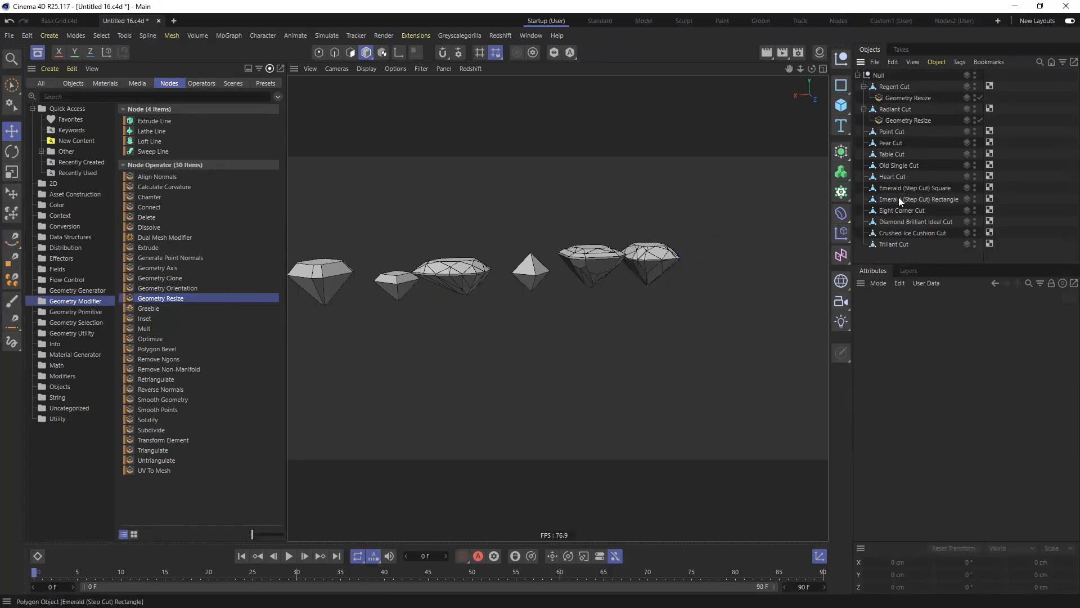
- Take the Diamond Brilliant Ideal Cut out of the null and delete the null with the remaining gemstones
scroll(575, 272, "down", 5)
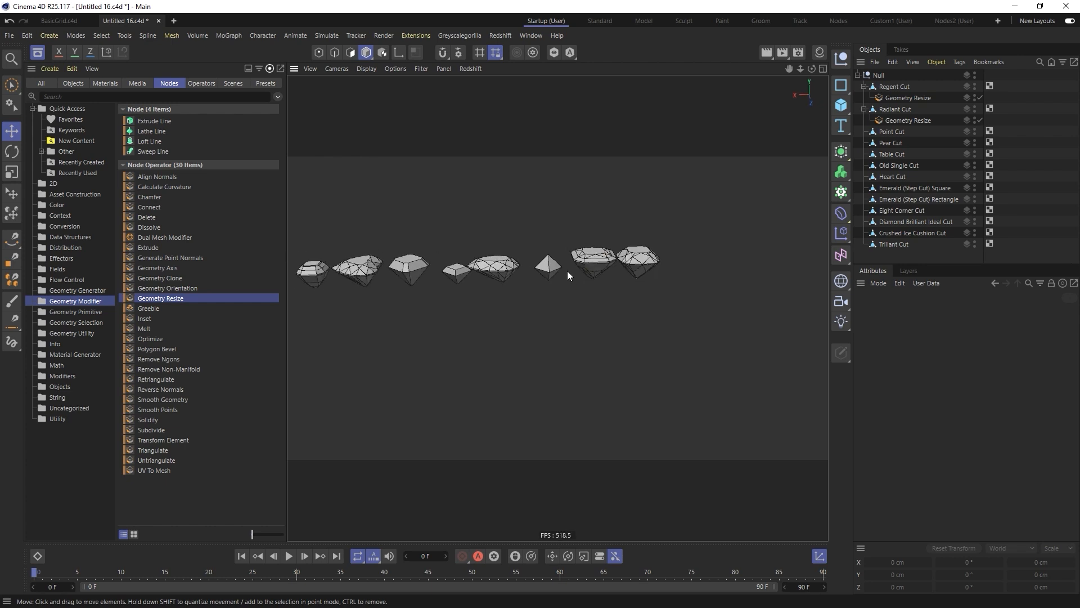
left_click_drag(528, 264, 713, 261, "alt")
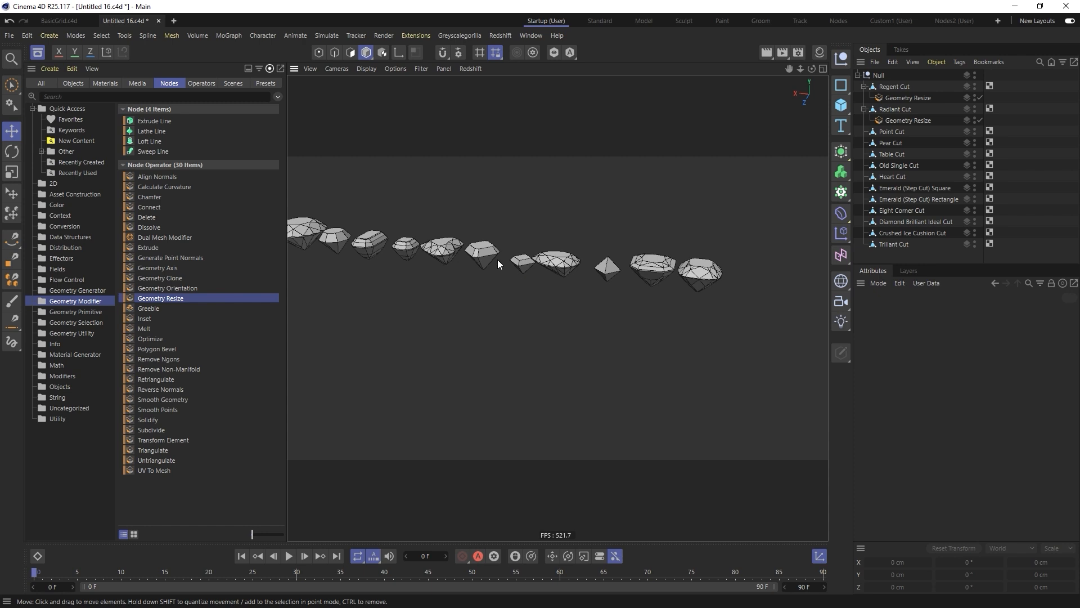
middle_click_drag(483, 257, 510, 281, "alt")
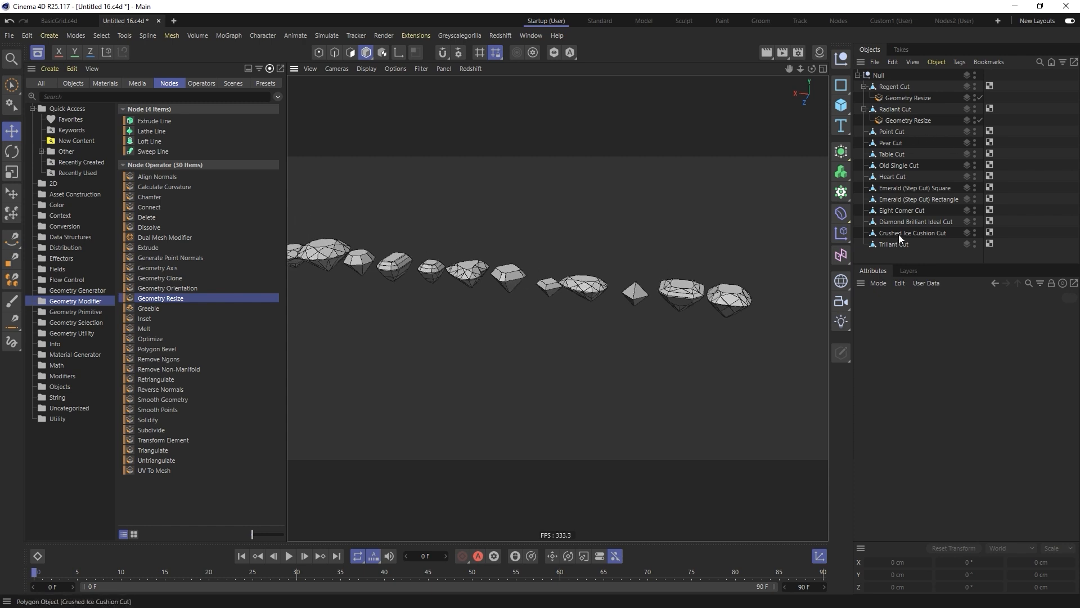
left_click_drag(910, 222, 896, 255)
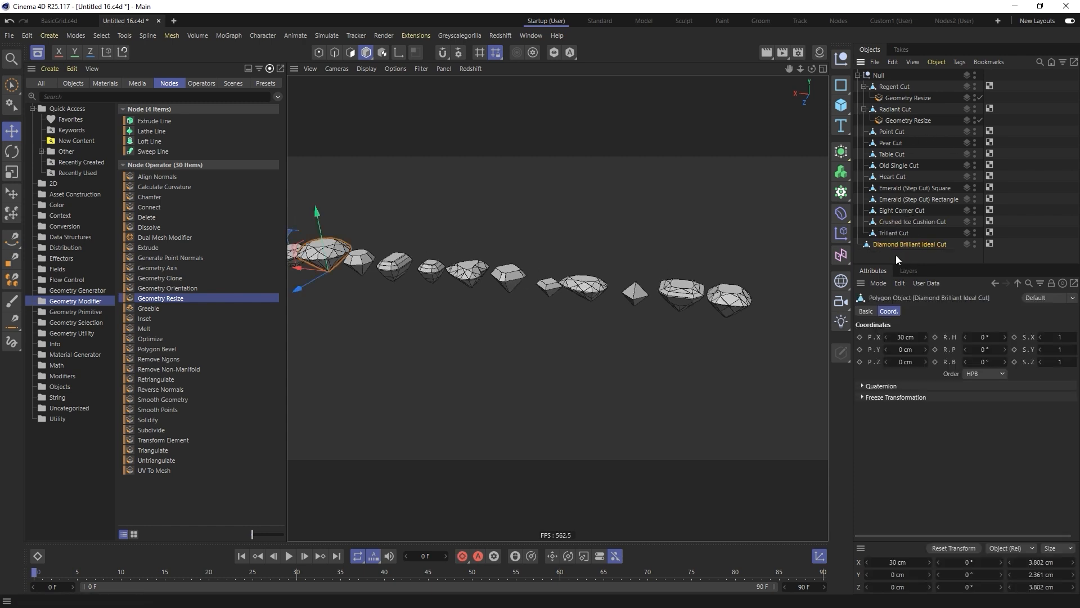
left_click(877, 76)
key("Delete")
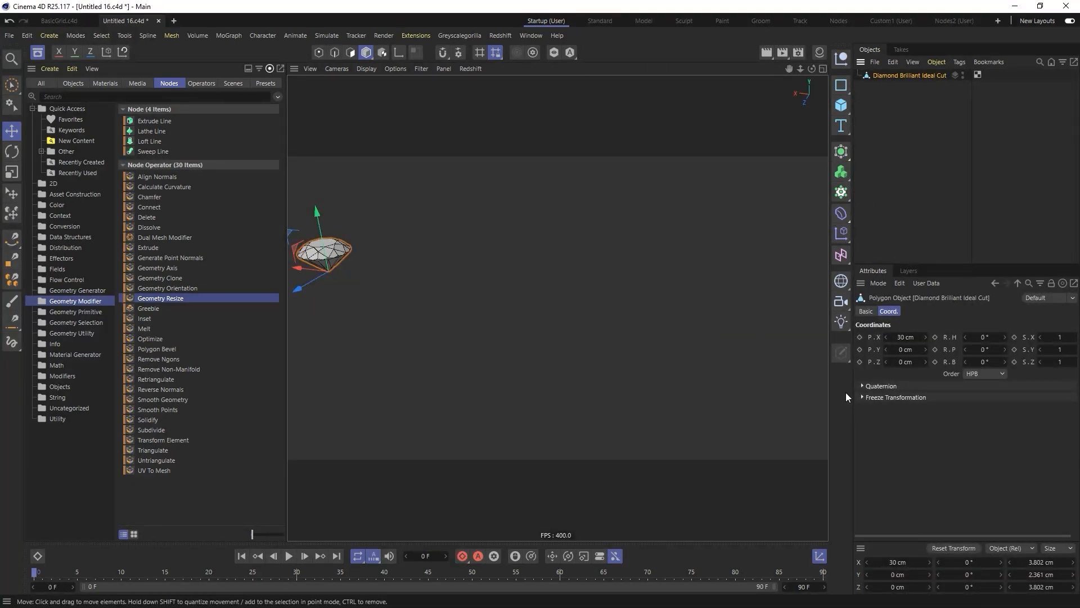
- Set the Diamond Brilliant Ideal Cut's X position to 0 cm and frame it in the viewport
key("s")
left_click_drag(631, 337, 586, 334, "alt")
scroll(620, 299, "down", 3)
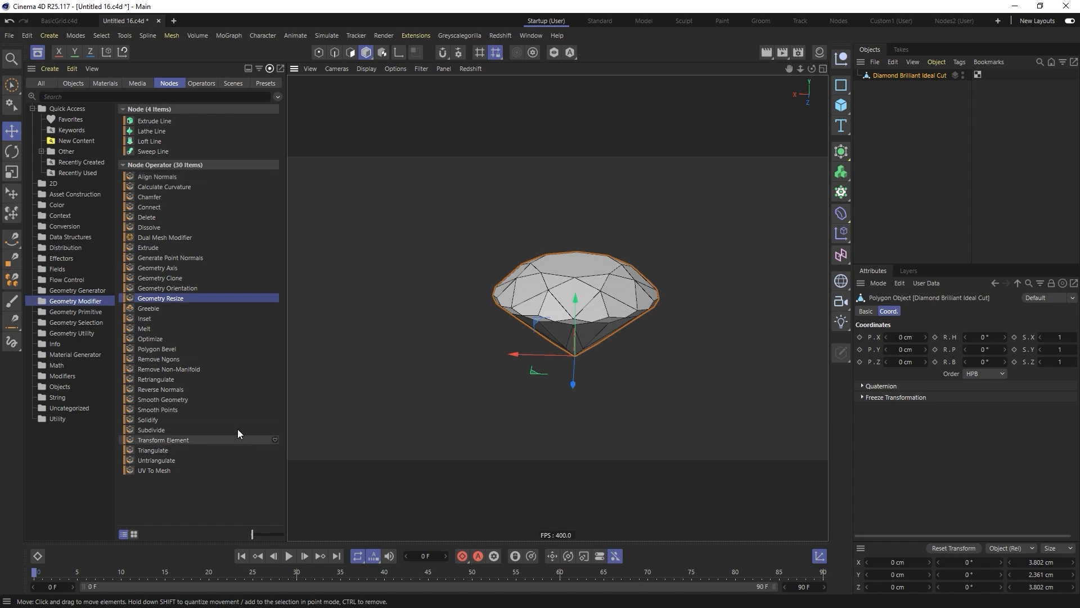
- Add a UV To Mesh modifier under the Diamond Brilliant Ideal Cut and view the flattened mesh
left_click_drag(165, 474, 908, 80)
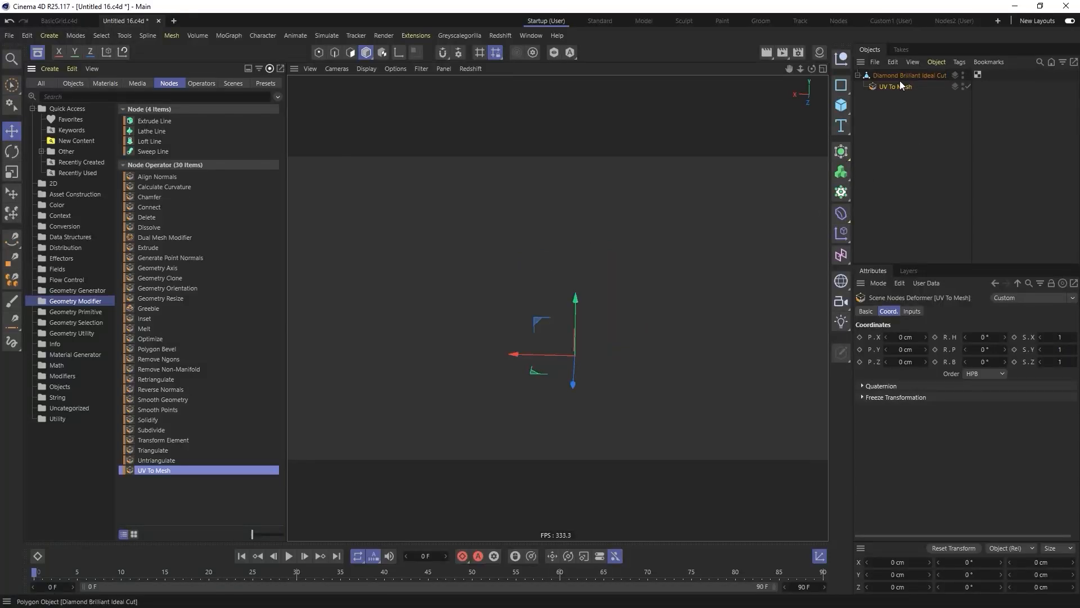
left_click(899, 76)
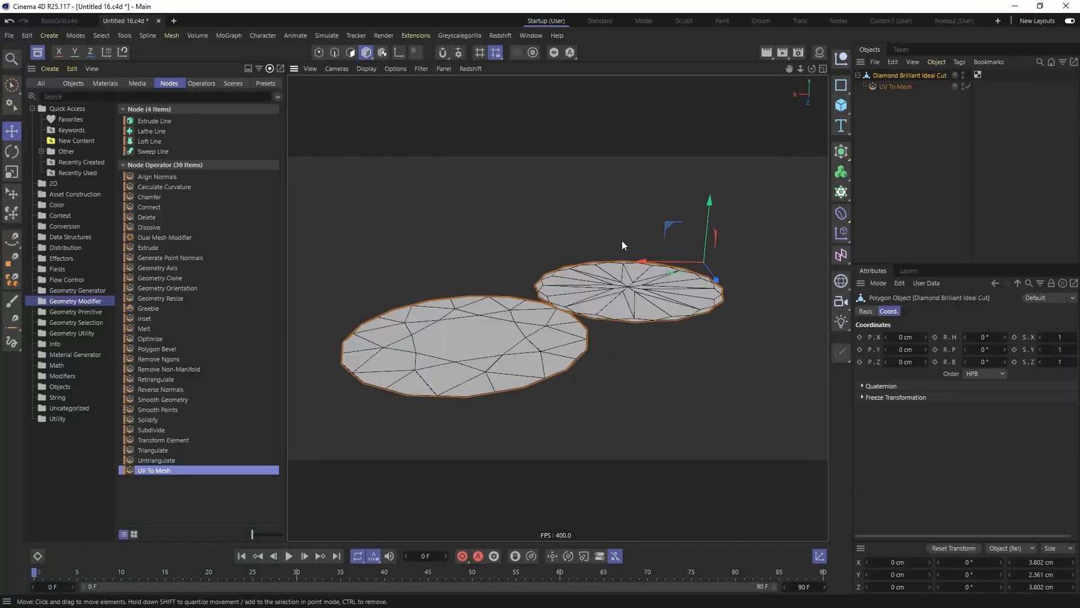
mouse_move(519, 316)
left_mouse_down("alt")
mouse_move(458, 332)
mouse_move(452, 386)
mouse_move(512, 313)
left_mouse_up("alt")
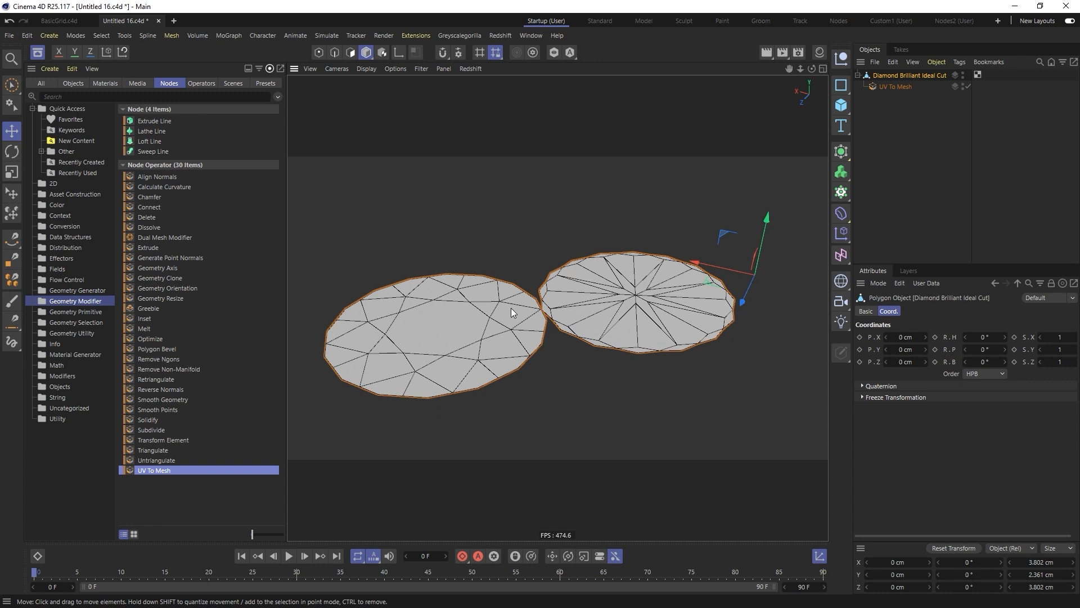
- Set the UV To Mesh modifier's Scale Factor to 13 and view the flattened diamond mesh
left_click(900, 88)
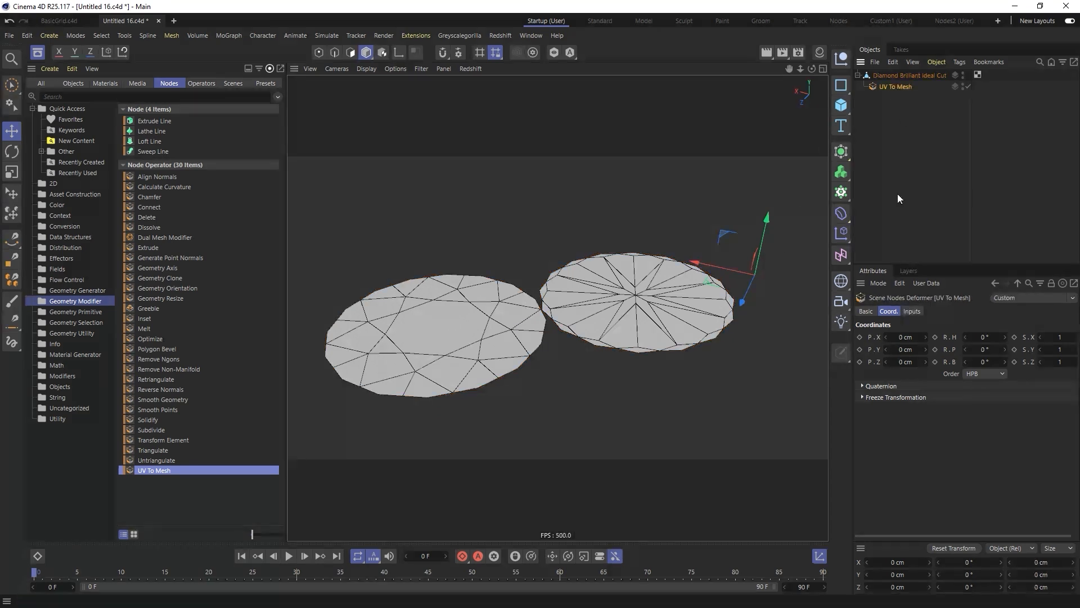
left_click(911, 311)
left_click_drag(933, 339, 884, 339)
right_click_drag(725, 272, 675, 273, "alt")
middle_click_drag(778, 313, 591, 302, "alt")
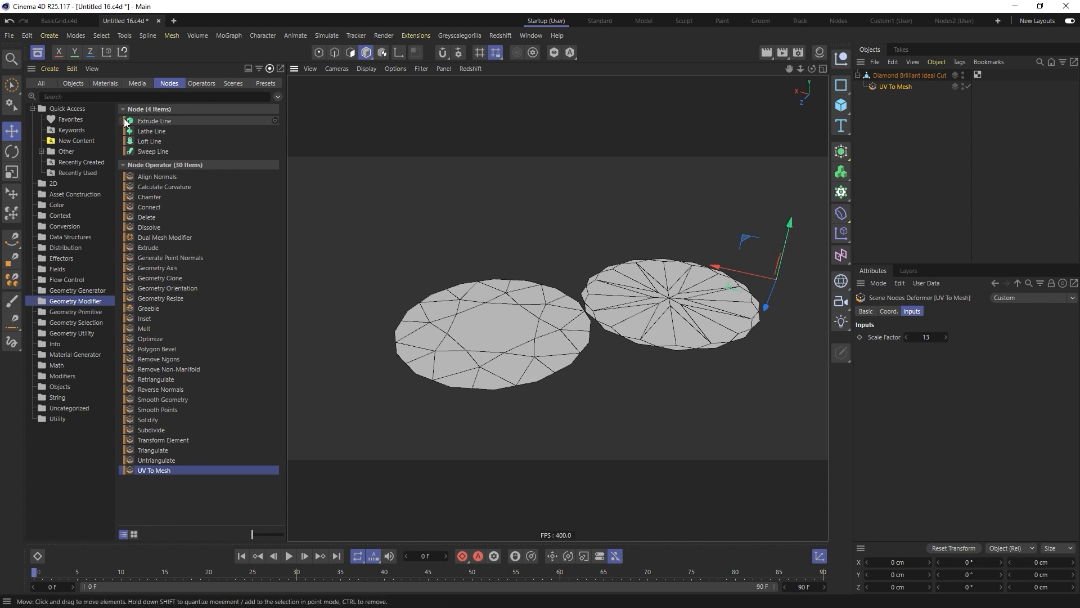
- Add the Walnut from the Food object assets to the scene and move the UV To Mesh modifier under it
left_click(42, 82)
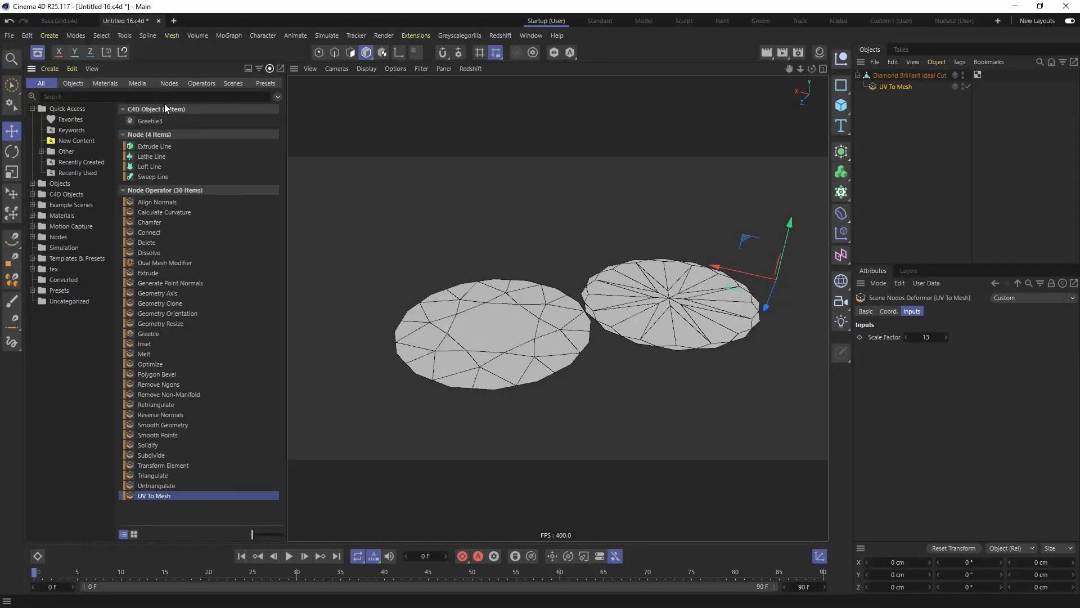
left_click(138, 97)
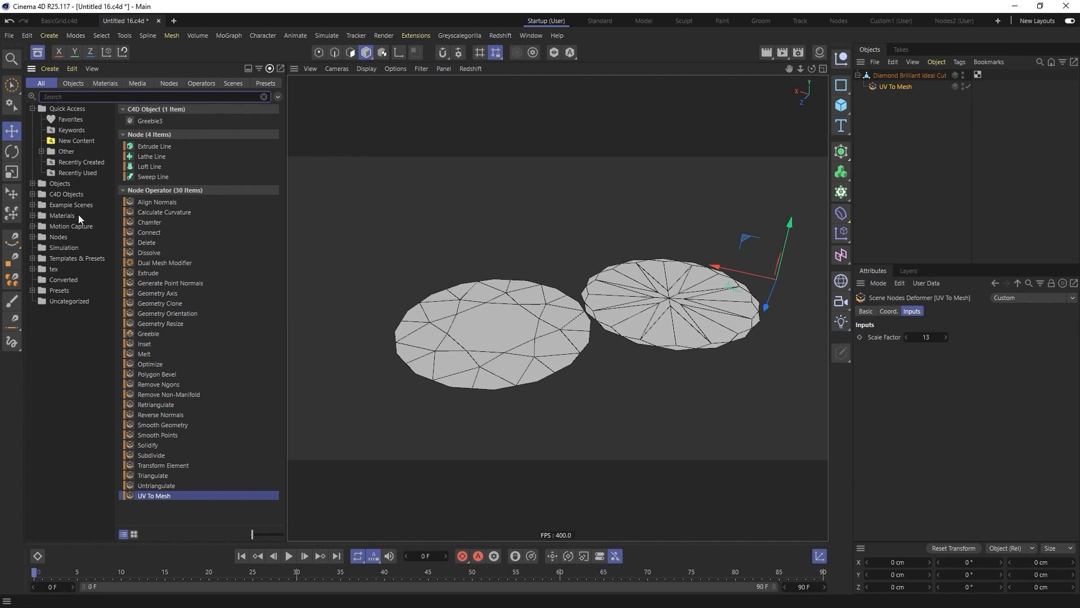
left_click(73, 83)
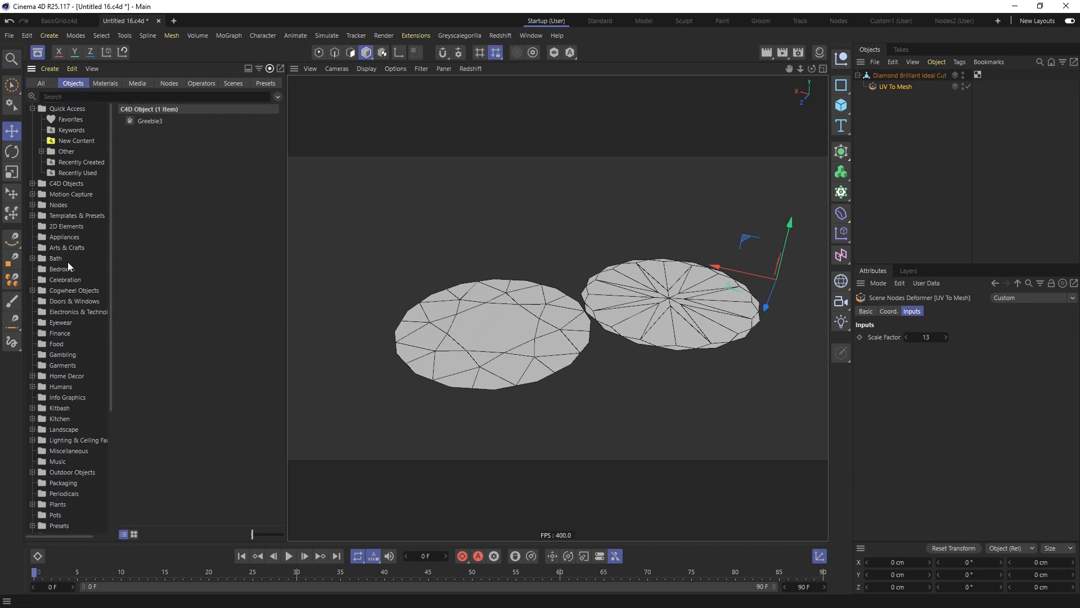
left_click(51, 343)
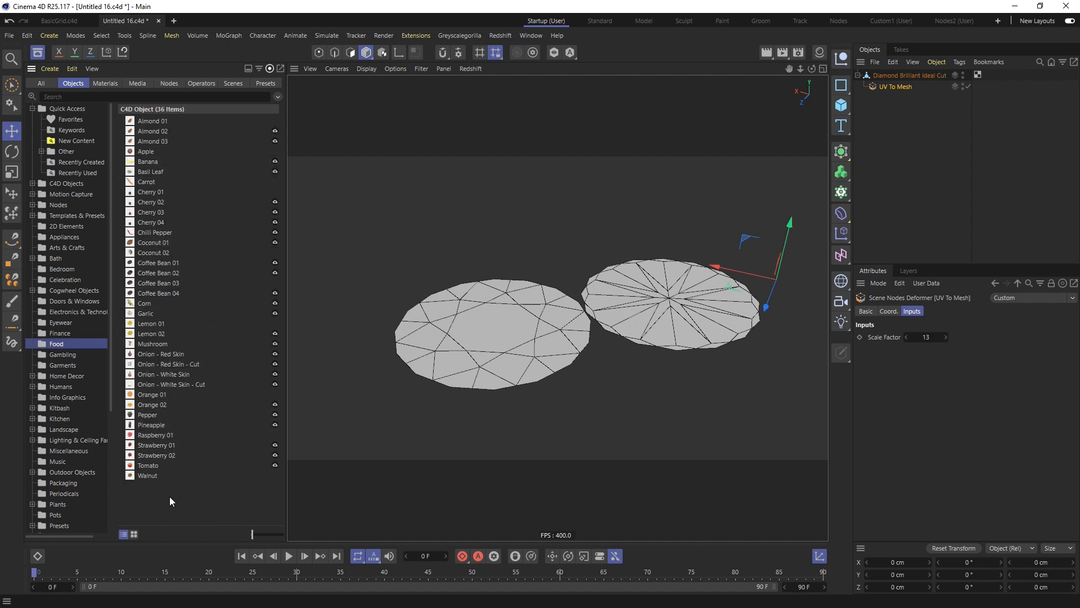
left_click_drag(148, 476, 890, 99)
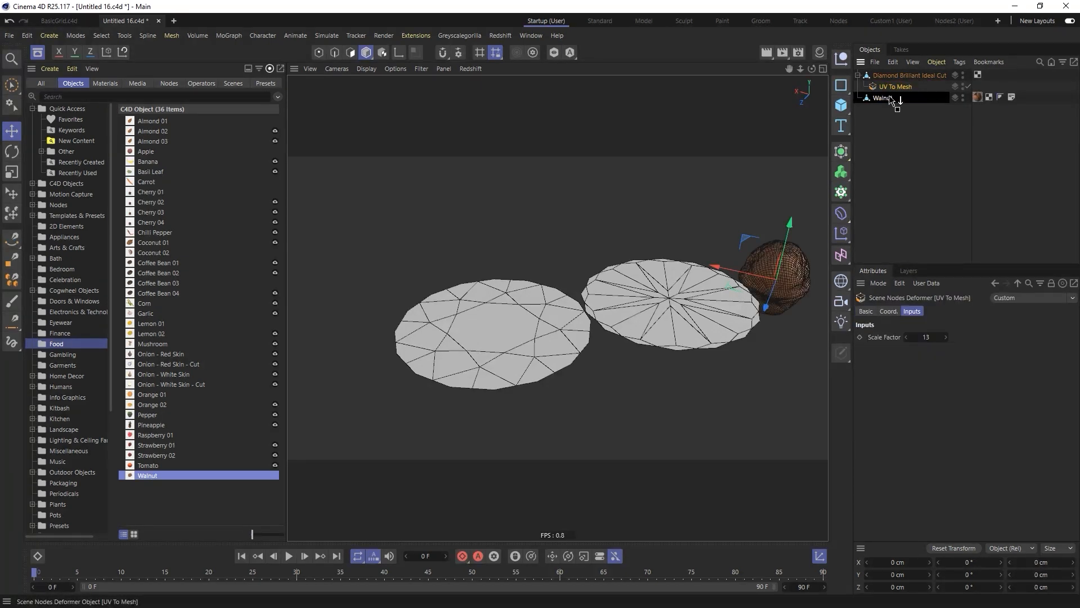
left_click(903, 73)
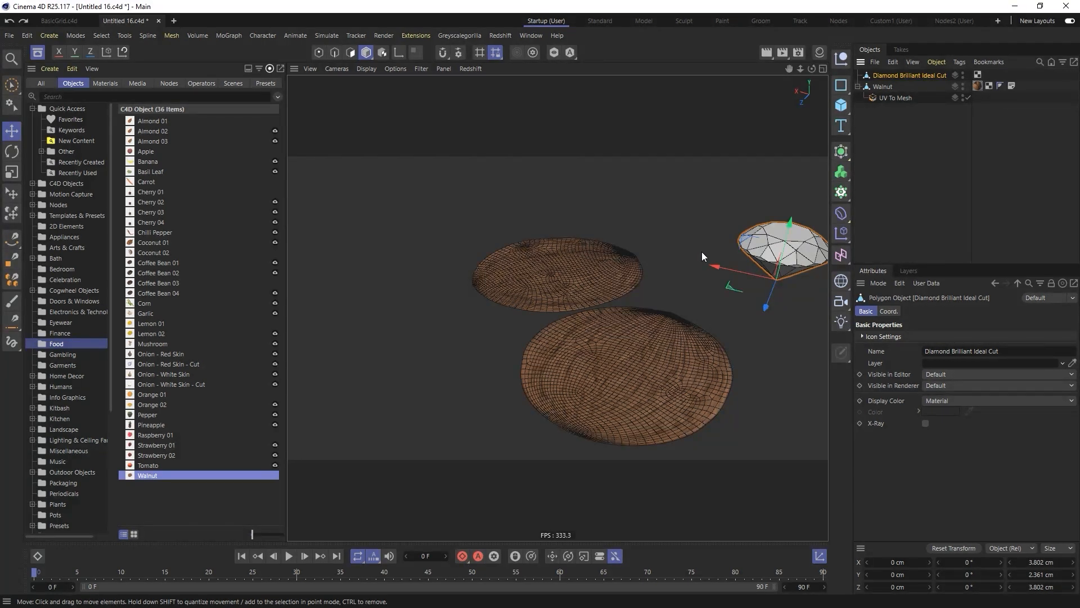
- Save the scene and list the Geometry Modifier node assets again
key("ctrl+s")
left_click(163, 81)
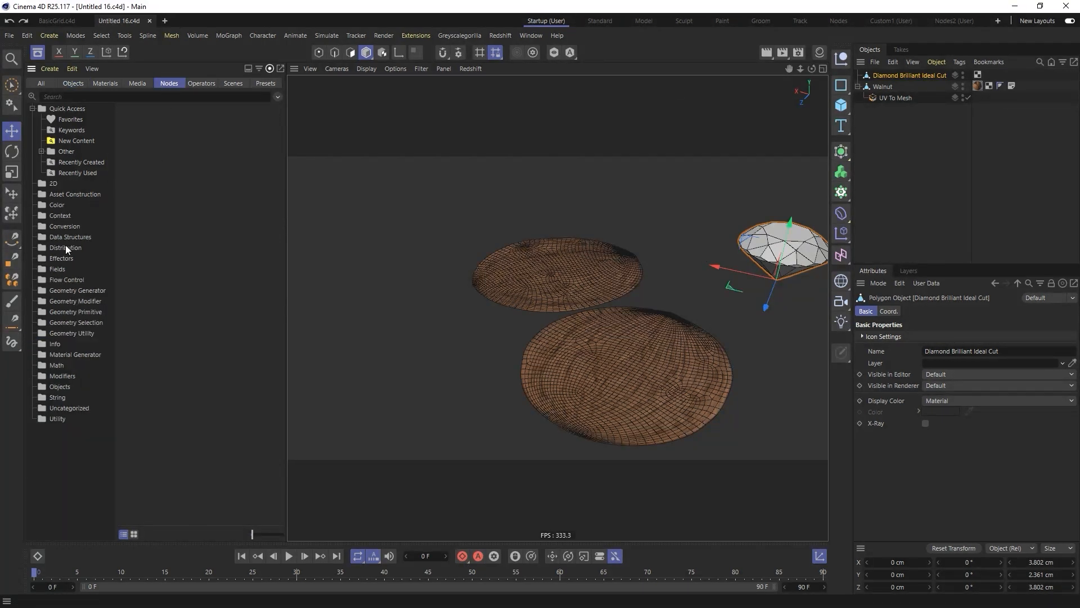
left_click(80, 302)
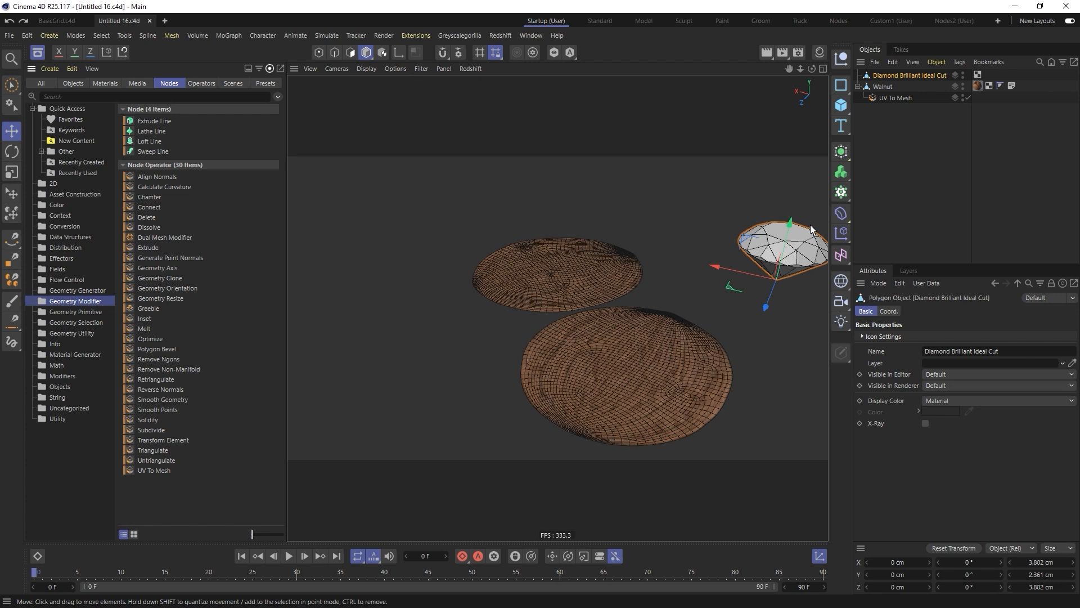
- Delete the Walnut together with its UV To Mesh modifier, leaving only the Diamond Brilliant Ideal Cut
left_click(874, 91)
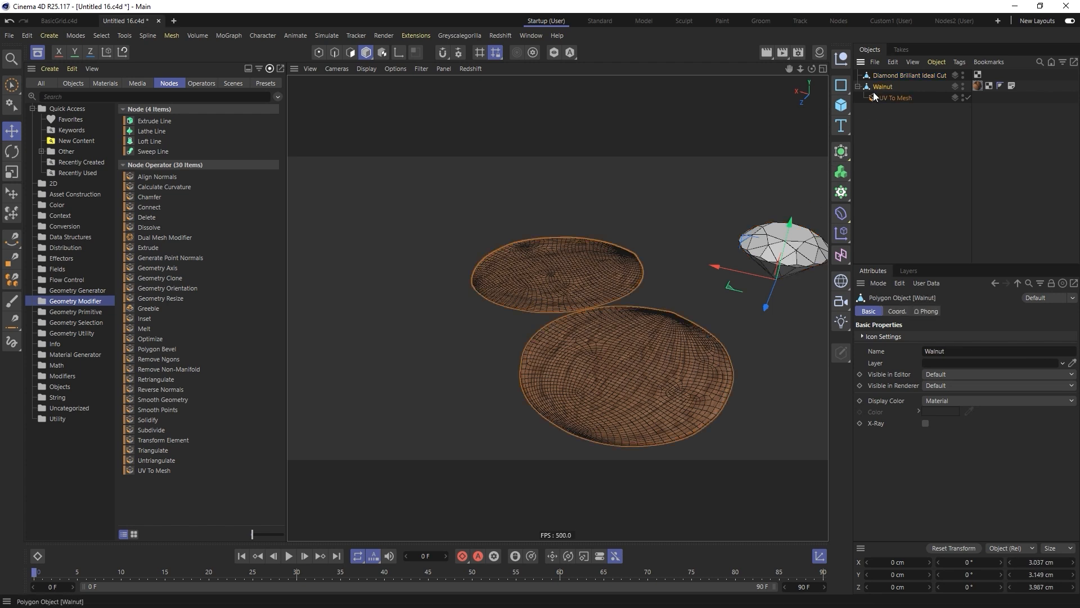
key("Delete")
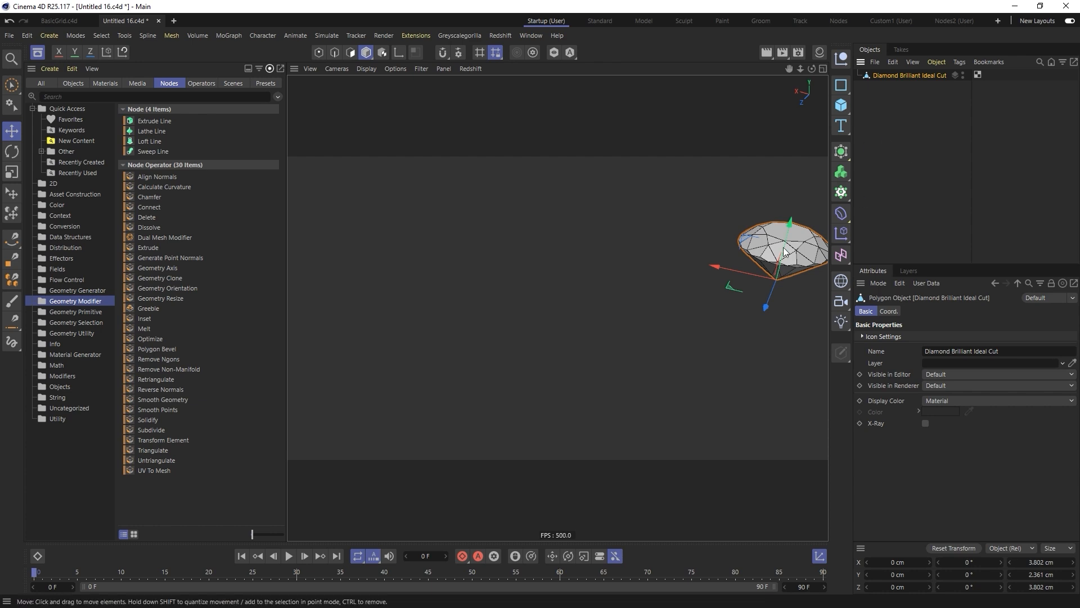
left_click_drag(785, 254, 567, 284)
scroll(566, 285, "up", 4)
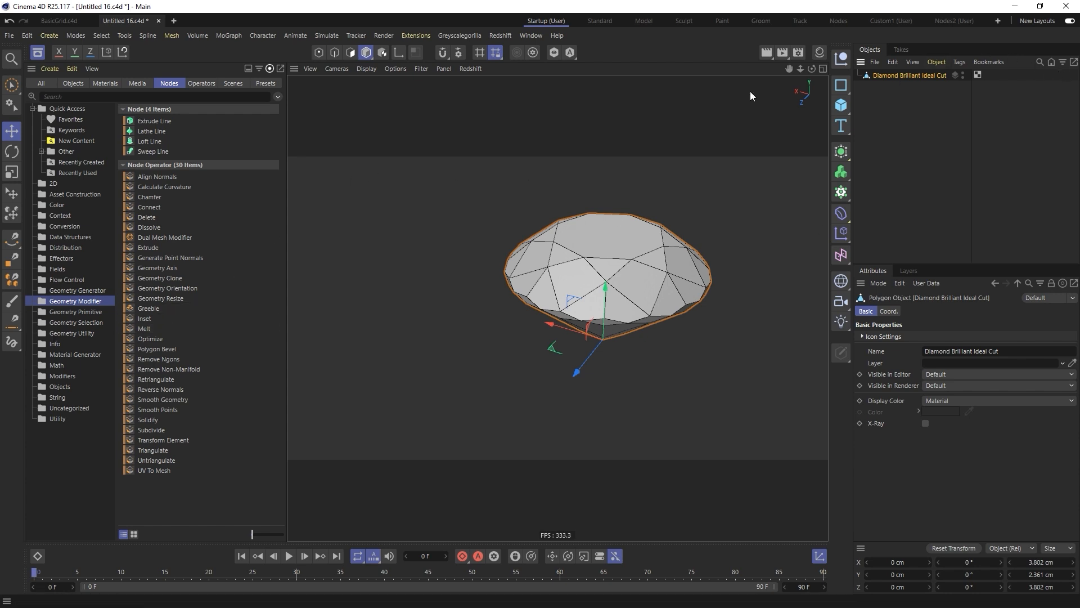
- Try the Extrude tool on a lower facet of the diamond with an offset of about 0.6 cm and undo it
left_click(351, 52)
left_click_drag(644, 336, 654, 296, "alt")
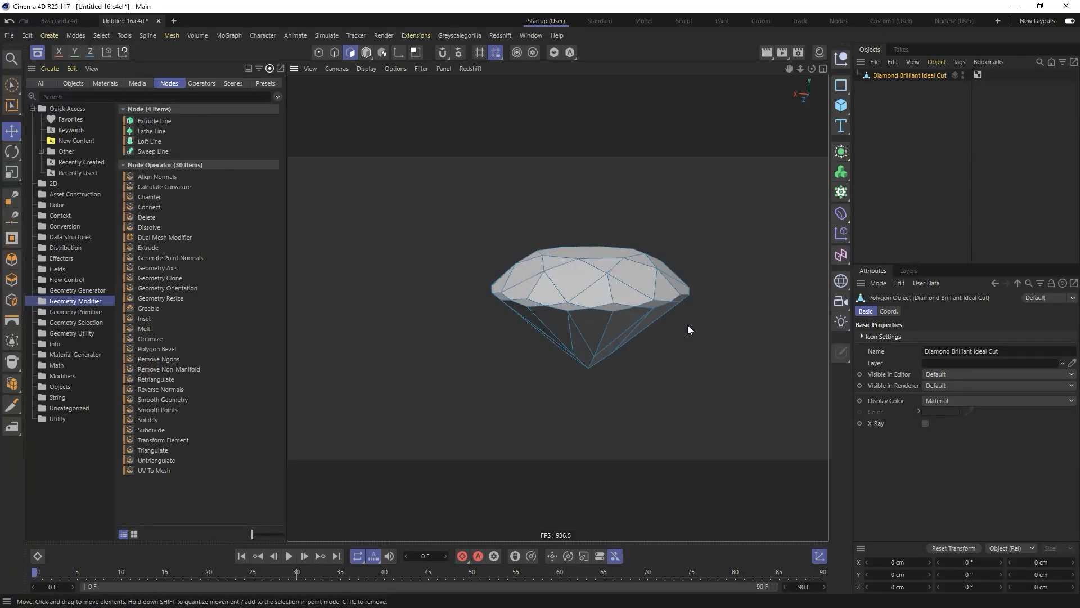
key("d")
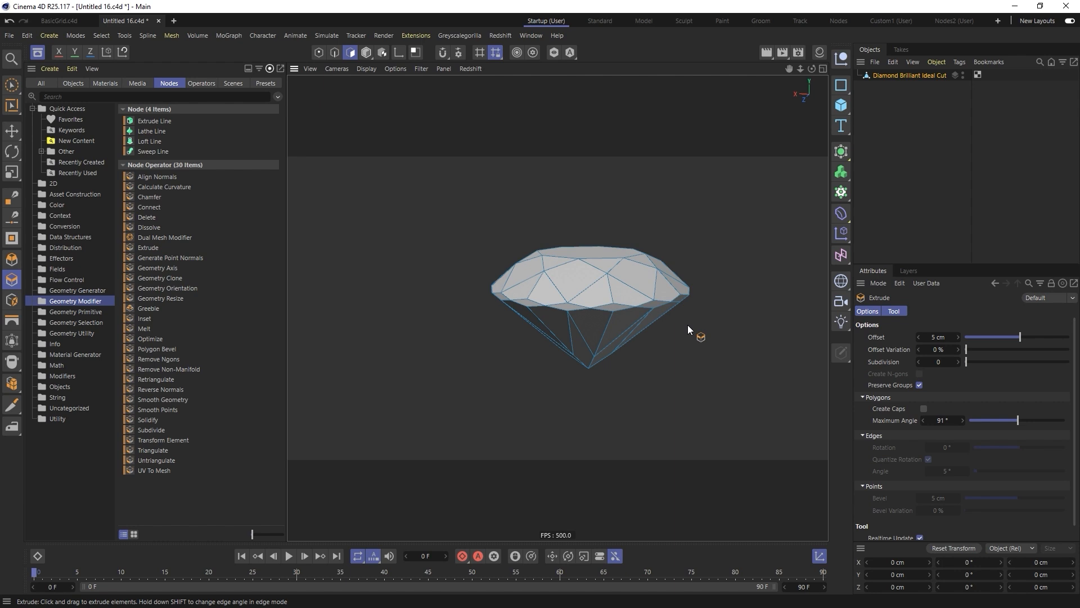
left_click(619, 341)
left_click_drag(619, 341, 651, 336)
key("ctrl+z")
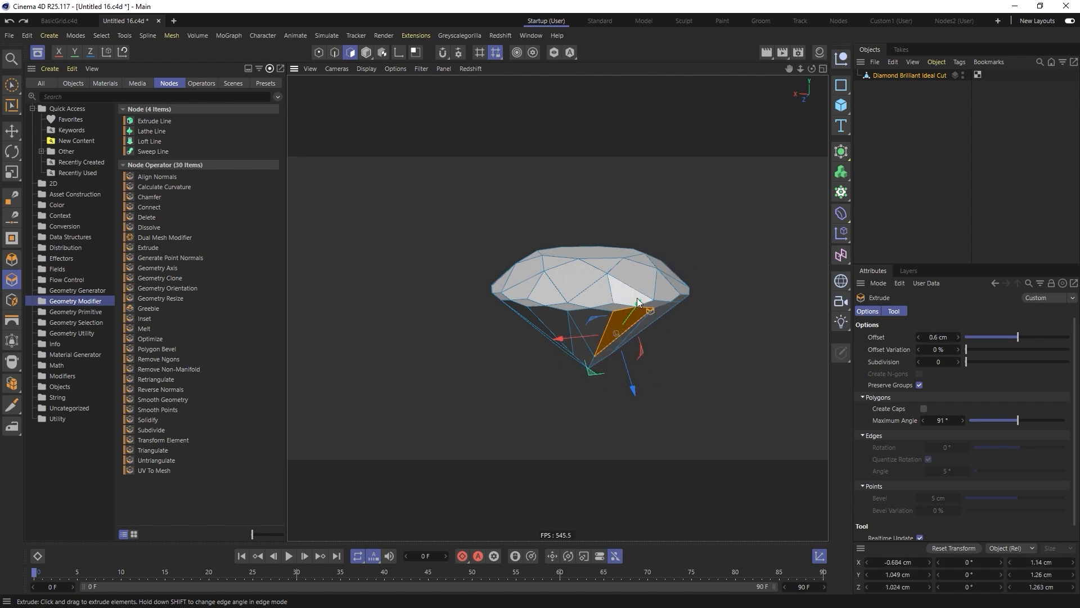
left_click(697, 258)
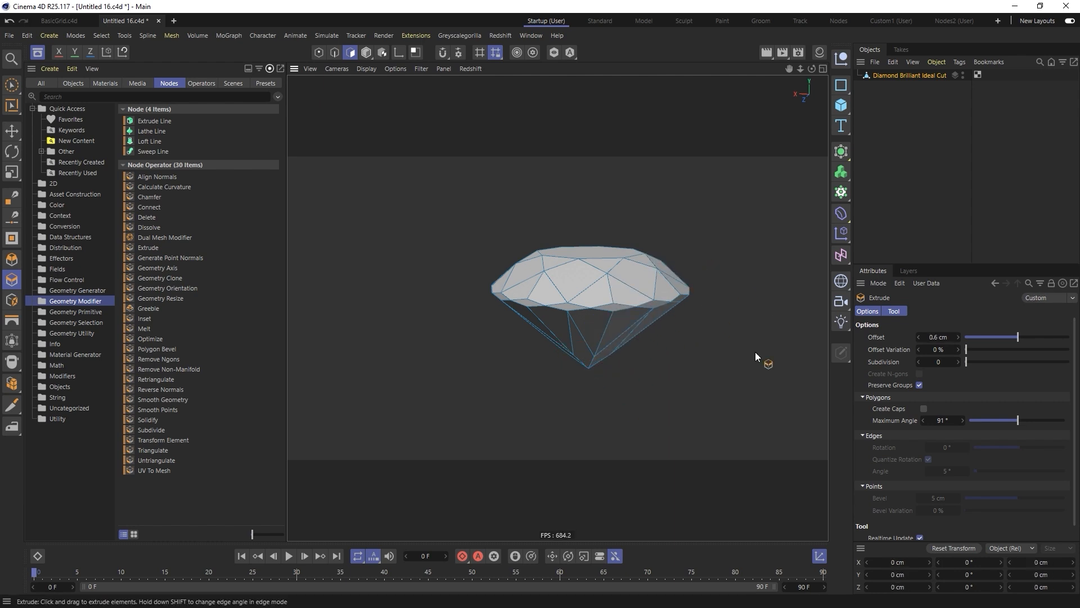
left_click_drag(719, 283, 701, 267)
- Try the Bevel tool on all polygons of the diamond with an offset of about 0.23 cm and undo it
key("m")
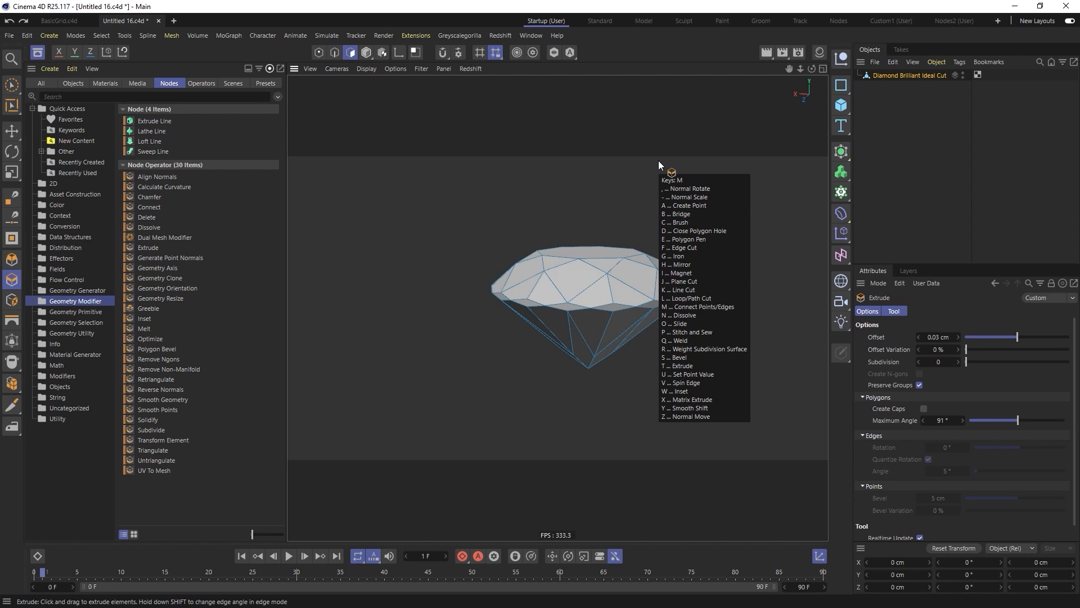
key("s")
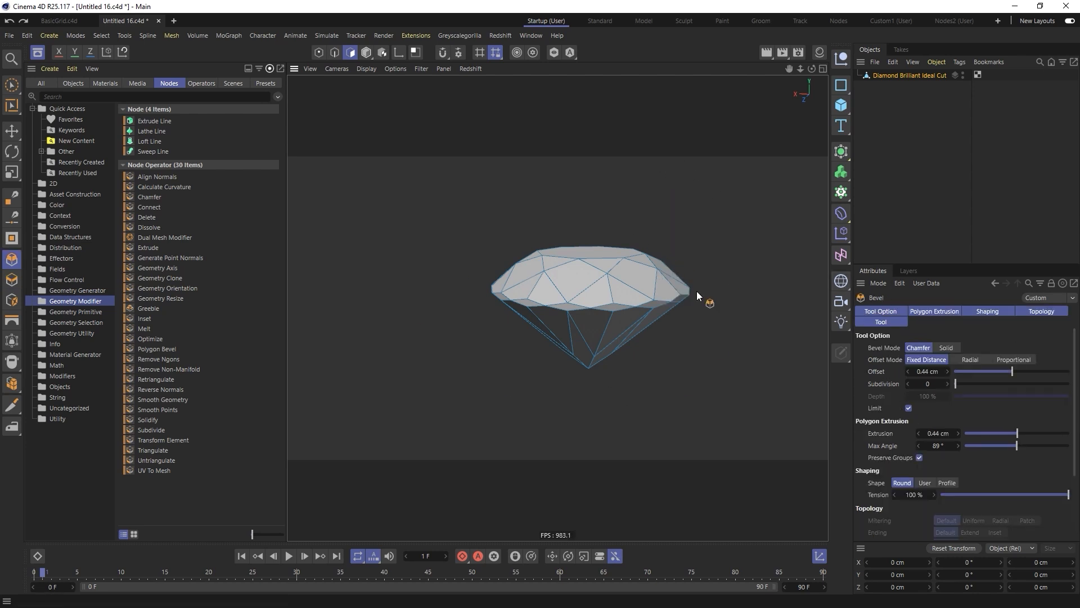
left_click_drag(709, 251, 734, 250)
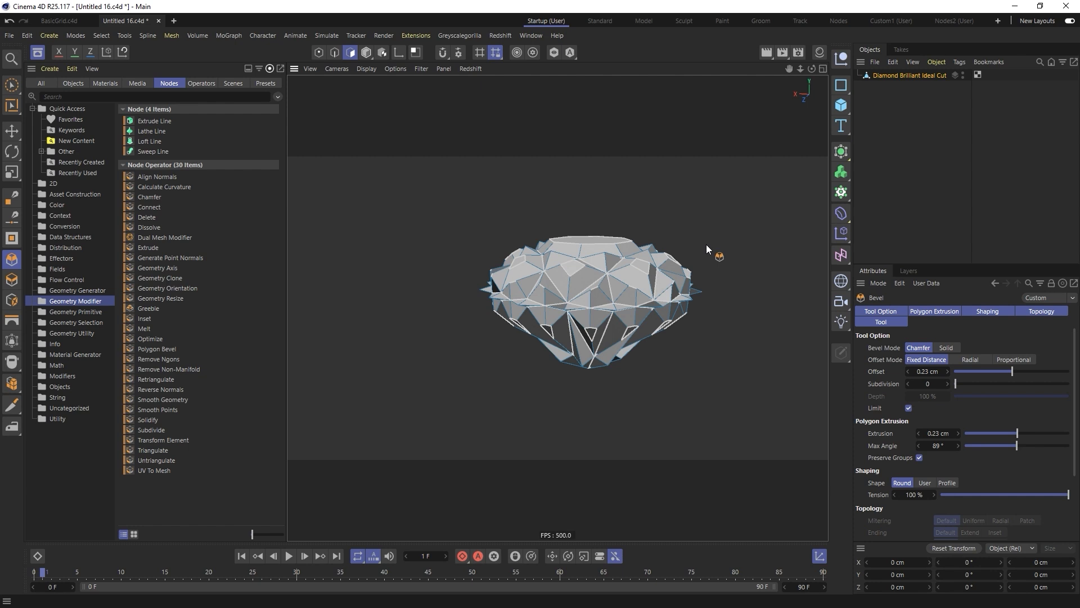
key("ctrl+z")
- Try a bevel of about 0.05 cm on a single upper facet, undo it and clear the selection
left_click(632, 283)
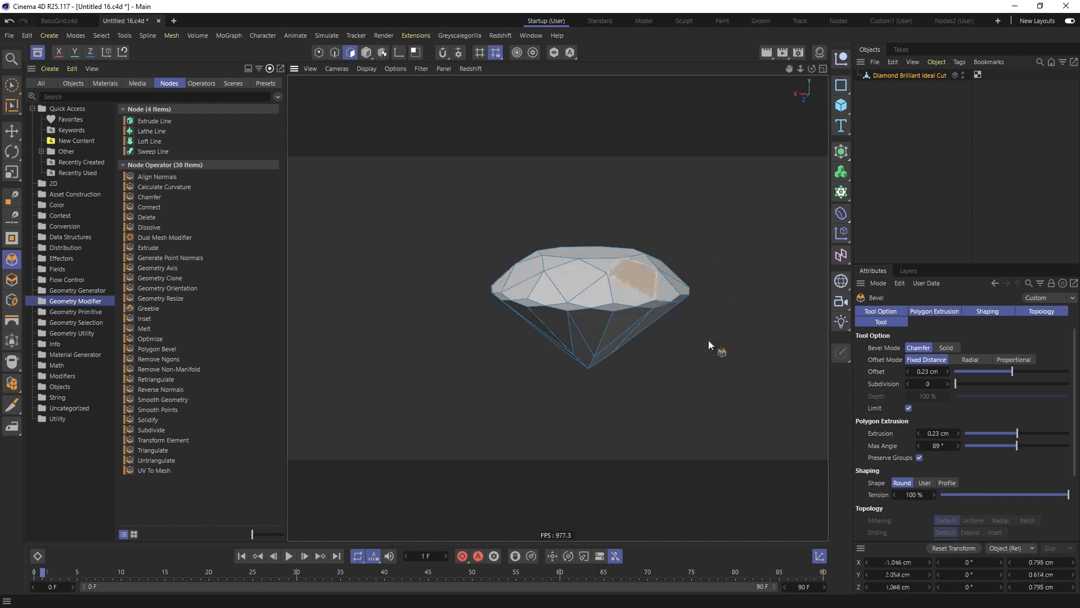
mouse_move(710, 374)
left_mouse_down()
mouse_move(724, 374)
mouse_move(712, 372)
left_mouse_up()
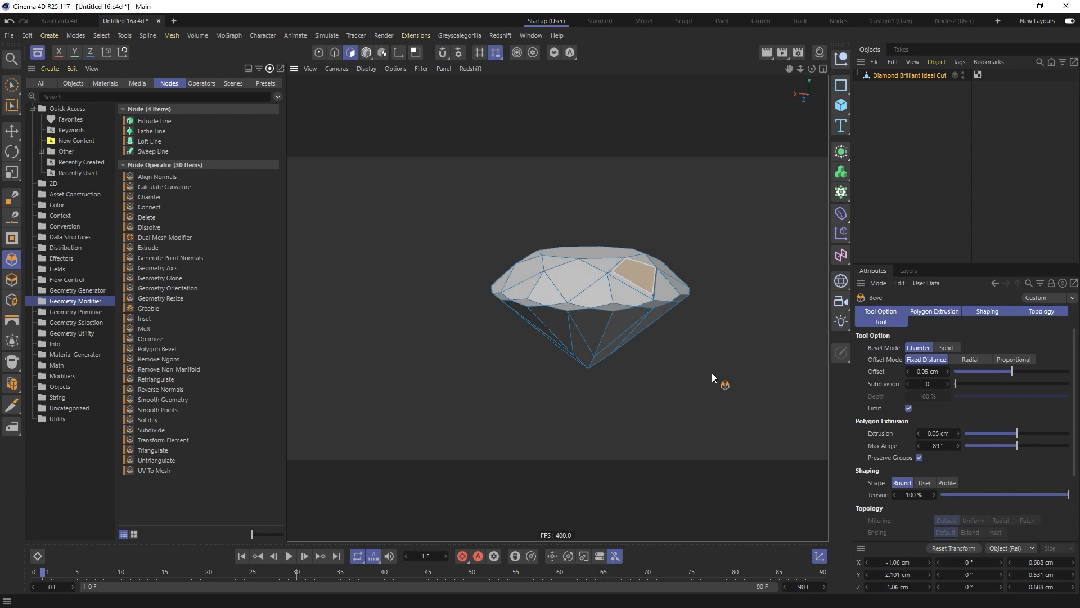
key("ctrl+z")
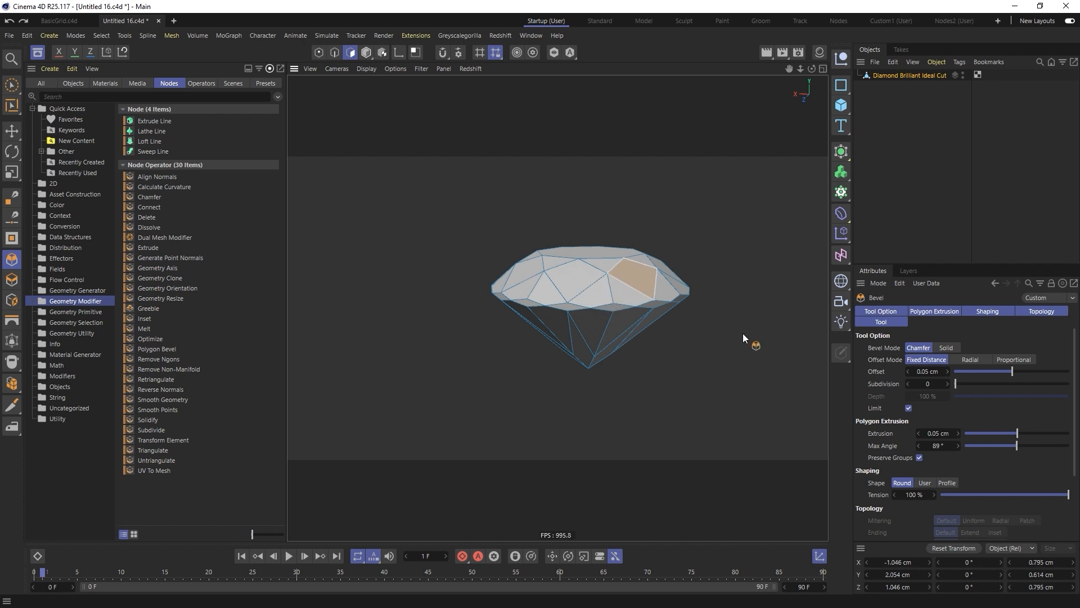
left_click(804, 201)
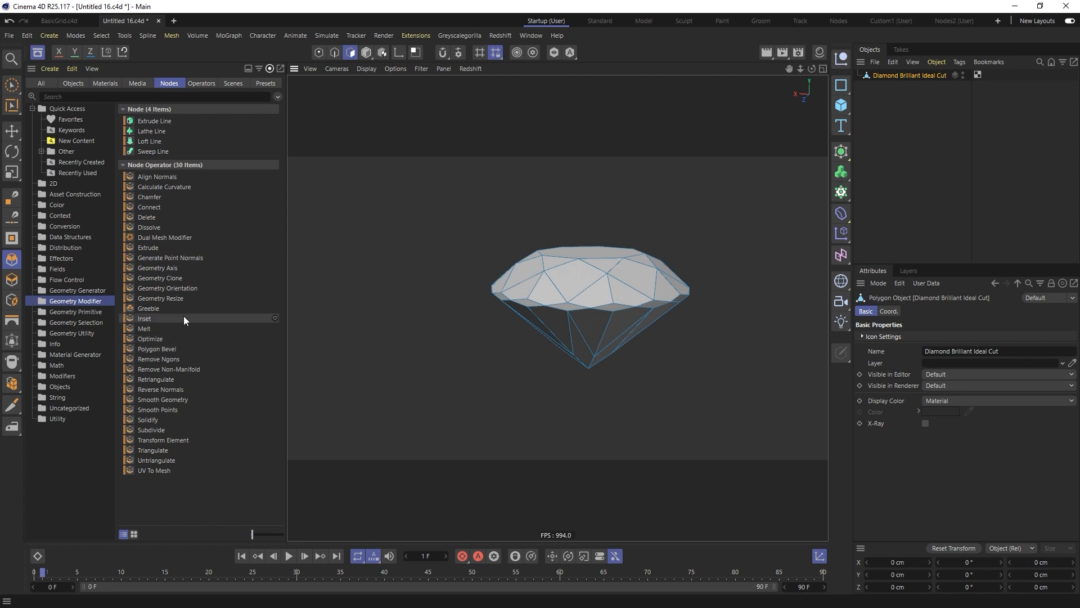
- Add an Inset modifier under the Diamond Brilliant Ideal Cut with Proportional off and an inset of 0.1 cm
mouse_move(142, 316)
left_mouse_down()
mouse_move(704, 210)
mouse_move(919, 78)
mouse_move(909, 73)
left_mouse_up()
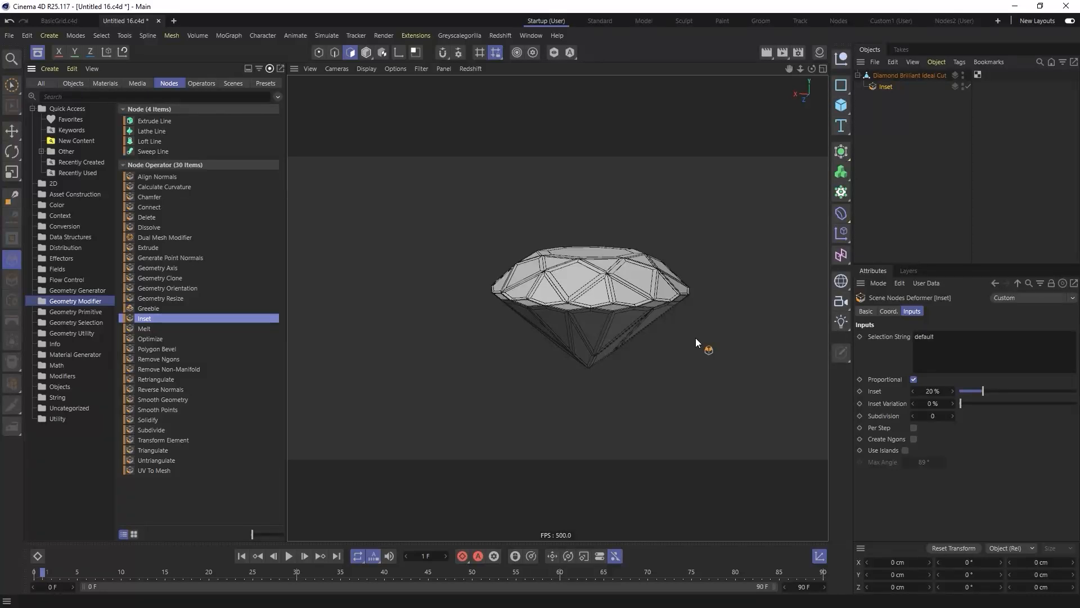
left_click(913, 379)
left_click(933, 390)
key("BackSpace")
key("Return")
key("ctrl+z")
double_click(942, 390)
type("0.1")
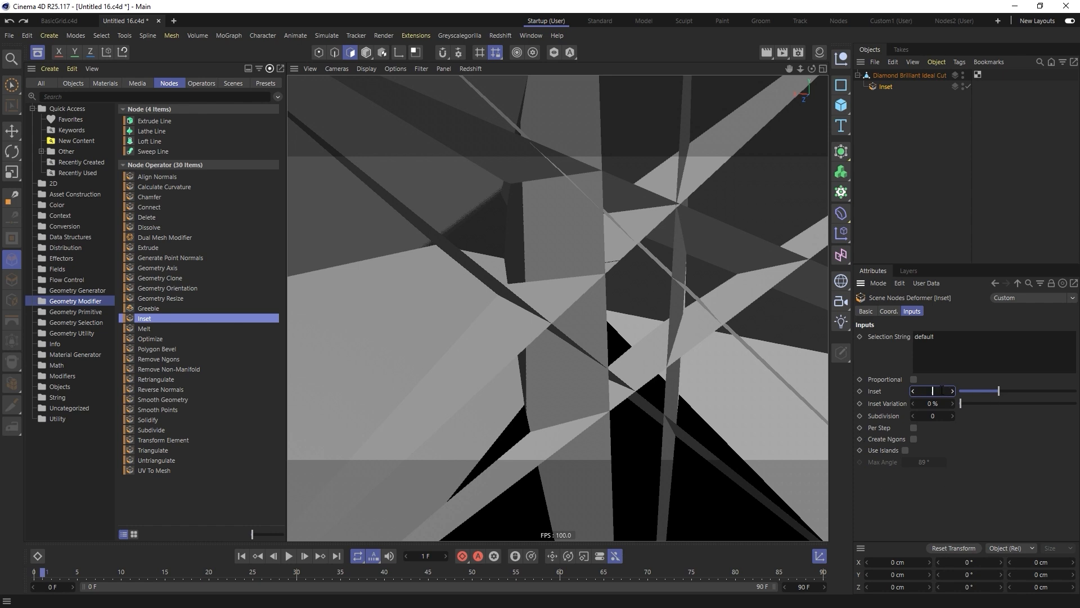
key("Return")
- Add a Delete modifier below Inset under the diamond and disable both modifiers
scroll(626, 266, "up", 5)
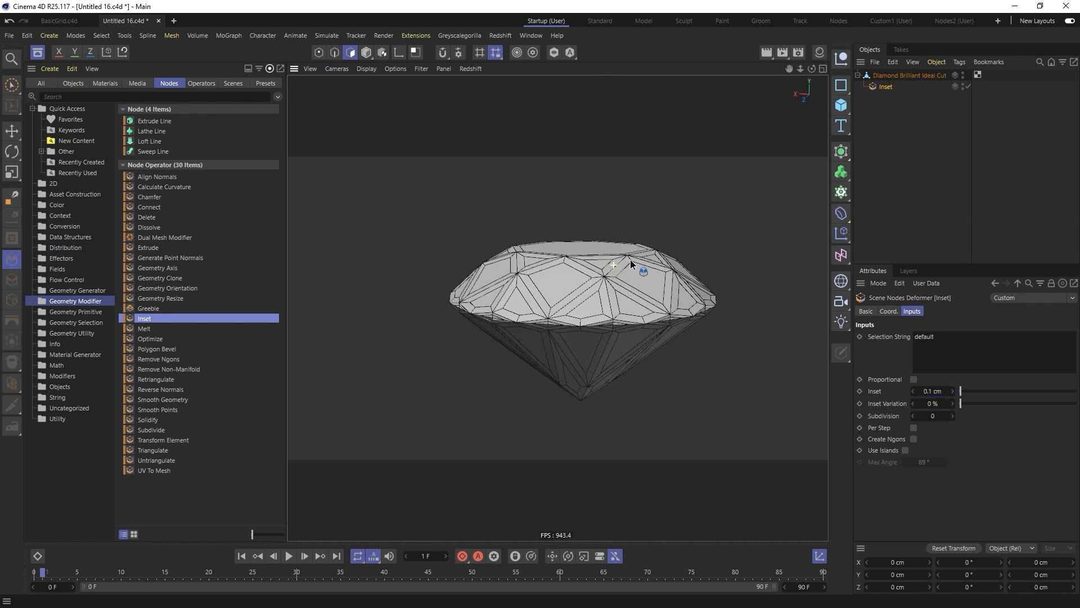
left_click_drag(617, 279, 622, 323, "alt")
scroll(622, 328, "up", 1)
middle_click_drag(621, 329, 631, 306, "alt")
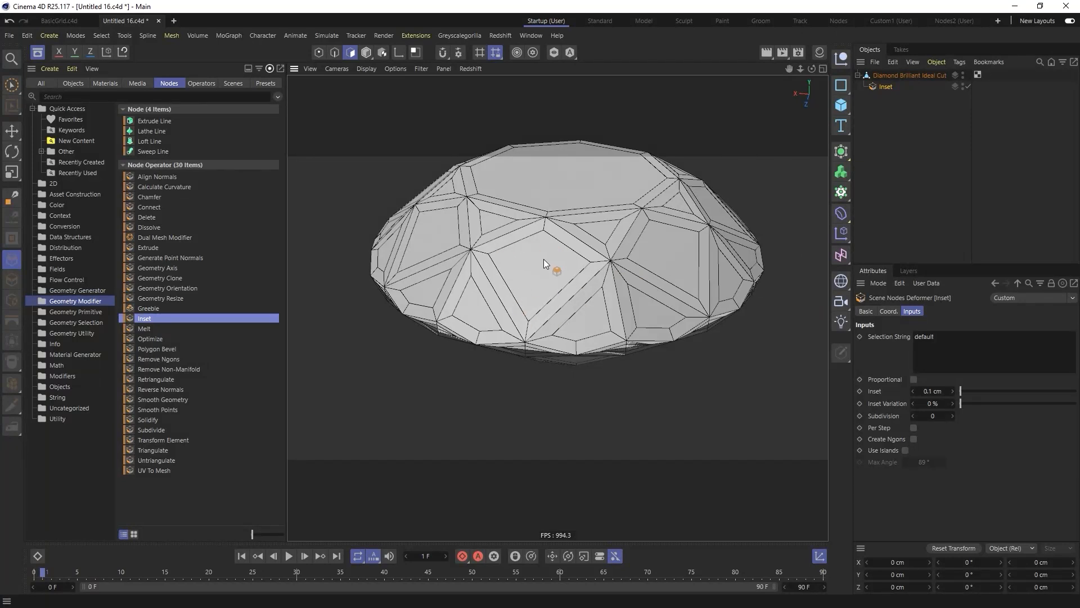
left_click(148, 217)
left_click_drag(150, 218, 889, 93)
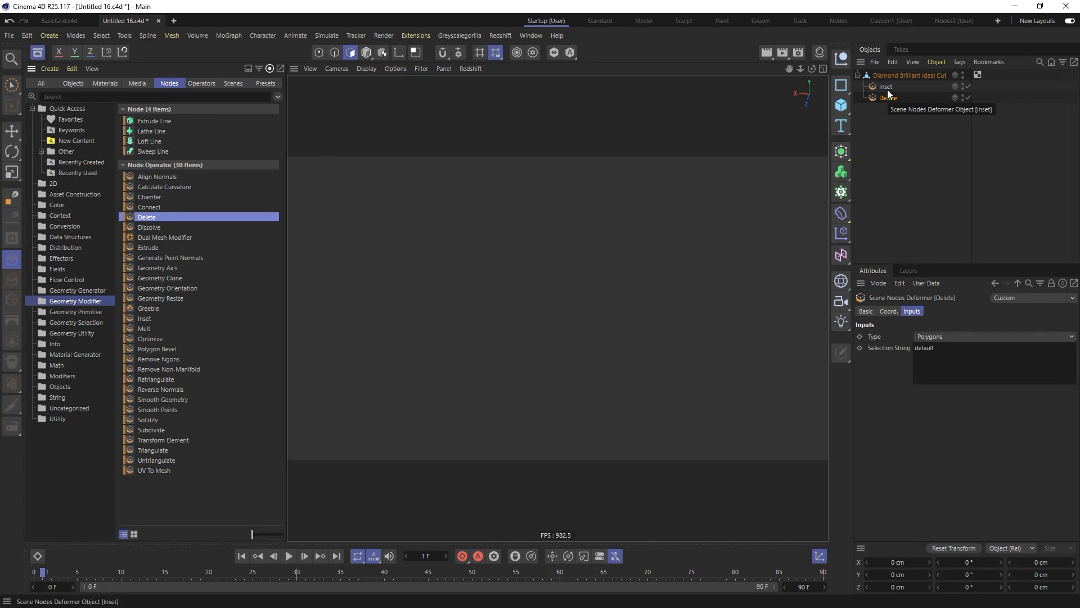
left_click_drag(967, 86, 968, 98)
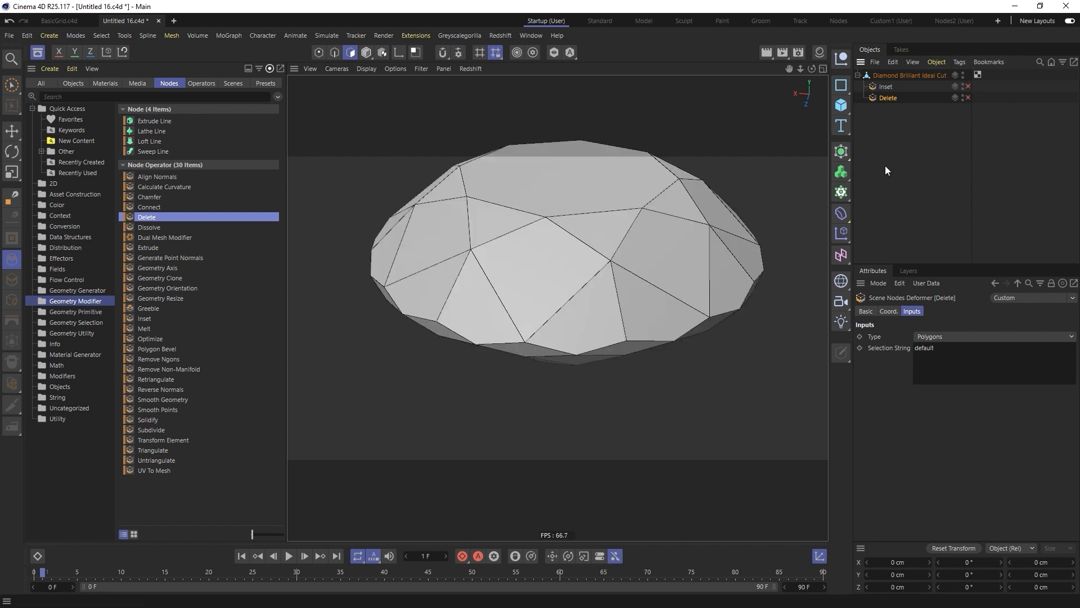
- Add a Select modifier from Geometry Selection above Inset and set its Selection String to "all"
left_click(49, 324)
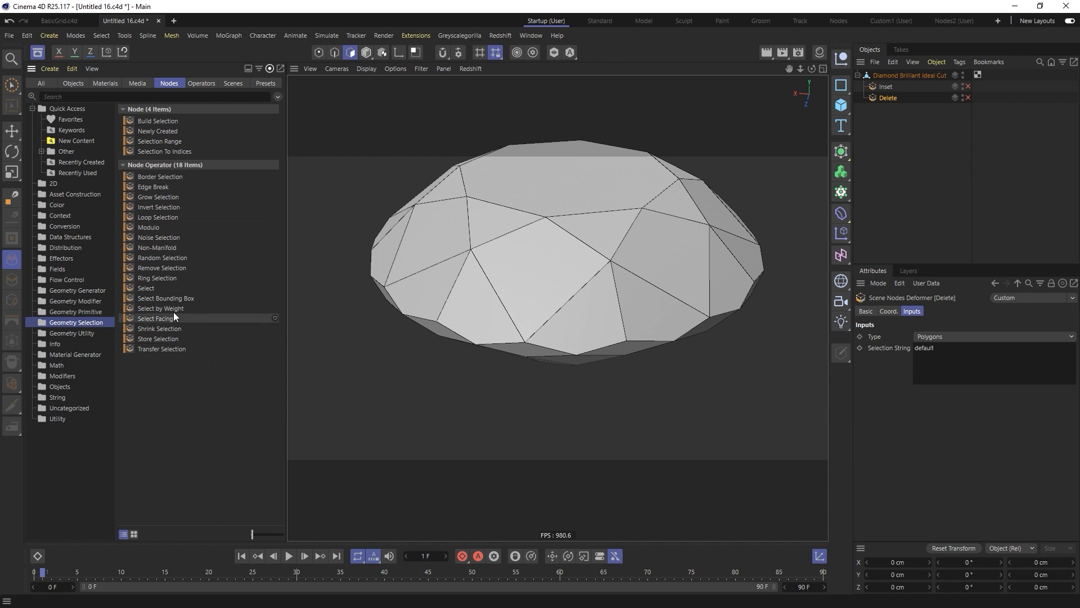
left_click(144, 289)
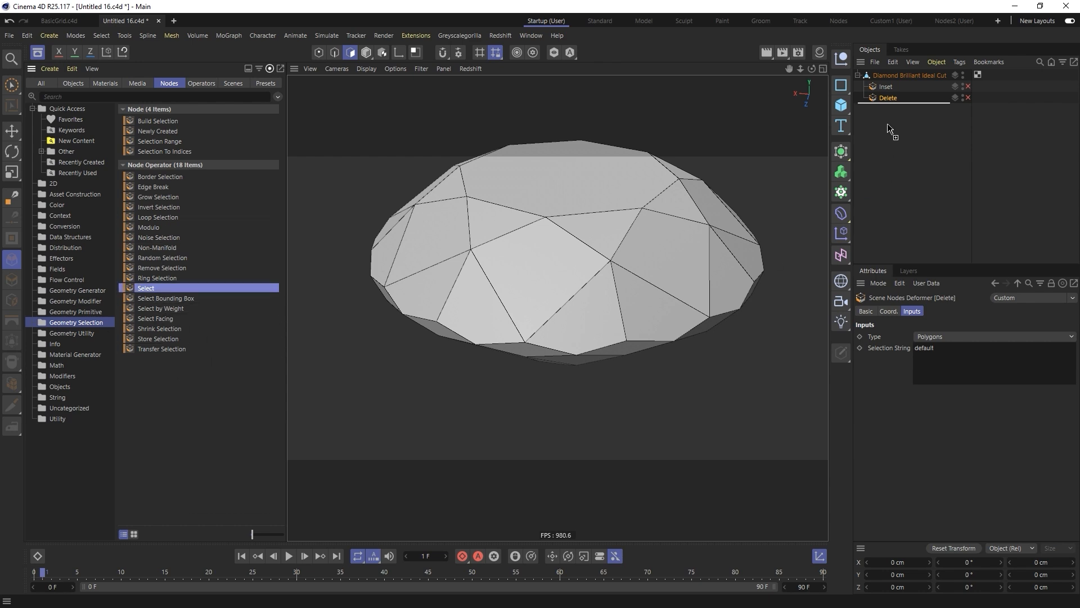
left_click_drag(893, 80, 894, 80)
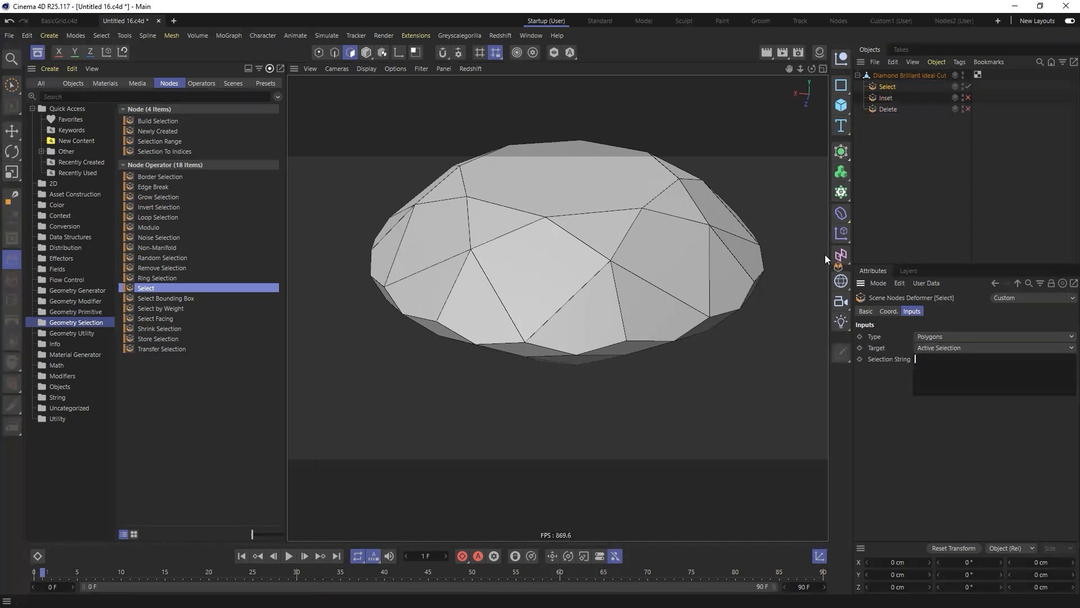
type("all")
- Re-enable the Inset modifier under the diamond
left_click(880, 77)
left_click(881, 85)
left_click(881, 98)
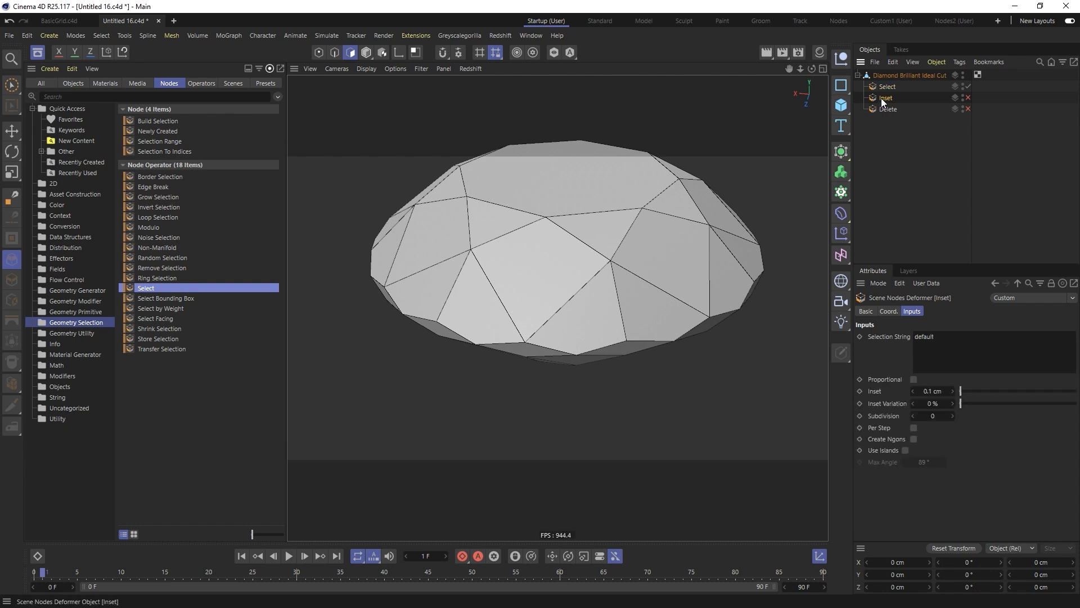
left_click(969, 98)
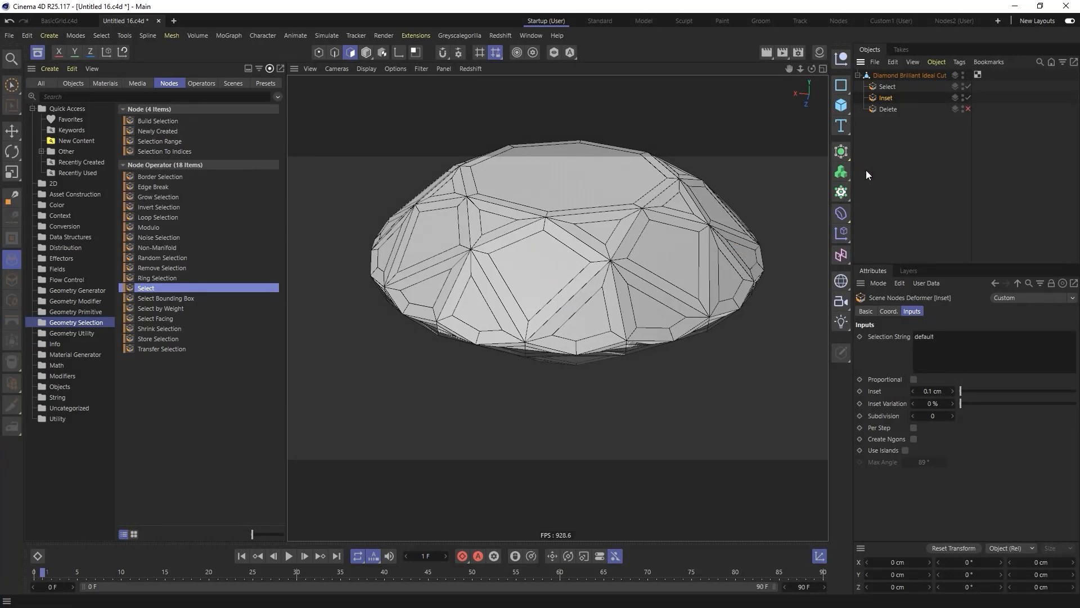
- Re-enable the Delete modifier to inspect the hollow diamond, and disable the Select, Inset and Delete modifiers
left_click(968, 108)
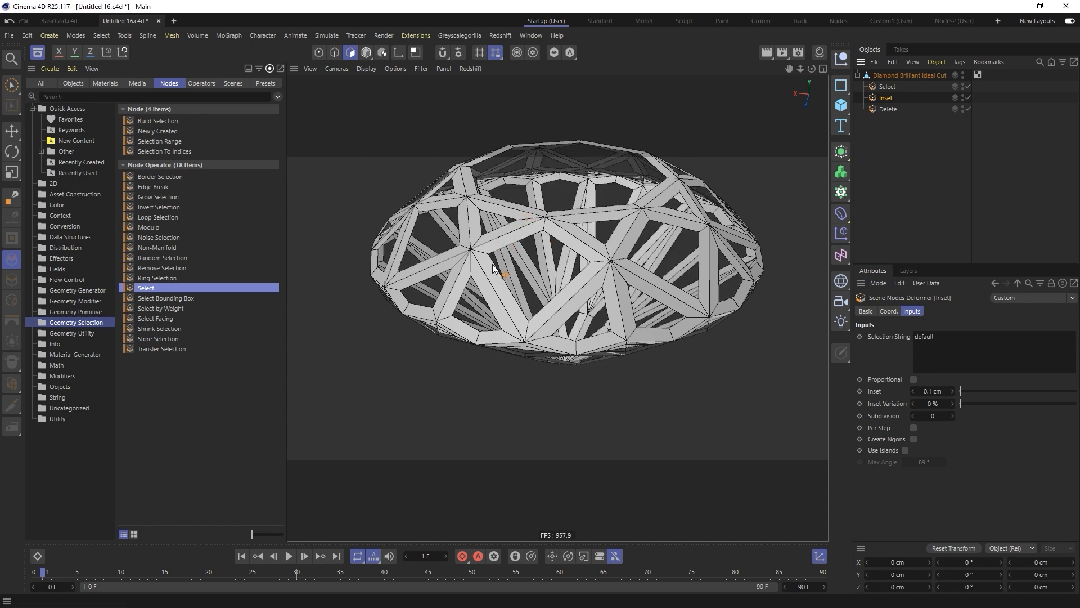
left_click_drag(581, 167, 628, 230, "alt")
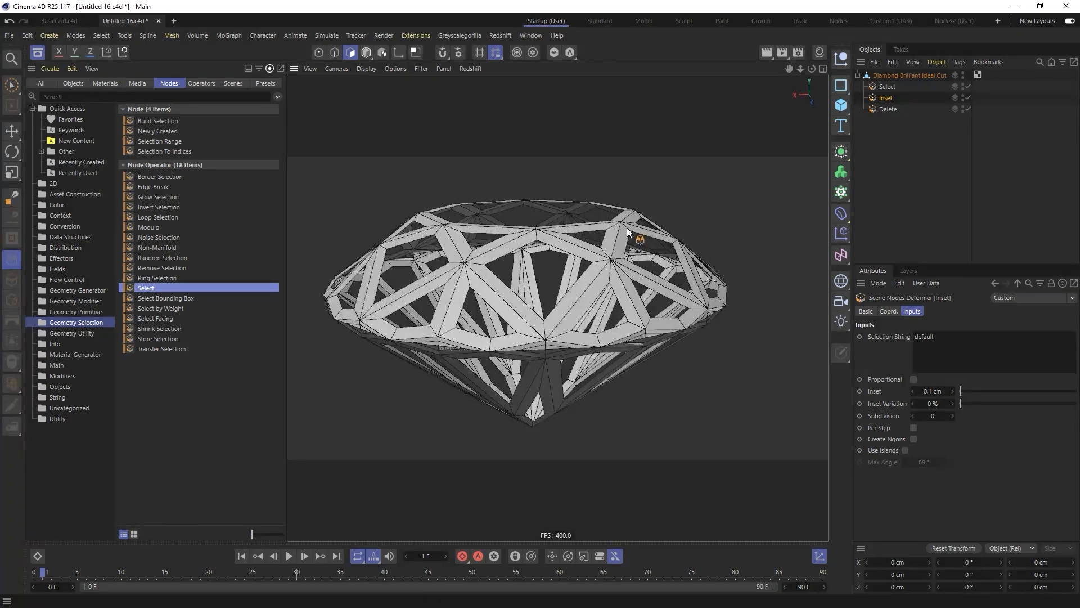
left_click(967, 86)
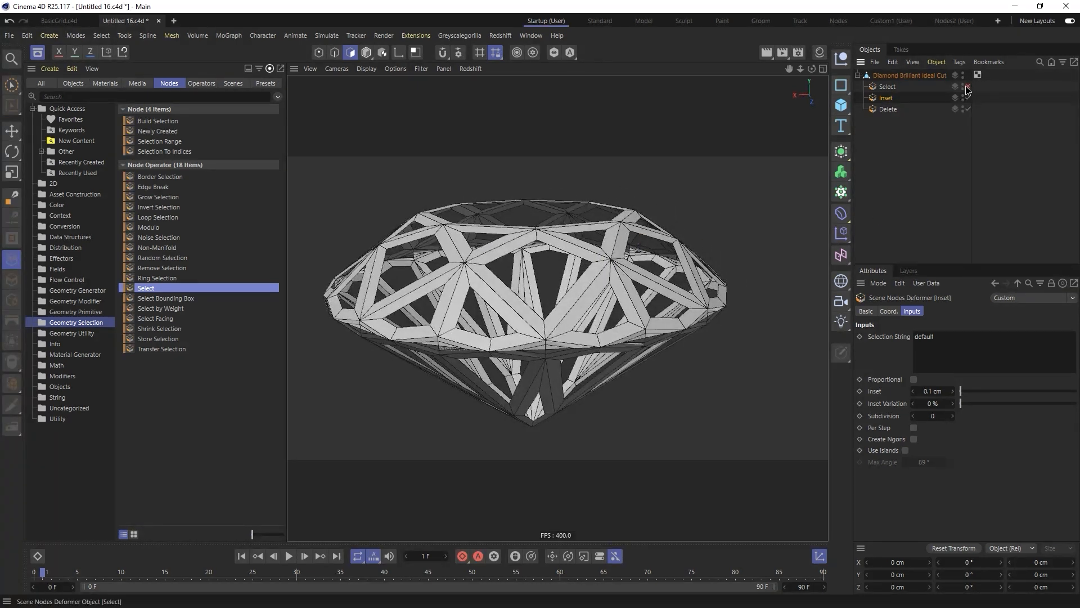
left_click_drag(966, 86, 968, 109)
- Try a manual Inset of 0.06 cm on all polygons of the diamond and delete the inset faces
left_click(900, 74)
left_click(575, 279)
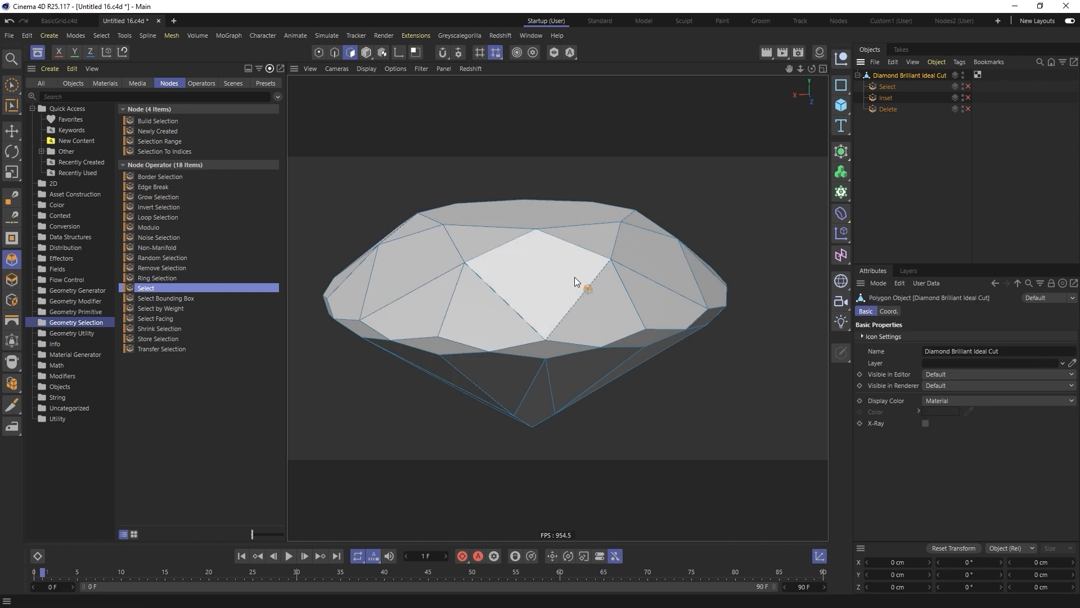
key("ctrl+a")
key("i")
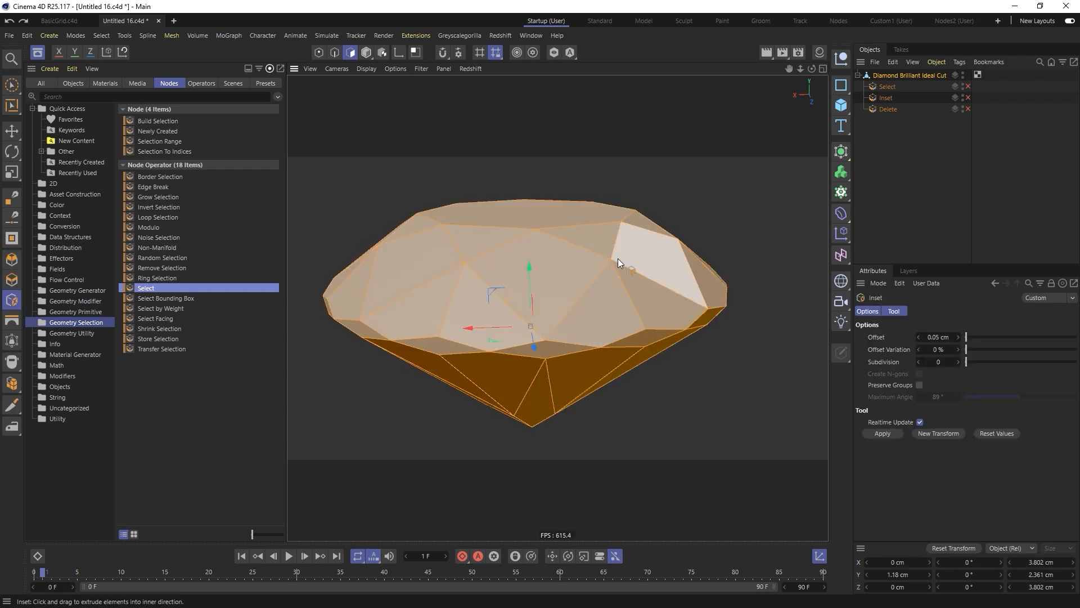
mouse_move(688, 234)
left_mouse_down()
mouse_move(676, 234)
mouse_move(688, 234)
left_mouse_up()
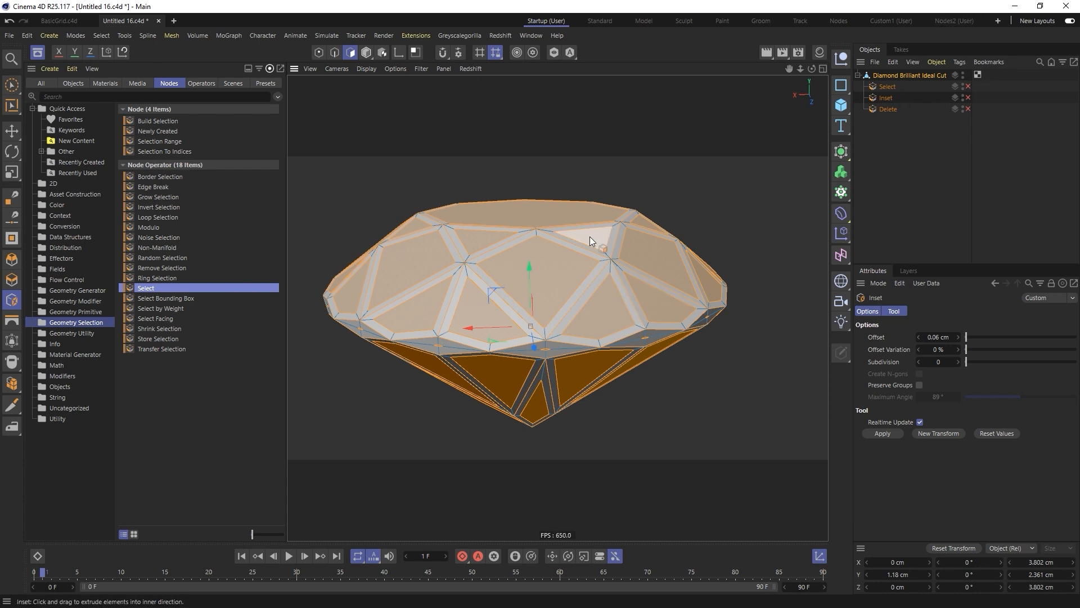
key("Delete")
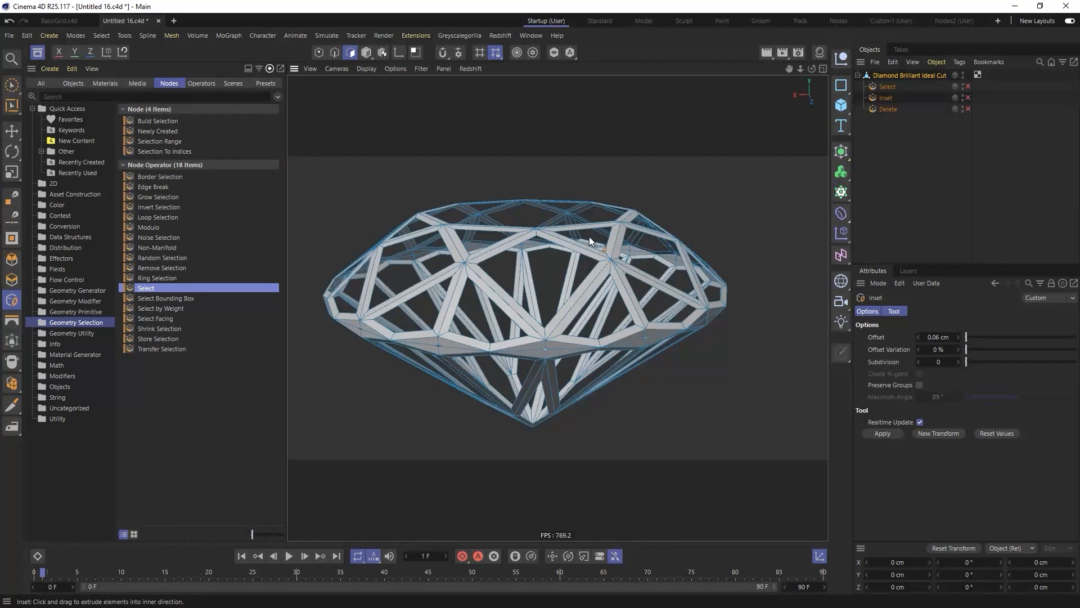
key("ctrl+z")
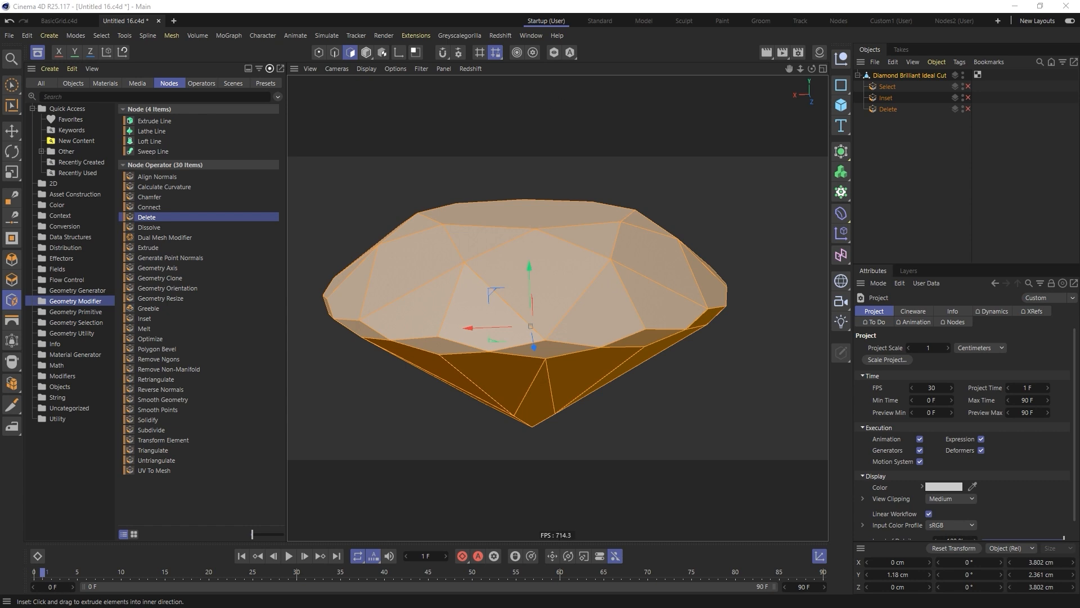
- Open the FUIGraphSpline_V0.9.9.c4d project in the Nodes2 layout and examine the node network inside its Spline Primitive Group
left_click_drag(715, 276, 549, 217)
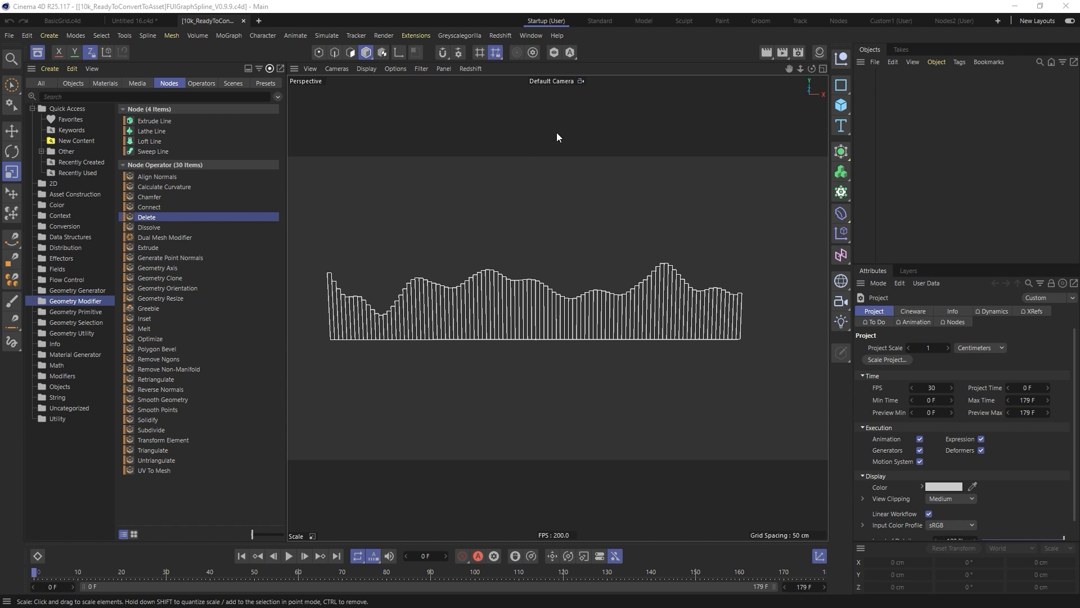
left_click(938, 21)
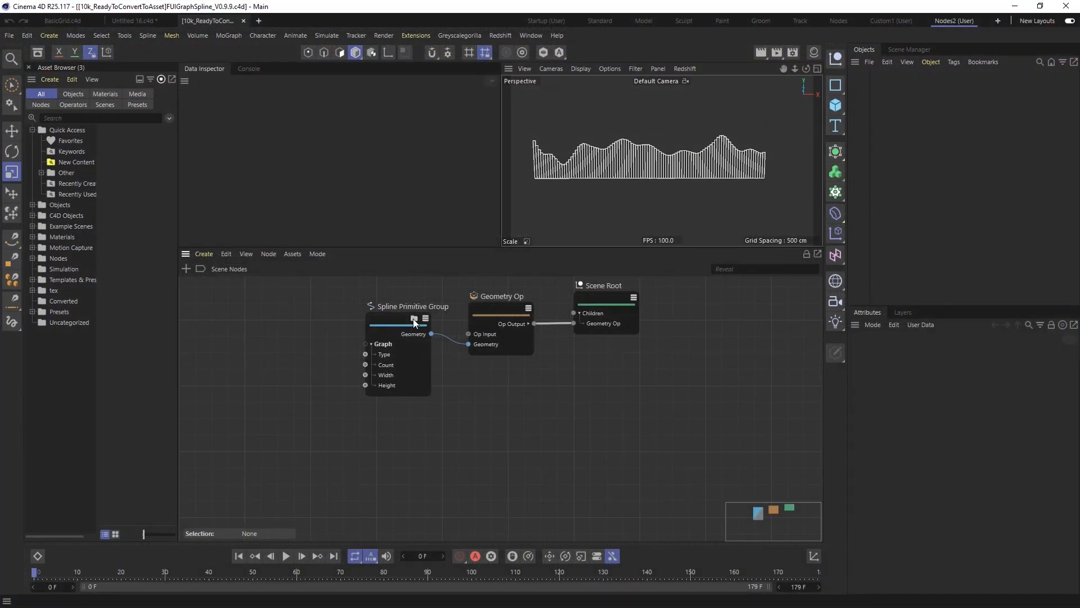
left_click(414, 321)
scroll(625, 377, "up", 5)
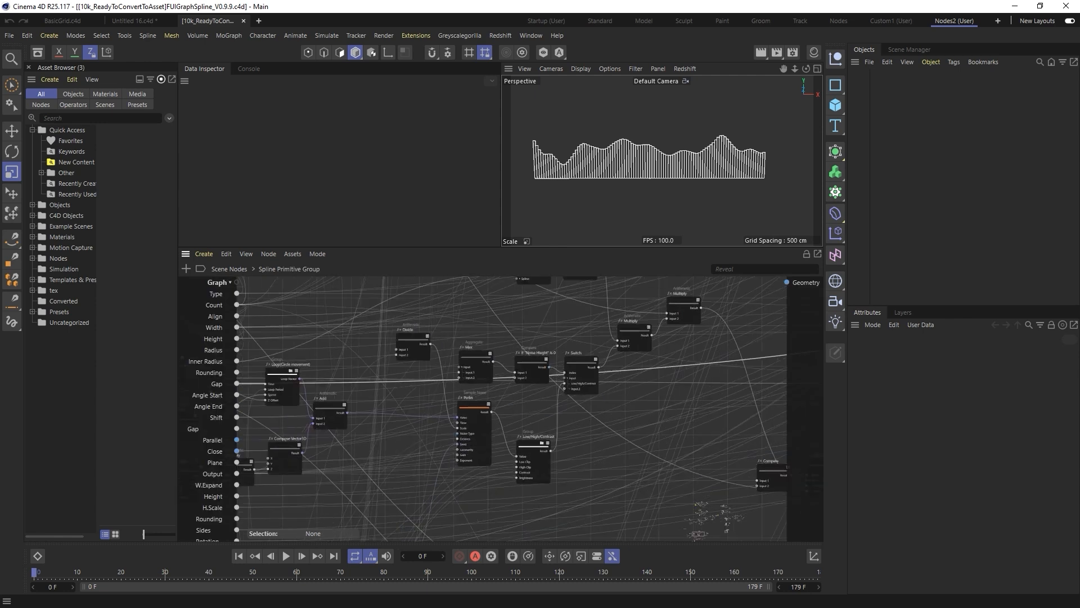
scroll(636, 373, "down", 4)
middle_click_drag(565, 381, 352, 452)
middle_click_drag(565, 339, 464, 414)
scroll(463, 408, "down", 2)
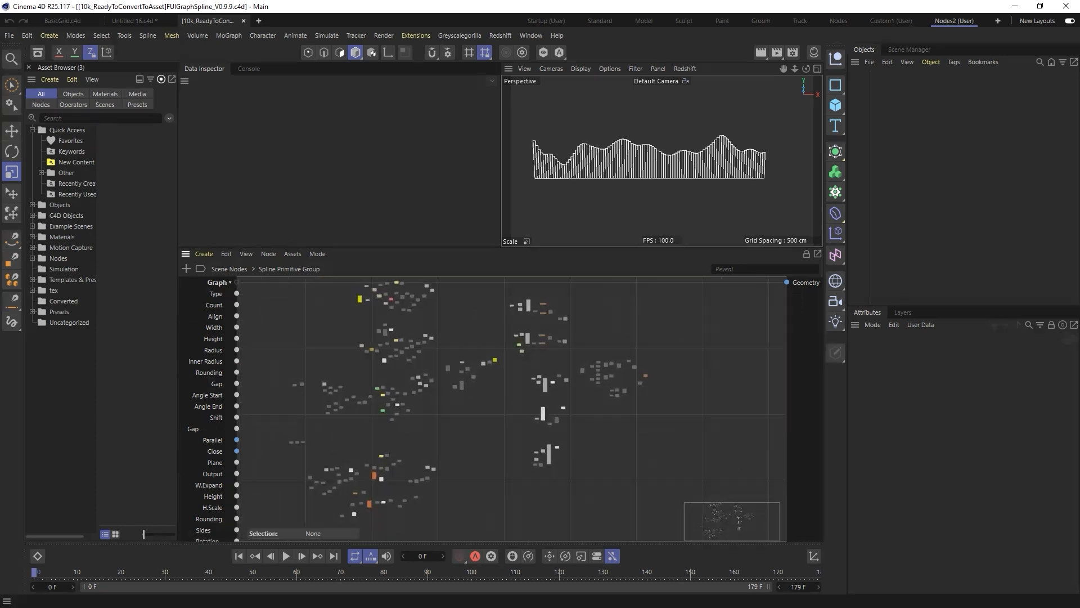
scroll(491, 432, "up", 3)
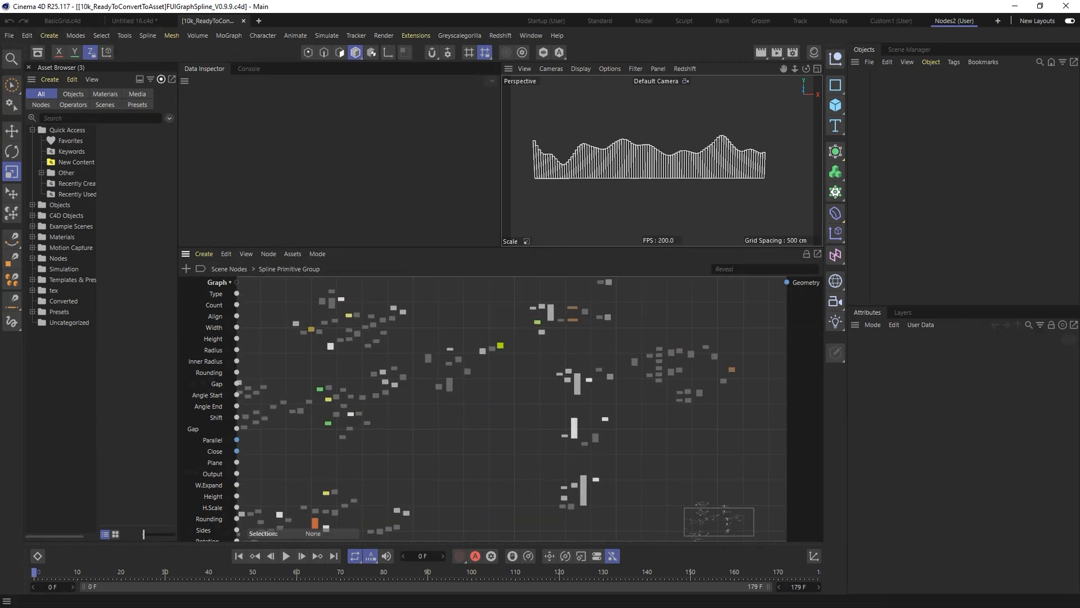
scroll(491, 432, "up", 4)
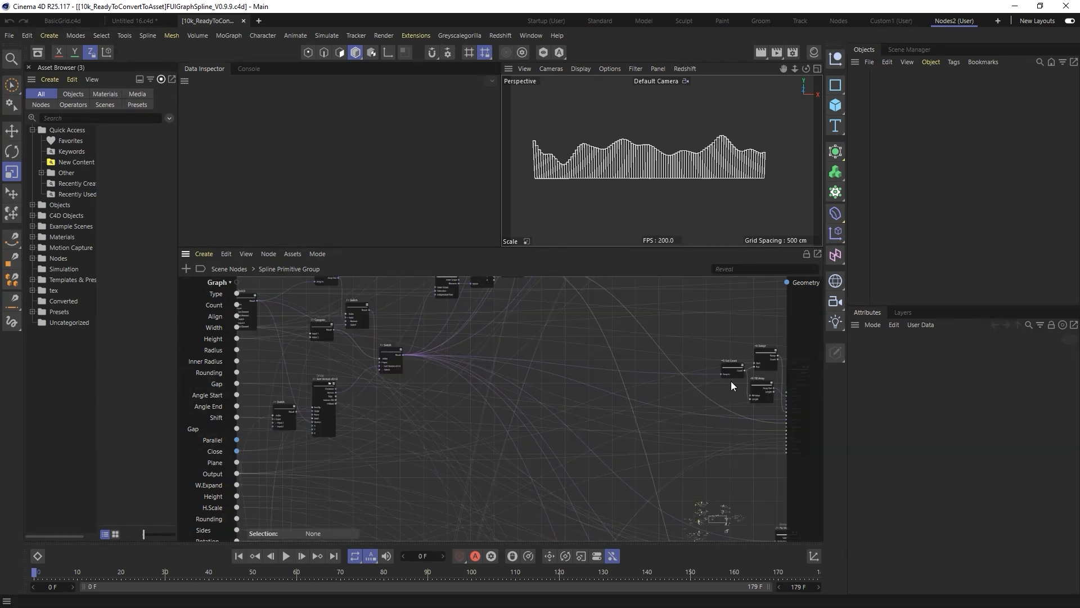
scroll(542, 356, "up", 2)
- Examine the Bar node inside the Spline Primitive Group, and return to the diamond project in the Startup layout with the graph project closed
double_click(519, 359)
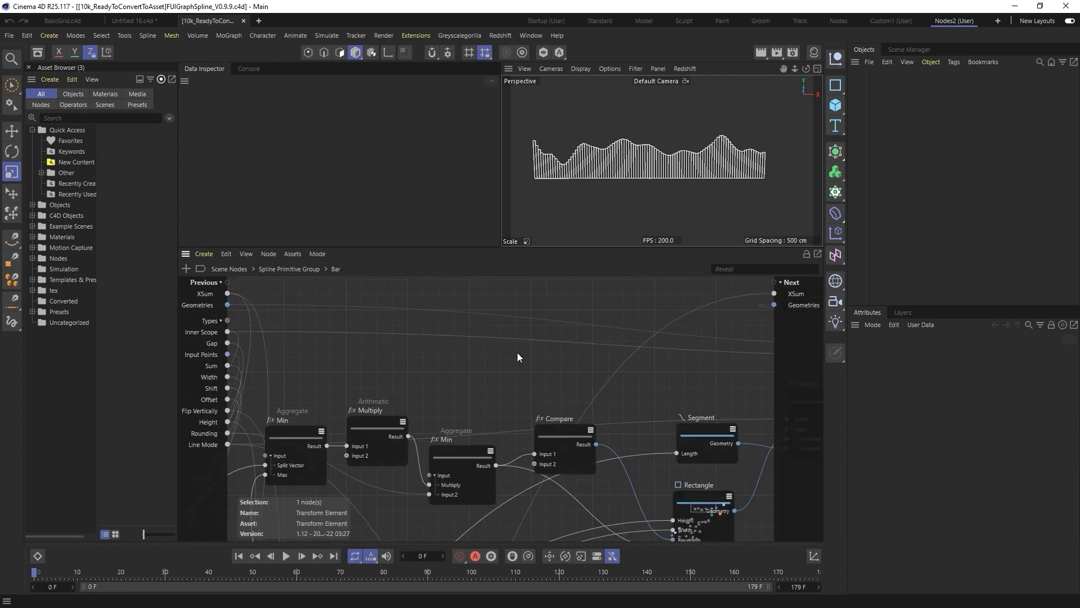
scroll(534, 395, "down", 3)
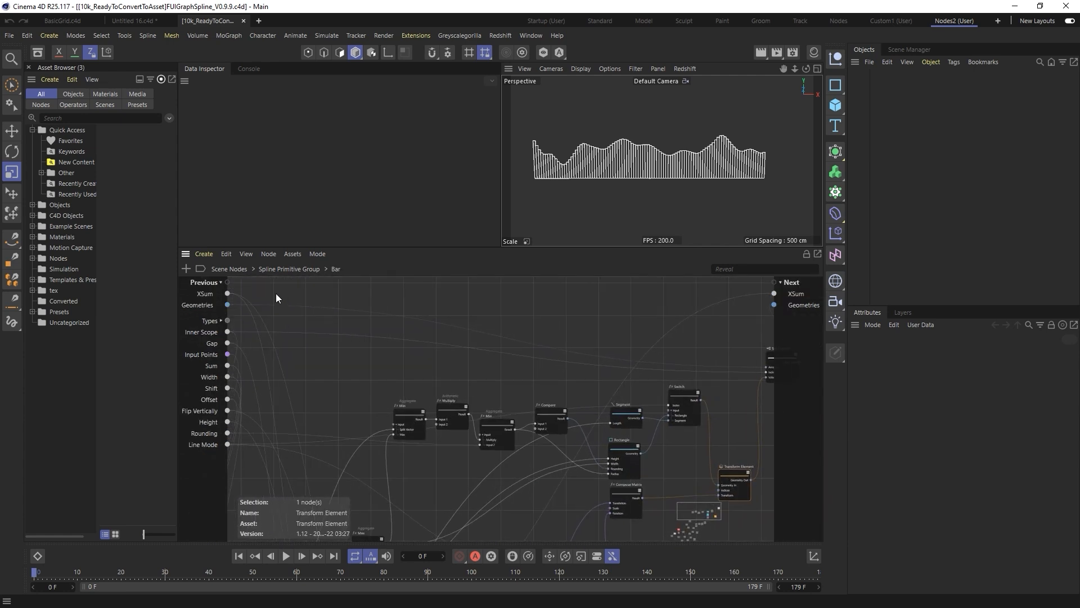
left_click(281, 269)
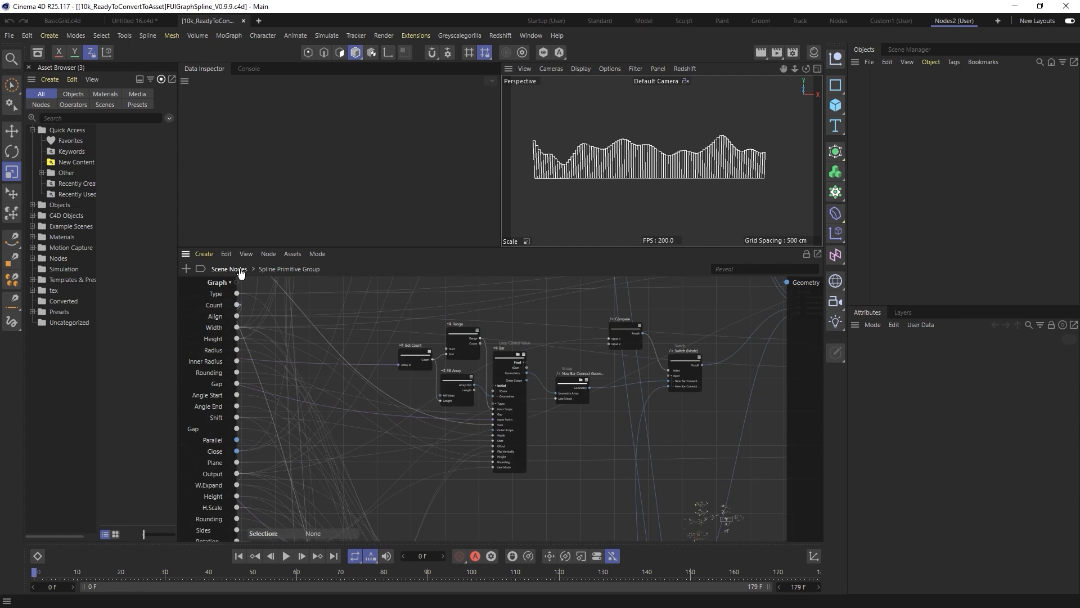
left_click(231, 270)
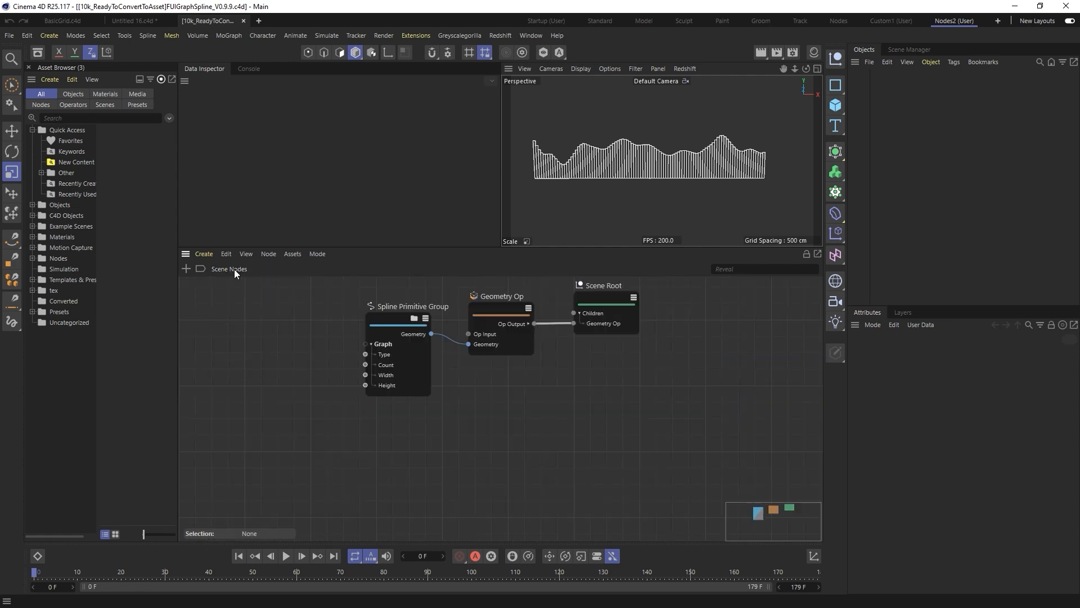
left_click(244, 21)
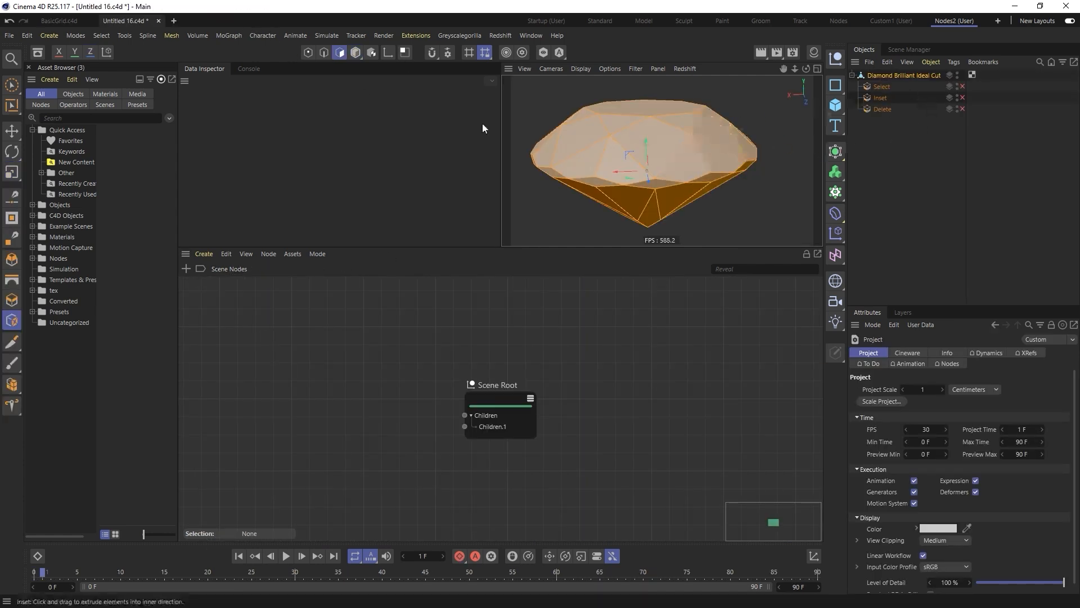
left_click(553, 23)
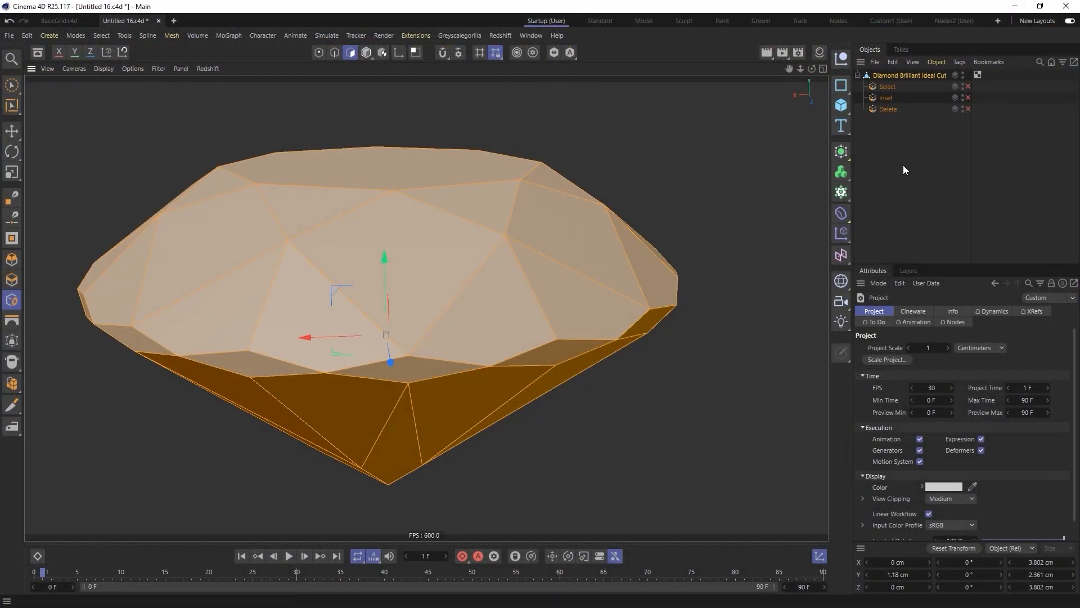
- Delete the Select, Inset and Delete modifiers from under the Diamond Brilliant Ideal Cut
left_click(869, 75)
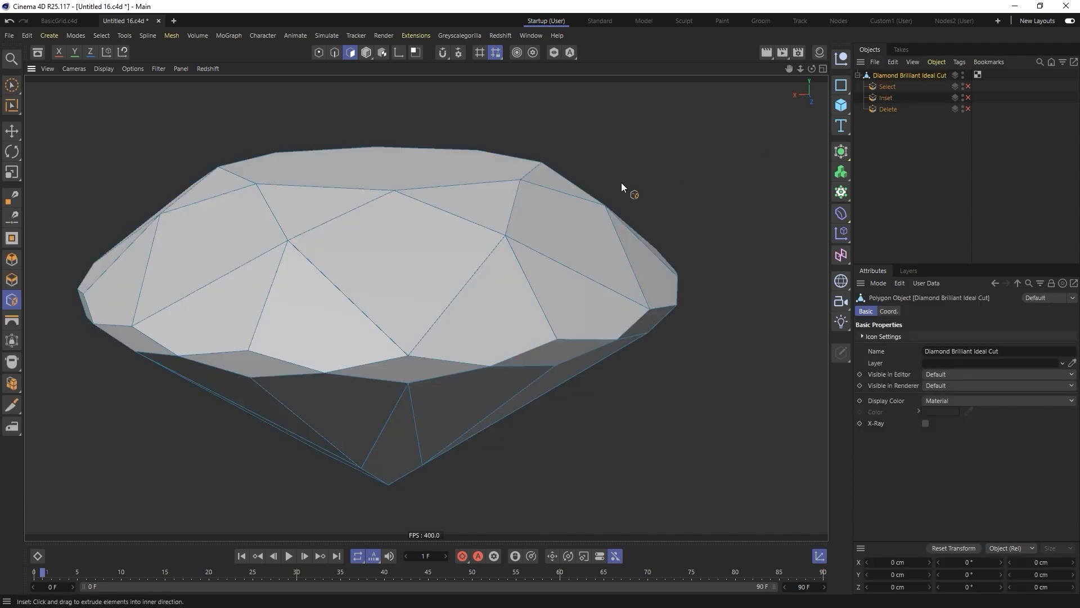
left_click(886, 87)
left_click(889, 110, "shift")
key("Delete")
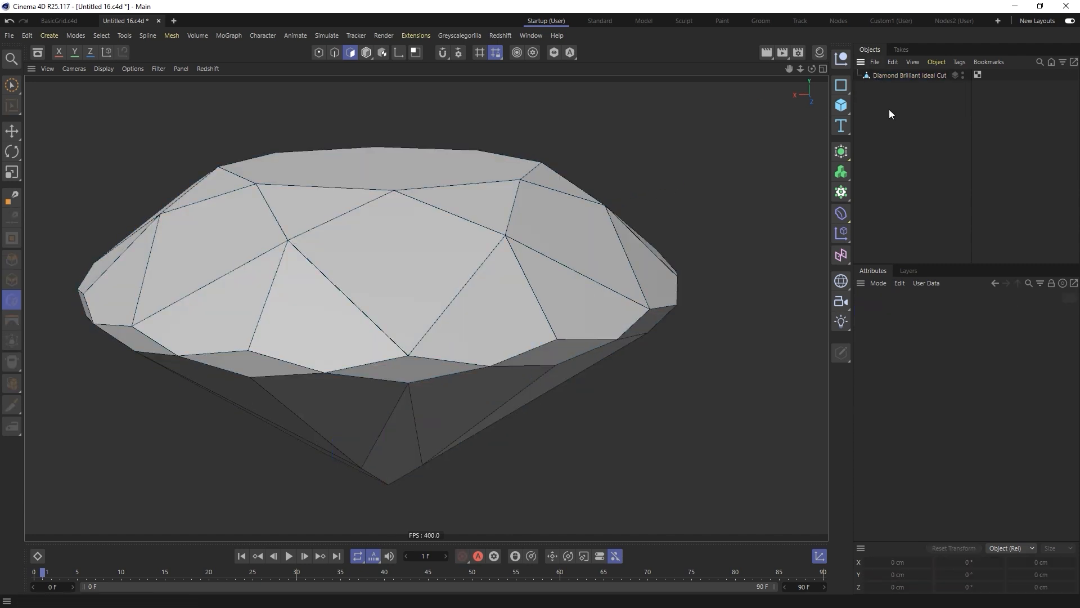
- Show the Asset Browser as a list and add a Geometry Modifier Group from Asset Construction under the Diamond Brilliant Ideal Cut
left_click(39, 54)
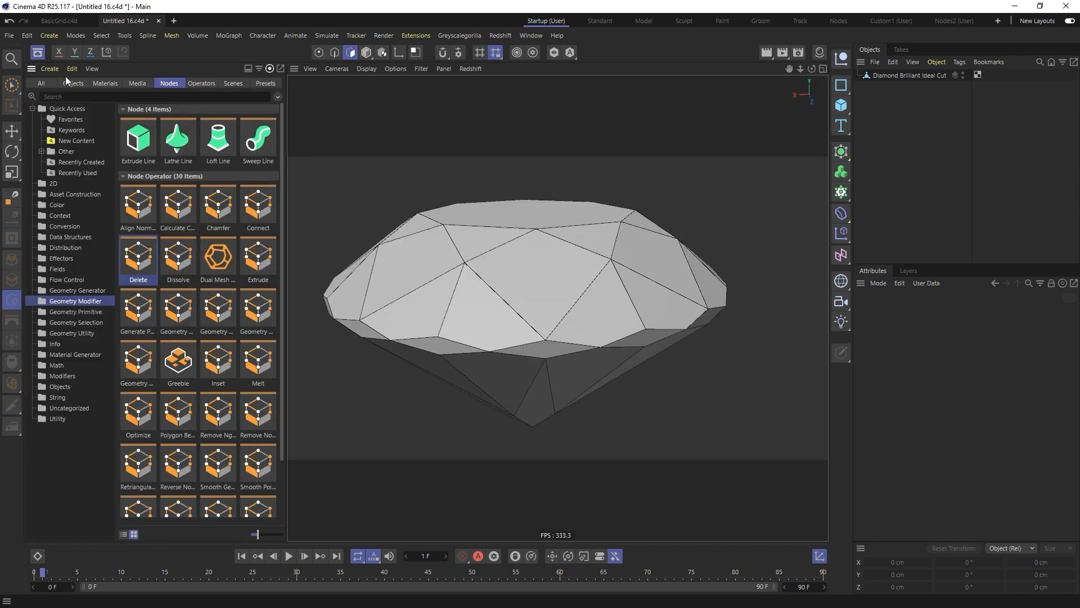
left_click_drag(258, 534, 251, 534)
left_click(124, 534)
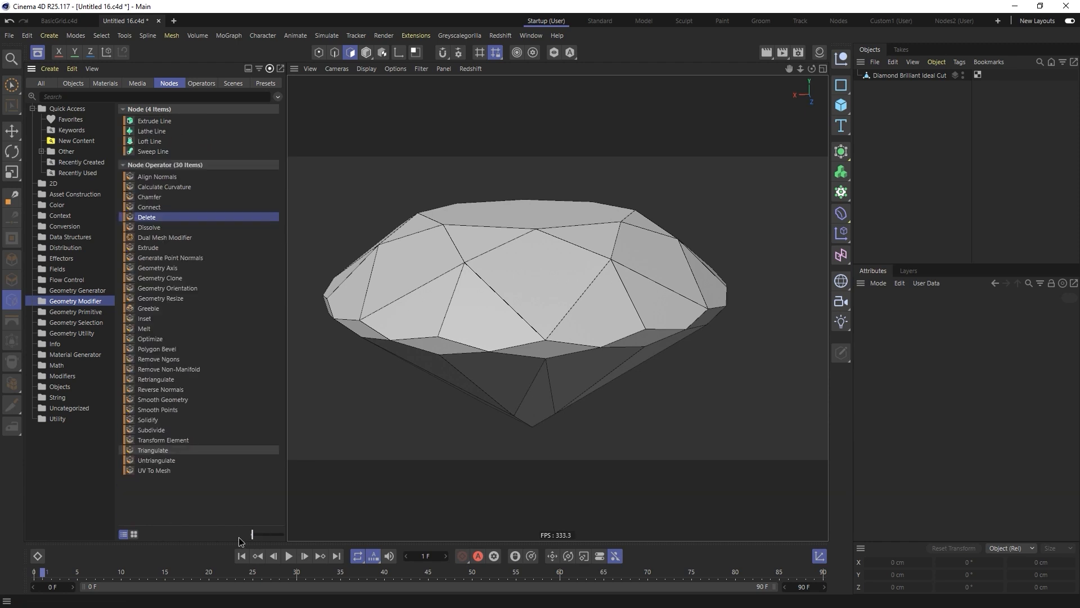
key("ctrl+a")
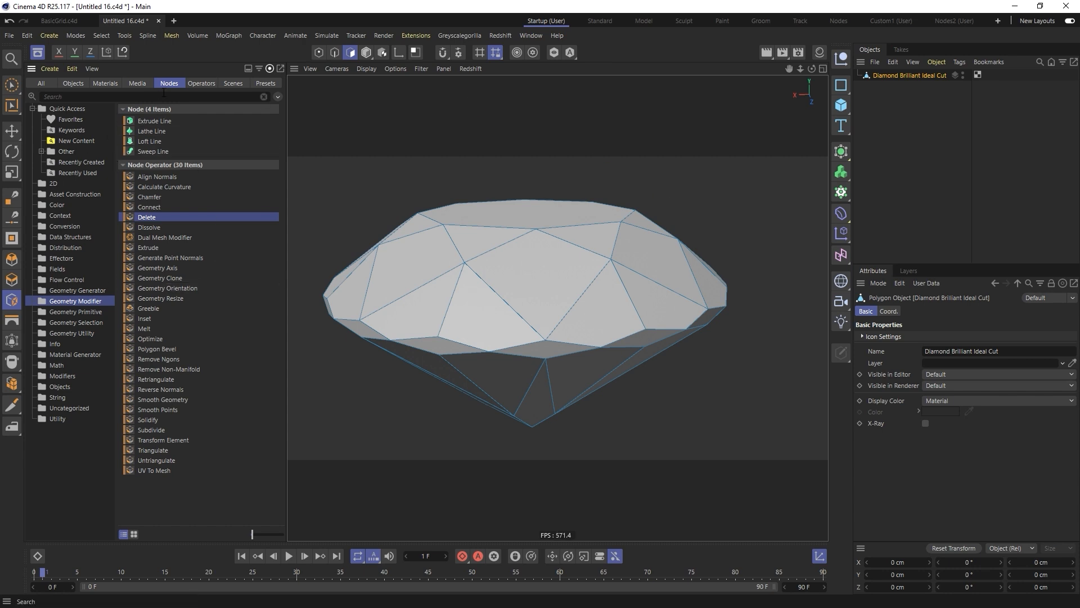
left_click(52, 196)
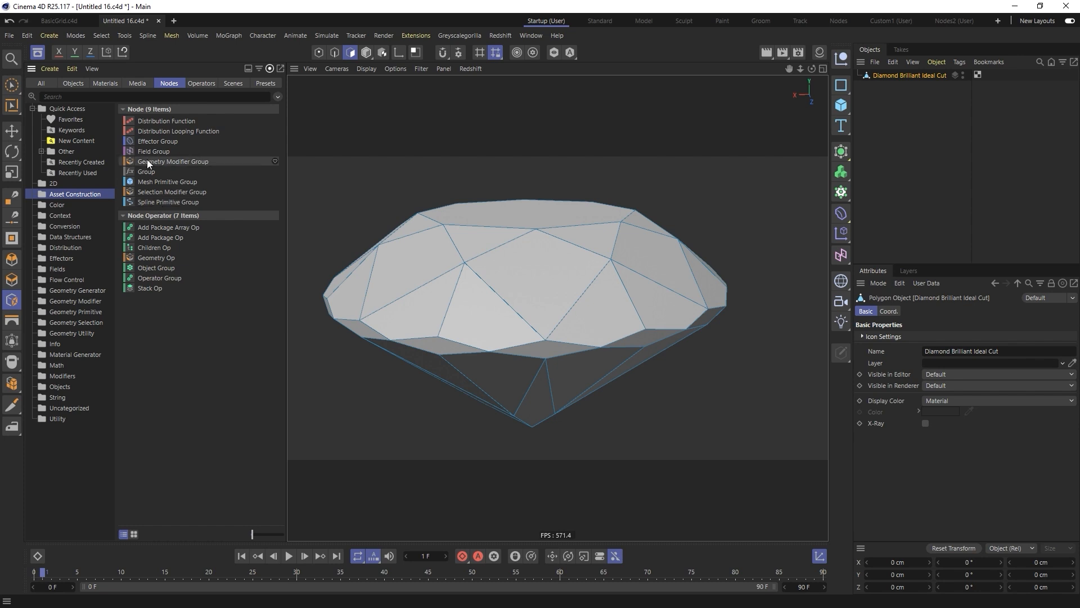
left_click_drag(195, 162, 903, 77)
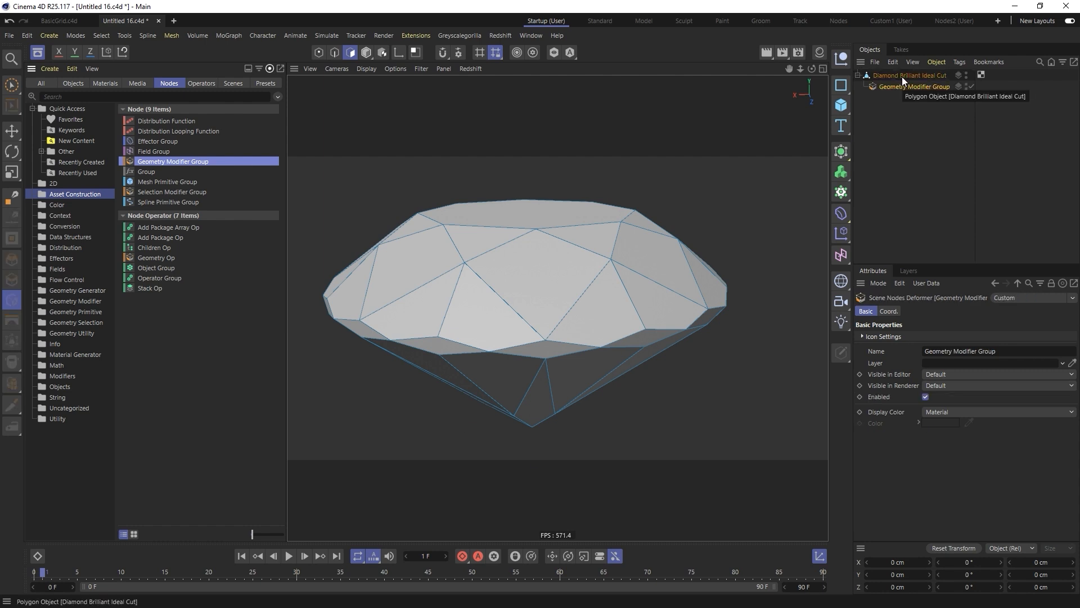
- Open the Geometry Modifier Group in the Node Editor and add an Inset node from the Geometry Modifier assets
double_click(876, 86)
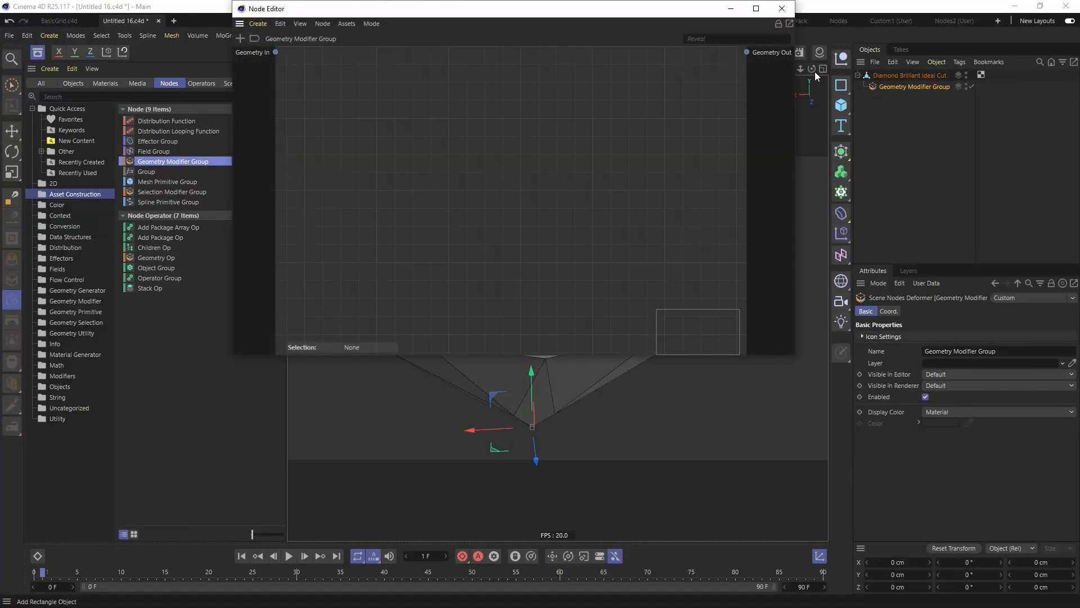
left_click_drag(633, 16, 631, 198)
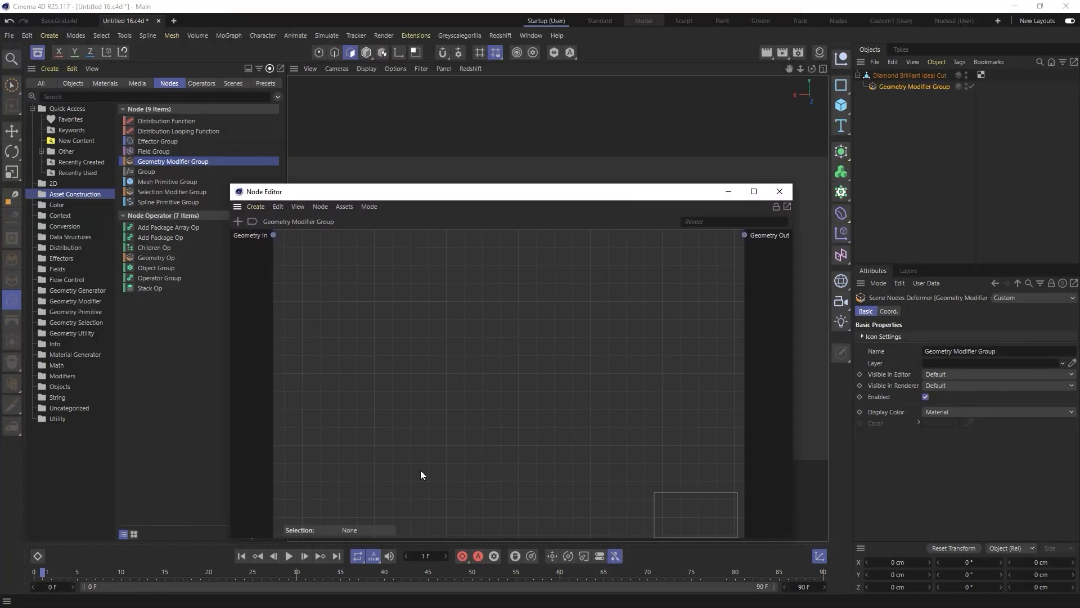
left_click_drag(407, 197, 428, 192)
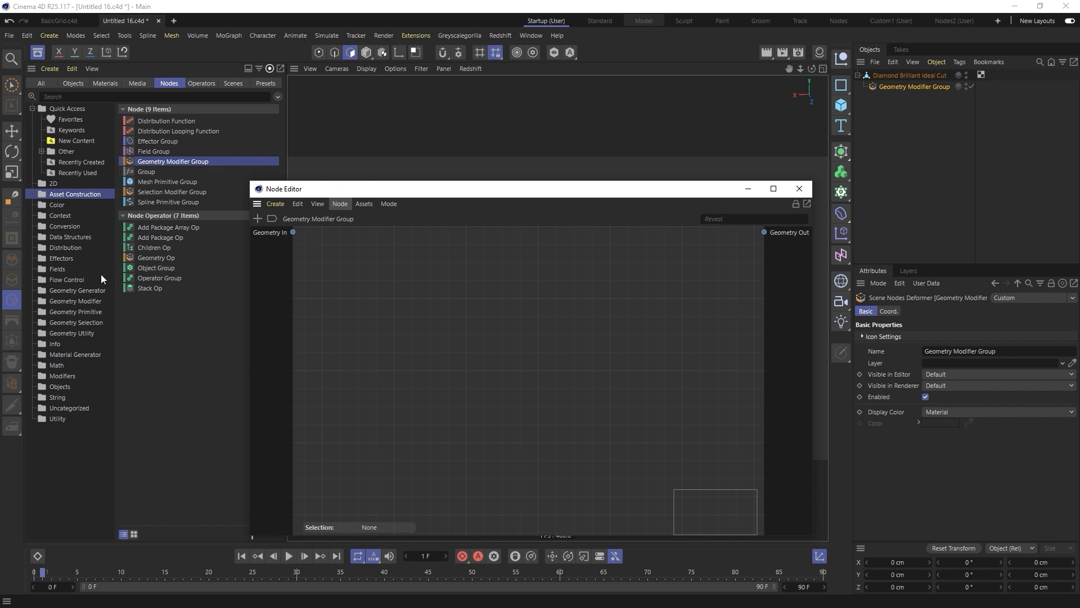
left_click(89, 300)
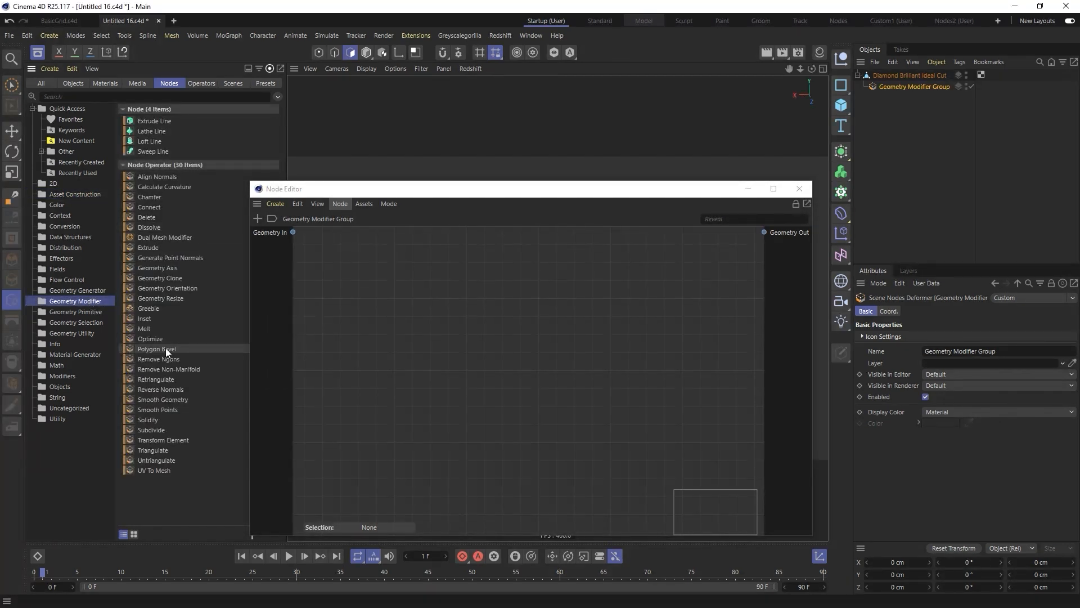
left_click_drag(146, 319, 472, 297)
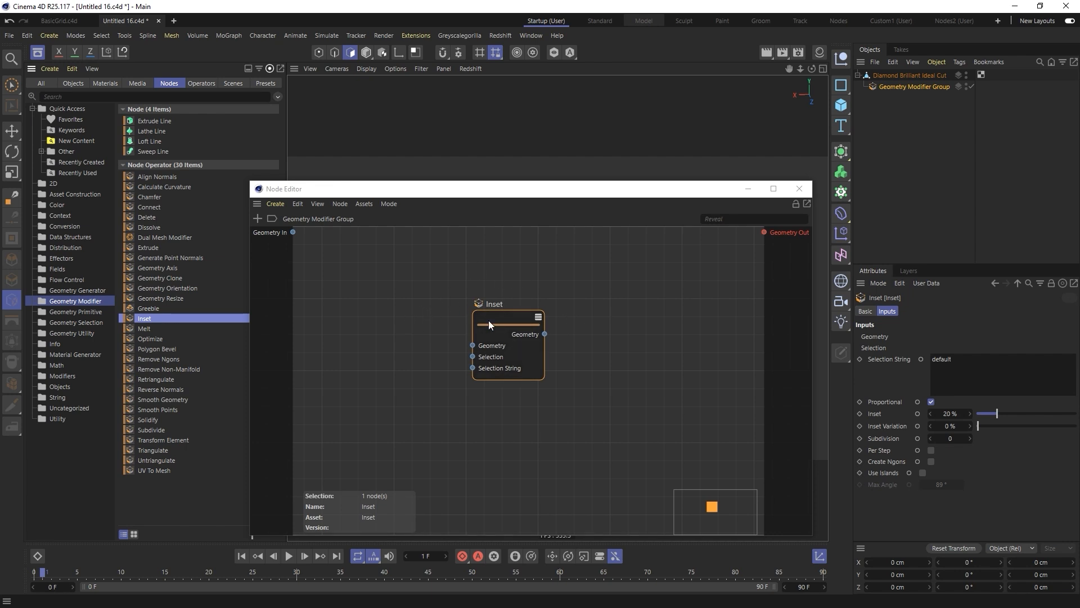
- Wire Geometry In to the Inset node's Geometry input and its Geometry output to Geometry Out, keeping the diamond in view
left_click_drag(712, 144, 873, 95)
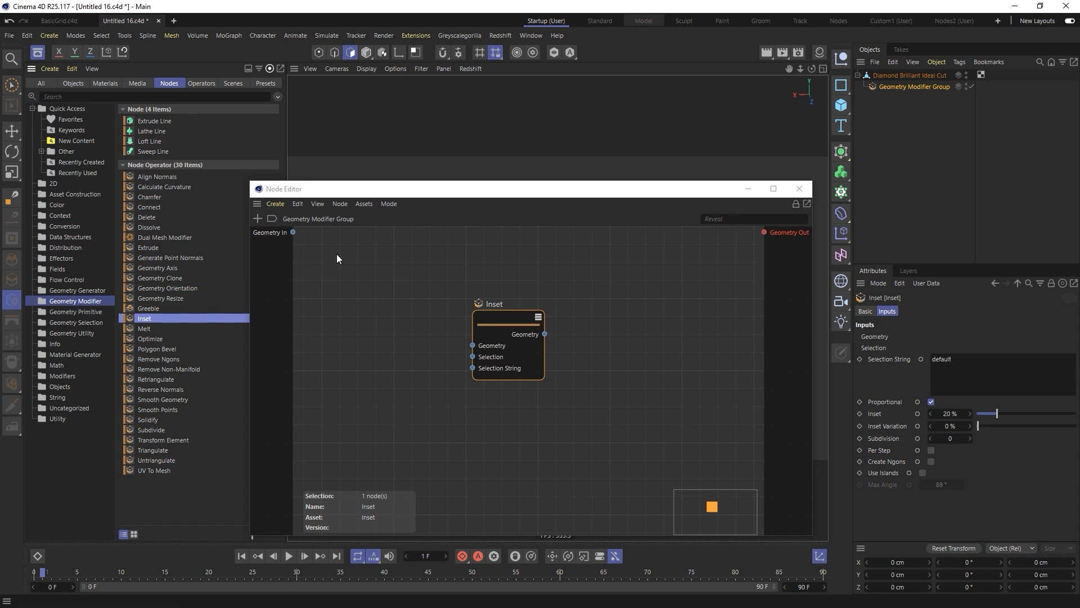
left_click_drag(422, 280, 604, 421)
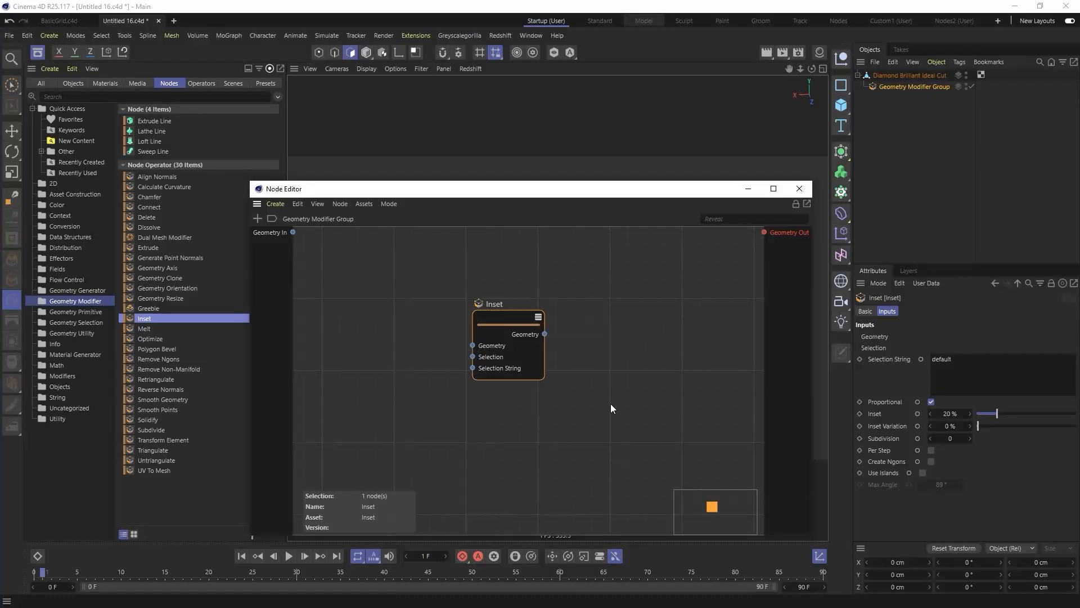
left_click_drag(292, 232, 472, 345)
left_click_drag(544, 334, 764, 232)
left_click_drag(645, 195, 611, 413)
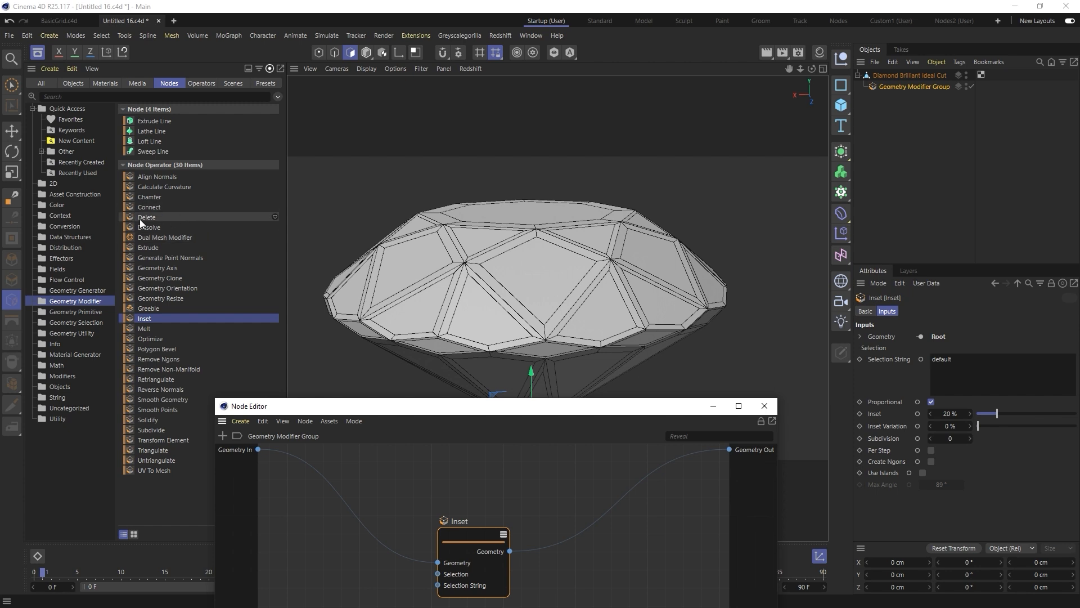
- Insert a Delete node after the Inset node and a Select node before it with the selection string all
left_click_drag(139, 219, 602, 517)
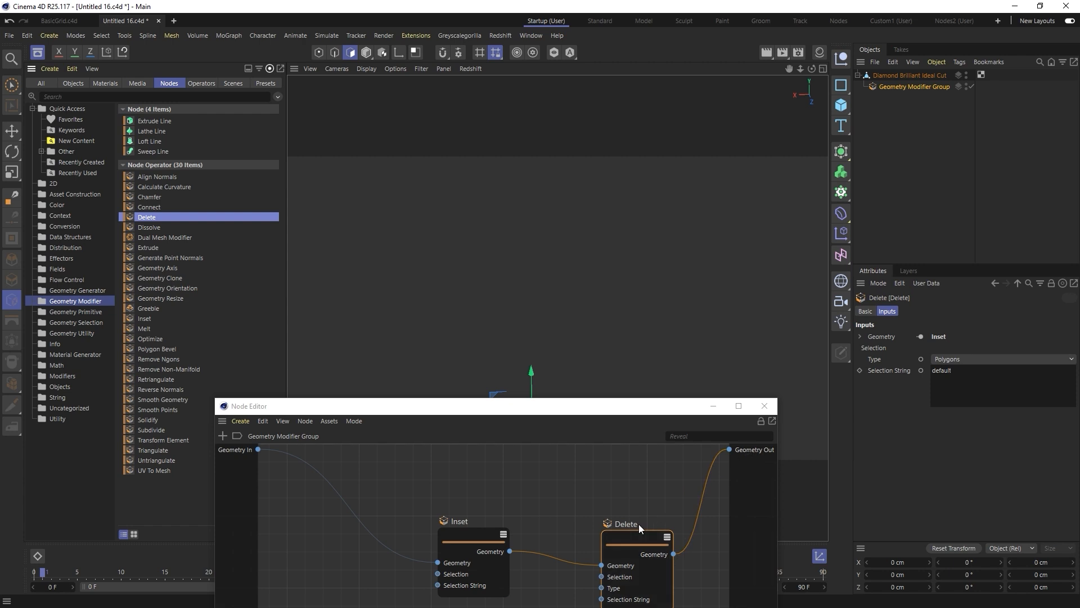
left_click_drag(640, 525, 615, 473)
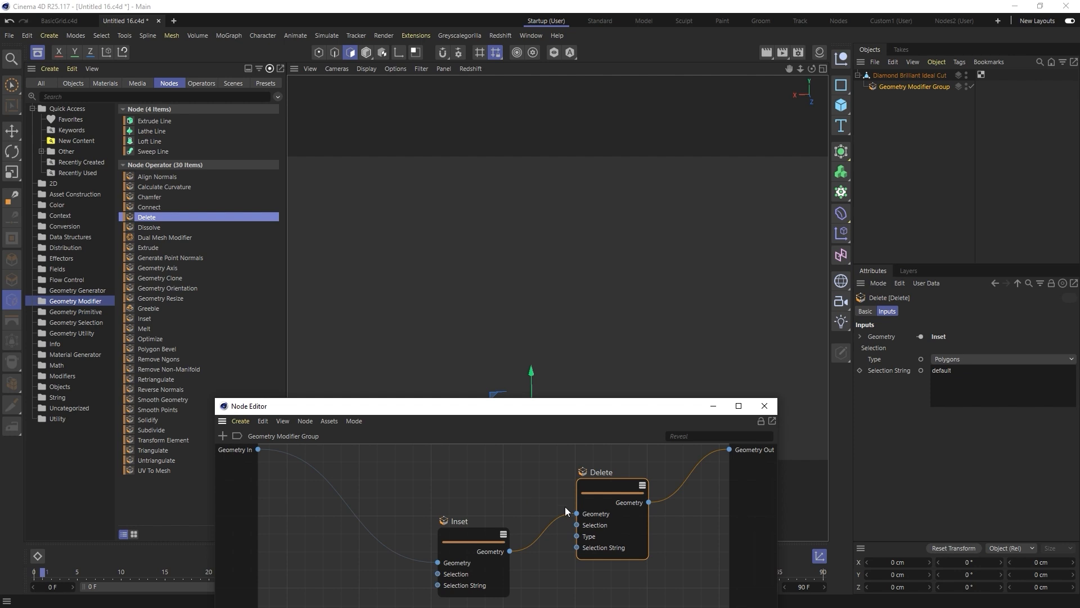
left_click(77, 322)
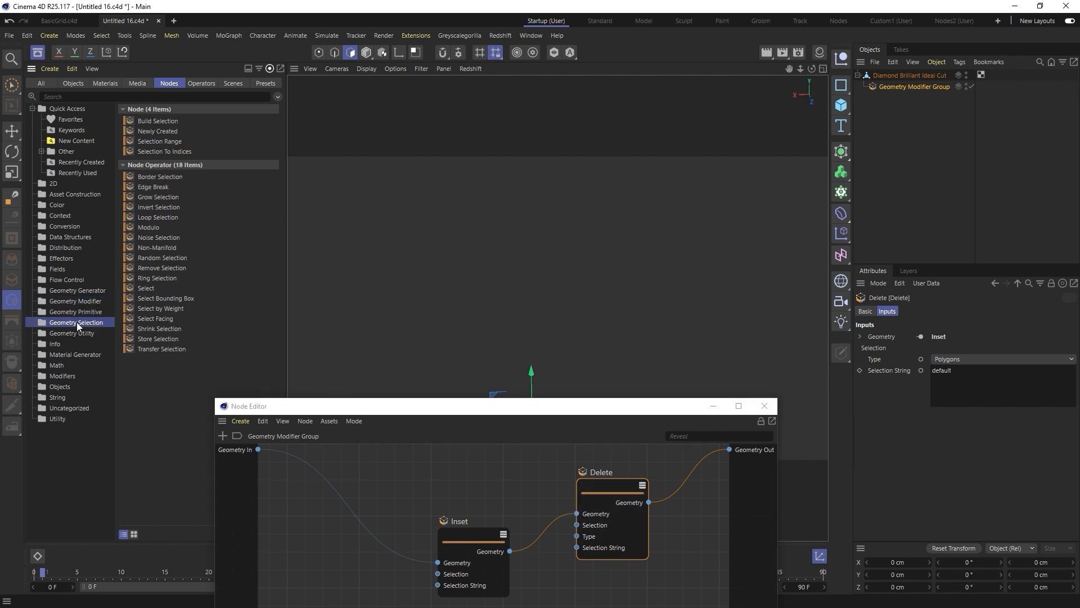
left_click_drag(146, 288, 336, 490)
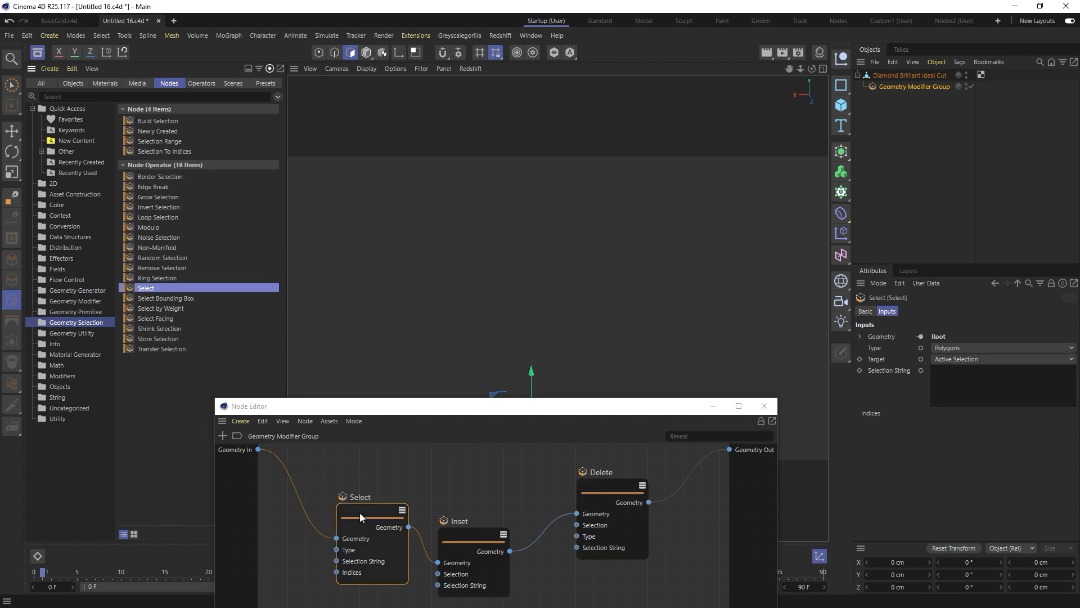
left_click(951, 389)
type("all")
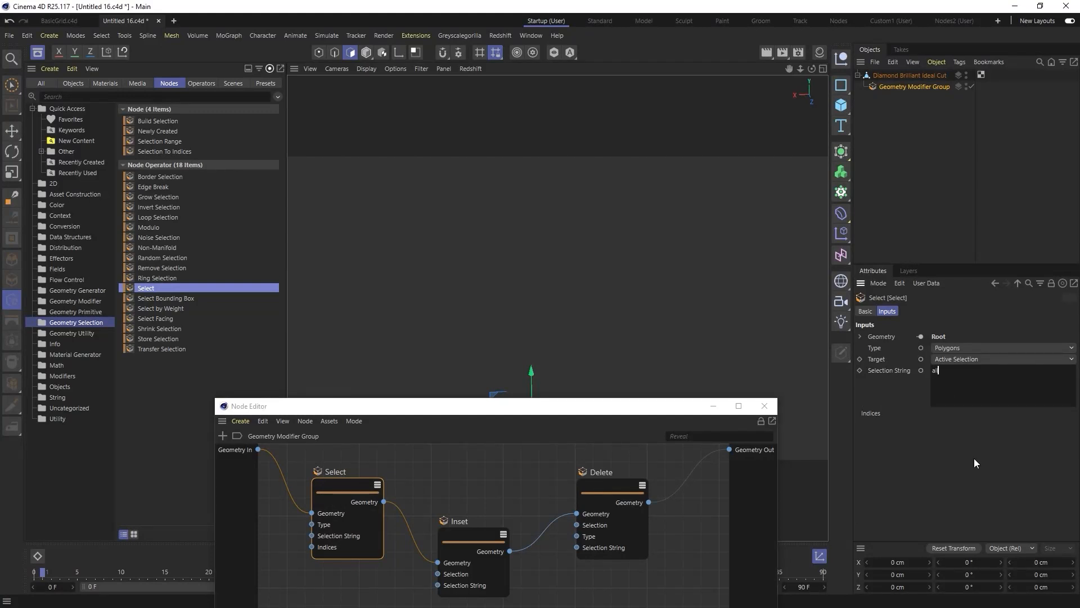
left_click(974, 458)
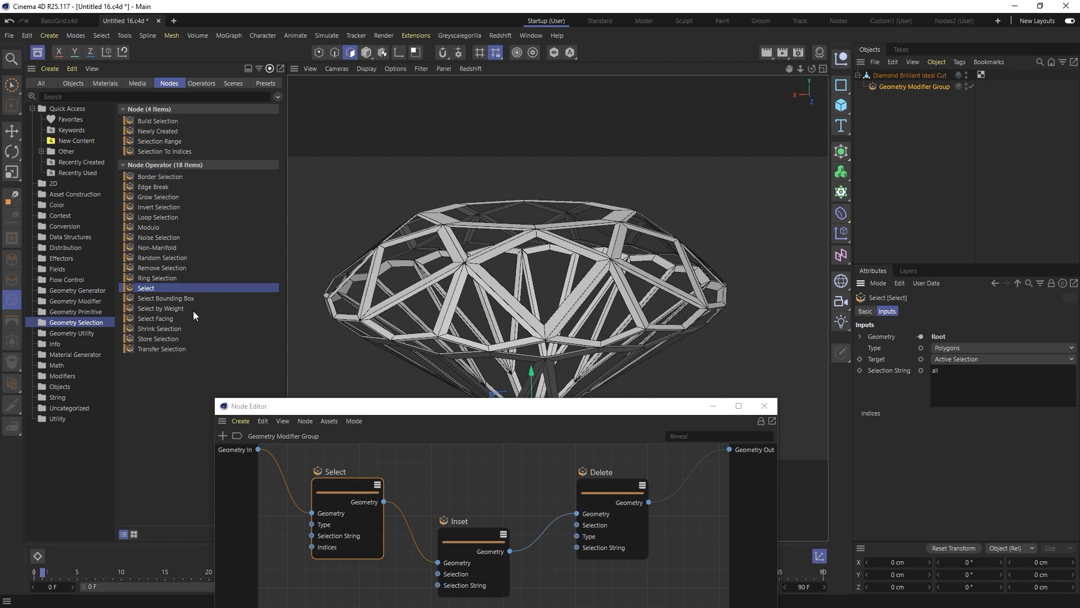
- Insert a Solidify node between Delete and Geometry Out and set its thickness to 0.1 cm
left_click(67, 302)
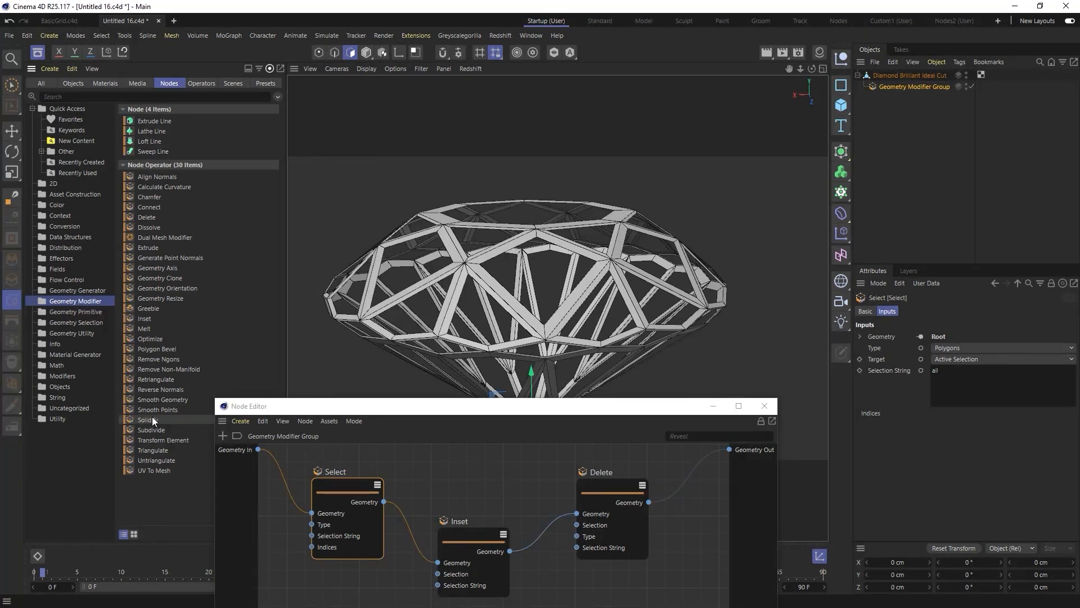
left_click_drag(151, 417, 678, 533)
middle_click_drag(742, 515, 645, 518)
left_click_drag(662, 518, 729, 449)
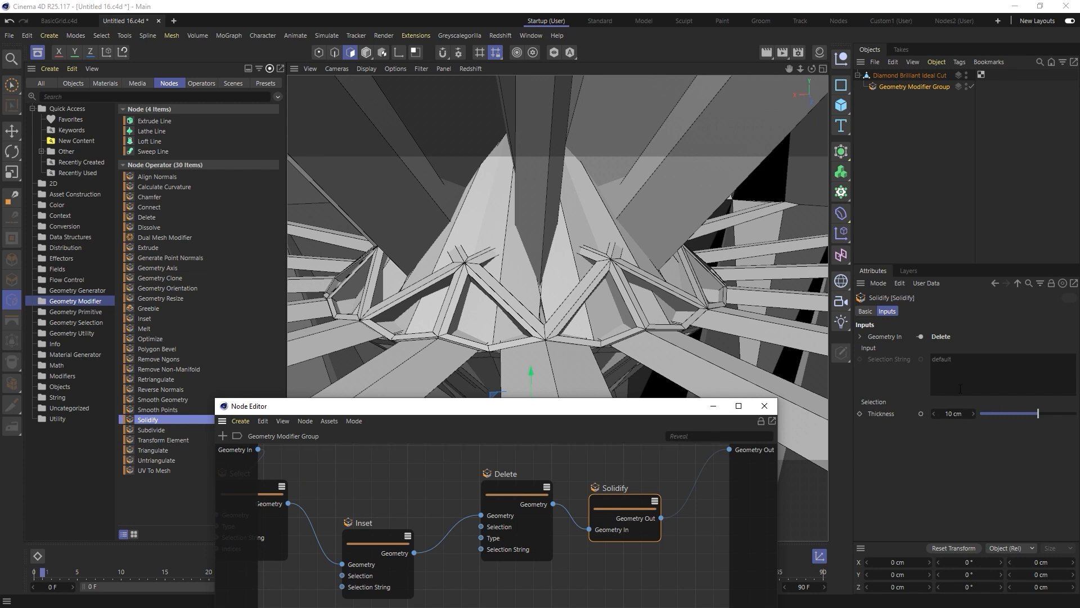
double_click(958, 413)
type("0.1")
key("Return")
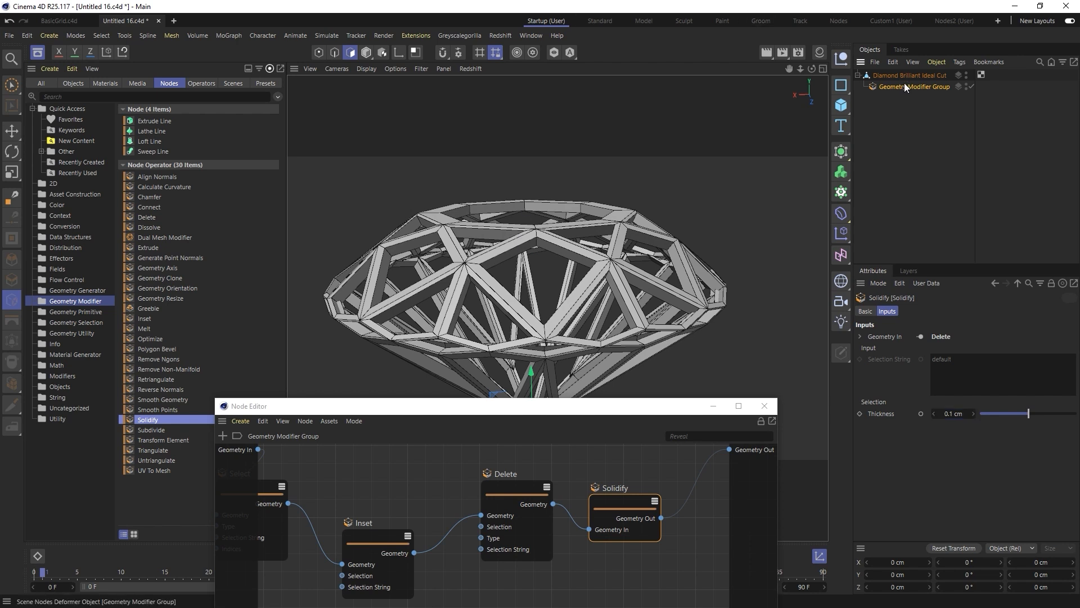
- Set the Inset node's inset to 31 % and connect that parameter to a new input on the group root
left_click(929, 87)
left_click_drag(671, 410, 702, 274)
scroll(606, 357, "down", 2)
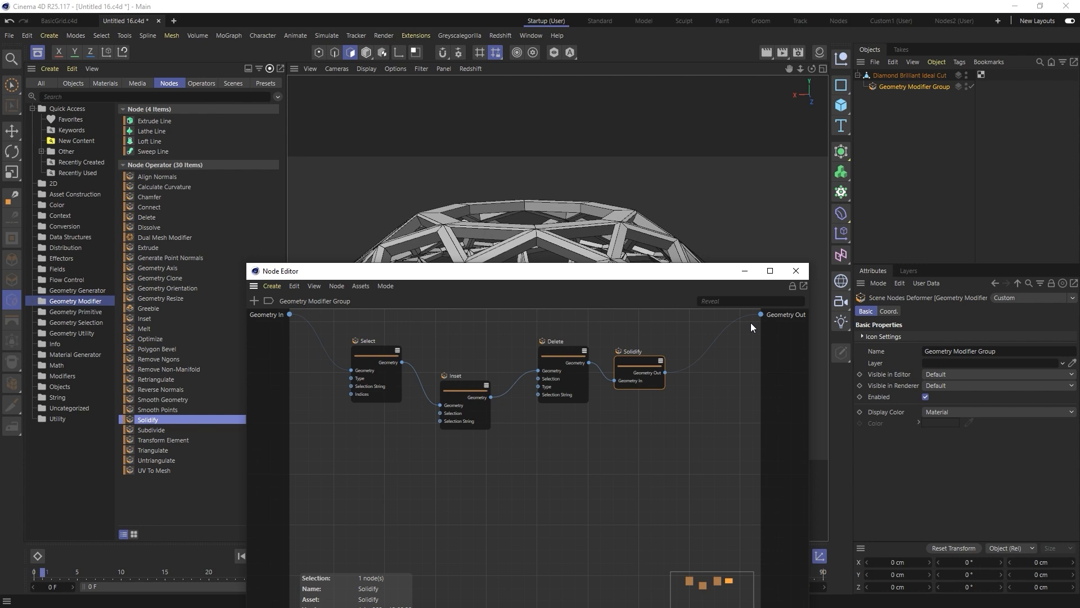
left_click(488, 339)
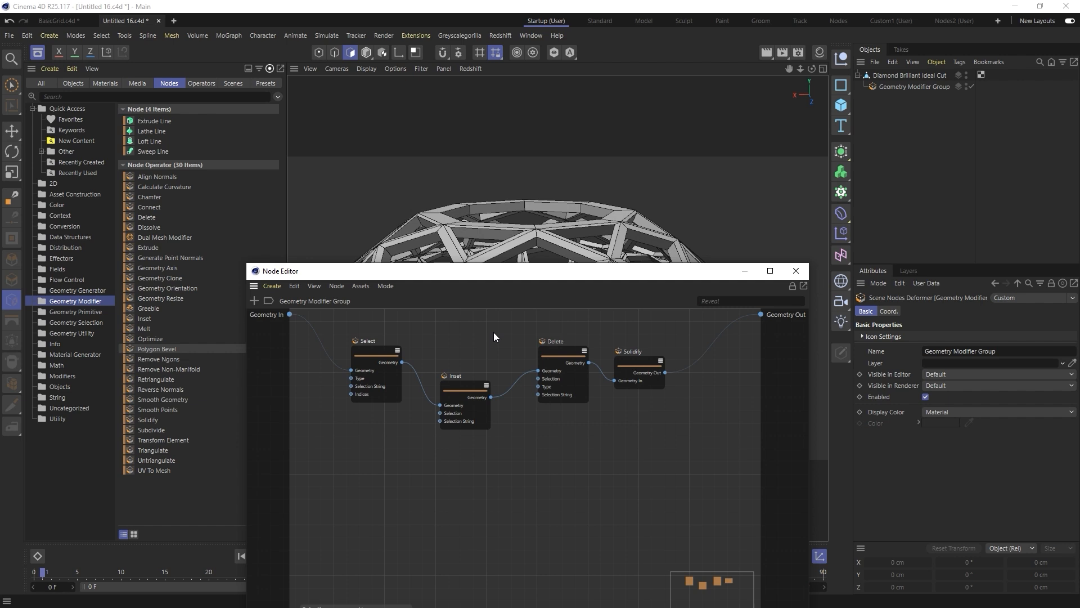
left_click(469, 423)
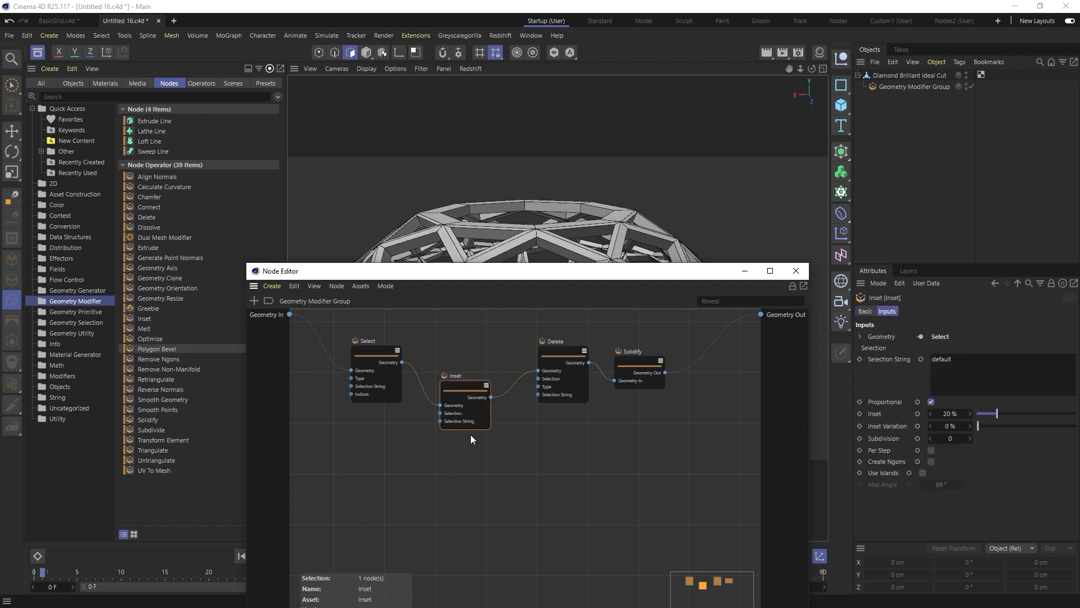
mouse_move(1017, 414)
left_mouse_down()
mouse_move(1035, 414)
mouse_move(1011, 415)
left_mouse_up()
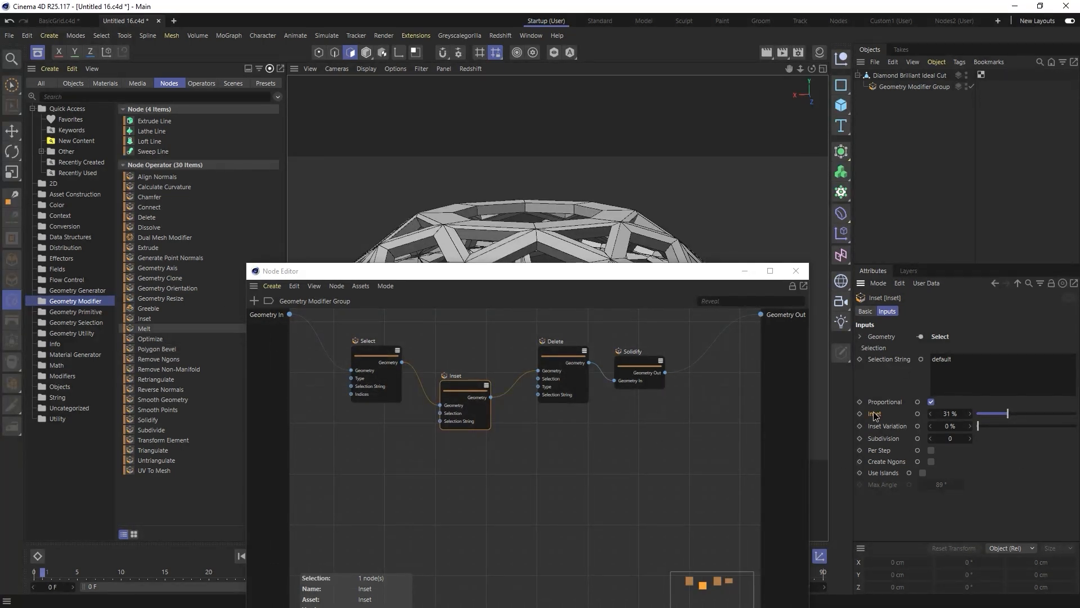
right_click(919, 414)
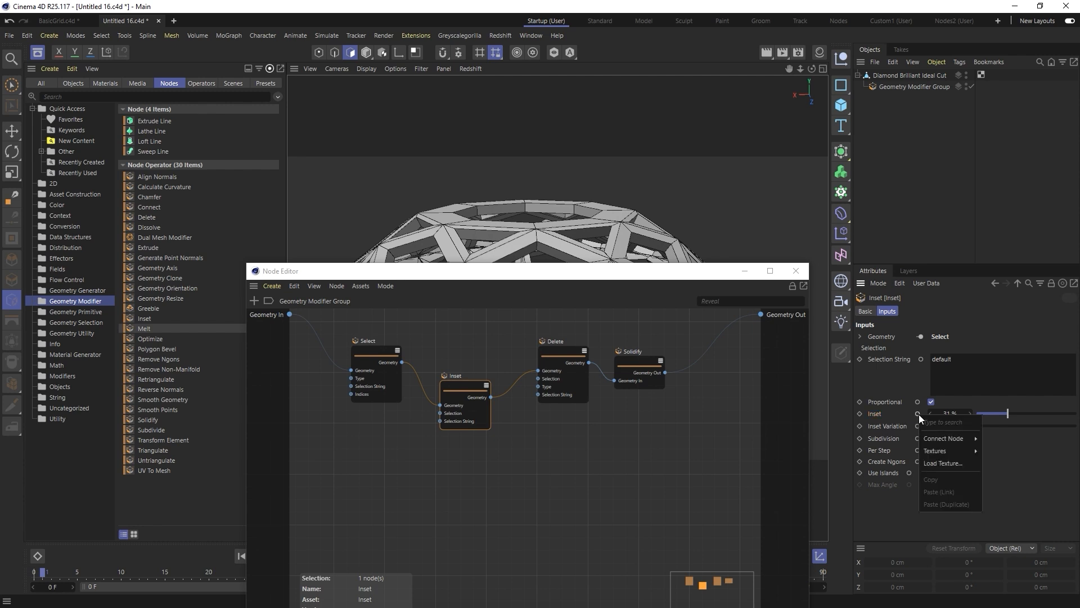
mouse_move(936, 440)
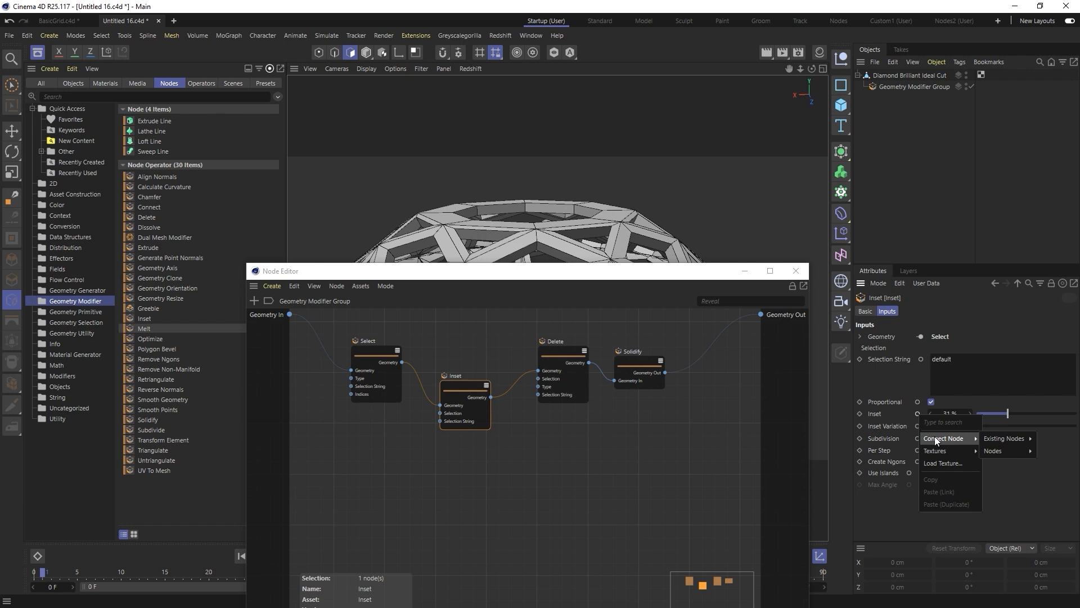
mouse_move(1002, 440)
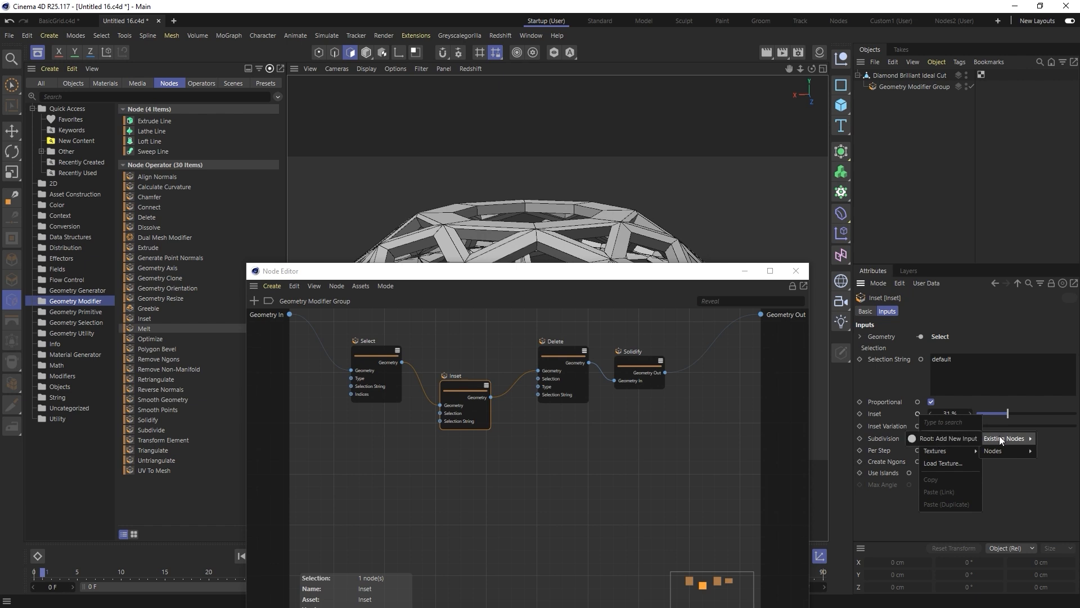
left_click(936, 437)
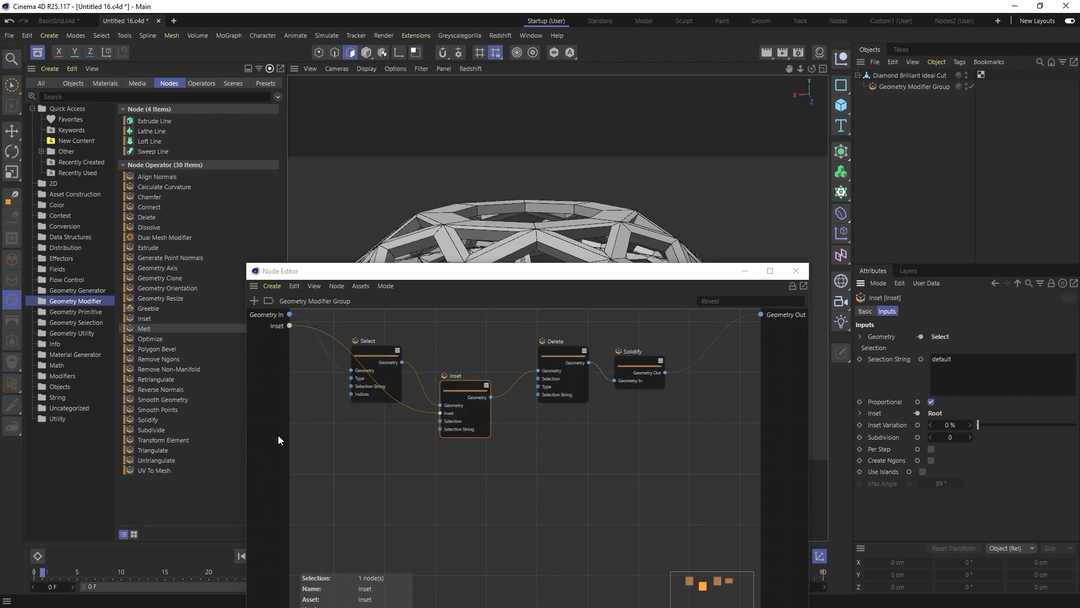
- Connect the Solidify node's Thickness to a new group input and try the group's thickness at 2 cm
left_click(634, 369)
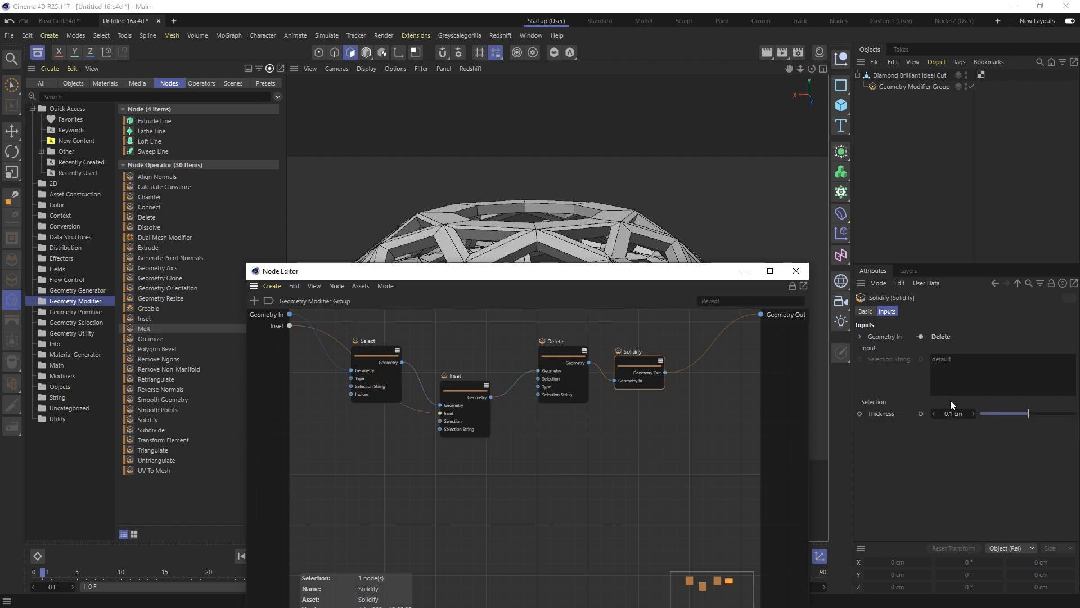
right_click(921, 413)
mouse_move(948, 438)
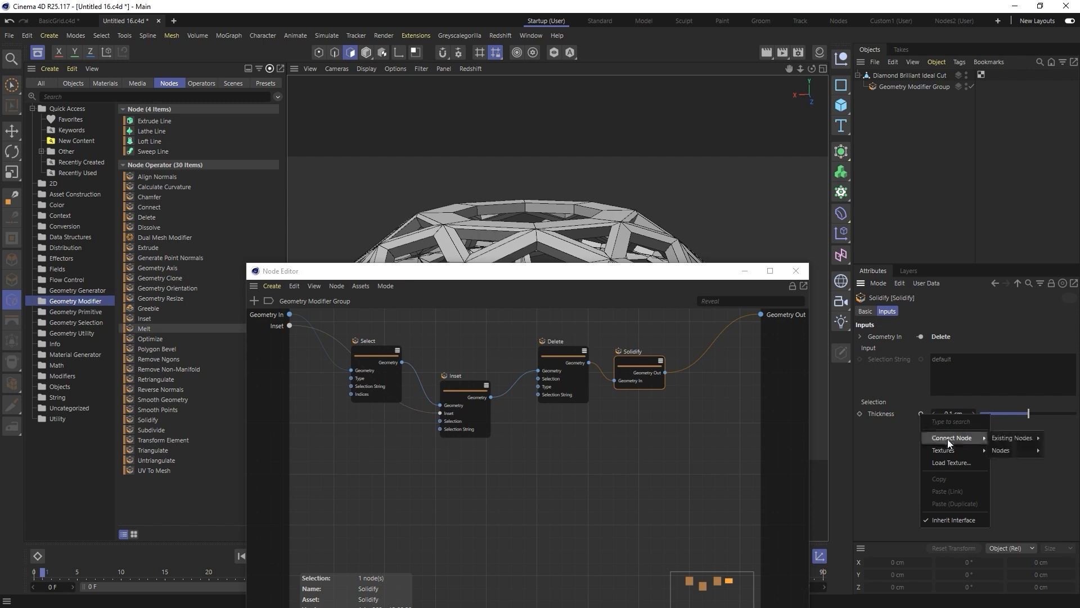
mouse_move(1051, 440)
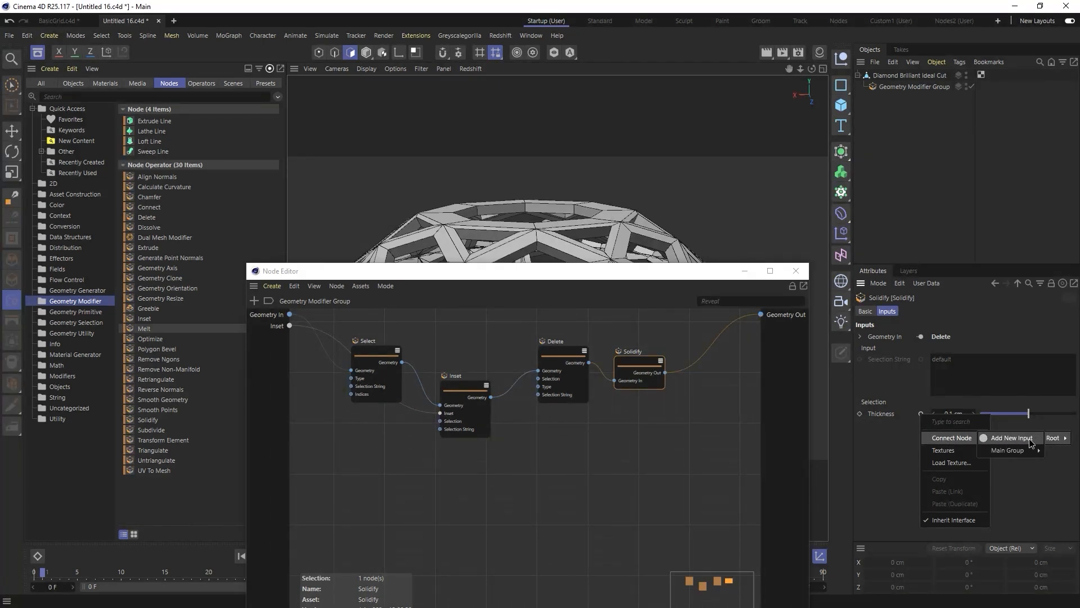
left_click(1029, 438)
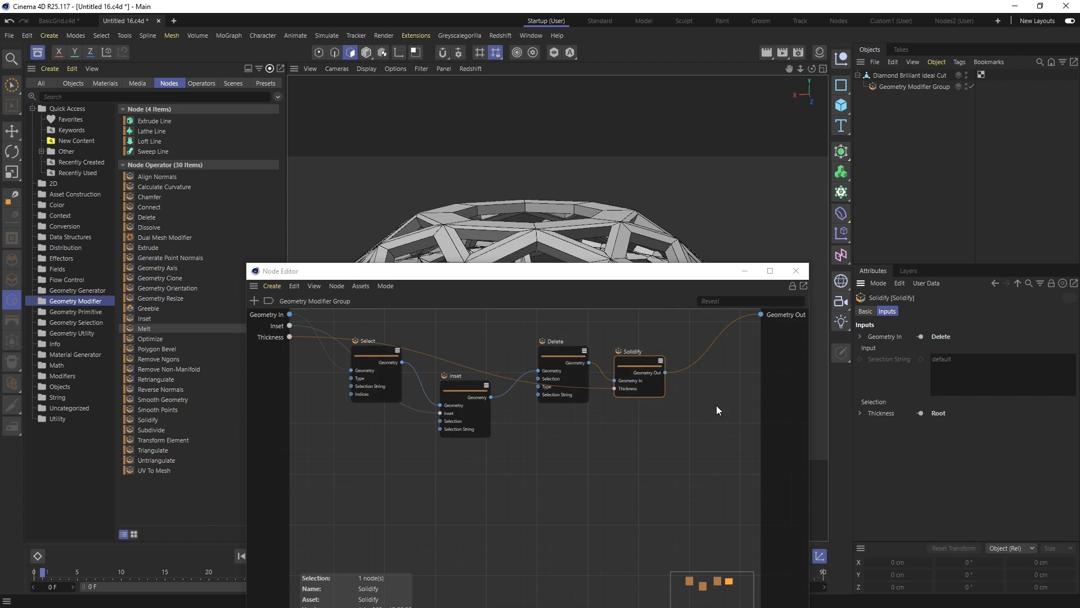
left_click(890, 87)
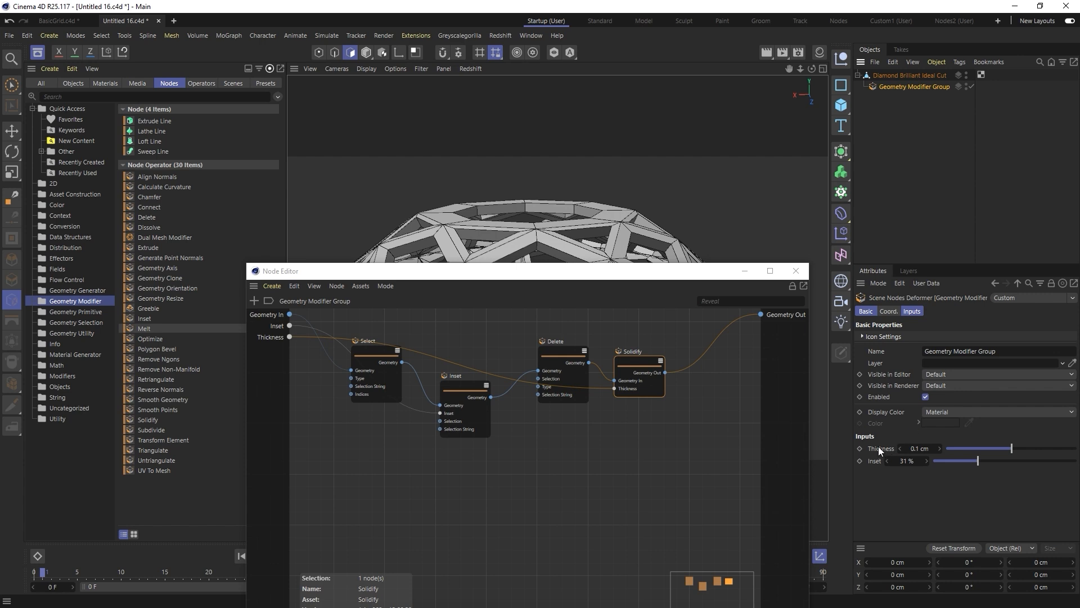
mouse_move(1010, 451)
left_mouse_down()
mouse_move(989, 451)
mouse_move(1015, 450)
left_mouse_up()
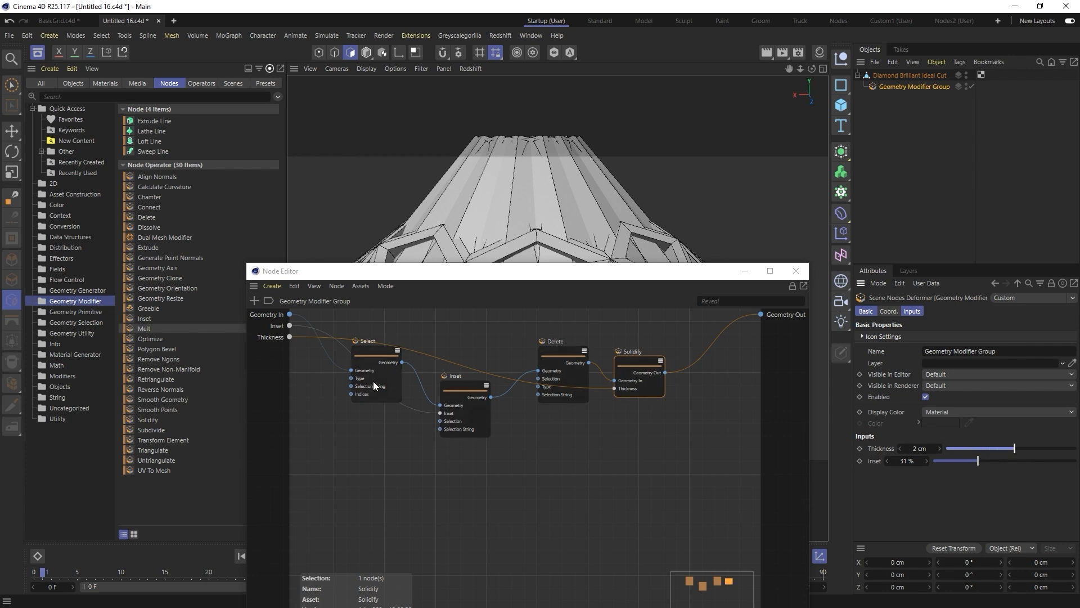
- Open the group's Resource Editor and move the Inset port from Main Group into Inputs, above Thickness
right_click(271, 377)
left_click(302, 502)
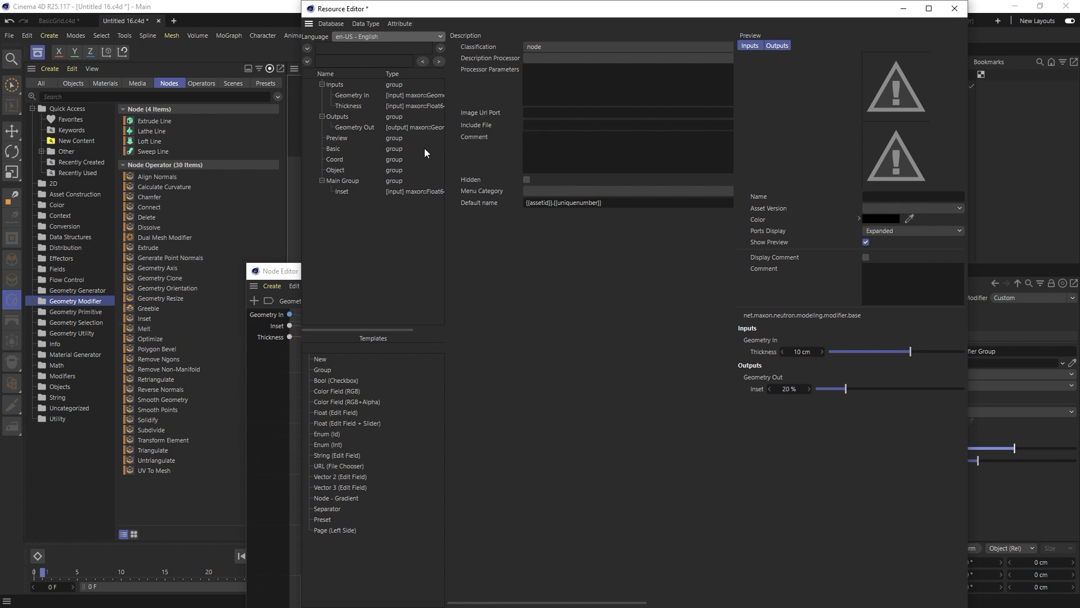
left_click(341, 106)
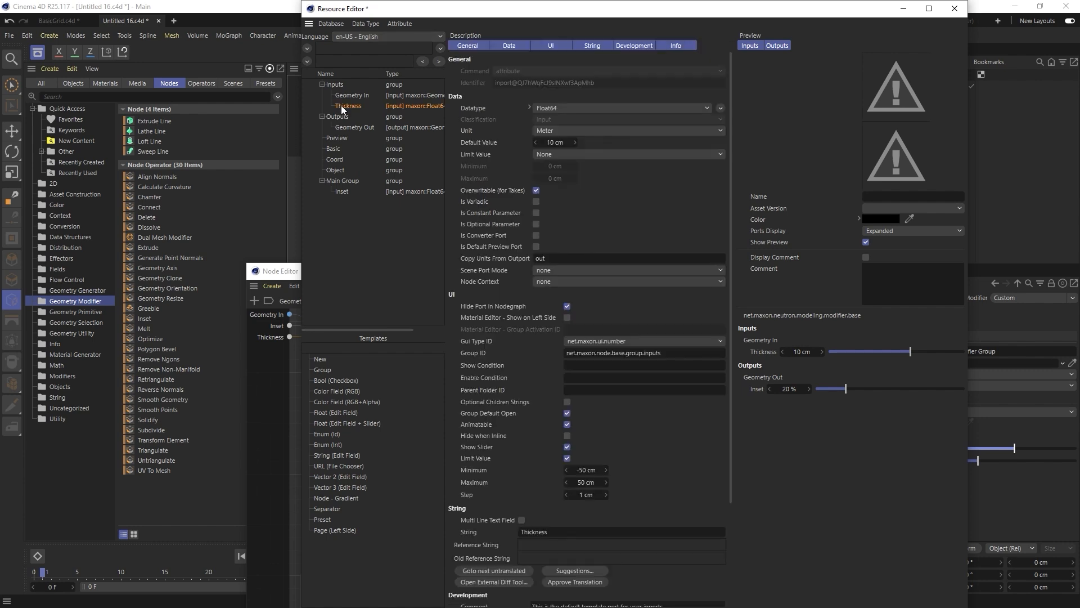
left_click(342, 192)
left_click_drag(344, 191, 353, 107)
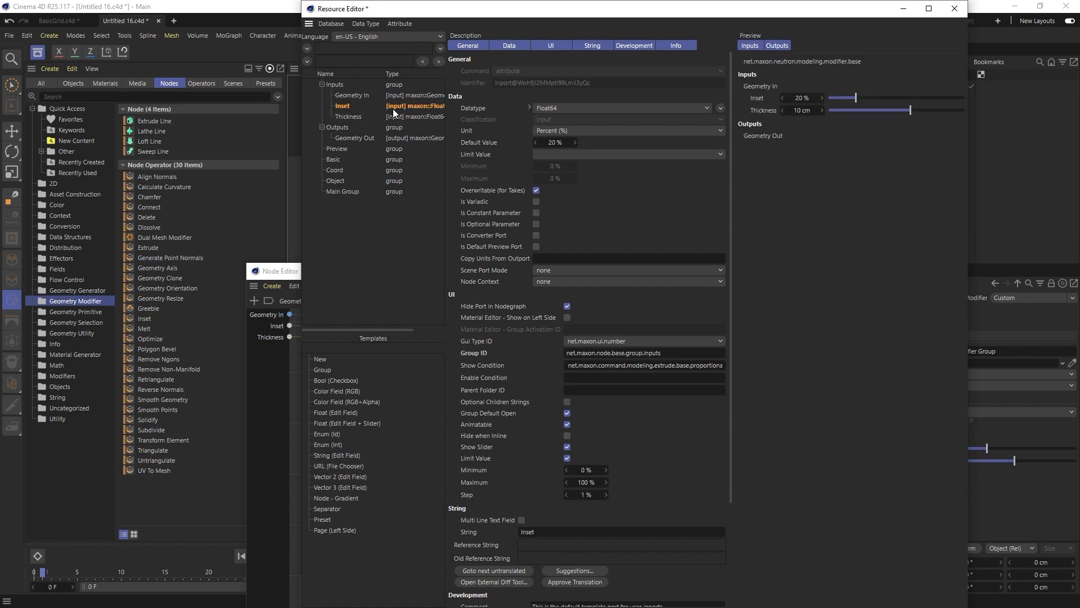
- Limit the Thickness port's slider to a minimum of -1 cm and a maximum of 1 cm, with a step of 0.1 cm
left_click(351, 118)
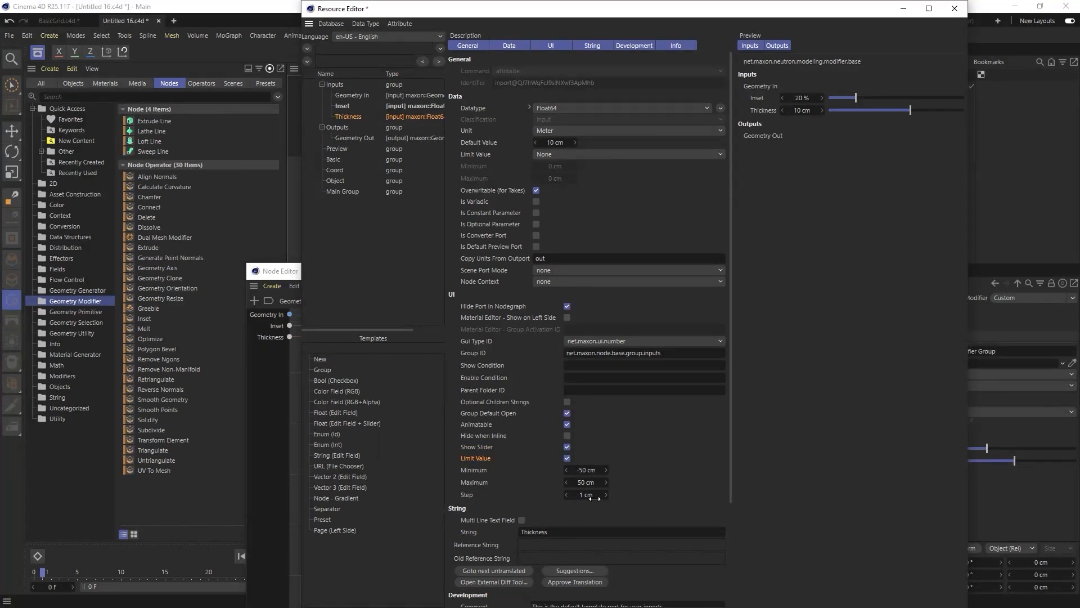
left_click(587, 470)
left_click_drag(597, 471, 580, 482)
type("-1")
key("Tab")
key("Return")
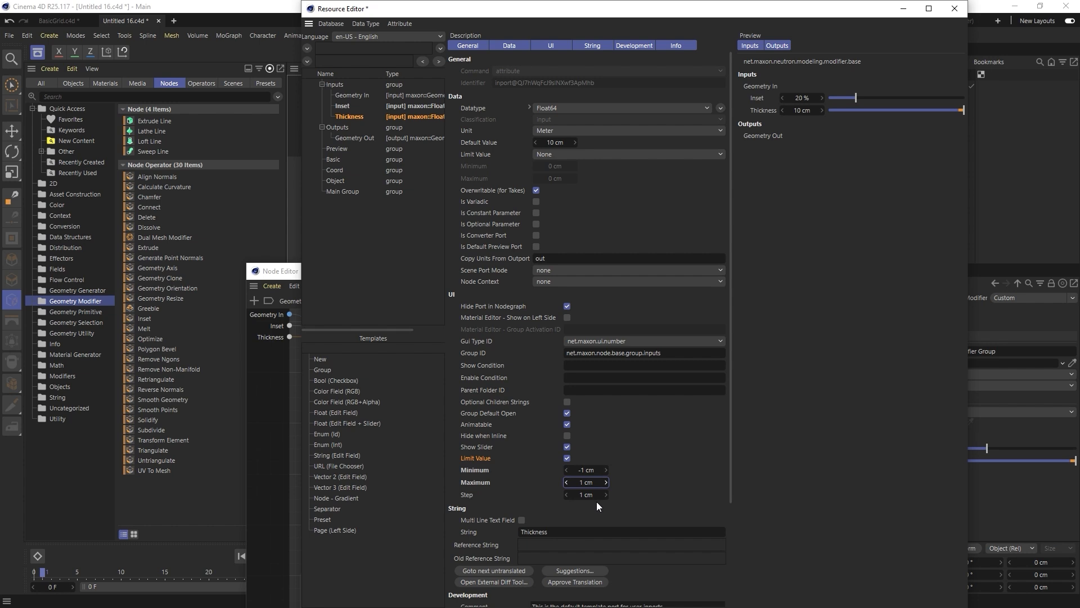
left_click(595, 494)
type("0.1")
key("Return")
- Test the Thickness slider in the preview at -0.5 cm, then close the Resource Editor and save the databases
left_click(802, 111)
mouse_move(864, 110)
left_mouse_down()
mouse_move(822, 118)
mouse_move(964, 121)
mouse_move(863, 119)
left_mouse_up()
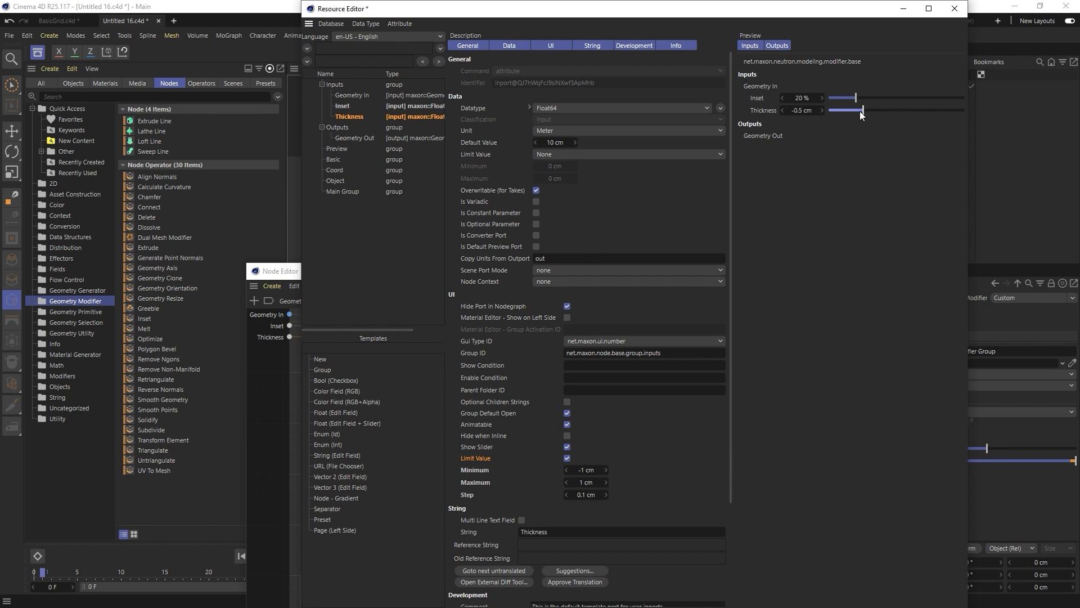
left_click(954, 10)
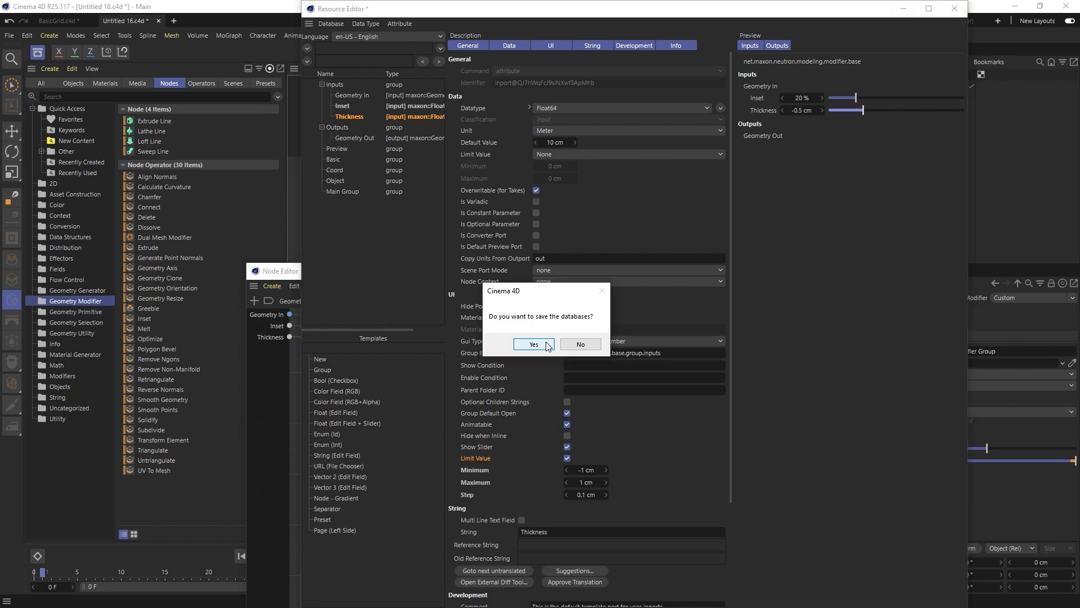
left_click(547, 342)
- Close the Node Editor and set the group's Inset to 22 % and Thickness to 0.1 cm
left_click_drag(1061, 461, 1005, 470)
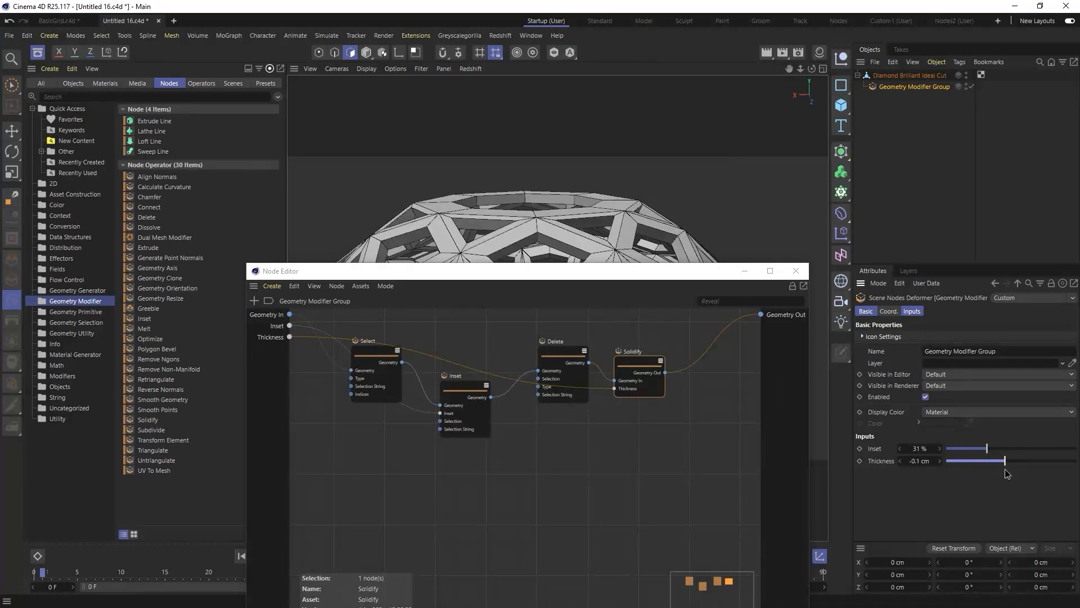
left_click(799, 272)
mouse_move(981, 447)
left_mouse_down()
mouse_move(951, 448)
mouse_move(1071, 448)
mouse_move(978, 450)
mouse_move(1018, 454)
mouse_move(992, 459)
left_mouse_up()
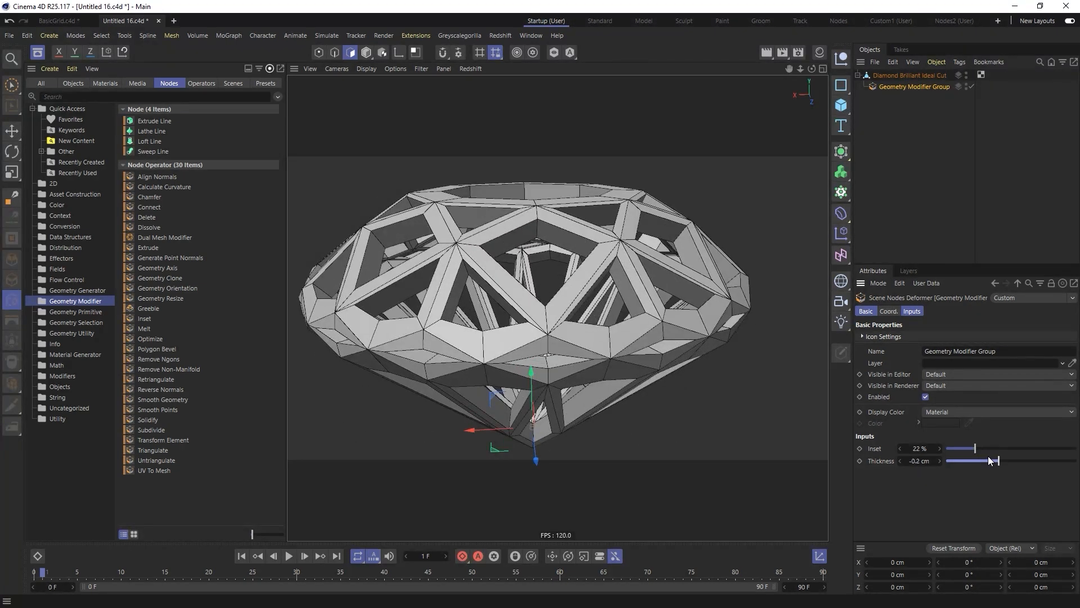
mouse_move(997, 461)
left_mouse_down()
mouse_move(1050, 461)
mouse_move(1018, 468)
left_mouse_up()
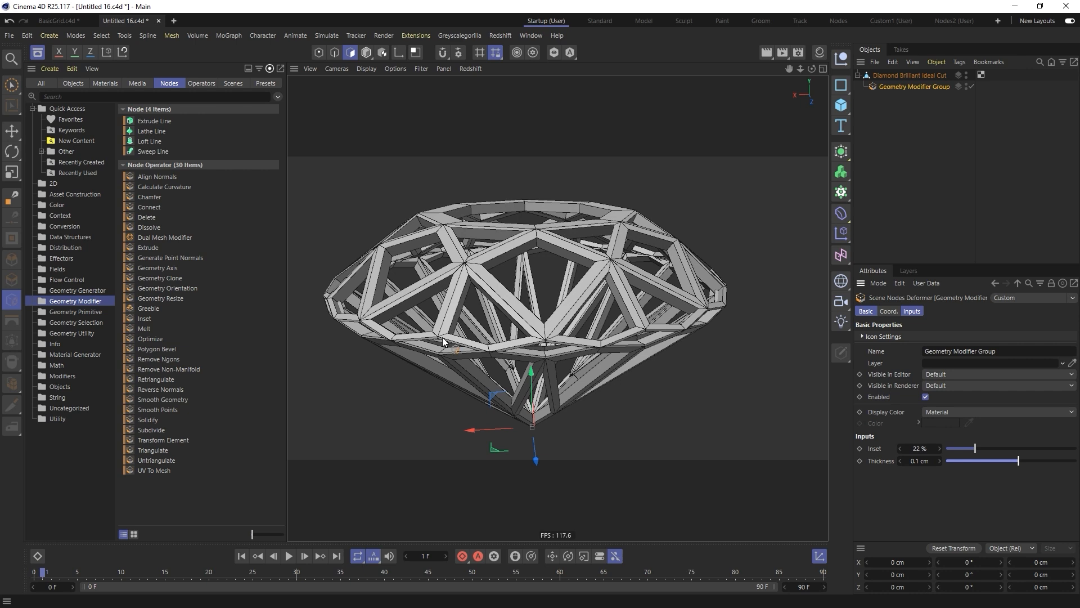
- Rename the Geometry Modifier Group as Inset with Thickness and reopen it in the Node Editor
double_click(936, 85)
key("BackSpace")
type("Inset with Thickness")
key("Return")
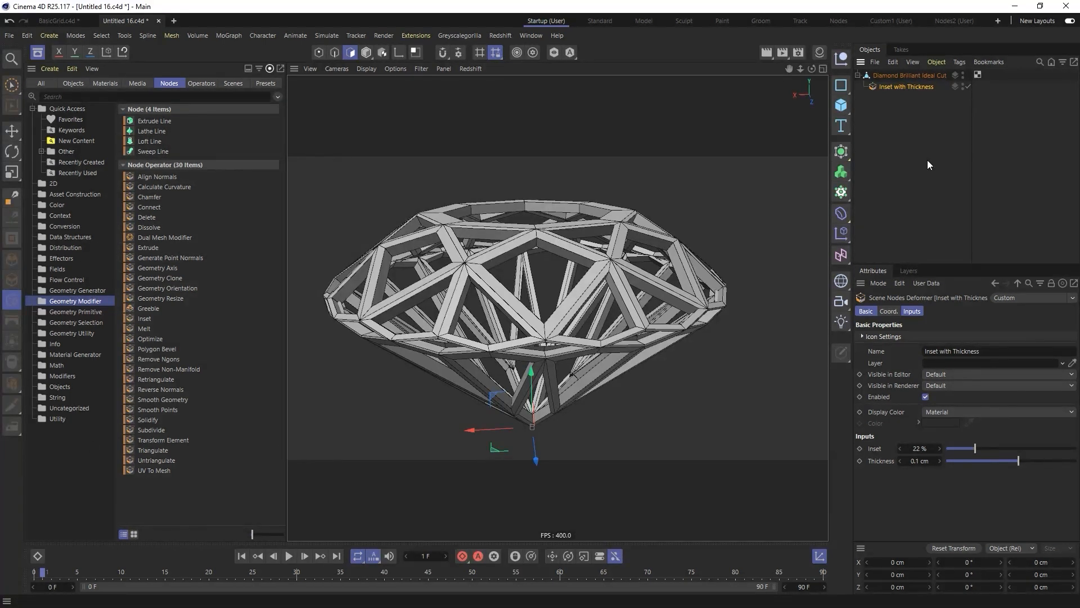
double_click(873, 85)
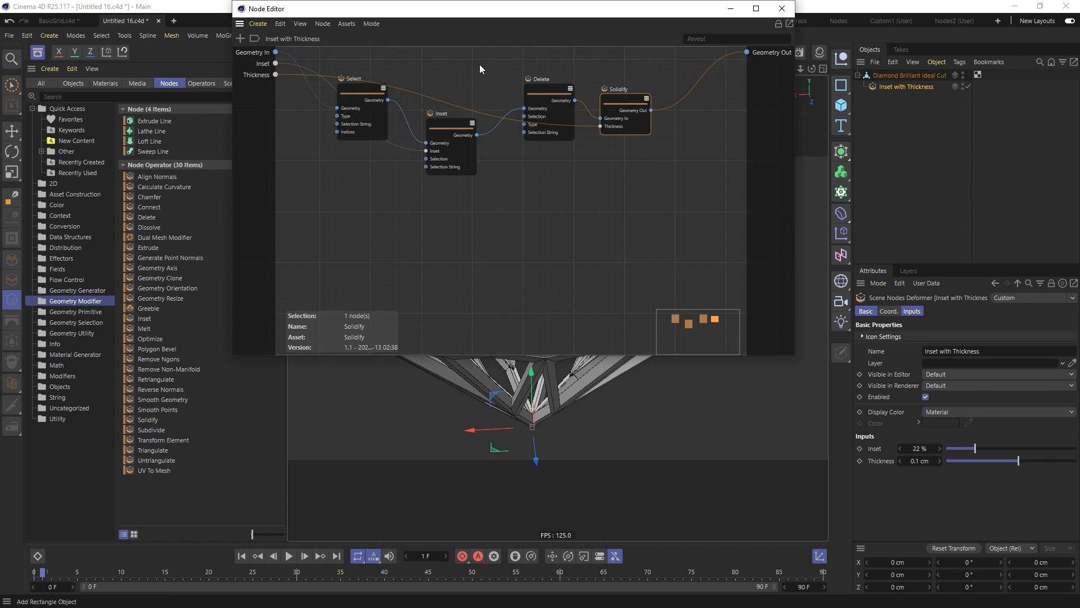
- Convert the Inset with Thickness group to an asset in the Geometry Modifier category of the Preferences database, then close the Node Editor
left_click(601, 206)
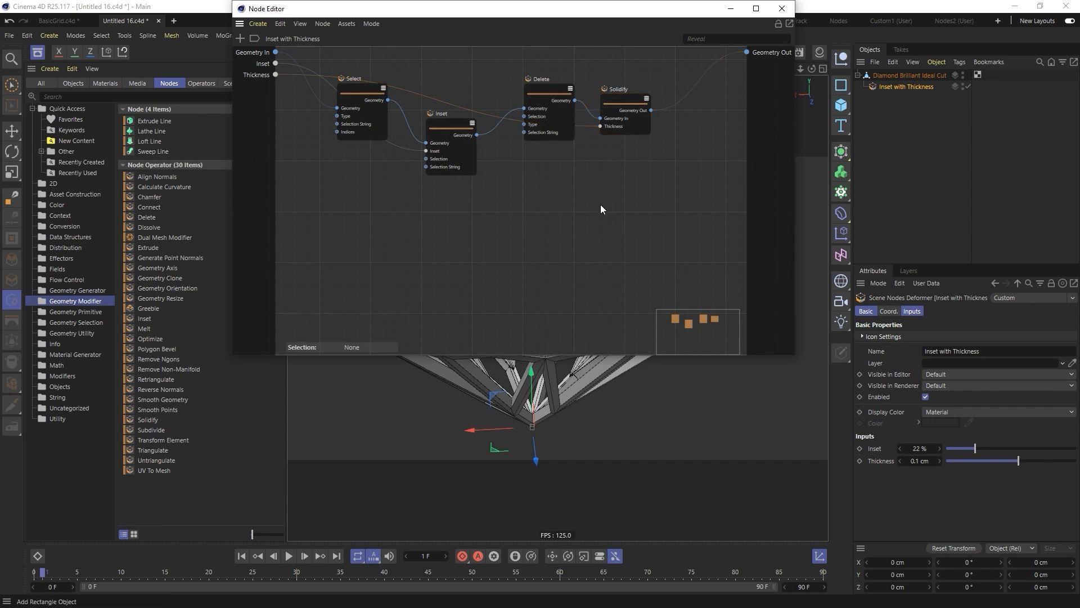
left_click(348, 23)
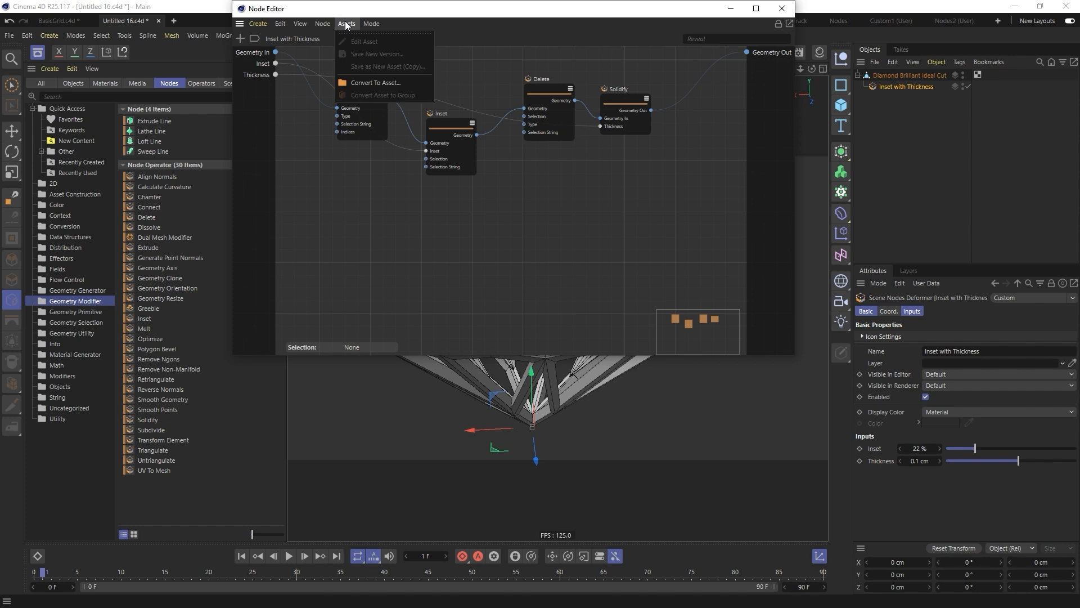
left_click(394, 83)
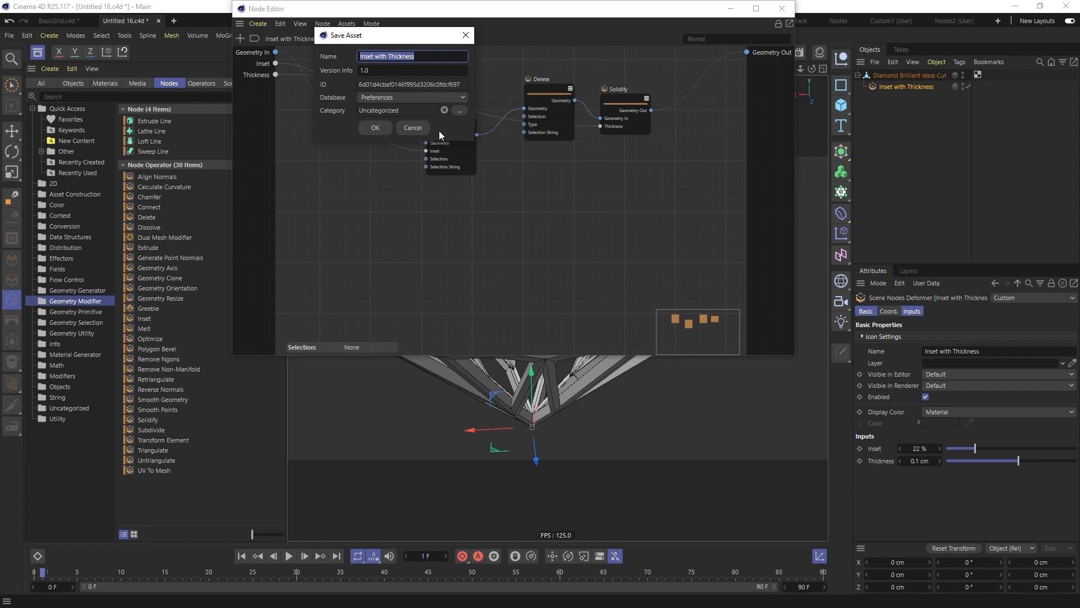
left_click(459, 111)
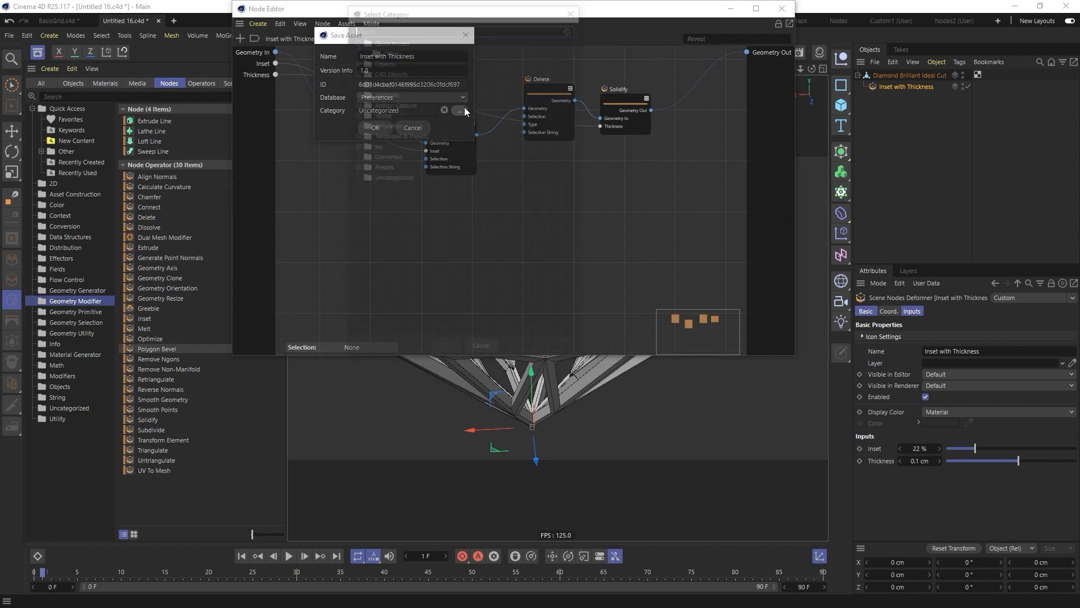
left_click(356, 114)
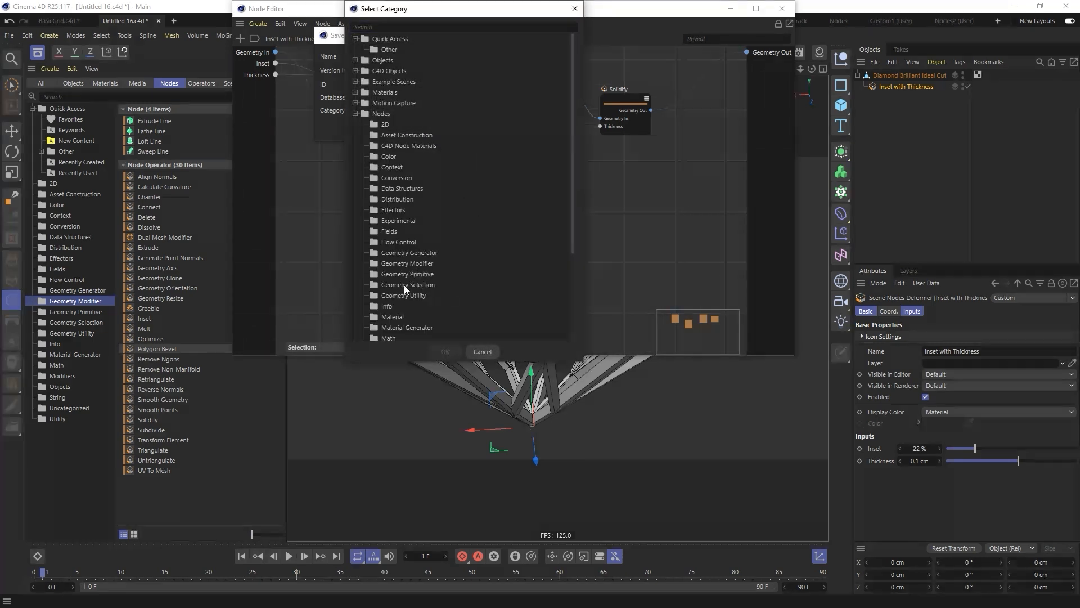
left_click(399, 263)
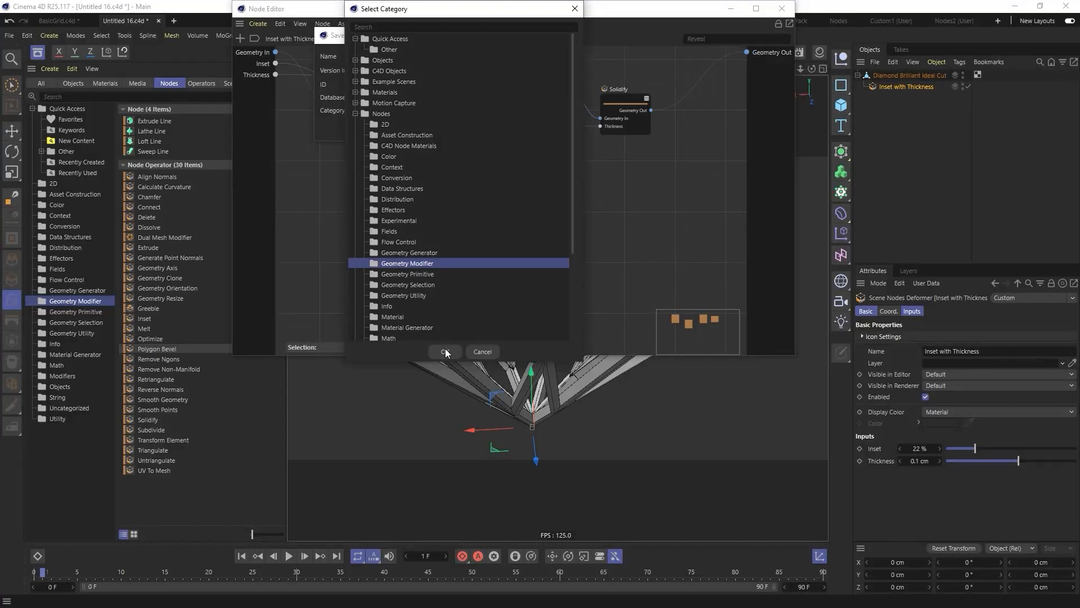
left_click(447, 352)
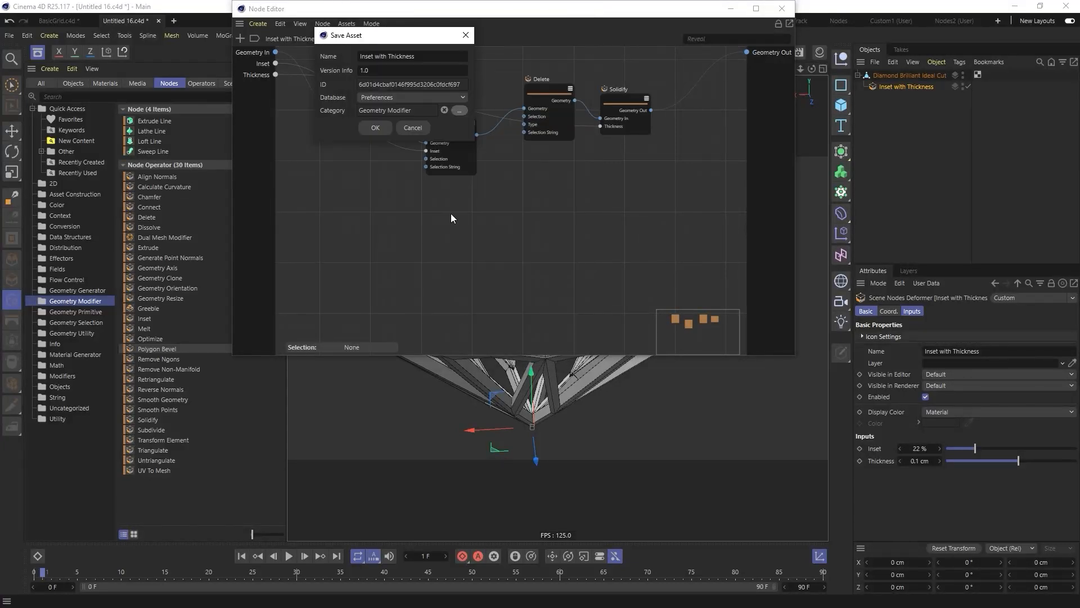
left_click(376, 128)
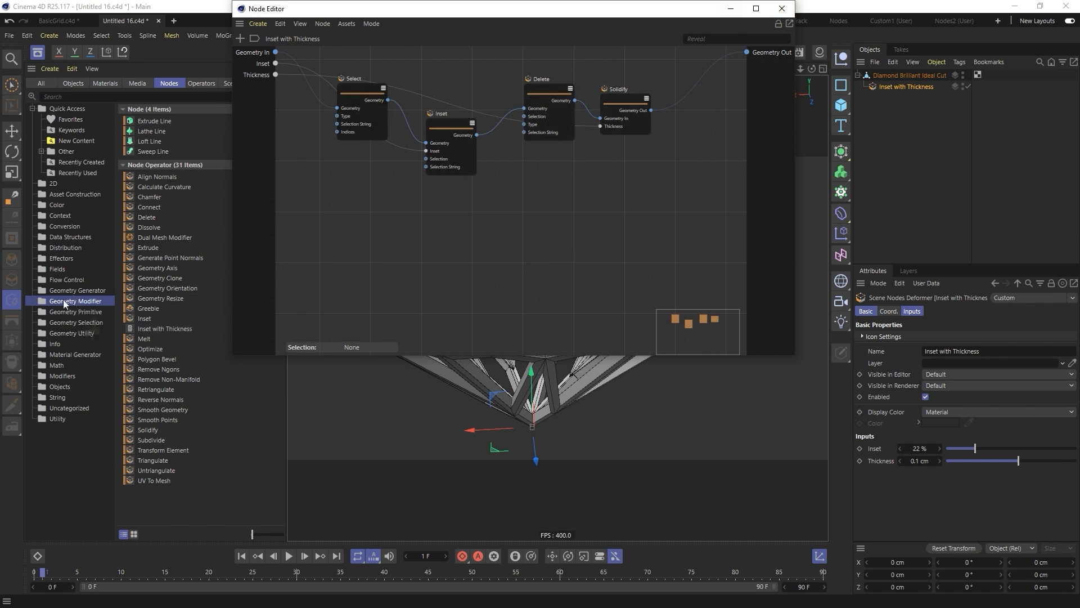
left_click(790, 6)
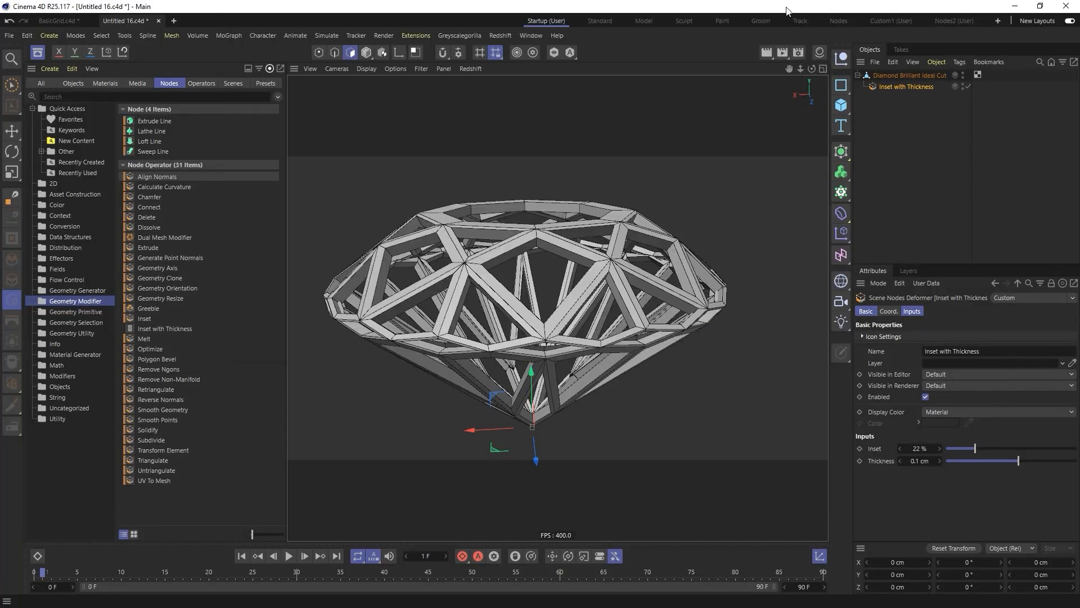
- Create a new project and add a Figure primitive
left_click_drag(894, 94, 872, 73)
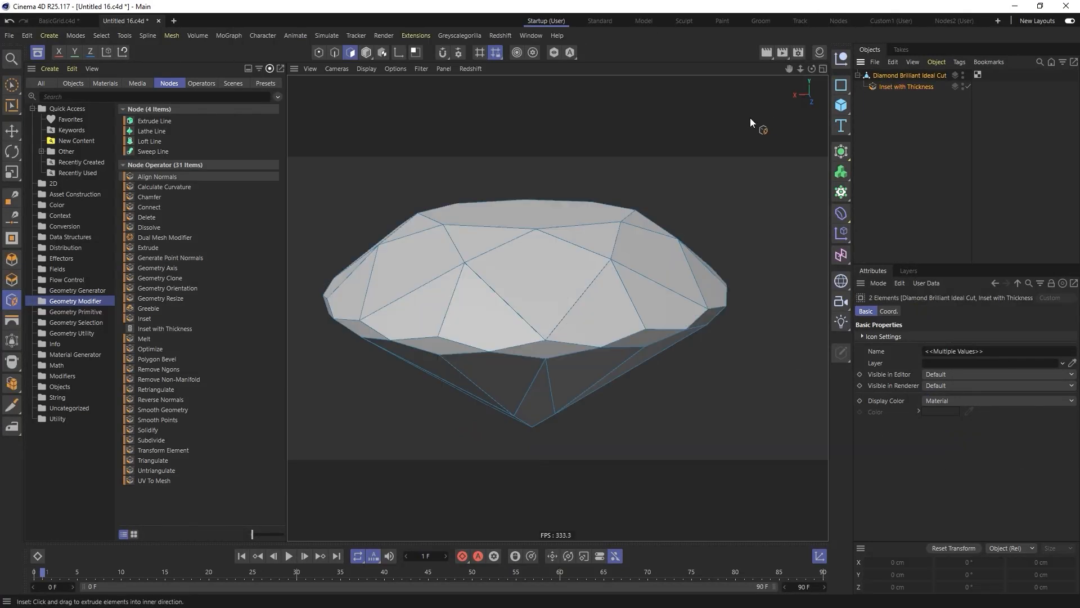
key("ctrl+n")
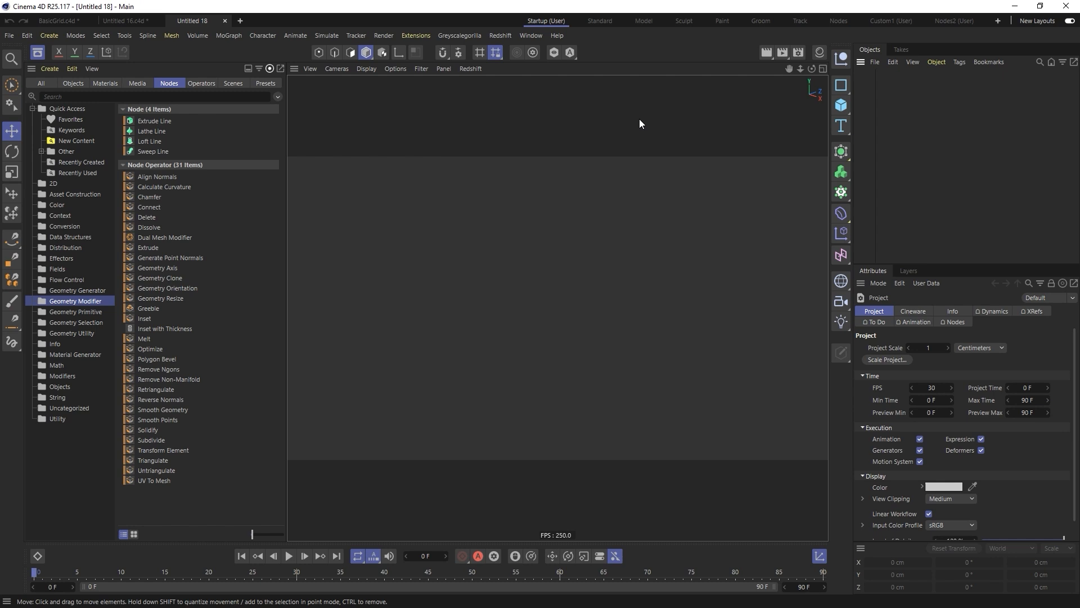
left_click(843, 105)
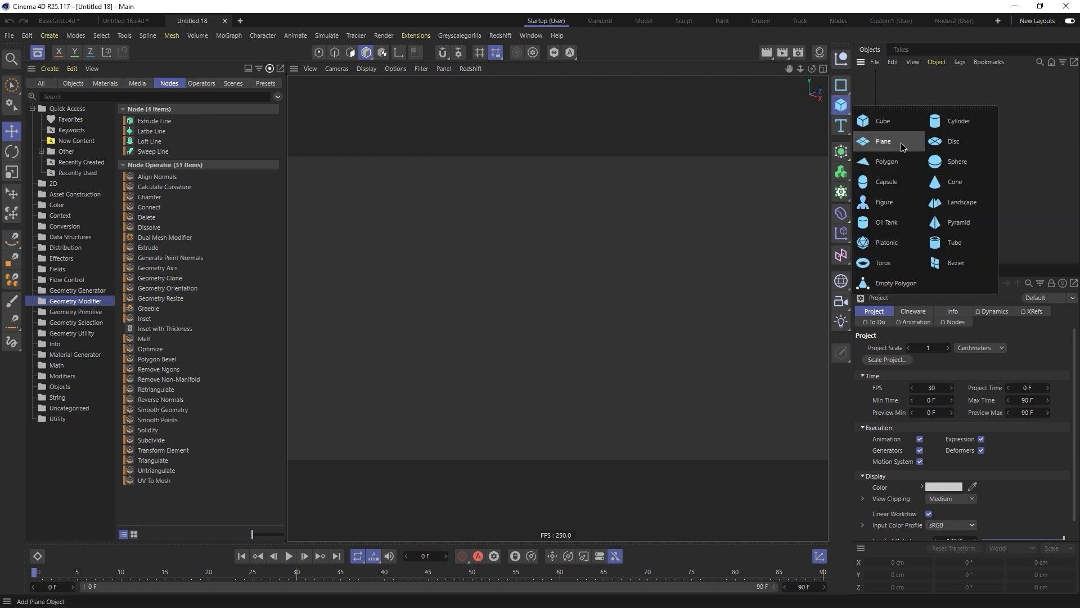
left_click(900, 200)
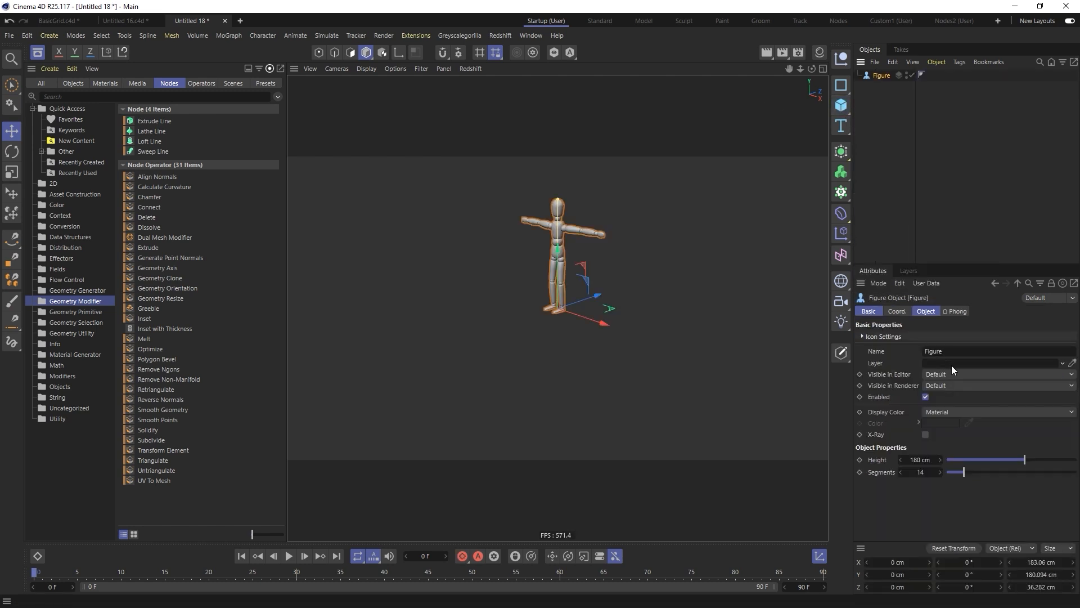
- Set the Figure's height to 2 cm
double_click(929, 459)
type("2")
key("Return")
right_click_drag(554, 302, 589, 314, "alt")
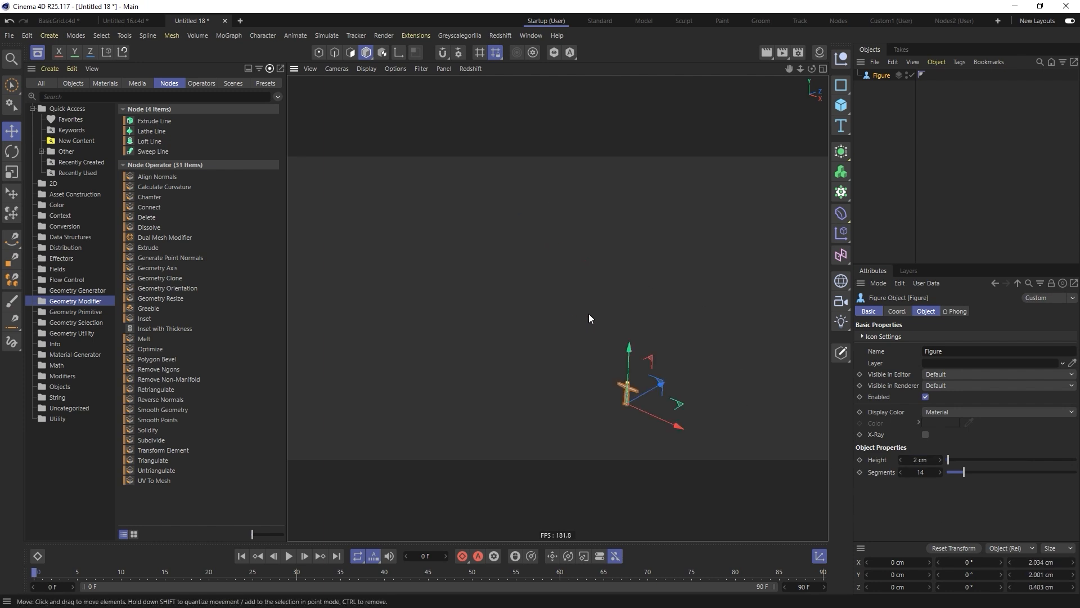
right_click_drag(628, 398, 670, 388, "alt")
middle_click_drag(671, 392, 631, 314, "alt")
- Set the Figure's height to 10 cm
double_click(923, 460)
type("10")
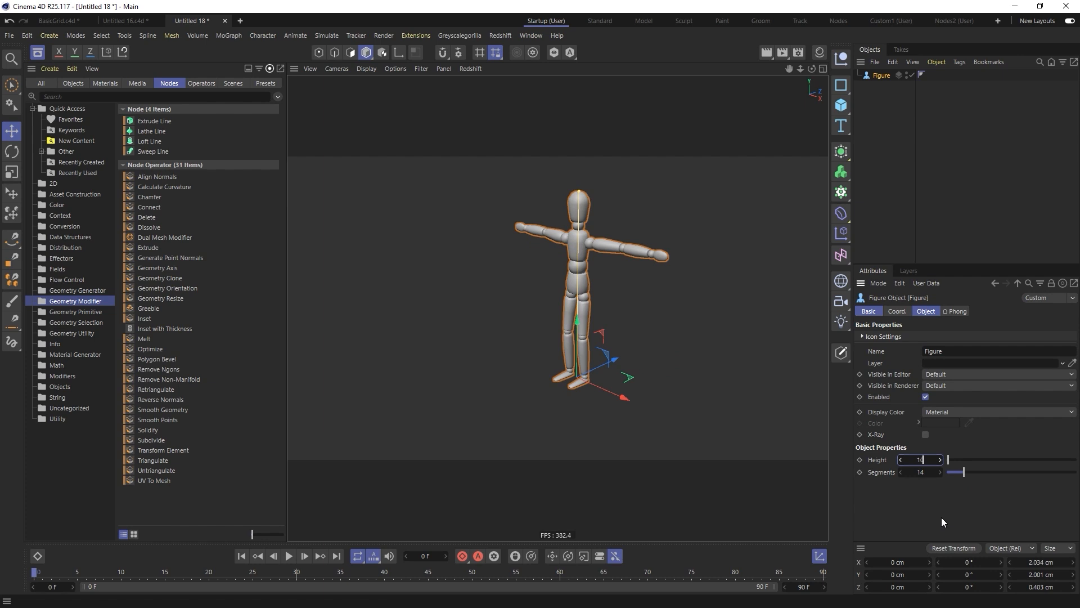
key("Return")
- Apply the Inset with Thickness asset from the Asset Browser as a child of the Figure
right_click_drag(632, 287, 497, 271, "alt")
left_click_drag(152, 329, 880, 80)
middle_click_drag(551, 171, 535, 234, "alt")
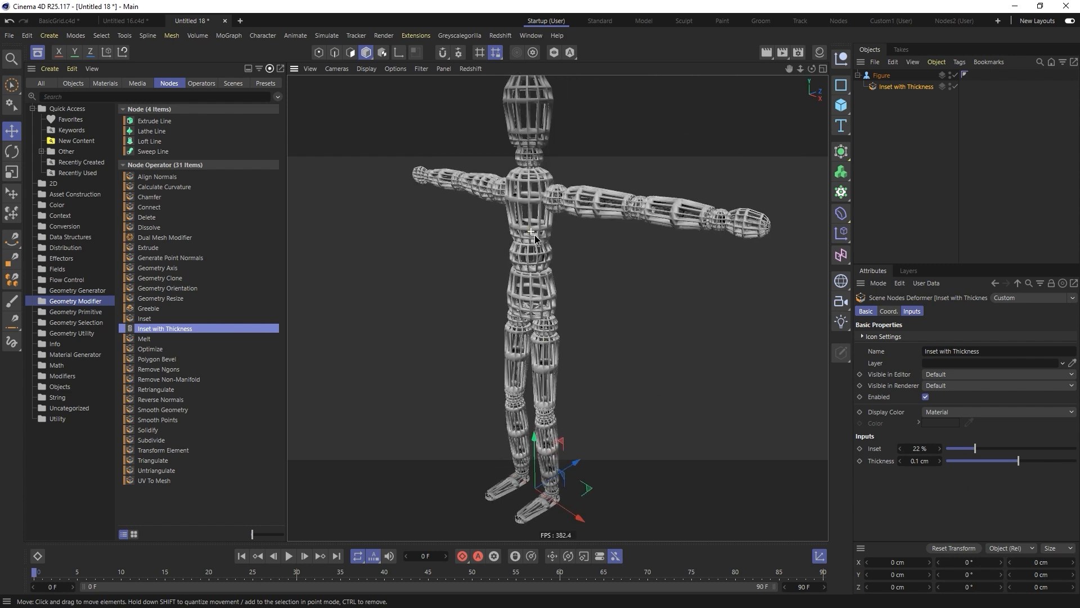
left_click_drag(534, 235, 495, 234, "alt")
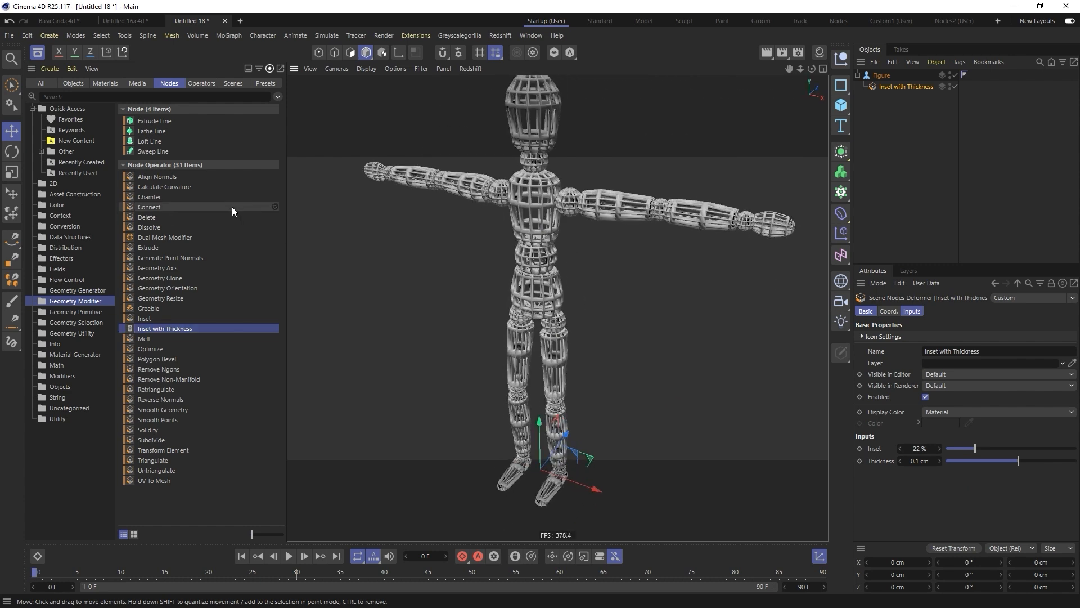
mouse_move(508, 190)
left_mouse_down("alt")
mouse_move(630, 187)
mouse_move(521, 185)
left_mouse_up("alt")
- Enable Angle Limit on the Figure's Phong tag
left_click(965, 74)
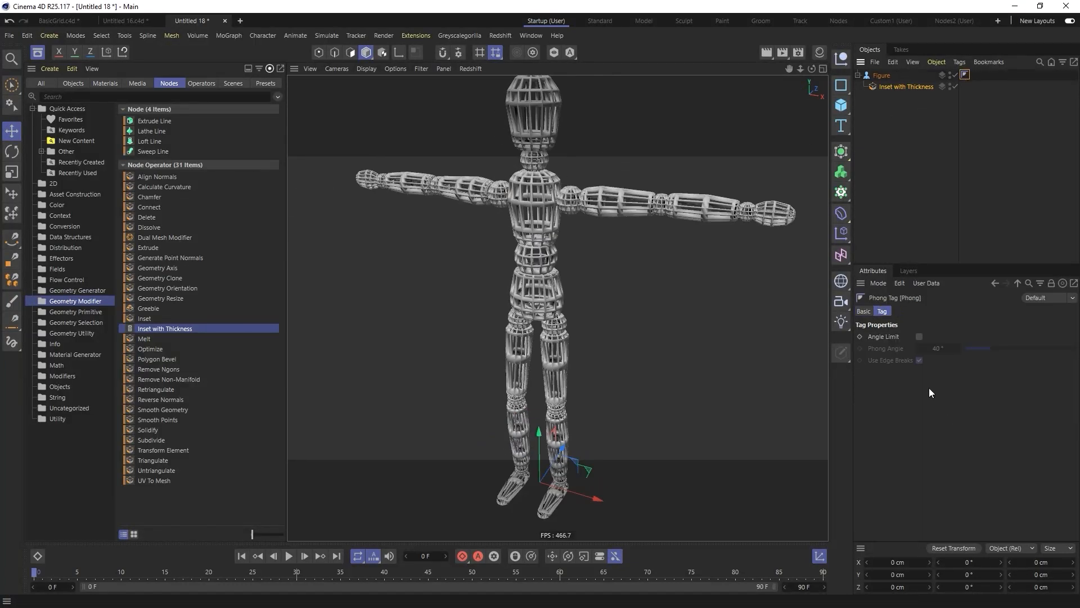
left_click(920, 337)
mouse_move(527, 201)
left_mouse_down("alt")
mouse_move(787, 193)
mouse_move(504, 178)
mouse_move(537, 208)
left_mouse_up("alt")
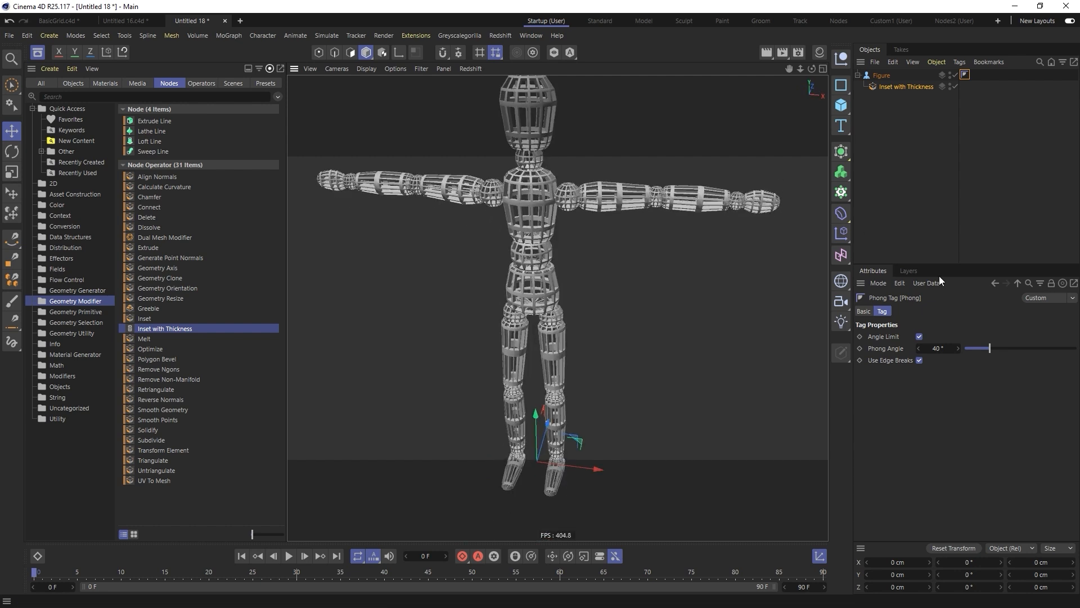
- Set the Inset with Thickness deformer's Inset to 21 % and Thickness to -0.3 cm
left_click(896, 86)
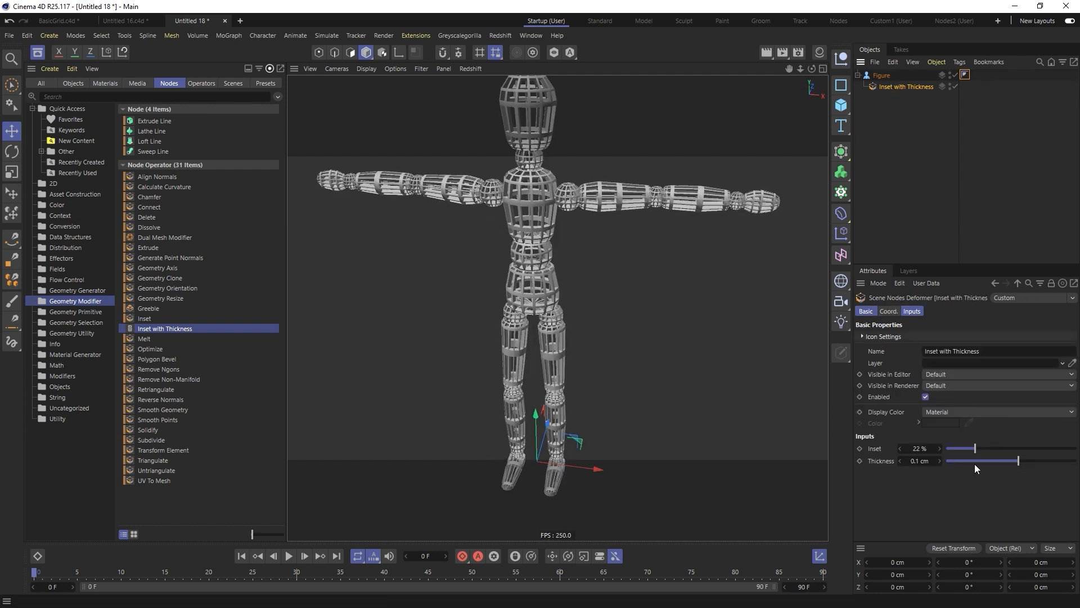
left_click_drag(972, 448, 1001, 460)
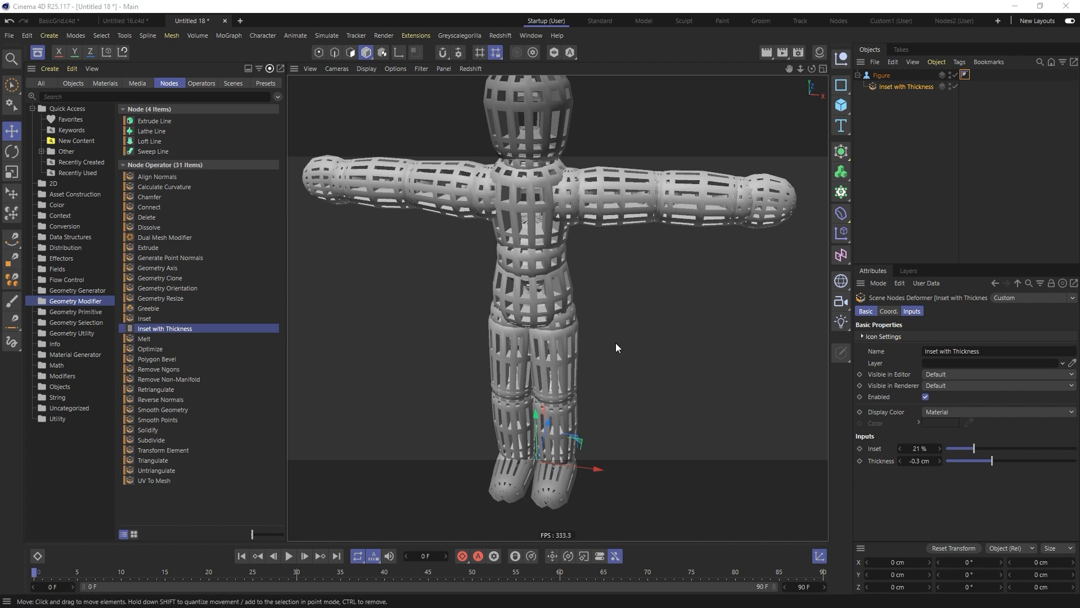
- Show the details of the Inset with Thickness asset and review its keywords and versions
right_click(147, 327)
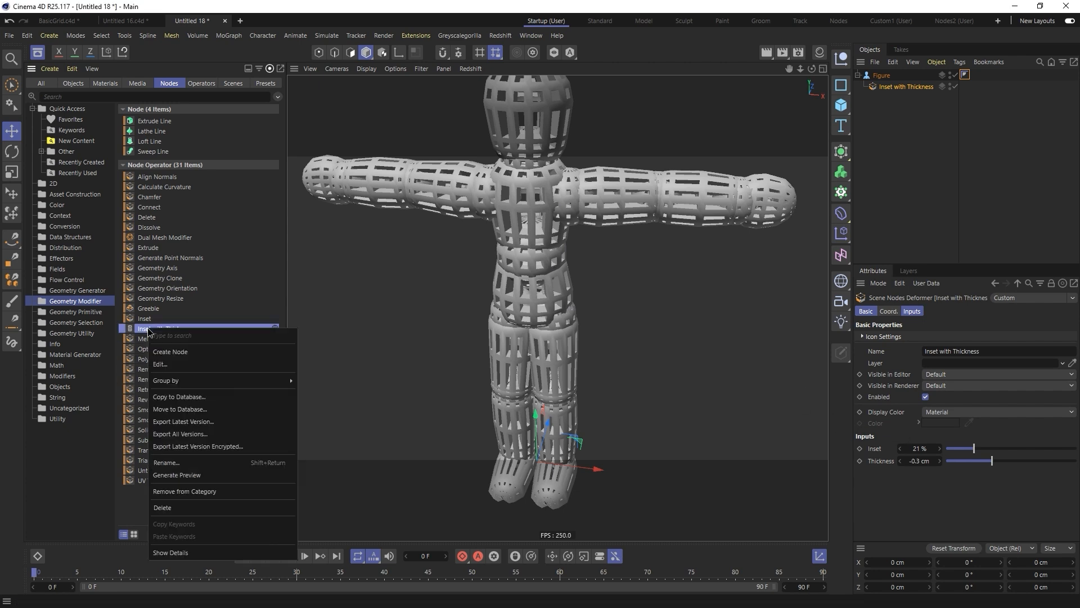
left_click(181, 551)
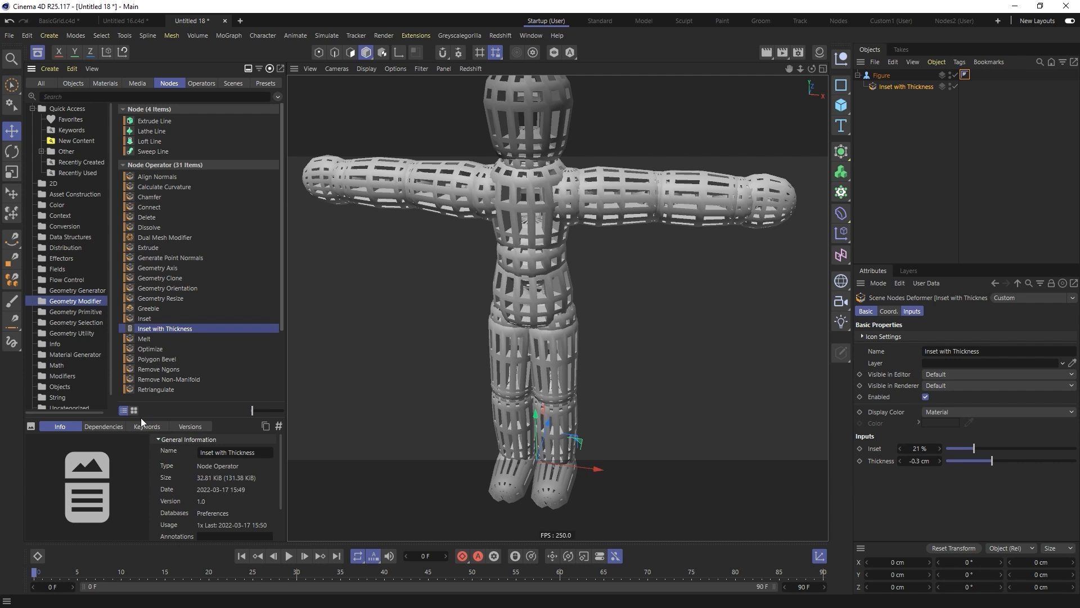
left_click_drag(143, 416, 147, 343)
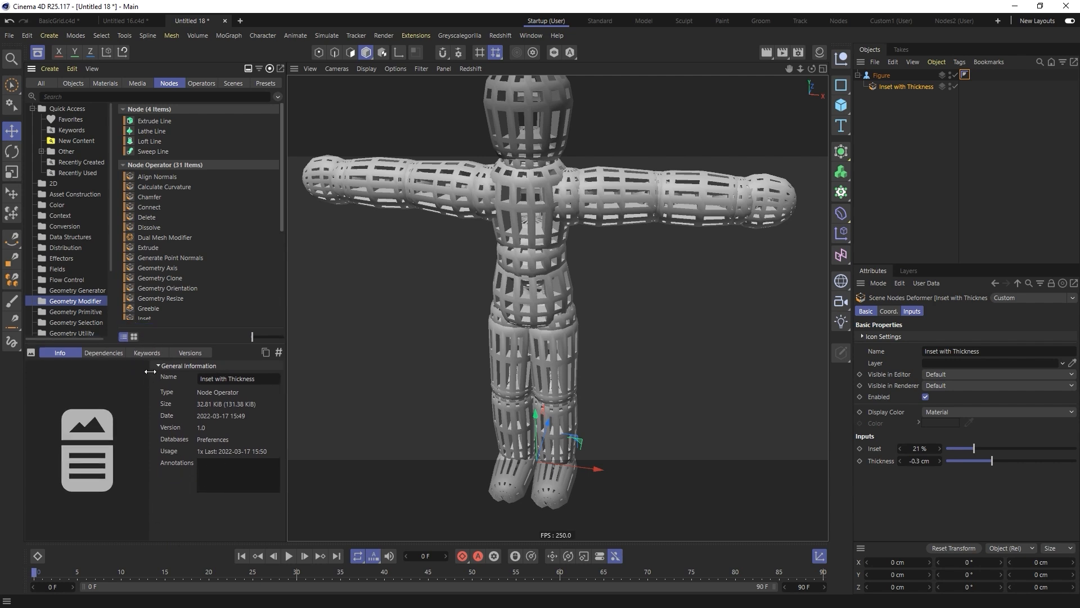
left_click(147, 353)
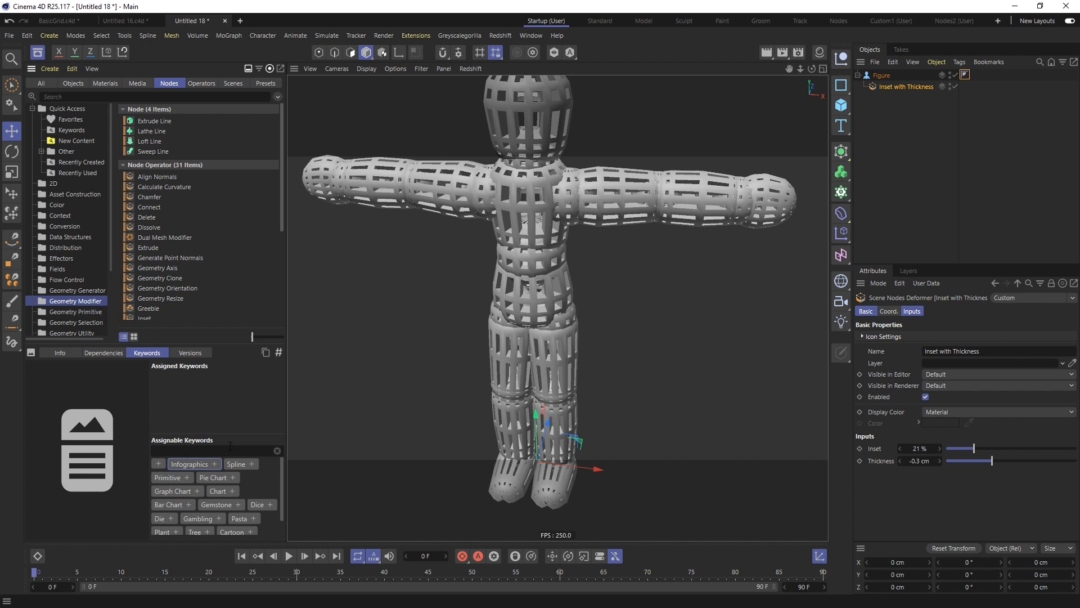
left_click(191, 353)
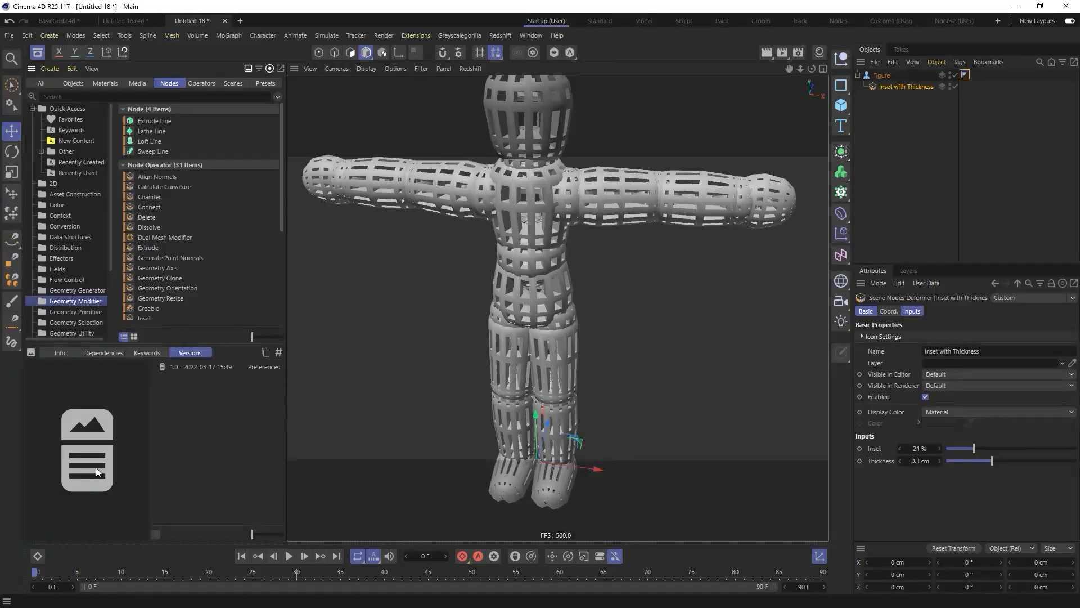
- Set the deformer's Thickness to -0.1 cm and its Inset to 8 %
middle_click_drag(547, 231, 545, 382, "alt")
scroll(546, 383, "up", 4)
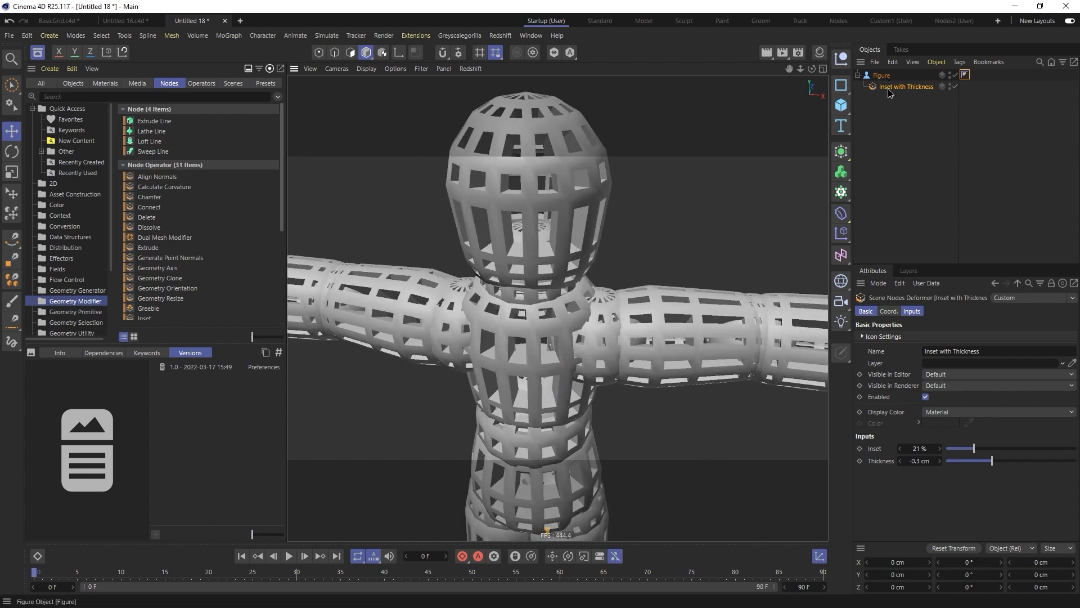
left_click_drag(932, 461, 917, 471)
type("1")
key("Return")
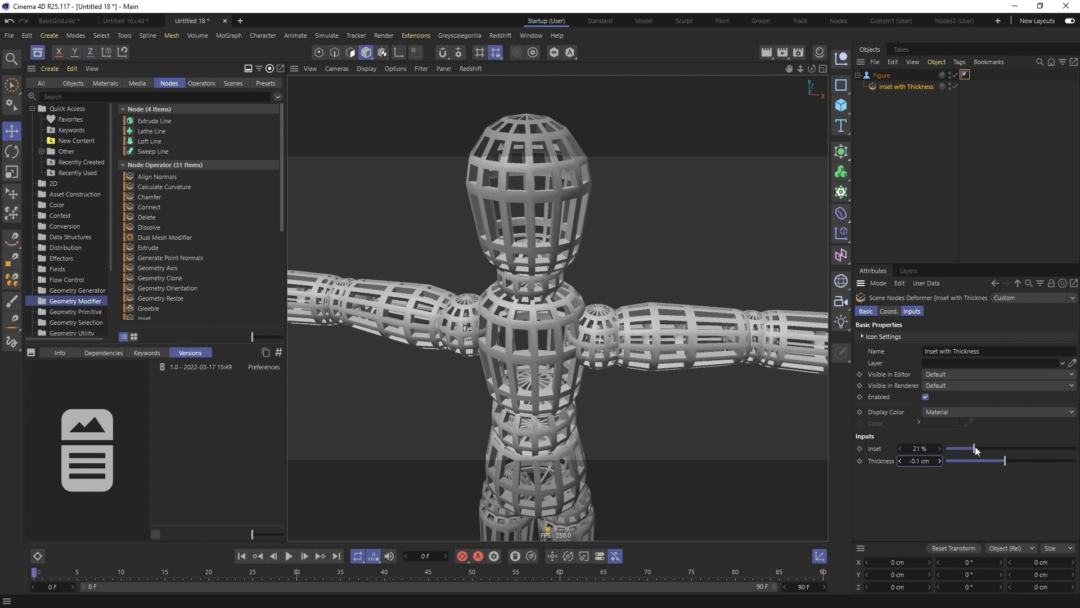
left_click_drag(974, 449, 953, 451)
- Capture a screen snip of the figure's wireframe-like head in the viewport to the clipboard
middle_click_drag(551, 307, 550, 370, "alt")
left_click_drag(549, 370, 557, 366, "alt")
scroll(550, 316, "up", 3)
middle_click_drag(549, 307, 567, 377, "alt")
left_click_drag(568, 377, 579, 367, "alt")
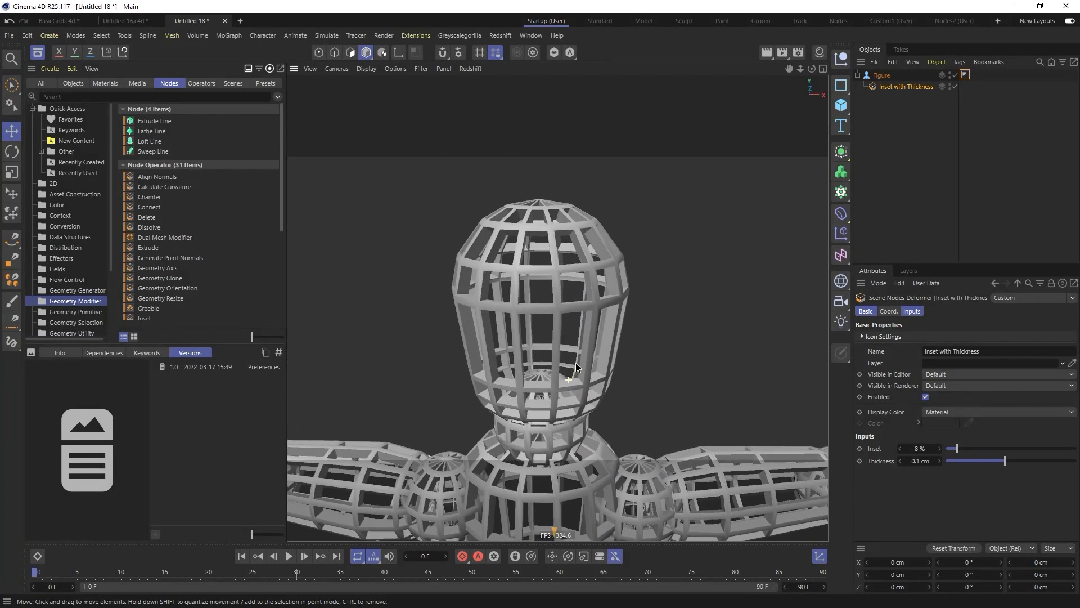
scroll(579, 367, "up", 1)
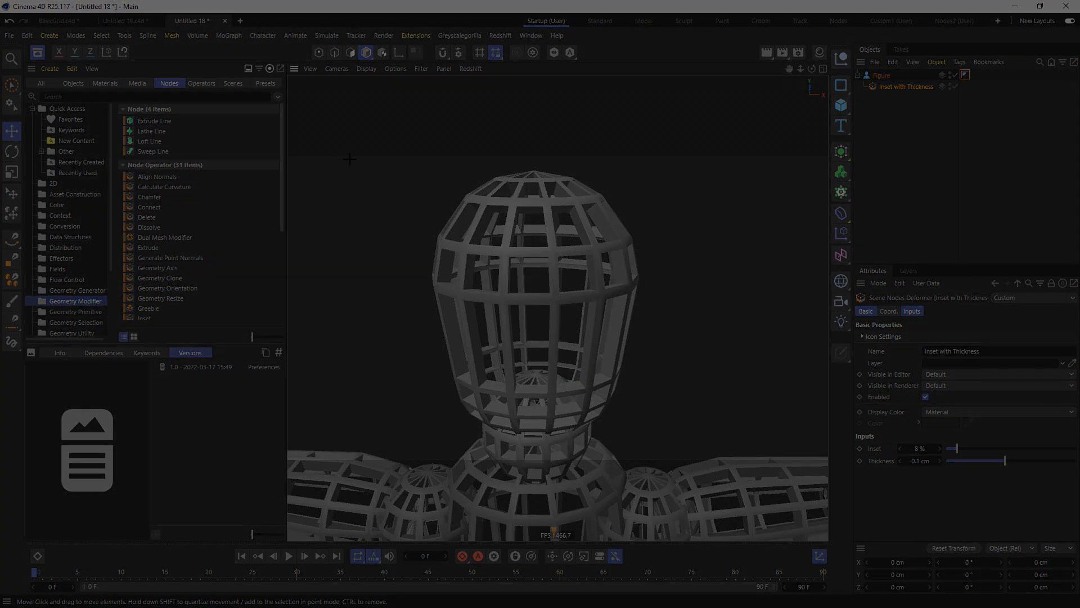
left_click_drag(349, 159, 709, 458)
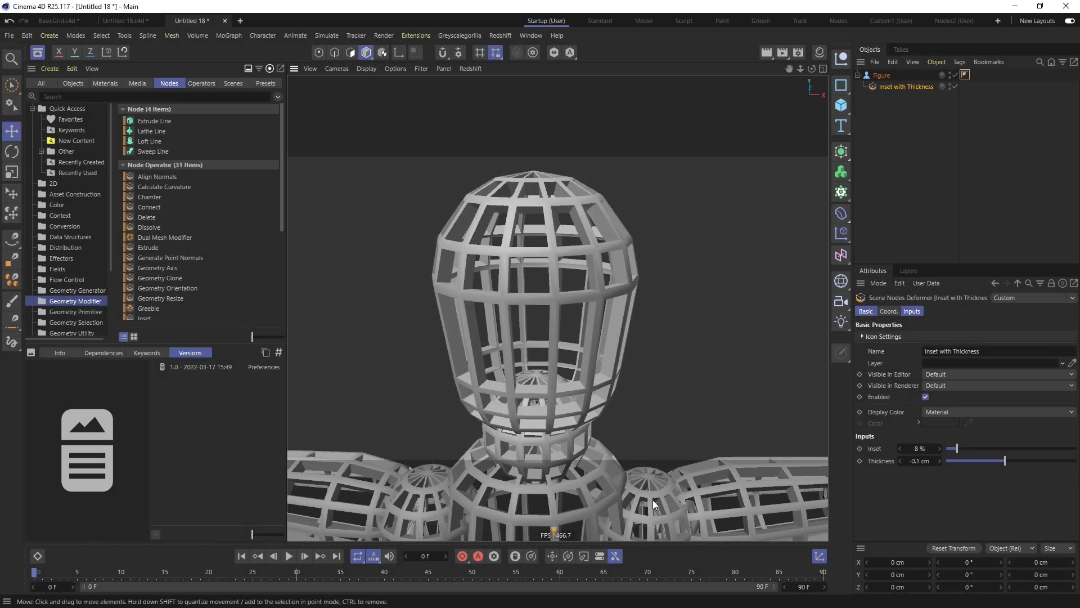
- Update the Inset with Thickness asset's preview from the clipboard and shrink the details area to show more of the asset list
right_click(72, 439)
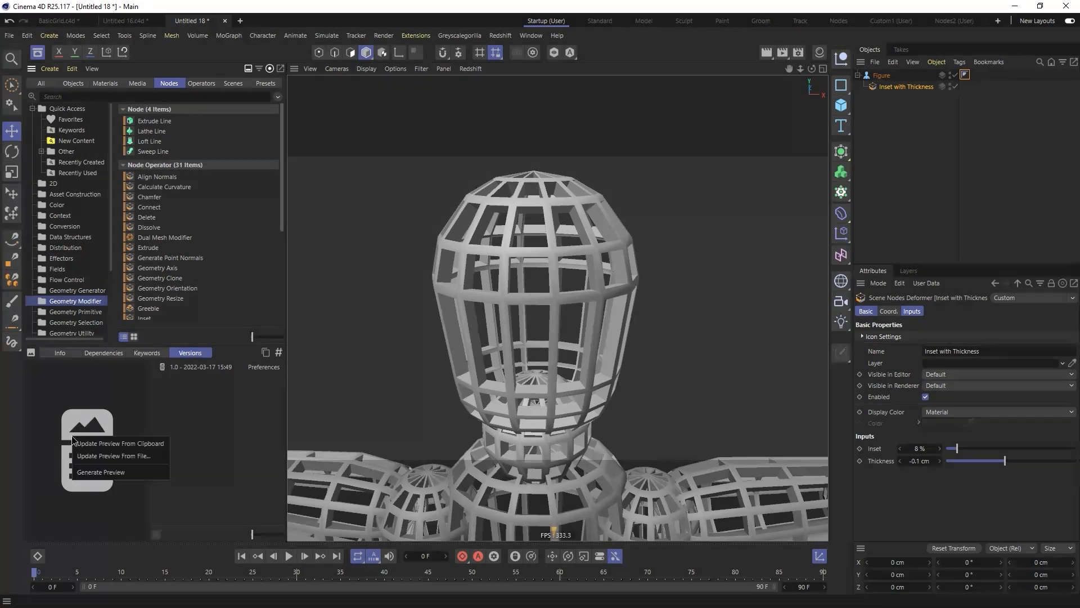
right_click(83, 441)
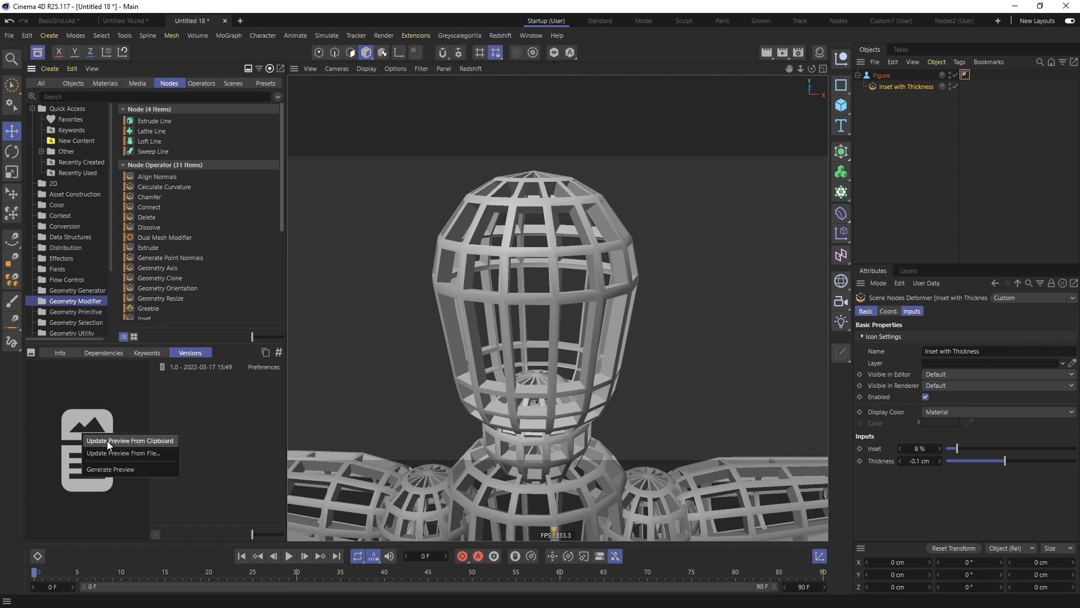
left_click(105, 438)
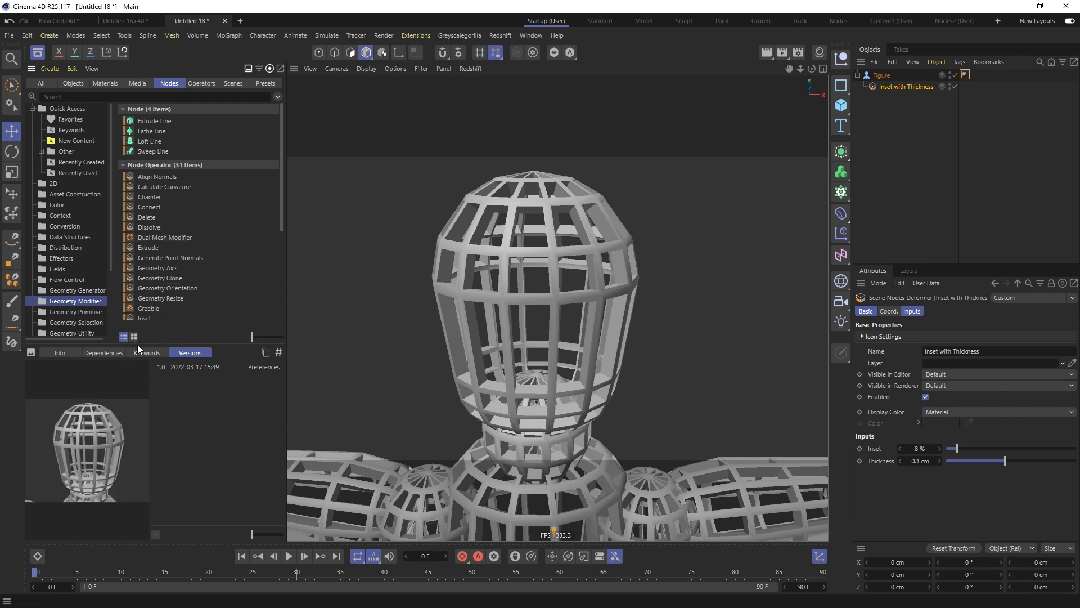
left_click_drag(143, 342, 153, 462)
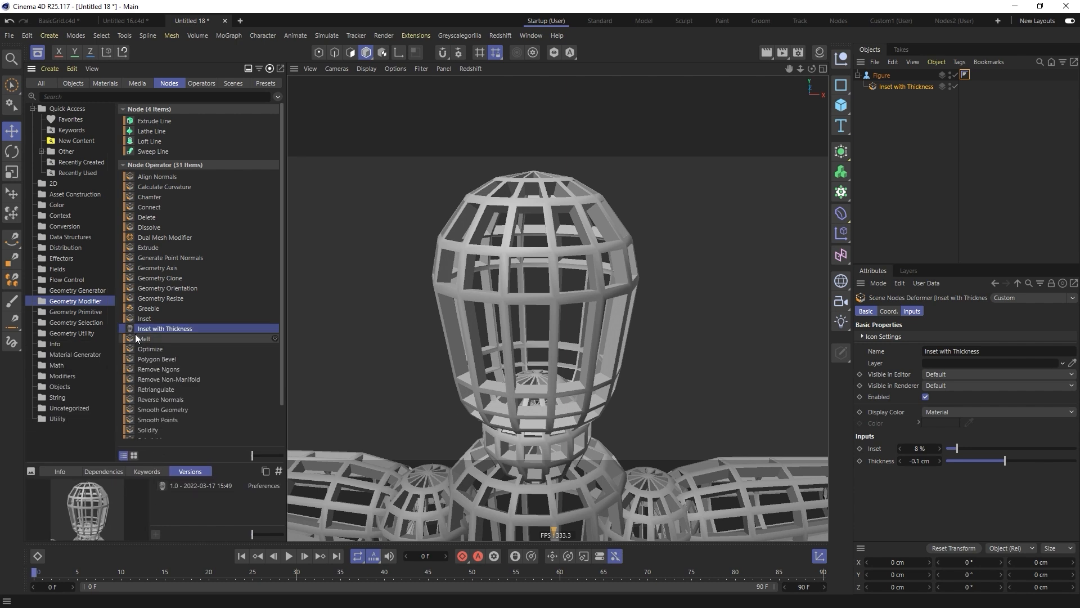
- Enlarge the asset list's thumbnails to view the new Inset with Thickness preview among the modifiers, and return them to small size
left_click_drag(251, 455, 258, 454)
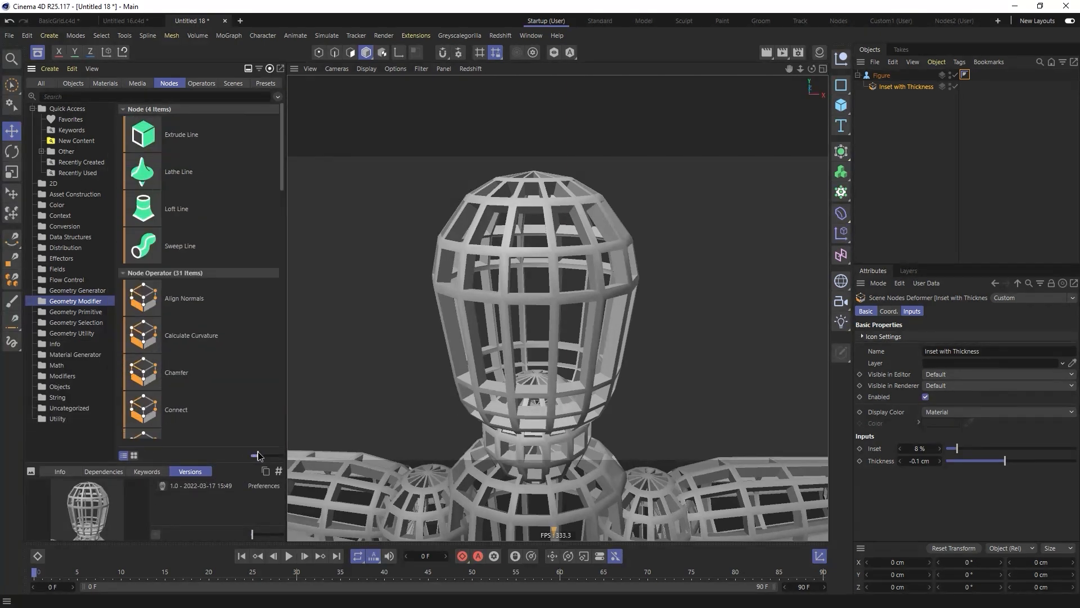
scroll(232, 383, "down", 10)
scroll(232, 382, "up", 10)
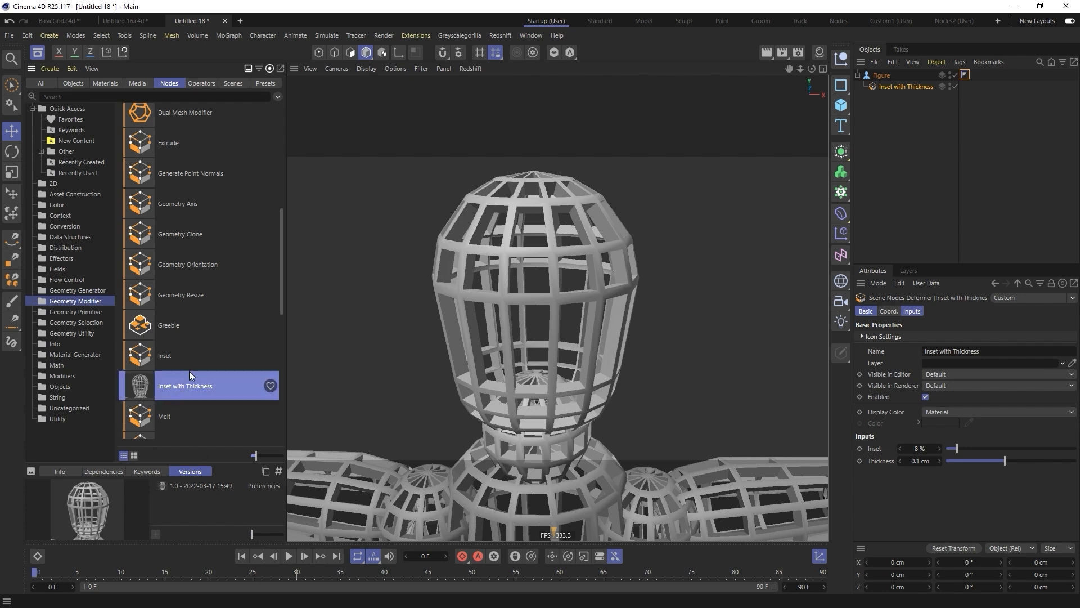
left_click_drag(255, 456, 250, 455)
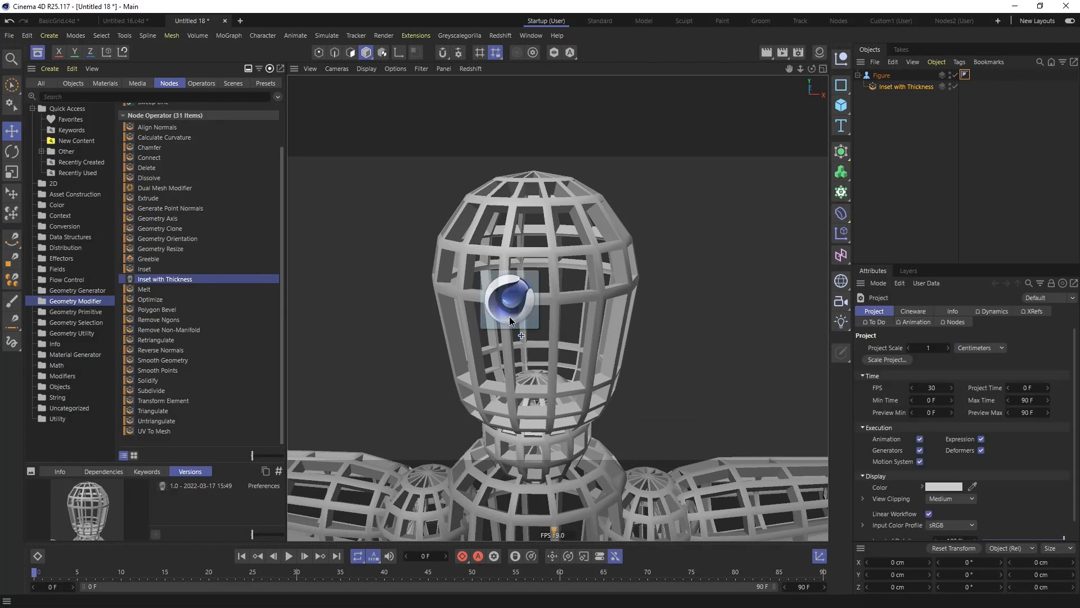
- Open the [010]Capsules, [008]RocketLassoLive, [993a]Thanks and [995a]FollowAt scene files and hide the asset browser
left_click_drag(509, 316, 504, 176)
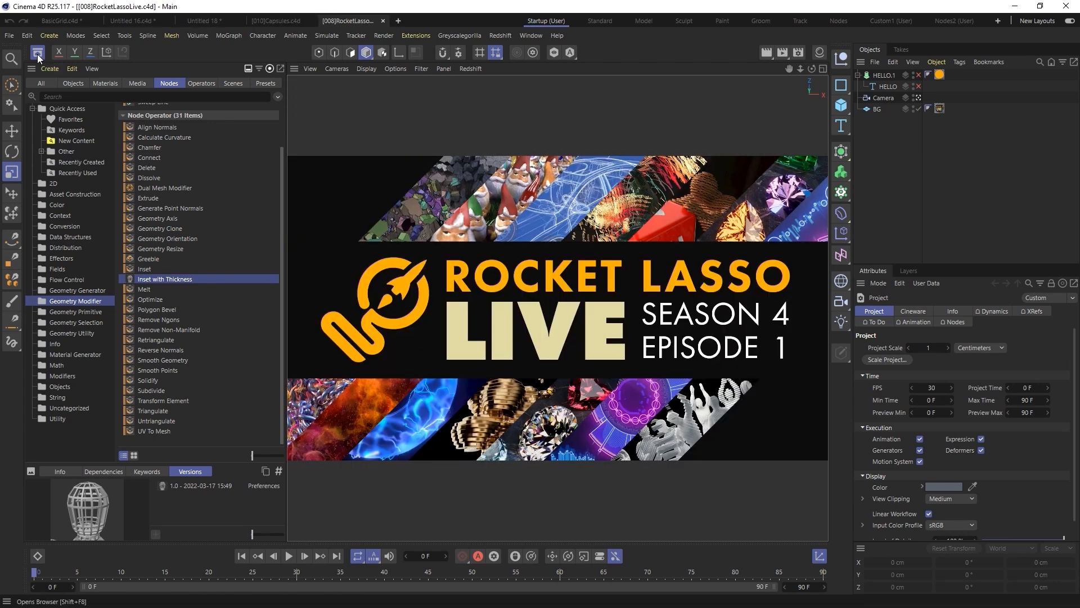
left_click(38, 54)
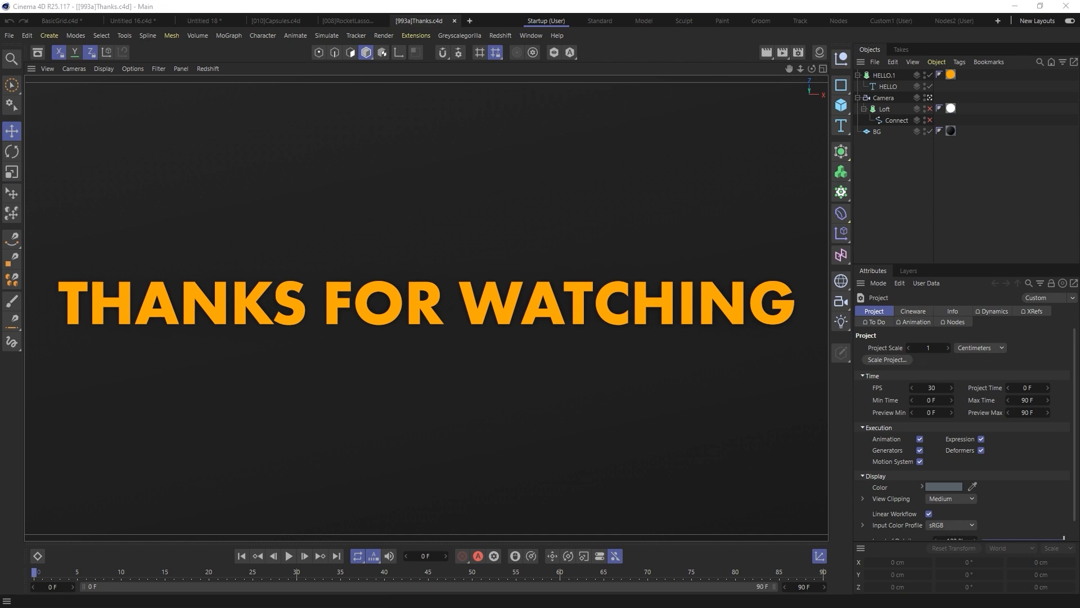
left_click_drag(525, 188, 466, 163)
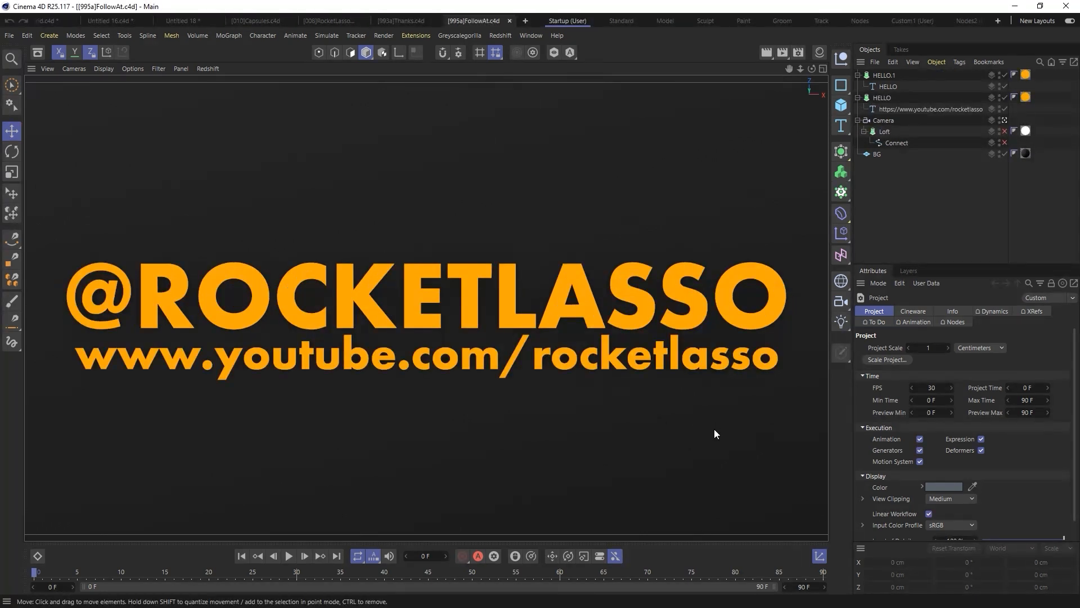